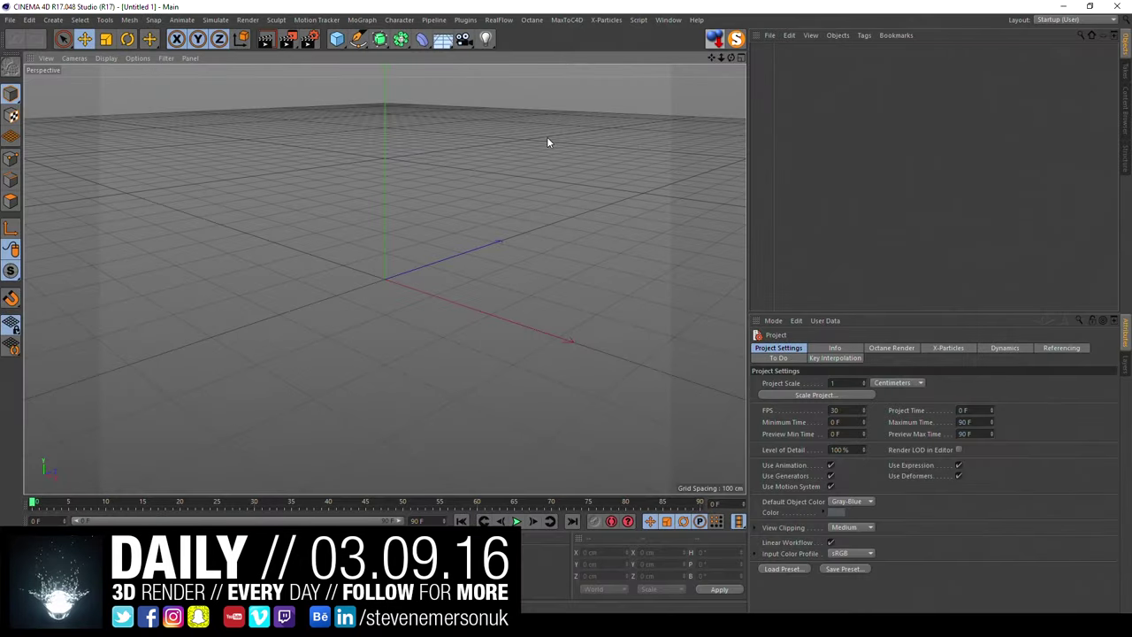
Step: Add a RealFlow scene with a sphere emitter and raise it above the shapes
{"action": "left_click", "coordinate": [499, 20]}
{"action": "mouse_move", "coordinate": [509, 53]}
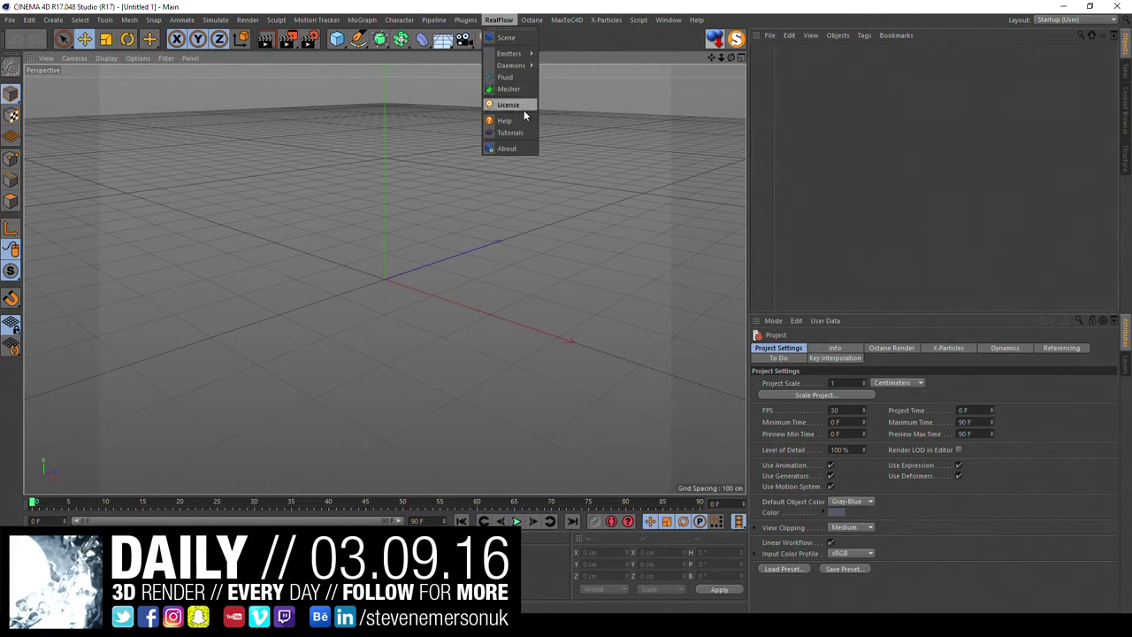
{"action": "left_click", "coordinate": [561, 129]}
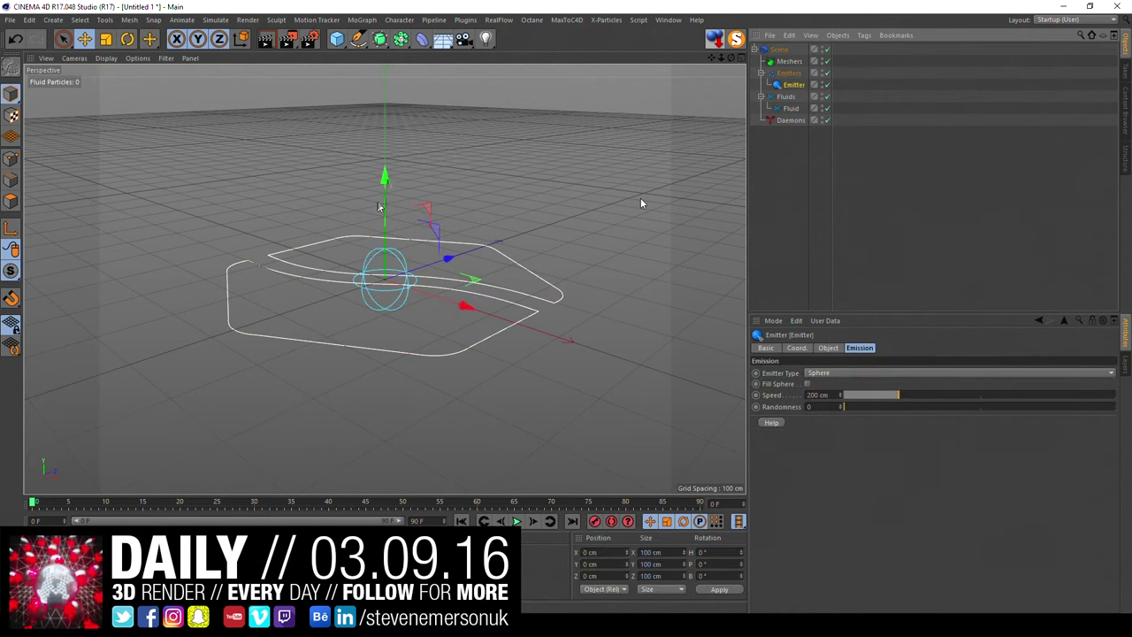
{"action": "left_click_drag", "start_coordinate": [385, 181], "coordinate": [385, 79]}
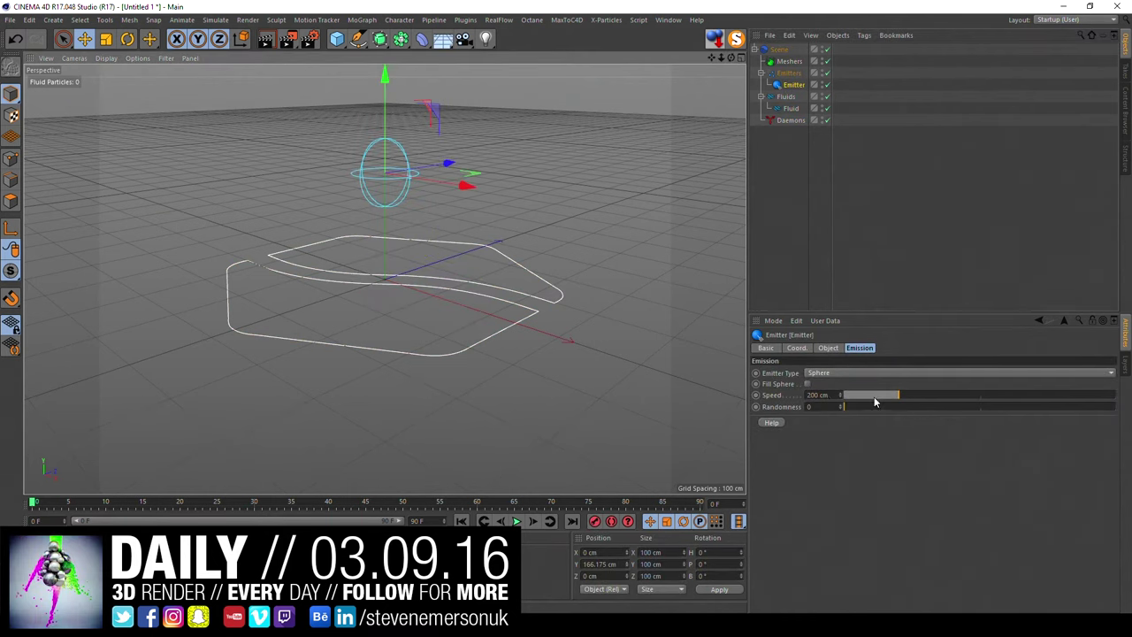
Step: Set the emitter speed to 0 and widen it to 310.73 cm so it fills with particles
{"action": "mouse_move", "coordinate": [875, 402]}
{"action": "left_mouse_down"}
{"action": "mouse_move", "coordinate": [813, 382]}
{"action": "mouse_move", "coordinate": [917, 370]}
{"action": "left_mouse_up"}
{"action": "left_click", "coordinate": [828, 347]}
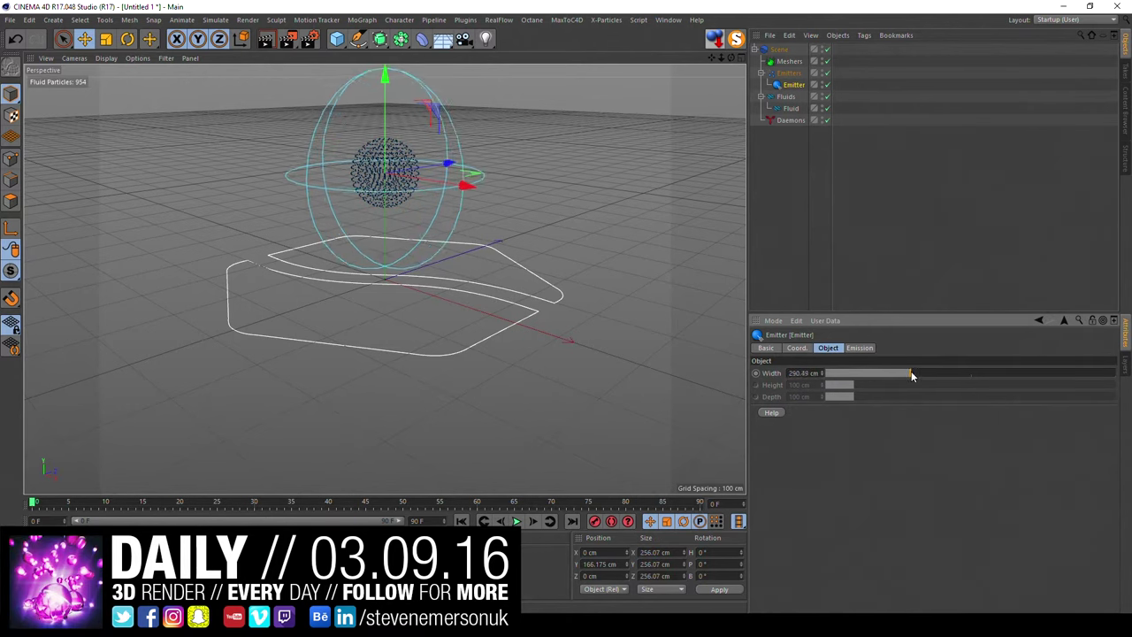
{"action": "left_click_drag", "start_coordinate": [378, 113], "coordinate": [436, 206], "text": "alt"}
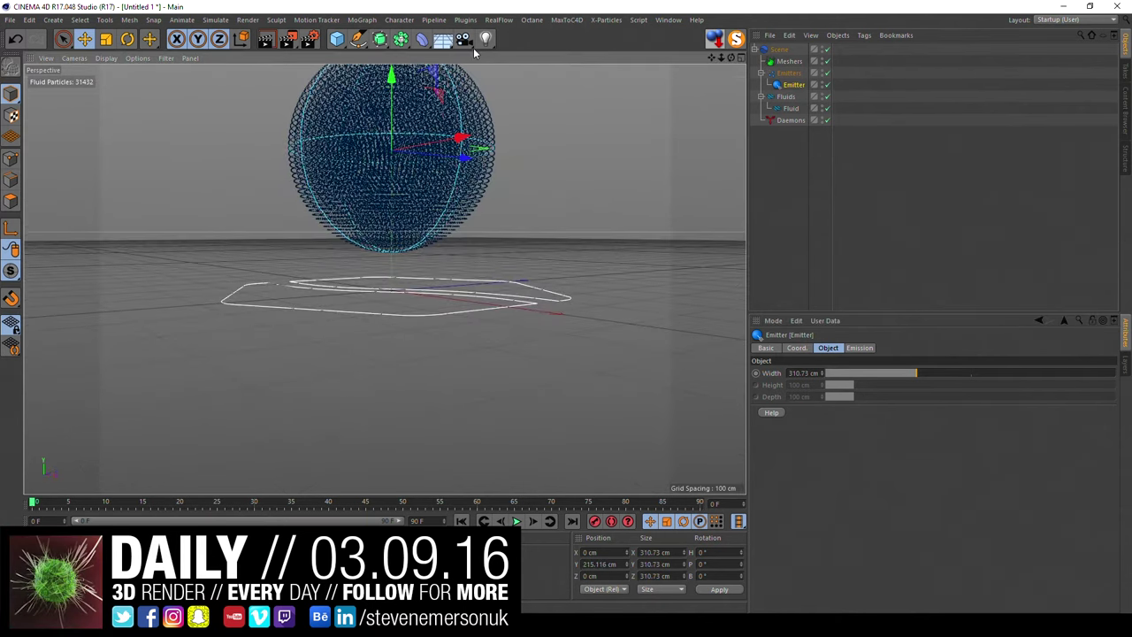
{"action": "left_click", "coordinate": [499, 20]}
{"action": "mouse_move", "coordinate": [511, 66]}
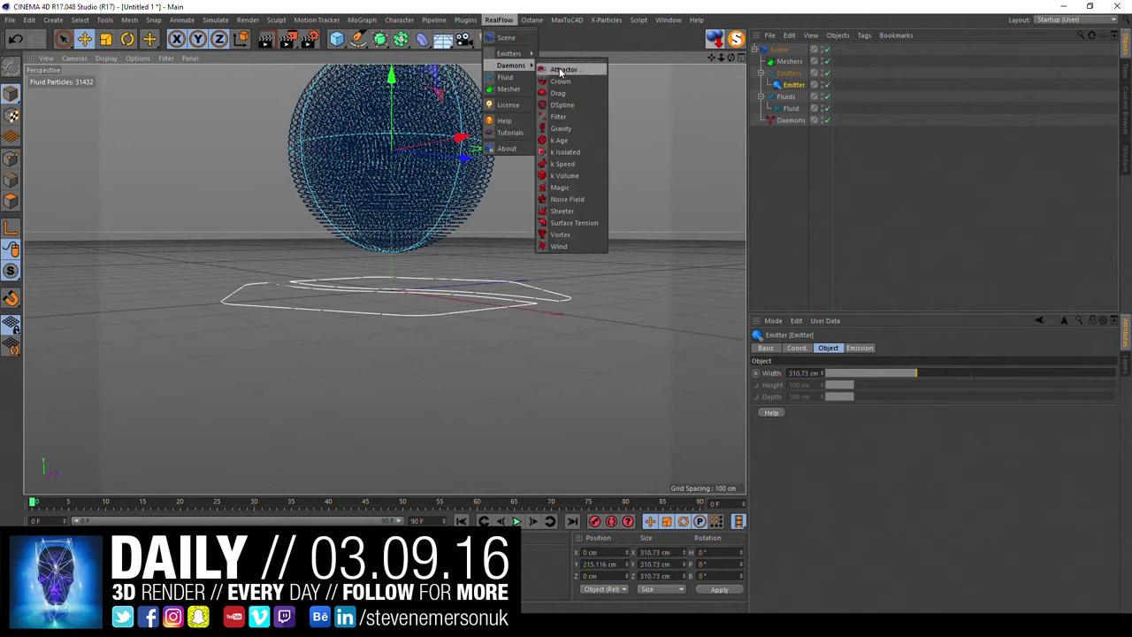
Step: Add a Mesher and step a frame to build the fluid surface
{"action": "left_click", "coordinate": [509, 88]}
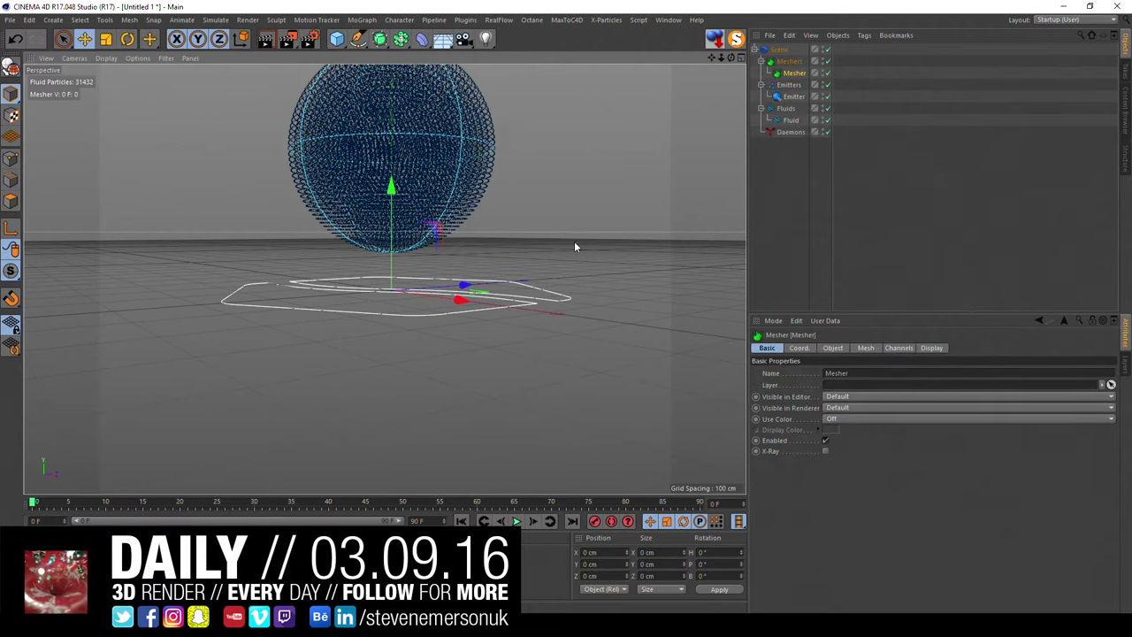
{"action": "left_click", "coordinate": [533, 521]}
{"action": "mouse_move", "coordinate": [546, 225]}
{"action": "left_mouse_down", "text": "alt"}
{"action": "mouse_move", "coordinate": [500, 375]}
{"action": "mouse_move", "coordinate": [523, 309]}
{"action": "left_mouse_up", "text": "alt"}
Step: Add a Surface Tension daemon with strength 440 and rewind to check the lumpy sphere
{"action": "left_click", "coordinate": [499, 19]}
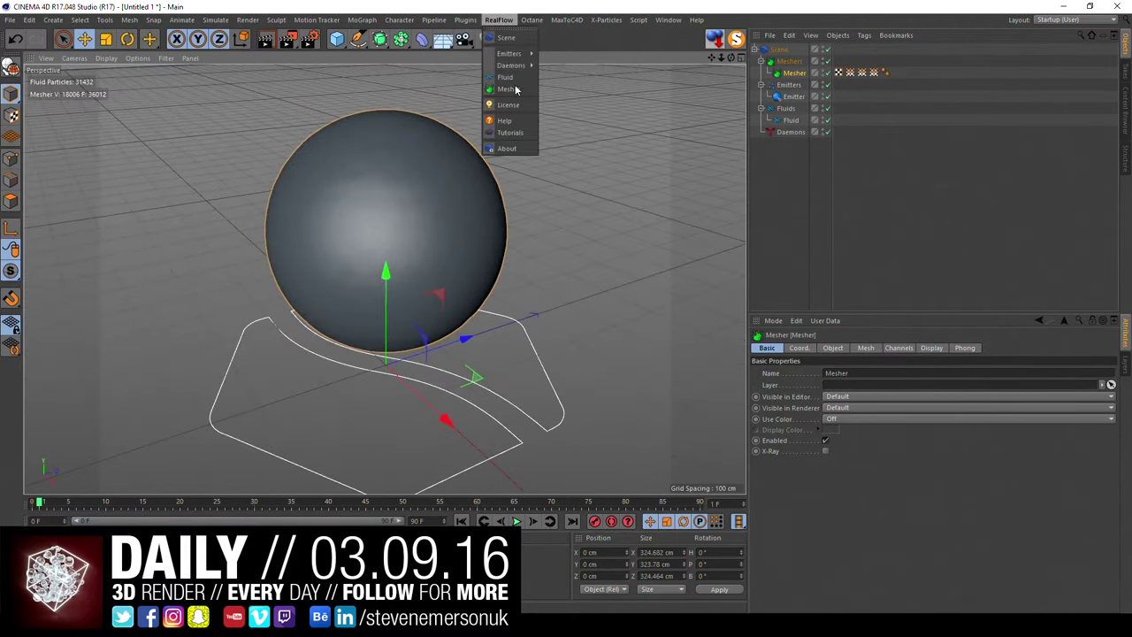
{"action": "mouse_move", "coordinate": [510, 66]}
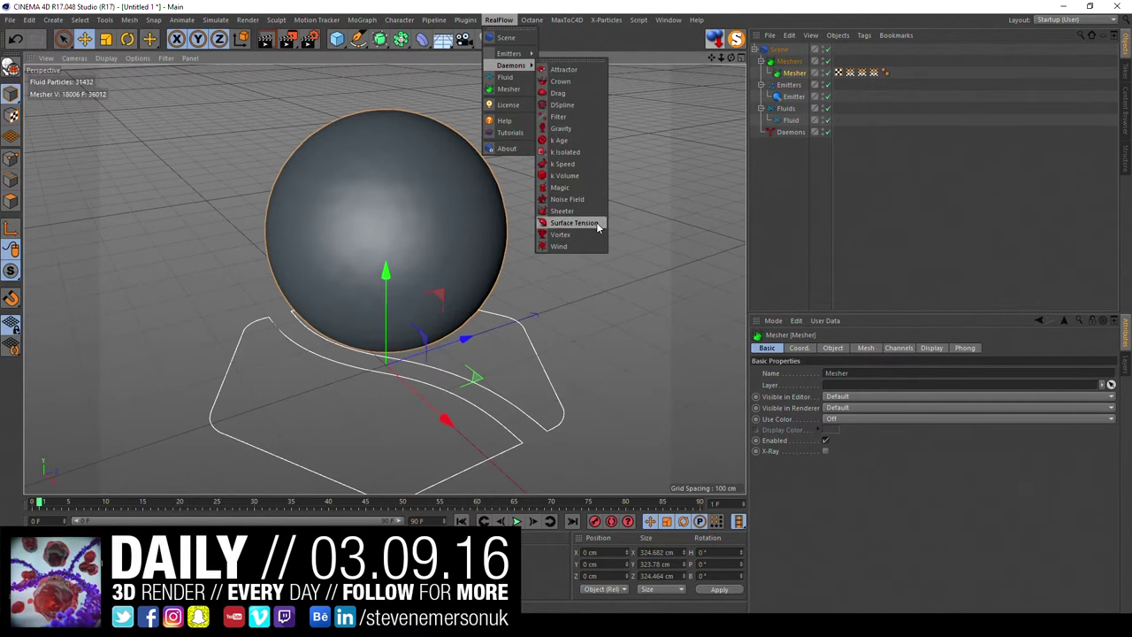
{"action": "left_click", "coordinate": [597, 223]}
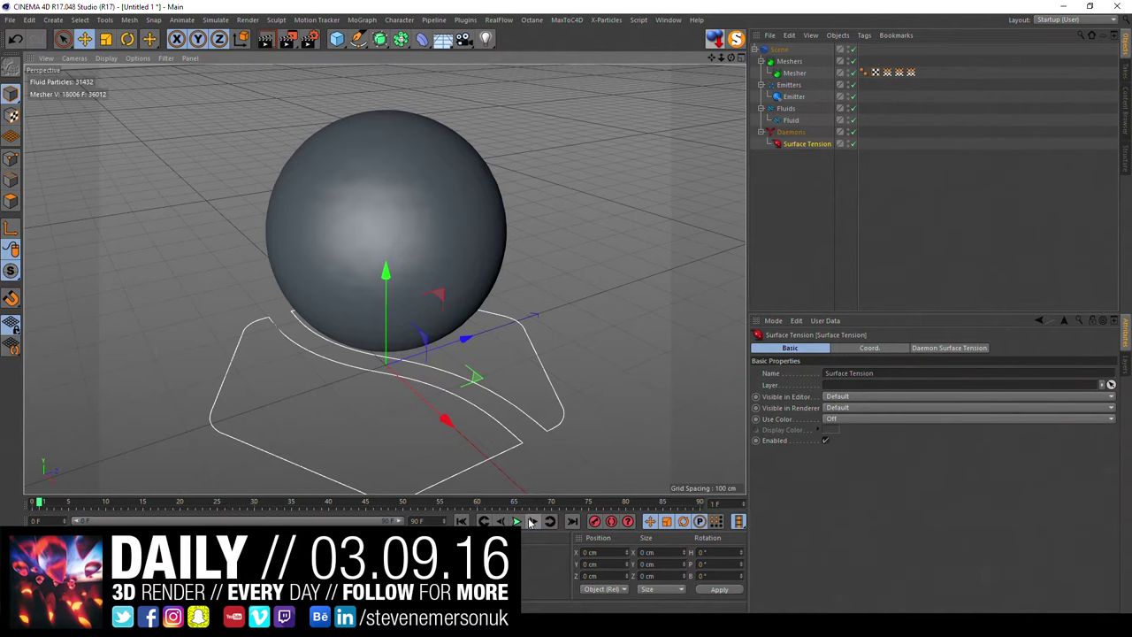
{"action": "left_click", "coordinate": [939, 349]}
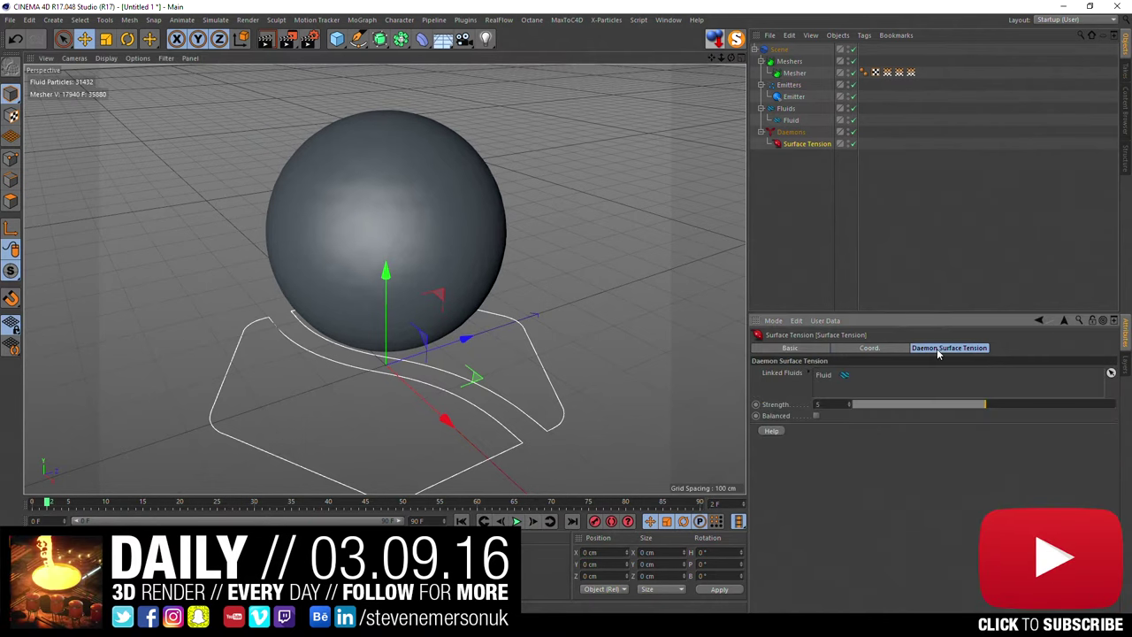
{"action": "left_click", "coordinate": [1043, 408]}
{"action": "left_click", "coordinate": [461, 521]}
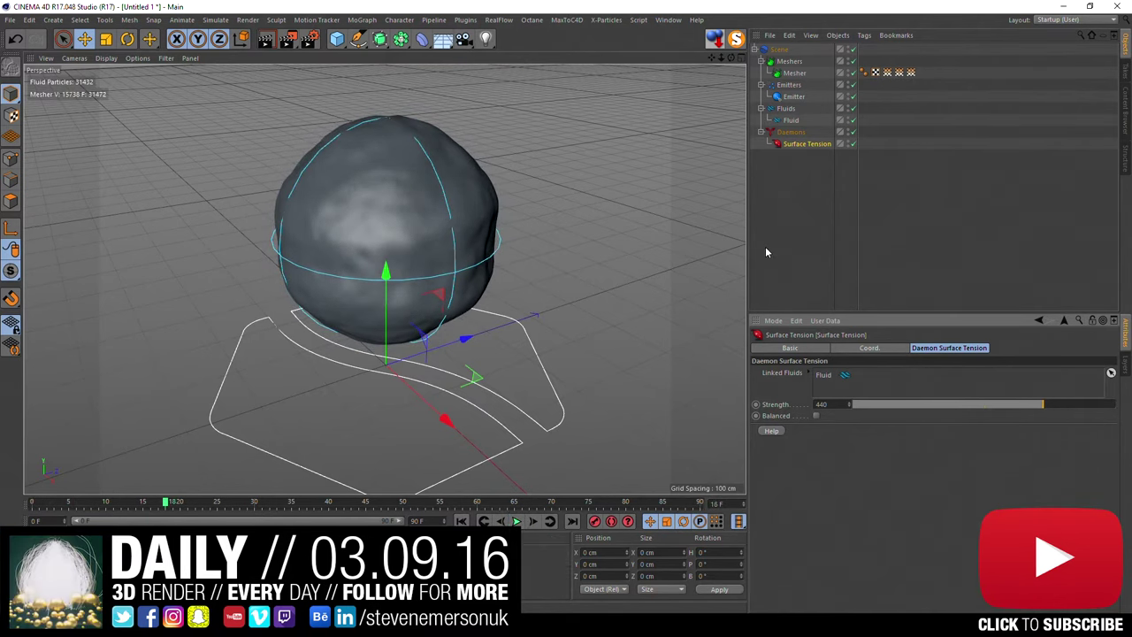
{"action": "mouse_move", "coordinate": [524, 311]}
{"action": "left_mouse_down", "text": "alt"}
{"action": "mouse_move", "coordinate": [544, 274]}
{"action": "mouse_move", "coordinate": [619, 248]}
{"action": "left_mouse_up", "text": "alt"}
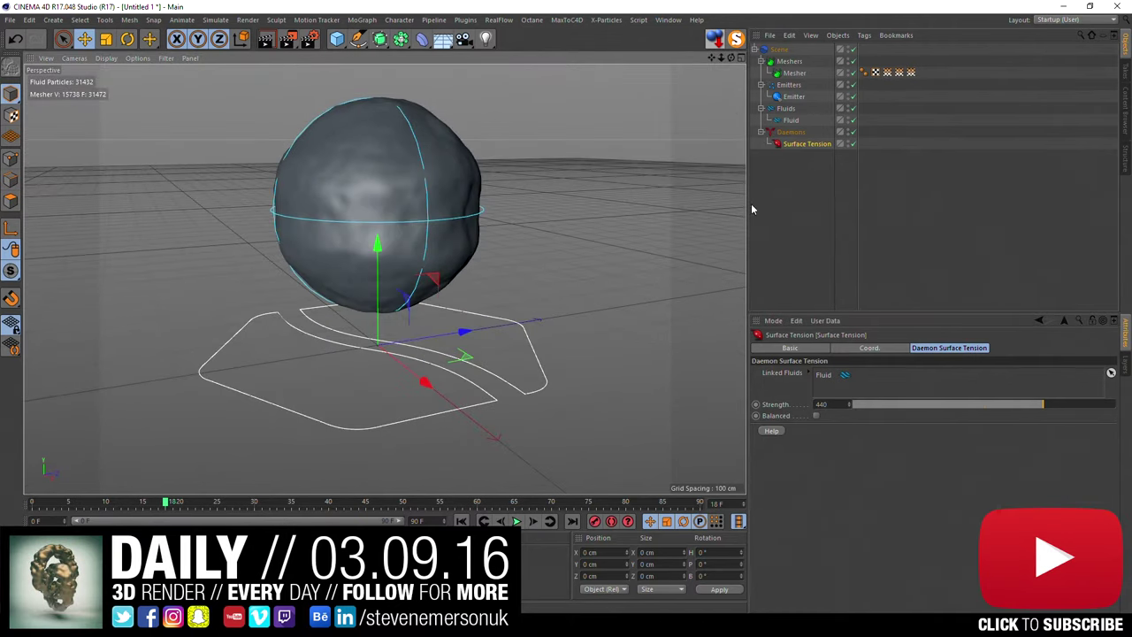
{"action": "left_click", "coordinate": [793, 133]}
{"action": "left_click", "coordinate": [499, 19]}
{"action": "mouse_move", "coordinate": [510, 65]}
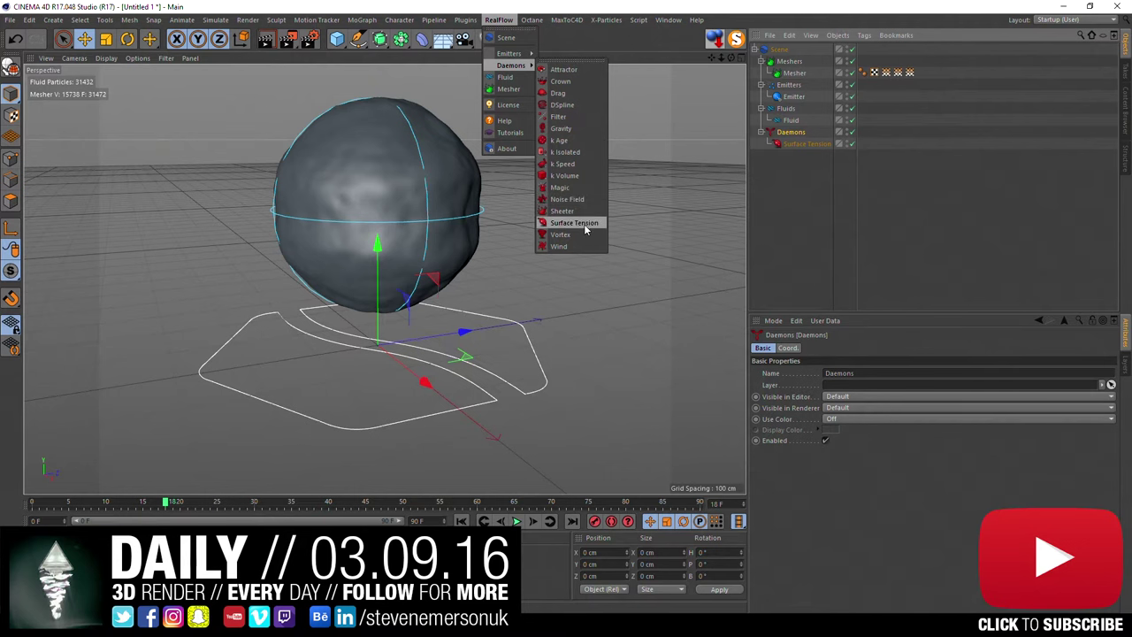
Step: Add a Noise Field daemon and play the simulation from frame 0
{"action": "left_click", "coordinate": [584, 199]}
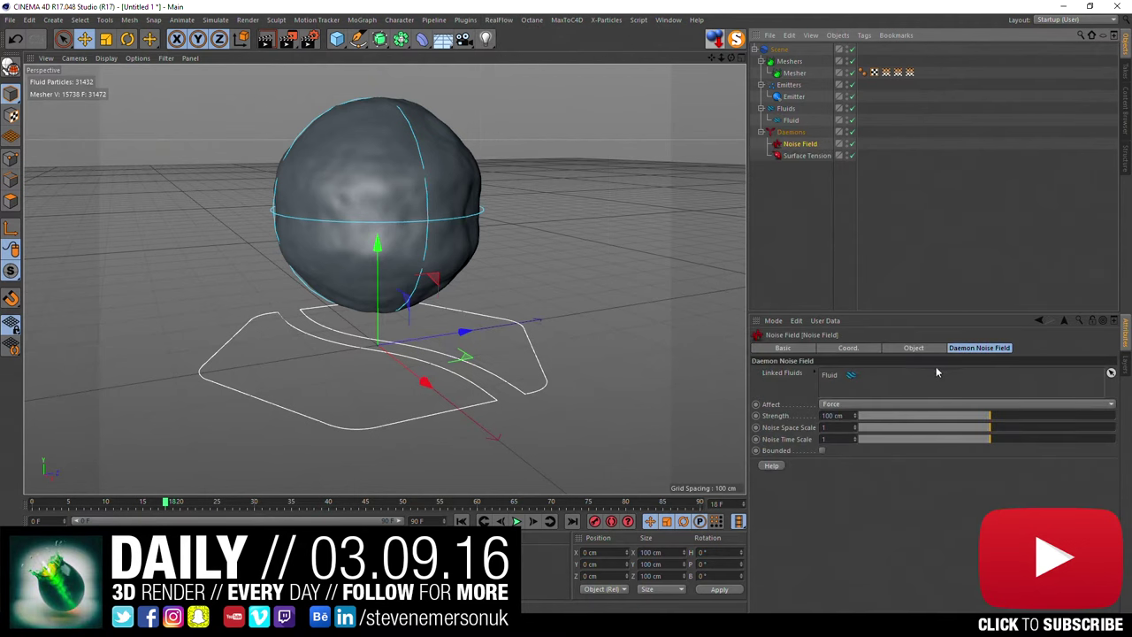
{"action": "left_click", "coordinate": [460, 521]}
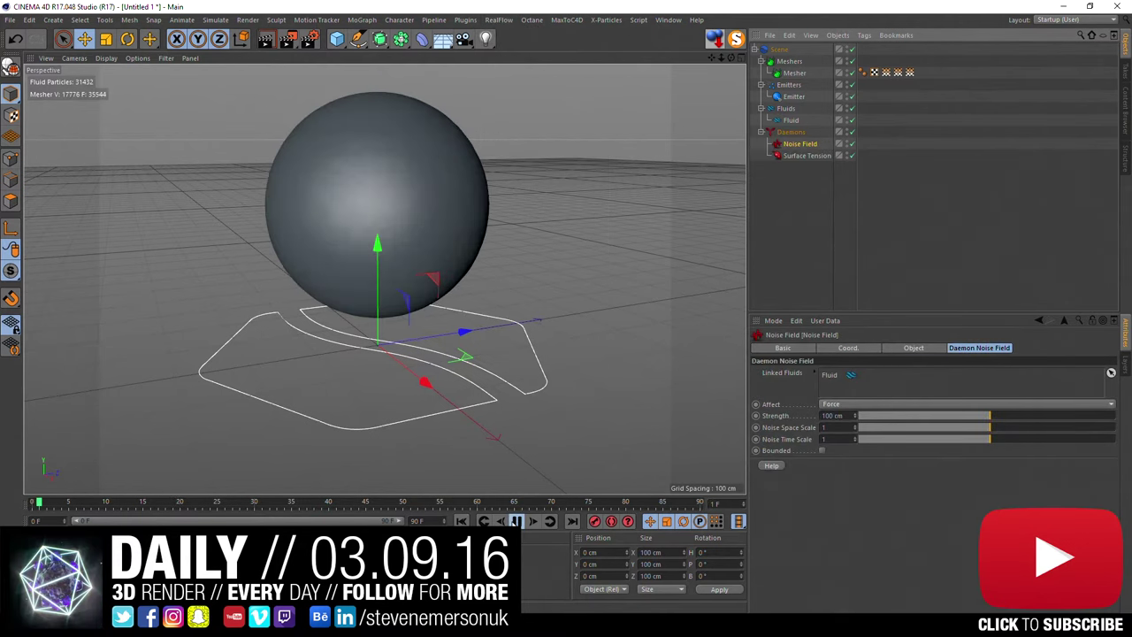
{"action": "left_click", "coordinate": [516, 521]}
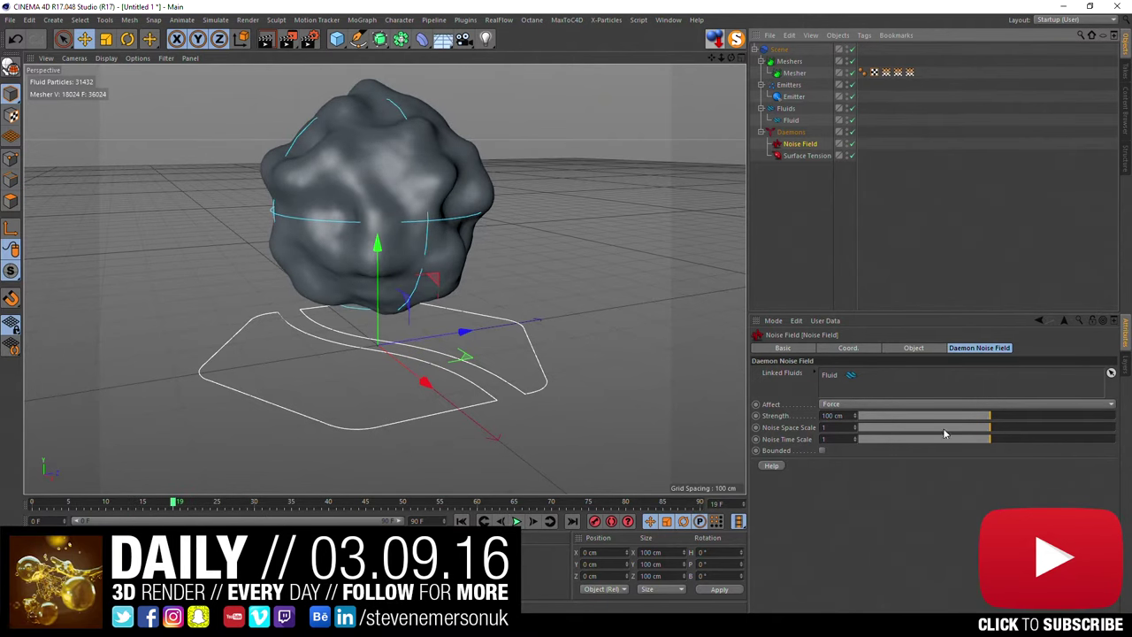
Step: Set the Noise Field space and time scales to 0.1 and replay
{"action": "double_click", "coordinate": [830, 428]}
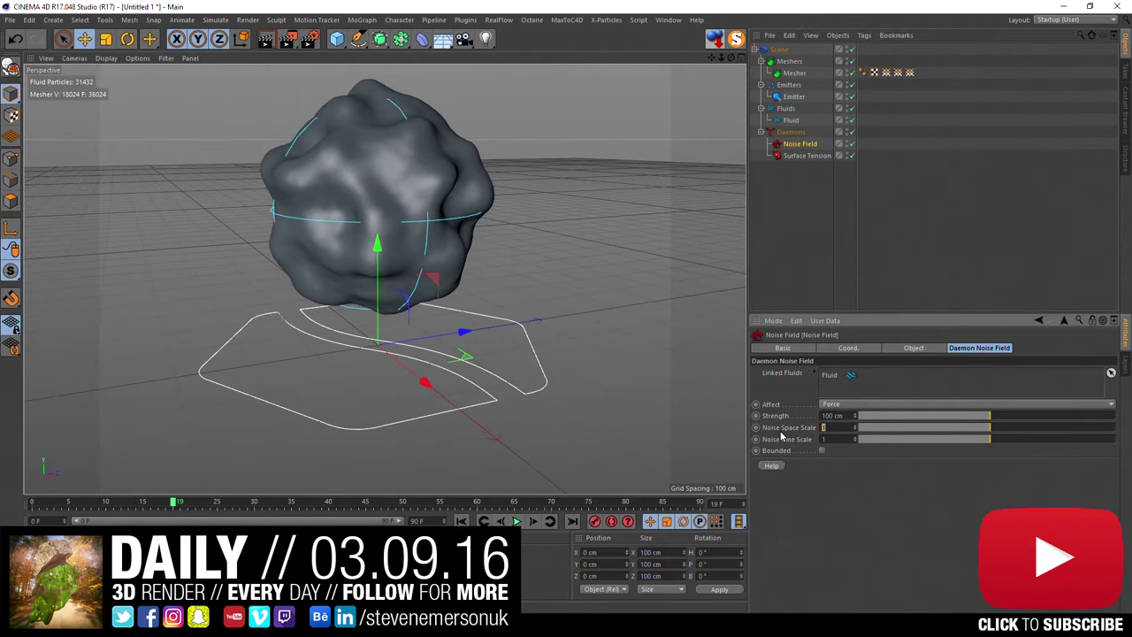
{"action": "type", "text": "0.1"}
{"action": "key", "text": "0"}
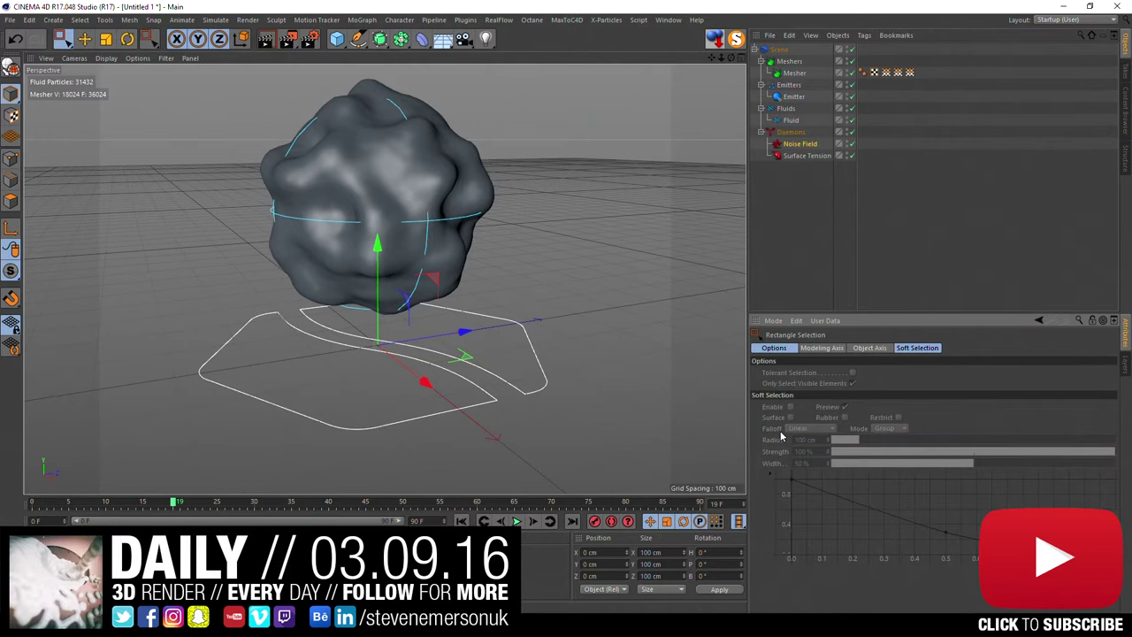
{"action": "left_click", "coordinate": [799, 143]}
{"action": "left_click", "coordinate": [826, 439]}
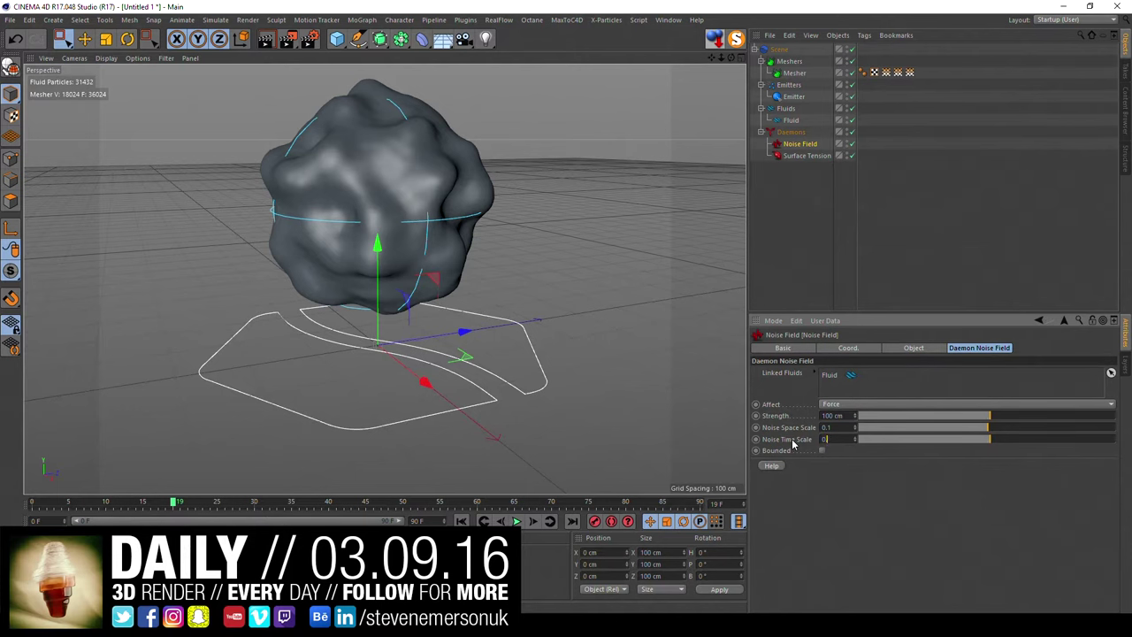
{"action": "type", "text": ".1"}
{"action": "key", "text": "Return"}
{"action": "left_click", "coordinate": [461, 521]}
{"action": "left_click", "coordinate": [517, 521]}
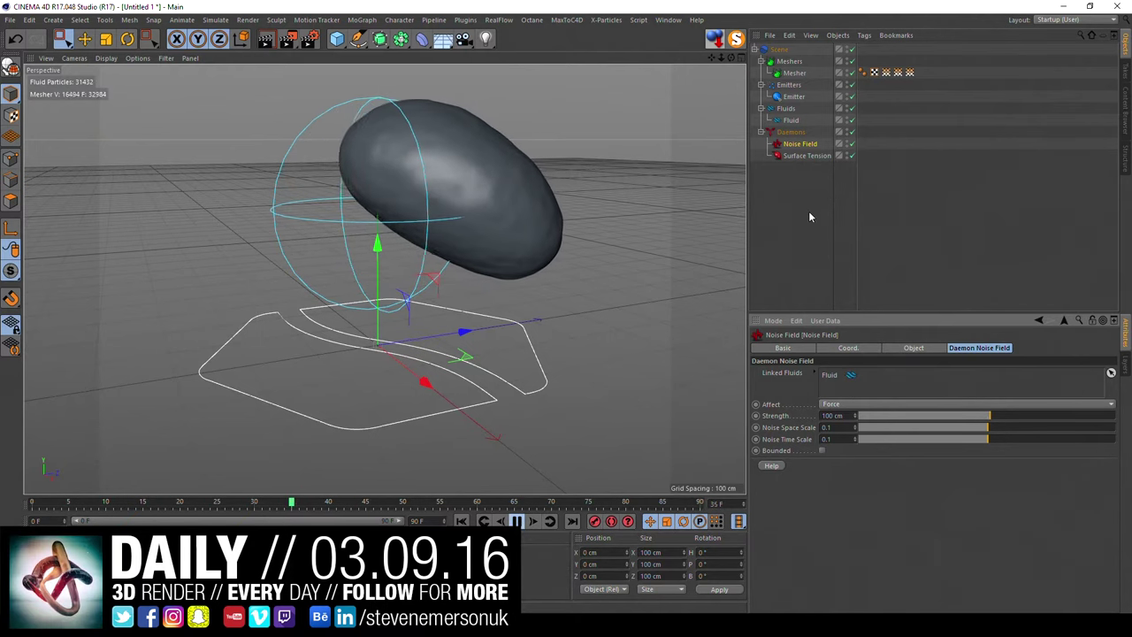
Step: Set the Surface Tension daemon to Balanced and replay the stretched blob
{"action": "left_click", "coordinate": [805, 155]}
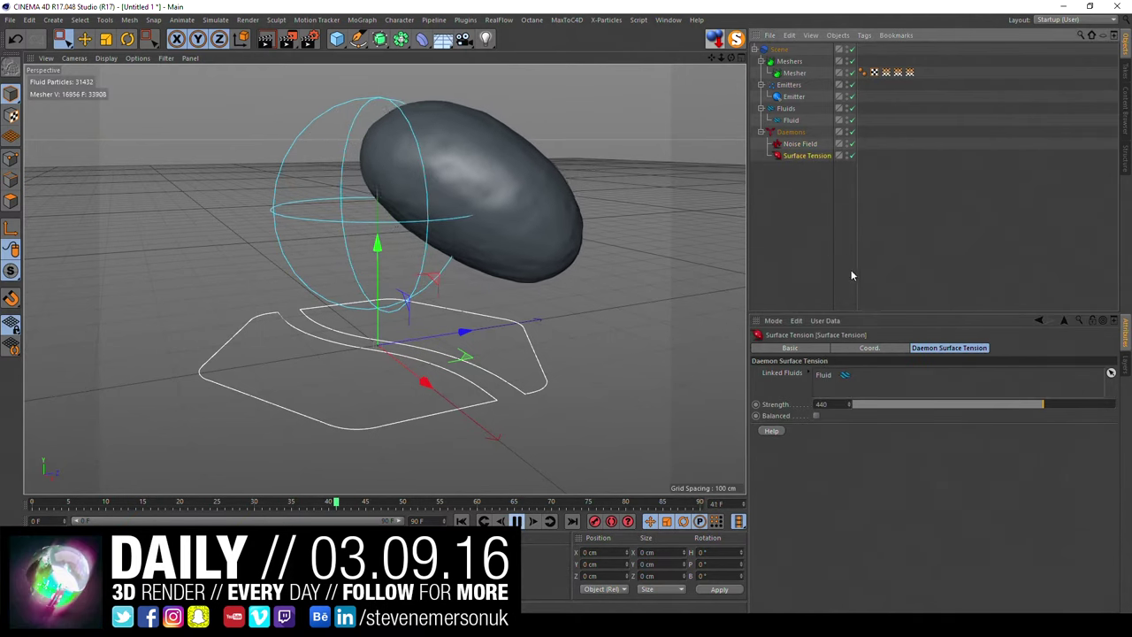
{"action": "right_click", "coordinate": [786, 405]}
{"action": "left_click", "coordinate": [774, 396]}
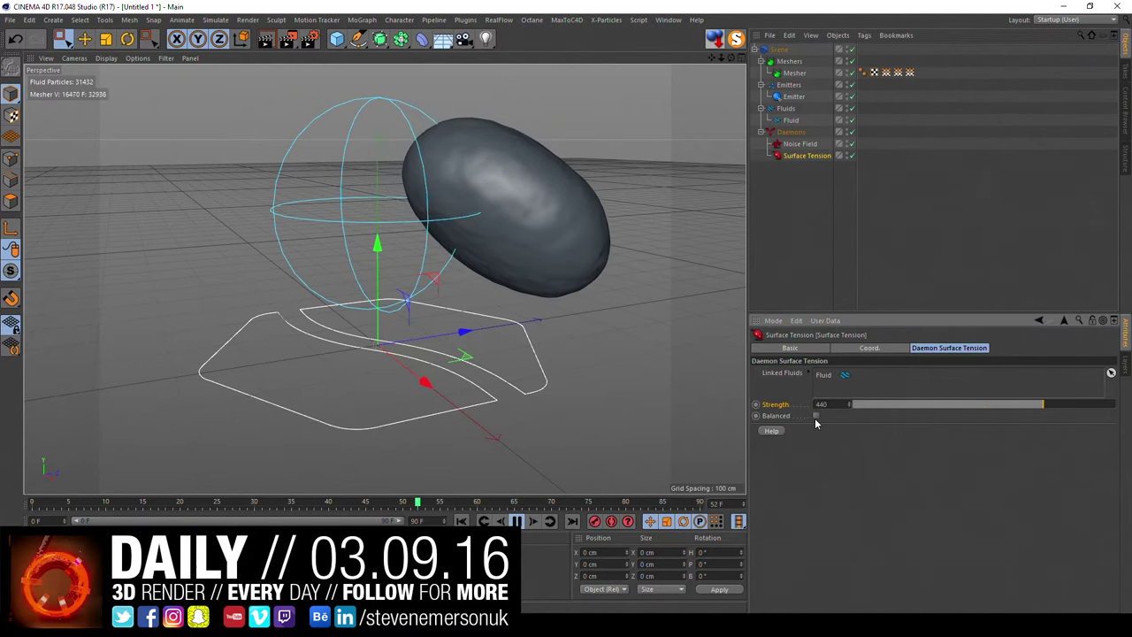
{"action": "left_click", "coordinate": [516, 520]}
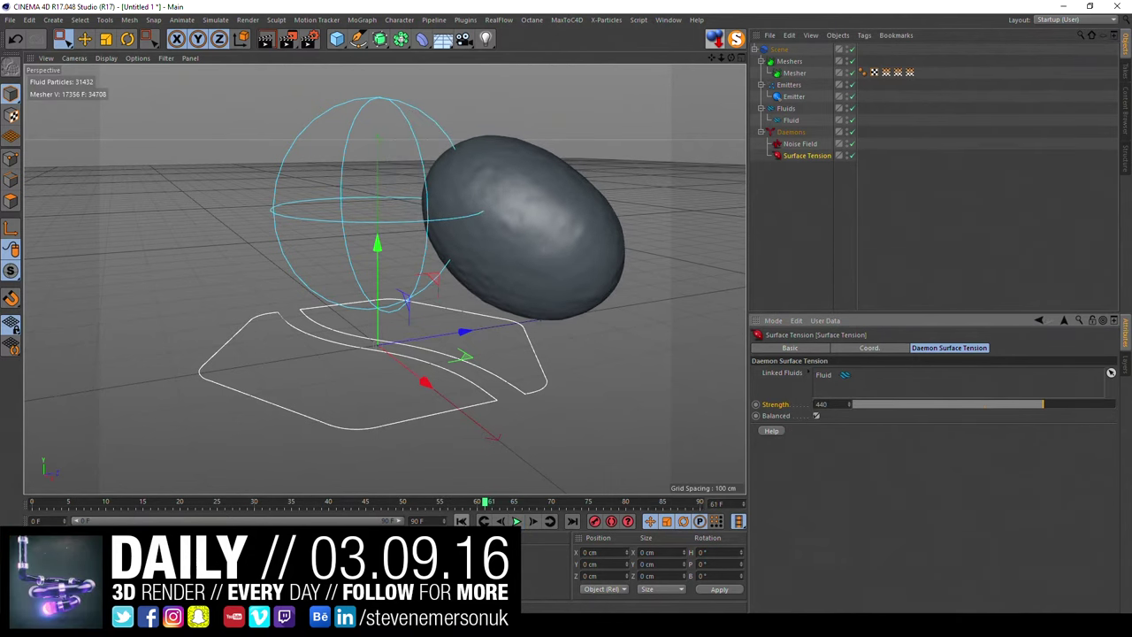
{"action": "left_click", "coordinate": [462, 521]}
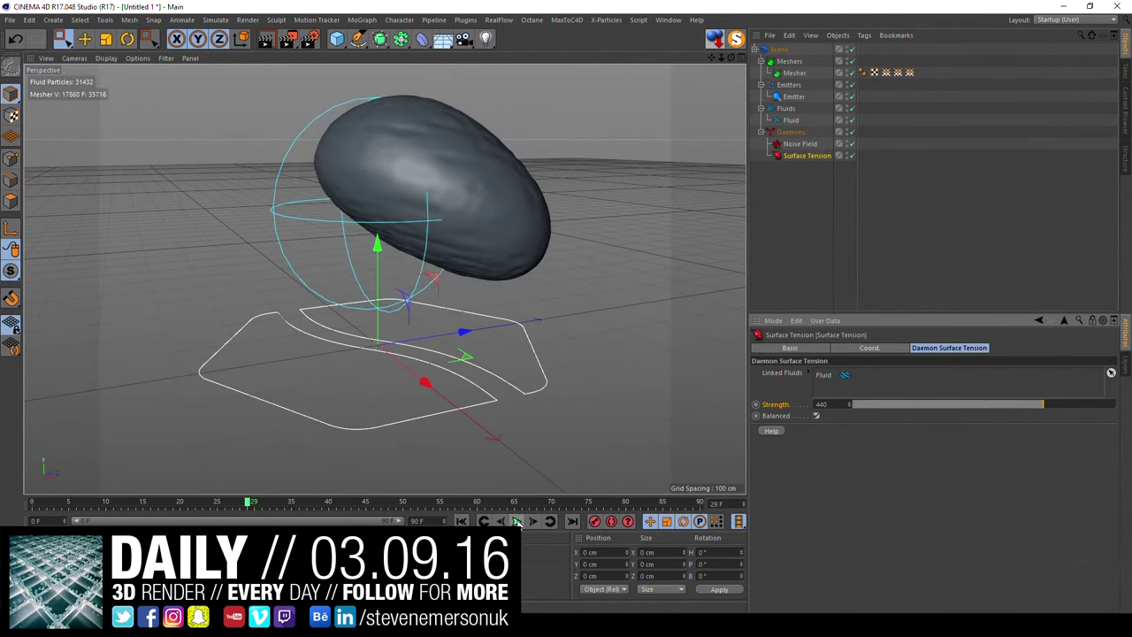
{"action": "left_click", "coordinate": [517, 521]}
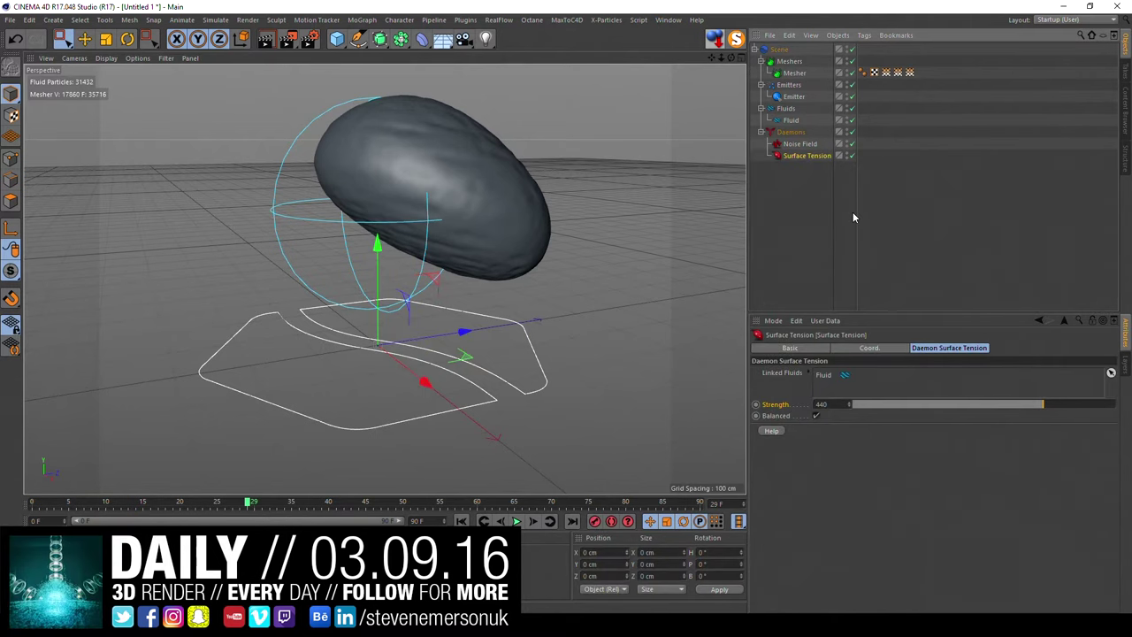
Step: Try a noise time scale of 0.5 and preview the simulation
{"action": "left_click", "coordinate": [799, 143]}
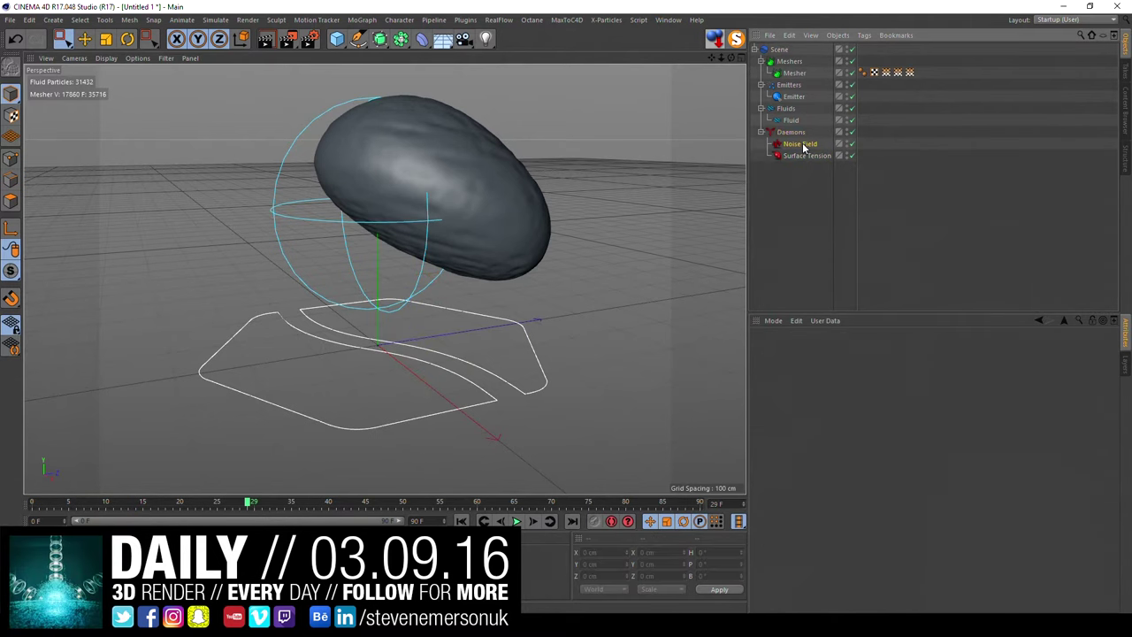
{"action": "left_click", "coordinate": [846, 414]}
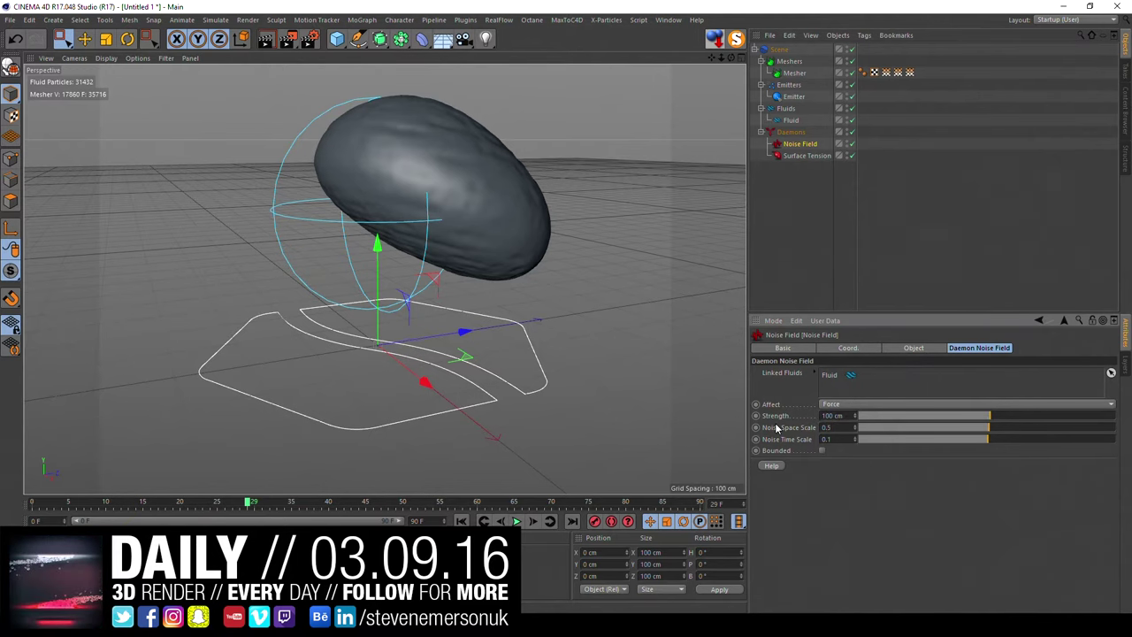
{"action": "key", "text": "0"}
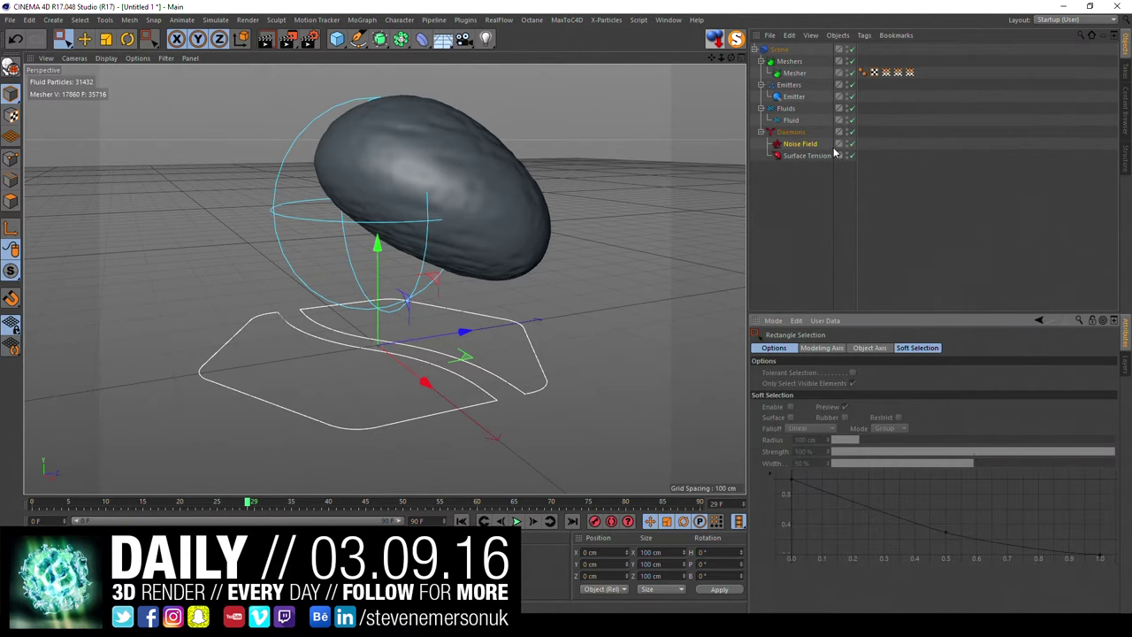
{"action": "left_click", "coordinate": [797, 145]}
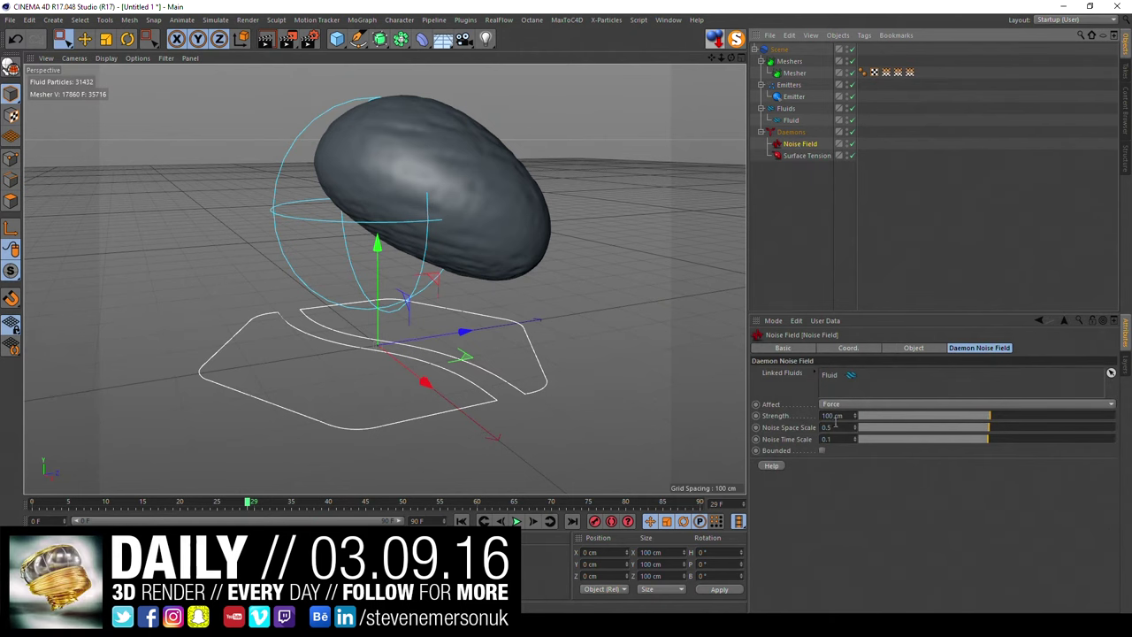
{"action": "left_click", "coordinate": [825, 438]}
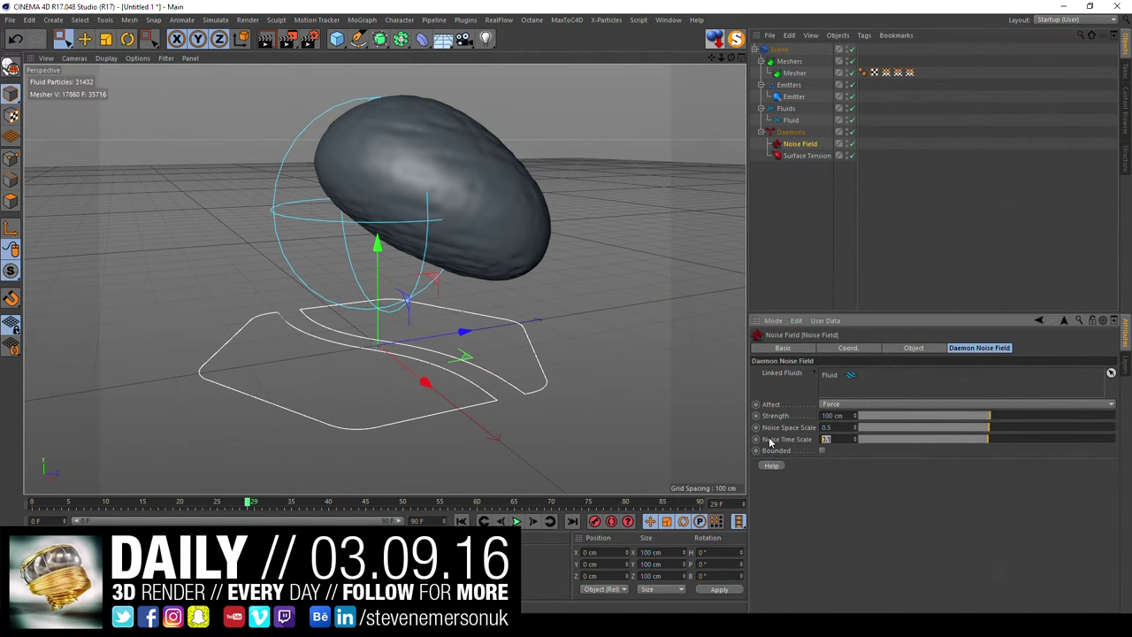
{"action": "type", "text": "0.5"}
{"action": "key", "text": "Return"}
{"action": "left_click", "coordinate": [461, 521]}
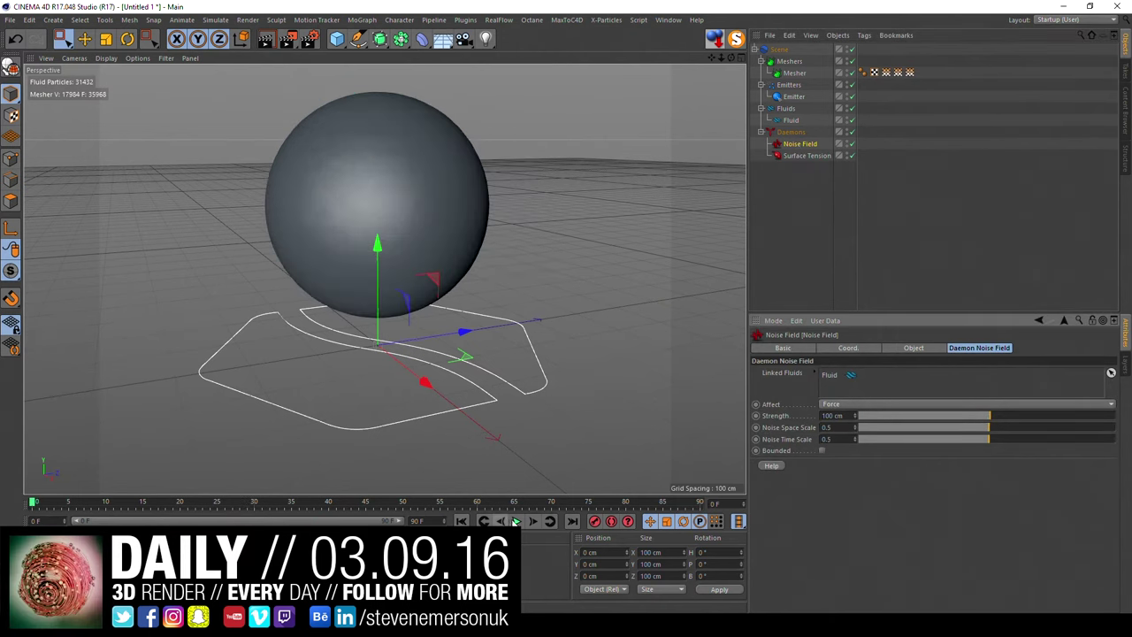
{"action": "left_click", "coordinate": [521, 527]}
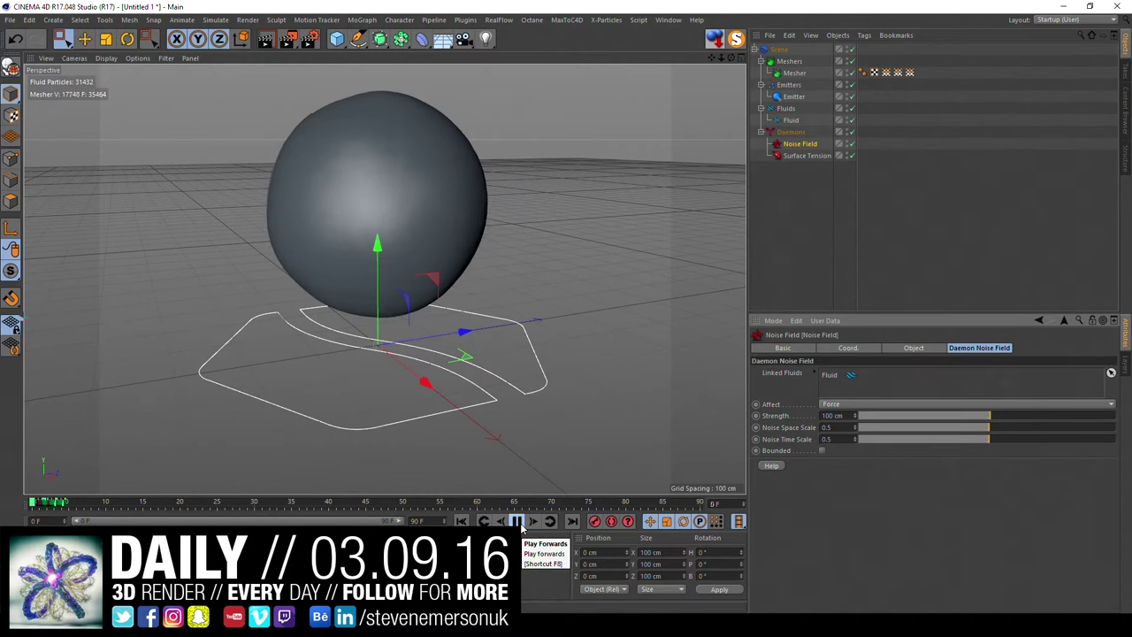
{"action": "left_click", "coordinate": [516, 521]}
Step: Set the noise space and time scales to 0.2 and replay the simulation
{"action": "double_click", "coordinate": [826, 427]}
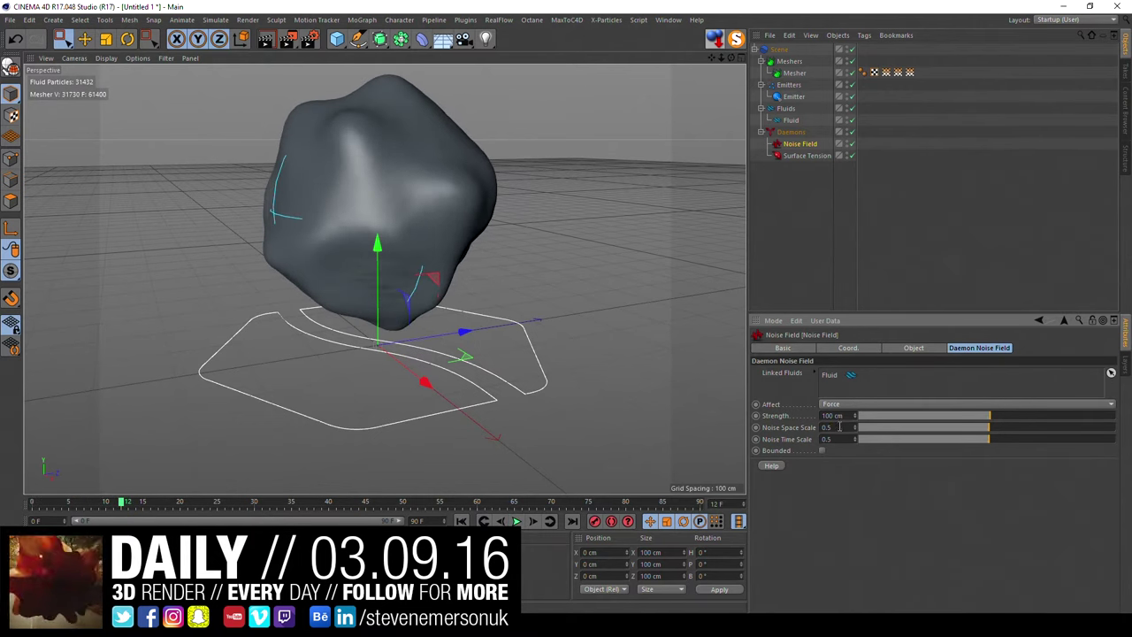
{"action": "type", "text": "0.2"}
{"action": "key", "text": "Return"}
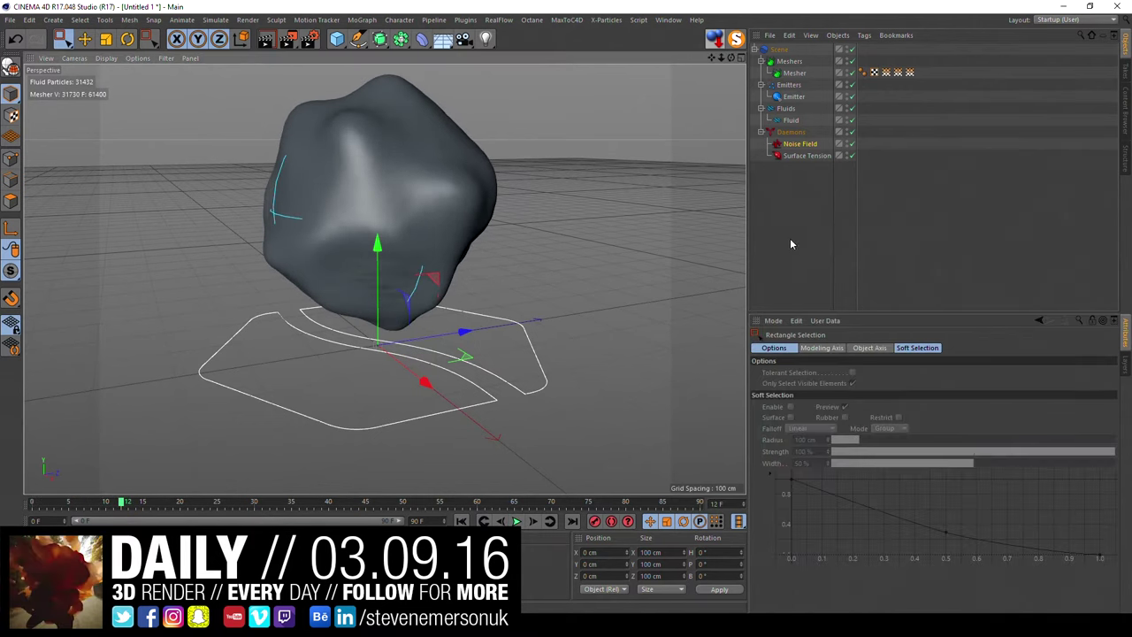
{"action": "left_click", "coordinate": [790, 132]}
{"action": "left_click", "coordinate": [799, 143]}
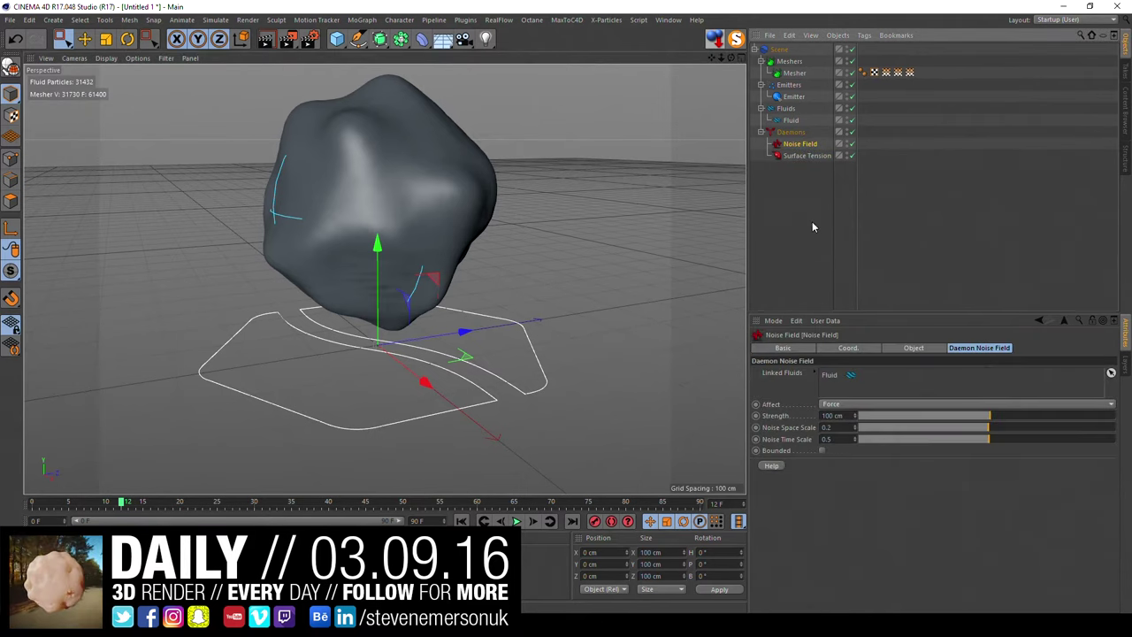
{"action": "double_click", "coordinate": [825, 438]}
{"action": "type", "text": "0.2"}
{"action": "key", "text": "Return"}
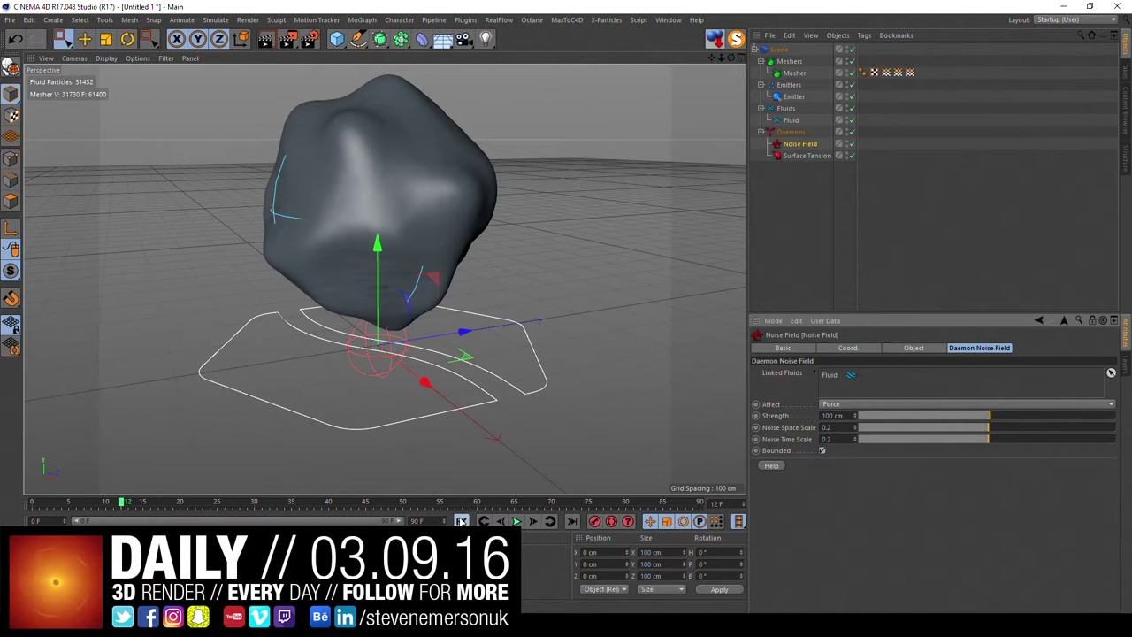
{"action": "left_click", "coordinate": [461, 521]}
{"action": "left_click", "coordinate": [517, 520]}
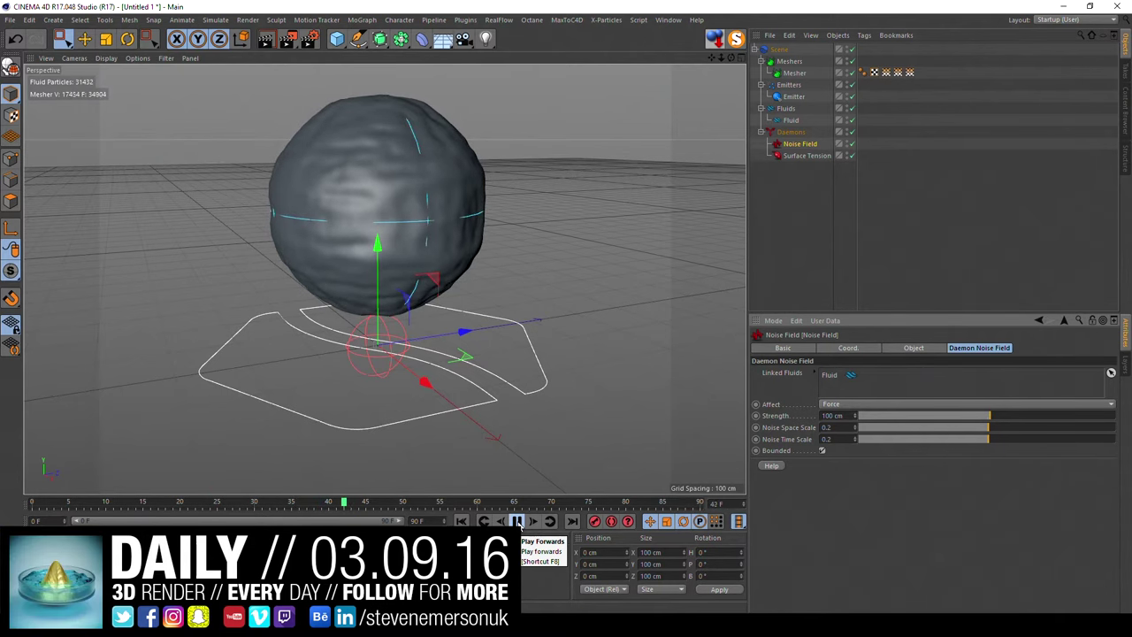
{"action": "left_click", "coordinate": [517, 521]}
Step: Disable the Surface Tension daemon and replay the simulation
{"action": "left_click", "coordinate": [851, 155]}
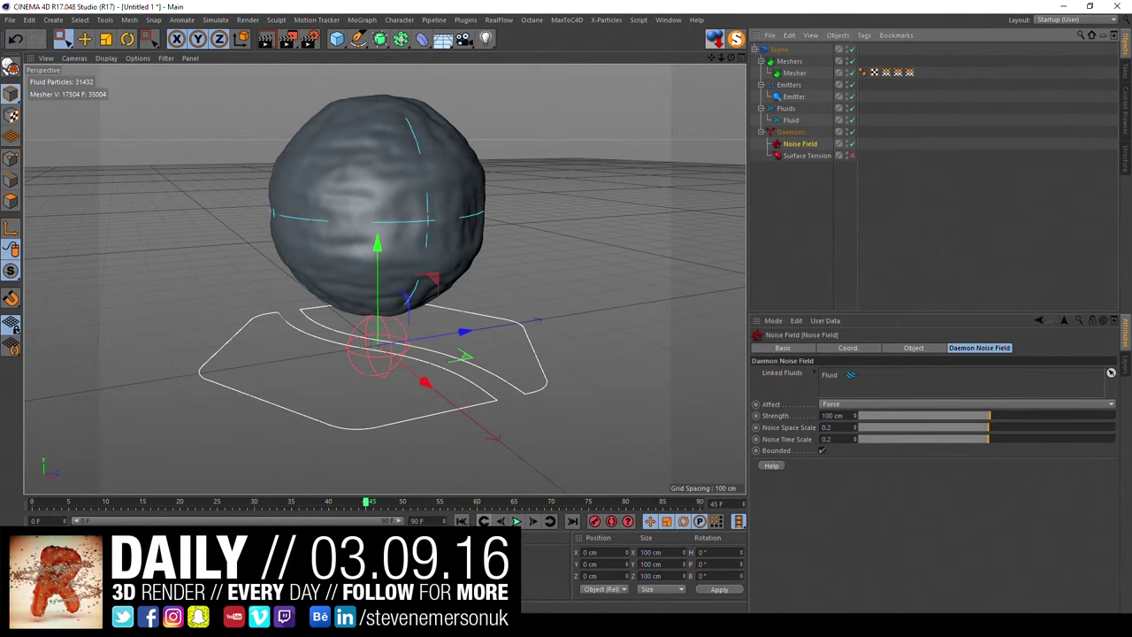
{"action": "left_click", "coordinate": [461, 521]}
{"action": "left_click", "coordinate": [518, 520]}
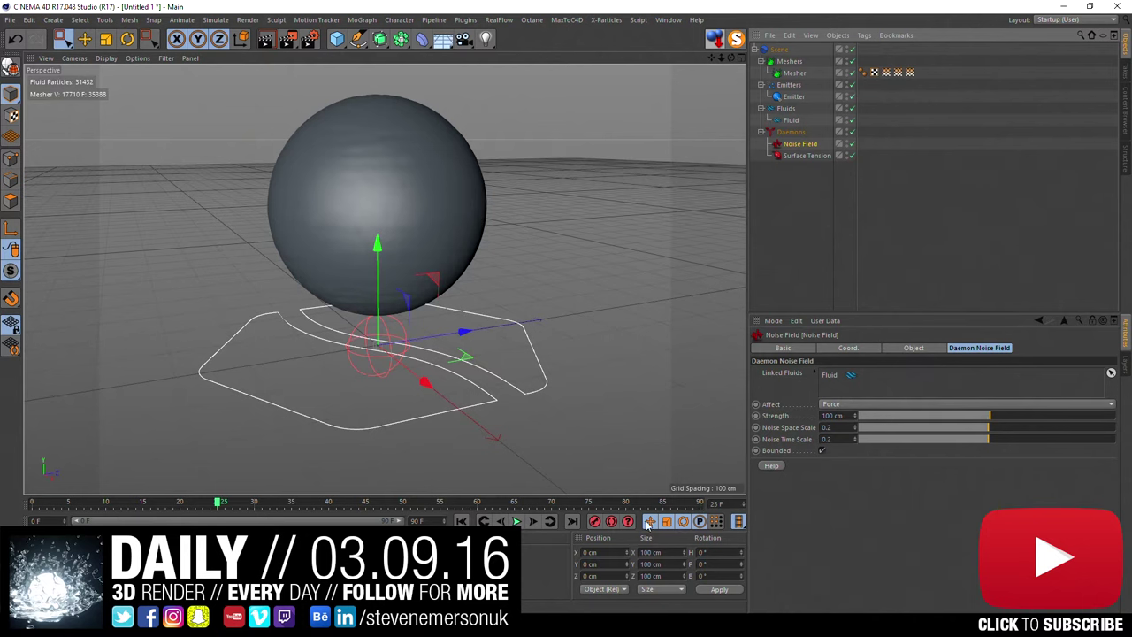
{"action": "left_click", "coordinate": [461, 521]}
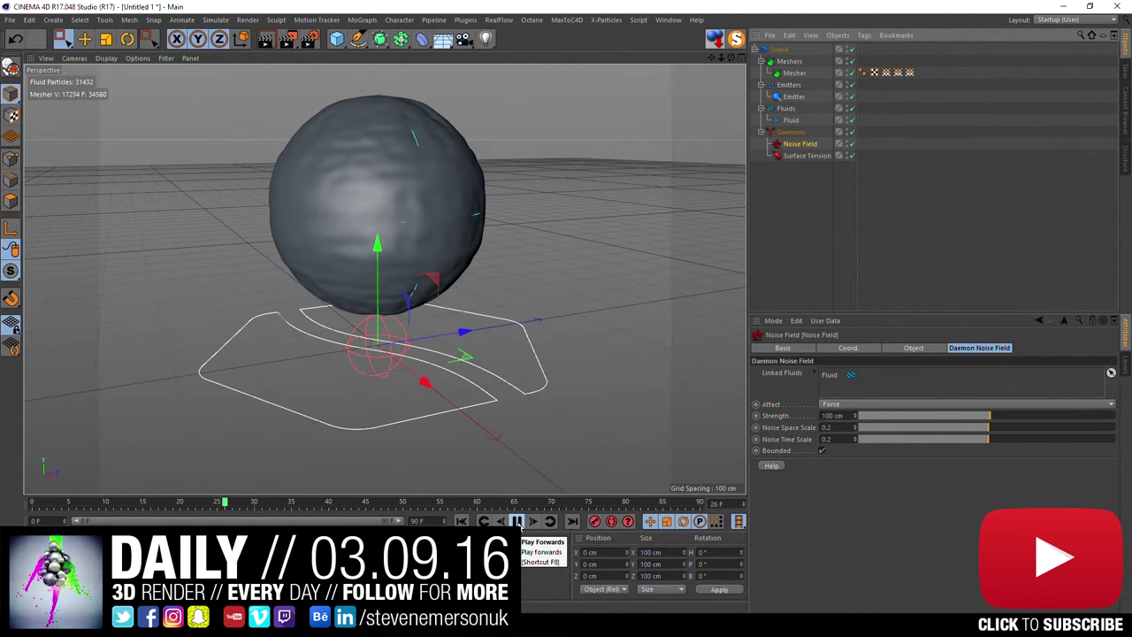
{"action": "left_click", "coordinate": [519, 522]}
Step: Raise the mesher smoothing to 2, replay, and bring up File Explorer
{"action": "left_click", "coordinate": [794, 72]}
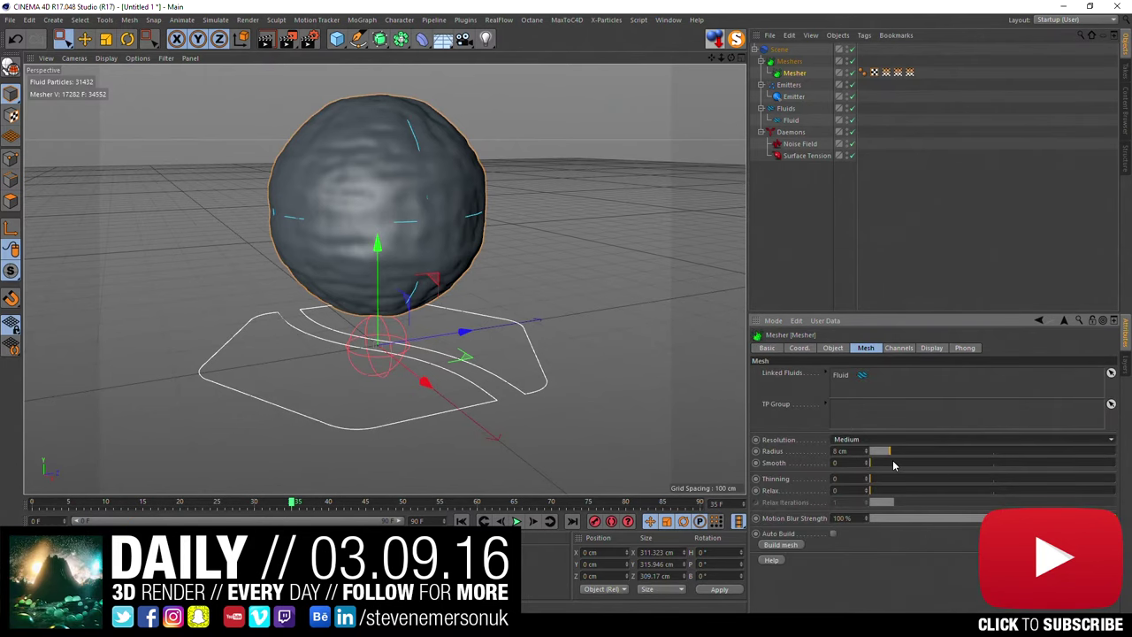
{"action": "left_click_drag", "start_coordinate": [893, 464], "coordinate": [917, 464]}
{"action": "left_click", "coordinate": [461, 521]}
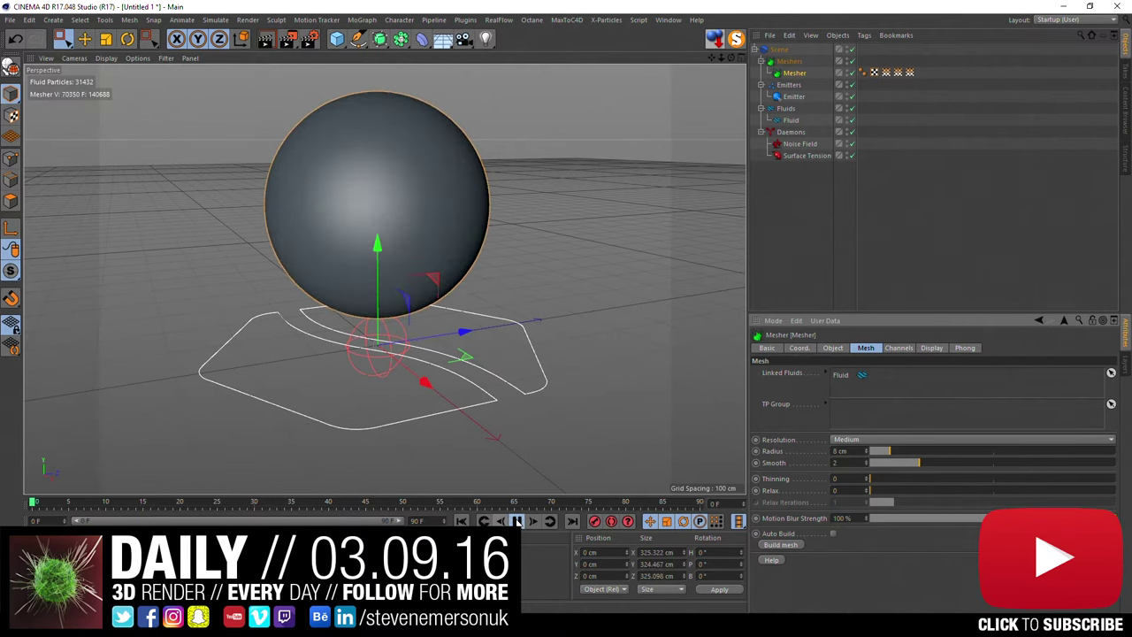
{"action": "left_click", "coordinate": [517, 521]}
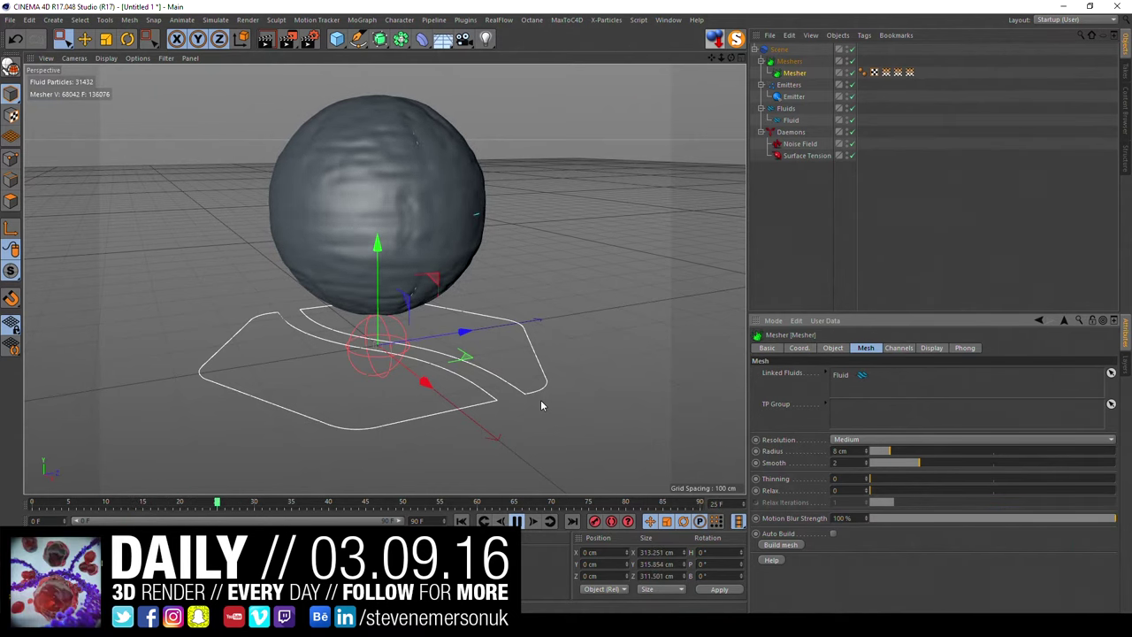
{"action": "left_click", "coordinate": [520, 523]}
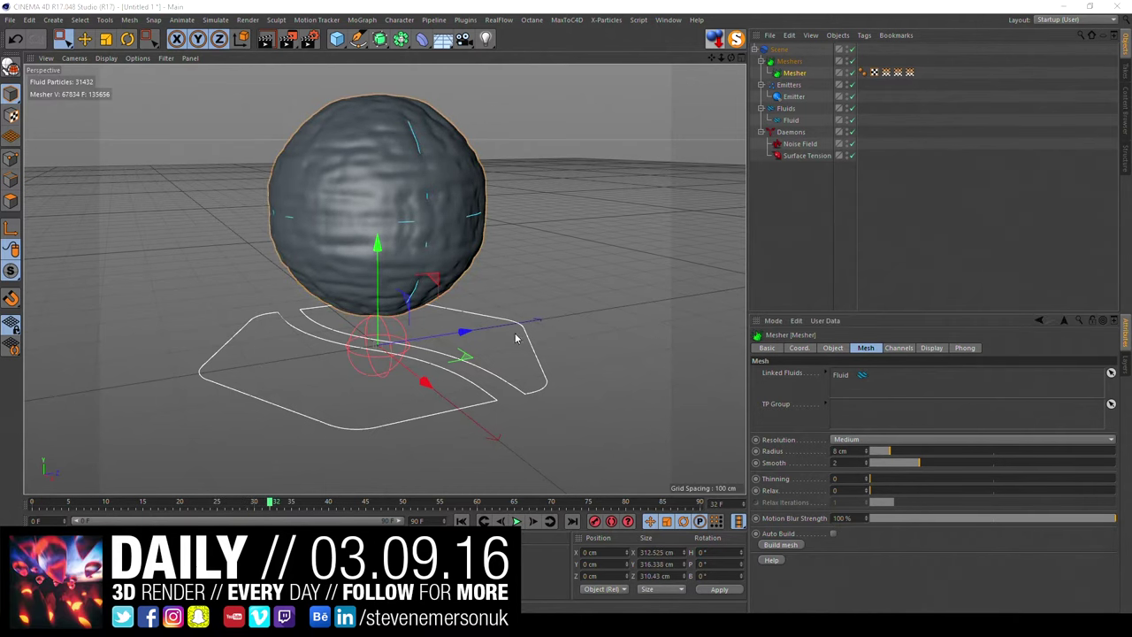
{"action": "key", "text": "super+e"}
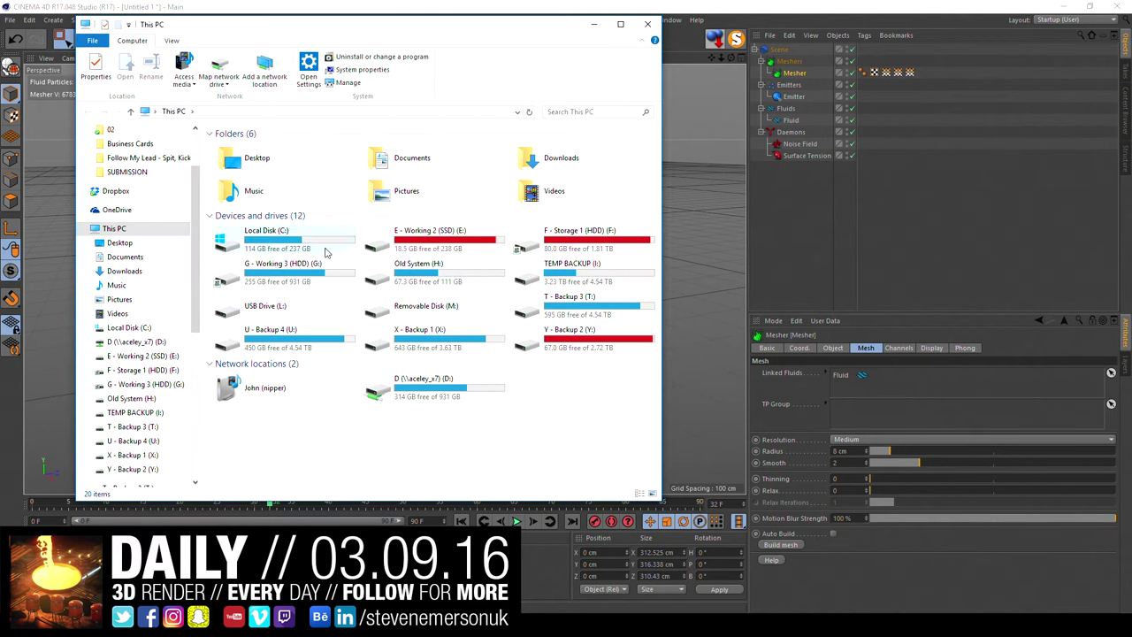
Step: Create a folder named 0903 on the E drive and open it
{"action": "double_click", "coordinate": [482, 244]}
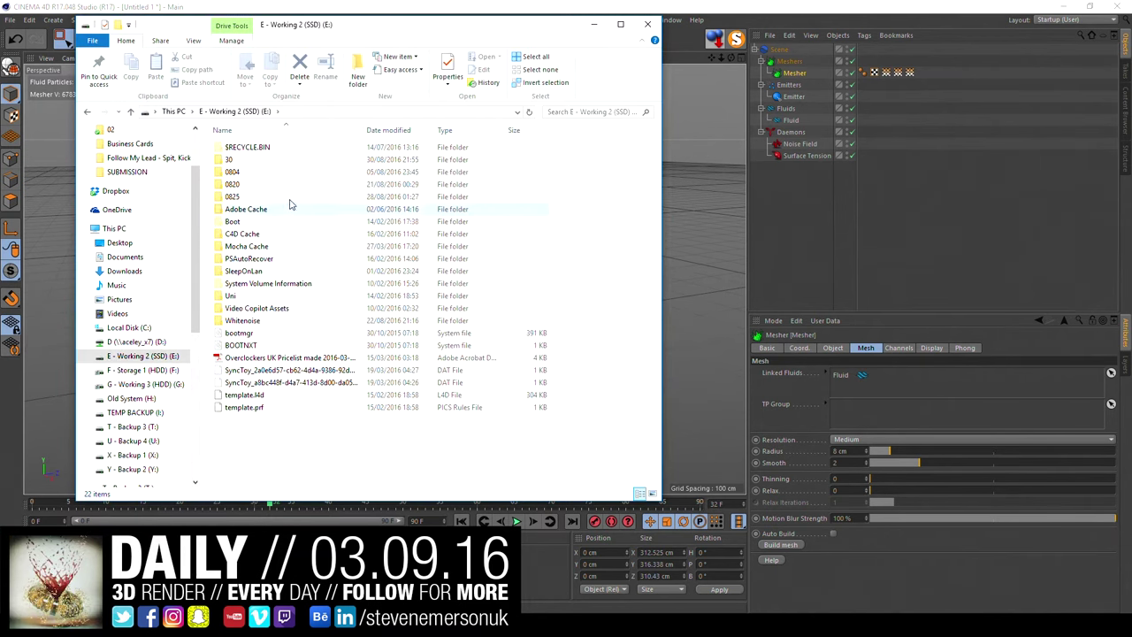
{"action": "left_click", "coordinate": [358, 78]}
{"action": "key", "text": "ctrl+z"}
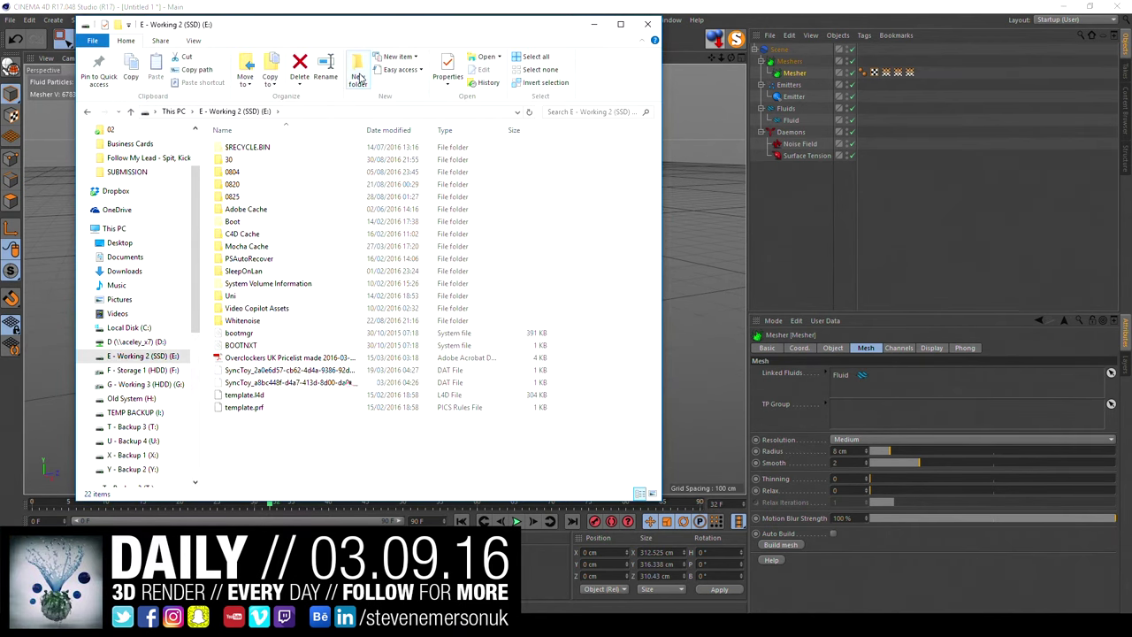
{"action": "left_click", "coordinate": [358, 78]}
{"action": "type", "text": "08"}
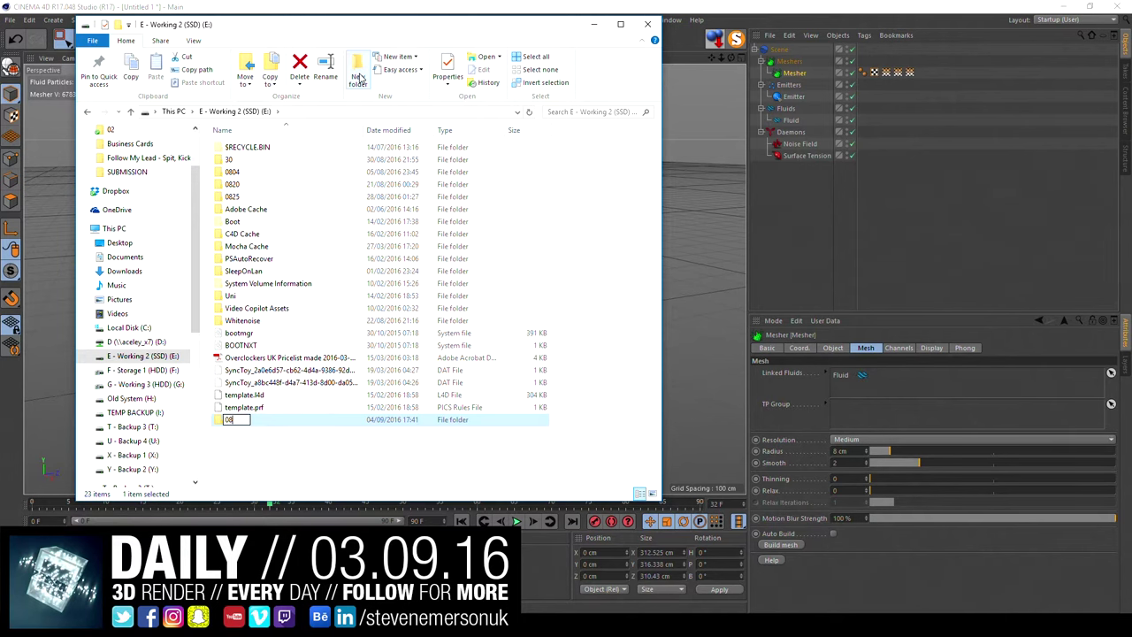
{"action": "key", "text": "BackSpace"}
{"action": "type", "text": "903"}
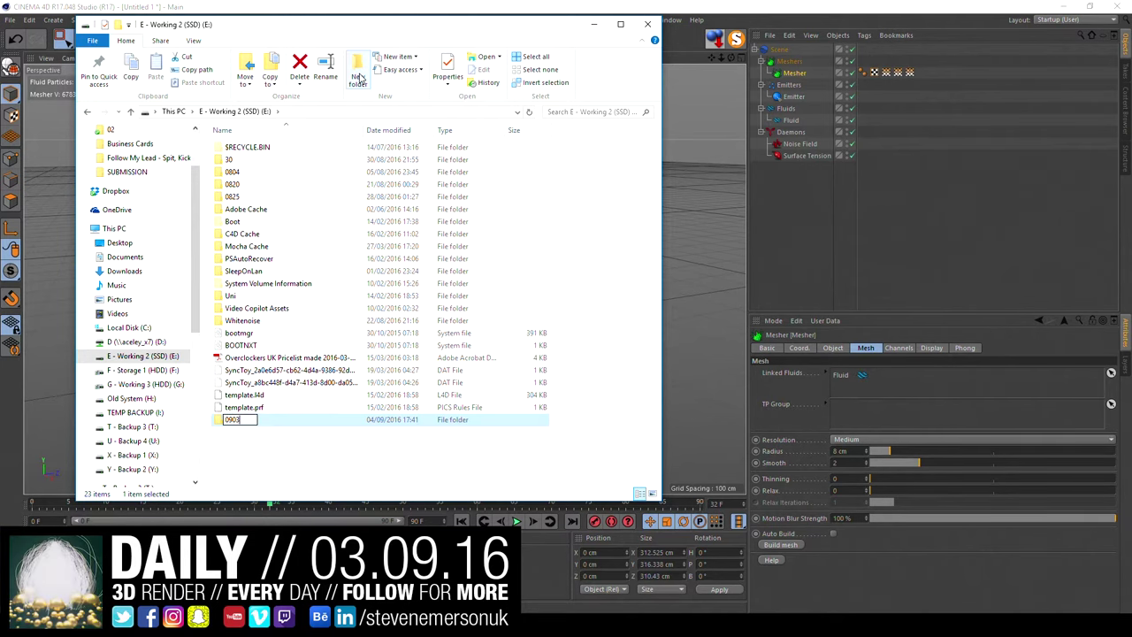
{"action": "key", "text": "Return"}
{"action": "key", "text": "Return"}
Step: Create an rfcache subfolder inside 0903 and return to Cinema 4D
{"action": "left_click", "coordinate": [354, 79]}
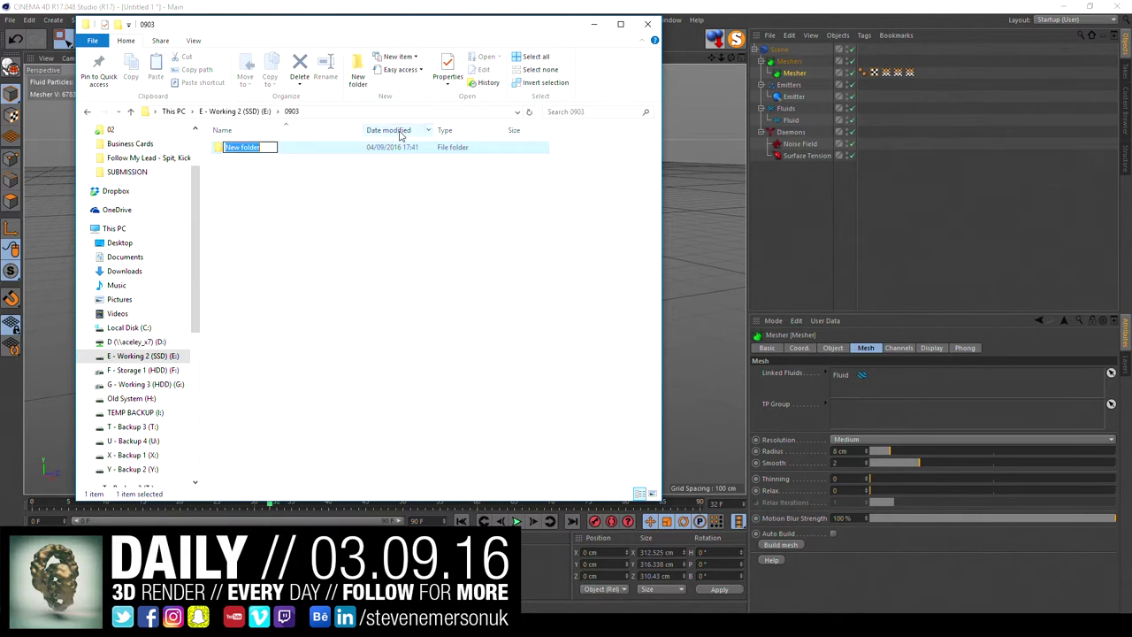
{"action": "type", "text": "reach"}
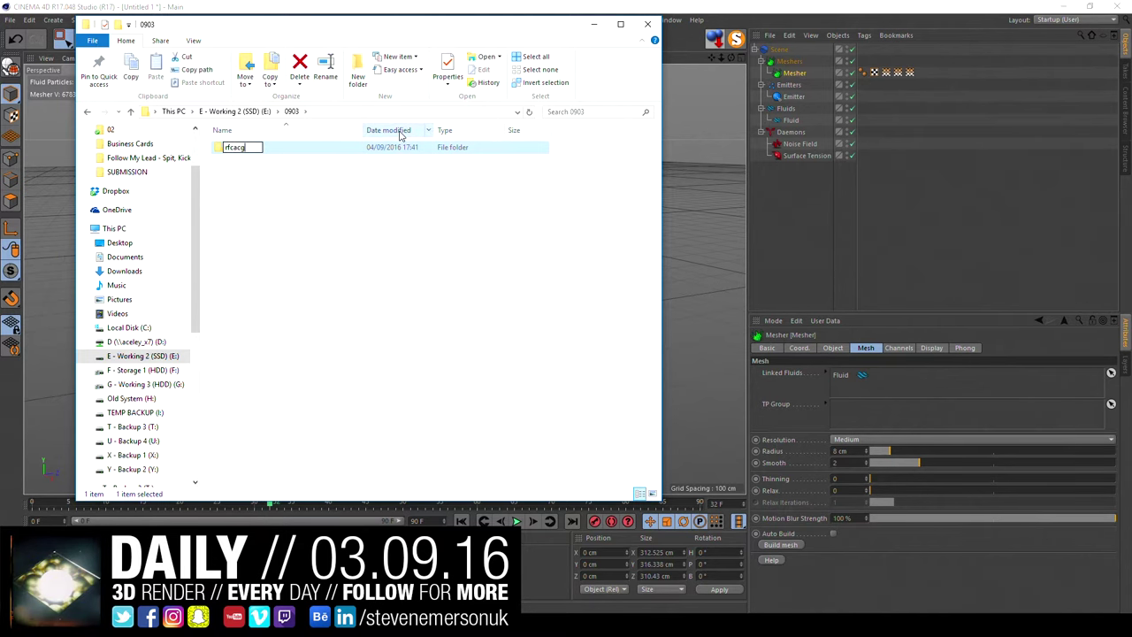
{"action": "key", "text": "Return"}
{"action": "key", "text": "Return"}
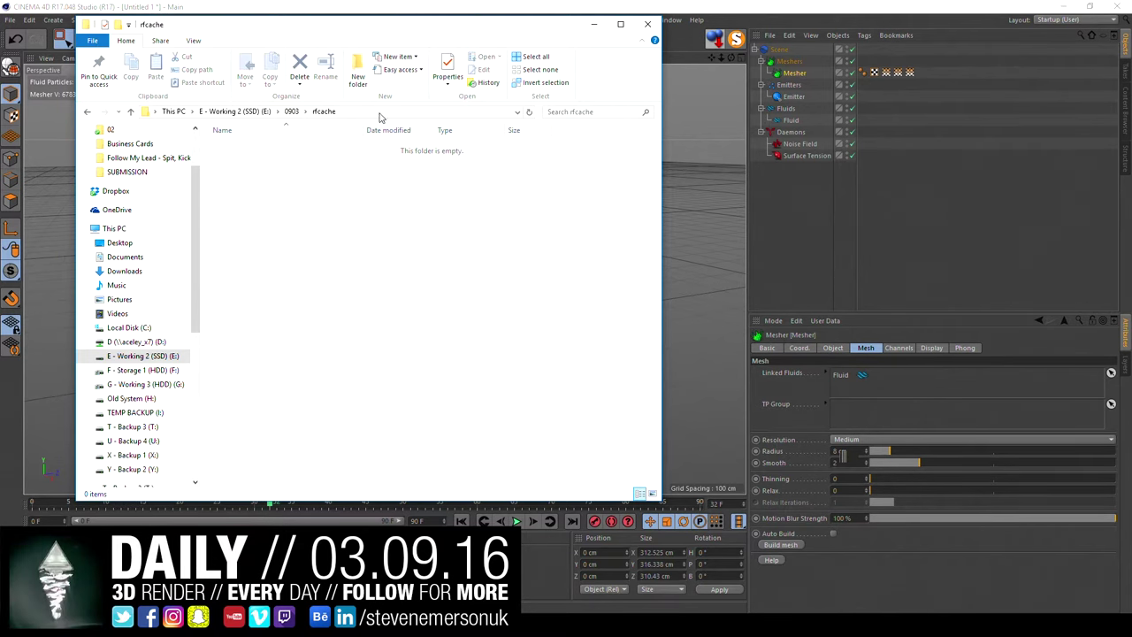
{"action": "left_click", "coordinate": [793, 95]}
Step: Set the scene's Windows cache folder to E:\0903\rfcache
{"action": "left_click", "coordinate": [793, 73]}
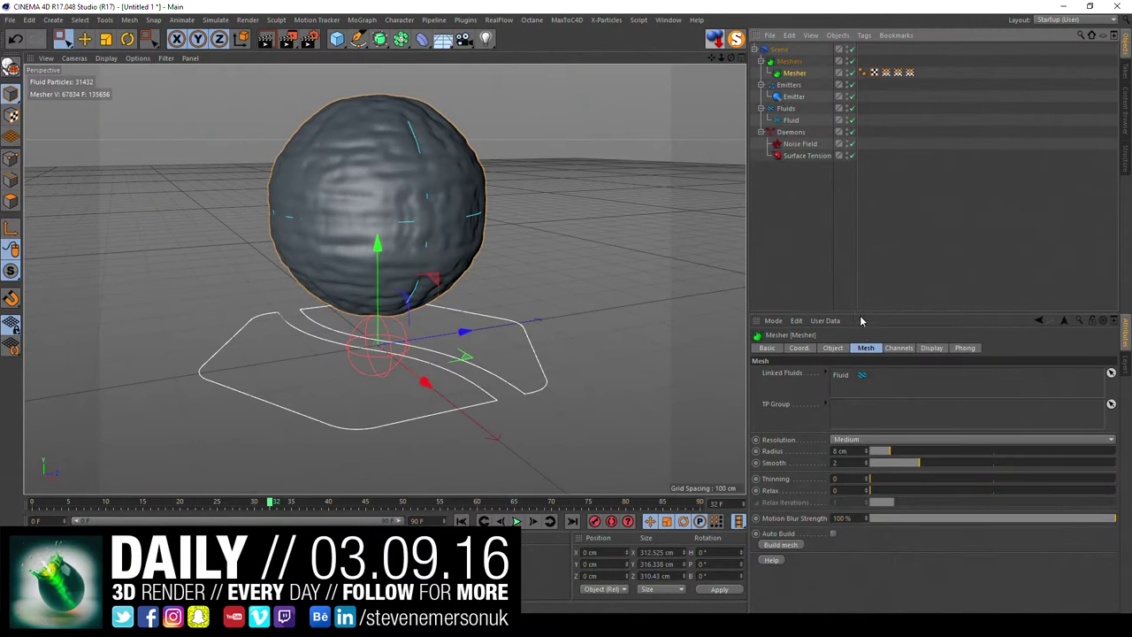
{"action": "left_click", "coordinate": [778, 49]}
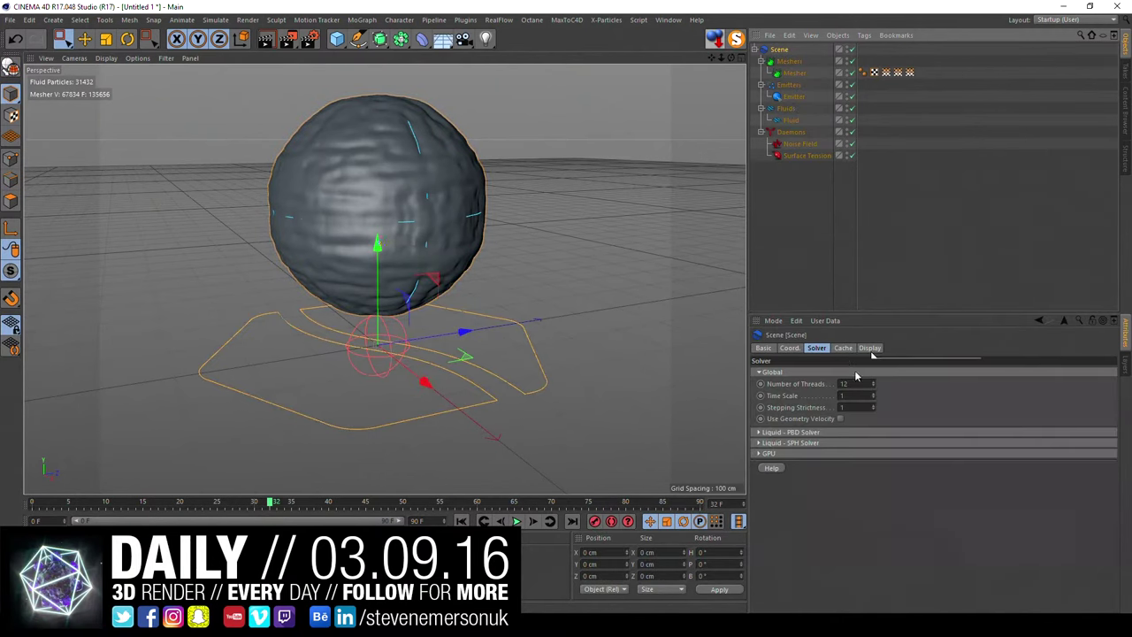
{"action": "left_click", "coordinate": [843, 347]}
{"action": "left_click", "coordinate": [855, 386]}
{"action": "type", "text": "E:\\0903\\rfcache"}
Step: Save the scene as 160903.c4d in E:\0903 and start caching the simulation
{"action": "key", "text": "ctrl+s"}
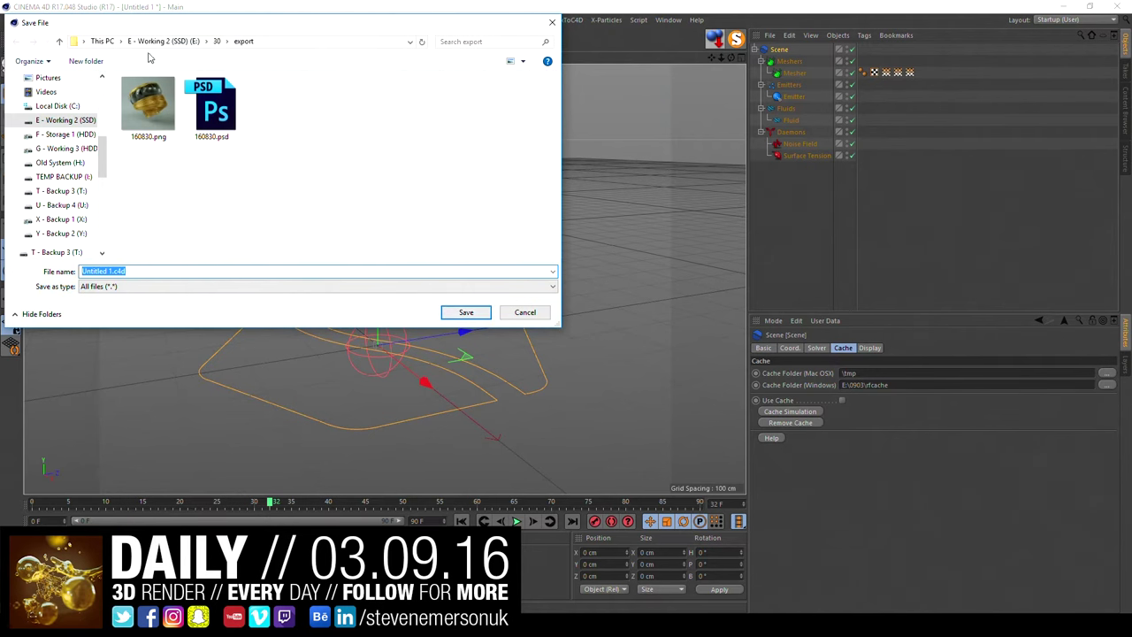
{"action": "left_click", "coordinate": [156, 42]}
{"action": "left_click", "coordinate": [139, 157]}
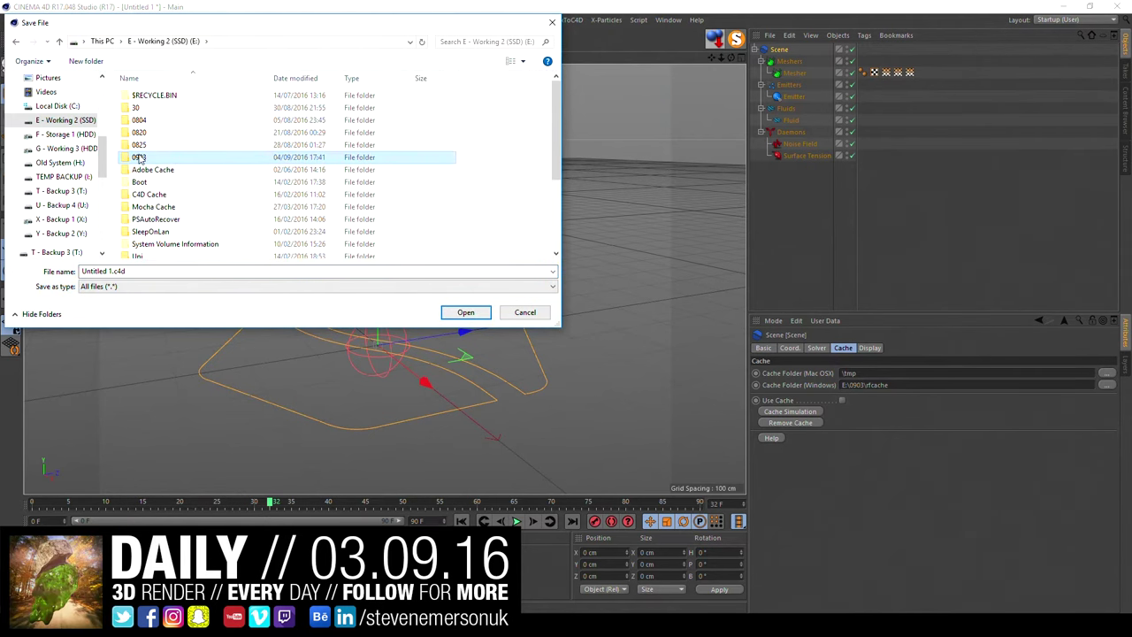
{"action": "double_click", "coordinate": [139, 158]}
{"action": "type", "text": "16090"}
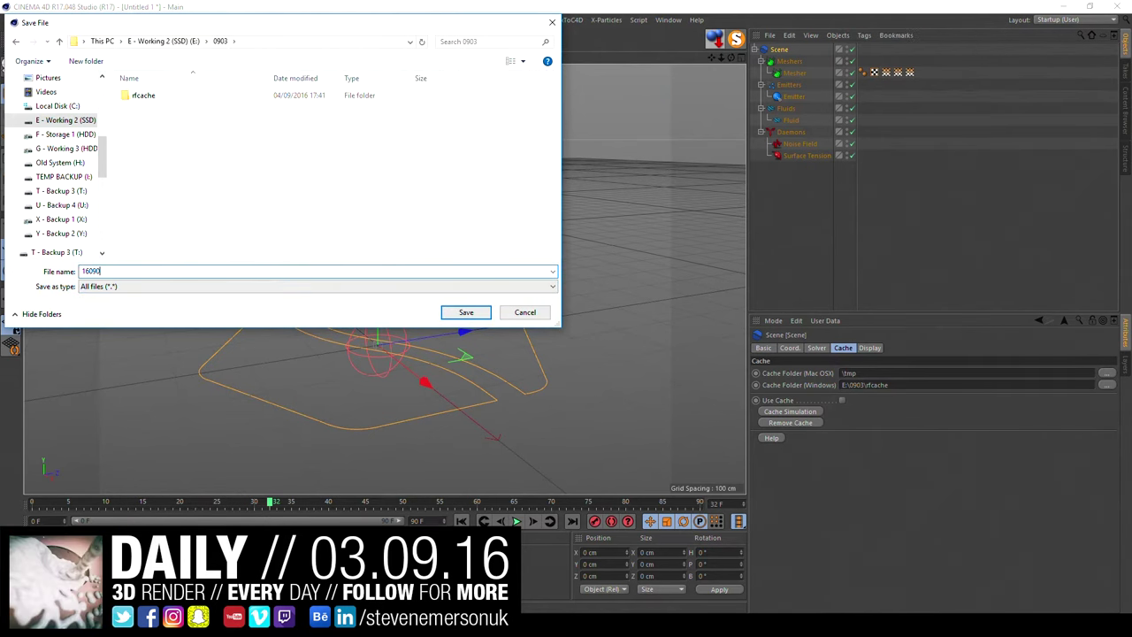
{"action": "type", "text": "3"}
{"action": "key", "text": "Return"}
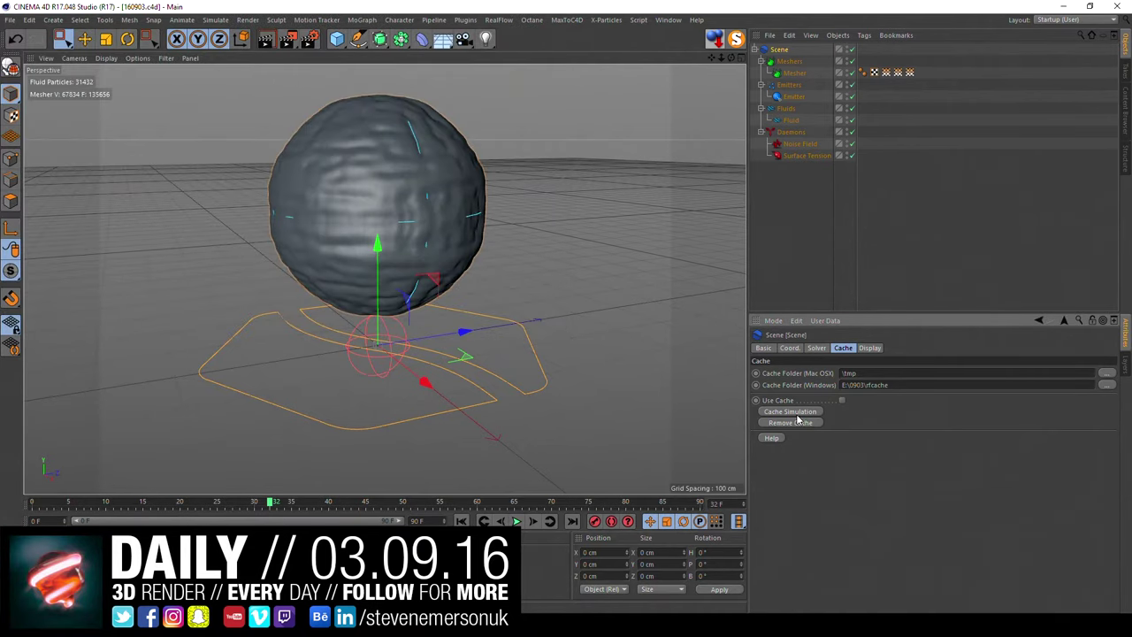
{"action": "left_click", "coordinate": [795, 411]}
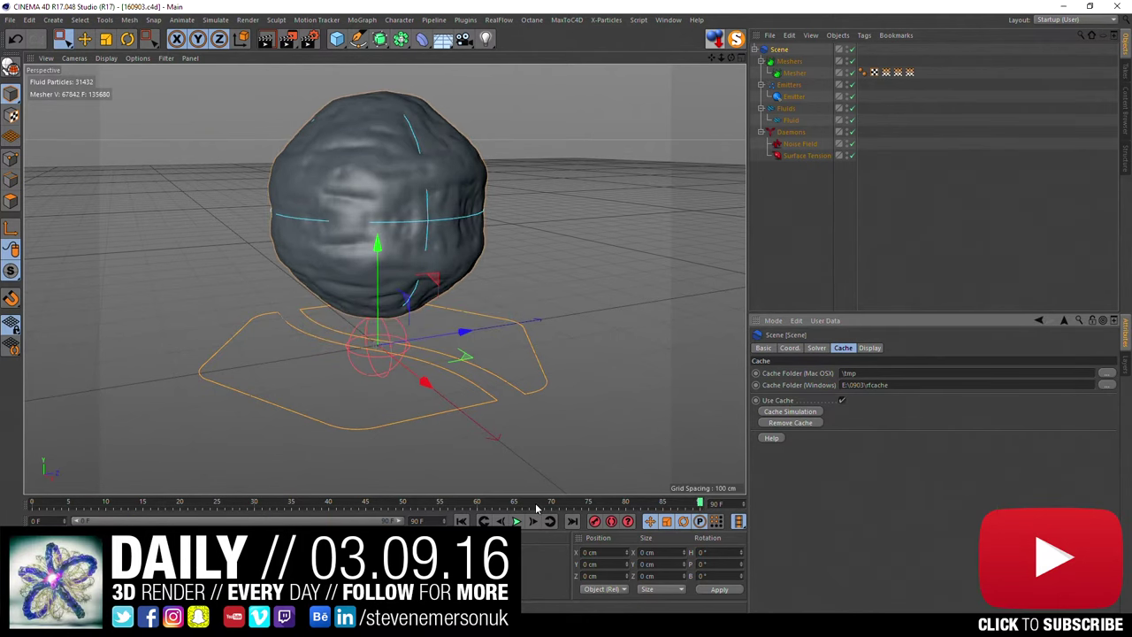
Step: Orbit the view around the fluid blob once the 90-frame cache finishes
{"action": "mouse_move", "coordinate": [444, 256]}
{"action": "left_mouse_down", "text": "alt"}
{"action": "mouse_move", "coordinate": [454, 182]}
{"action": "mouse_move", "coordinate": [502, 144]}
{"action": "mouse_move", "coordinate": [419, 199]}
{"action": "mouse_move", "coordinate": [374, 169]}
{"action": "left_mouse_up", "text": "alt"}
Step: Add a Vortex daemon with 10 cm rotation strength and rebuild the fluid cache
{"action": "left_click", "coordinate": [847, 239]}
{"action": "left_click", "coordinate": [790, 131]}
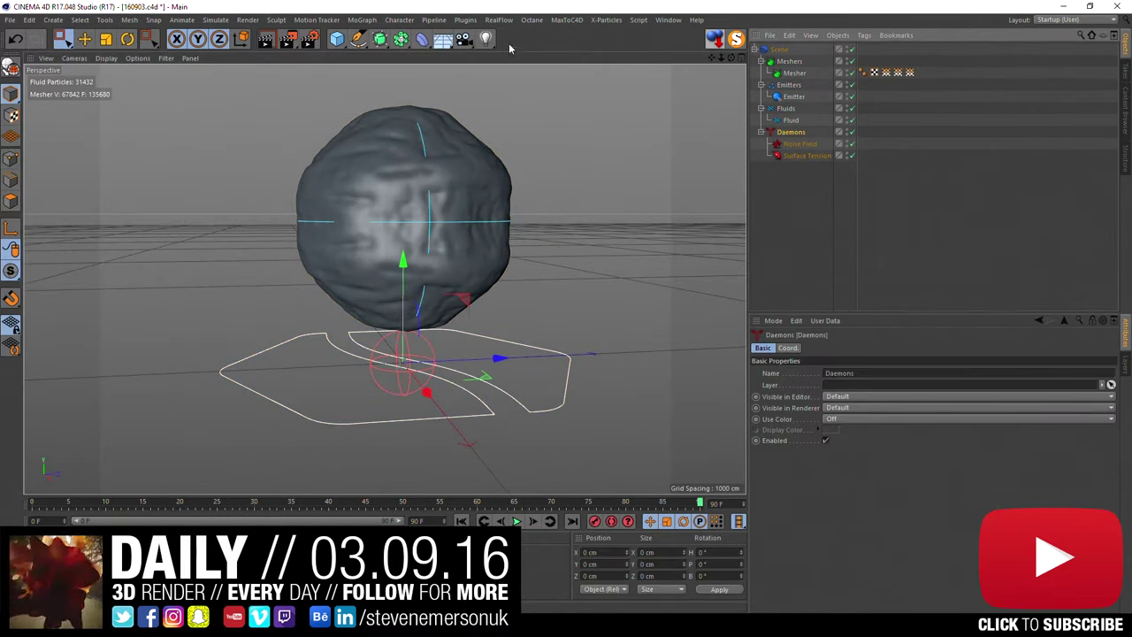
{"action": "left_click", "coordinate": [497, 20]}
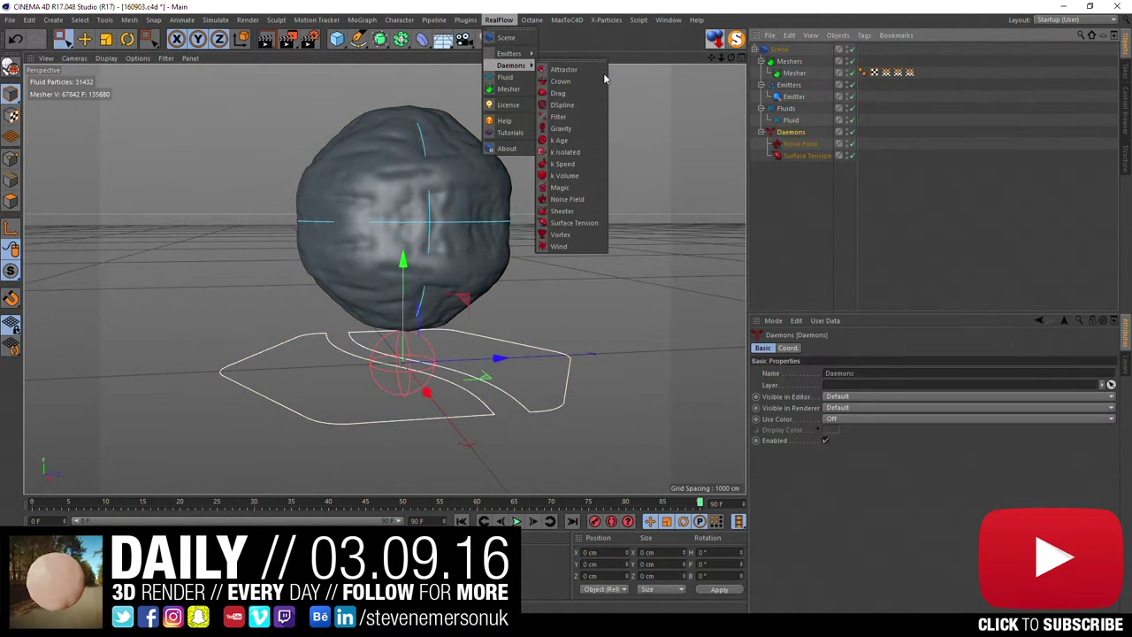
{"action": "mouse_move", "coordinate": [511, 65]}
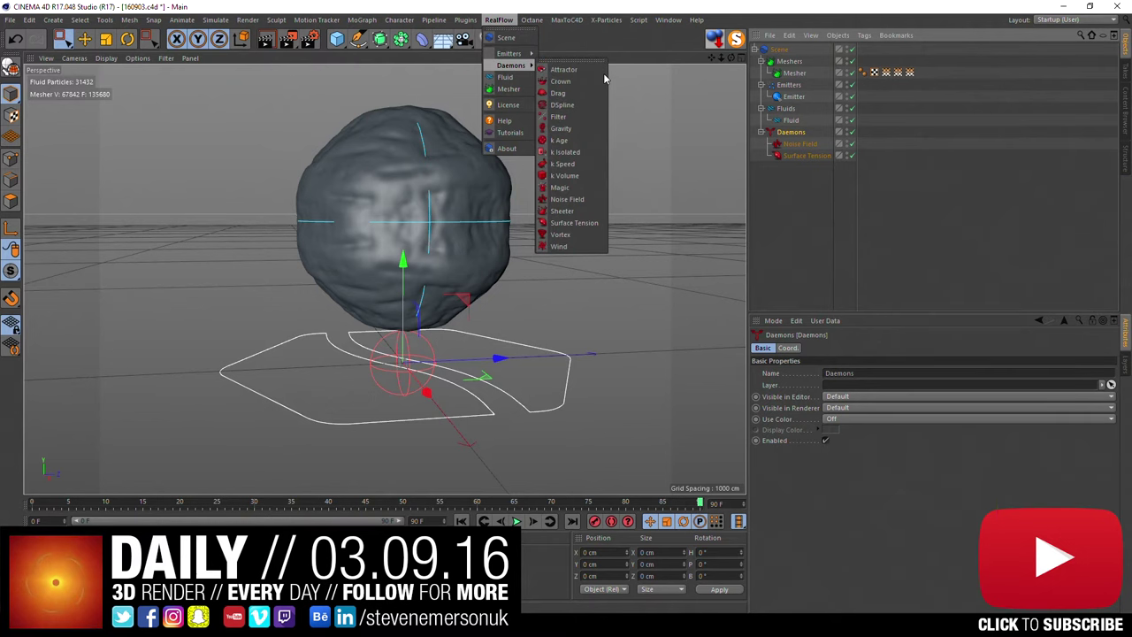
{"action": "left_click", "coordinate": [564, 234]}
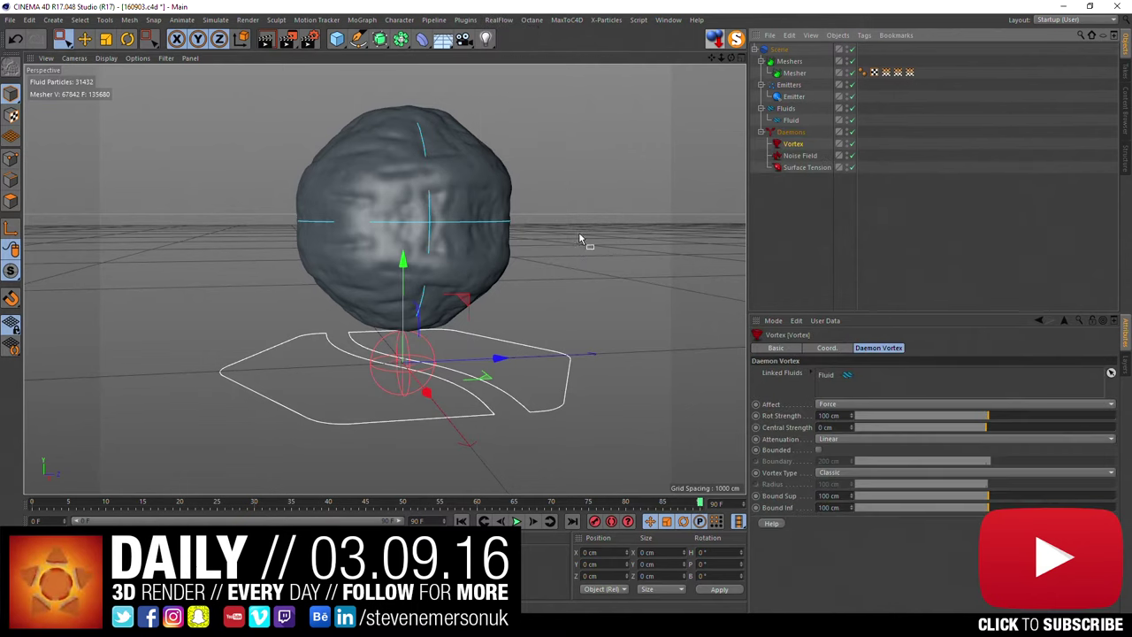
{"action": "left_click", "coordinate": [829, 415]}
{"action": "type", "text": "10"}
{"action": "key", "text": "Return"}
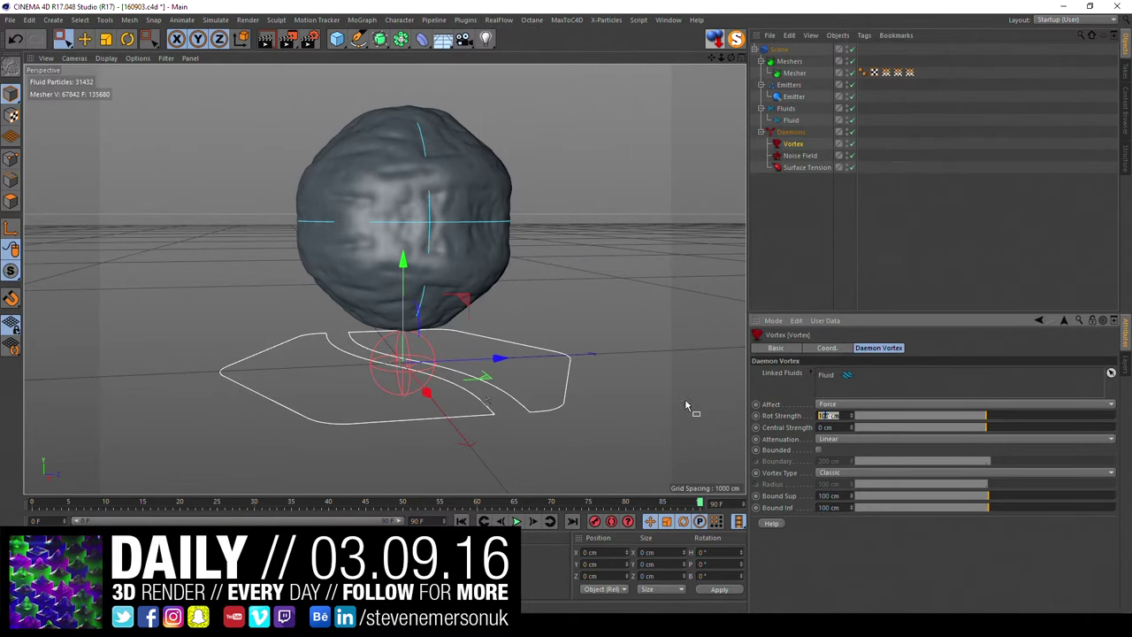
{"action": "left_click", "coordinate": [779, 50]}
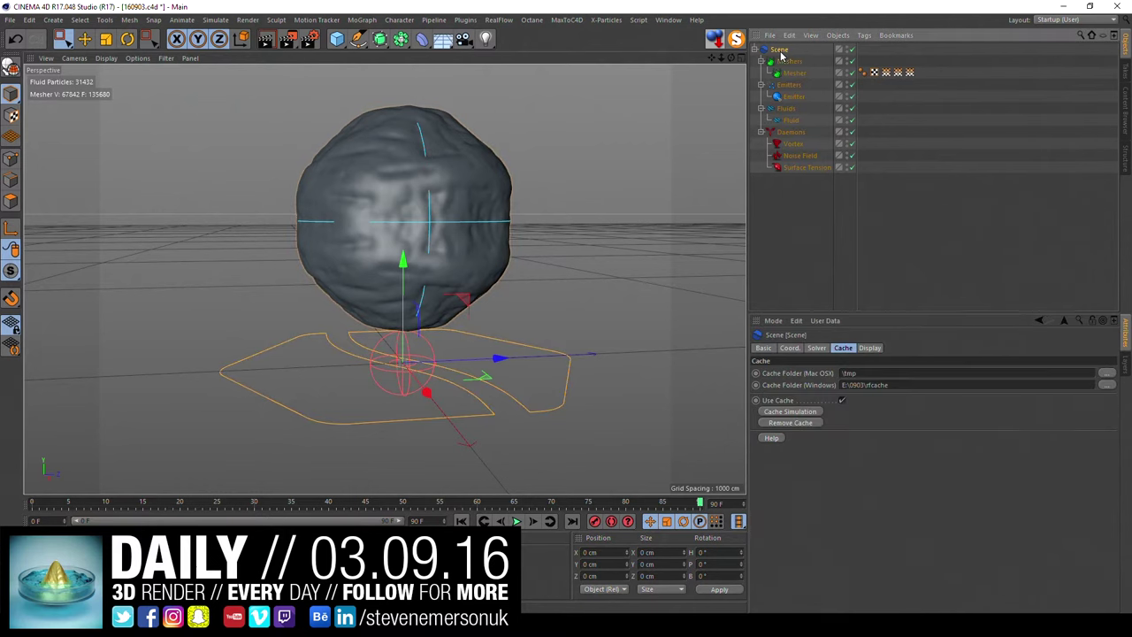
{"action": "left_click", "coordinate": [791, 411]}
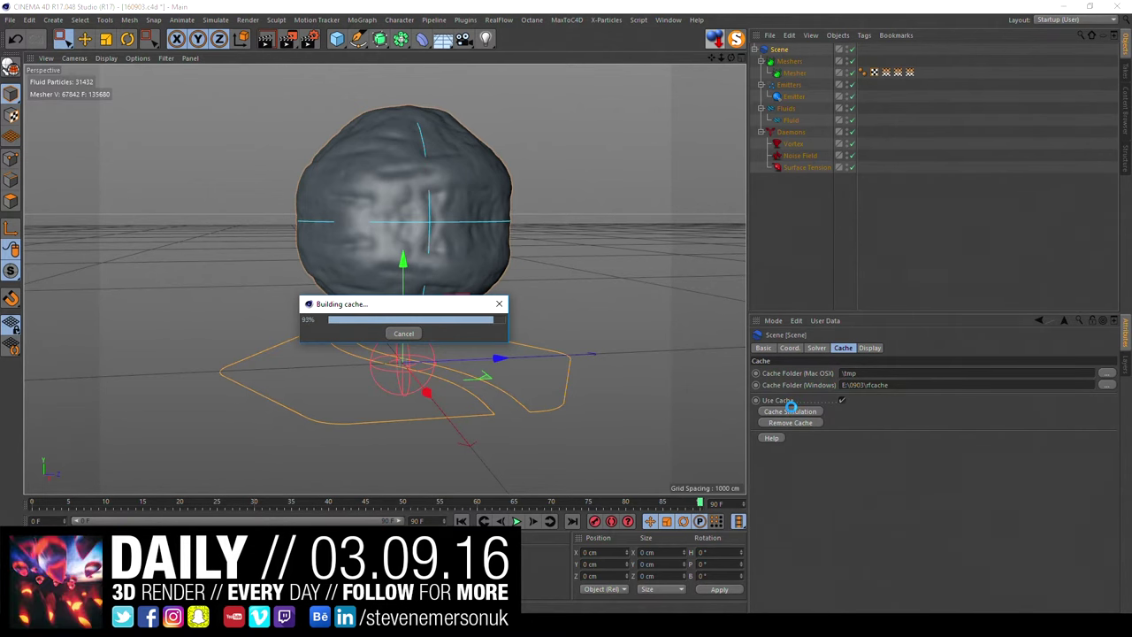
Step: Play back the cached vortex fluid and orbit to view the wrinkled blob from above
{"action": "left_click", "coordinate": [877, 212]}
{"action": "left_click", "coordinate": [778, 49]}
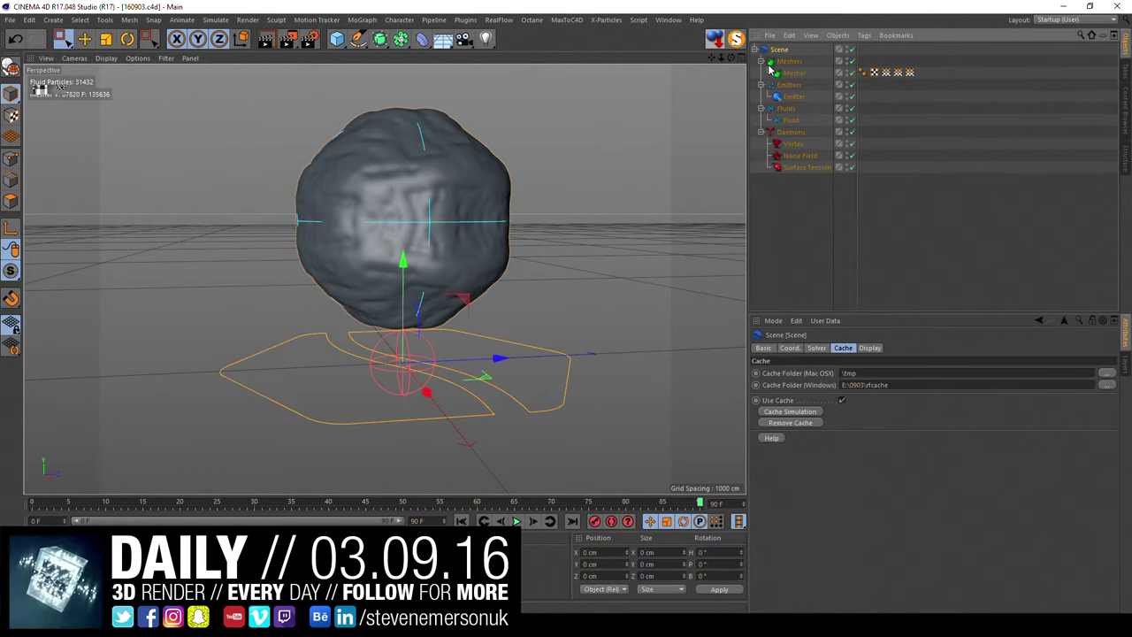
{"action": "left_click", "coordinate": [516, 521]}
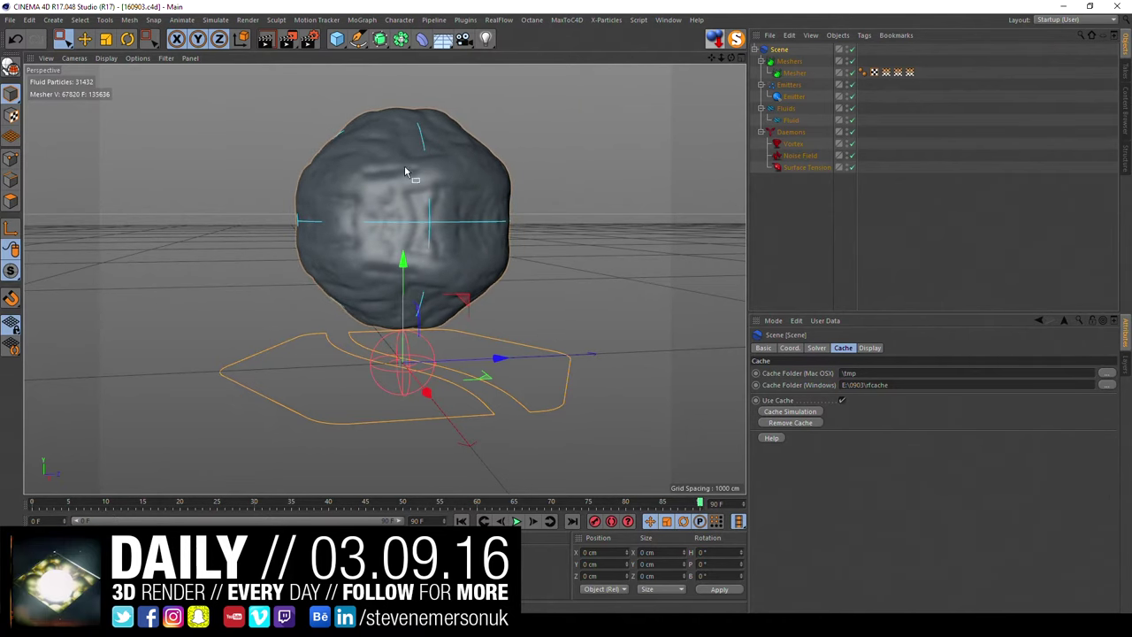
{"action": "mouse_move", "coordinate": [404, 164]}
{"action": "left_mouse_down", "text": "alt"}
{"action": "mouse_move", "coordinate": [367, 315]}
{"action": "mouse_move", "coordinate": [421, 133]}
{"action": "mouse_move", "coordinate": [391, 315]}
{"action": "mouse_move", "coordinate": [377, 86]}
{"action": "mouse_move", "coordinate": [415, 399]}
{"action": "mouse_move", "coordinate": [362, 440]}
{"action": "mouse_move", "coordinate": [434, 243]}
{"action": "mouse_move", "coordinate": [425, 243]}
{"action": "mouse_move", "coordinate": [426, 274]}
{"action": "mouse_move", "coordinate": [426, 253]}
{"action": "left_mouse_up", "text": "alt"}
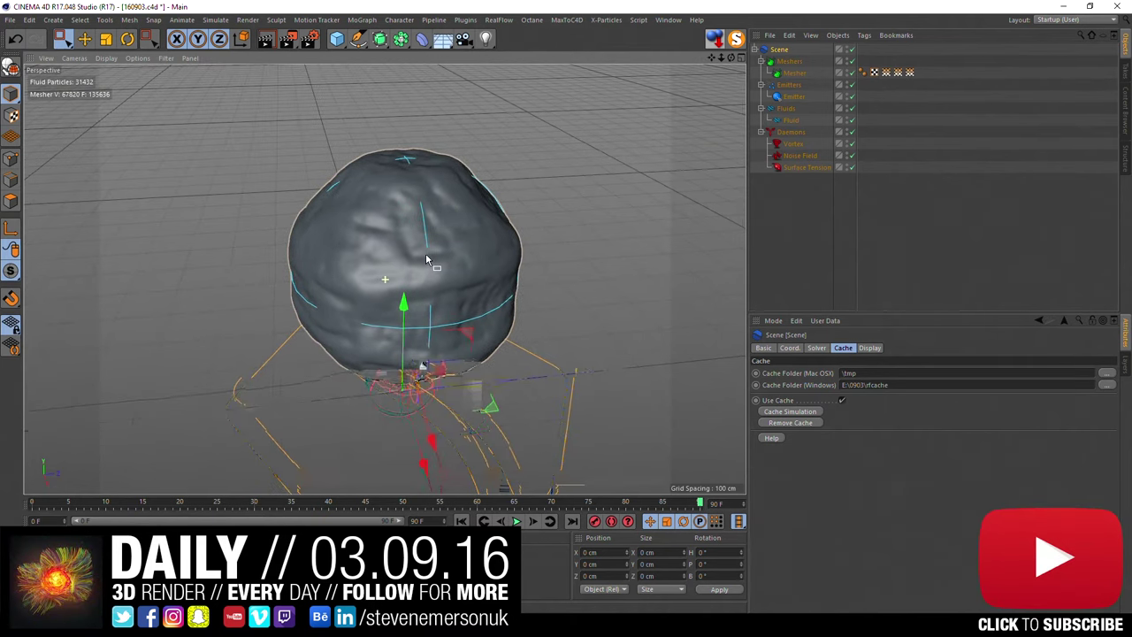
{"action": "left_click", "coordinate": [811, 235]}
{"action": "left_click", "coordinate": [757, 52]}
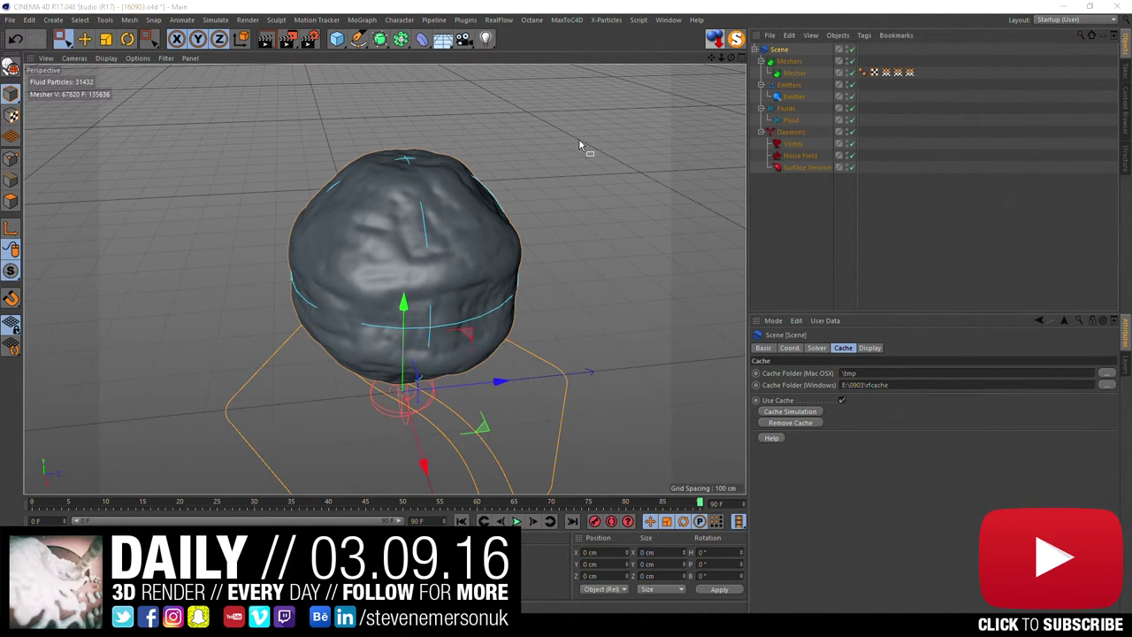
Step: Add a Cylinder with a 2 cm radius
{"action": "left_click", "coordinate": [336, 39]}
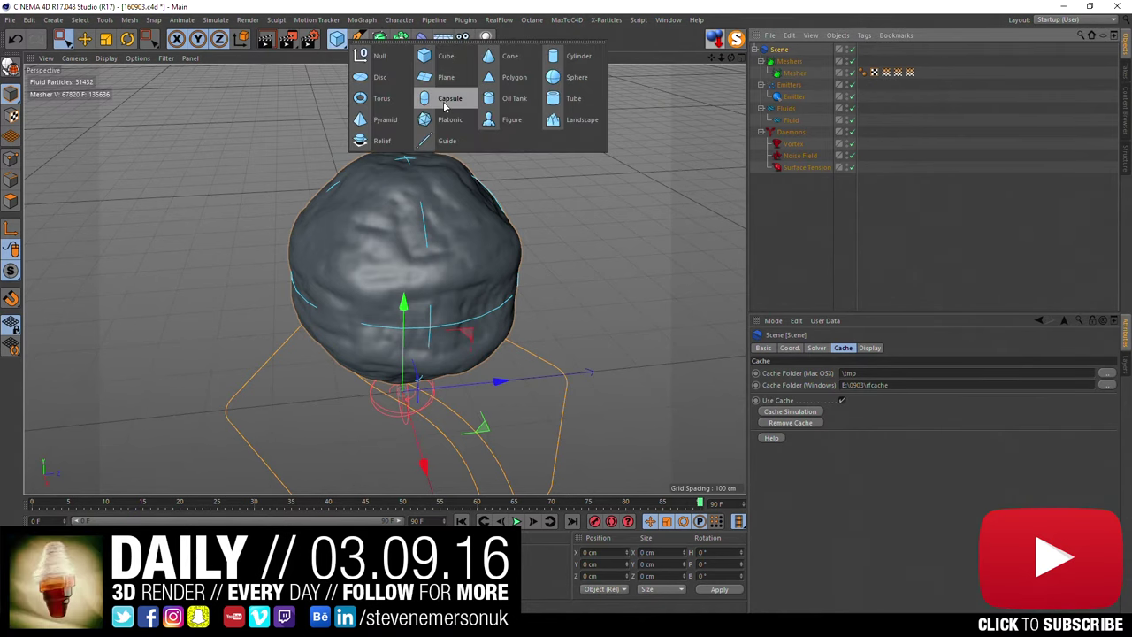
{"action": "left_click", "coordinate": [575, 56]}
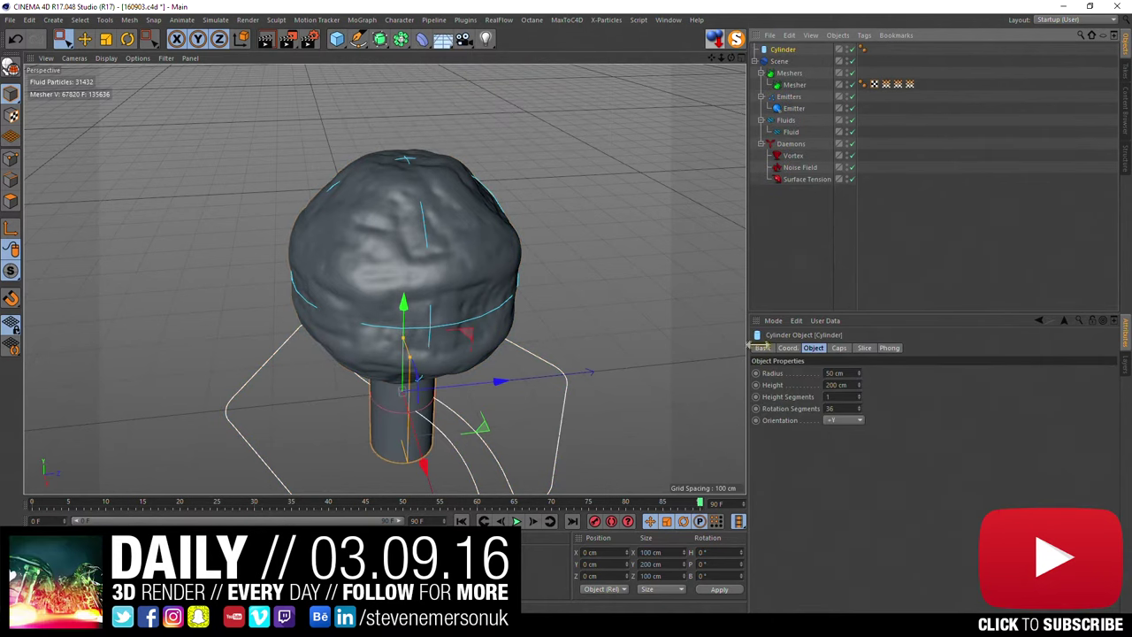
{"action": "left_click", "coordinate": [840, 372]}
{"action": "type", "text": "2"}
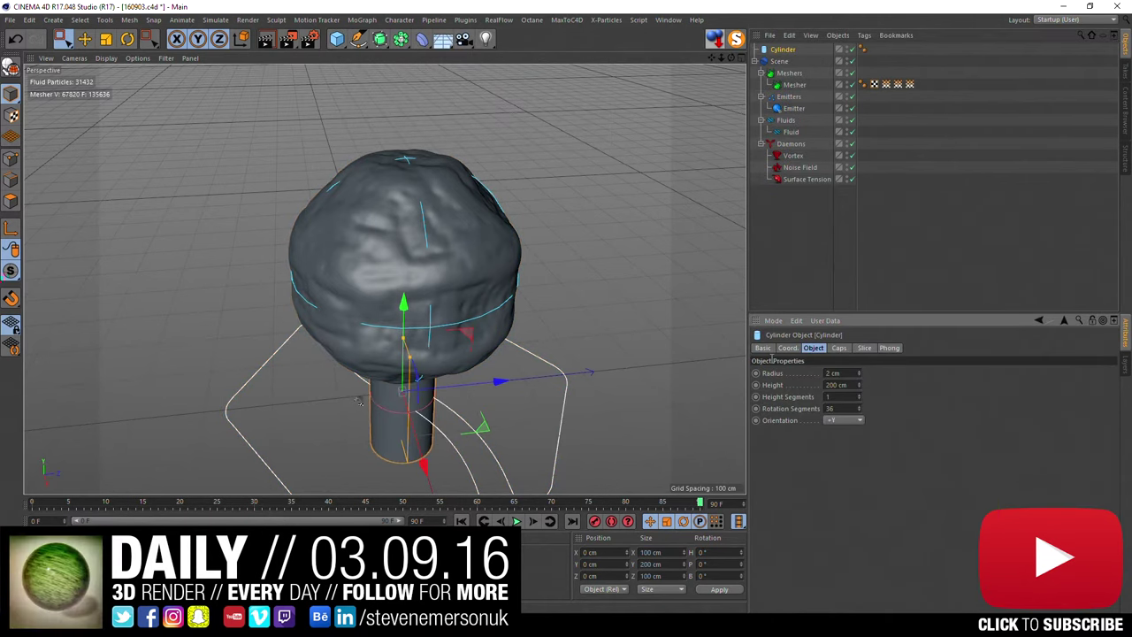
{"action": "key", "text": "Return"}
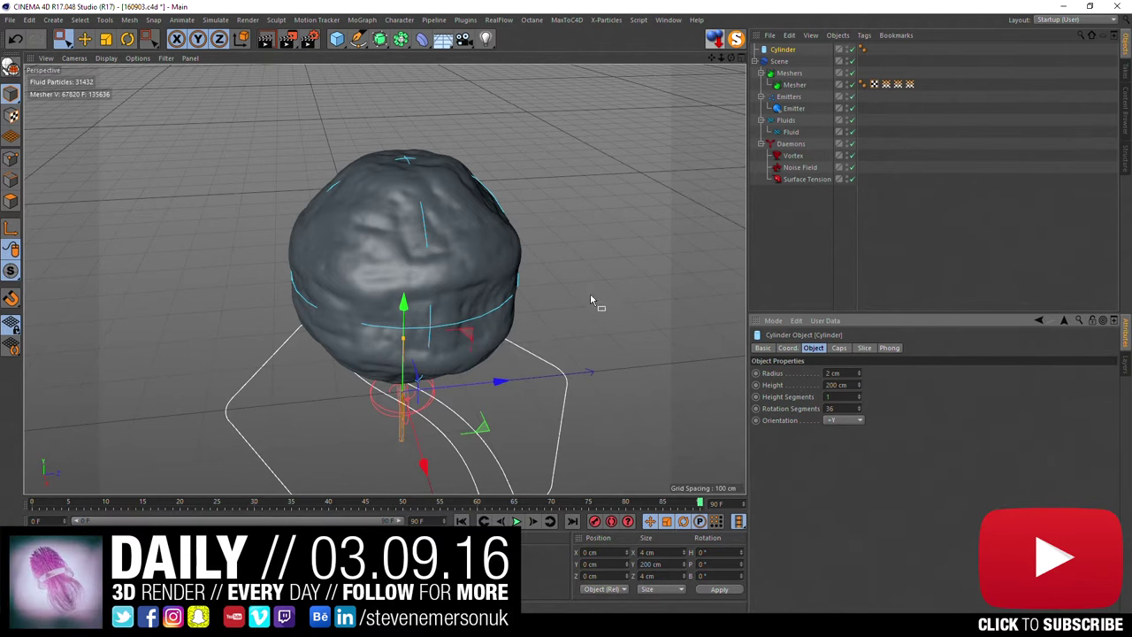
Step: Raise the RealFlow fluid scene higher above the cylinder
{"action": "mouse_move", "coordinate": [589, 293]}
{"action": "left_mouse_down", "text": "alt"}
{"action": "mouse_move", "coordinate": [568, 216]}
{"action": "mouse_move", "coordinate": [514, 227]}
{"action": "mouse_move", "coordinate": [508, 203]}
{"action": "left_mouse_up", "text": "alt"}
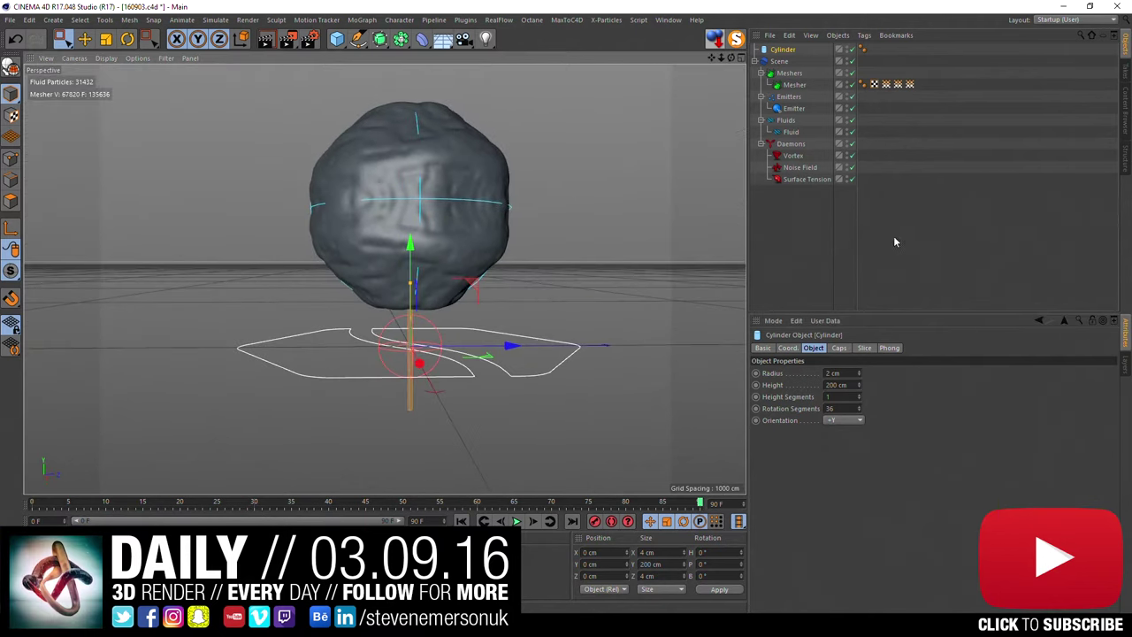
{"action": "left_click", "coordinate": [779, 61]}
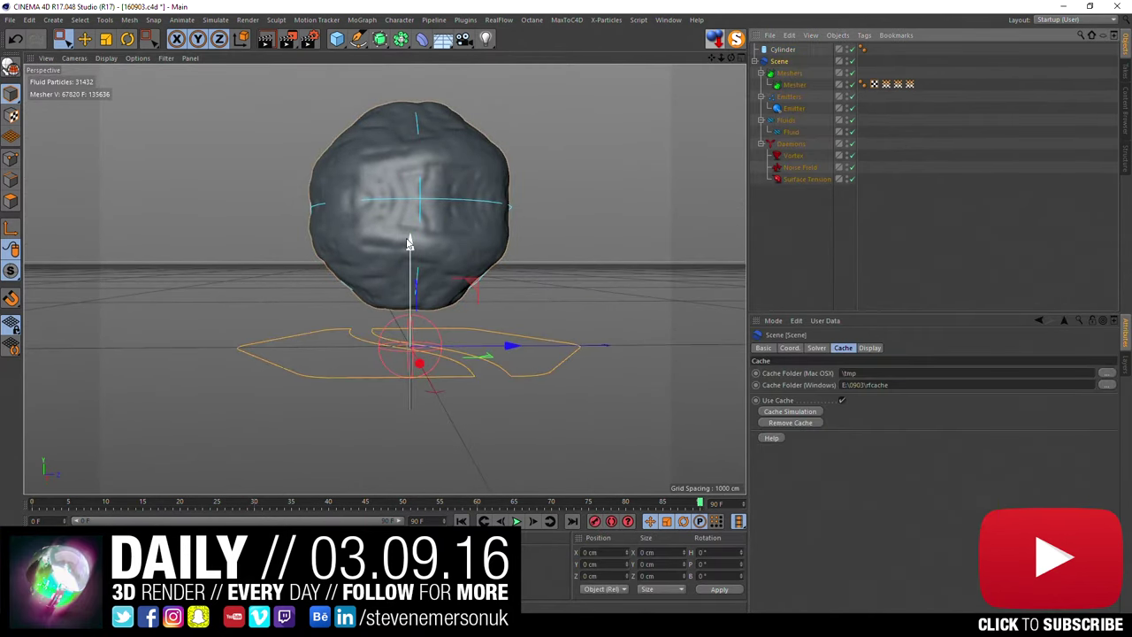
{"action": "mouse_move", "coordinate": [514, 296]}
{"action": "left_mouse_down"}
{"action": "mouse_move", "coordinate": [514, 190]}
{"action": "mouse_move", "coordinate": [540, 272]}
{"action": "left_mouse_up"}
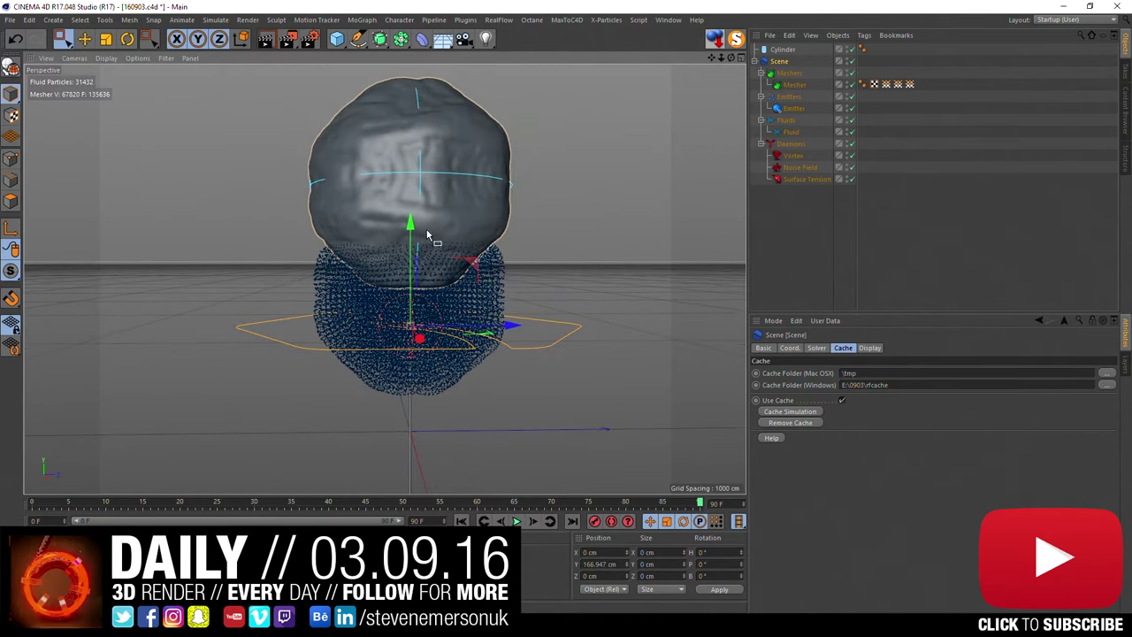
Step: Lift the RealFlow fluid scene to about 210 cm and tilt it -30°
{"action": "left_click_drag", "start_coordinate": [412, 214], "coordinate": [413, 193]}
{"action": "key", "text": "r"}
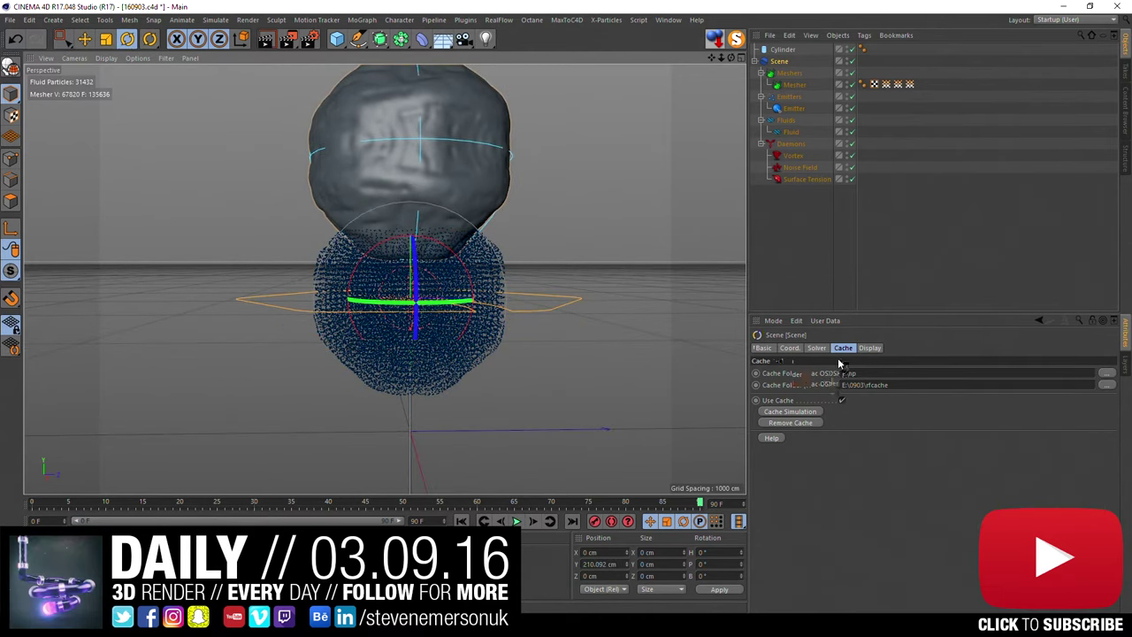
{"action": "left_click_drag", "start_coordinate": [441, 249], "coordinate": [458, 276]}
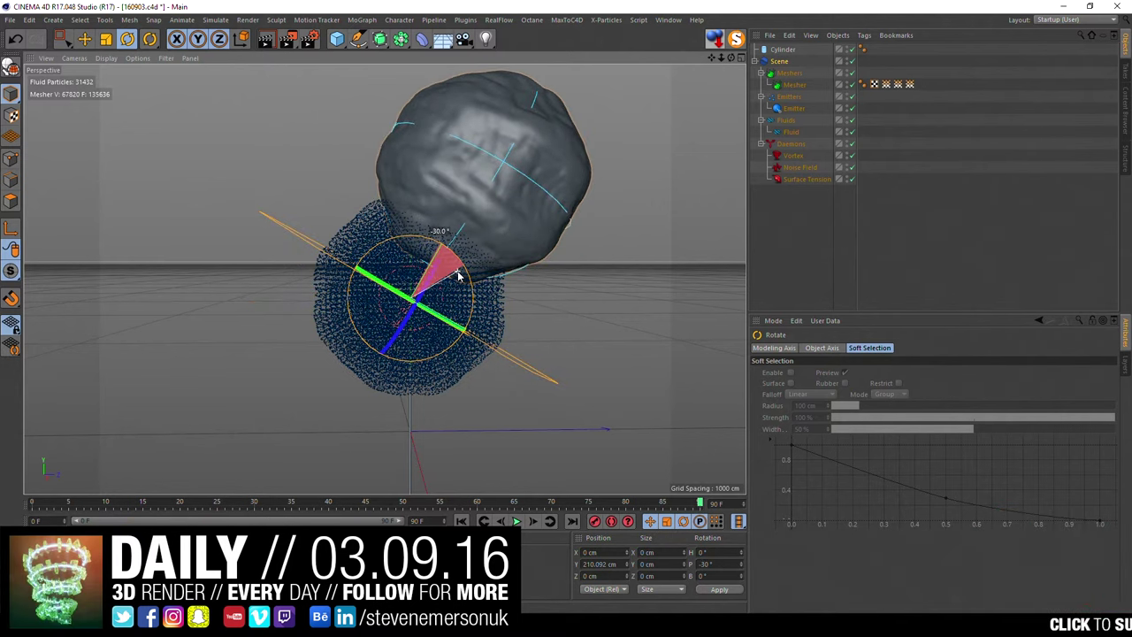
Step: Select the Cylinder and set its radius to 1 cm
{"action": "left_click", "coordinate": [785, 86]}
{"action": "left_click", "coordinate": [782, 51]}
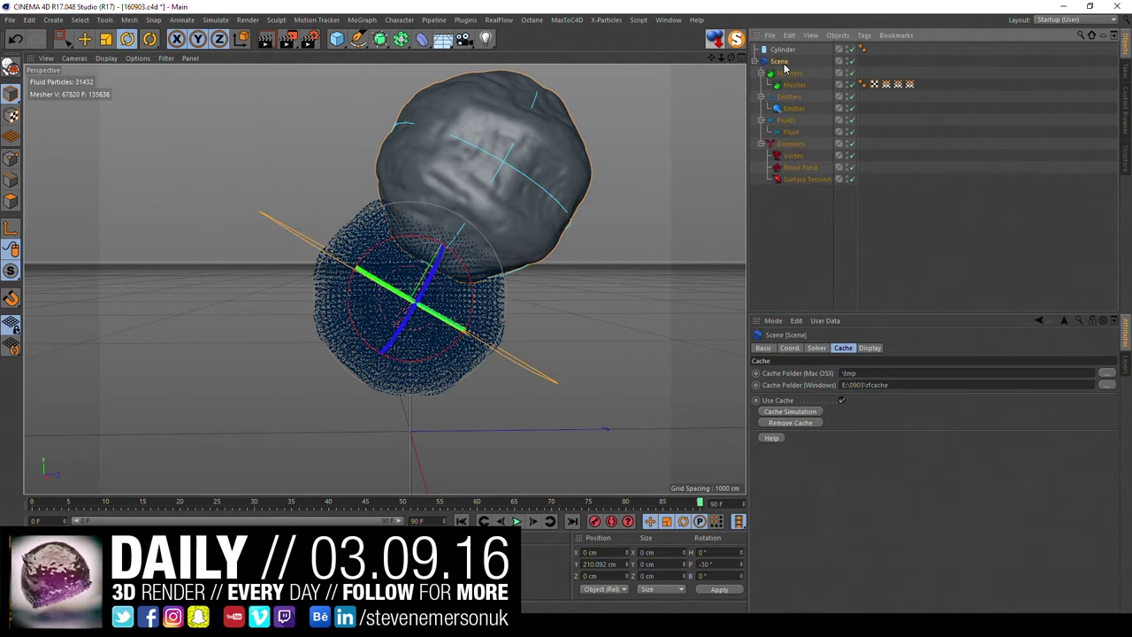
{"action": "left_click", "coordinate": [784, 202]}
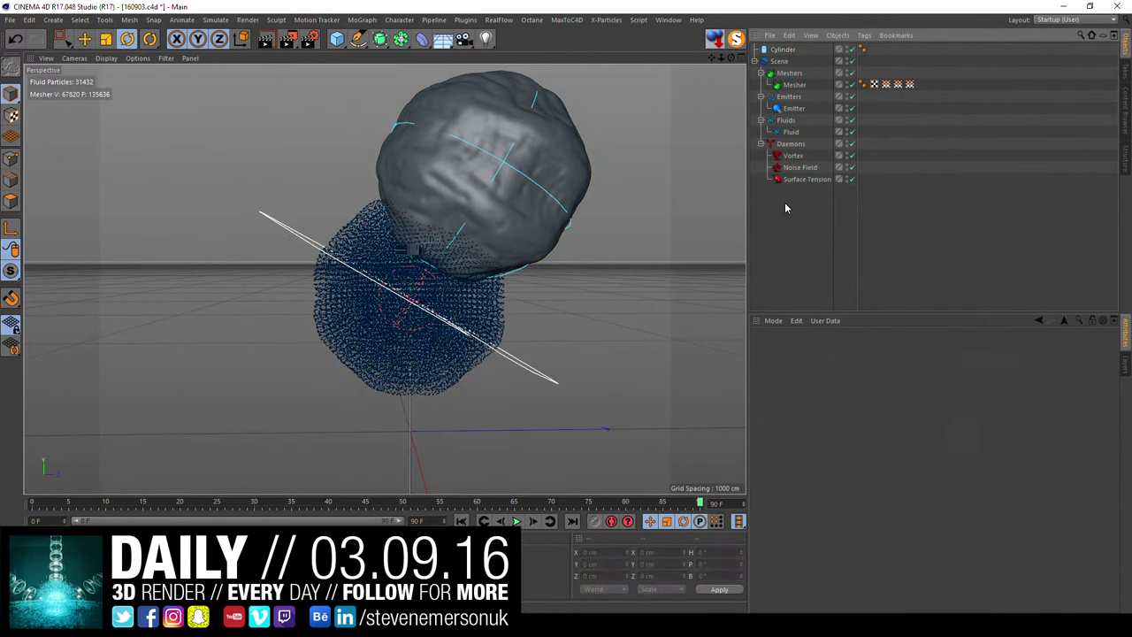
{"action": "key", "text": "ctrl+z"}
{"action": "double_click", "coordinate": [836, 372]}
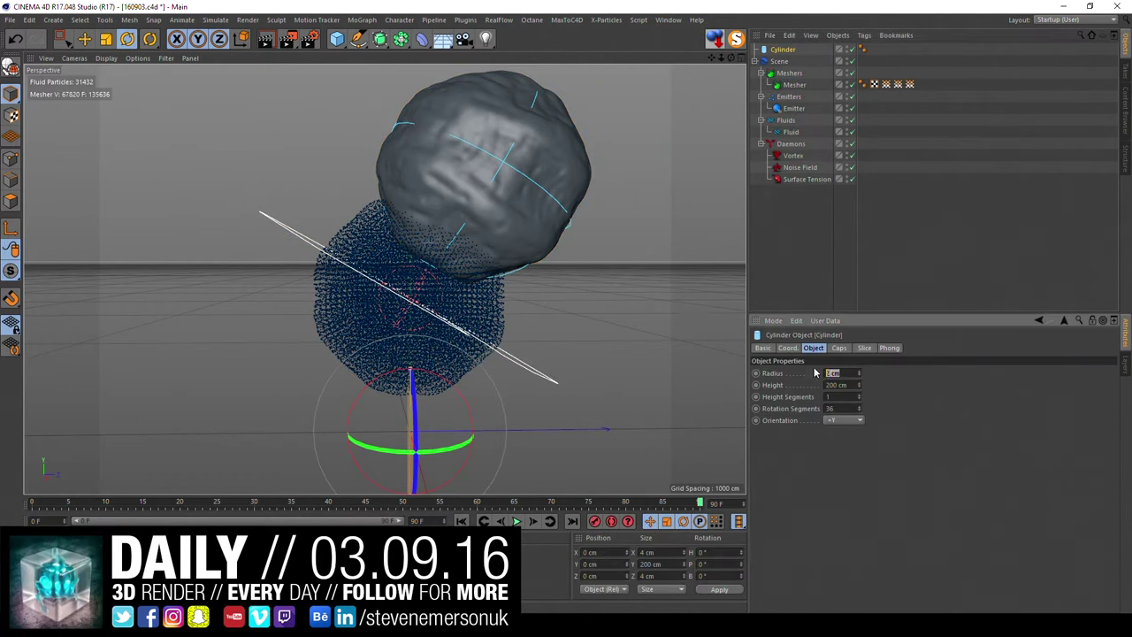
{"action": "type", "text": "1"}
{"action": "key", "text": "Return"}
{"action": "left_click", "coordinate": [813, 239]}
{"action": "key", "text": "ctrl+z"}
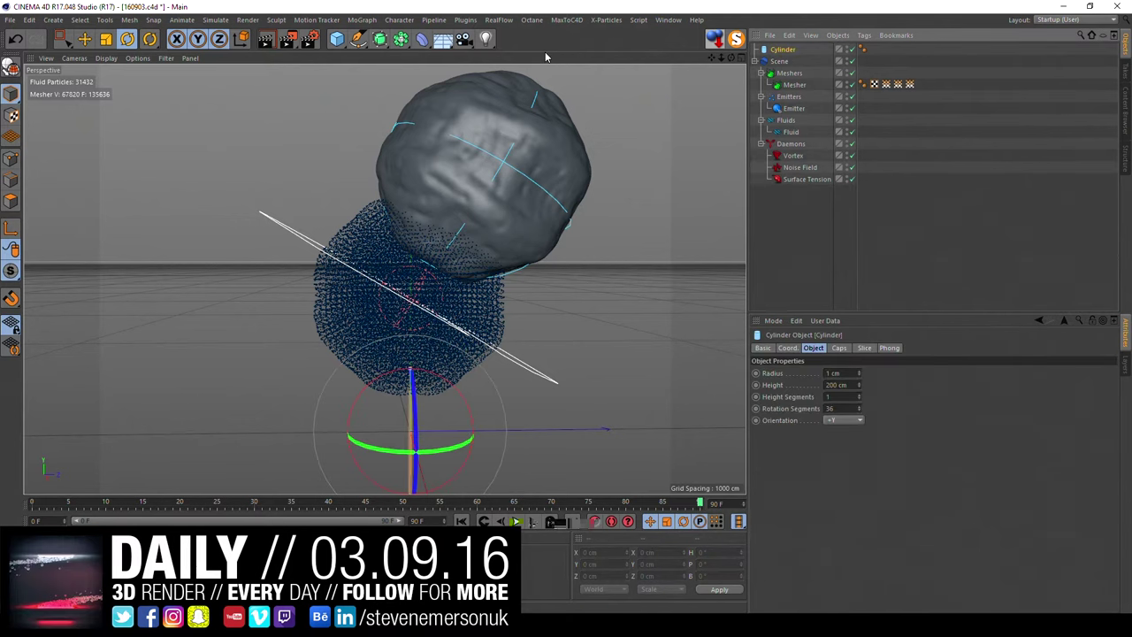
Step: Wrap the cylinder in a new Cloner using Grid Array mode
{"action": "left_click", "coordinate": [362, 19]}
{"action": "left_click", "coordinate": [377, 108], "text": "alt"}
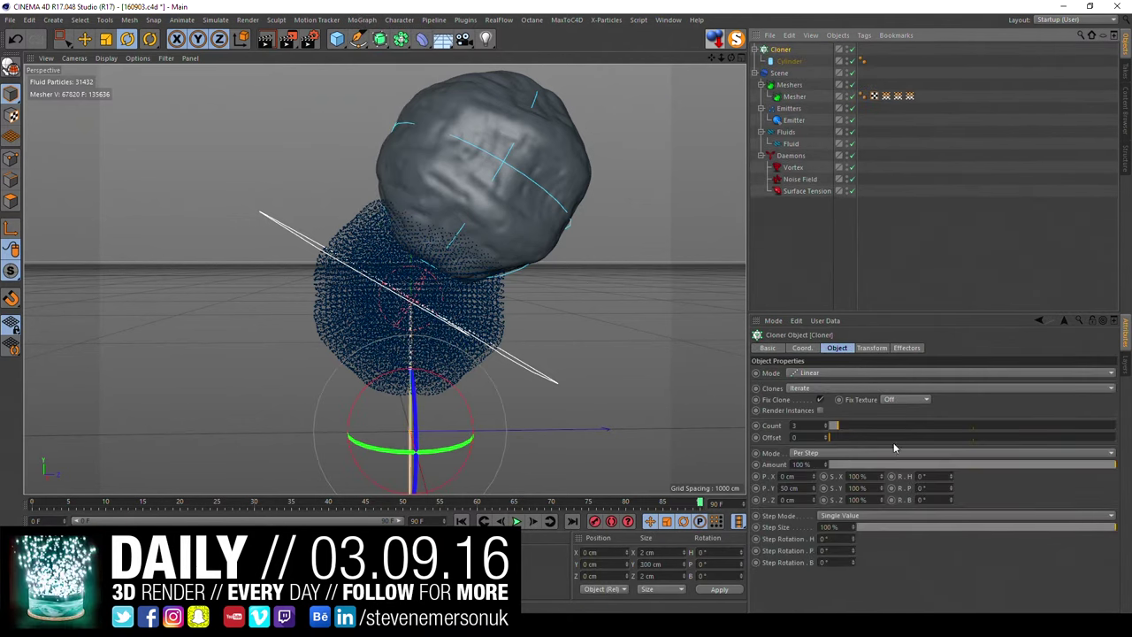
{"action": "left_click", "coordinate": [835, 373]}
{"action": "left_click", "coordinate": [823, 421]}
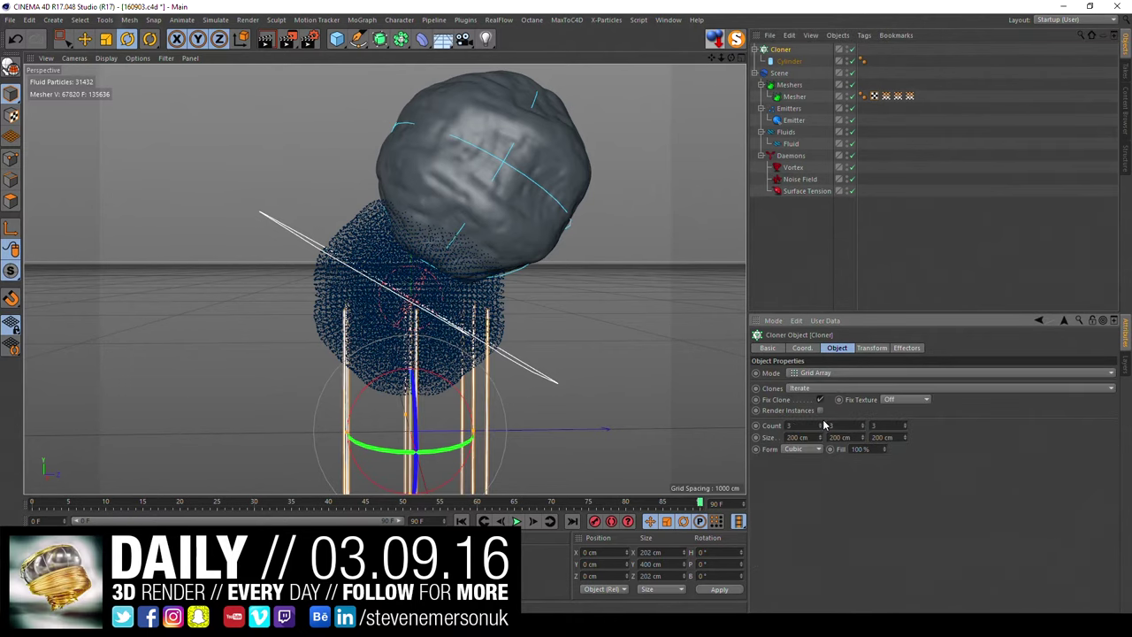
{"action": "left_click_drag", "start_coordinate": [554, 405], "coordinate": [533, 263], "text": "alt"}
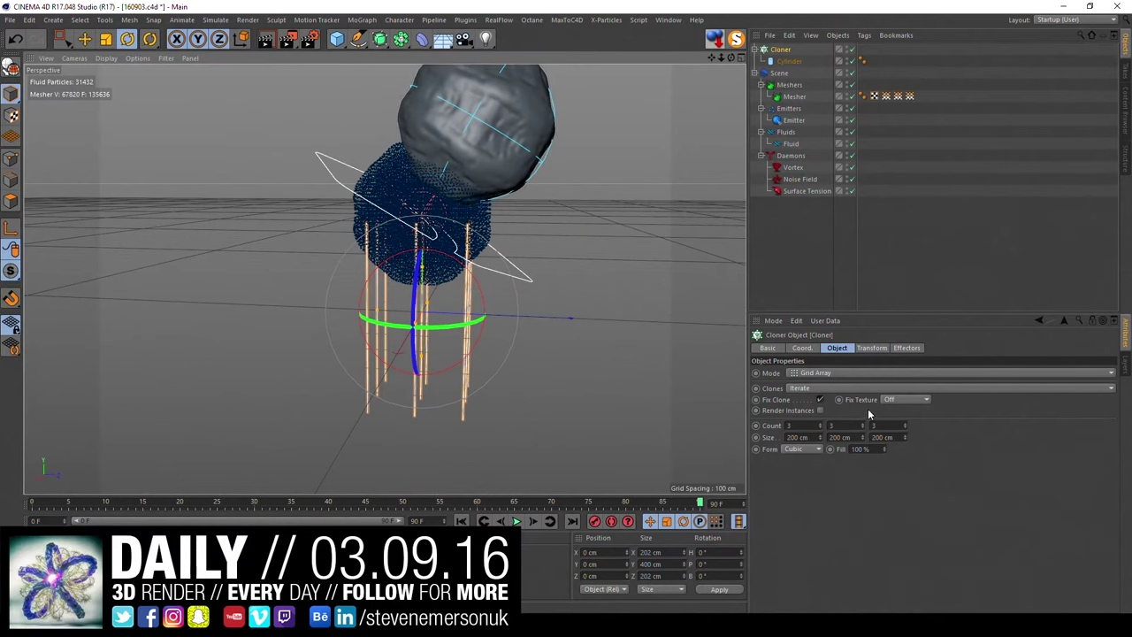
Step: Set the cloner grid count to 8 × 1 × 8
{"action": "double_click", "coordinate": [789, 425]}
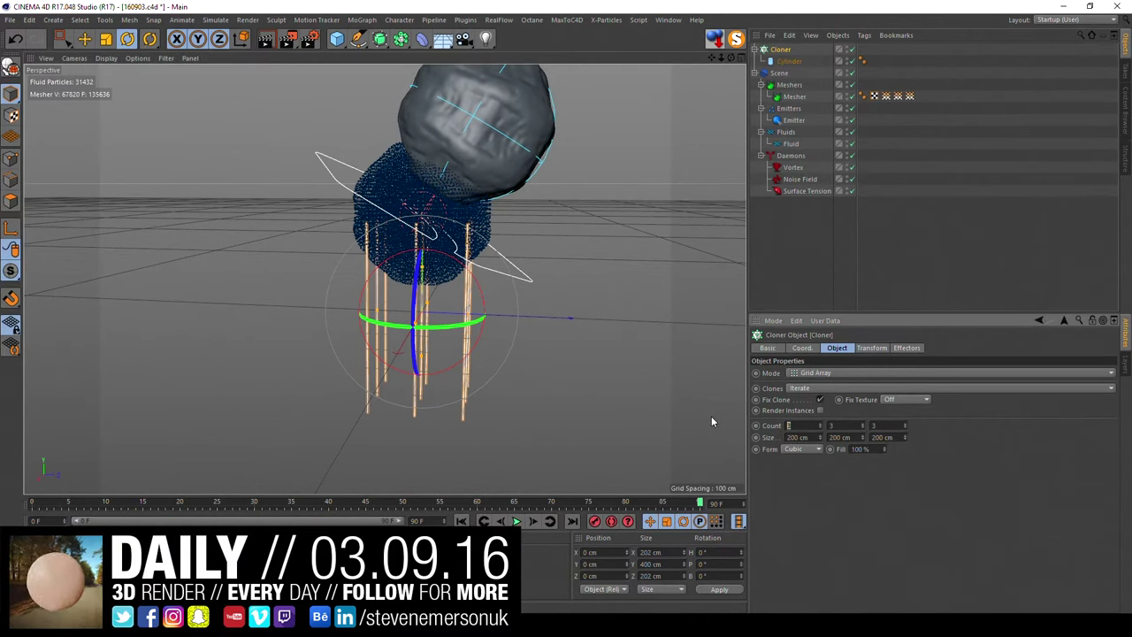
{"action": "type", "text": "8"}
{"action": "key", "text": "Tab"}
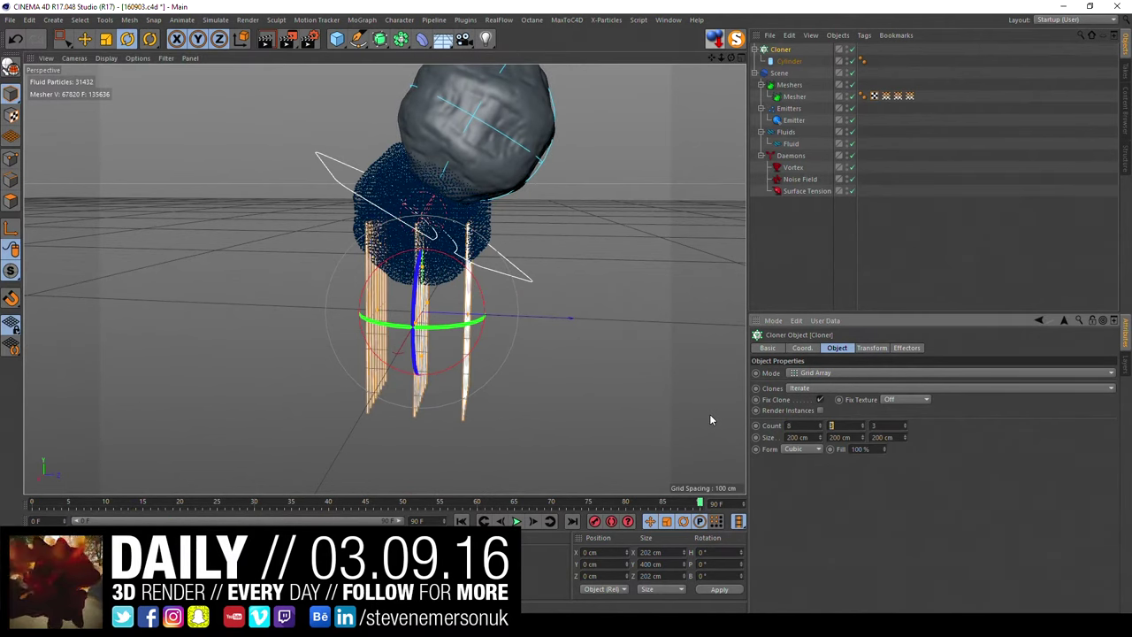
{"action": "type", "text": "8"}
{"action": "key", "text": "Return"}
{"action": "type", "text": "8"}
{"action": "key", "text": "Return"}
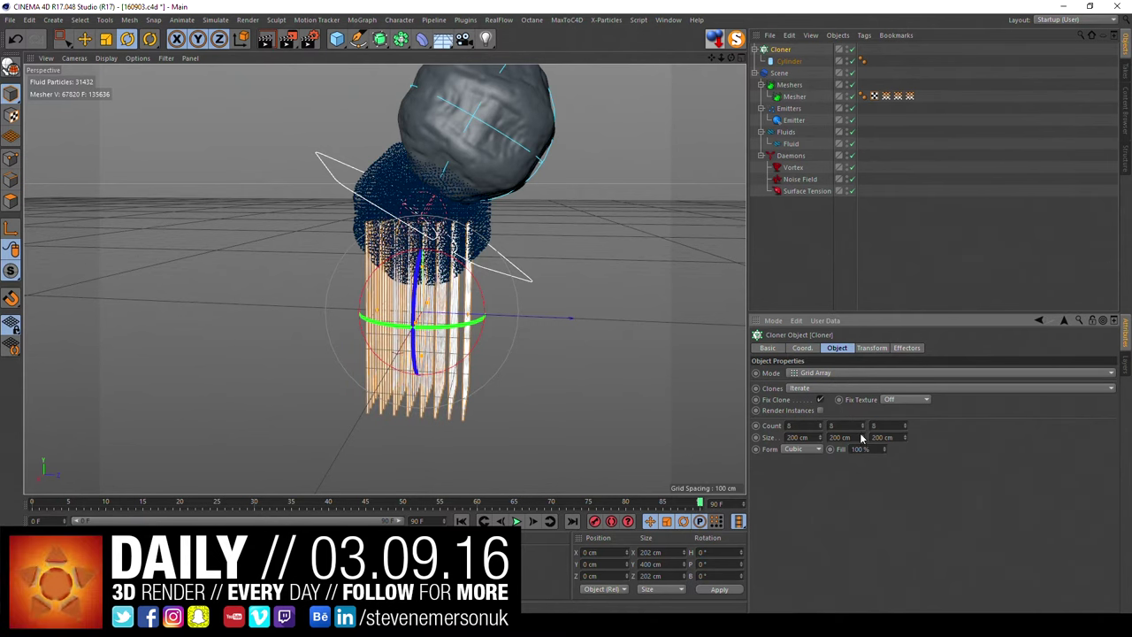
Step: Undo the taller grid, reset Size to default, and keep X and Z at 200 cm
{"action": "mouse_move", "coordinate": [862, 437]}
{"action": "left_mouse_down"}
{"action": "mouse_move", "coordinate": [852, 425]}
{"action": "mouse_move", "coordinate": [865, 427]}
{"action": "left_mouse_up"}
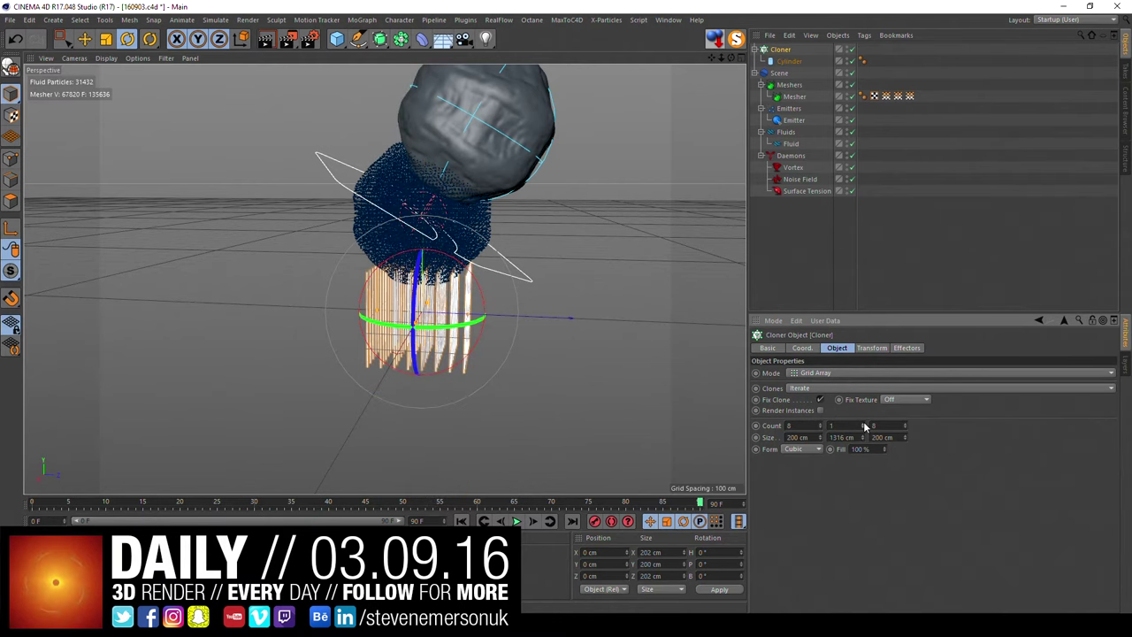
{"action": "key", "text": "ctrl+z"}
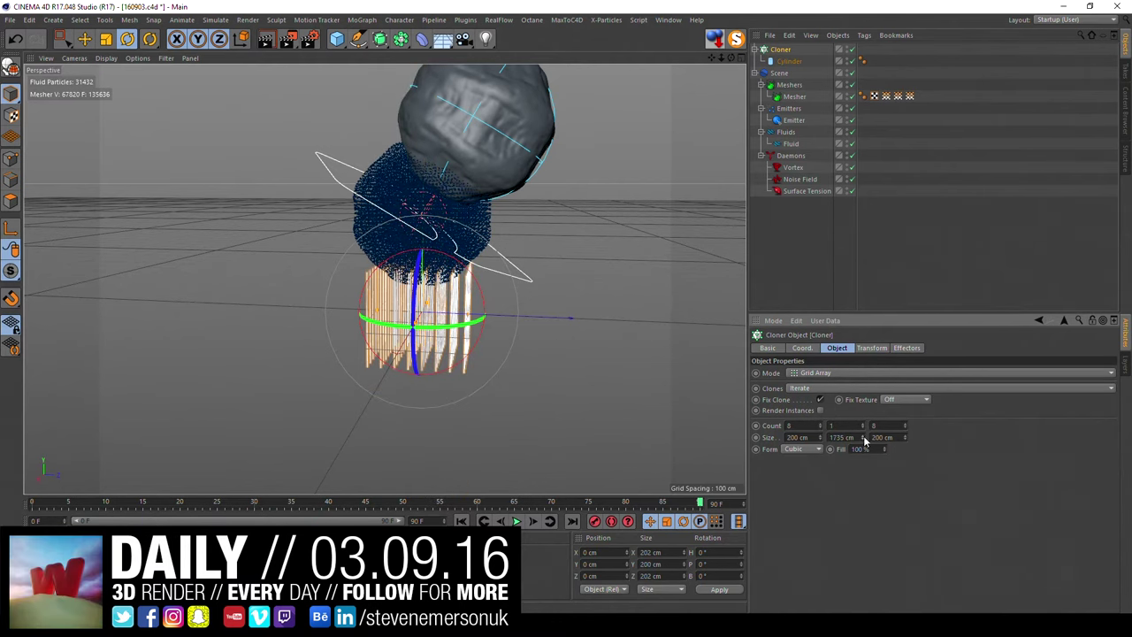
{"action": "type", "text": "1316"}
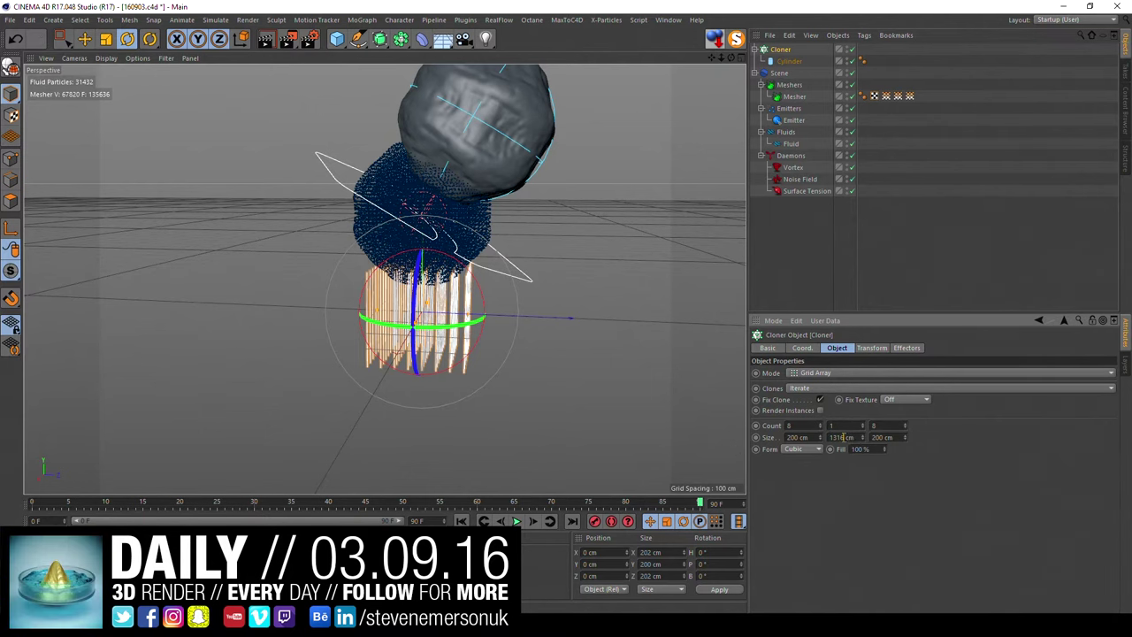
{"action": "right_click", "coordinate": [766, 439]}
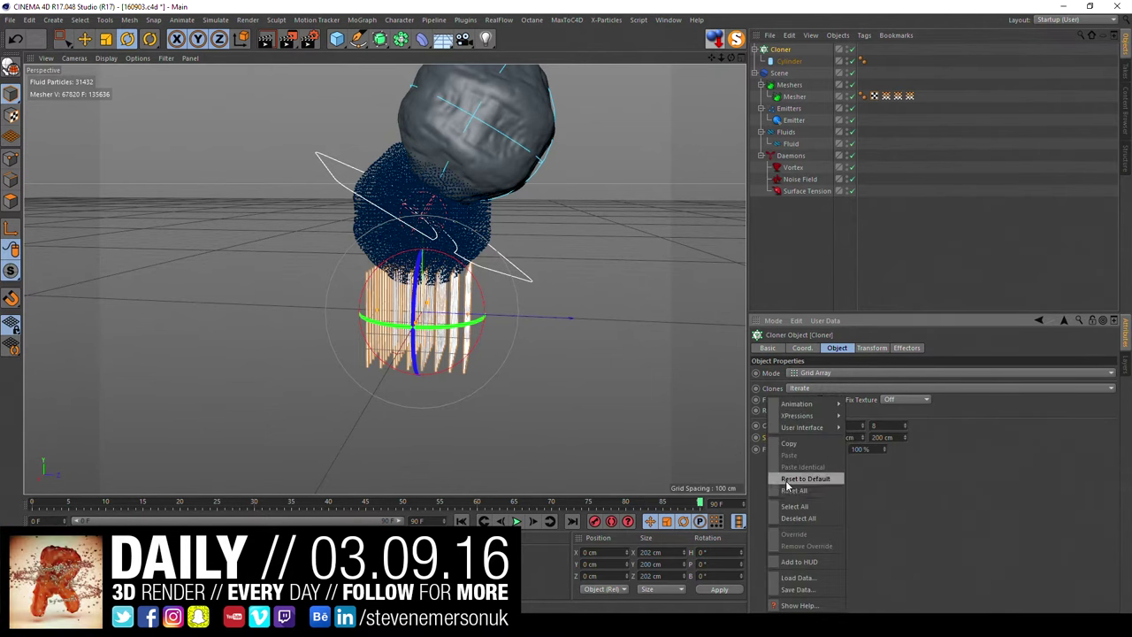
{"action": "left_click", "coordinate": [793, 489]}
{"action": "left_click_drag", "start_coordinate": [820, 439], "coordinate": [820, 445]}
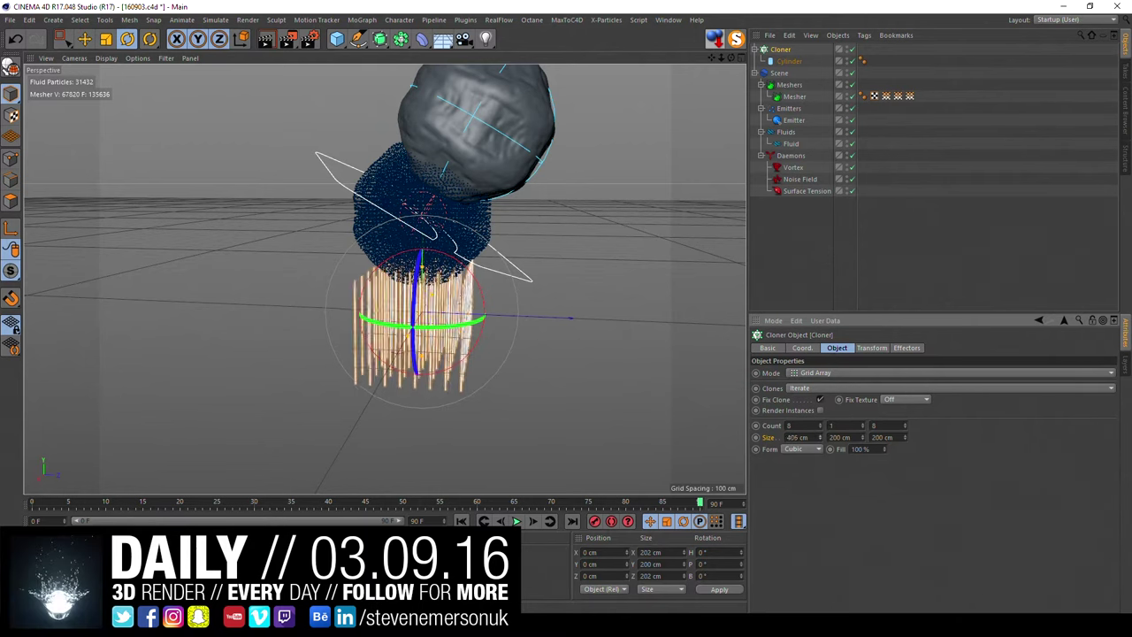
{"action": "left_click_drag", "start_coordinate": [533, 321], "coordinate": [406, 329], "text": "alt"}
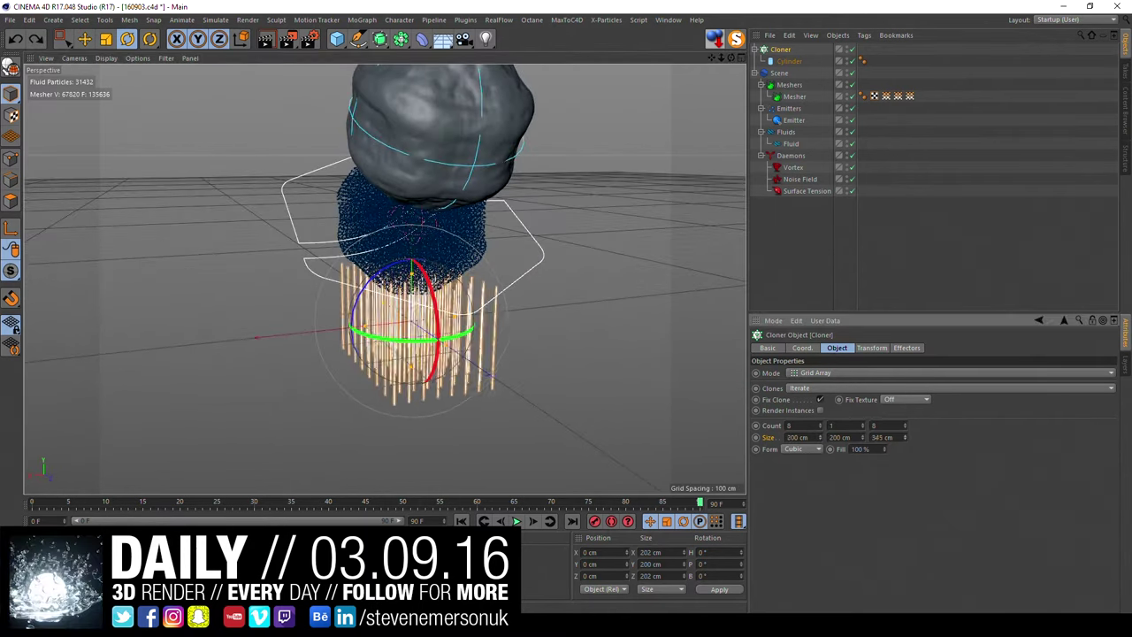
{"action": "left_click_drag", "start_coordinate": [905, 437], "coordinate": [914, 435]}
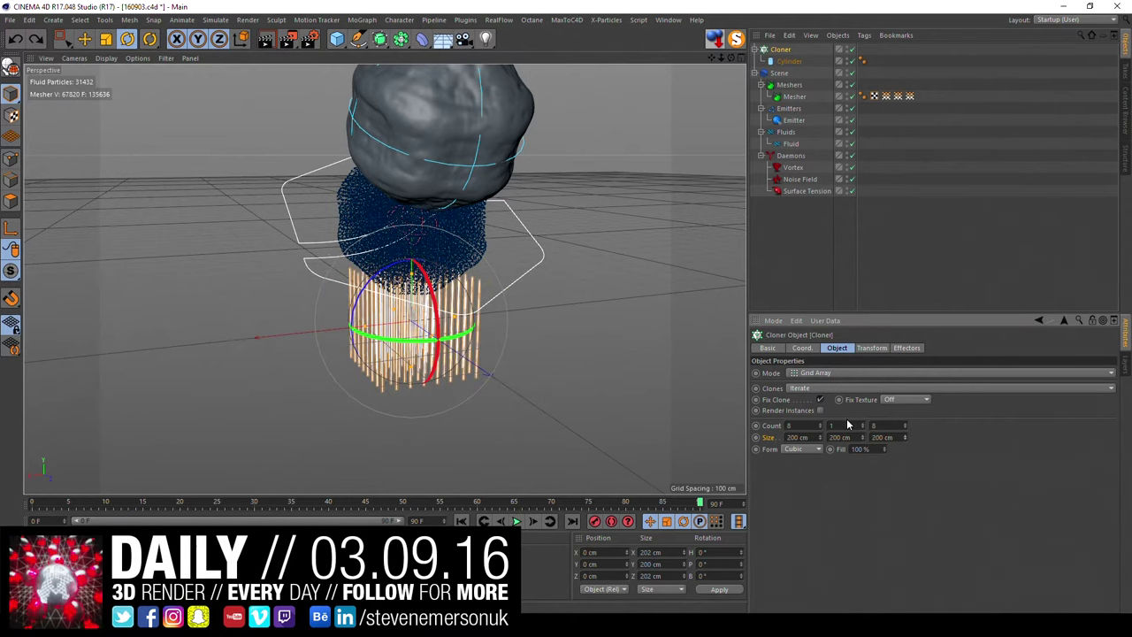
Step: Give the cloned Cylinder a 0.5 cm radius and zoom in on the sticks
{"action": "key", "text": "Down"}
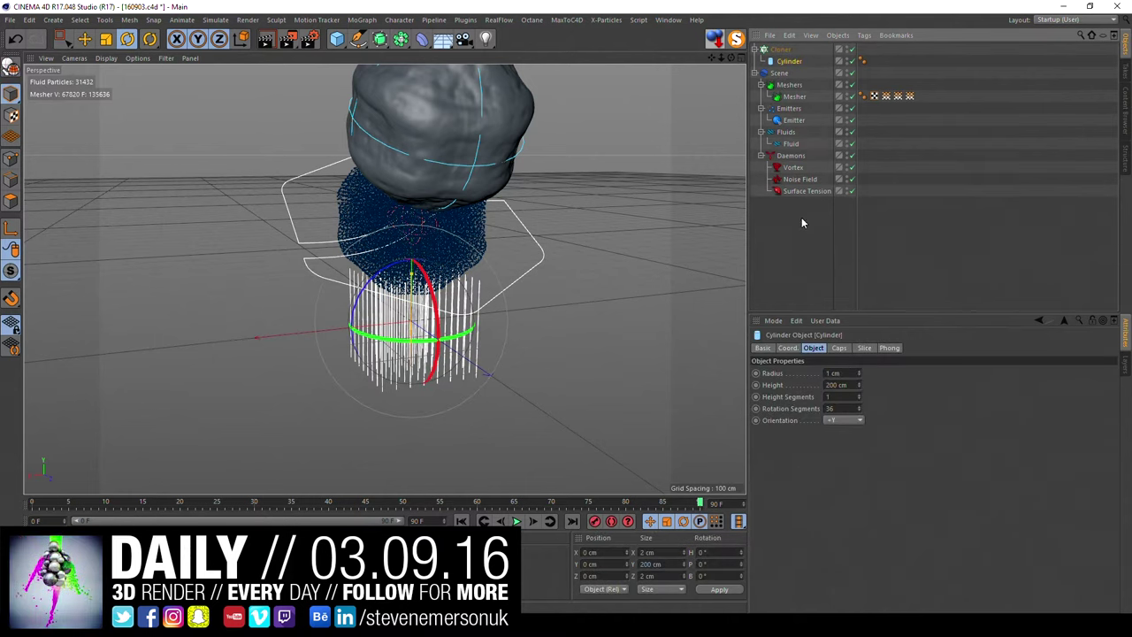
{"action": "left_click", "coordinate": [835, 372]}
{"action": "type", "text": "0.5"}
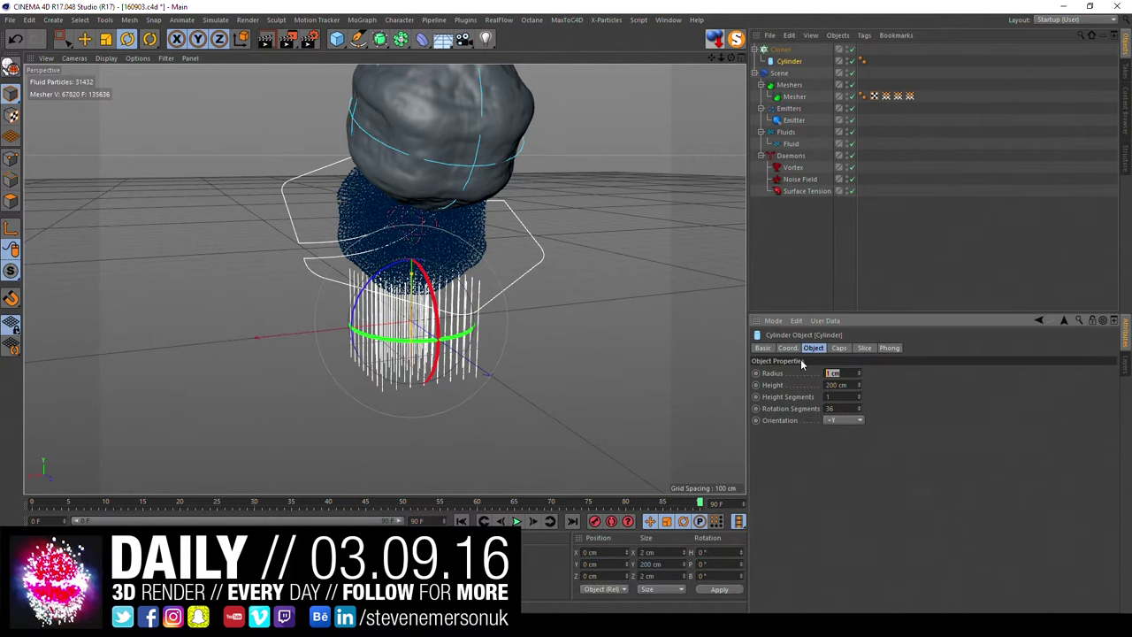
{"action": "key", "text": "Return"}
{"action": "left_click", "coordinate": [828, 230]}
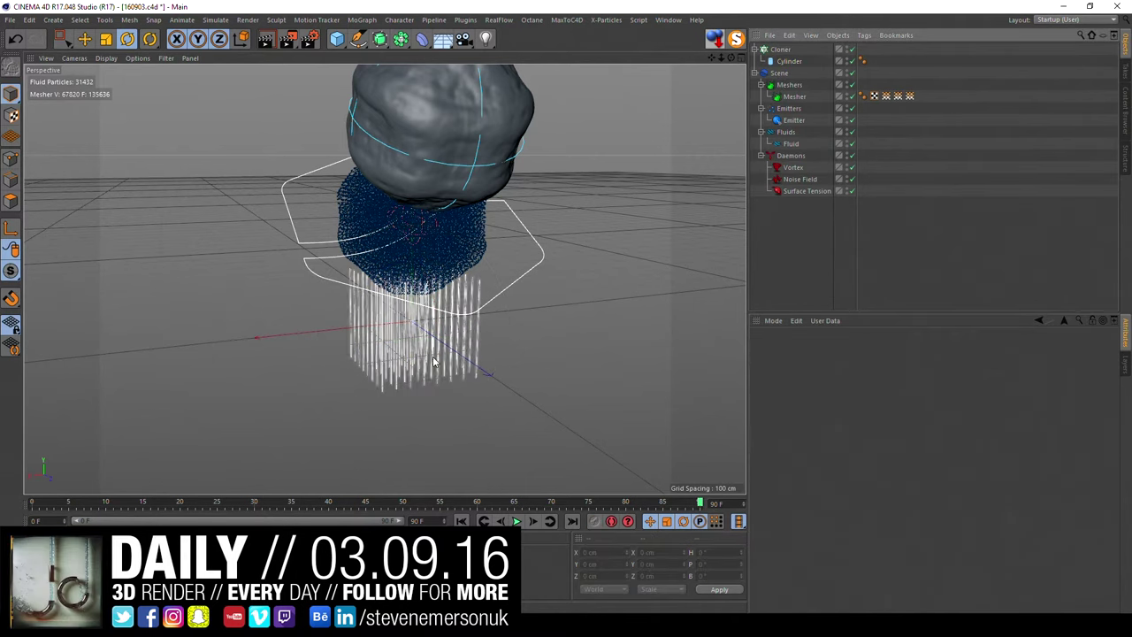
{"action": "mouse_move", "coordinate": [415, 292]}
{"action": "left_mouse_down", "text": "alt"}
{"action": "mouse_move", "coordinate": [290, 387]}
{"action": "mouse_move", "coordinate": [414, 398]}
{"action": "left_mouse_up", "text": "alt"}
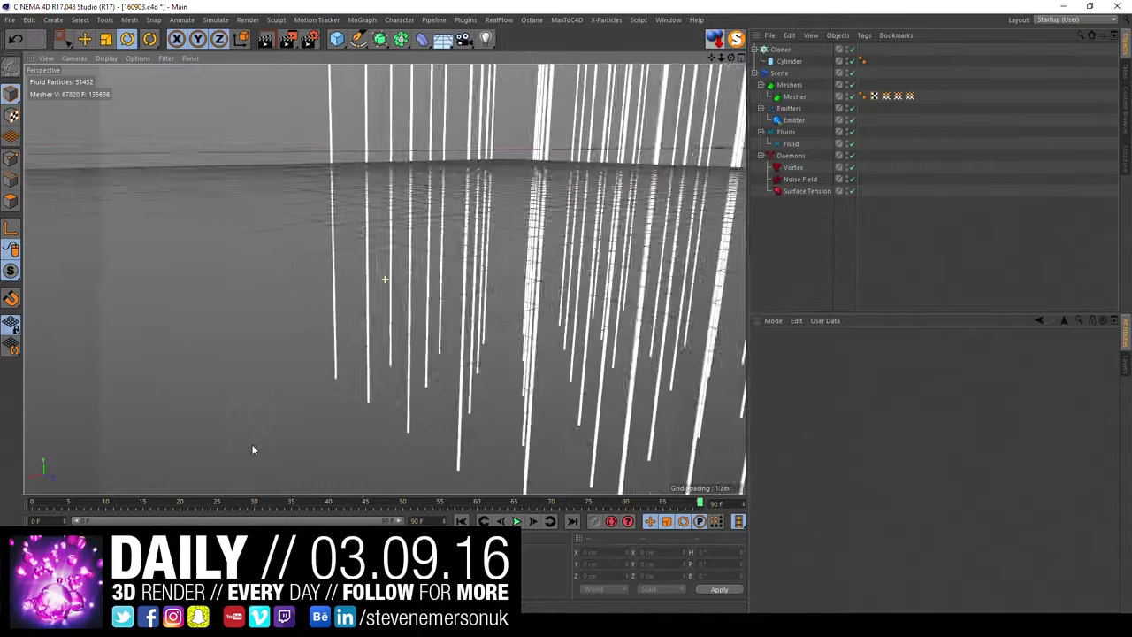
{"action": "scroll", "coordinate": [413, 389], "scroll_direction": "down", "scroll_amount": 5}
{"action": "scroll", "coordinate": [414, 369], "scroll_direction": "down", "scroll_amount": 5}
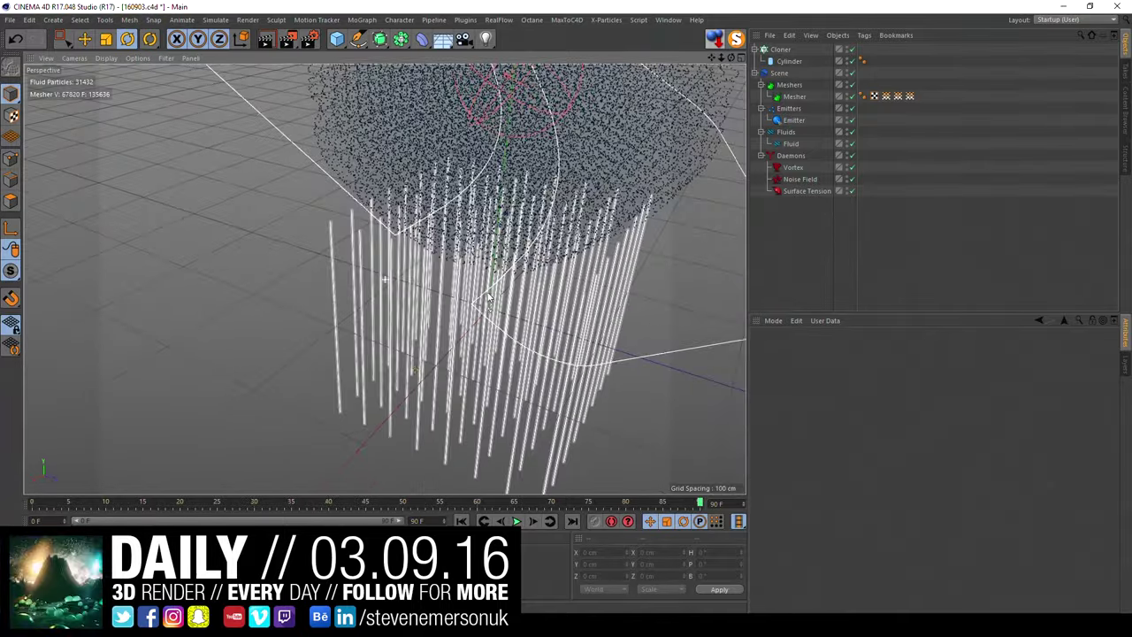
{"action": "left_click", "coordinate": [780, 50]}
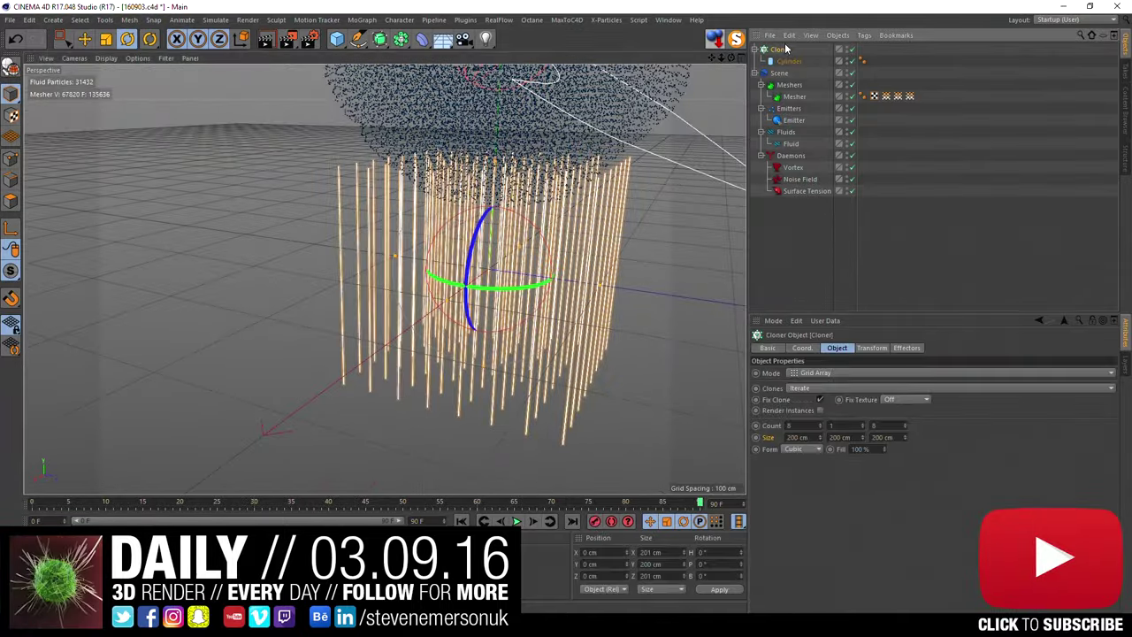
{"action": "left_click", "coordinate": [360, 21]}
{"action": "mouse_move", "coordinate": [371, 37]}
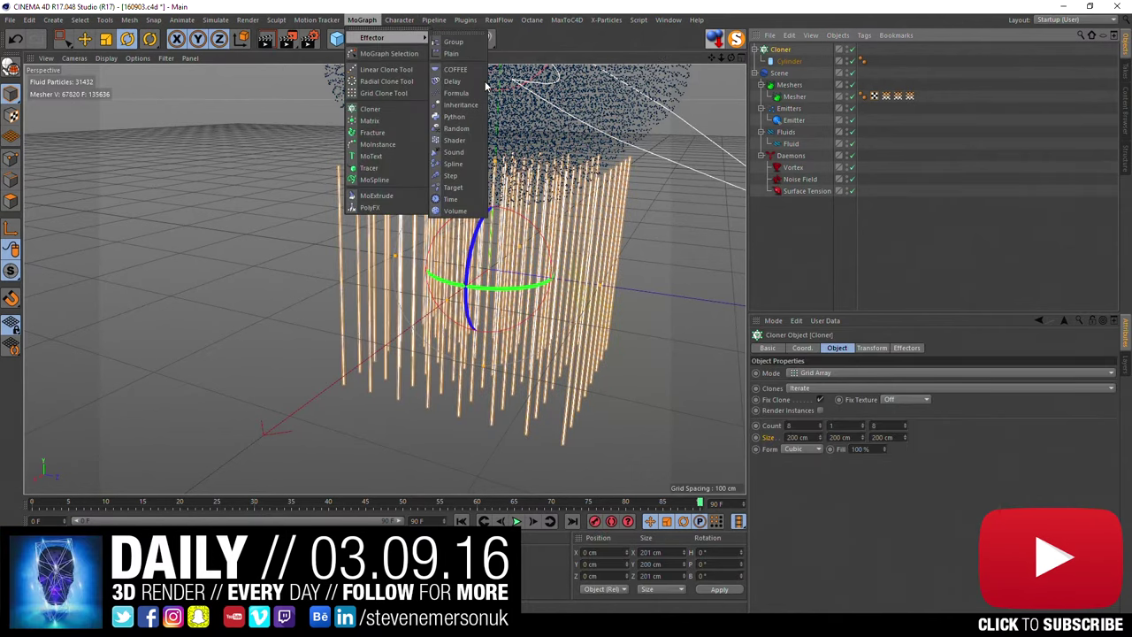
Step: Add a Random effector with uniform scale 1.5 and P.Y around 497 cm
{"action": "left_click", "coordinate": [475, 129]}
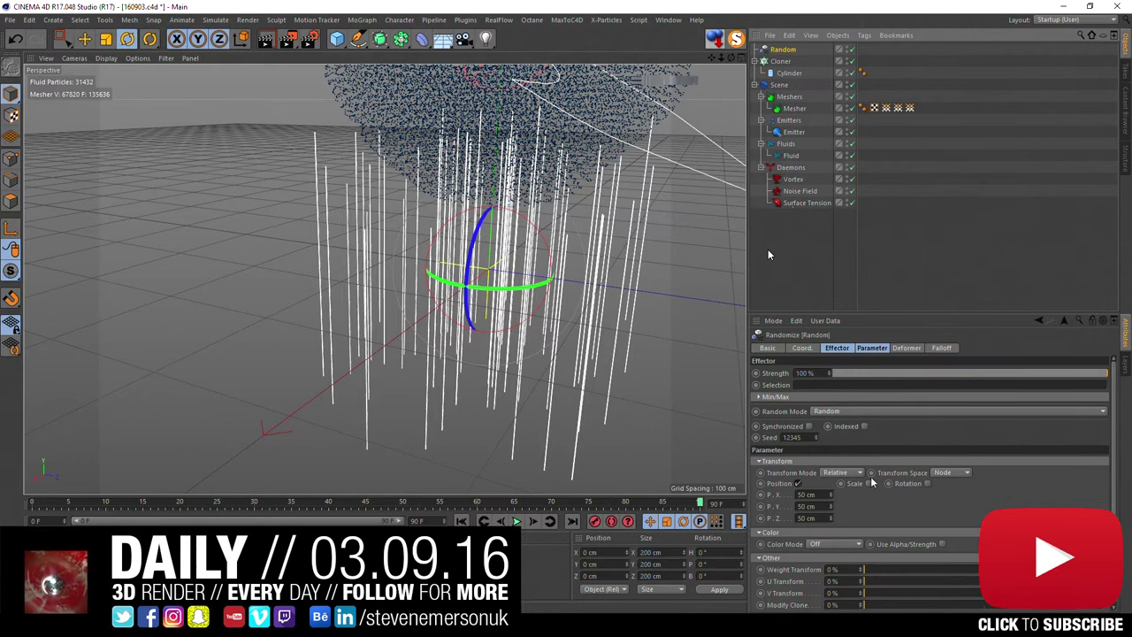
{"action": "left_click", "coordinate": [896, 482]}
{"action": "left_click", "coordinate": [896, 529]}
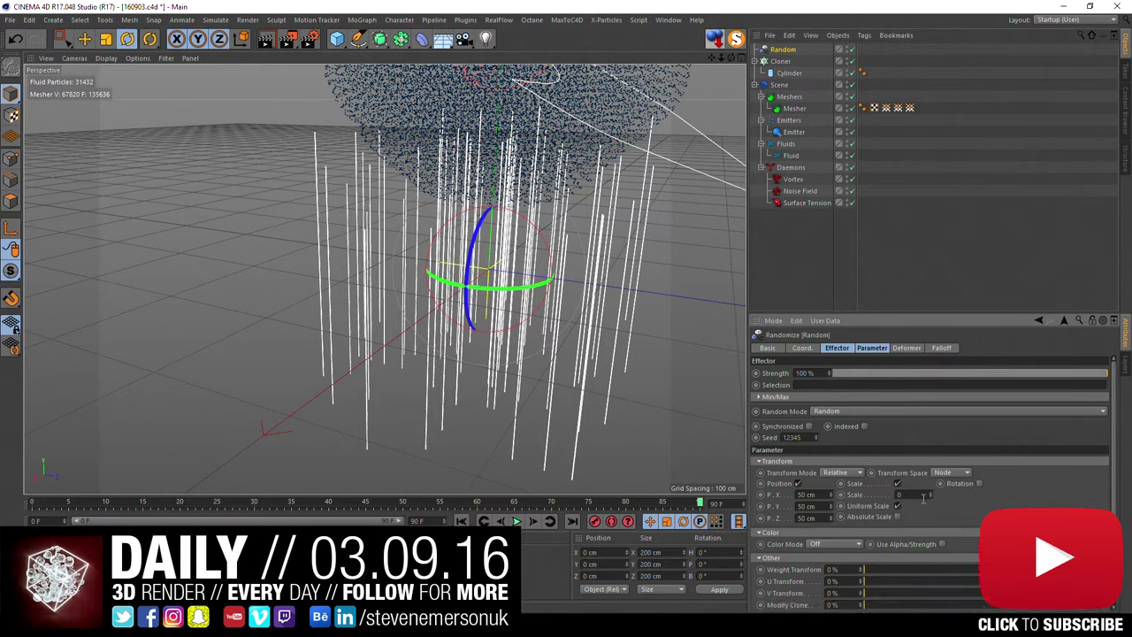
{"action": "mouse_move", "coordinate": [932, 501]}
{"action": "left_mouse_down"}
{"action": "mouse_move", "coordinate": [973, 494]}
{"action": "mouse_move", "coordinate": [893, 494]}
{"action": "left_mouse_up"}
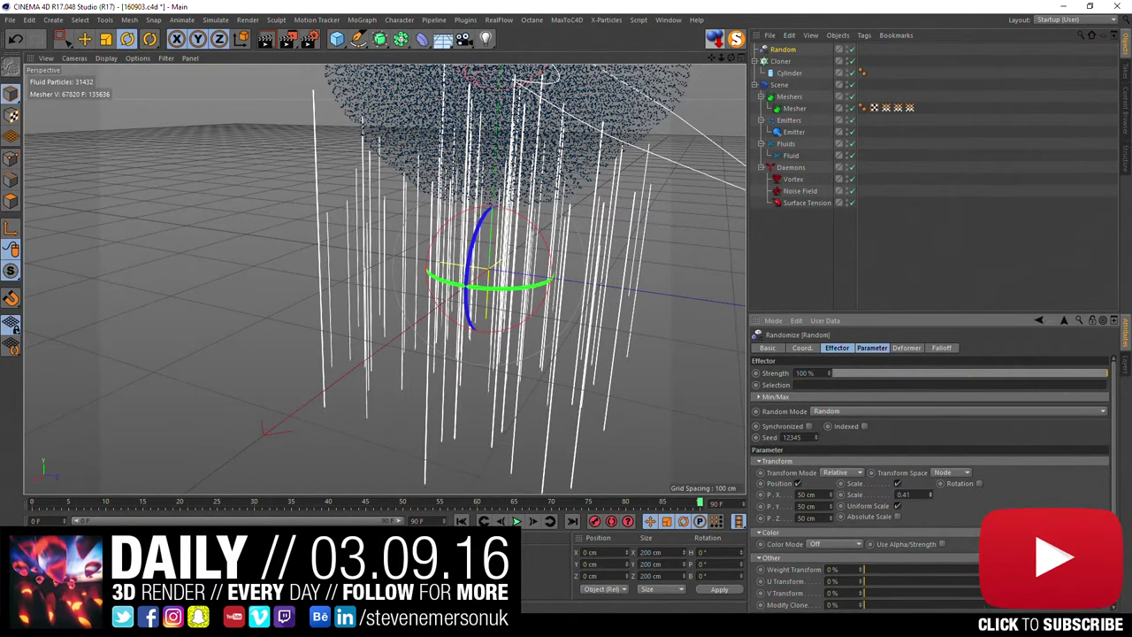
{"action": "double_click", "coordinate": [922, 496]}
{"action": "type", "text": "1.5"}
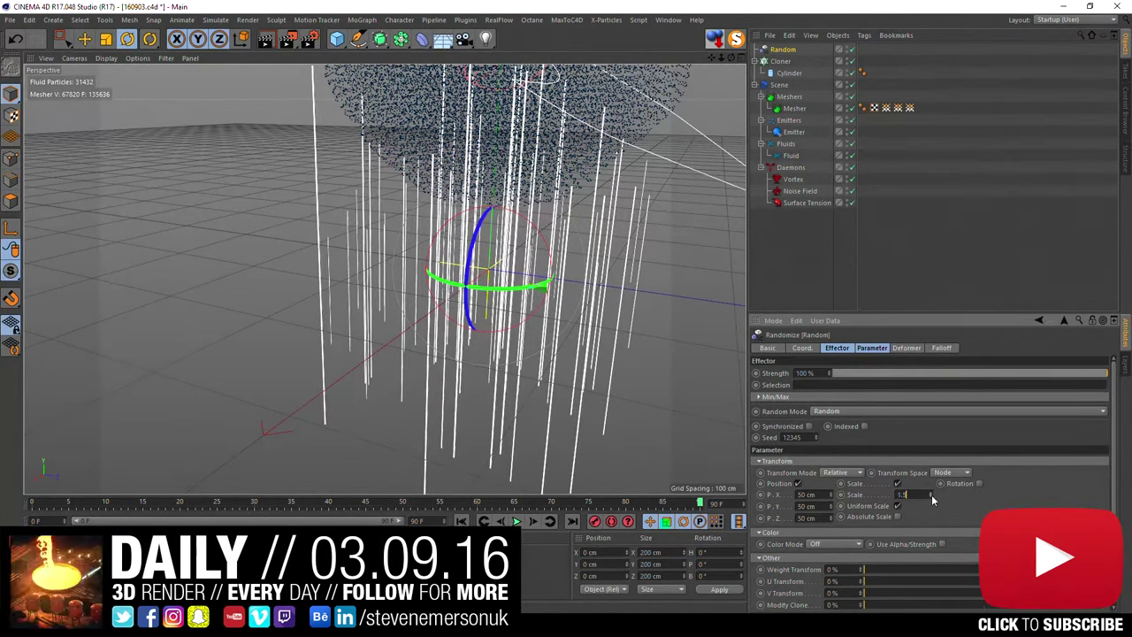
{"action": "key", "text": "Return"}
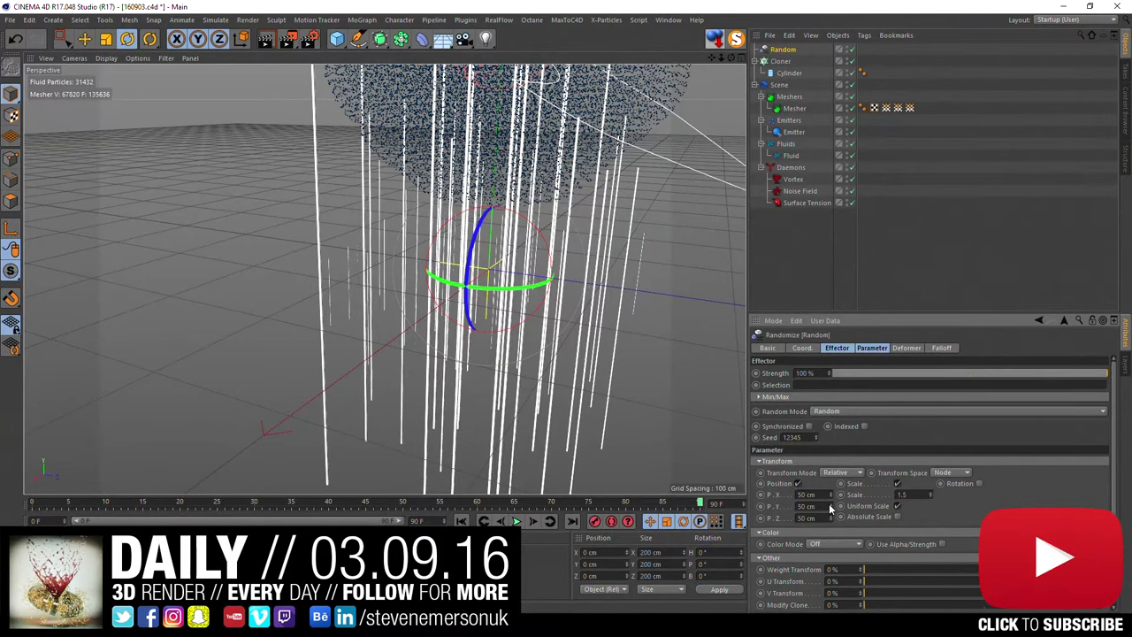
{"action": "mouse_move", "coordinate": [831, 506]}
{"action": "left_mouse_down"}
{"action": "mouse_move", "coordinate": [875, 506]}
{"action": "mouse_move", "coordinate": [817, 505]}
{"action": "left_mouse_up"}
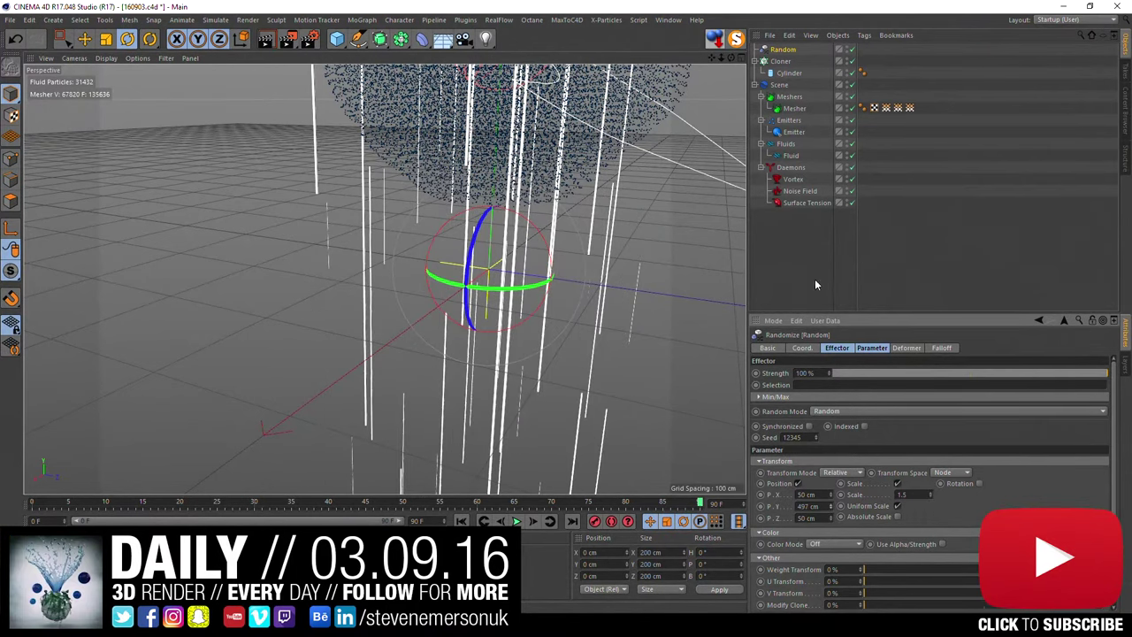
Step: Set the Cylinder height to 8000 cm
{"action": "left_click", "coordinate": [785, 73]}
{"action": "left_click", "coordinate": [840, 385]}
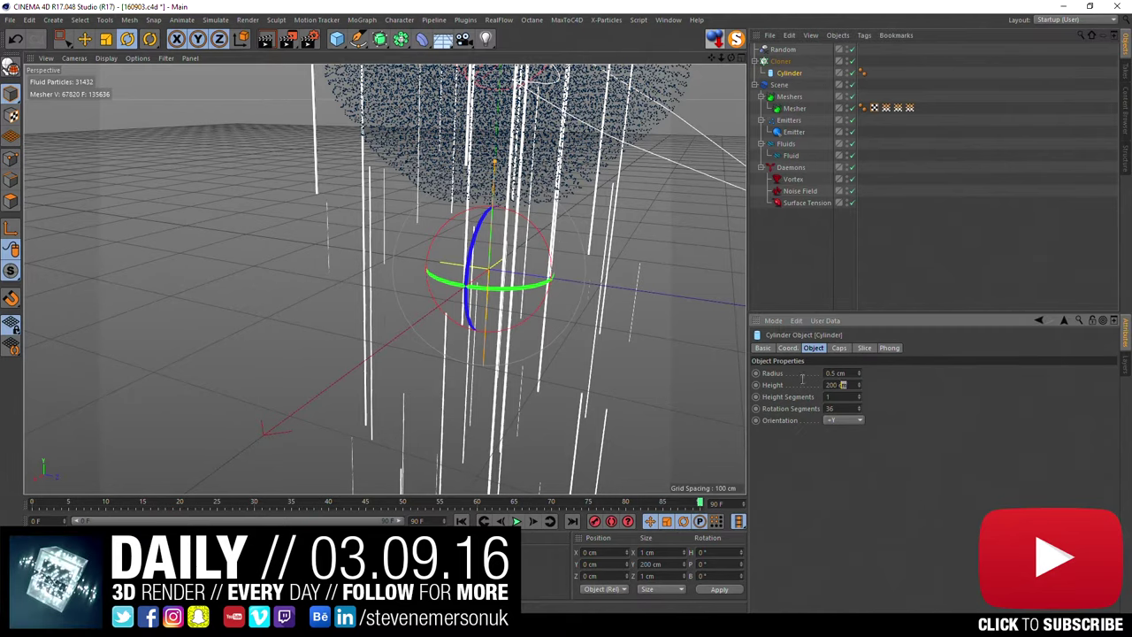
{"action": "type", "text": "8000"}
{"action": "key", "text": "Return"}
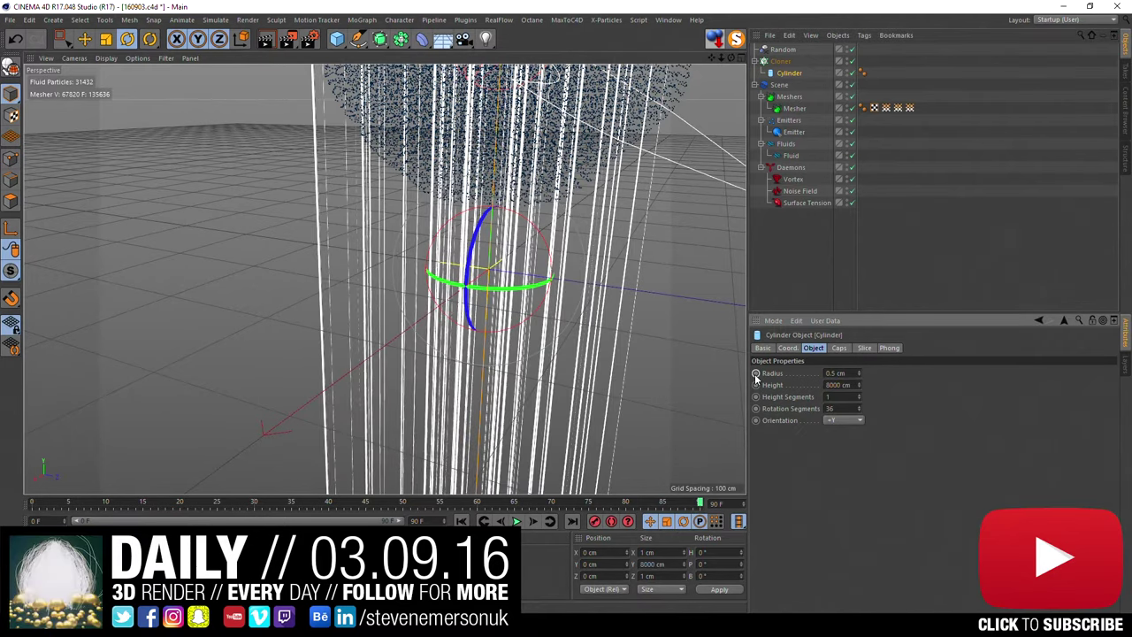
{"action": "left_click_drag", "start_coordinate": [531, 203], "coordinate": [584, 197], "text": "alt"}
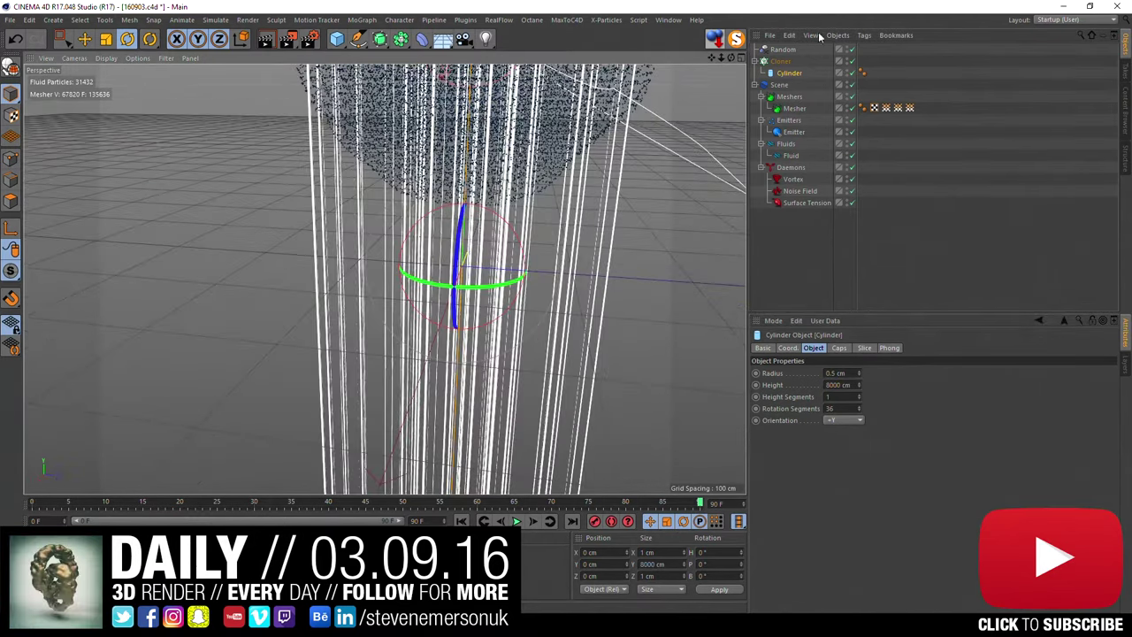
Step: Reduce the Cloner grid count to 5 × 1 × 5
{"action": "left_click", "coordinate": [781, 61]}
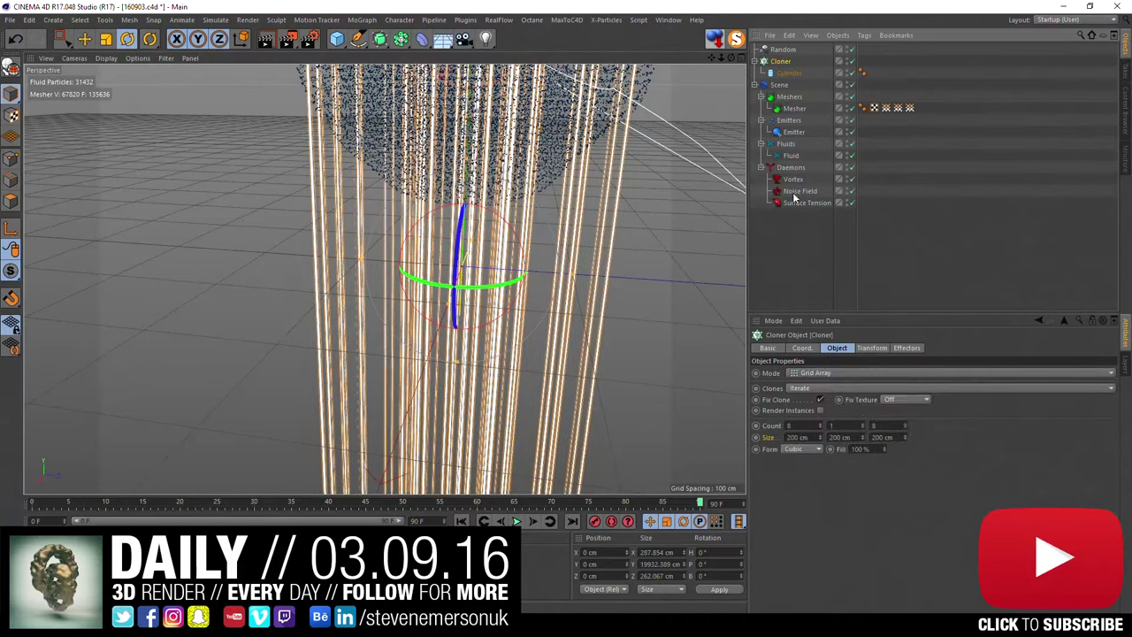
{"action": "left_click", "coordinate": [833, 425]}
{"action": "key", "text": "Tab"}
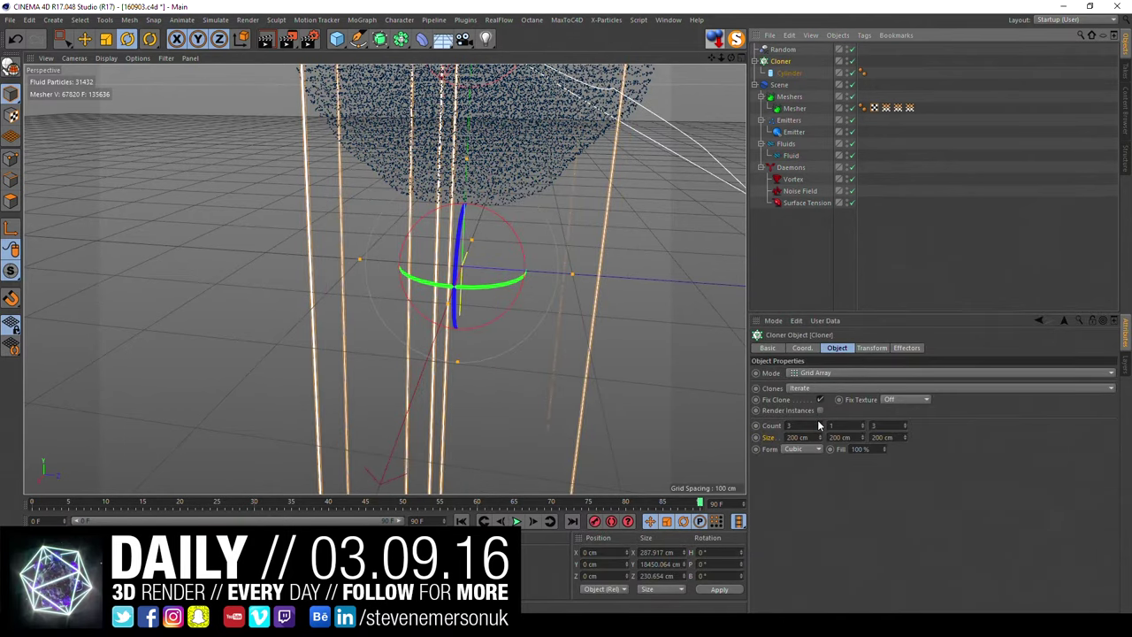
{"action": "left_click_drag", "start_coordinate": [820, 426], "coordinate": [820, 423]}
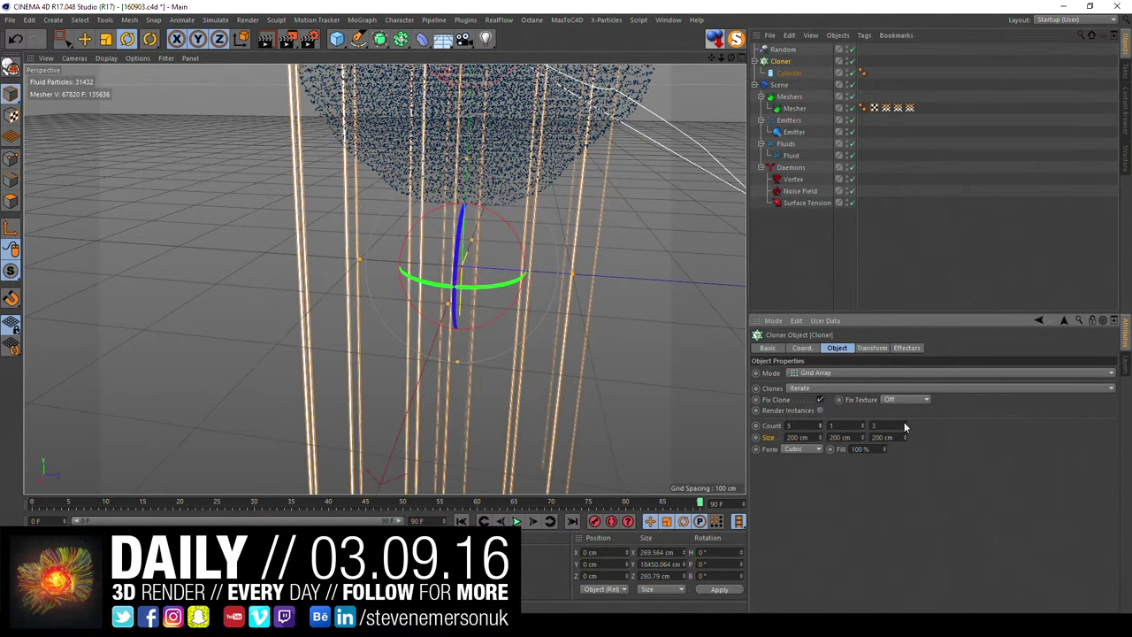
{"action": "left_click_drag", "start_coordinate": [904, 428], "coordinate": [904, 426]}
{"action": "left_click_drag", "start_coordinate": [546, 303], "coordinate": [569, 258], "text": "alt"}
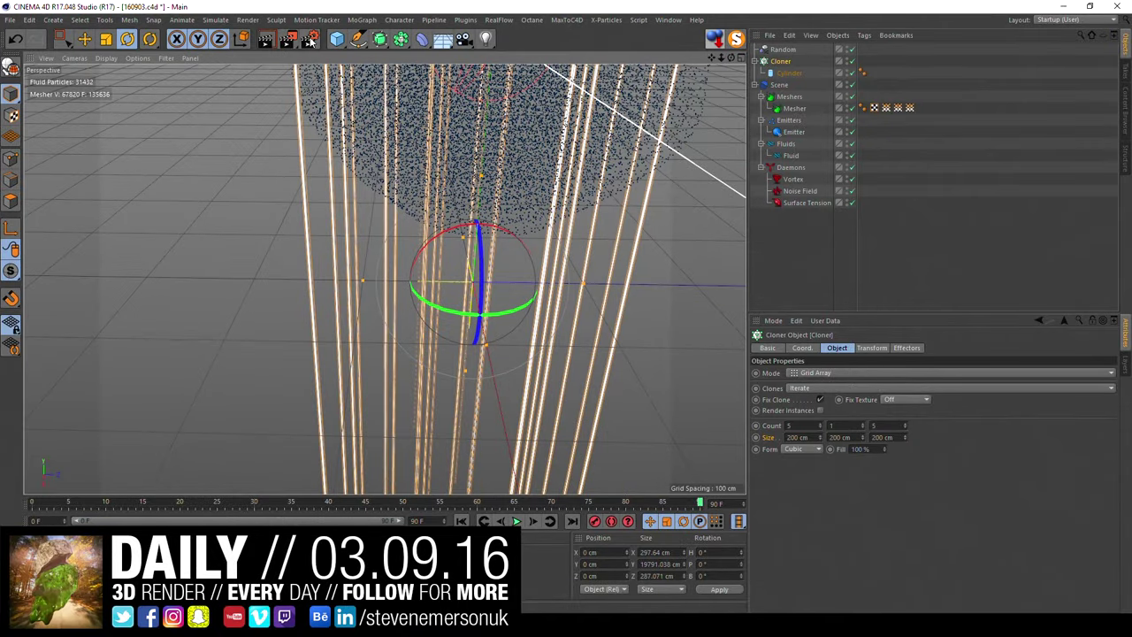
Step: Open the Octane Live Viewer, add an Octane camera, and open the Content Browser
{"action": "left_click", "coordinate": [532, 19]}
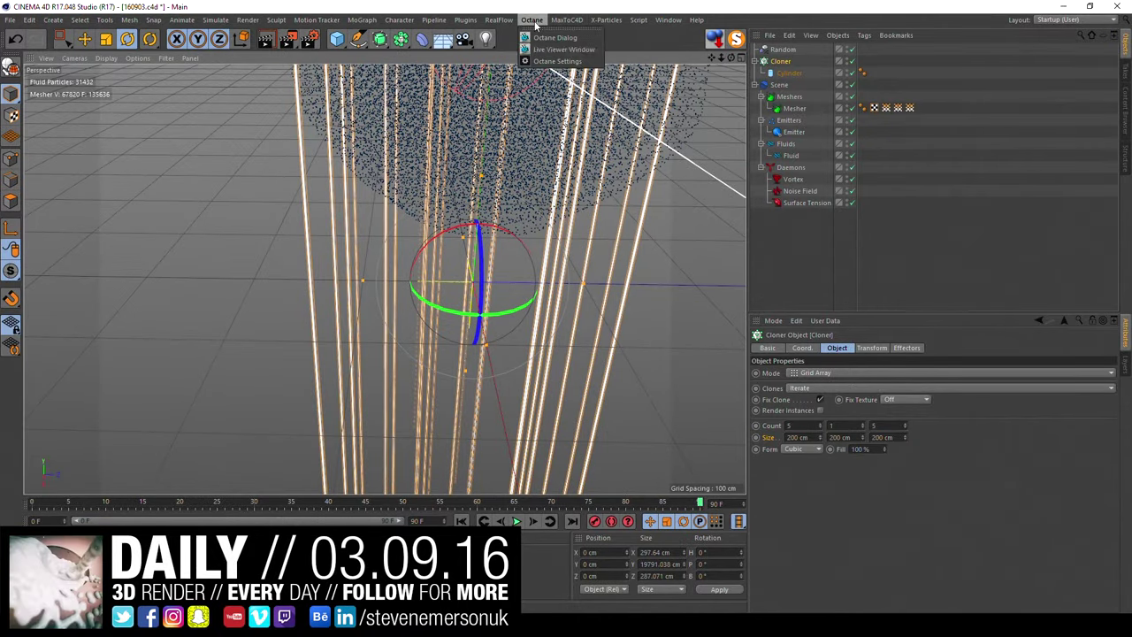
{"action": "left_click", "coordinate": [566, 49]}
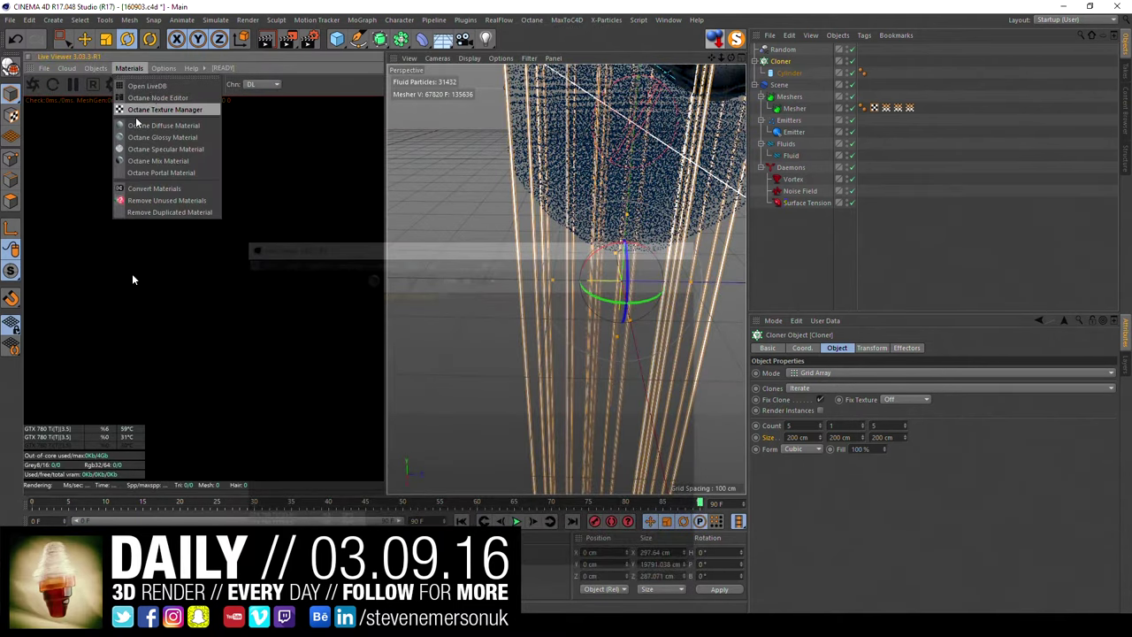
{"action": "left_click", "coordinate": [118, 86]}
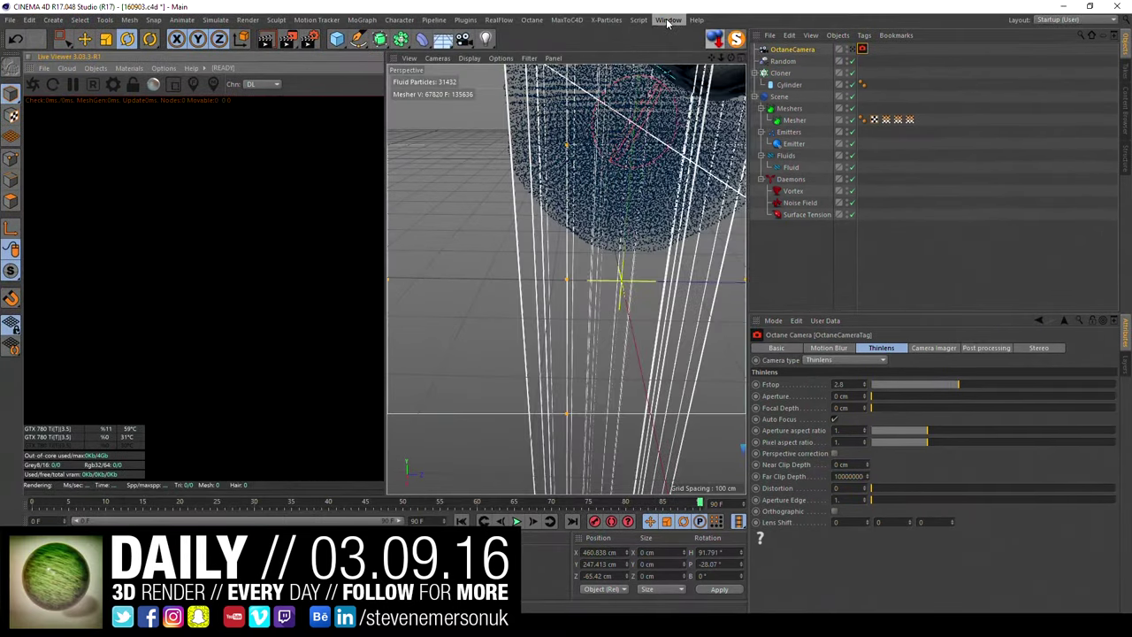
{"action": "left_click", "coordinate": [668, 19]}
{"action": "left_click", "coordinate": [672, 81]}
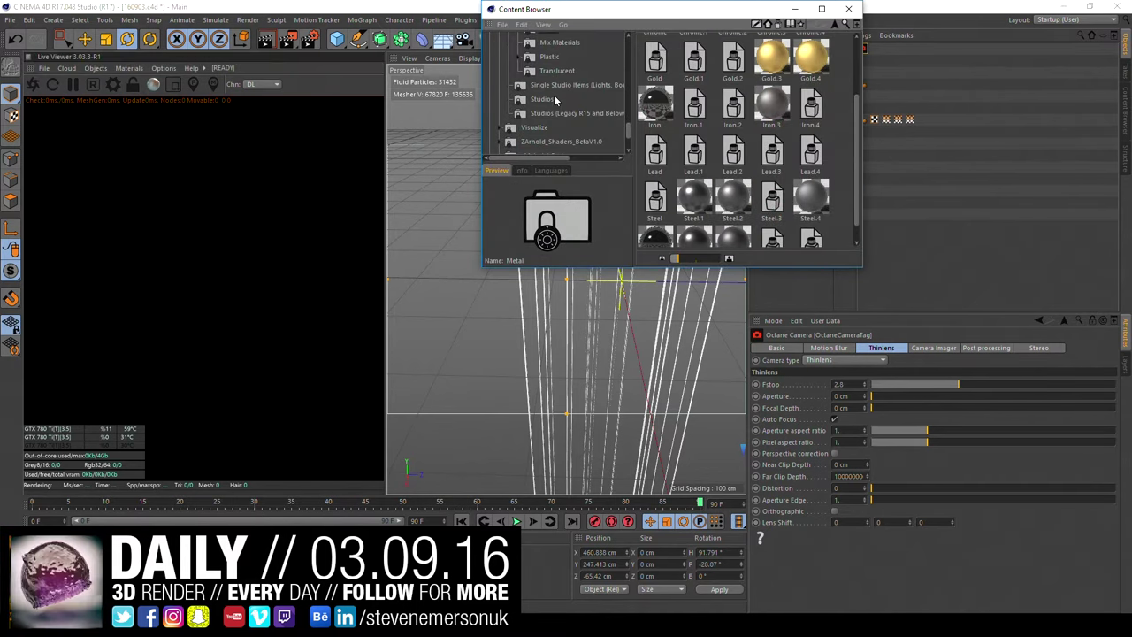
Step: Open the NailedIt example scene and copy its camera, sky and studio objects
{"action": "left_click", "coordinate": [553, 113]}
{"action": "double_click", "coordinate": [771, 55]}
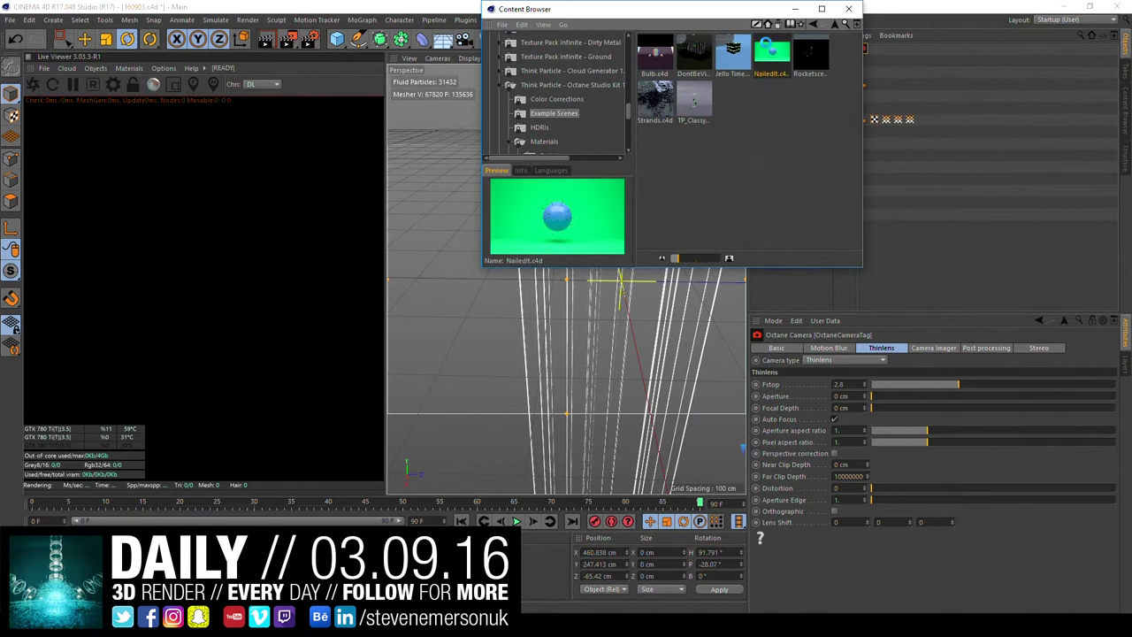
{"action": "left_click", "coordinate": [798, 9]}
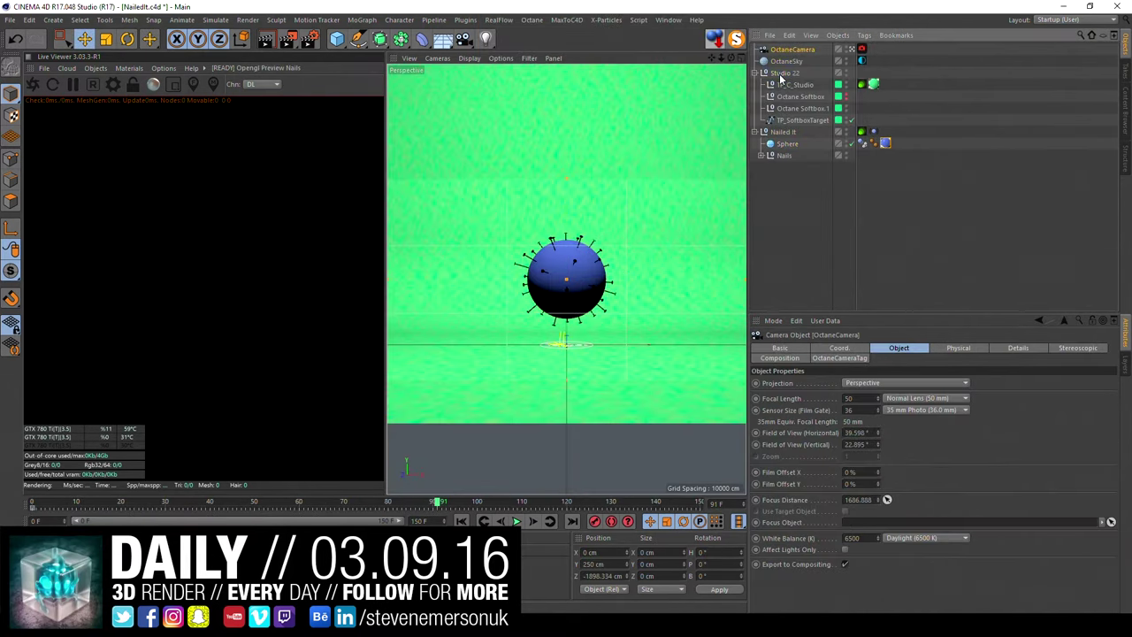
{"action": "left_click", "coordinate": [797, 108]}
{"action": "left_click", "coordinate": [777, 48]}
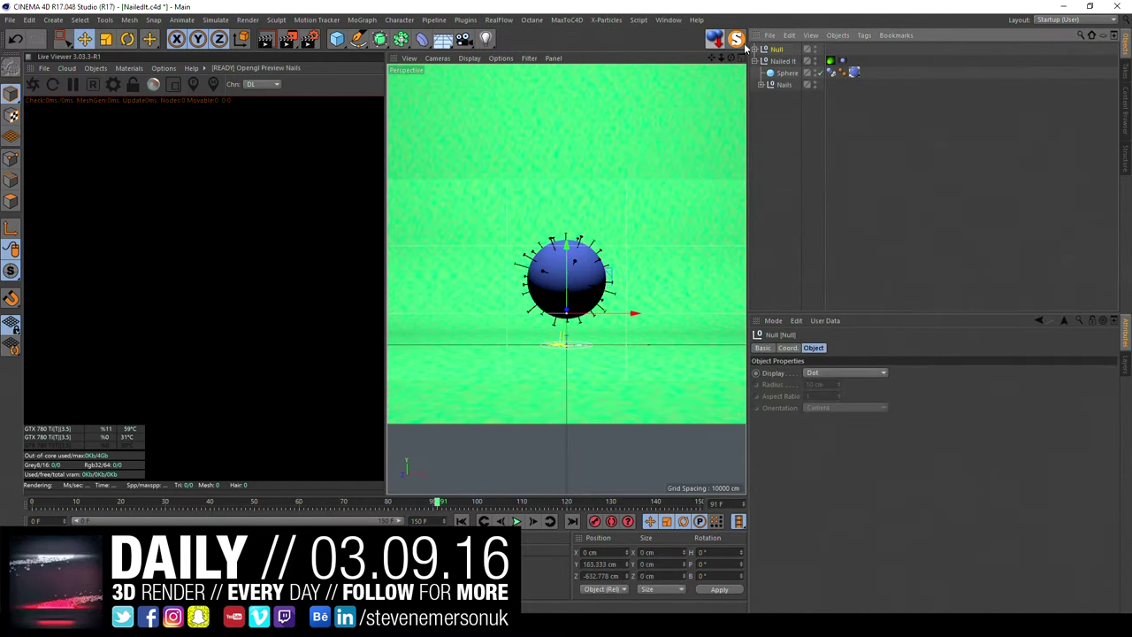
Step: Paste them into the 160903 fluid scene and check the OctaneSky and OctaneCamera
{"action": "left_click", "coordinate": [667, 19]}
{"action": "left_click", "coordinate": [686, 309]}
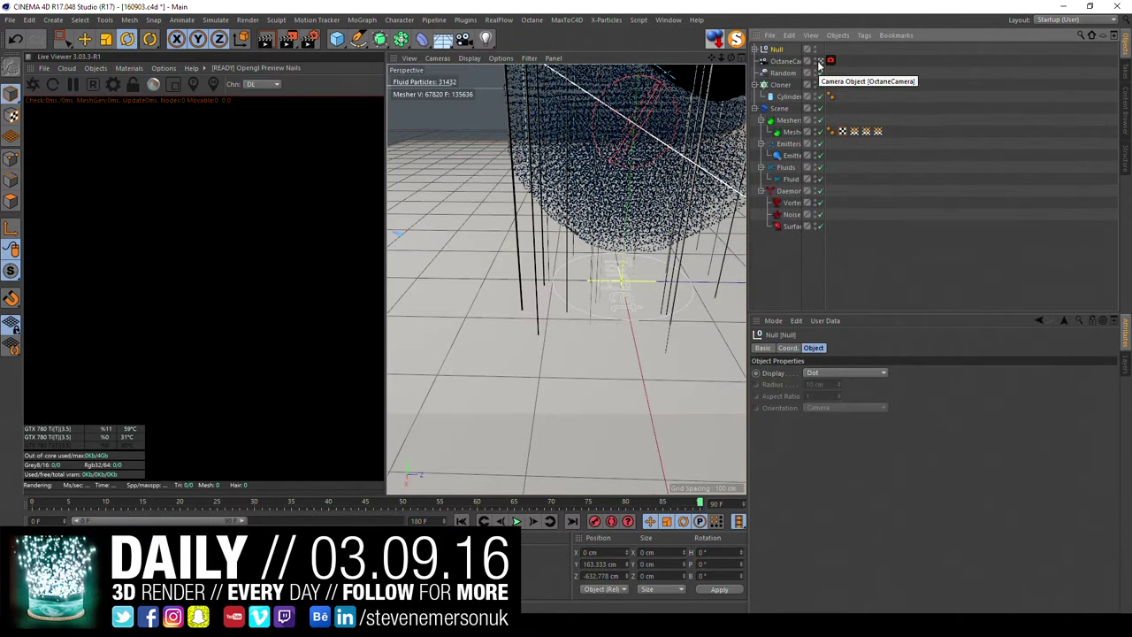
{"action": "left_click", "coordinate": [912, 269]}
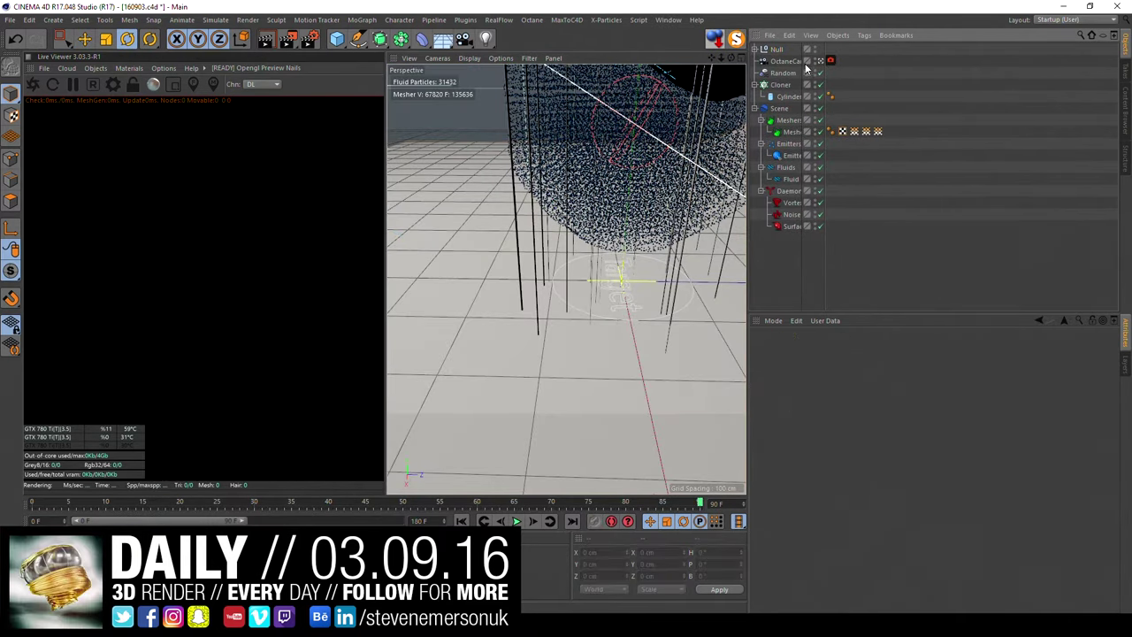
{"action": "left_click", "coordinate": [821, 62]}
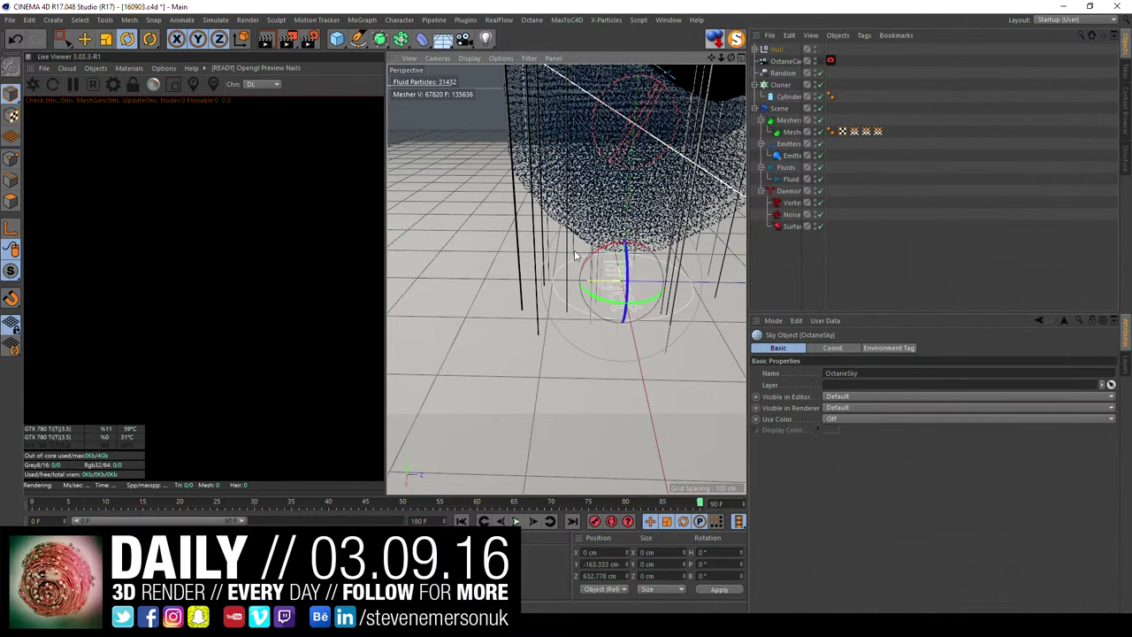
{"action": "left_click", "coordinate": [822, 61]}
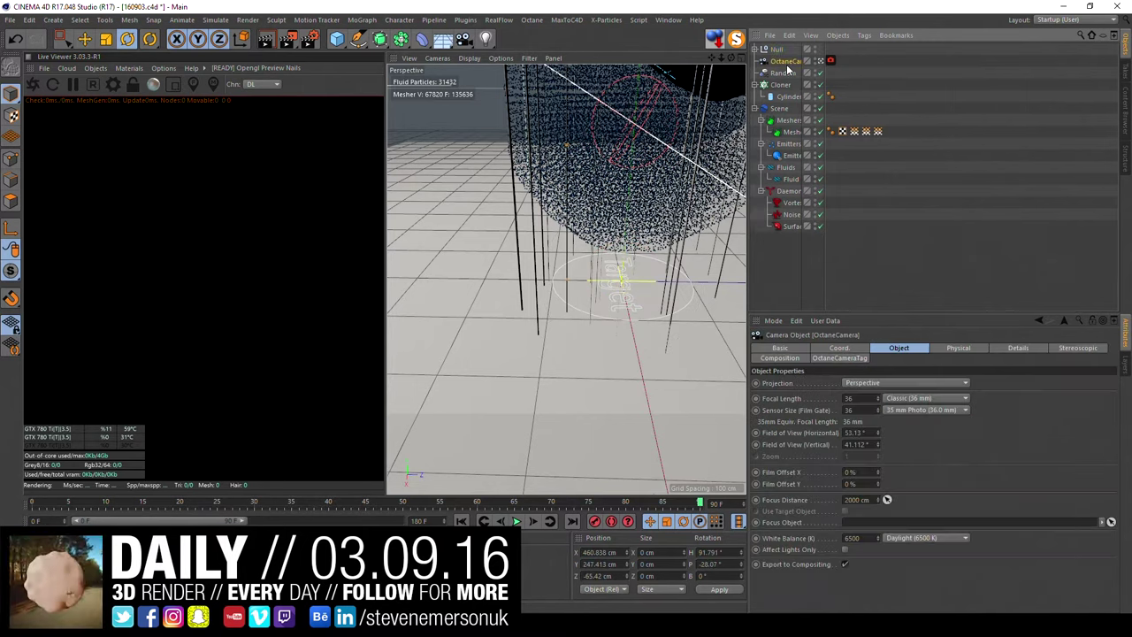
{"action": "left_click", "coordinate": [821, 62]}
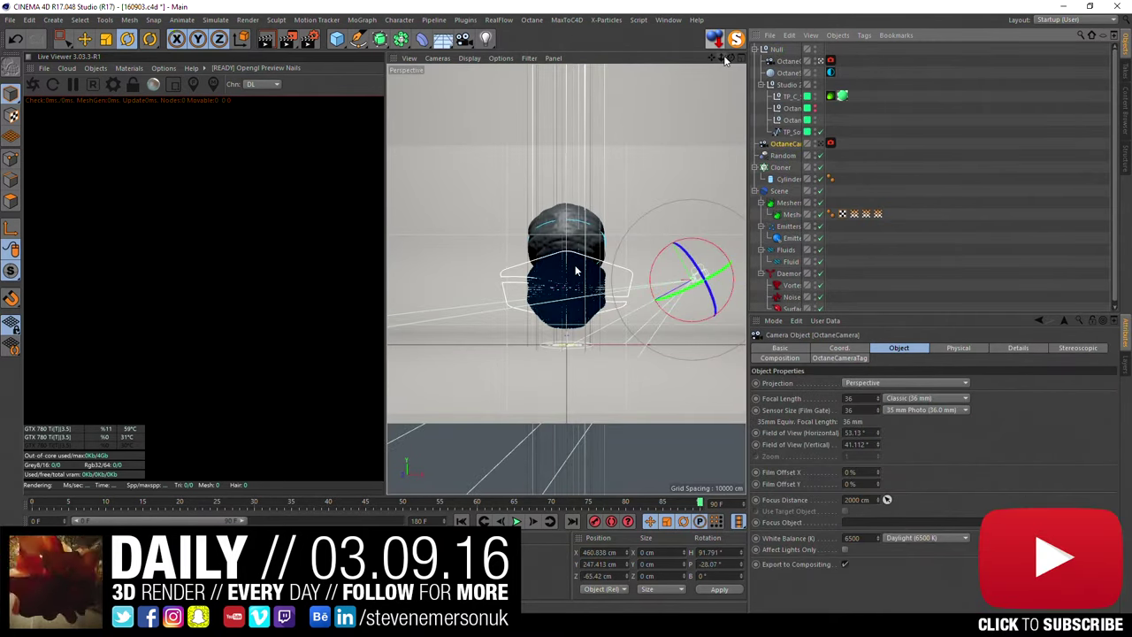
{"action": "scroll", "coordinate": [566, 279], "scroll_direction": "up", "scroll_amount": 5}
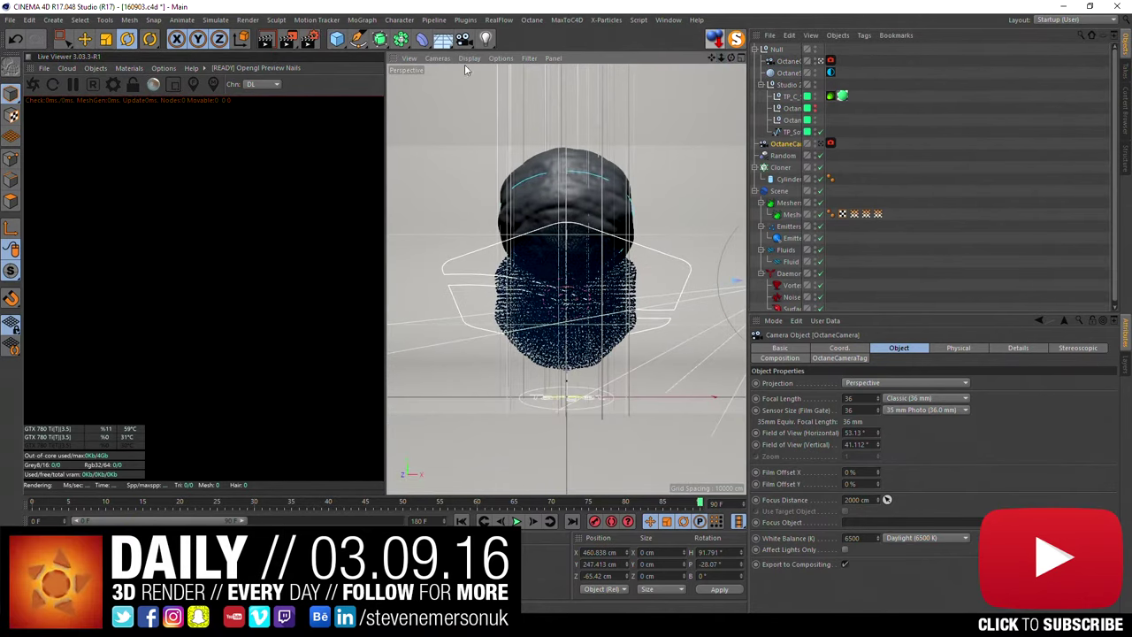
Step: Set the render output to 1920 × 1920 in Render Settings
{"action": "left_click", "coordinate": [309, 38]}
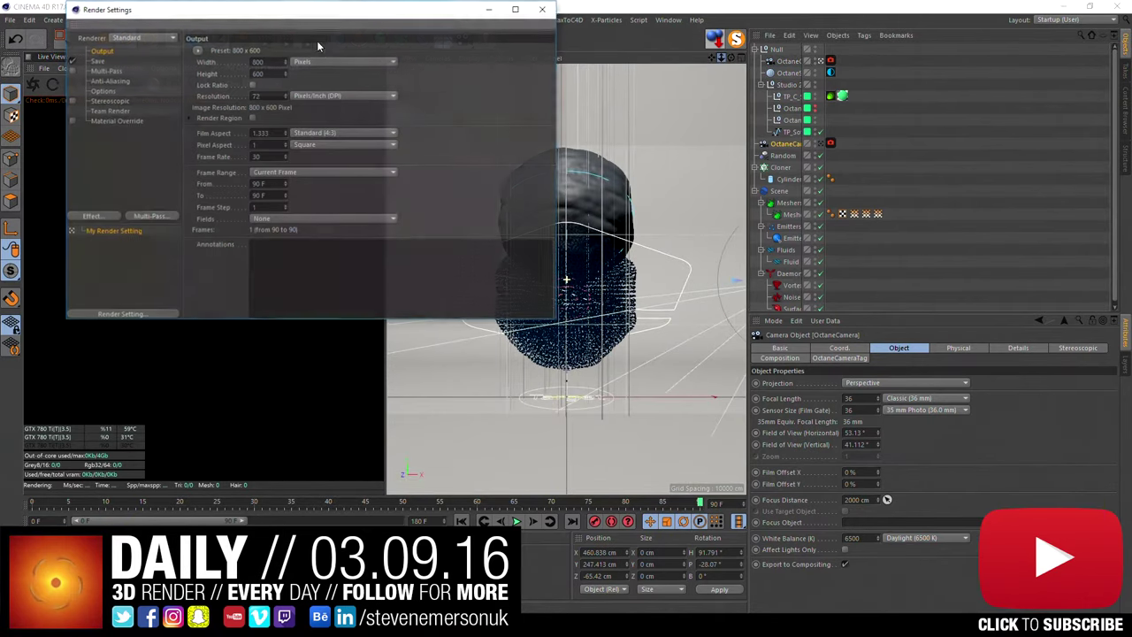
{"action": "double_click", "coordinate": [264, 61]}
{"action": "type", "text": "1920"}
{"action": "key", "text": "Tab"}
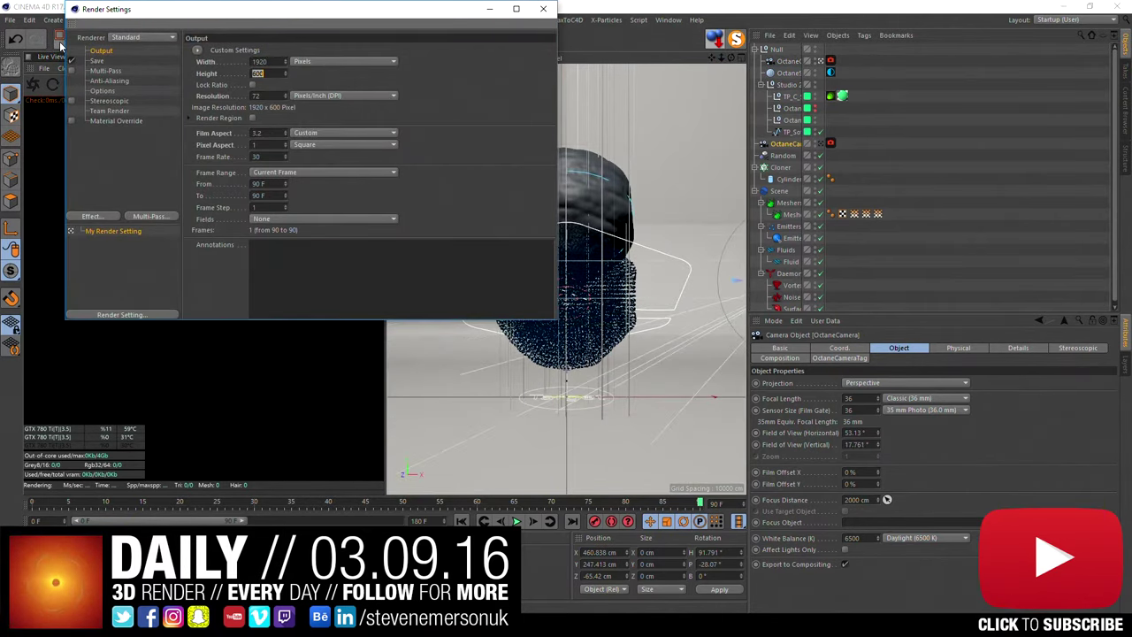
{"action": "type", "text": "1920"}
{"action": "key", "text": "Return"}
{"action": "left_click", "coordinate": [147, 36]}
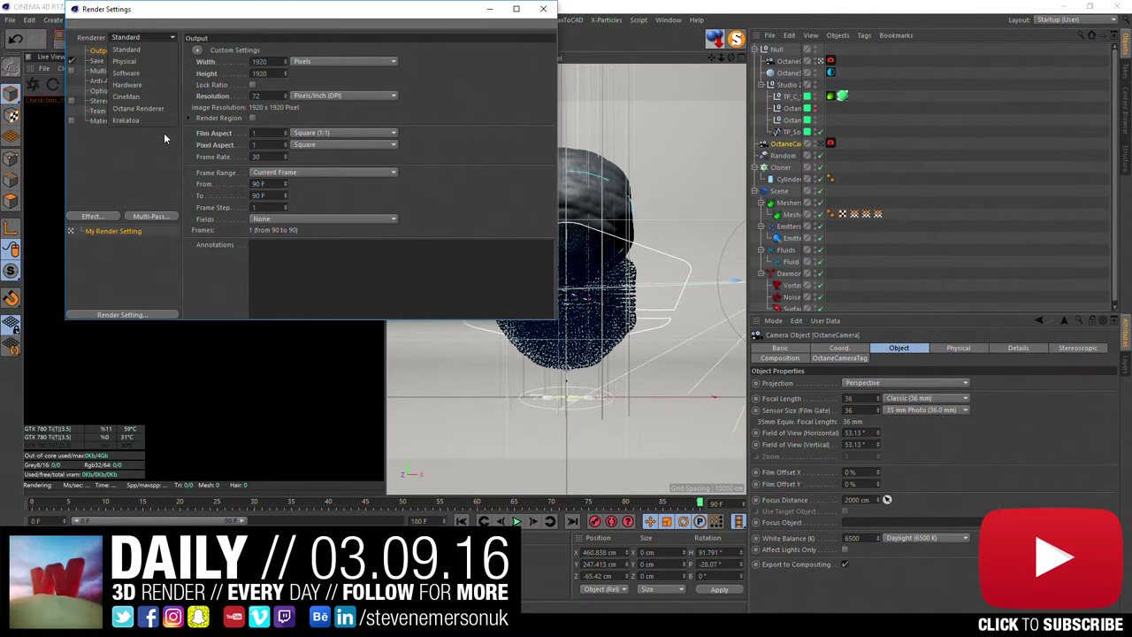
{"action": "left_click", "coordinate": [120, 108]}
{"action": "left_click", "coordinate": [543, 8]}
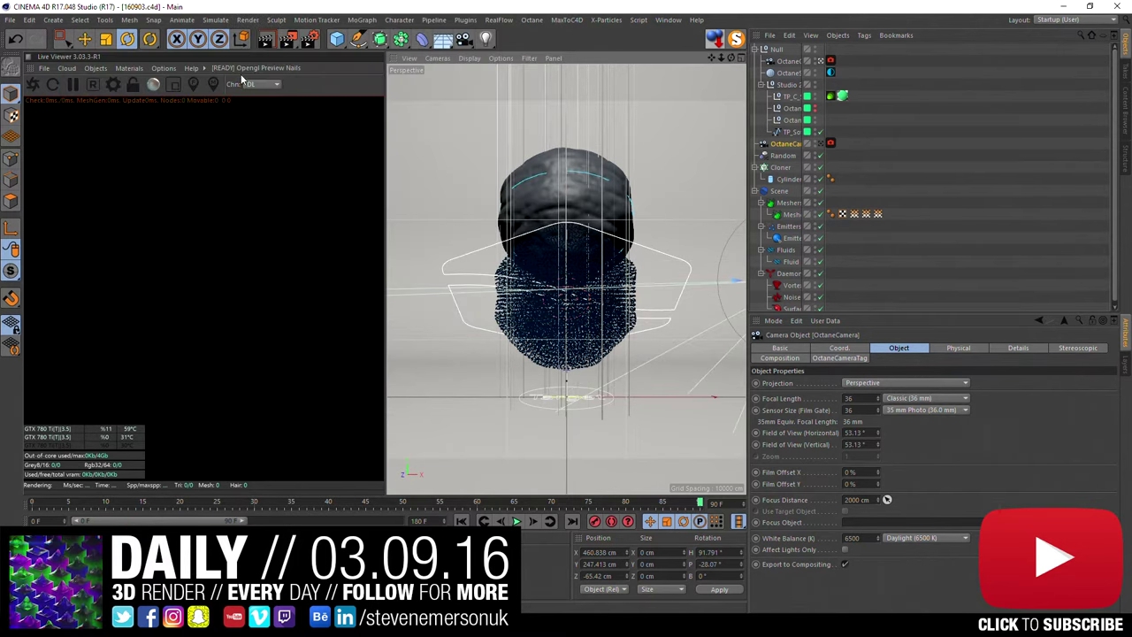
Step: Make the viewport border color red with 79% opacity
{"action": "left_click", "coordinate": [497, 60]}
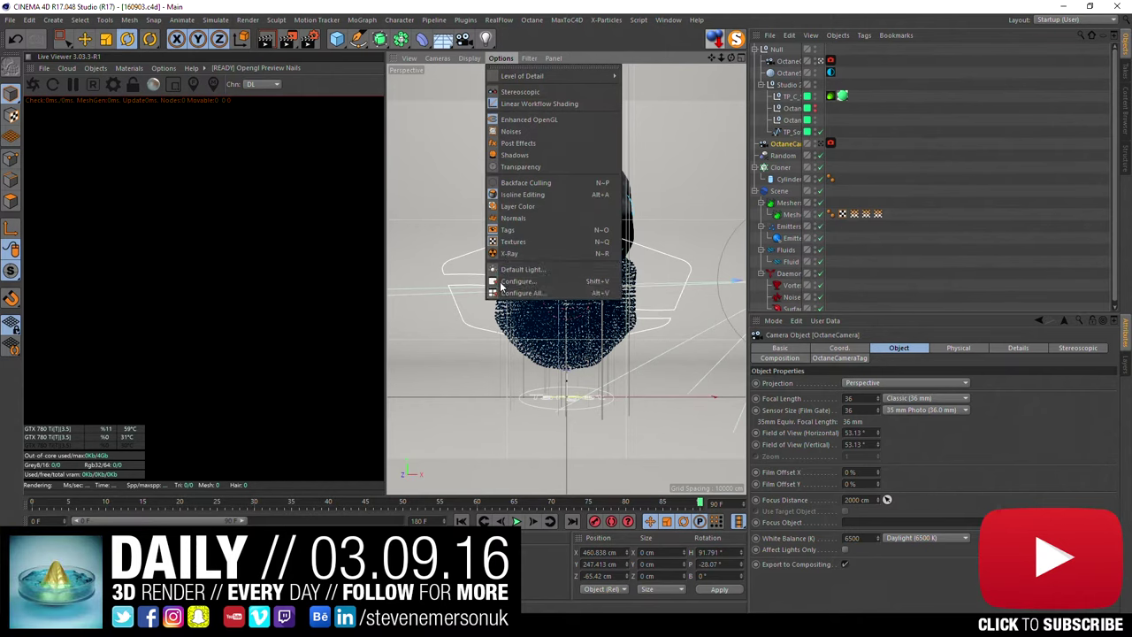
{"action": "left_click", "coordinate": [509, 287]}
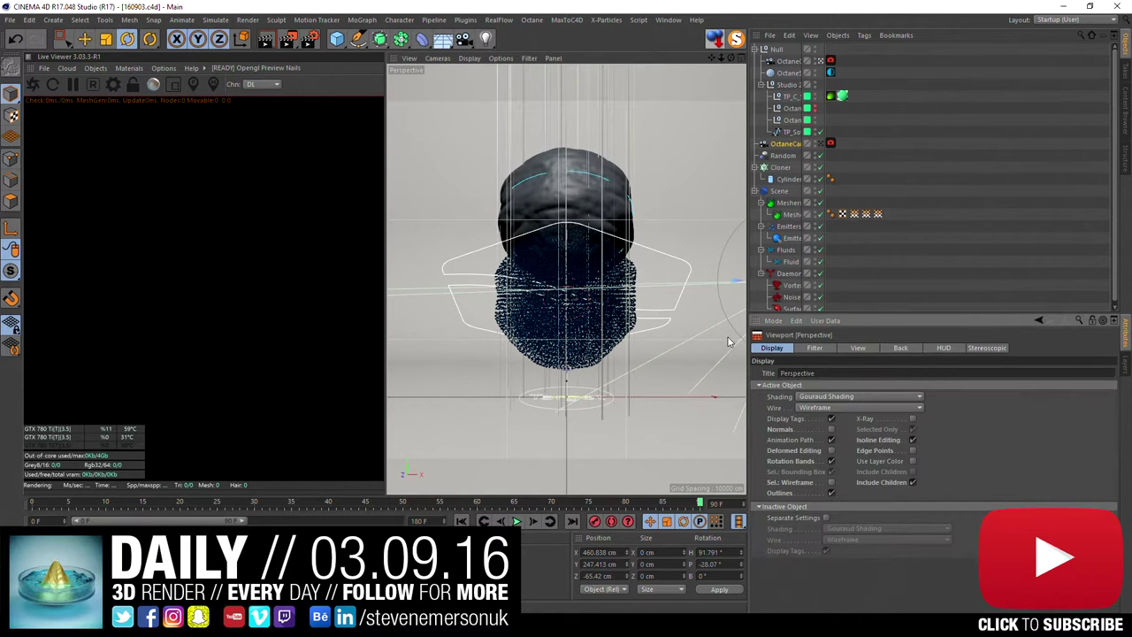
{"action": "left_click", "coordinate": [858, 348]}
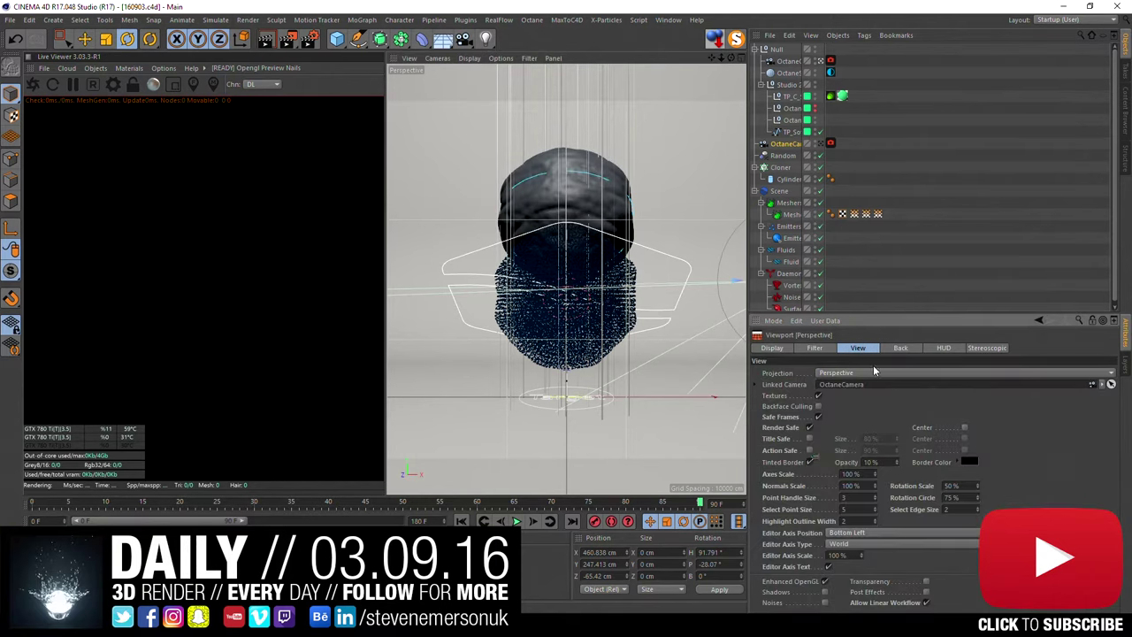
{"action": "left_click", "coordinate": [969, 464]}
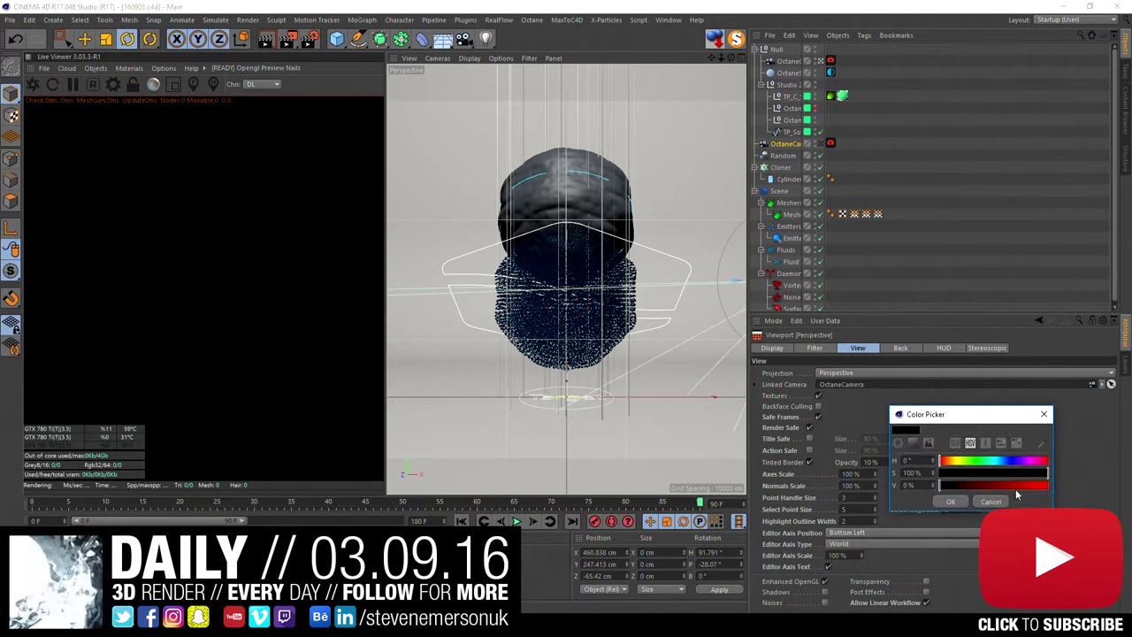
{"action": "left_click_drag", "start_coordinate": [1015, 484], "coordinate": [1047, 485]}
{"action": "left_click", "coordinate": [948, 503]}
{"action": "left_click_drag", "start_coordinate": [898, 462], "coordinate": [896, 416]}
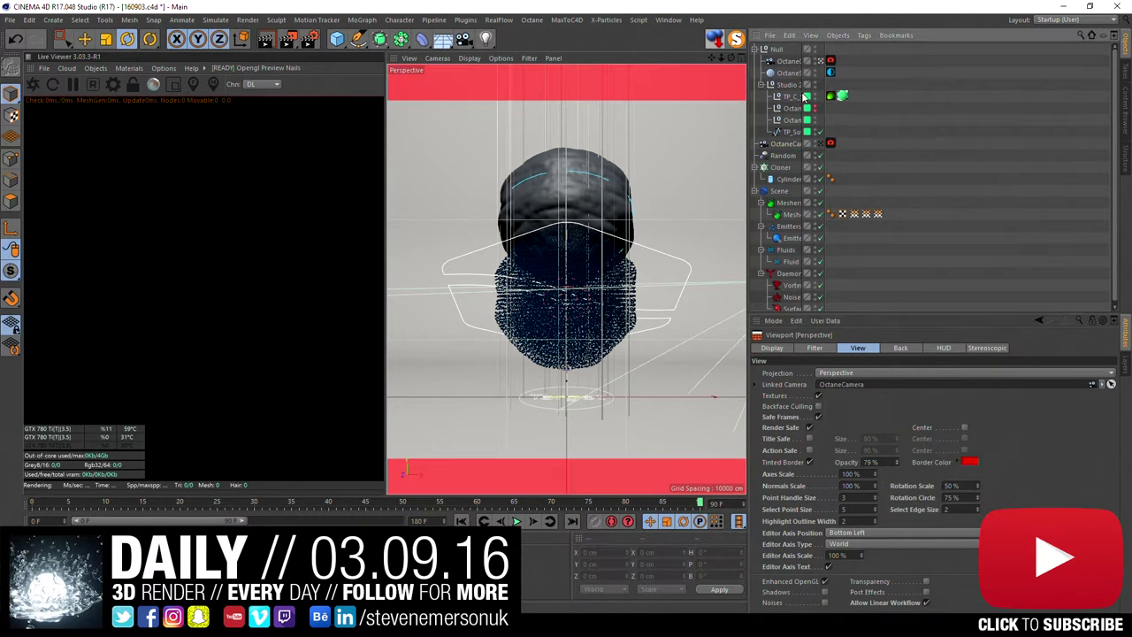
{"action": "left_click", "coordinate": [757, 50]}
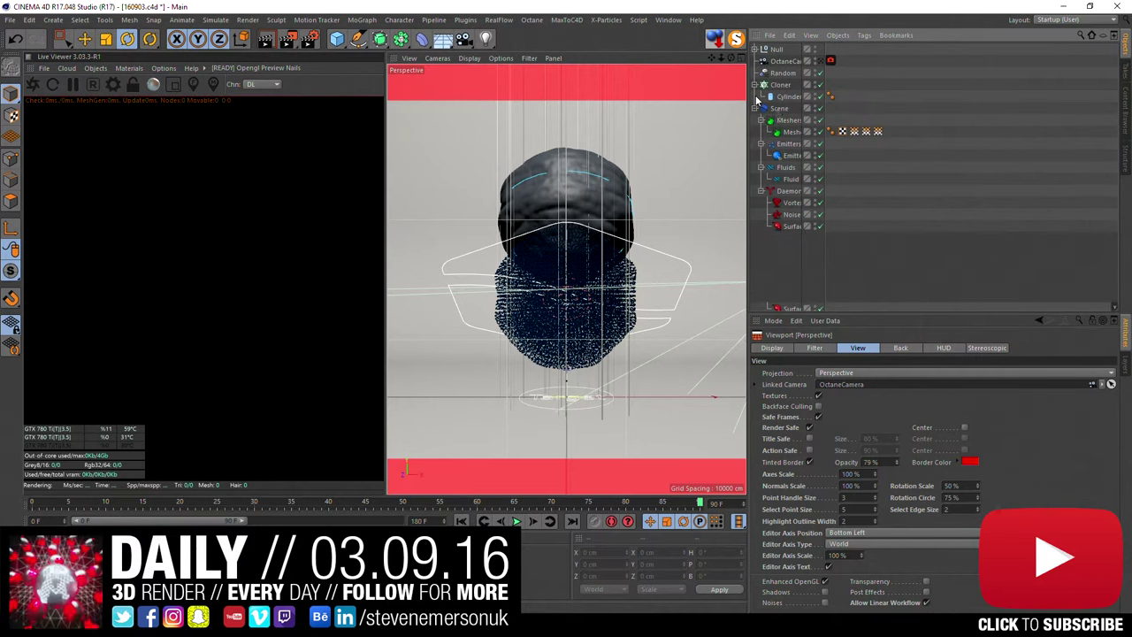
Step: Rotate the RealFlow Scene to a heading of -90°
{"action": "left_click", "coordinate": [791, 132]}
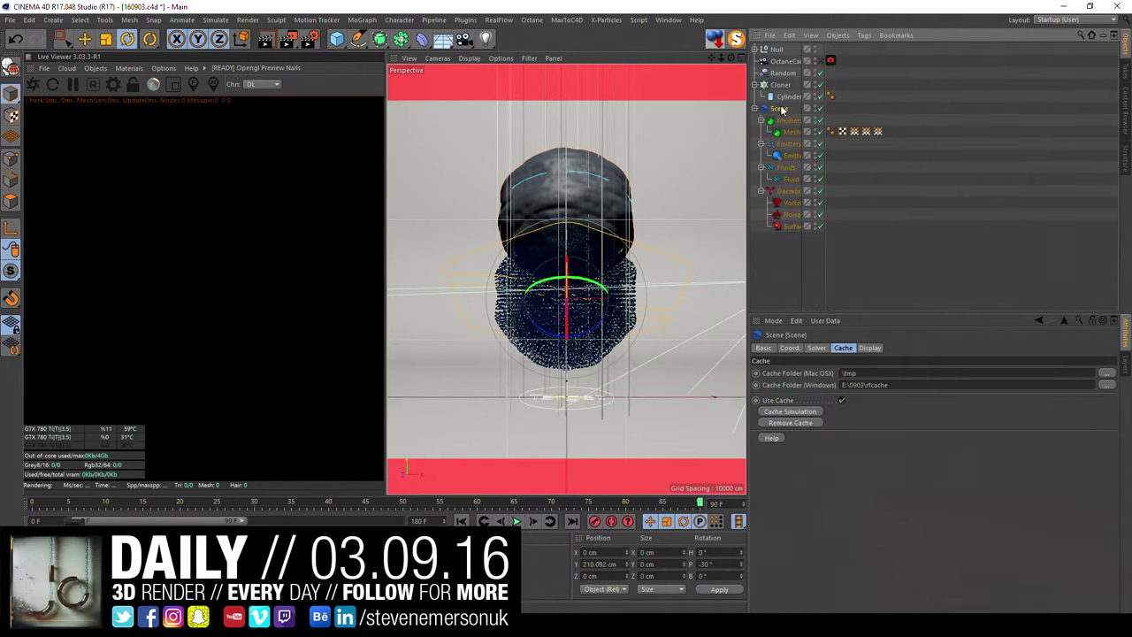
{"action": "left_click", "coordinate": [782, 108]}
{"action": "left_click_drag", "start_coordinate": [954, 372], "coordinate": [884, 373]}
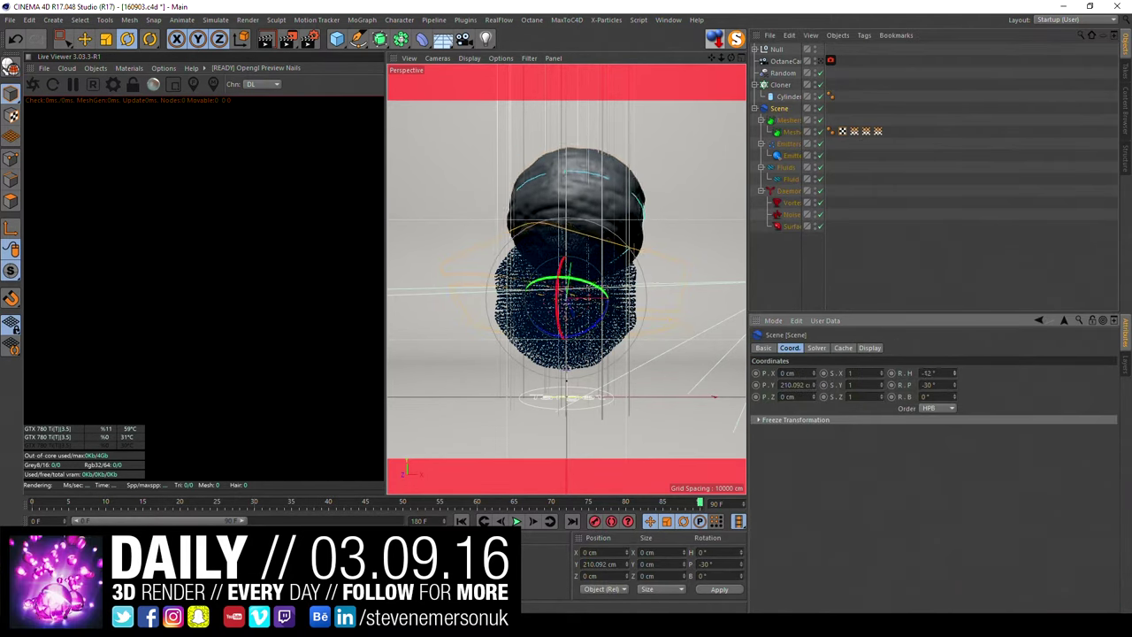
{"action": "left_click_drag", "start_coordinate": [953, 373], "coordinate": [953, 372]}
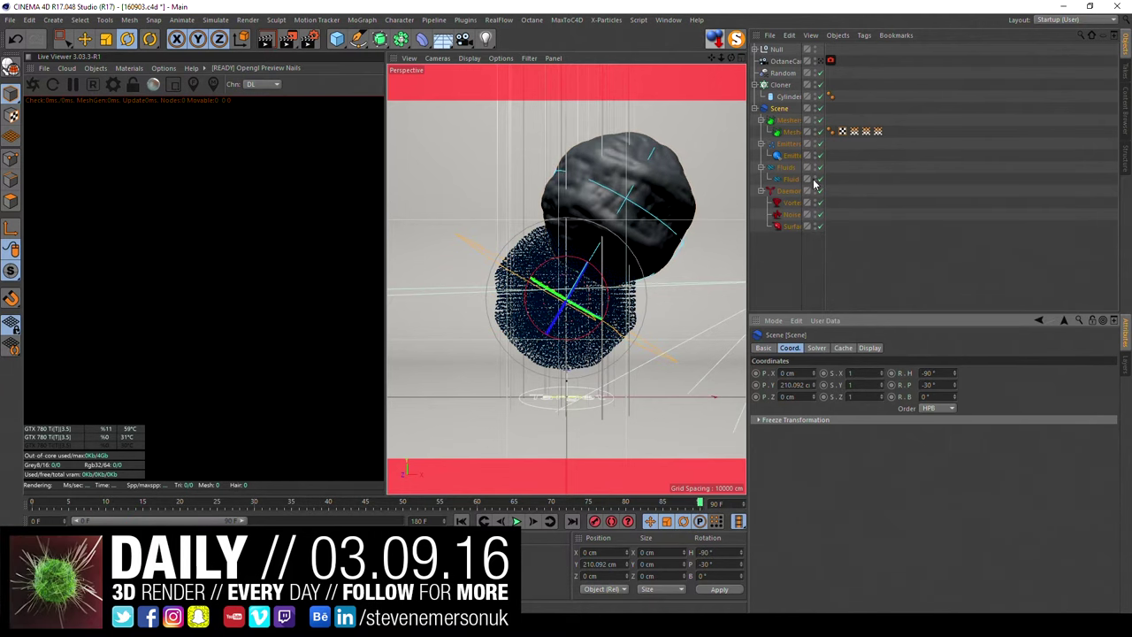
{"action": "left_click", "coordinate": [858, 289]}
Step: Set the Mesher's mesh resolution to Medium-High
{"action": "left_click", "coordinate": [791, 130]}
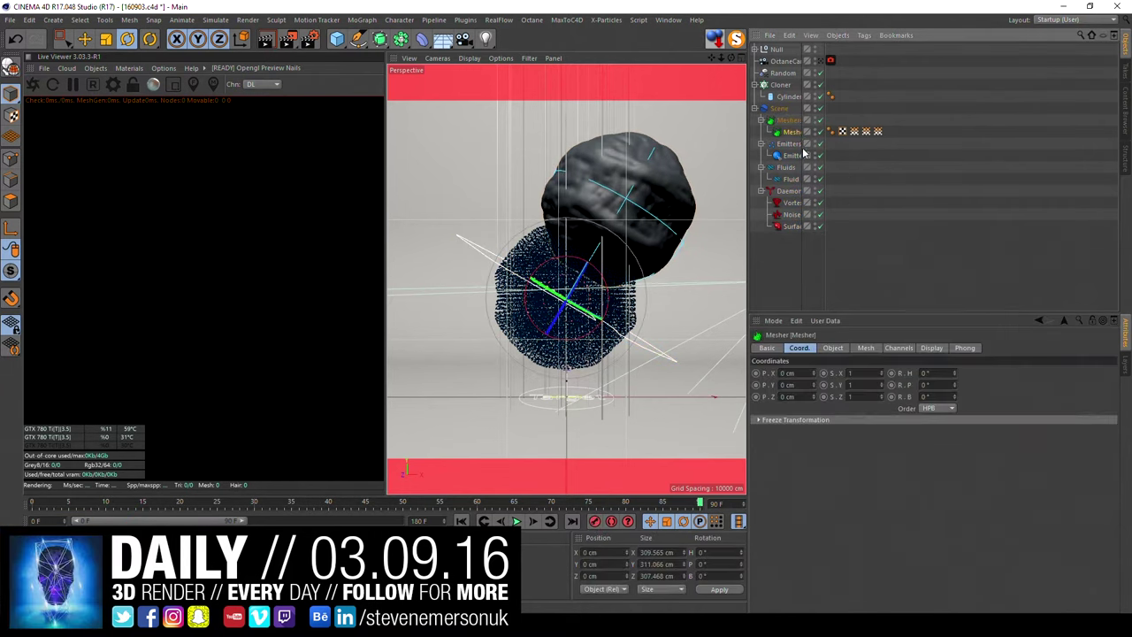
{"action": "left_click", "coordinate": [865, 347]}
{"action": "left_click", "coordinate": [867, 439]}
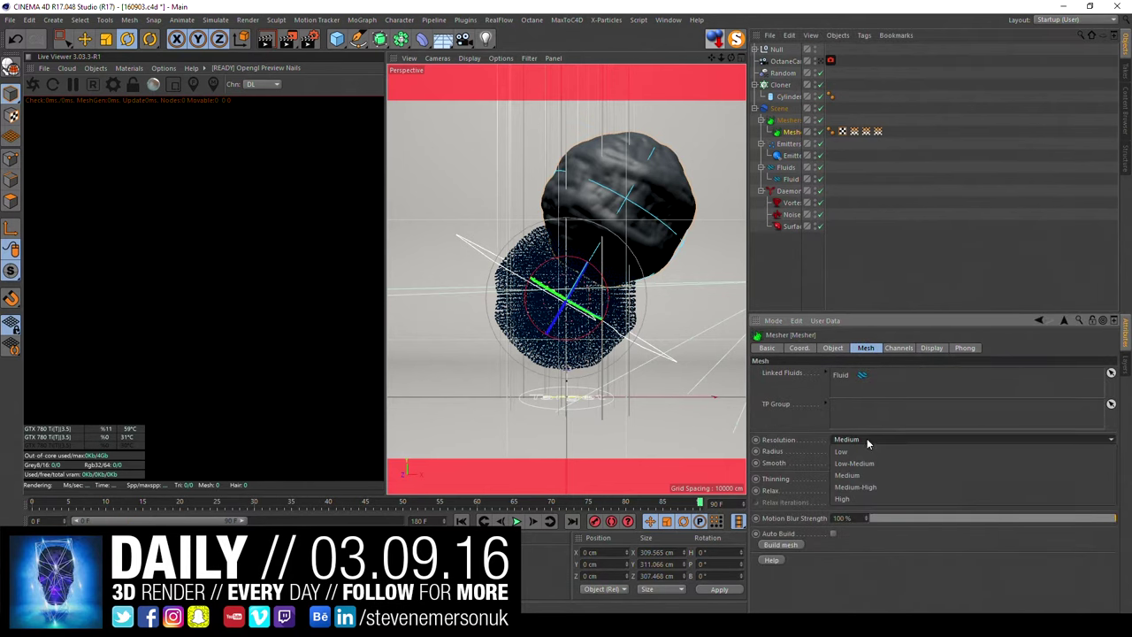
{"action": "left_click", "coordinate": [852, 487]}
{"action": "left_click", "coordinate": [837, 267]}
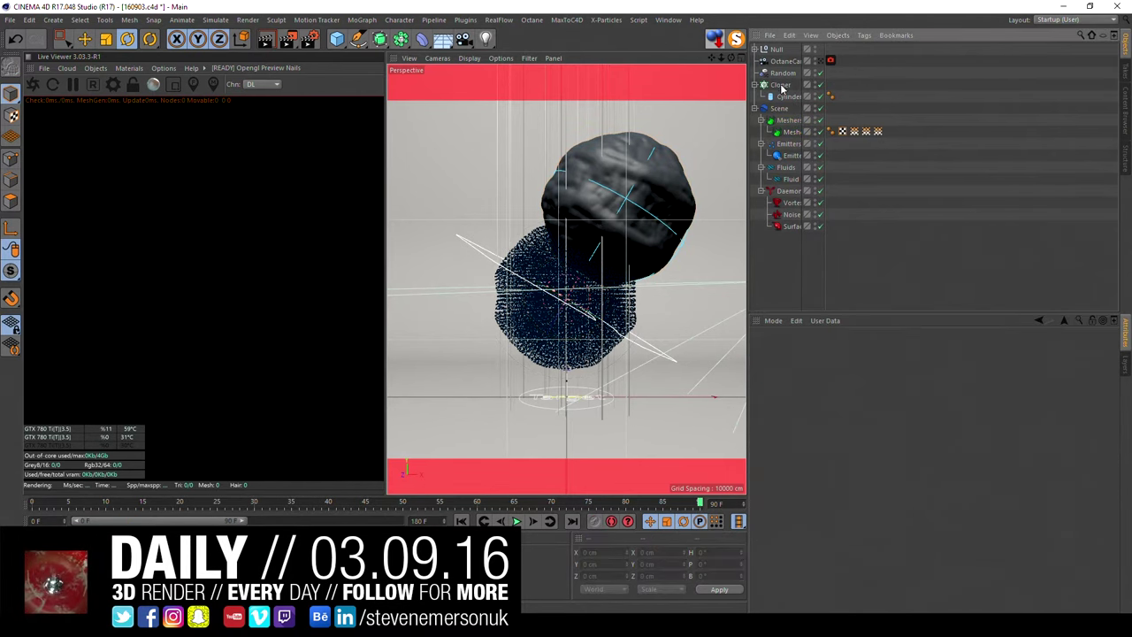
{"action": "left_click", "coordinate": [780, 84]}
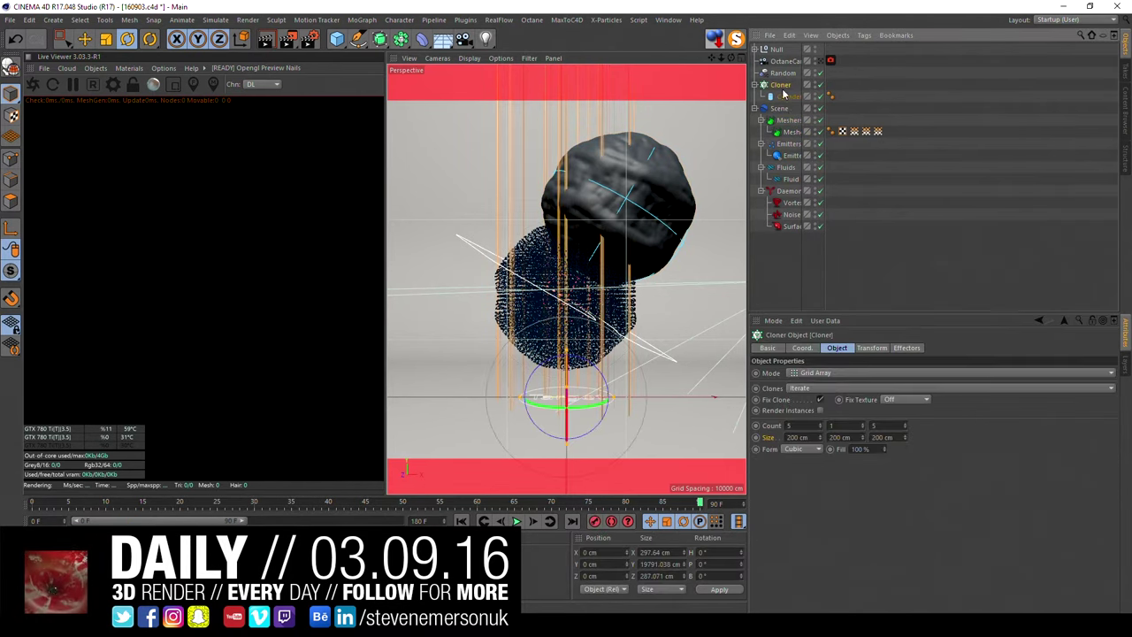
Step: Tilt the Cloner's sticks to a 45° bank rotation
{"action": "left_click", "coordinate": [802, 348]}
{"action": "left_click_drag", "start_coordinate": [954, 373], "coordinate": [954, 402]}
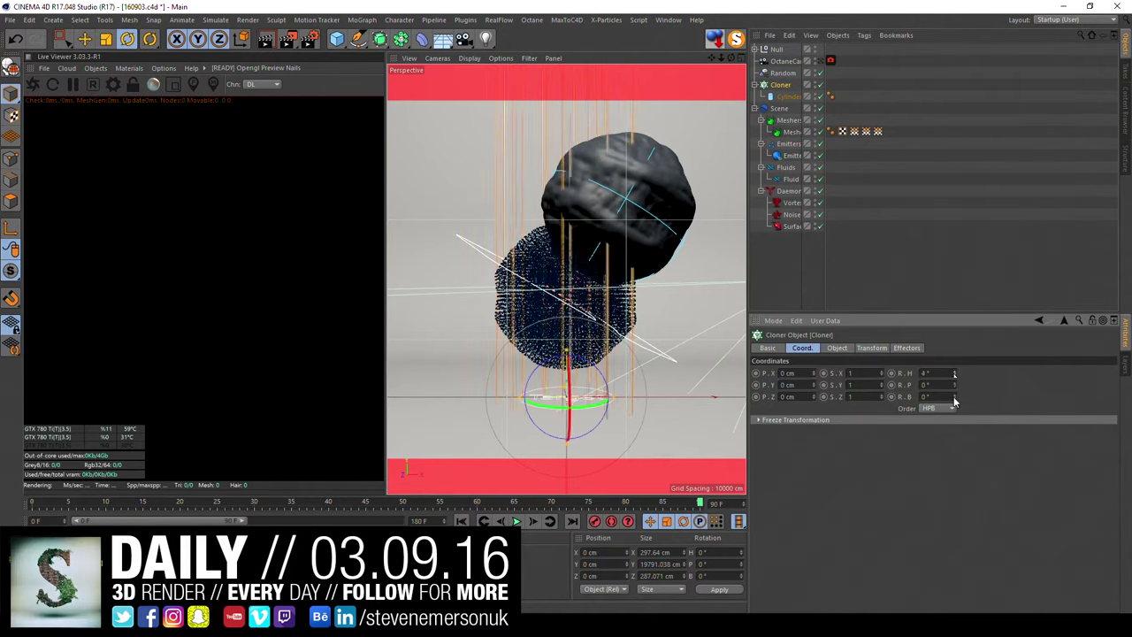
{"action": "key", "text": "ctrl+z"}
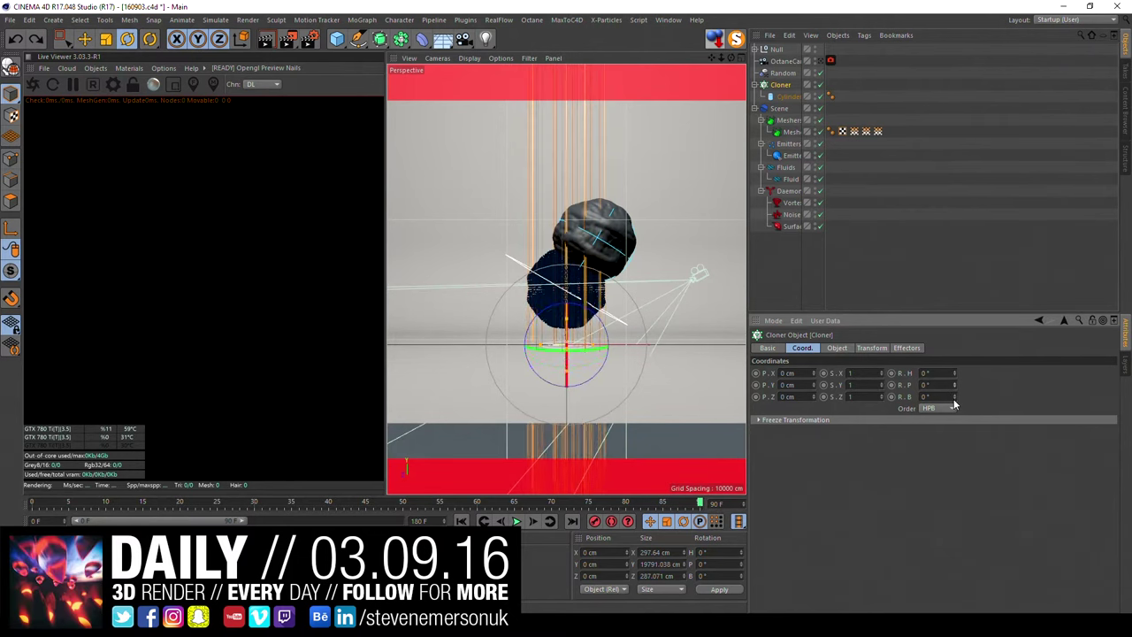
{"action": "mouse_move", "coordinate": [954, 385]}
{"action": "left_mouse_down"}
{"action": "mouse_move", "coordinate": [954, 363]}
{"action": "mouse_move", "coordinate": [954, 396]}
{"action": "left_mouse_up"}
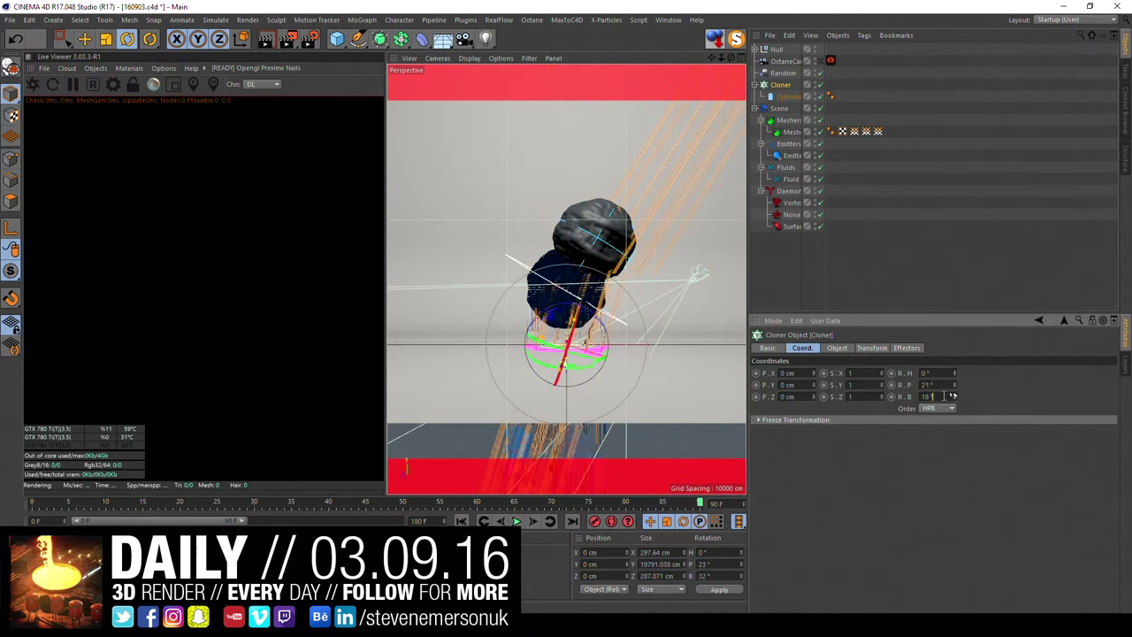
{"action": "key", "text": "ctrl+z"}
{"action": "type", "text": "45"}
{"action": "key", "text": "Return"}
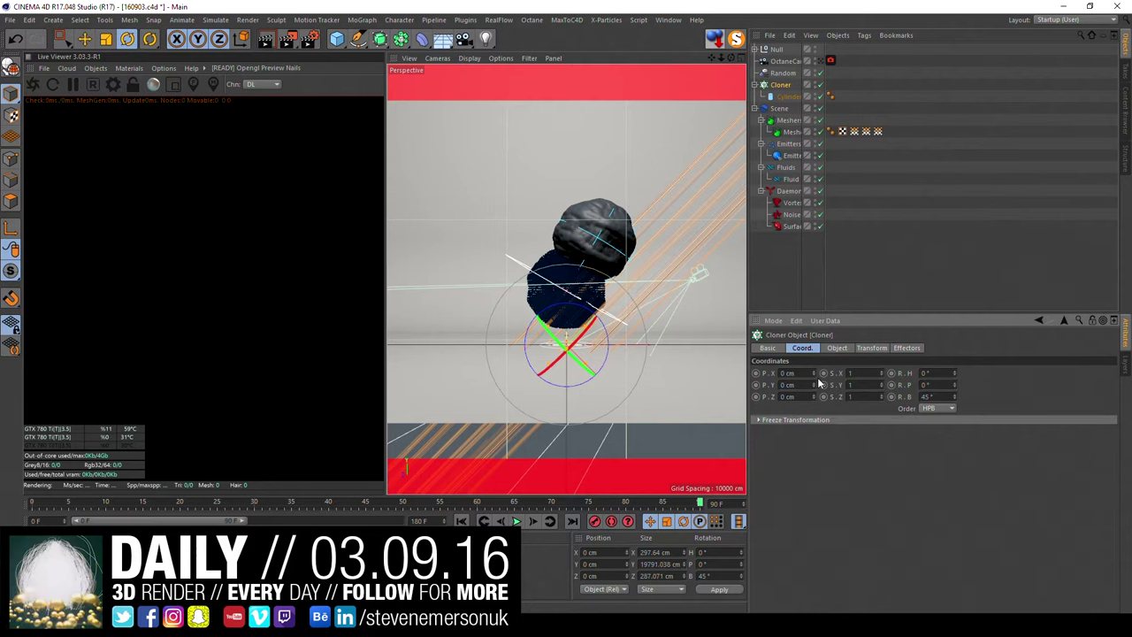
{"action": "left_click", "coordinate": [848, 250]}
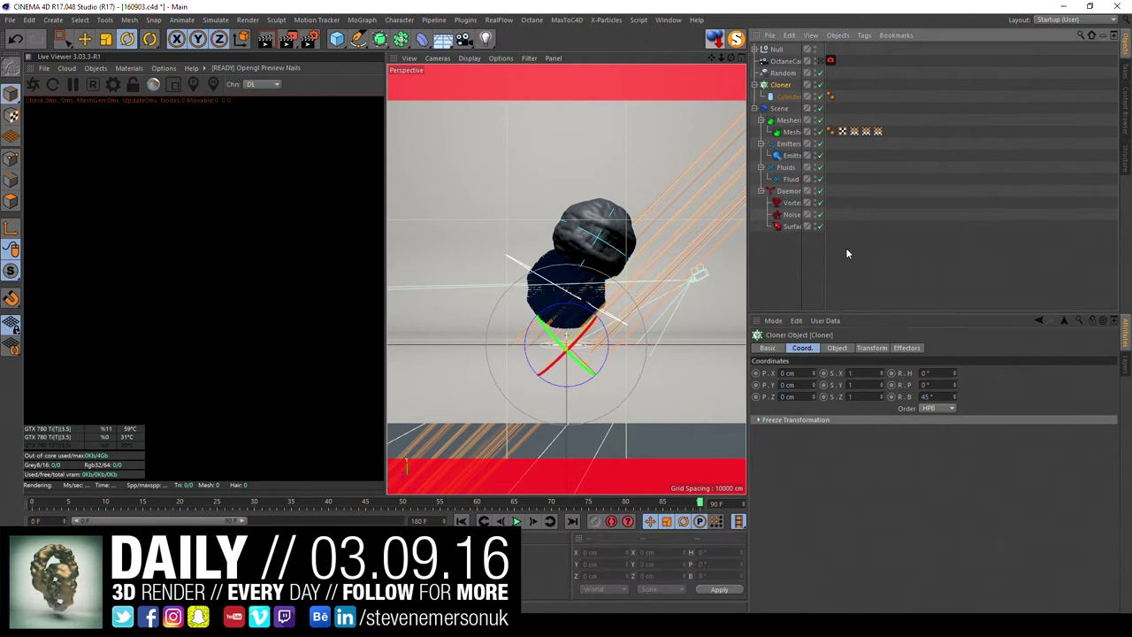
Step: Set the cloned Cylinder height to 2000 cm
{"action": "left_click", "coordinate": [787, 97]}
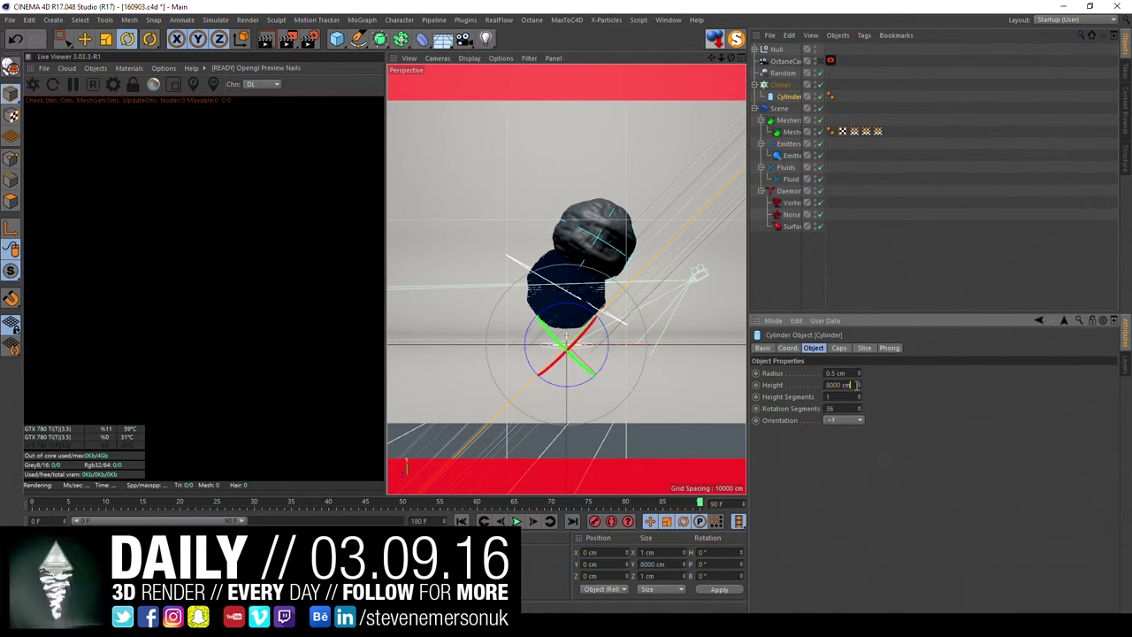
{"action": "left_click_drag", "start_coordinate": [854, 385], "coordinate": [741, 382]}
{"action": "type", "text": "00"}
{"action": "key", "text": "Return"}
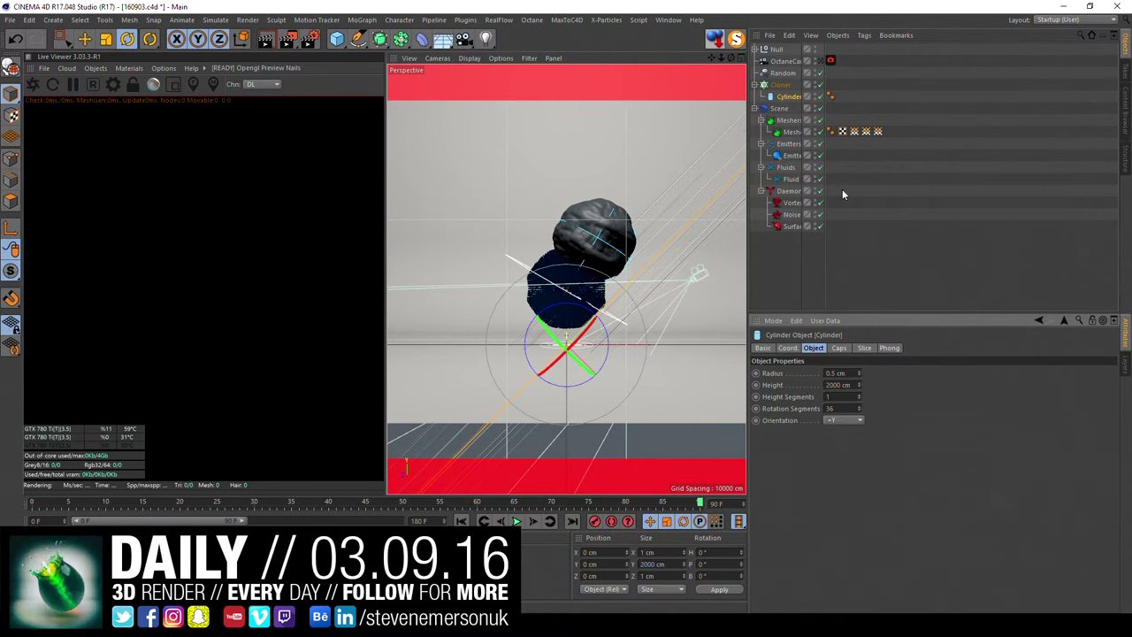
Step: Set the top Null's Y position to 0 cm
{"action": "left_click", "coordinate": [770, 51]}
{"action": "left_click", "coordinate": [787, 348]}
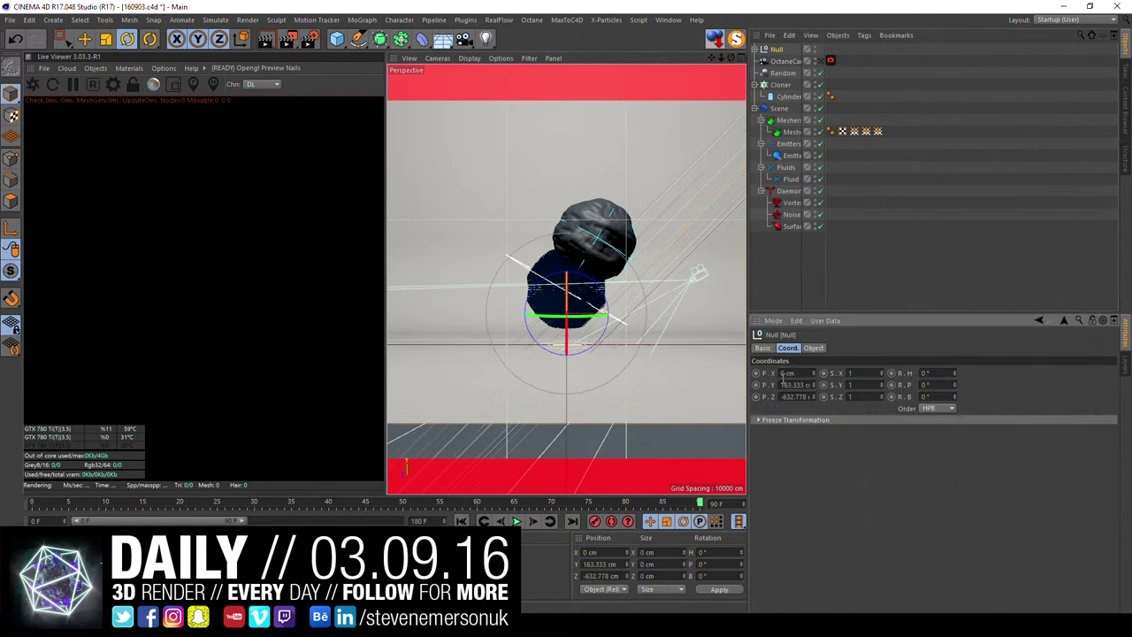
{"action": "left_click", "coordinate": [794, 385]}
{"action": "type", "text": "0"}
{"action": "key", "text": "Return"}
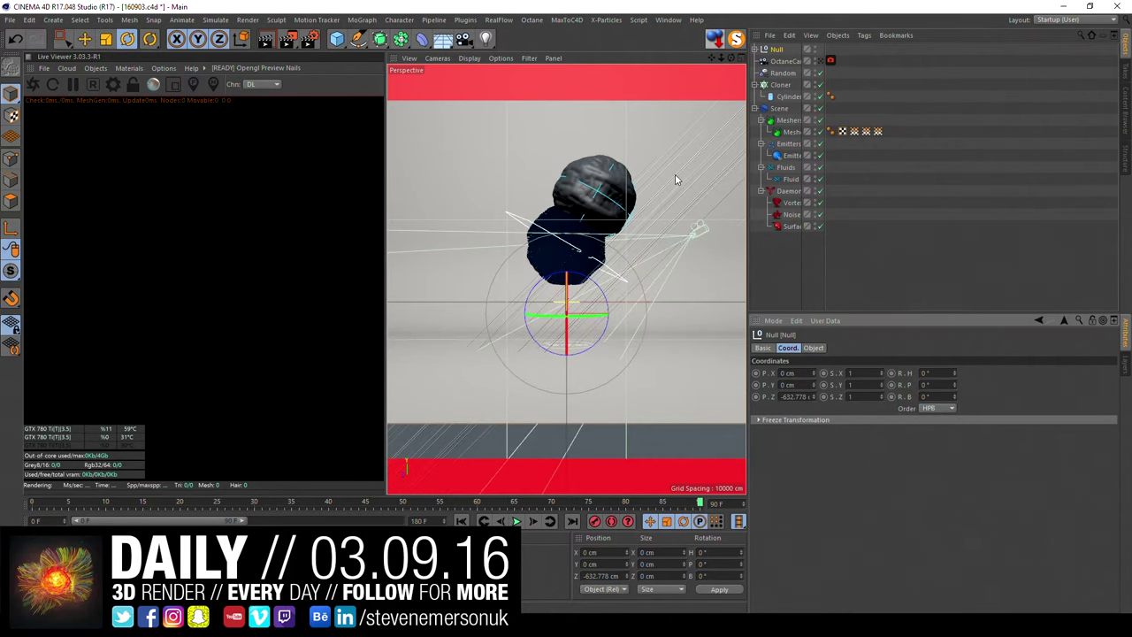
{"action": "key", "text": "ctrl+shift+a"}
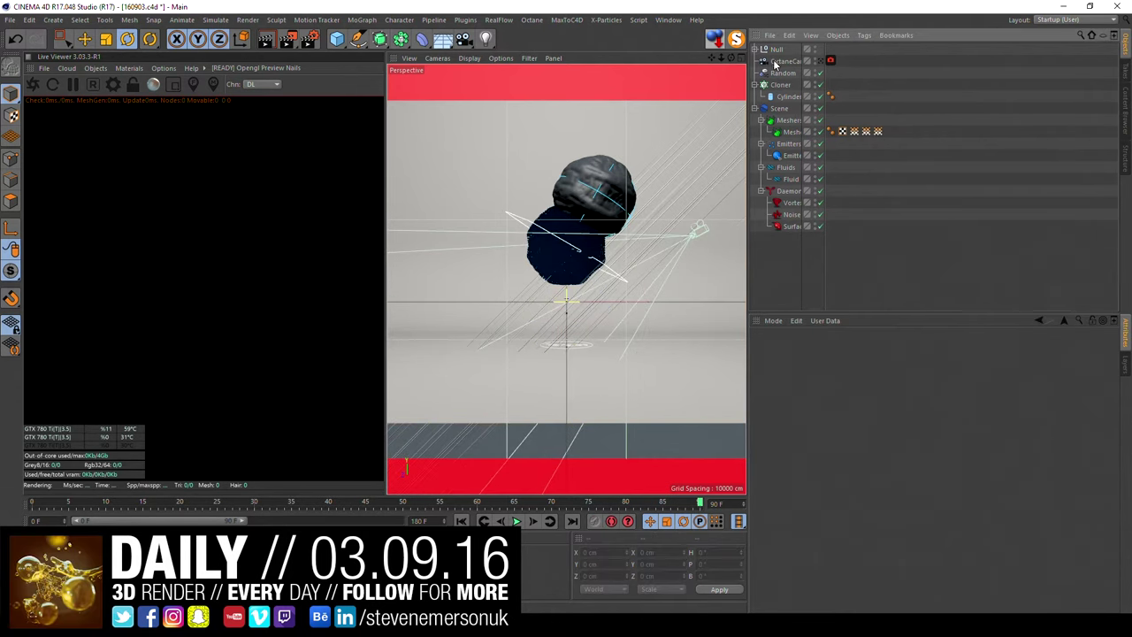
Step: Lower the TP_C_Studio backdrop to a Y position of about -497 cm
{"action": "left_click", "coordinate": [758, 55]}
{"action": "left_click", "coordinate": [782, 85]}
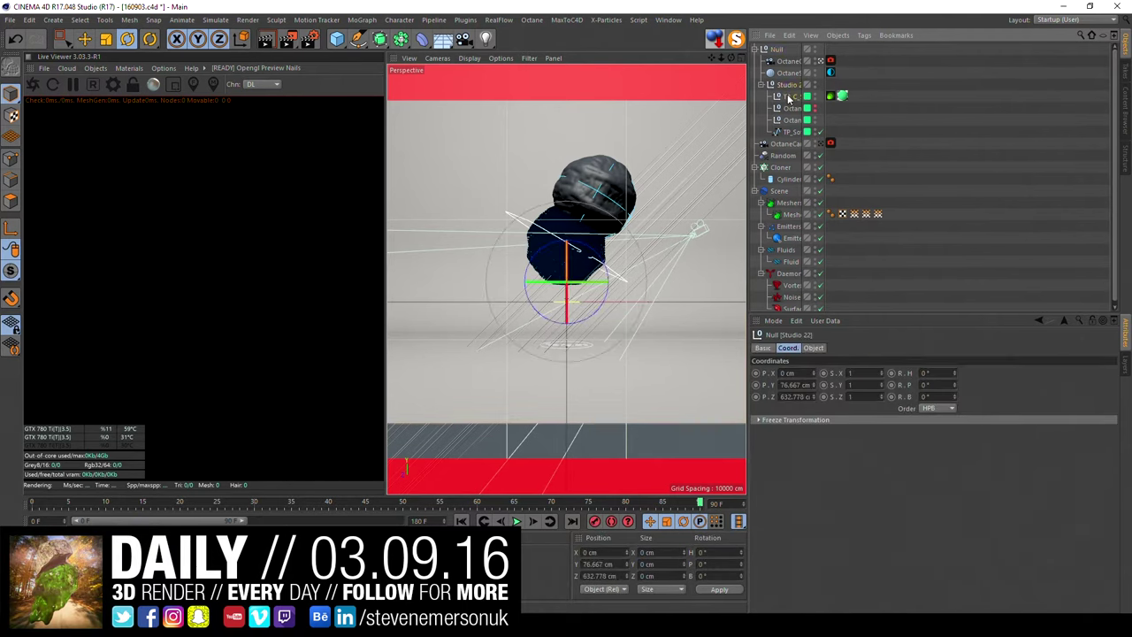
{"action": "left_click_drag", "start_coordinate": [820, 101], "coordinate": [881, 101]}
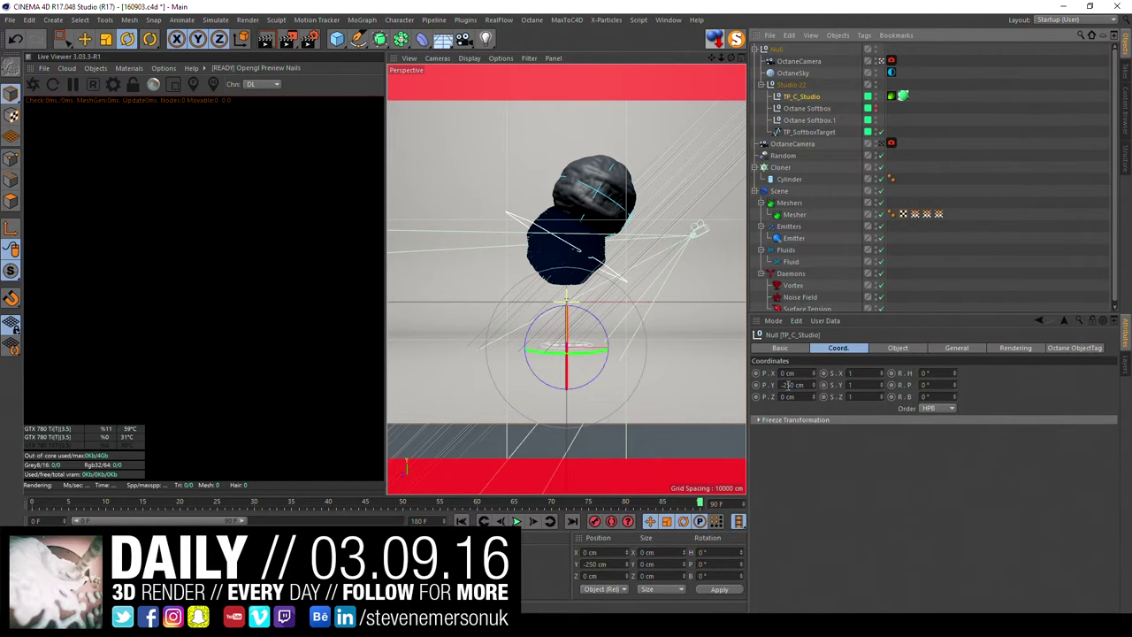
{"action": "left_click_drag", "start_coordinate": [781, 384], "coordinate": [847, 388]}
{"action": "type", "text": "0"}
{"action": "key", "text": "Return"}
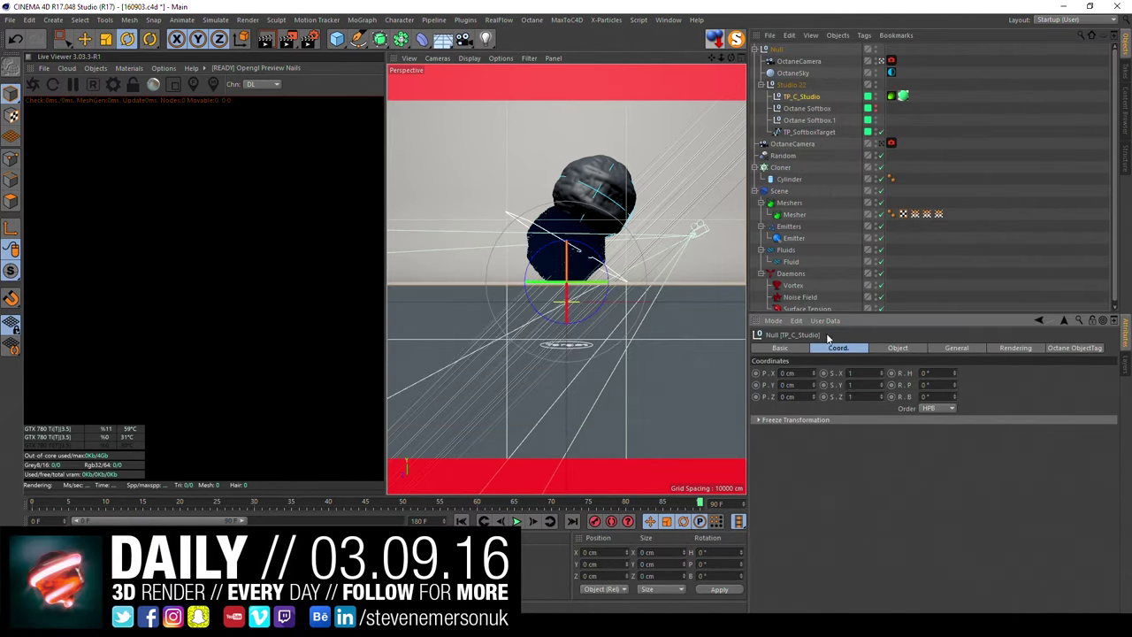
{"action": "key", "text": "ctrl+z"}
{"action": "left_click_drag", "start_coordinate": [815, 389], "coordinate": [795, 389]}
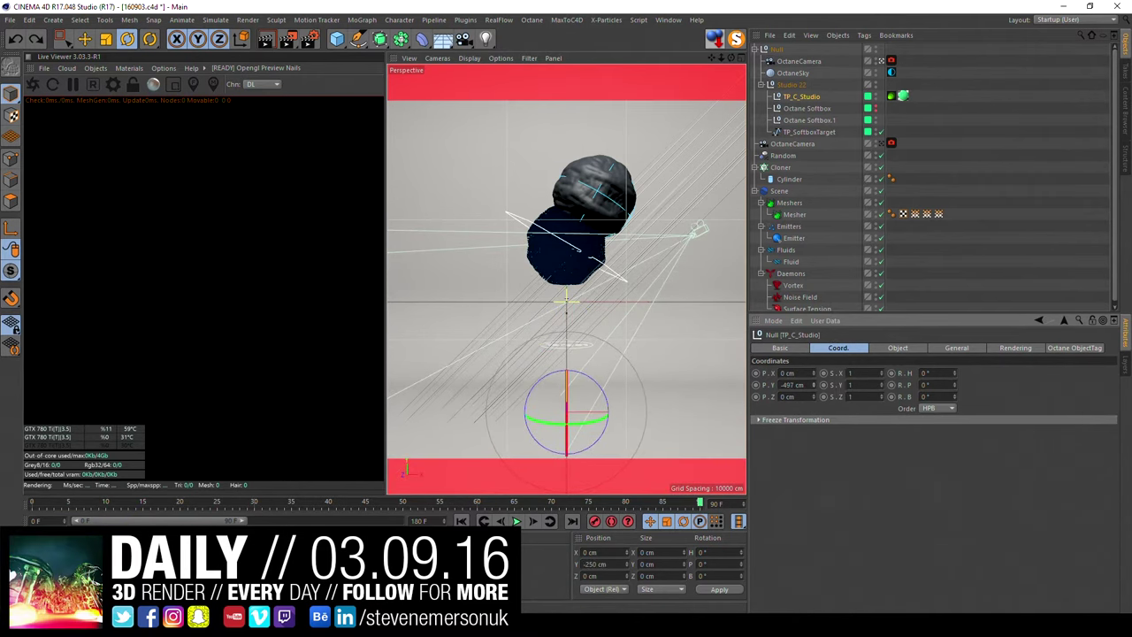
{"action": "left_click", "coordinate": [973, 135]}
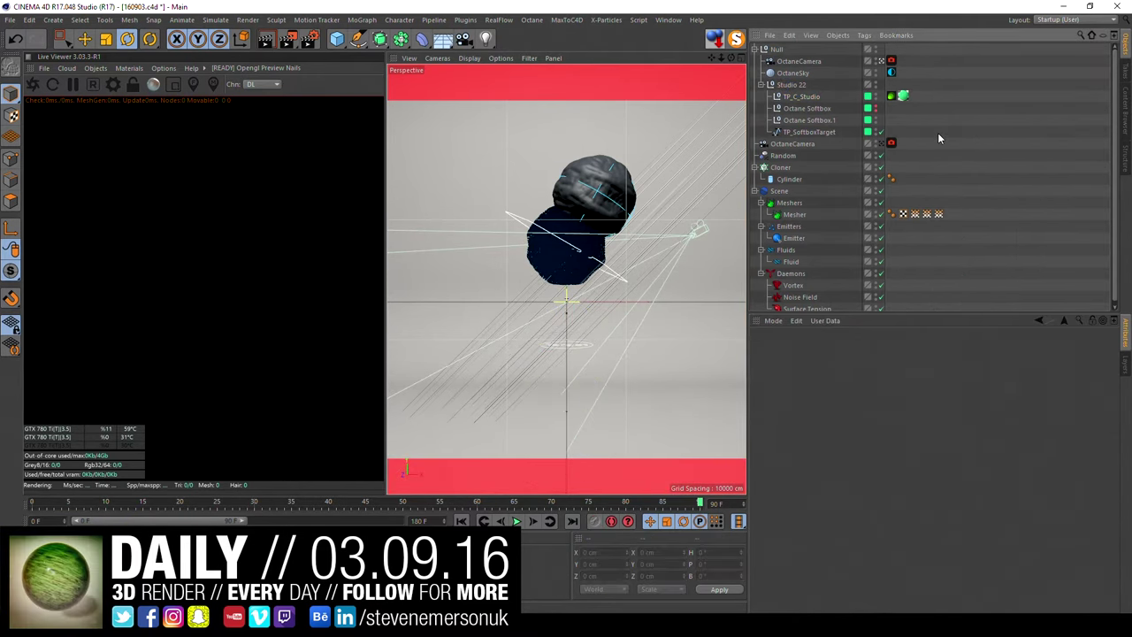
{"action": "left_click", "coordinate": [782, 191]}
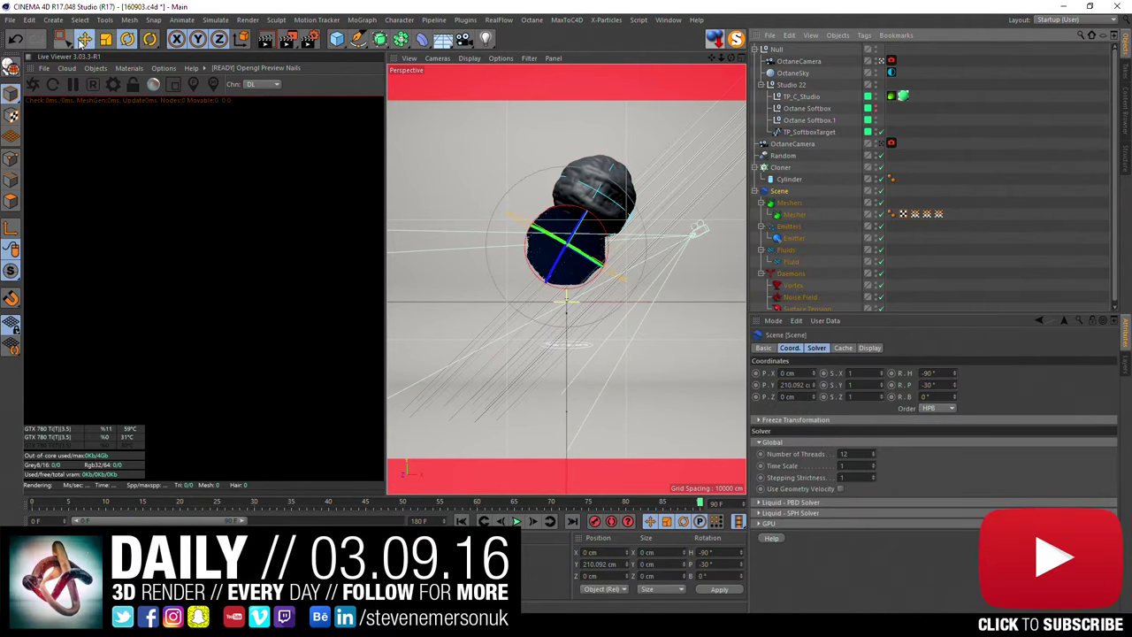
Step: Slide the RealFlow scene to the right along X with the Move tool
{"action": "left_click", "coordinate": [83, 40]}
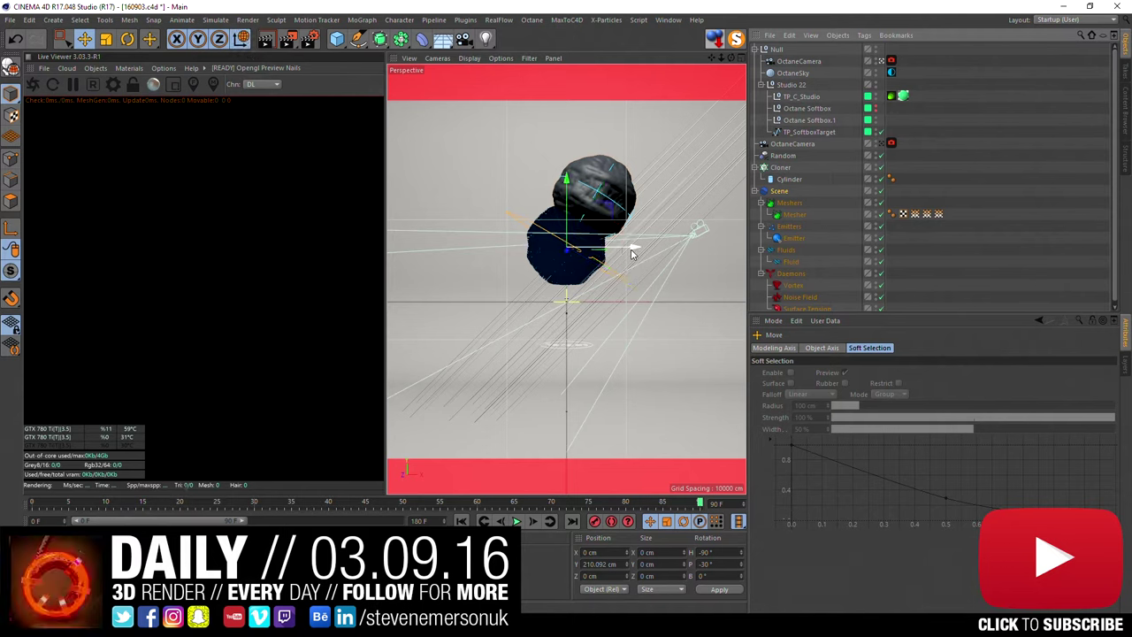
{"action": "left_click_drag", "start_coordinate": [631, 254], "coordinate": [698, 254]}
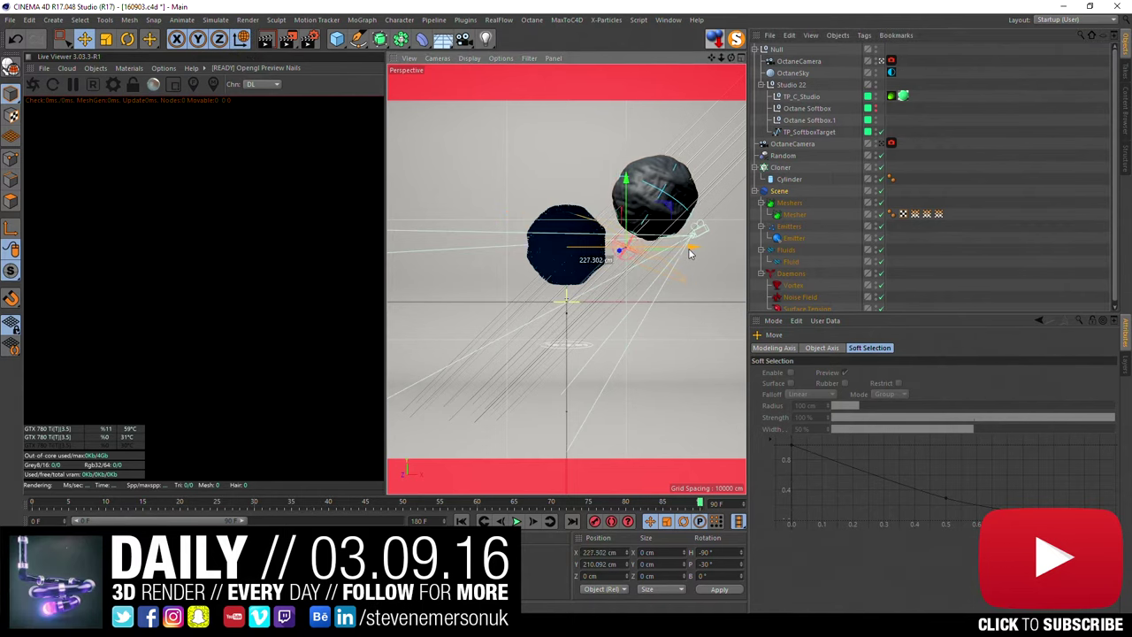
{"action": "left_click", "coordinate": [991, 144]}
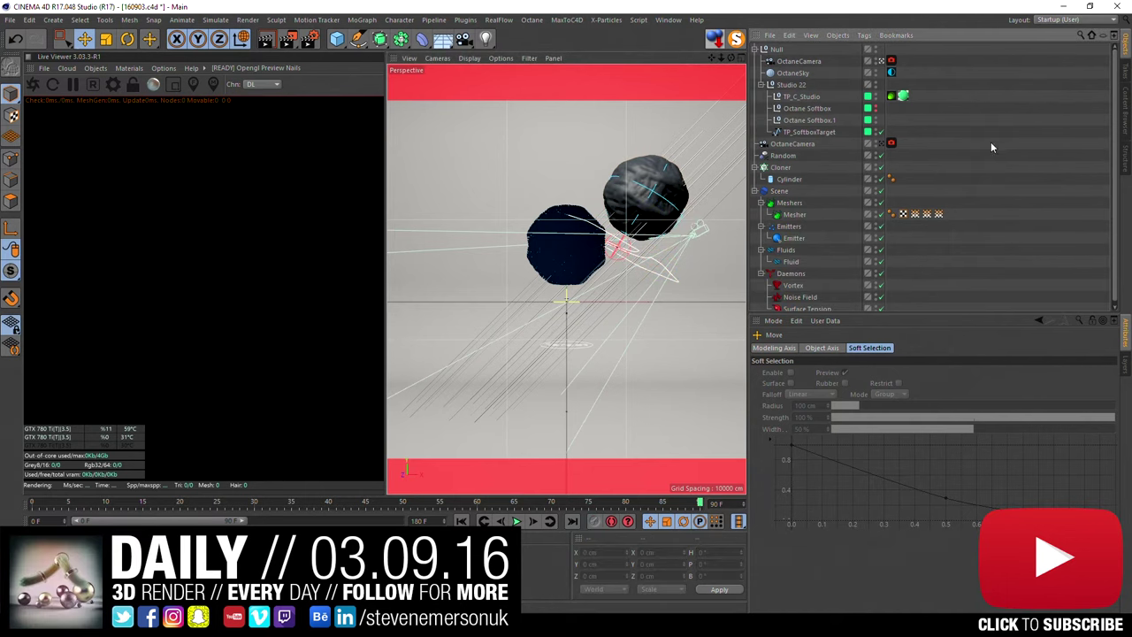
Step: Set the fluid Emitter's width to 800 cm and drag it lower toward the blob
{"action": "left_click", "coordinate": [794, 238]}
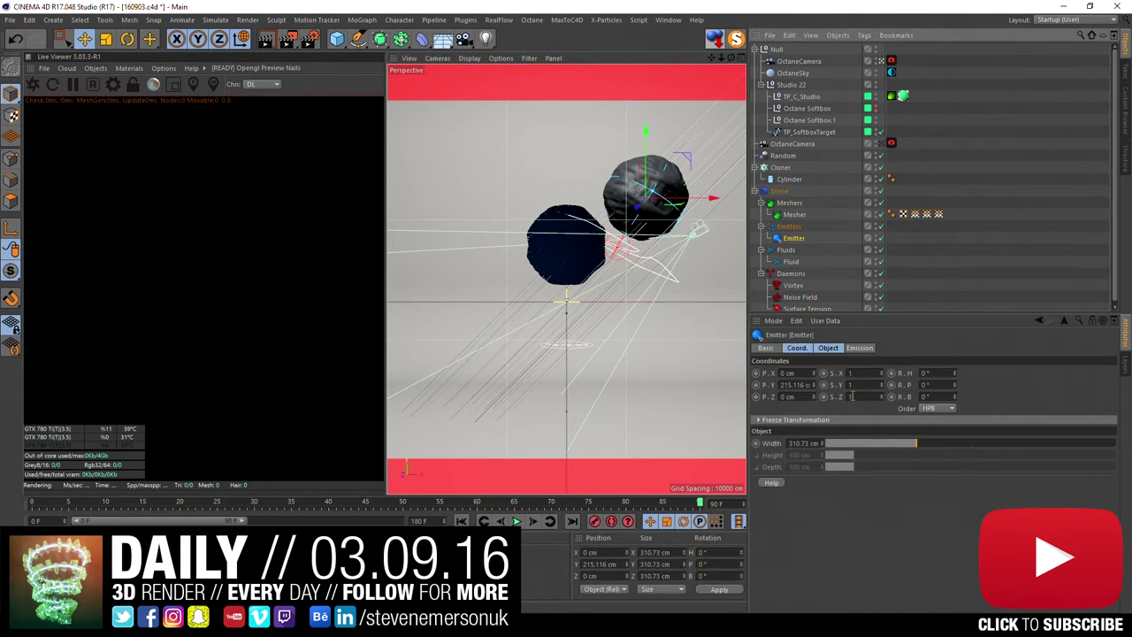
{"action": "left_click", "coordinate": [818, 351]}
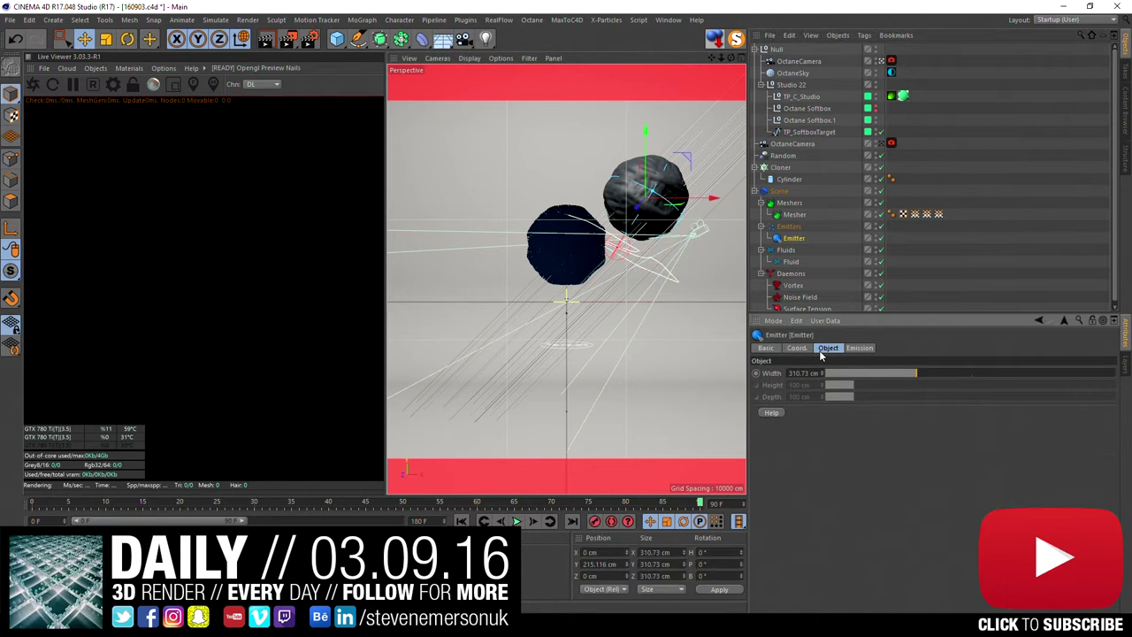
{"action": "double_click", "coordinate": [813, 373]}
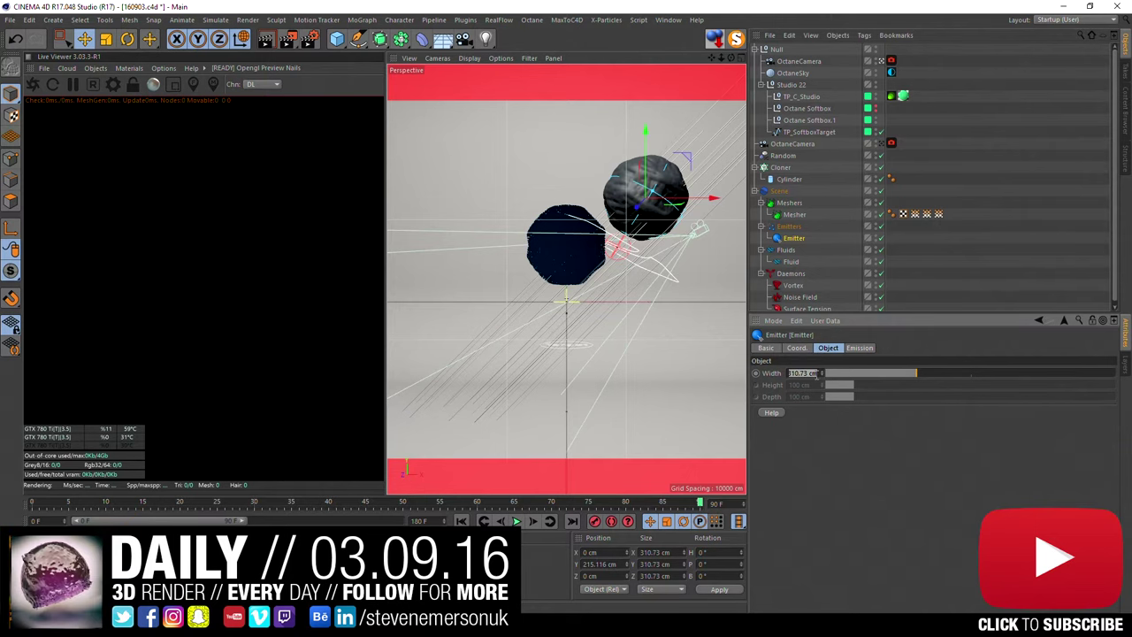
{"action": "type", "text": "5000"}
{"action": "key", "text": "Return"}
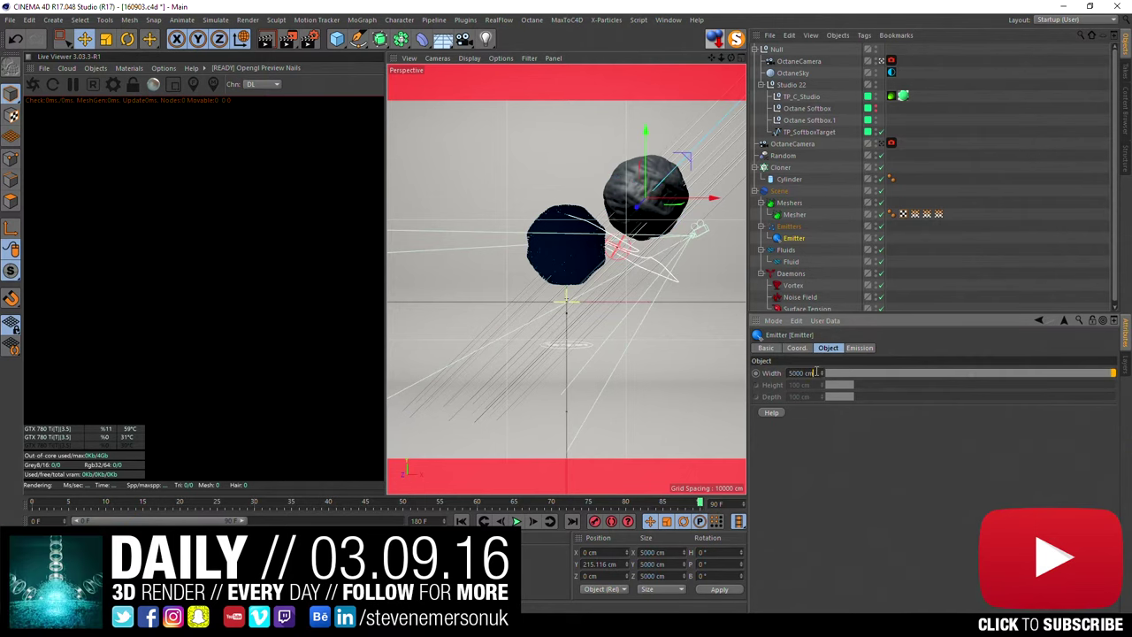
{"action": "double_click", "coordinate": [816, 373]}
{"action": "type", "text": "500"}
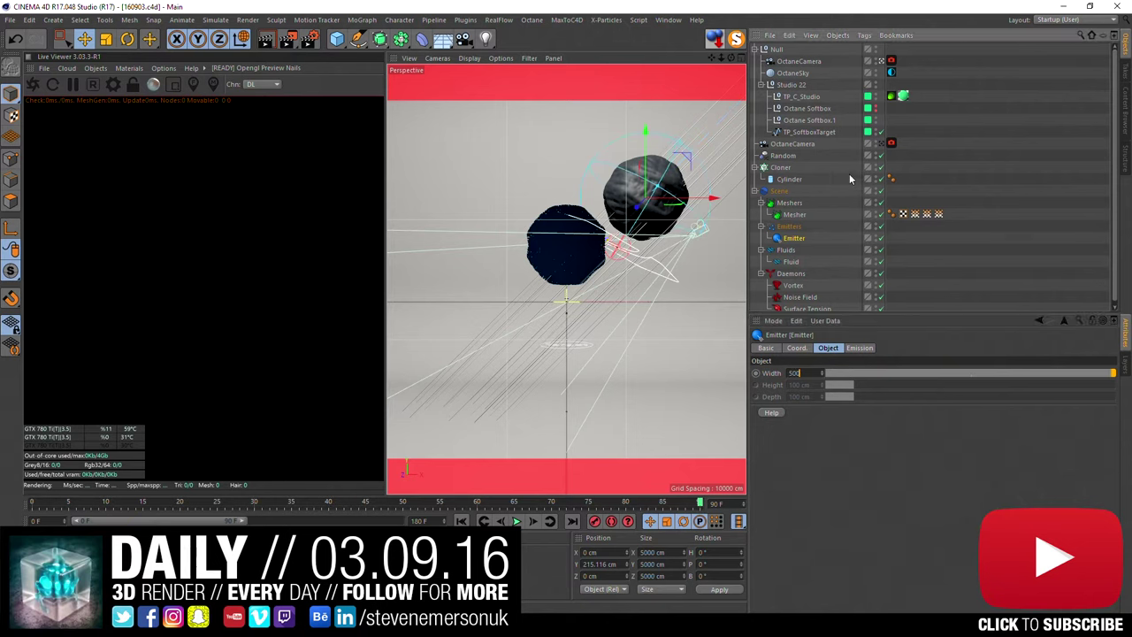
{"action": "key", "text": "Return"}
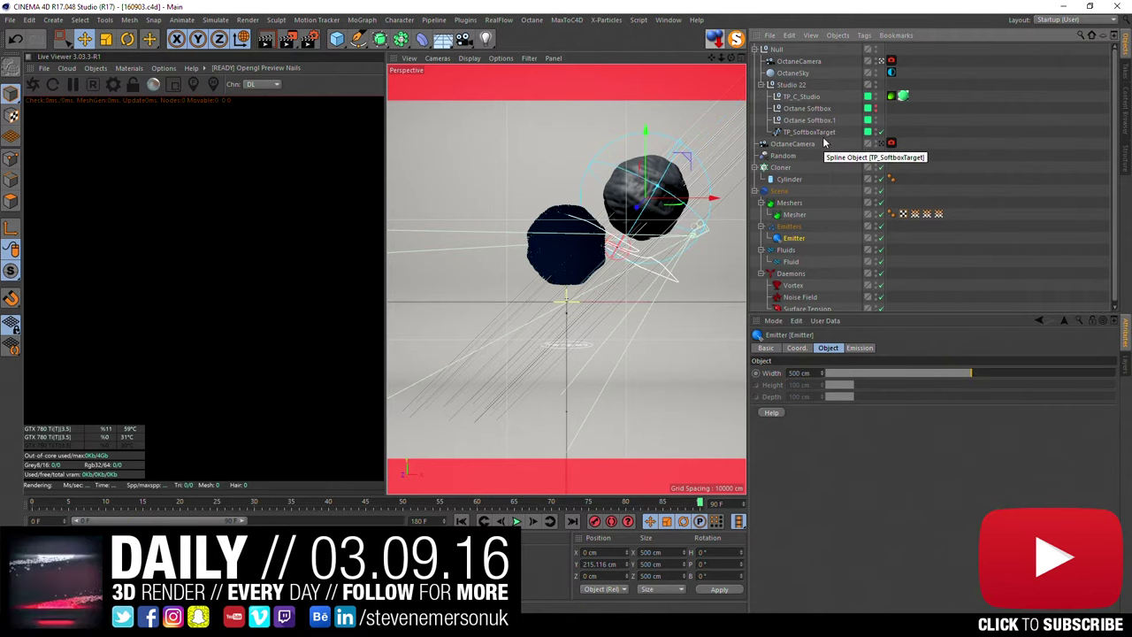
{"action": "left_click", "coordinate": [808, 374]}
{"action": "type", "text": "800"}
{"action": "key", "text": "Return"}
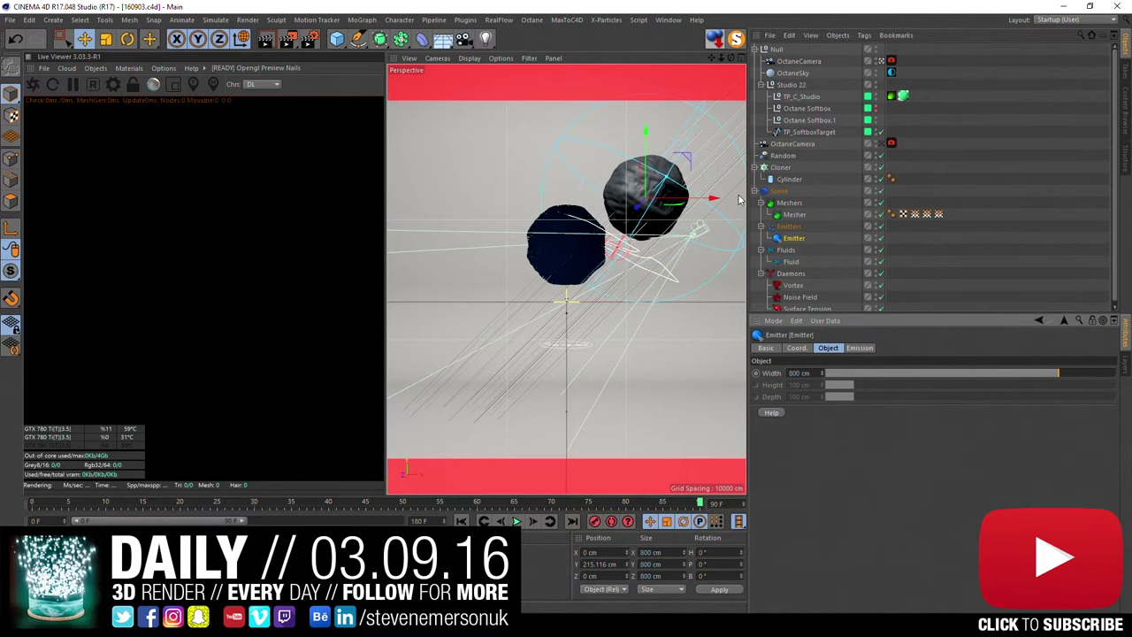
{"action": "left_click_drag", "start_coordinate": [677, 168], "coordinate": [670, 183]}
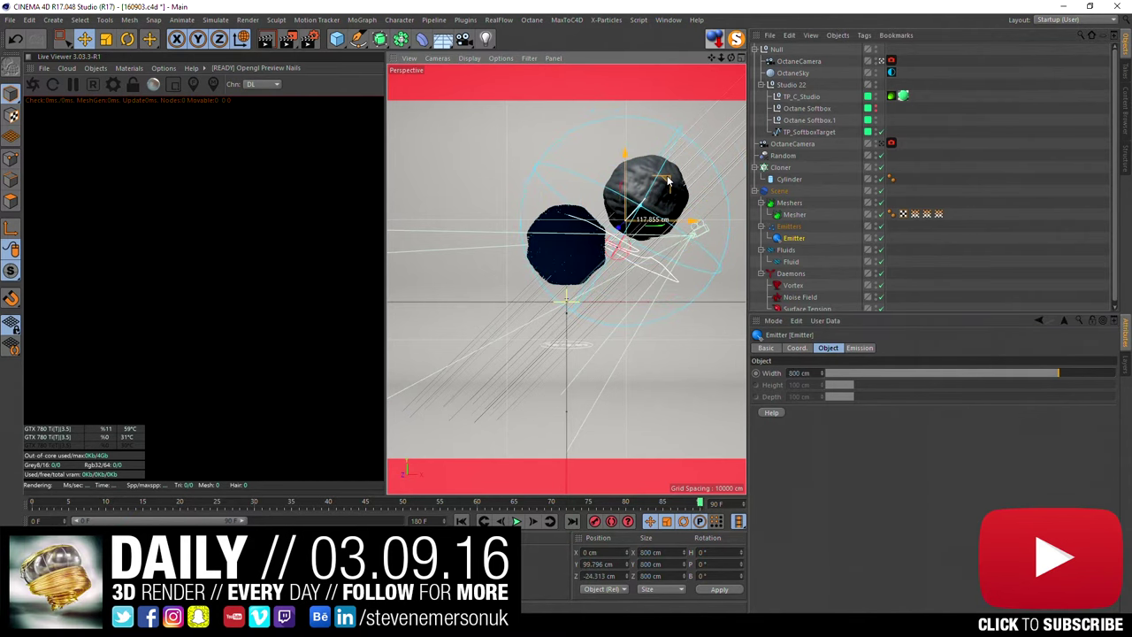
{"action": "left_click", "coordinate": [741, 173]}
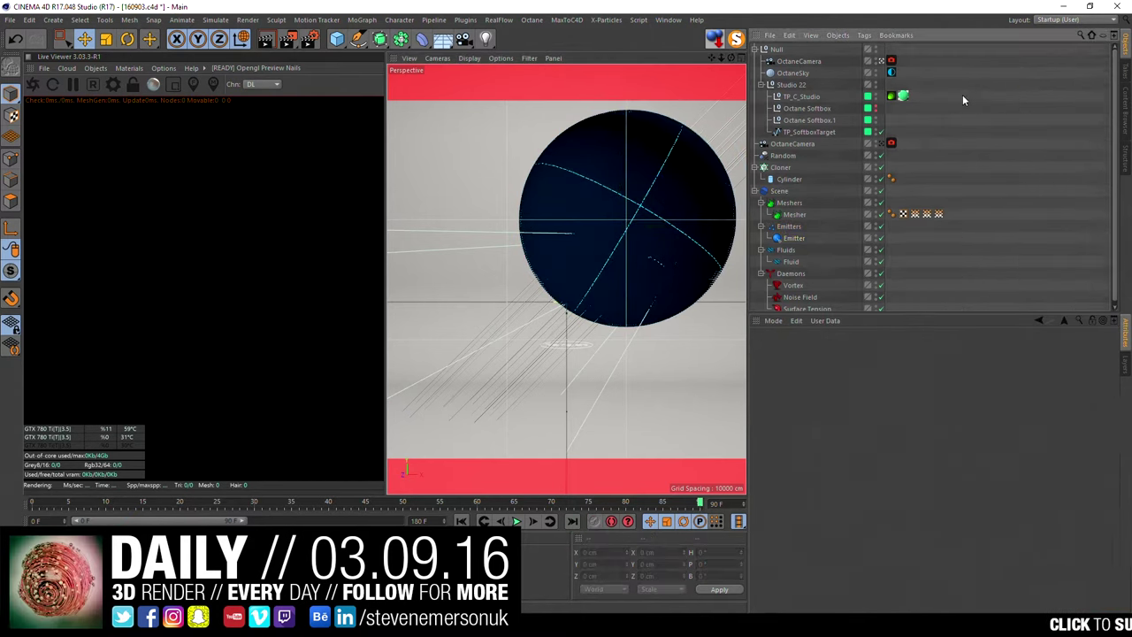
Step: Run Cache Simulation on the RealFlow Scene, then stop the build at 1%
{"action": "left_click", "coordinate": [778, 191]}
{"action": "left_click", "coordinate": [843, 347]}
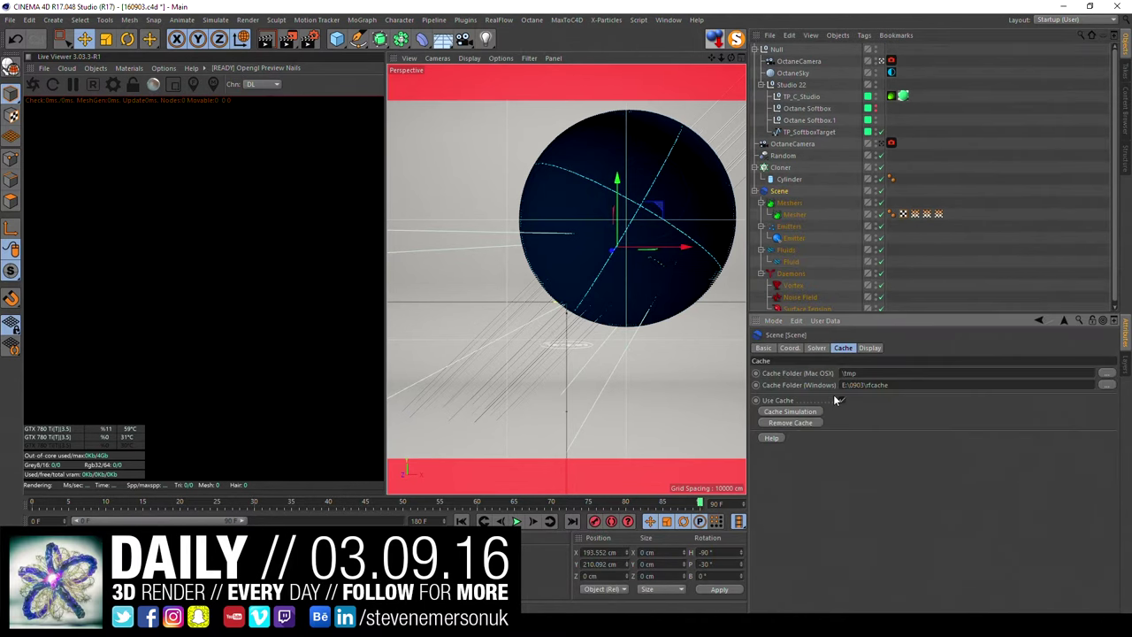
{"action": "left_click", "coordinate": [791, 412]}
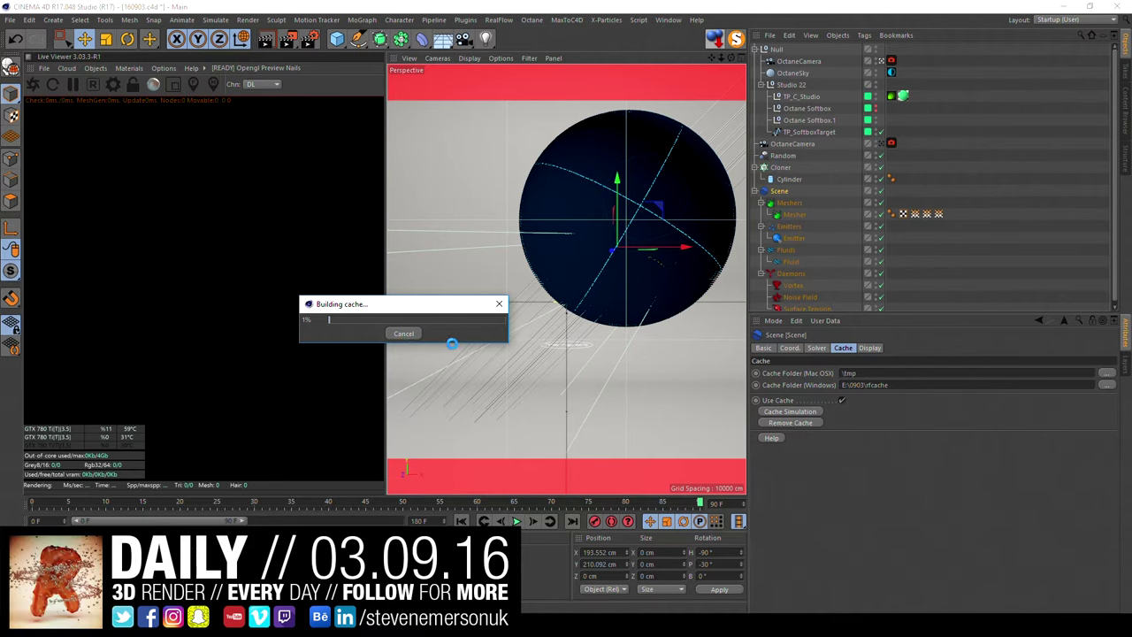
{"action": "key", "text": "Escape"}
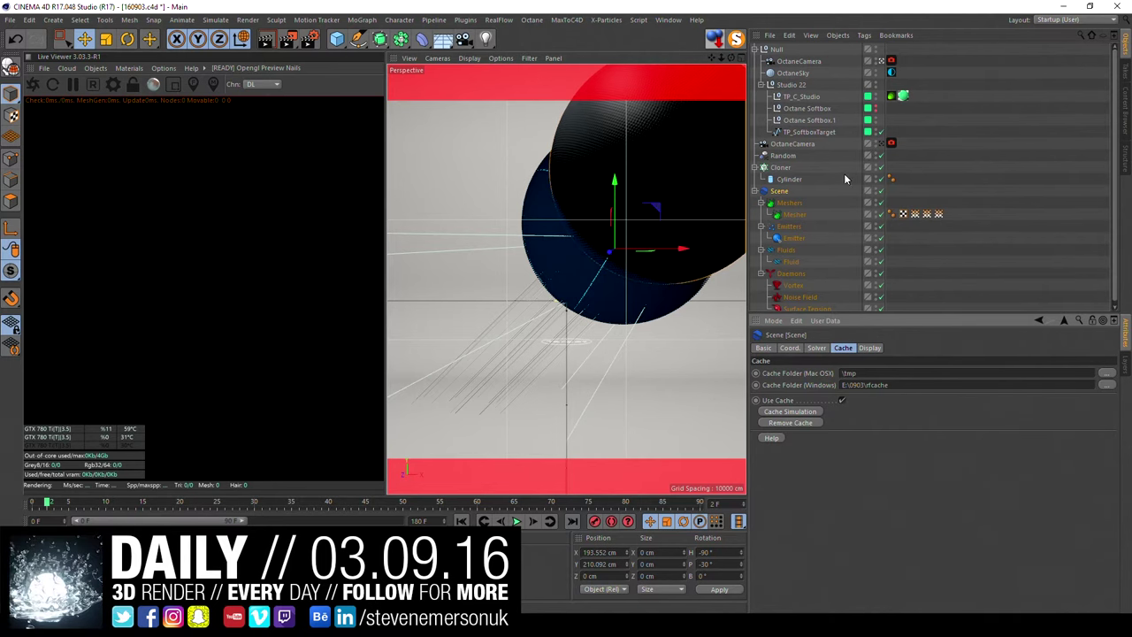
Step: Zero the RealFlow Scene's heading, pitch, X and Y coordinates
{"action": "left_click", "coordinate": [796, 349]}
{"action": "double_click", "coordinate": [928, 372]}
{"action": "type", "text": "0"}
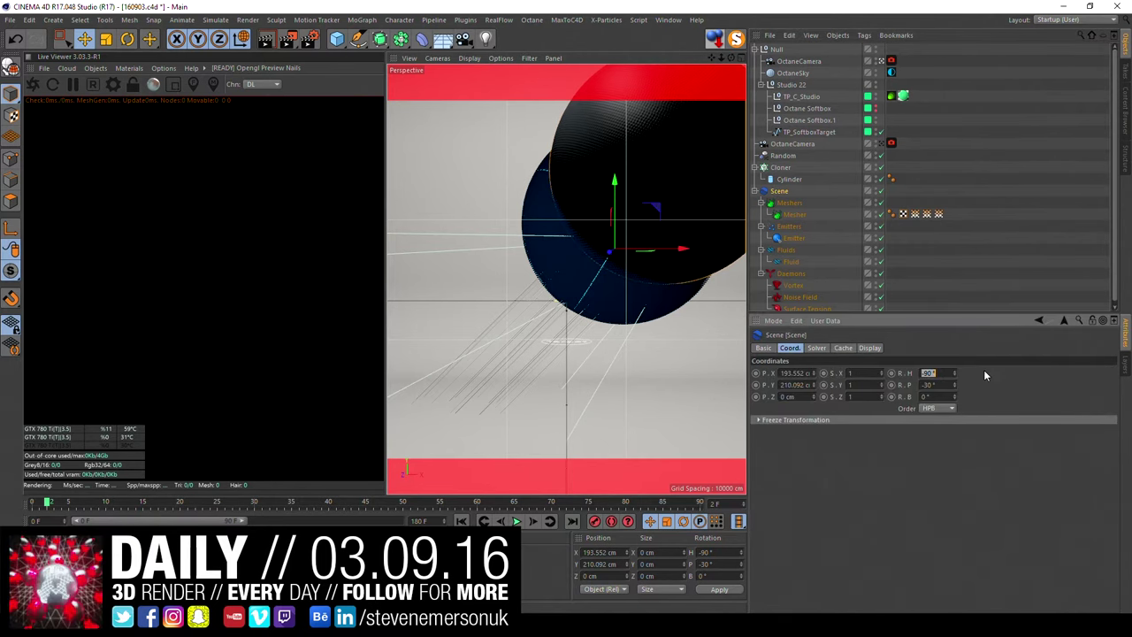
{"action": "key", "text": "Tab"}
{"action": "type", "text": "0"}
{"action": "key", "text": "Return"}
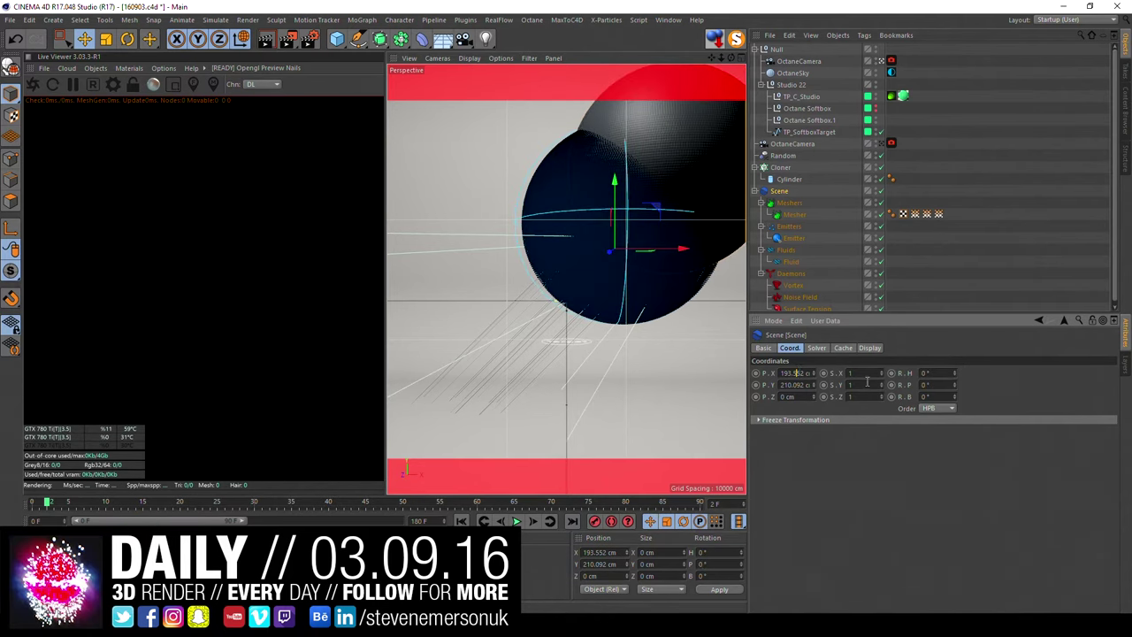
{"action": "double_click", "coordinate": [799, 372]}
{"action": "type", "text": "0"}
{"action": "key", "text": "Tab"}
{"action": "type", "text": "0"}
{"action": "key", "text": "Return"}
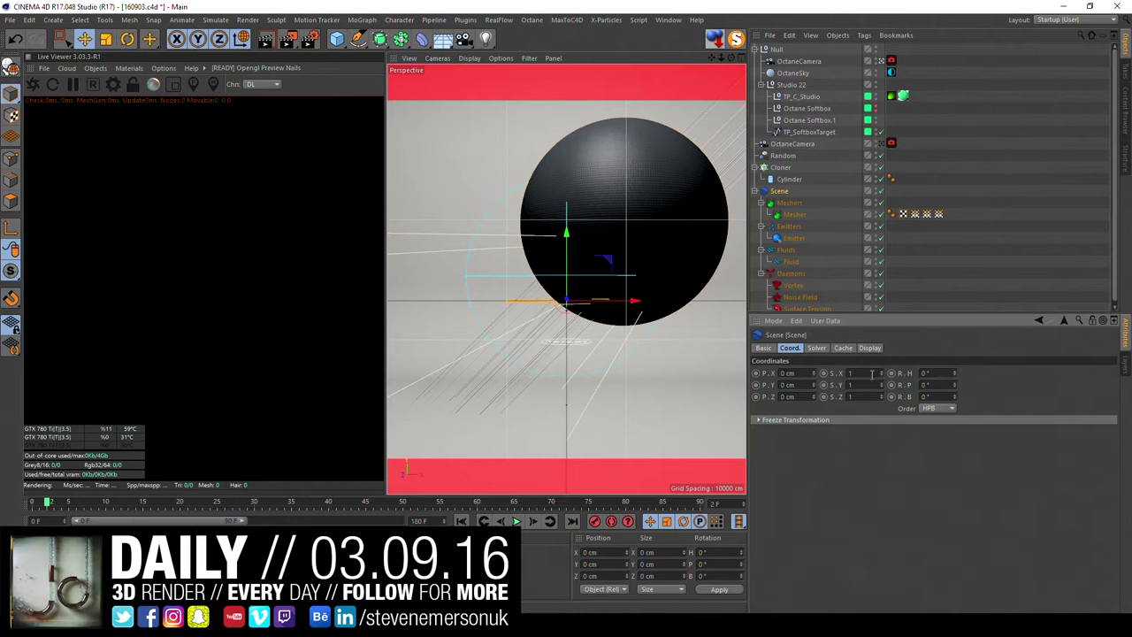
Step: Set the Emitter's Y position to 0 cm
{"action": "left_click", "coordinate": [788, 204]}
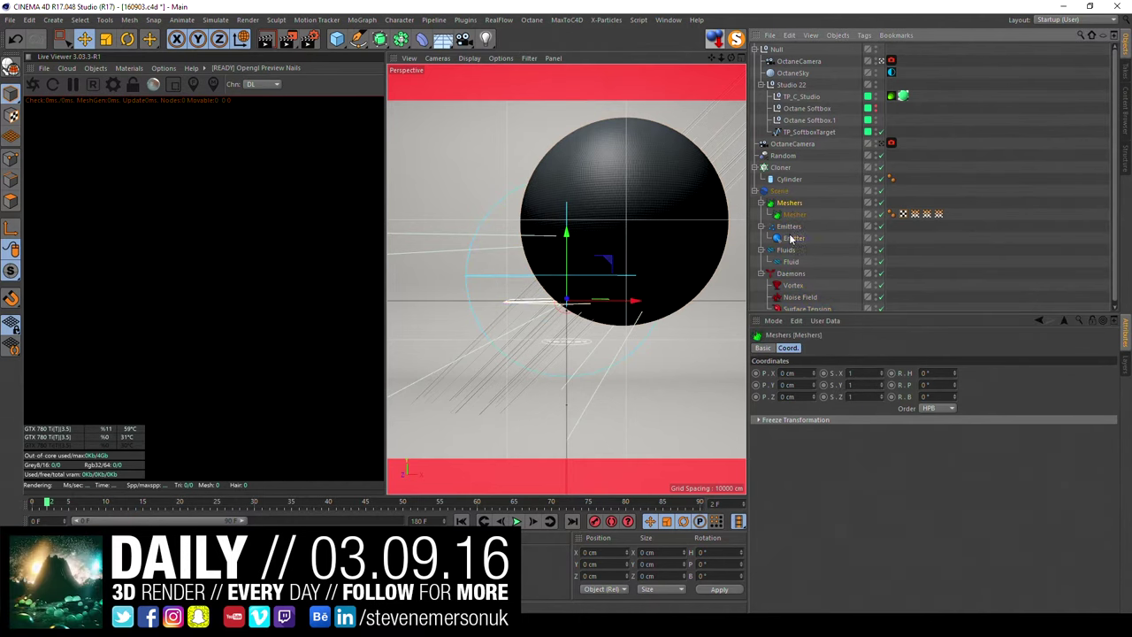
{"action": "left_click", "coordinate": [793, 238]}
{"action": "double_click", "coordinate": [791, 384]}
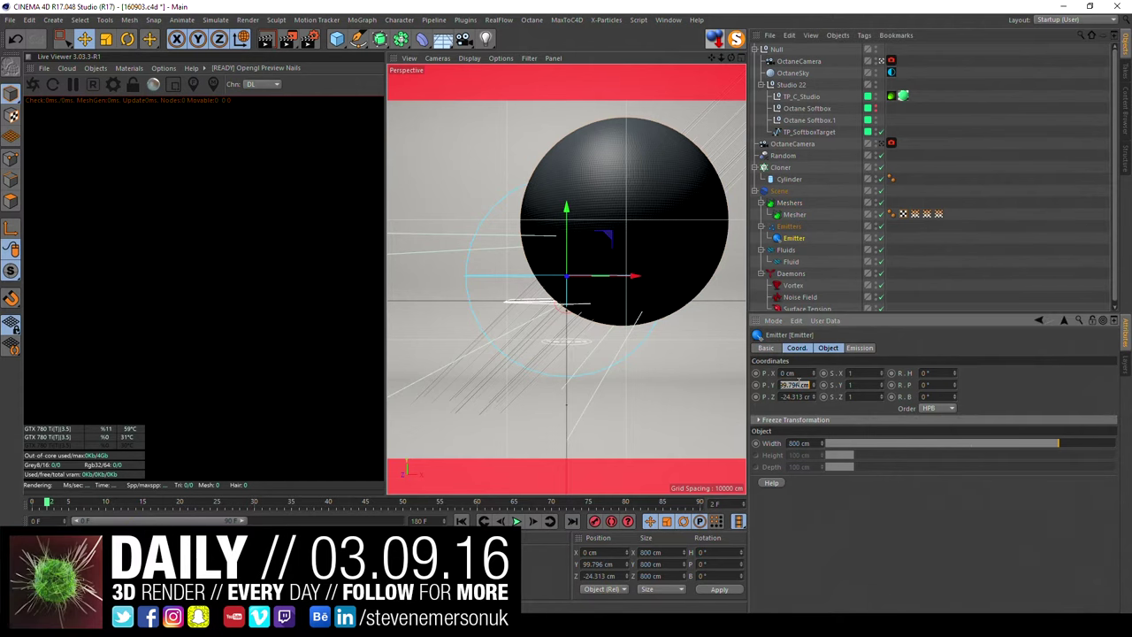
{"action": "type", "text": "0"}
{"action": "key", "text": "Return"}
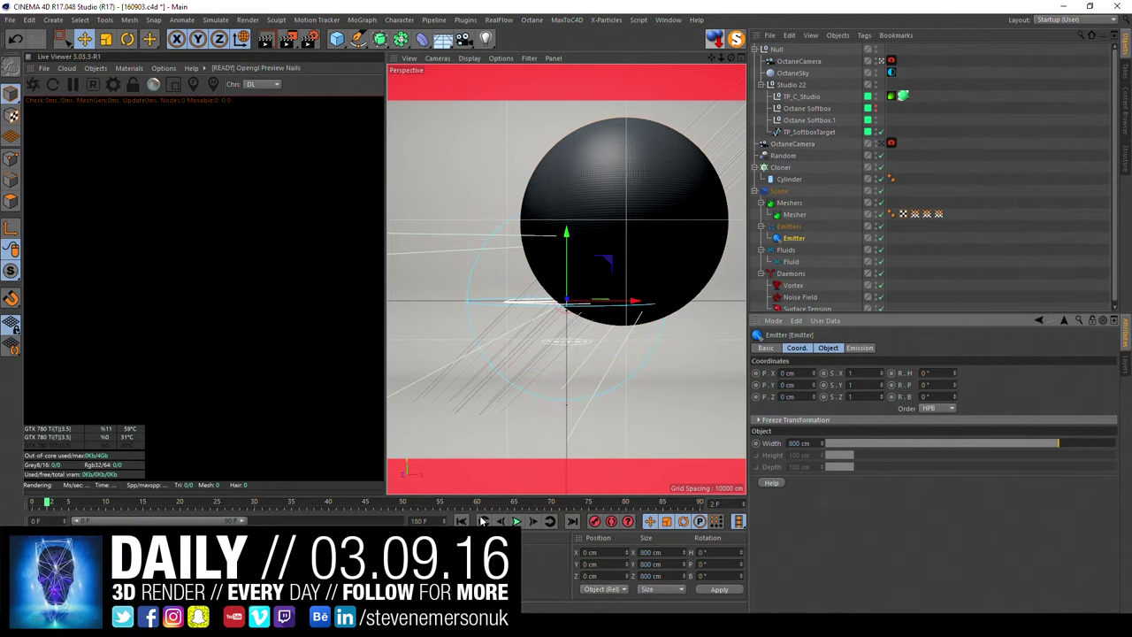
Step: Return to frame 0 and set the timeline end frame to 90
{"action": "left_click", "coordinate": [460, 521]}
{"action": "double_click", "coordinate": [420, 521]}
{"action": "type", "text": "90"}
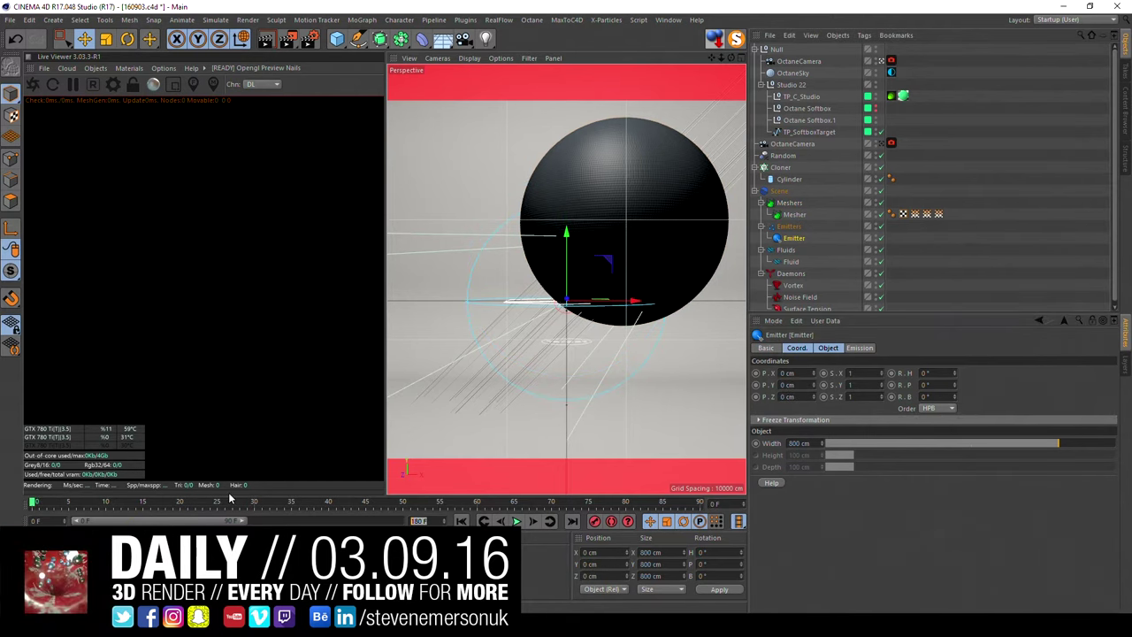
{"action": "key", "text": "Return"}
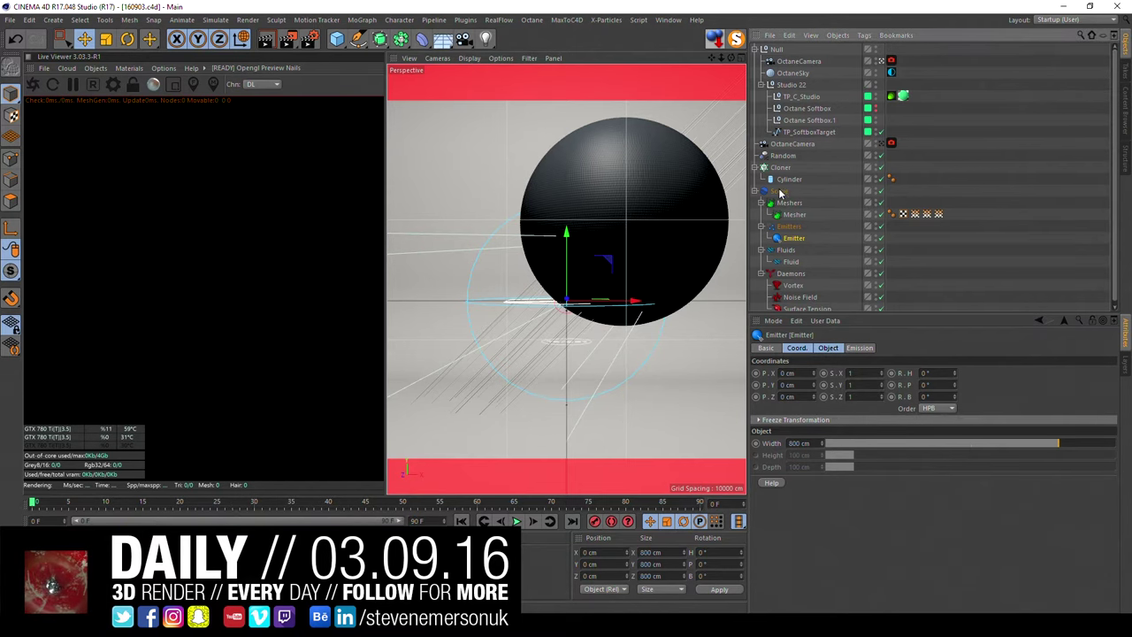
Step: Tick Use CUDA-GPU with the GeForce GTX 780 Ti in the Scene's Solver tab, then run Cache Simulation
{"action": "left_click", "coordinate": [778, 190]}
{"action": "left_click", "coordinate": [842, 348]}
{"action": "left_click", "coordinate": [816, 347]}
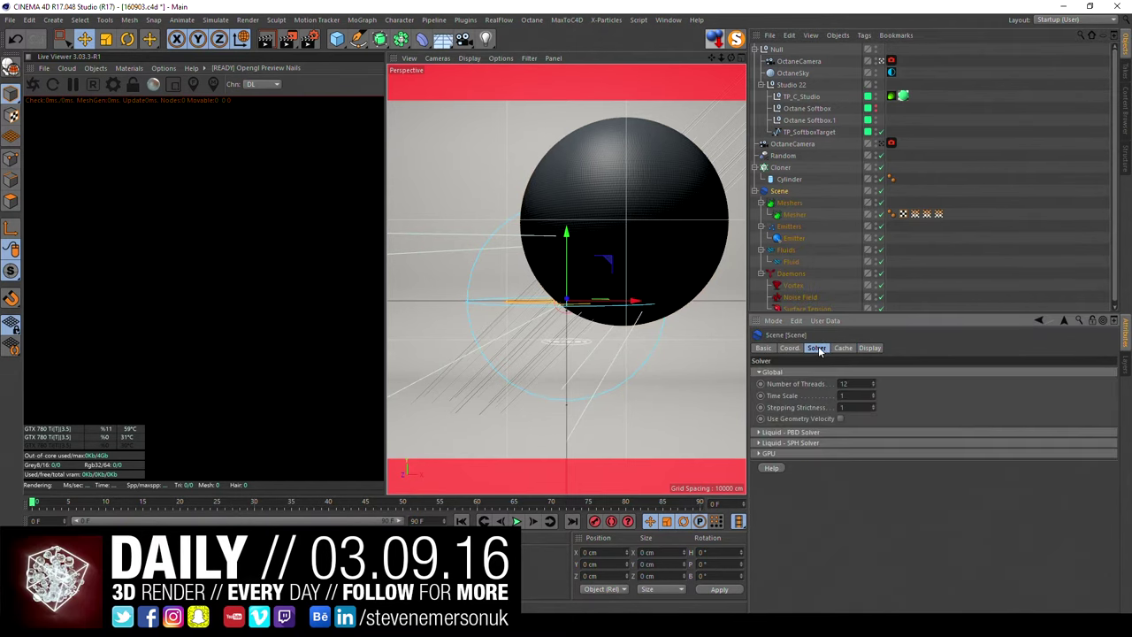
{"action": "left_click", "coordinate": [836, 453]}
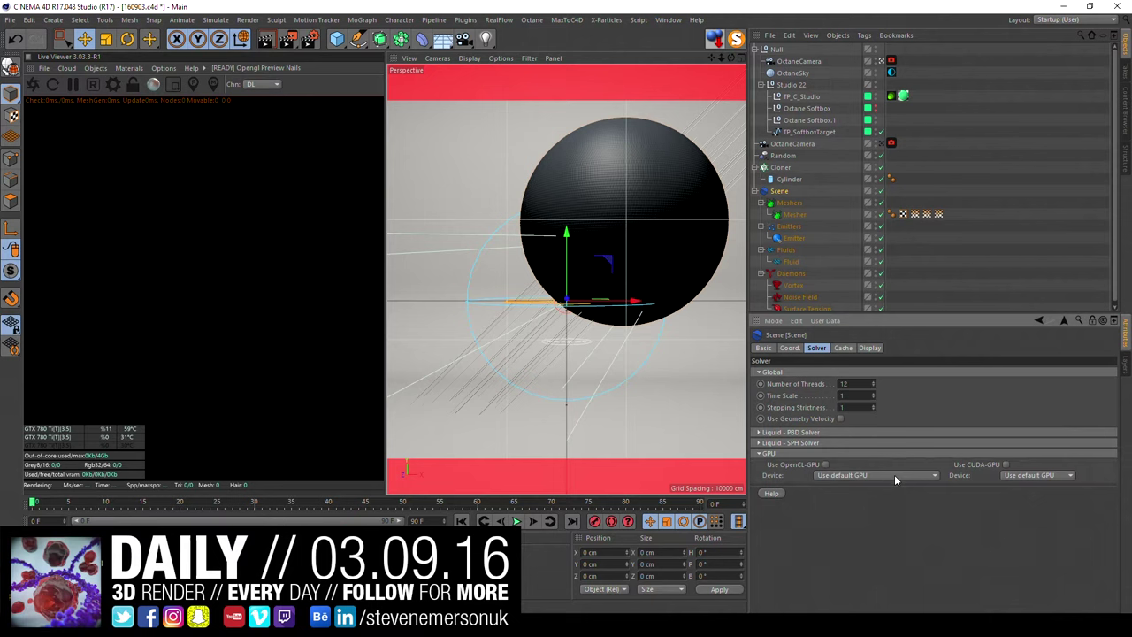
{"action": "left_click", "coordinate": [1005, 465]}
{"action": "left_click", "coordinate": [1023, 478]}
{"action": "left_click", "coordinate": [1021, 491]}
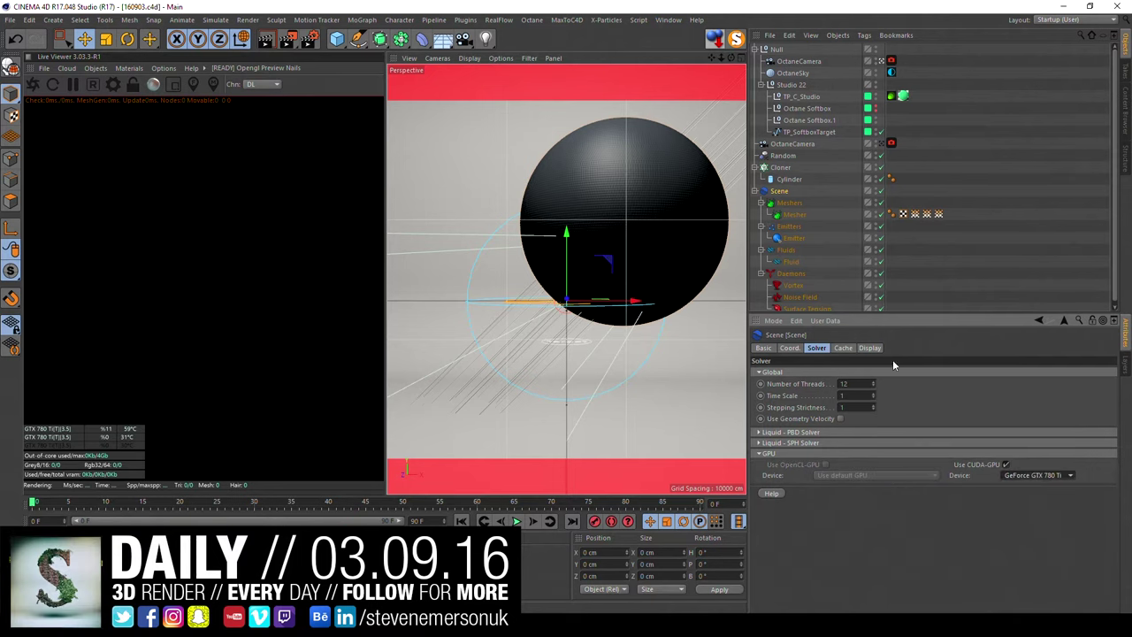
{"action": "left_click", "coordinate": [843, 347]}
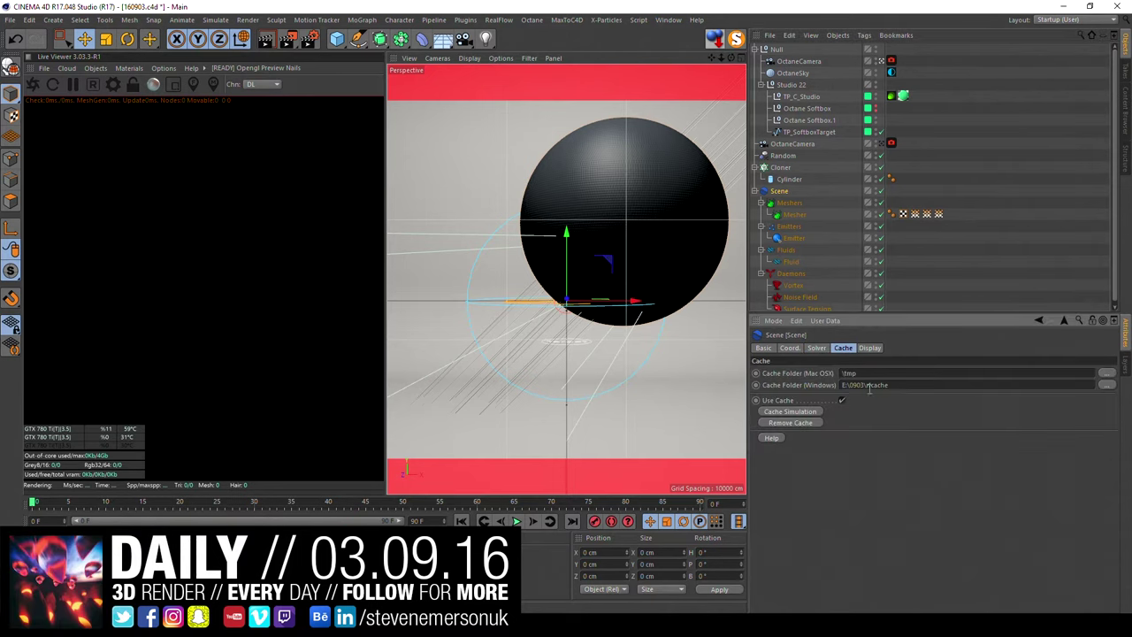
{"action": "left_click", "coordinate": [793, 411]}
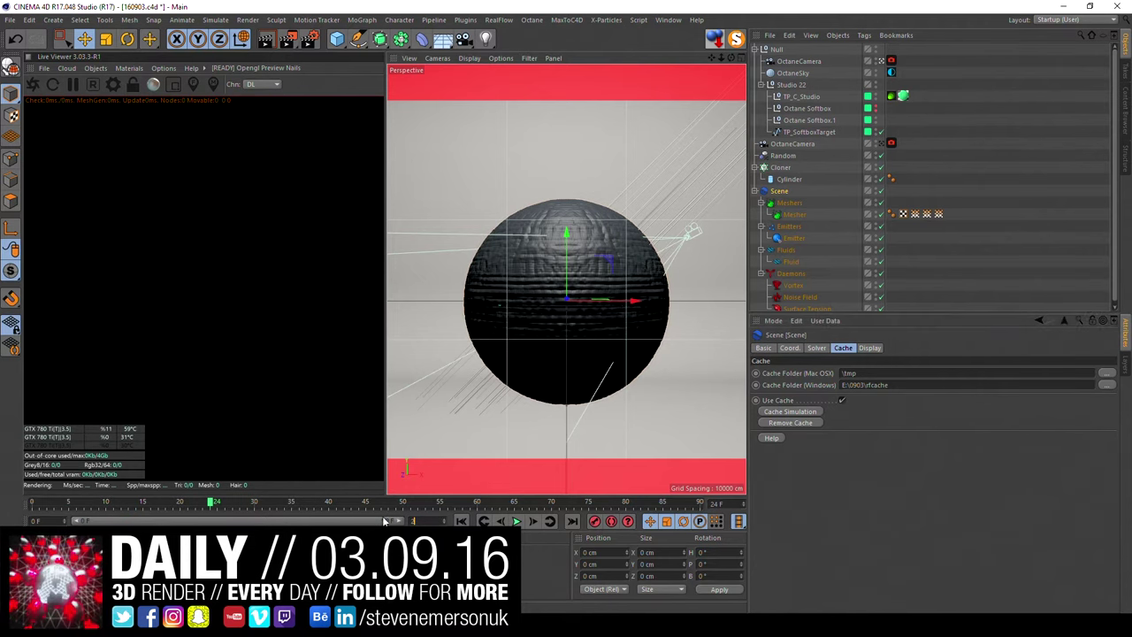
Step: Set the preview range end to 24 frames, step back, and jump to frame 24
{"action": "key", "text": "Return"}
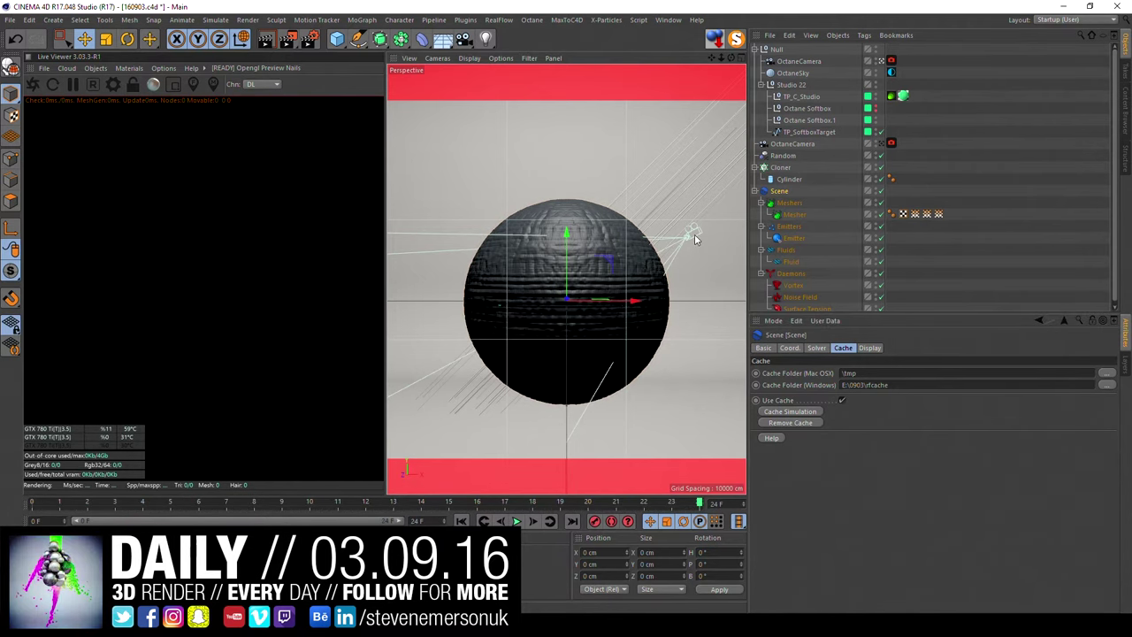
{"action": "key", "text": "f"}
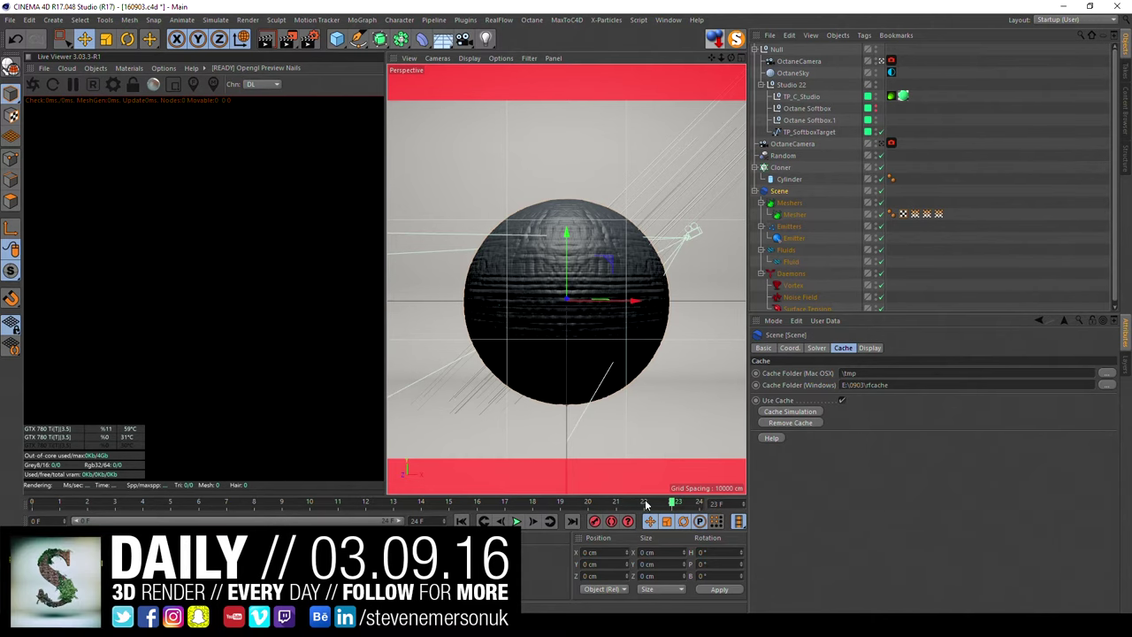
{"action": "left_click", "coordinate": [572, 521]}
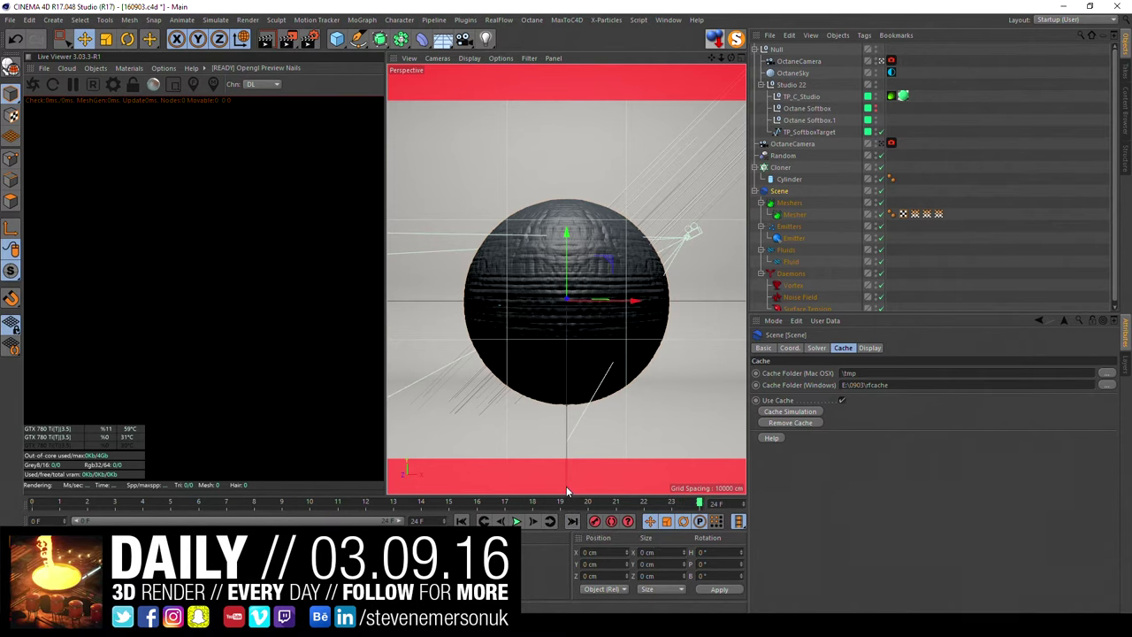
Step: Collapse and select the RealFlow Scene, then raise it to Y 346.525 cm
{"action": "left_click", "coordinate": [1042, 172]}
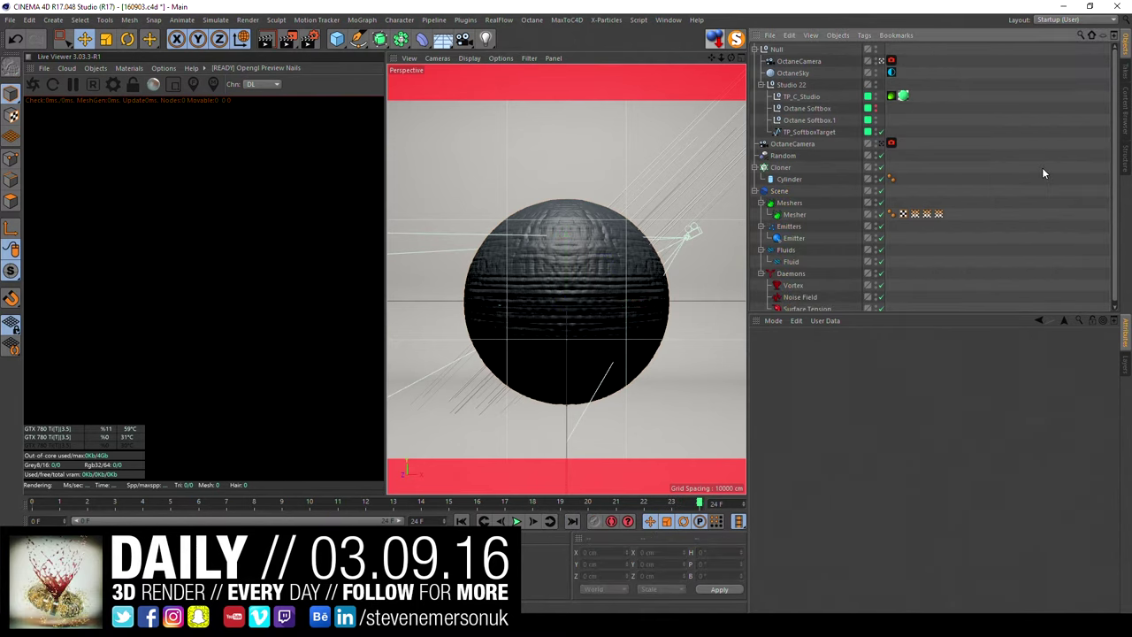
{"action": "left_click", "coordinate": [801, 191]}
{"action": "left_click", "coordinate": [753, 191]}
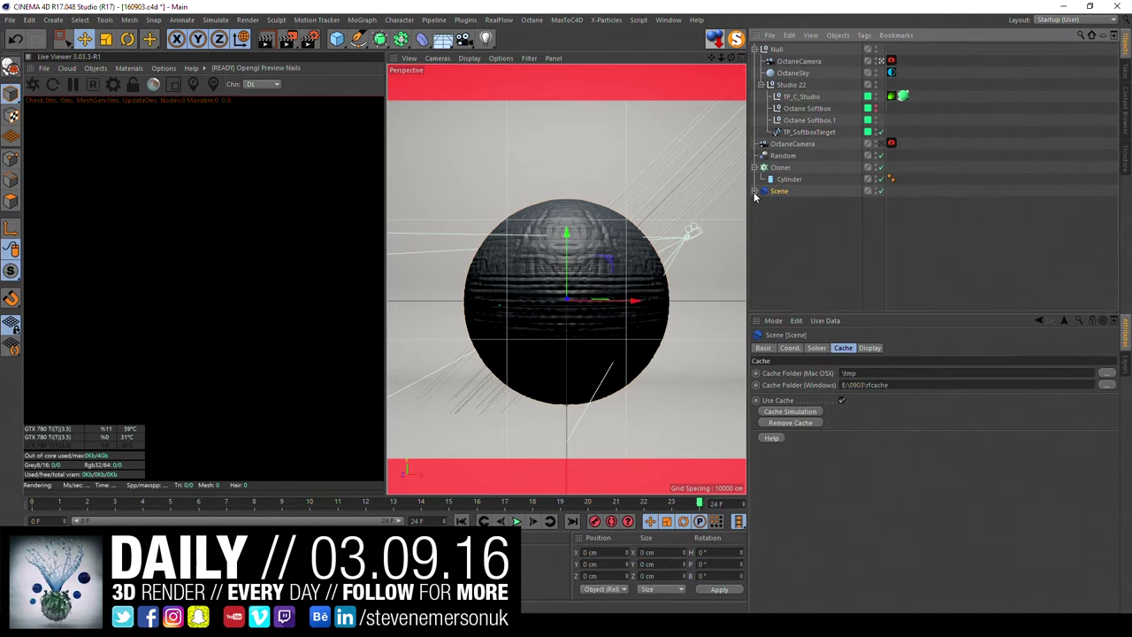
{"action": "mouse_move", "coordinate": [566, 231]}
{"action": "left_mouse_down"}
{"action": "mouse_move", "coordinate": [576, 132]}
{"action": "mouse_move", "coordinate": [577, 143]}
{"action": "left_mouse_up"}
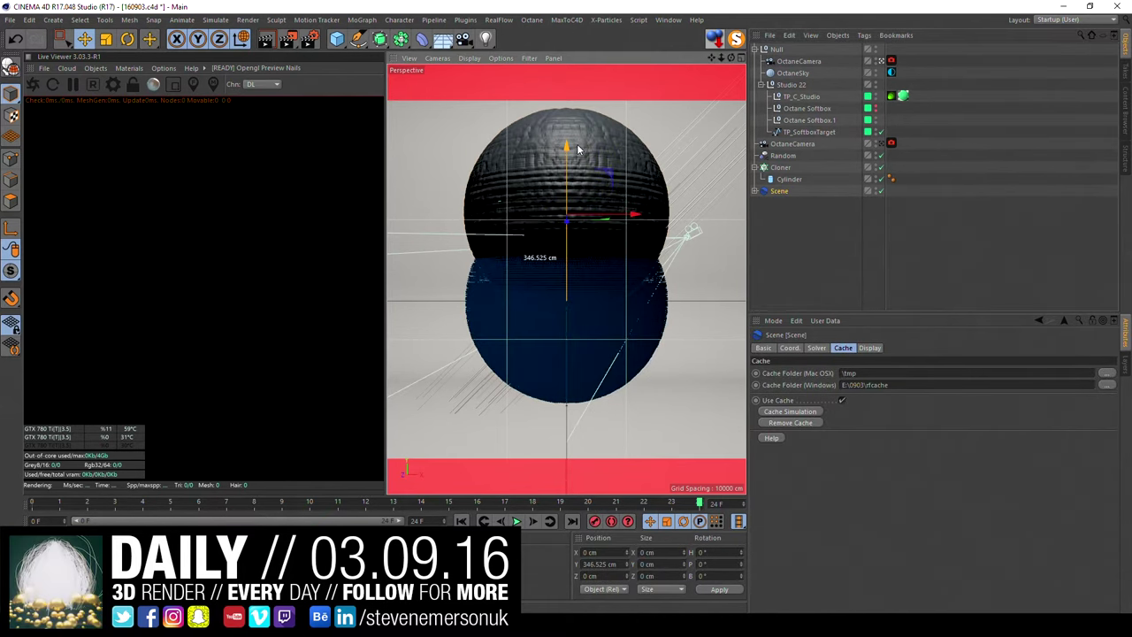
Step: Bank the Scene 48°, undo a stray heading change, and move it 275.8 cm along X
{"action": "left_click", "coordinate": [788, 348]}
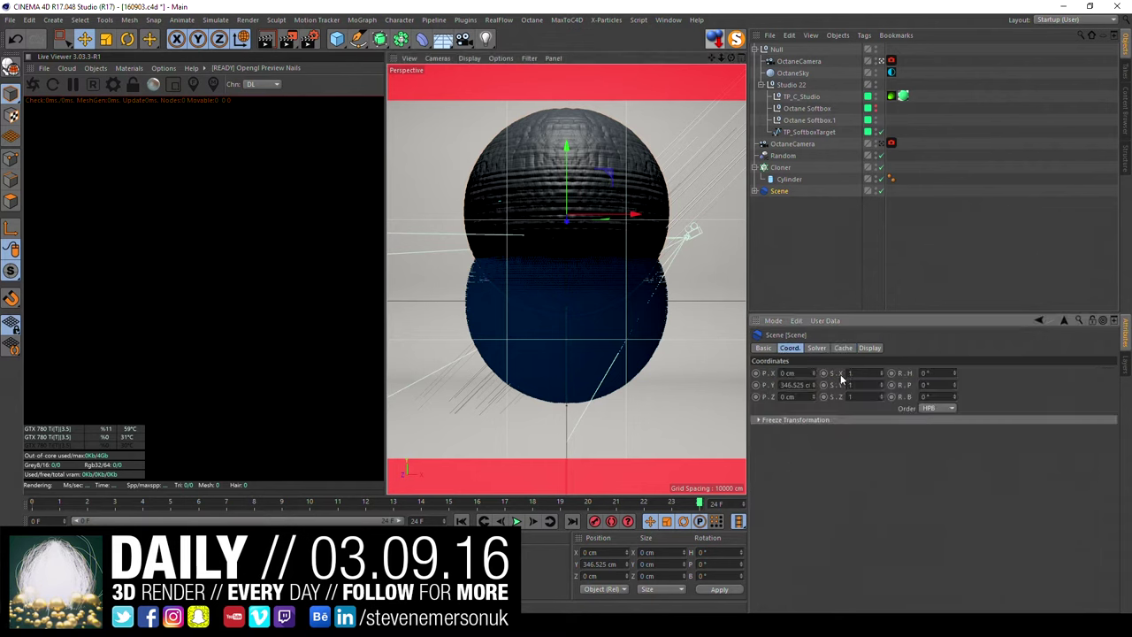
{"action": "double_click", "coordinate": [934, 395]}
{"action": "type", "text": "48"}
{"action": "key", "text": "Return"}
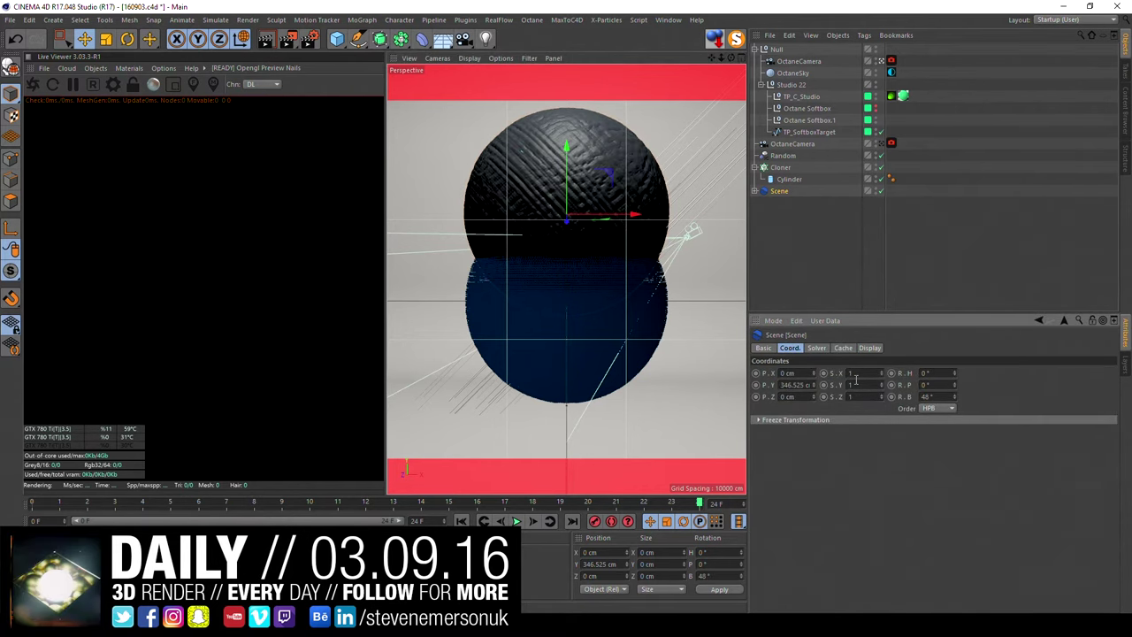
{"action": "left_click_drag", "start_coordinate": [954, 372], "coordinate": [954, 408]}
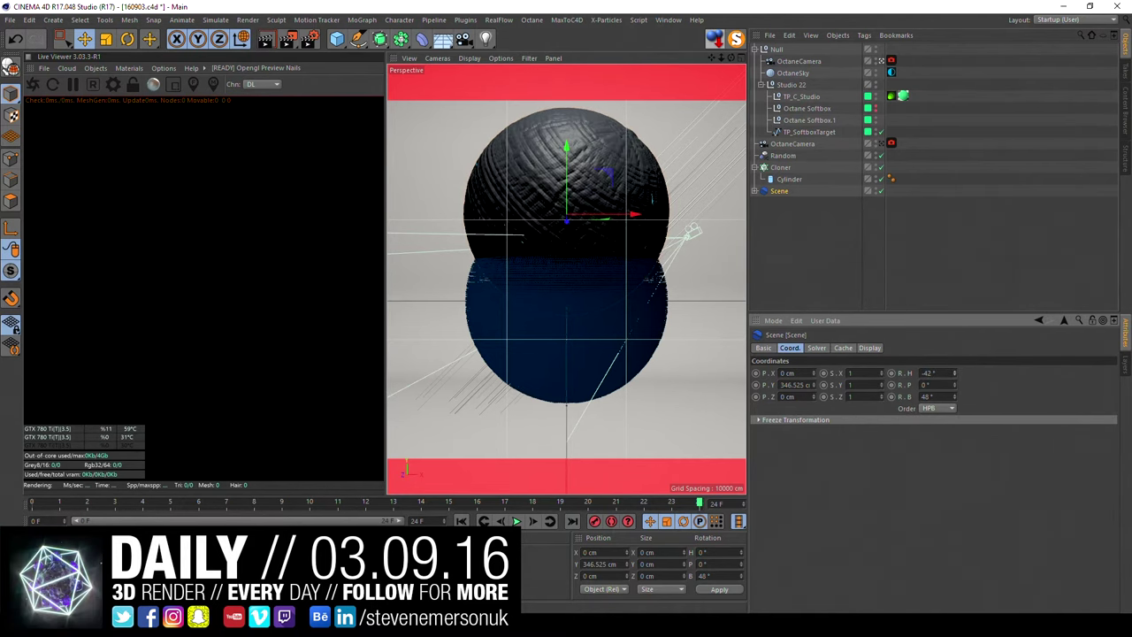
{"action": "key", "text": "ctrl+z"}
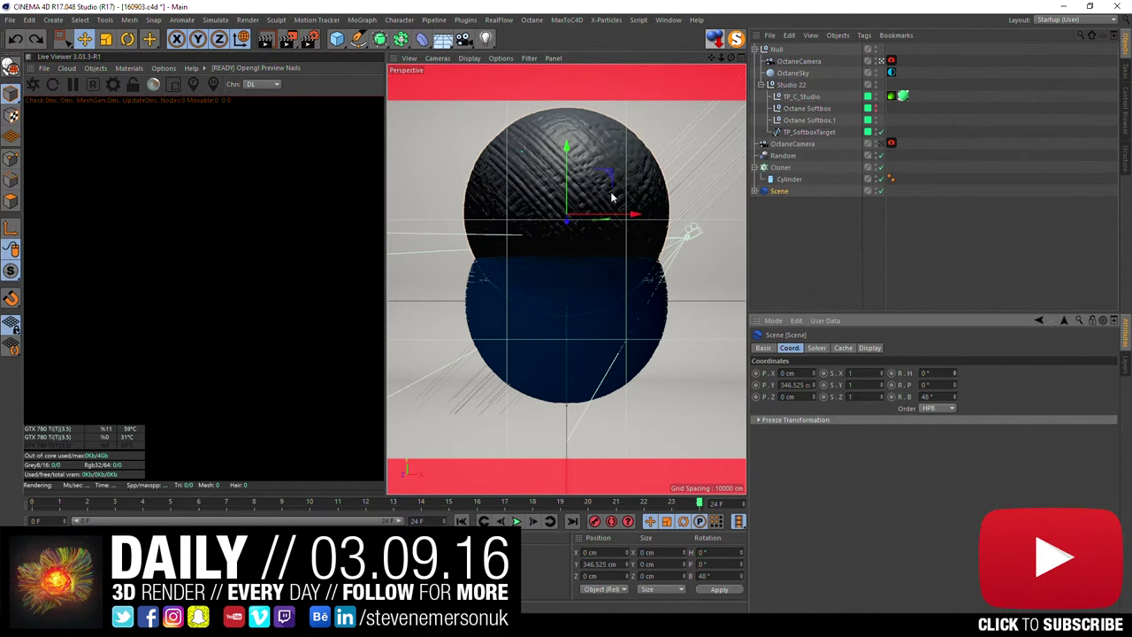
{"action": "left_click_drag", "start_coordinate": [626, 215], "coordinate": [686, 220]}
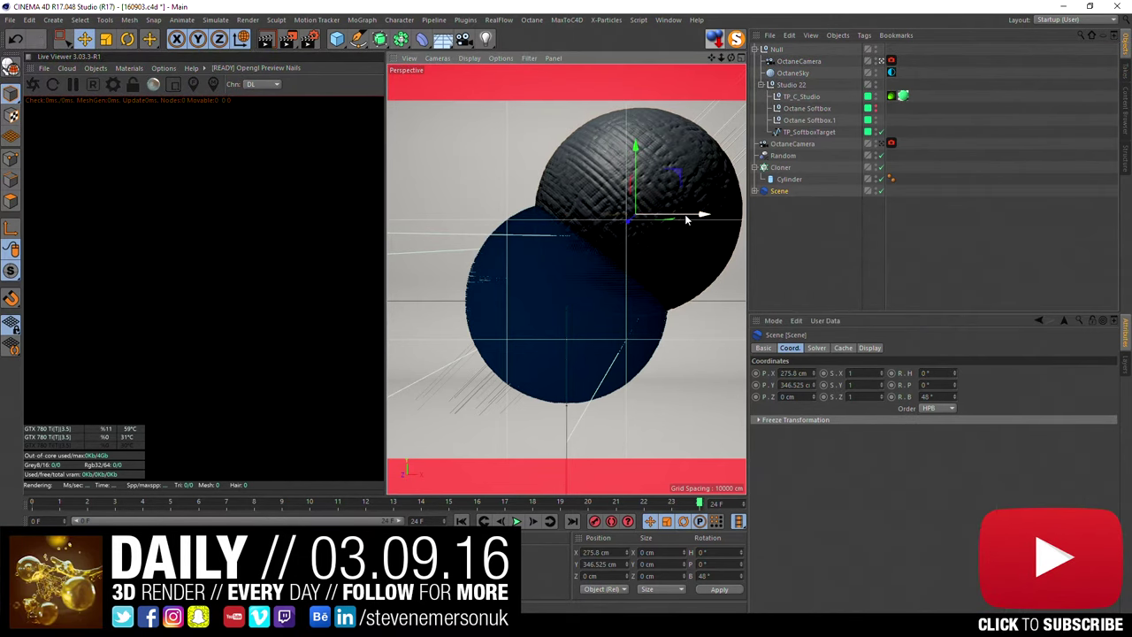
Step: Show the cloned Cylinder's Object tab: 0.5 cm radius, 2000 cm height
{"action": "left_click", "coordinate": [801, 166]}
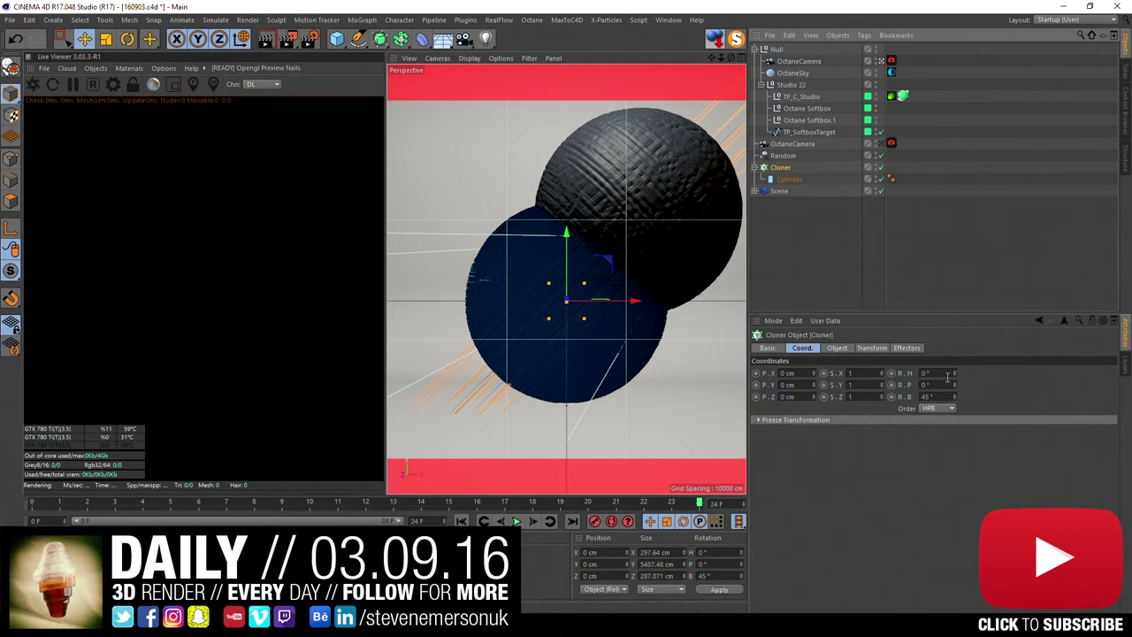
{"action": "left_click", "coordinate": [790, 180]}
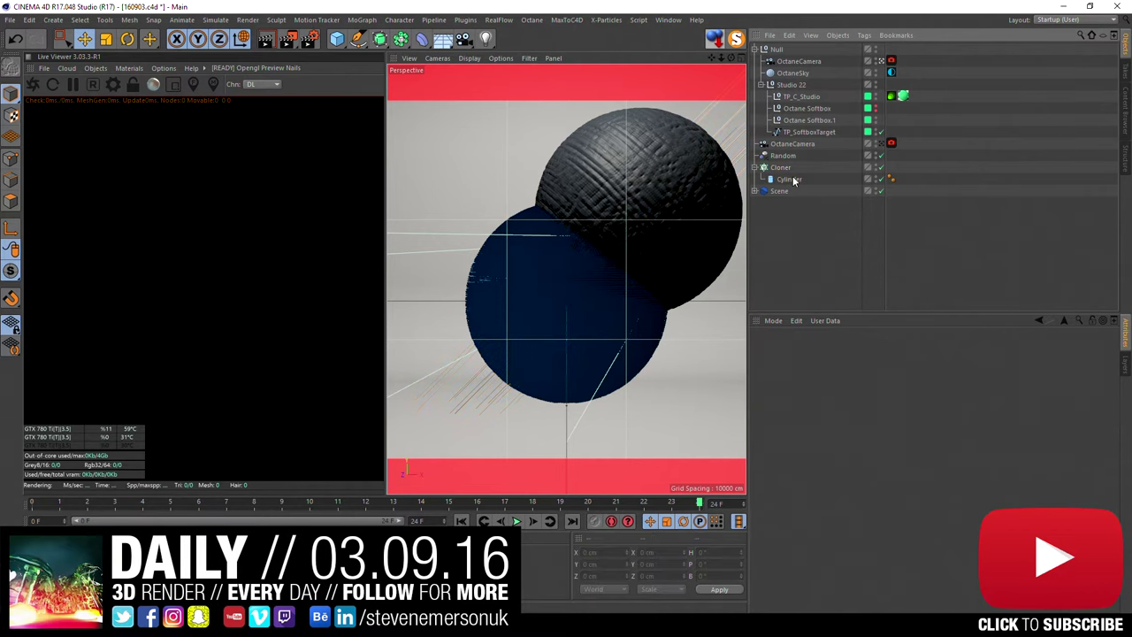
{"action": "left_click", "coordinate": [813, 348]}
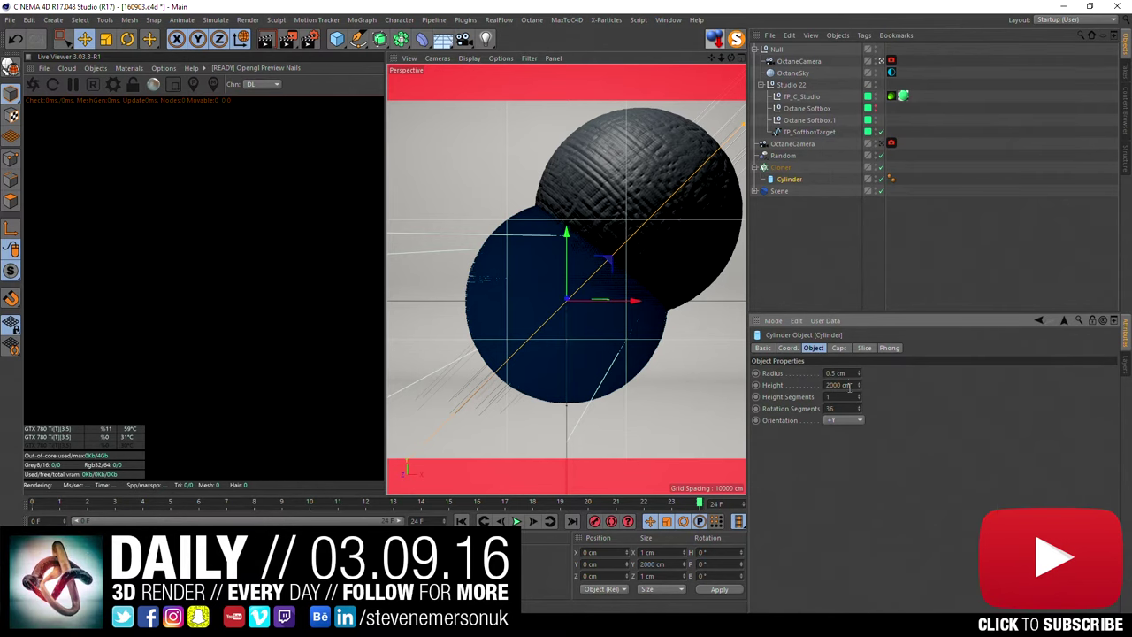
Step: Drag the cylinder height down to 1833 cm and switch the viewport to Hidden Line
{"action": "left_click_drag", "start_coordinate": [856, 388], "coordinate": [857, 394]}
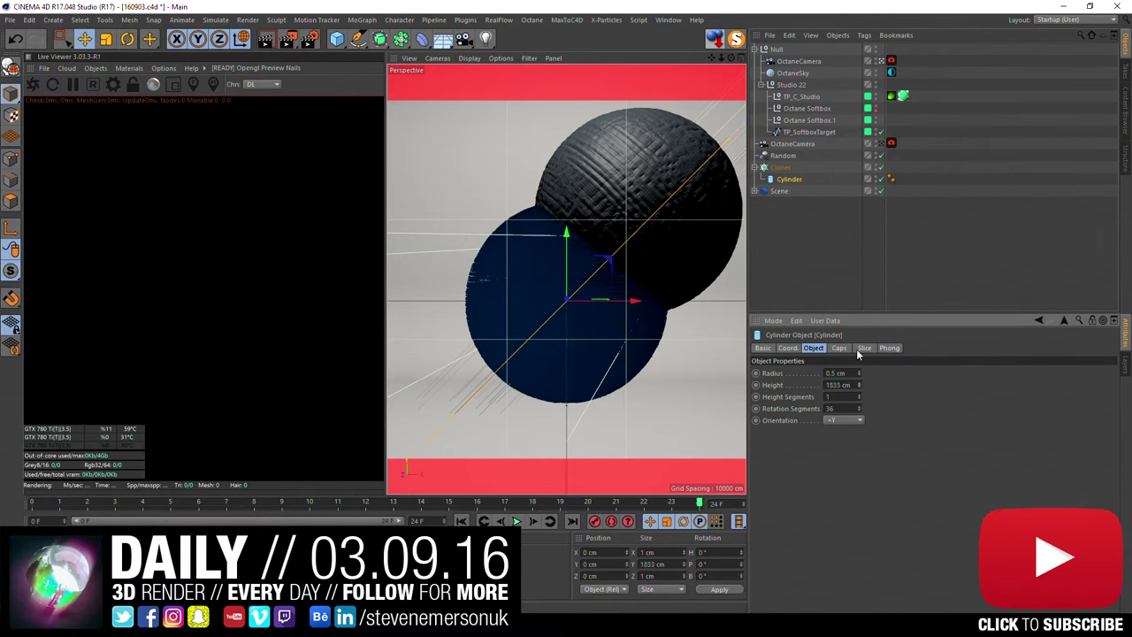
{"action": "left_click", "coordinate": [468, 59]}
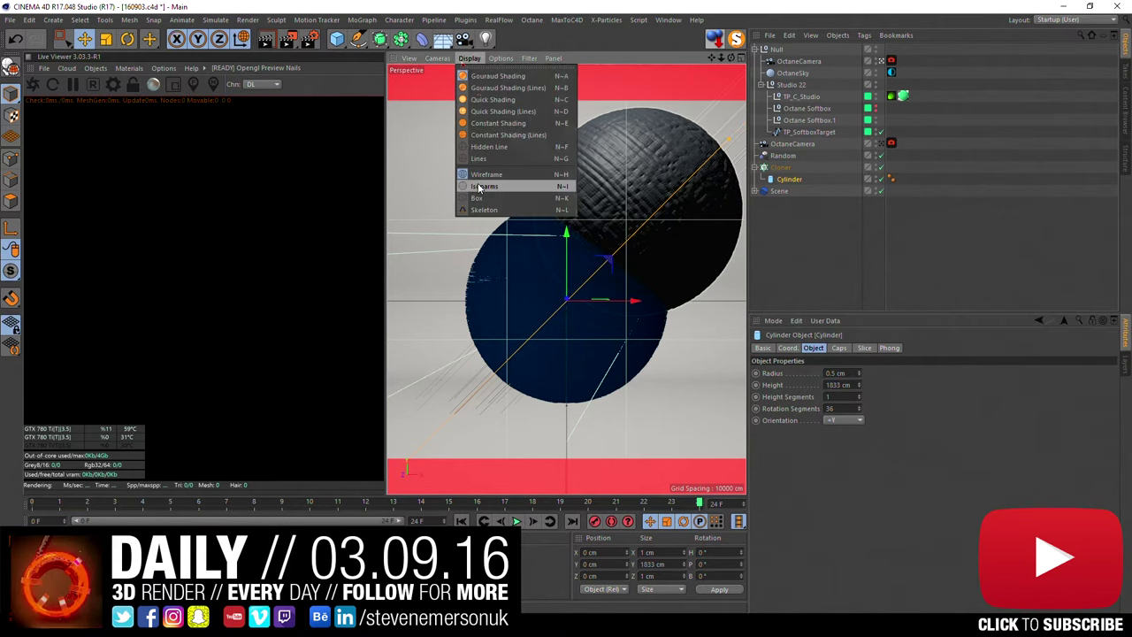
{"action": "left_click", "coordinate": [471, 145]}
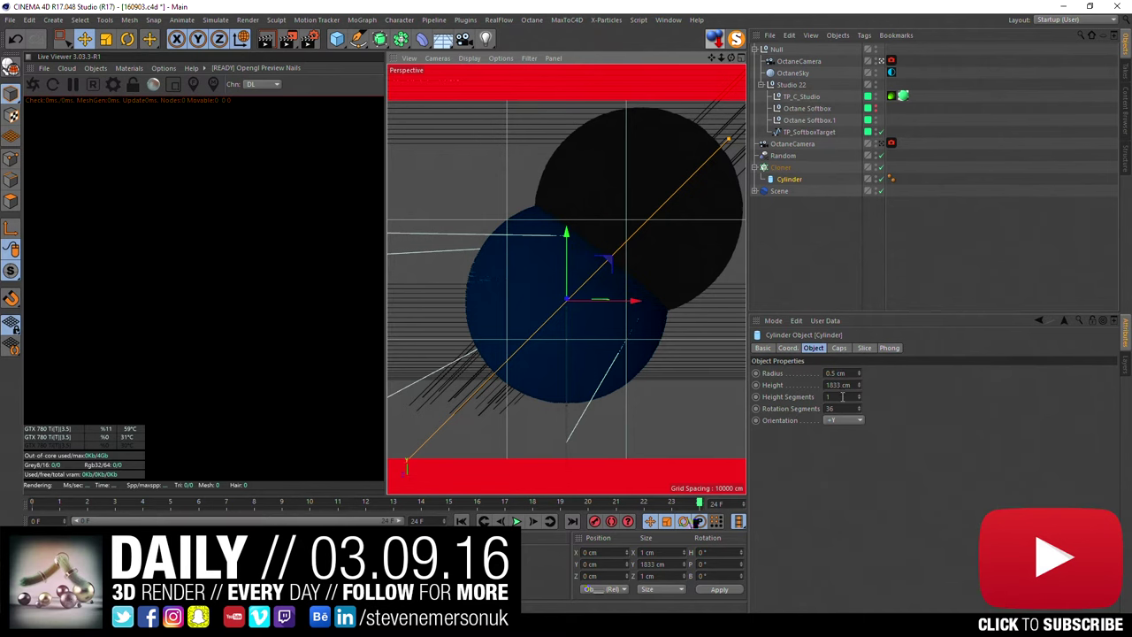
Step: Set the Random effector's P.Y offset to 50 cm in its Parameter tab
{"action": "left_click", "coordinate": [781, 157]}
{"action": "left_click", "coordinate": [867, 350]}
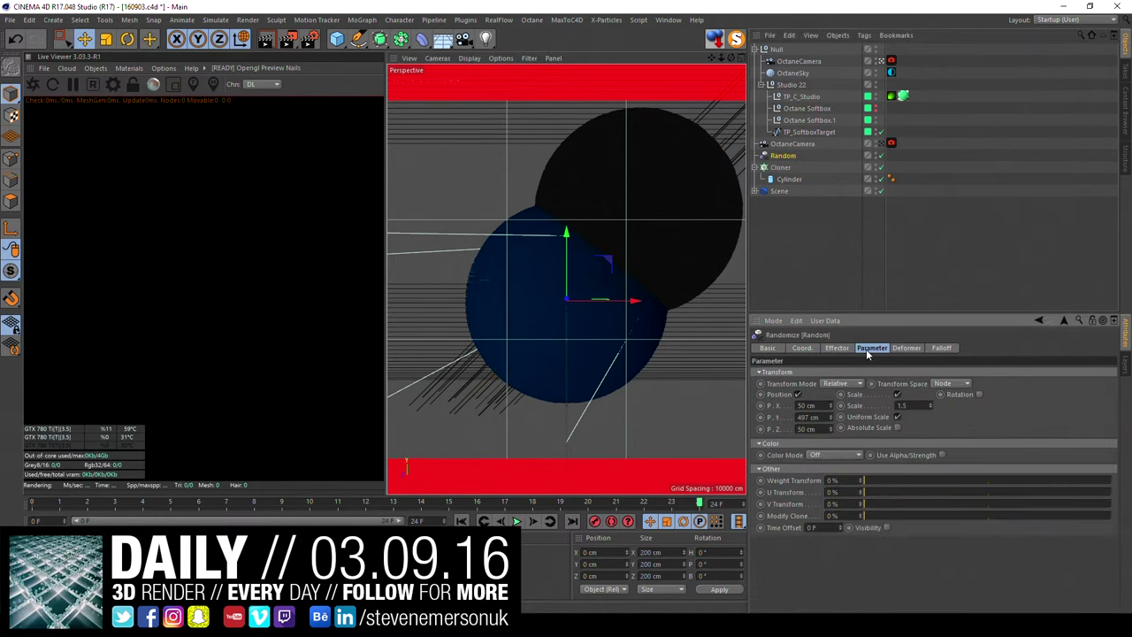
{"action": "left_click", "coordinate": [831, 416]}
{"action": "left_click_drag", "start_coordinate": [833, 420], "coordinate": [796, 420]}
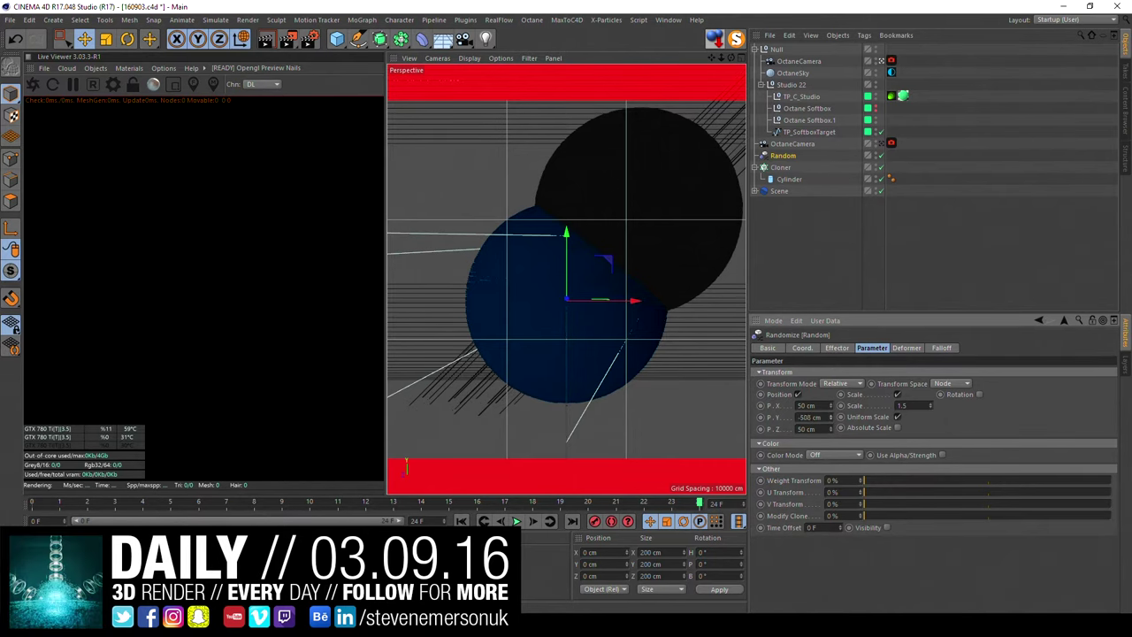
{"action": "double_click", "coordinate": [825, 417]}
{"action": "type", "text": "50"}
{"action": "key", "text": "Return"}
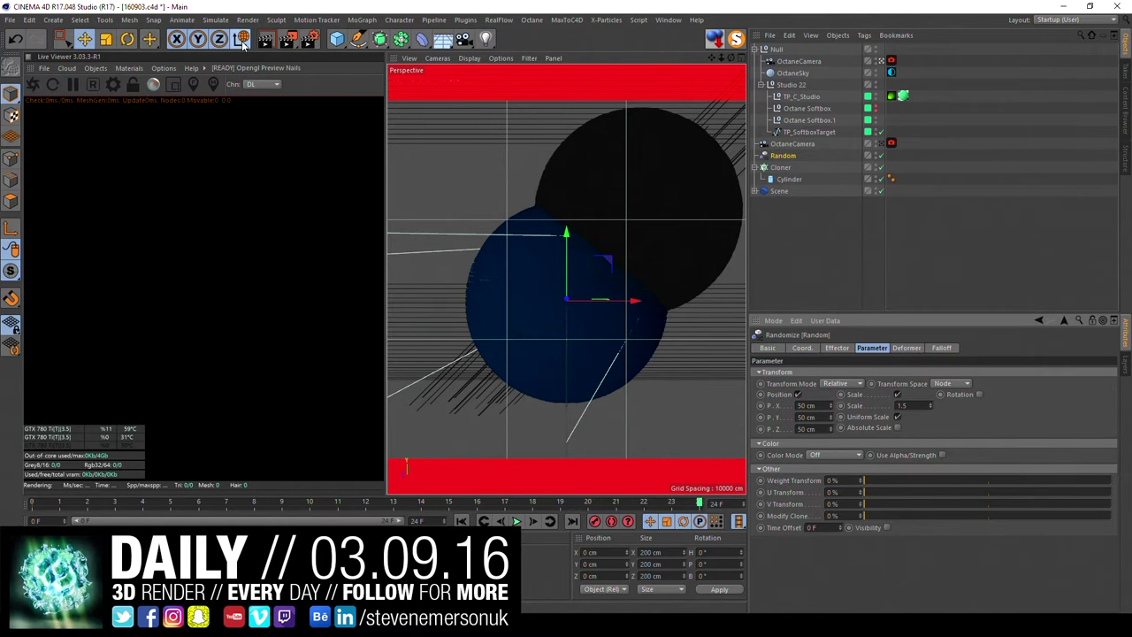
Step: Move the Cloner of sticks down and to the left
{"action": "left_click", "coordinate": [780, 168]}
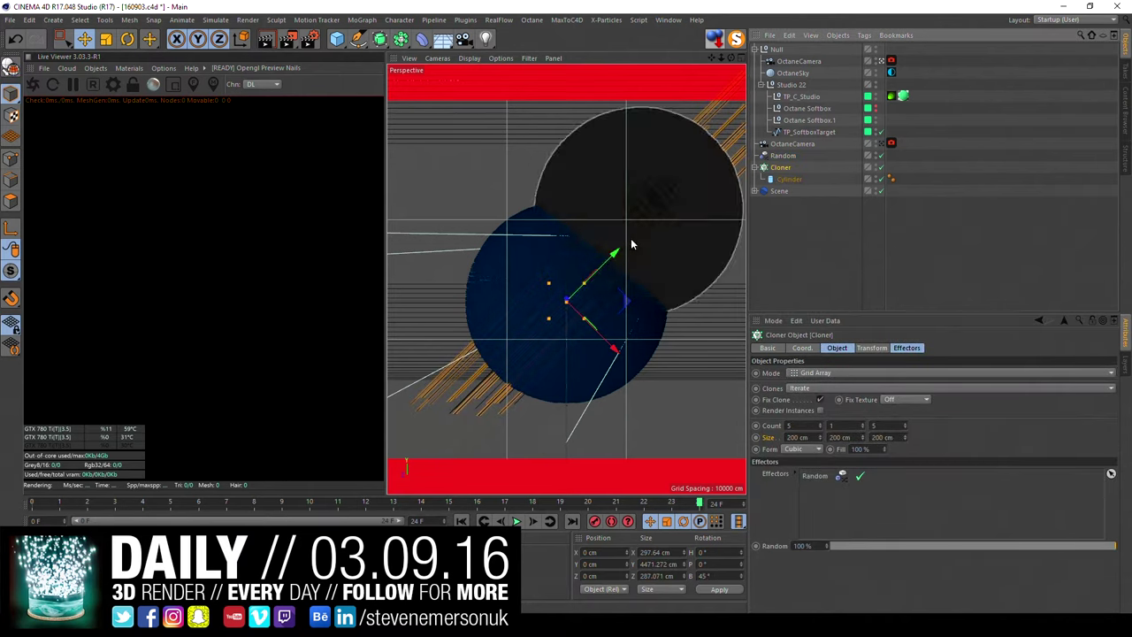
{"action": "left_click_drag", "start_coordinate": [452, 394], "coordinate": [407, 465]}
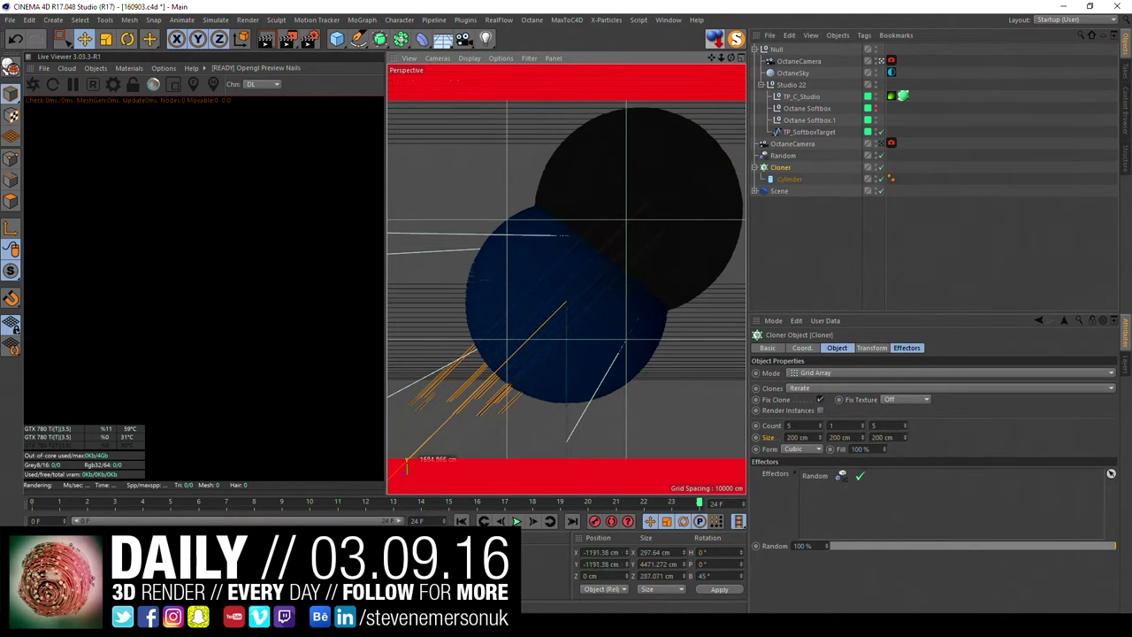
{"action": "left_click", "coordinate": [847, 221]}
Step: Set the Cylinder height to 600 cm and start the Octane live render
{"action": "left_click", "coordinate": [787, 178]}
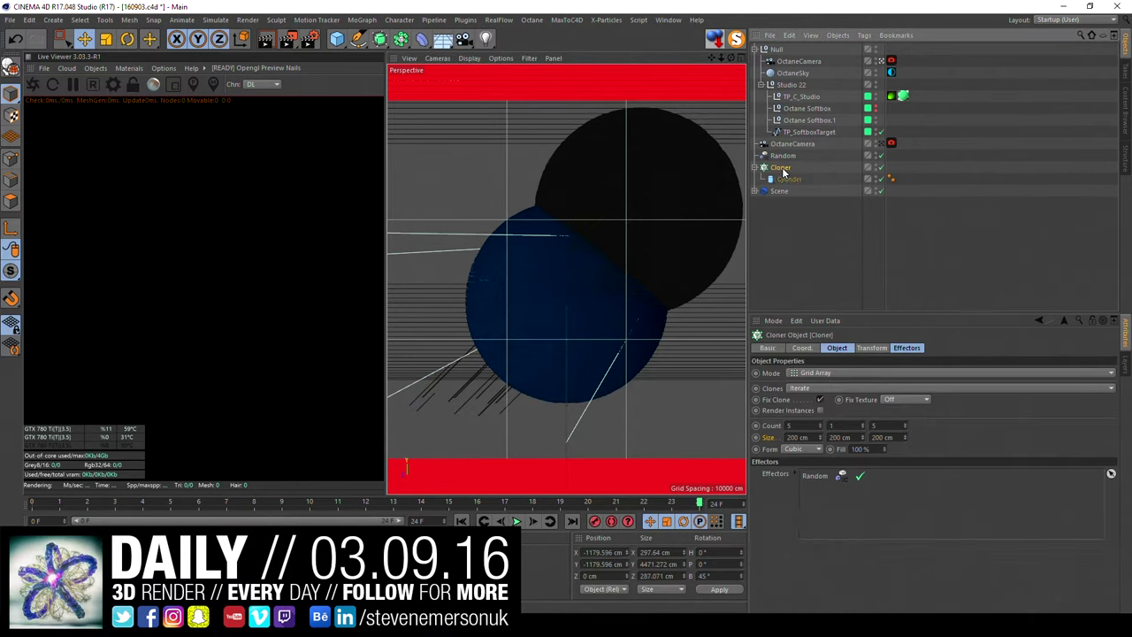
{"action": "left_click", "coordinate": [812, 347]}
{"action": "double_click", "coordinate": [849, 384]}
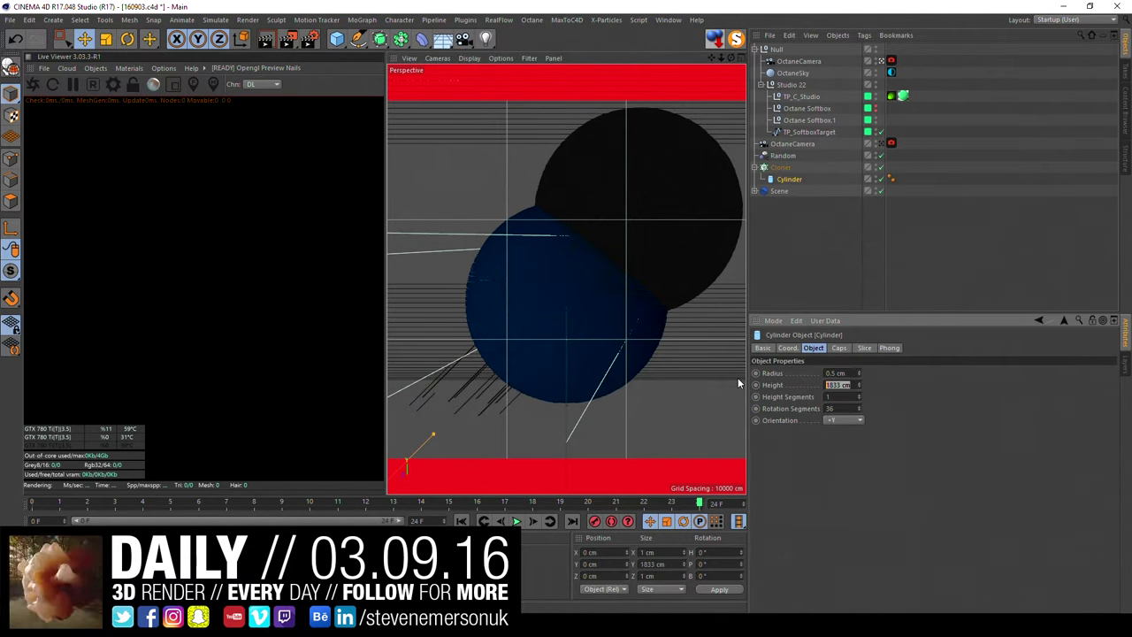
{"action": "type", "text": "600"}
{"action": "key", "text": "Return"}
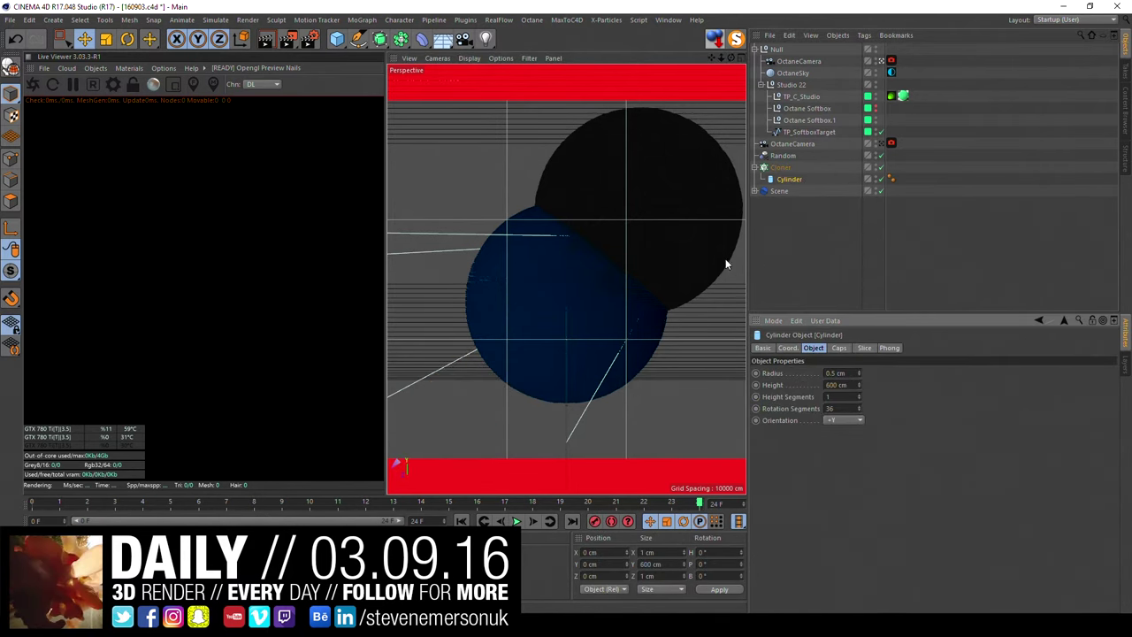
{"action": "left_click", "coordinate": [32, 85]}
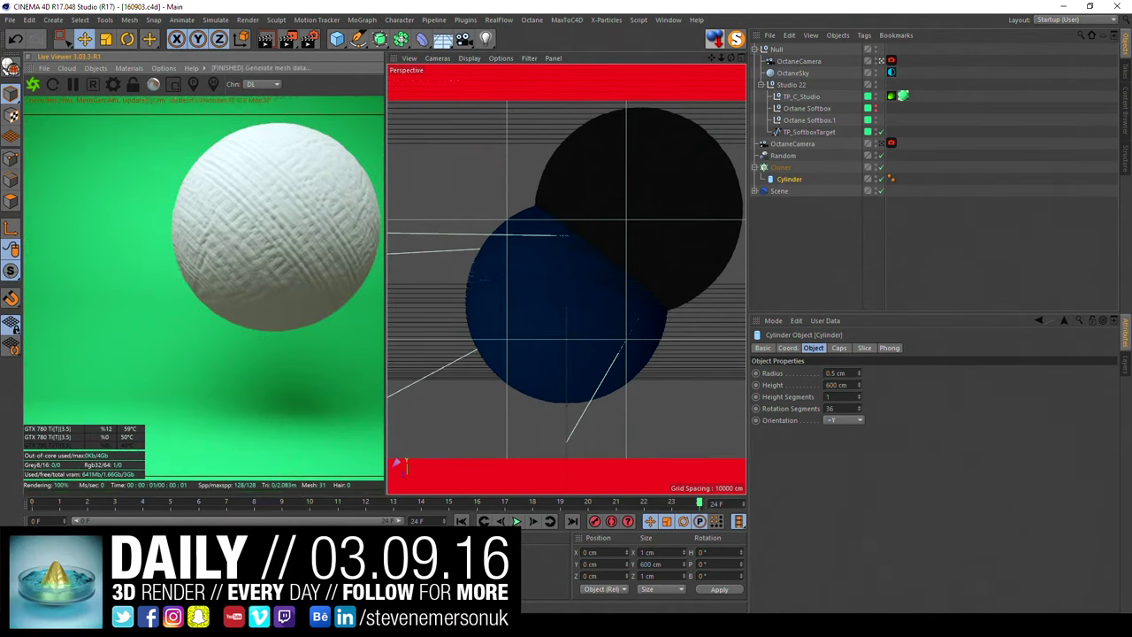
Step: Drop the backdrop material's diffuse saturation and value to near-black so the studio renders black
{"action": "double_click", "coordinate": [53, 548]}
{"action": "left_click", "coordinate": [329, 148]}
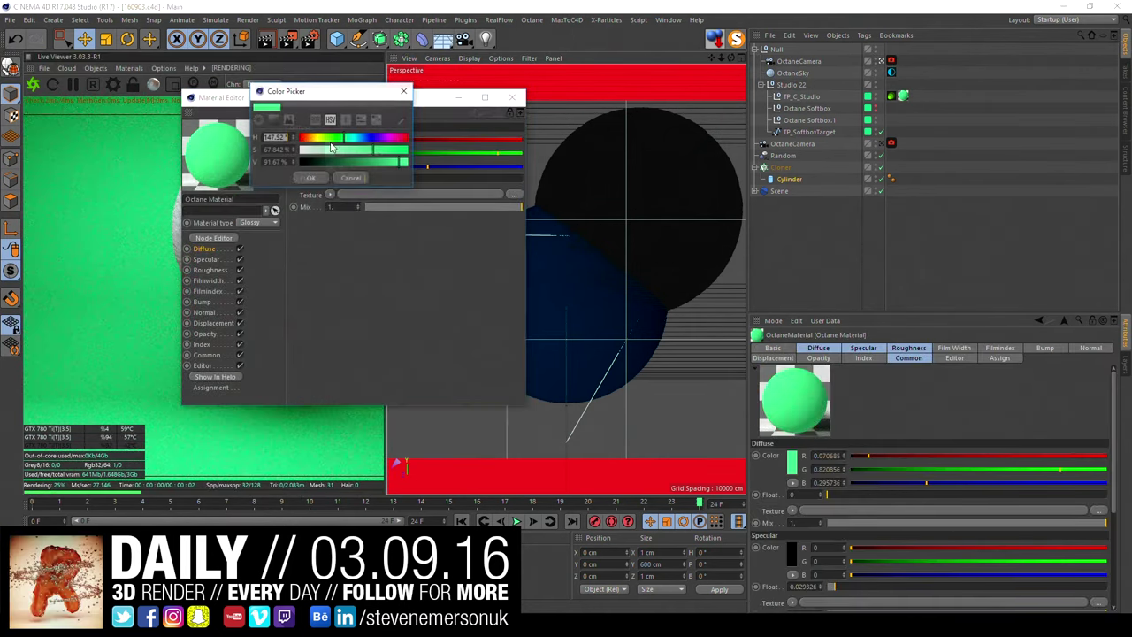
{"action": "mouse_move", "coordinate": [331, 149]}
{"action": "left_mouse_down"}
{"action": "mouse_move", "coordinate": [284, 174]}
{"action": "mouse_move", "coordinate": [310, 165]}
{"action": "left_mouse_up"}
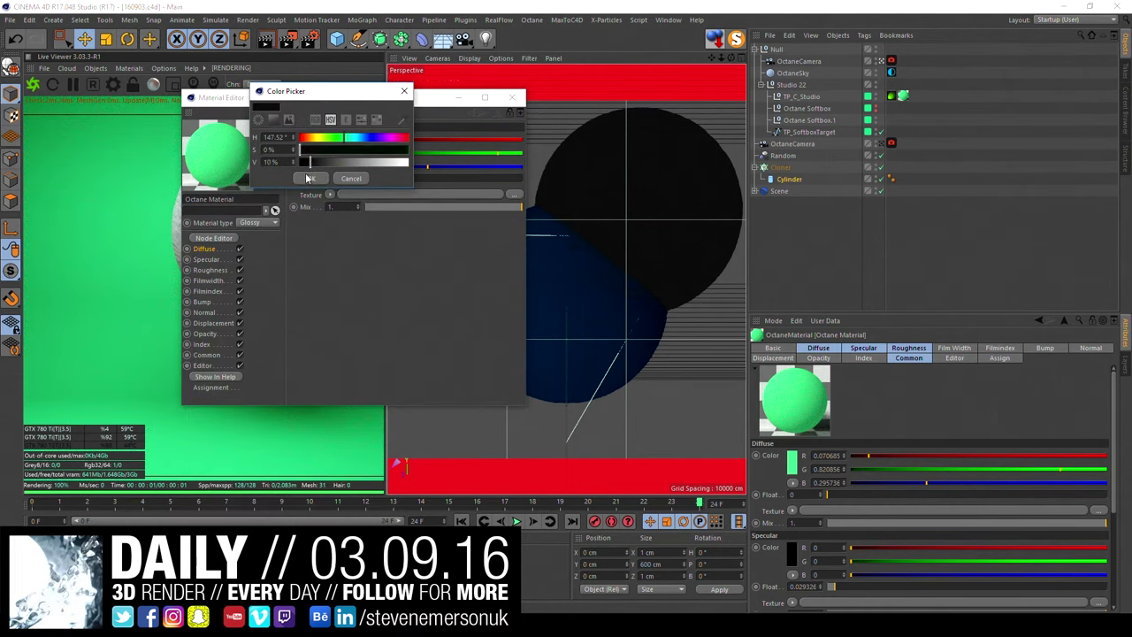
{"action": "left_click", "coordinate": [309, 178]}
{"action": "left_click", "coordinate": [512, 97]}
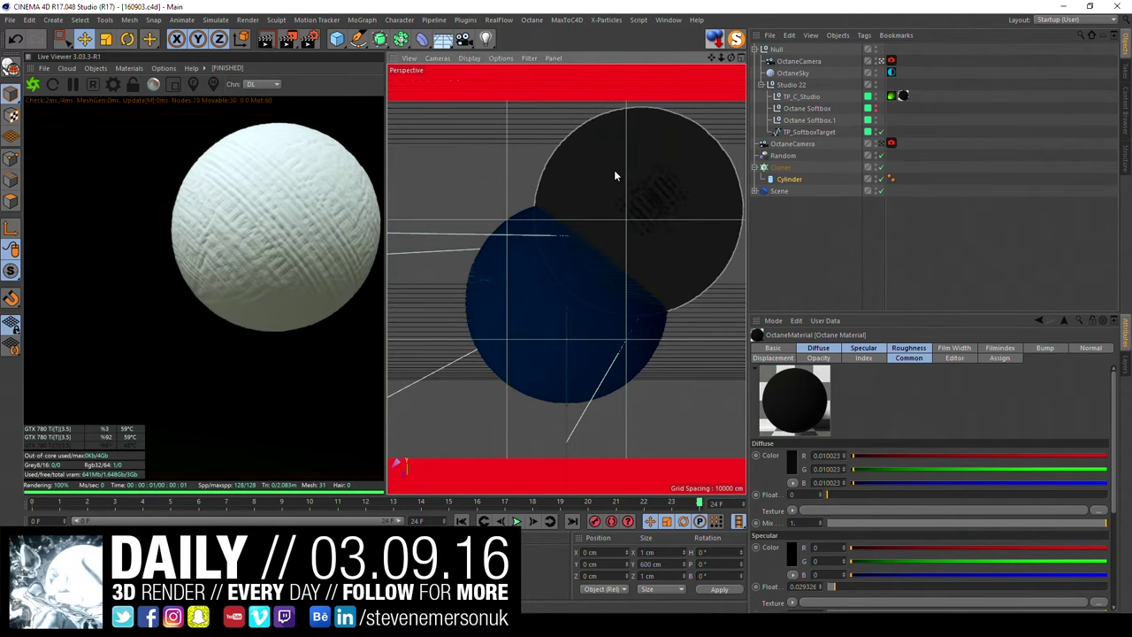
{"action": "left_click", "coordinate": [780, 168]}
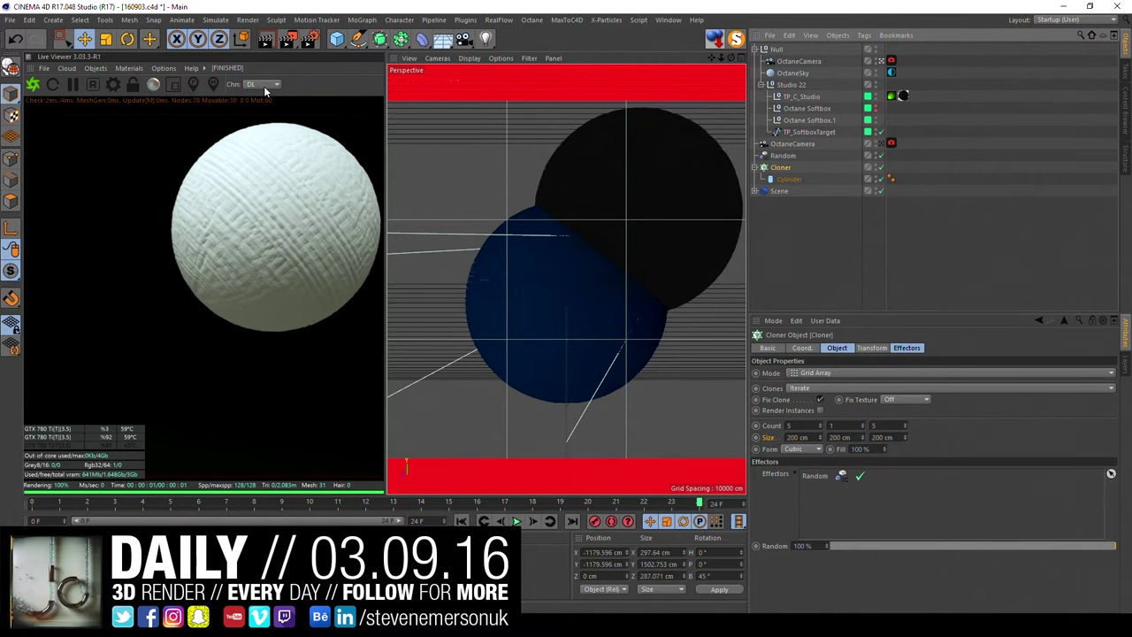
{"action": "left_click", "coordinate": [786, 178]}
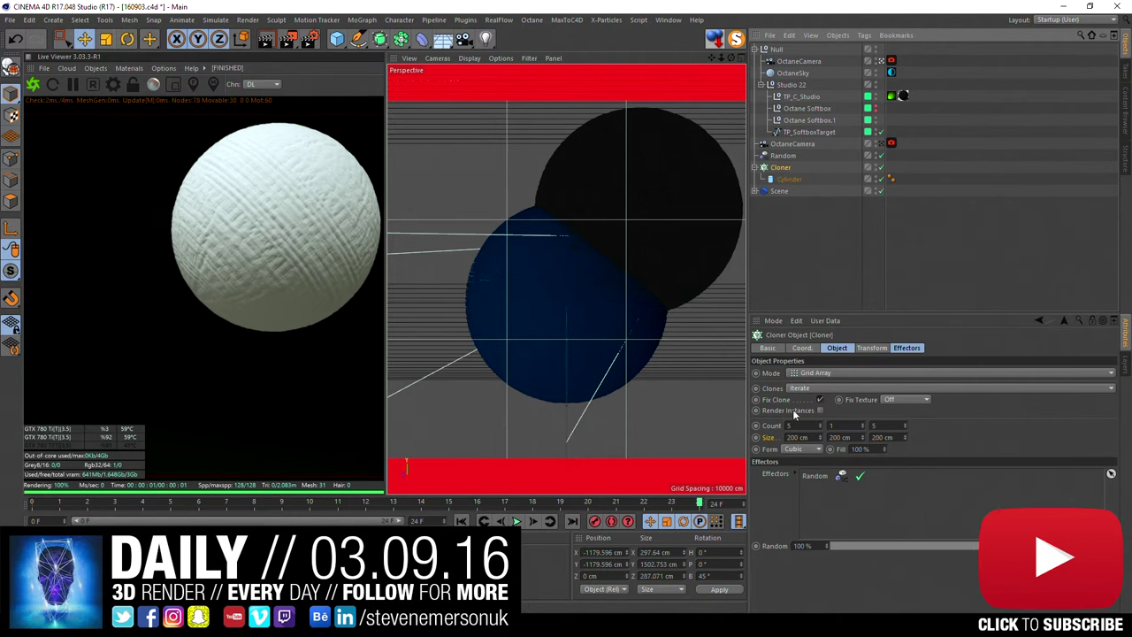
{"action": "left_click", "coordinate": [778, 168]}
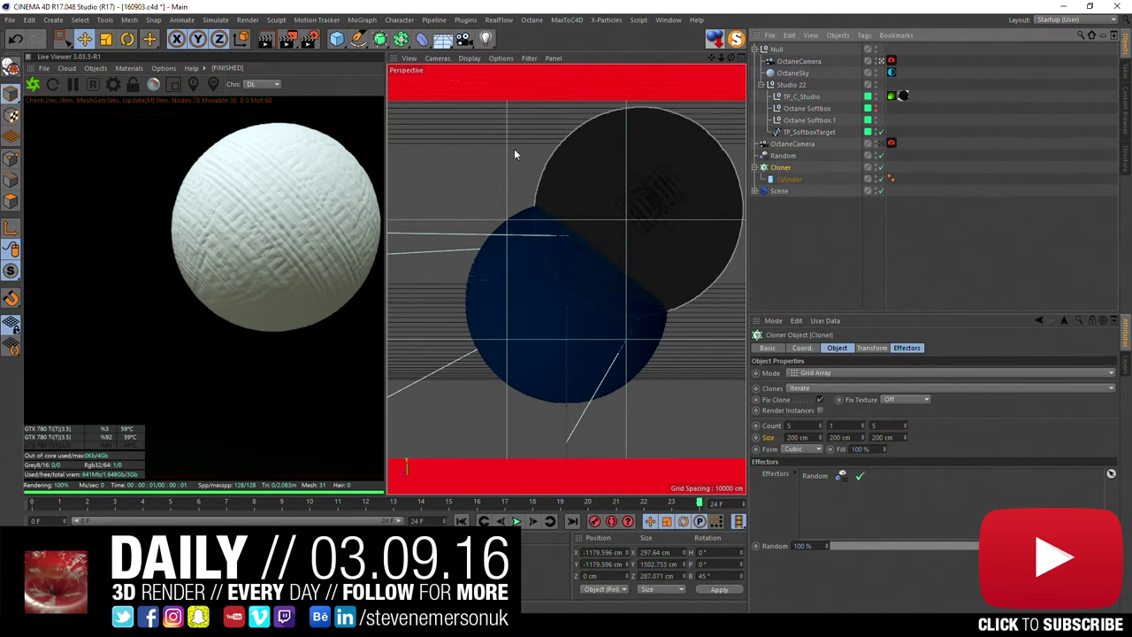
{"action": "left_click", "coordinate": [780, 169]}
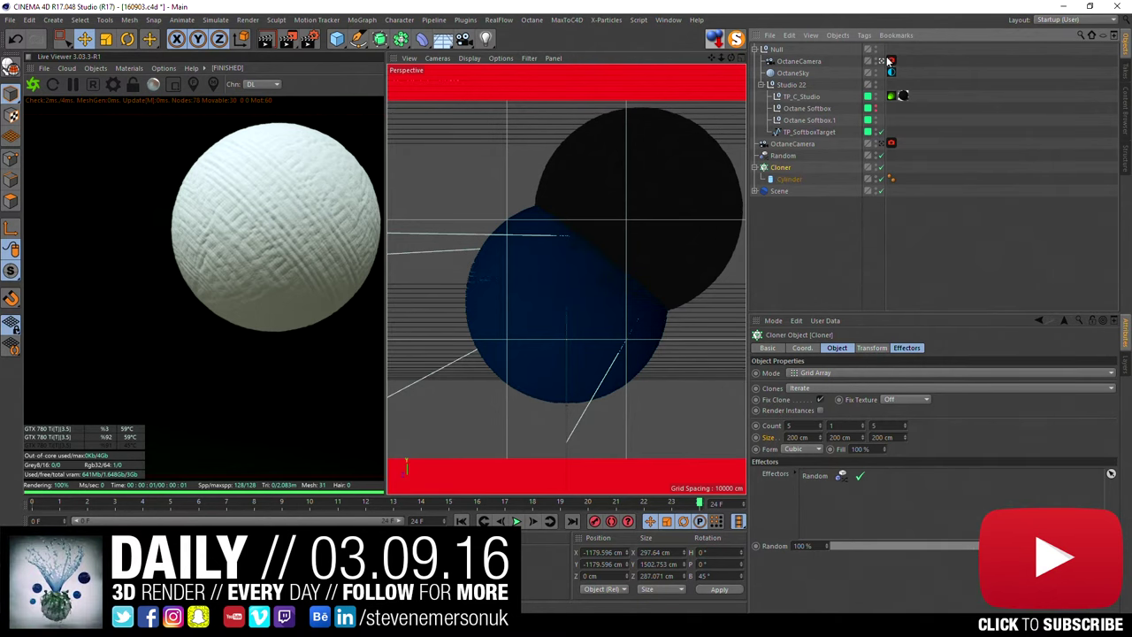
Step: Move the top Null holding camera and studio down to Y -255 cm, then view through OctaneCamera
{"action": "left_click", "coordinate": [889, 61]}
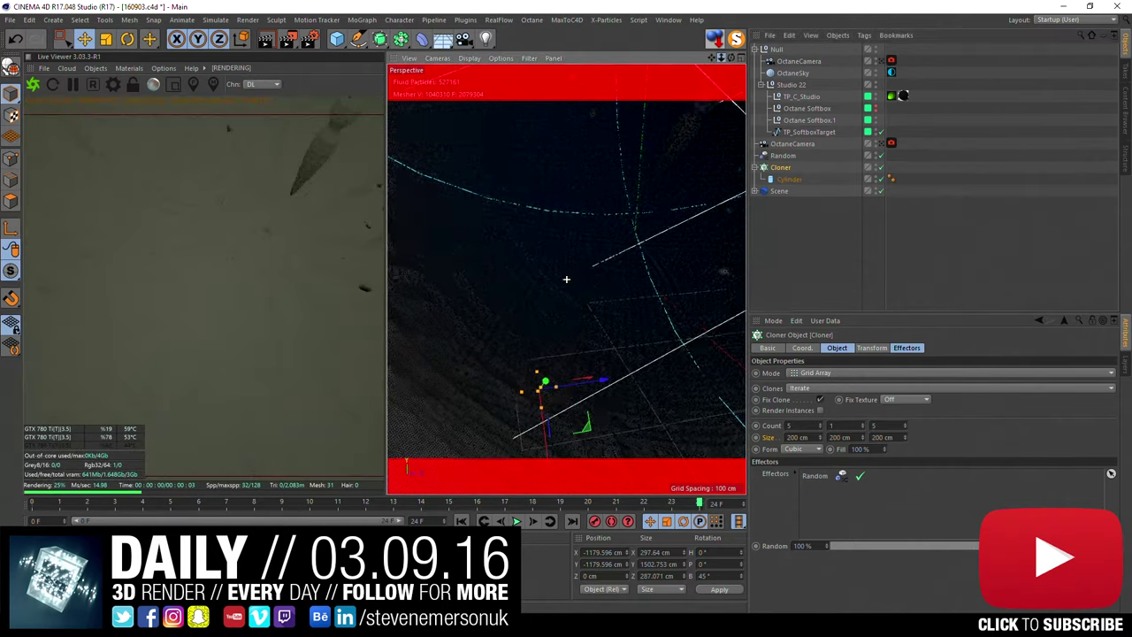
{"action": "scroll", "coordinate": [566, 279], "scroll_direction": "down", "scroll_amount": 3}
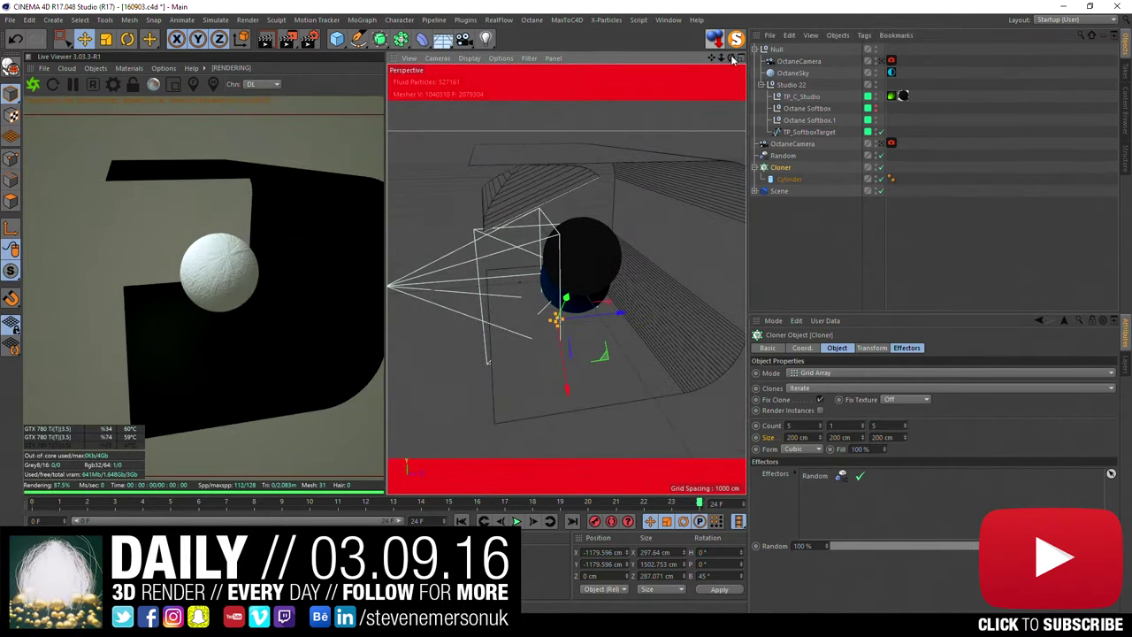
{"action": "mouse_move", "coordinate": [731, 59]}
{"action": "left_mouse_down"}
{"action": "mouse_move", "coordinate": [443, 370]}
{"action": "mouse_move", "coordinate": [591, 247]}
{"action": "mouse_move", "coordinate": [572, 271]}
{"action": "left_mouse_up"}
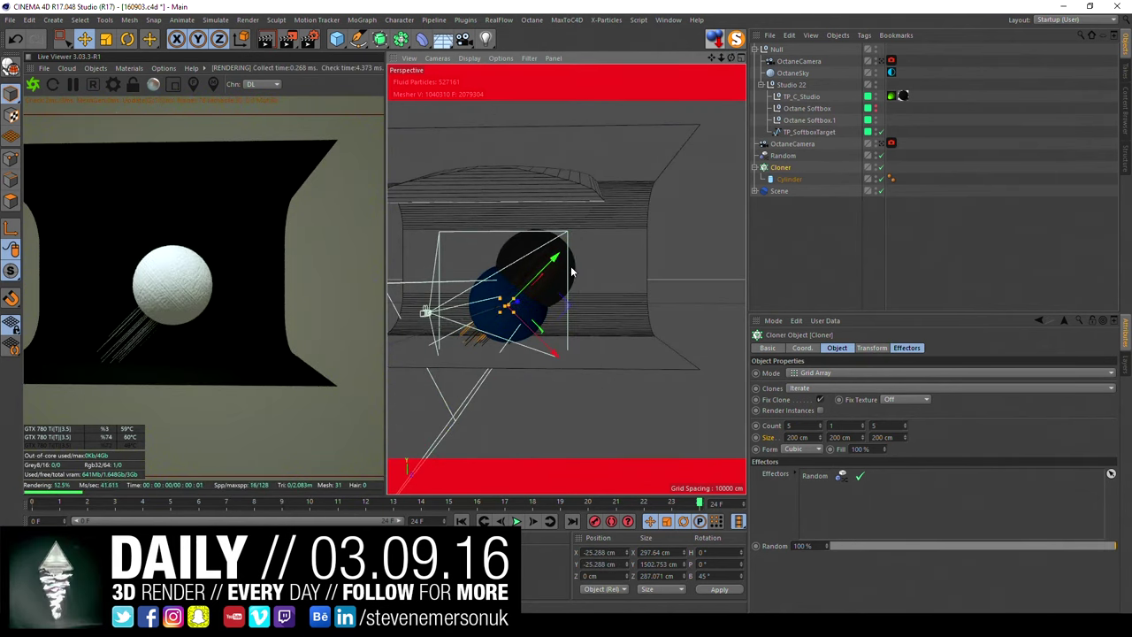
{"action": "left_click", "coordinate": [801, 96]}
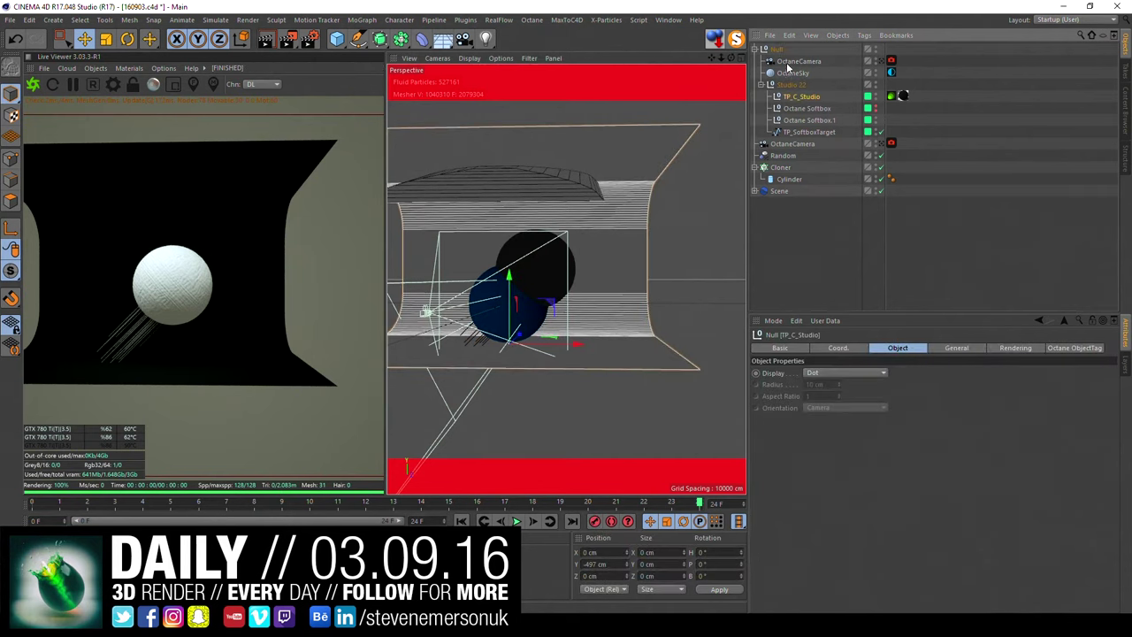
{"action": "left_click", "coordinate": [783, 51]}
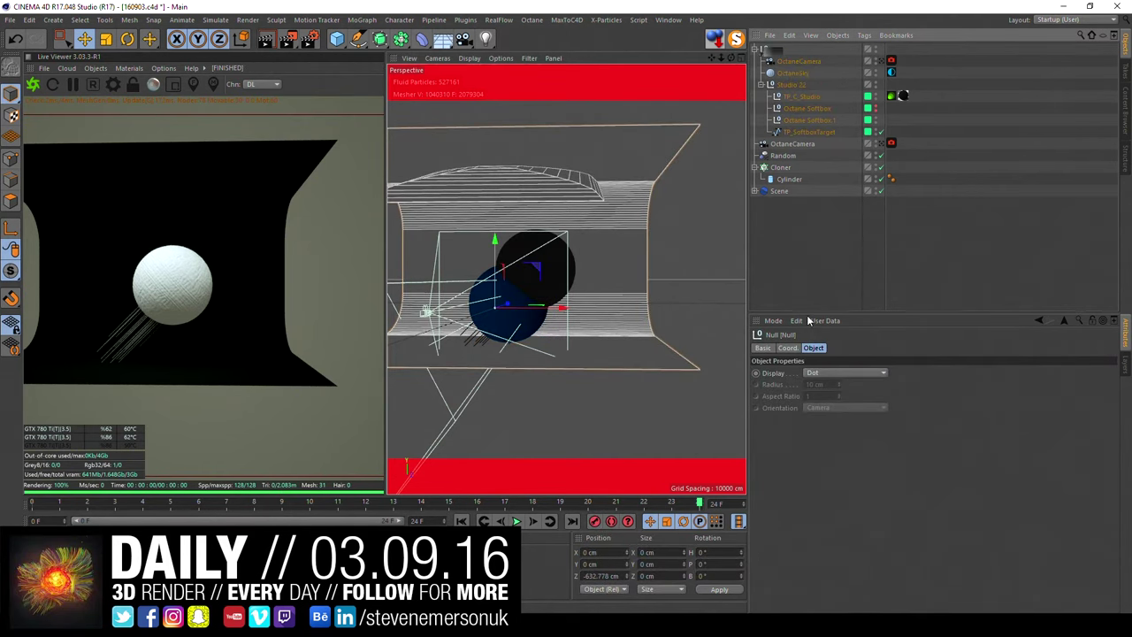
{"action": "left_click", "coordinate": [791, 348]}
{"action": "left_click_drag", "start_coordinate": [813, 386], "coordinate": [814, 530]}
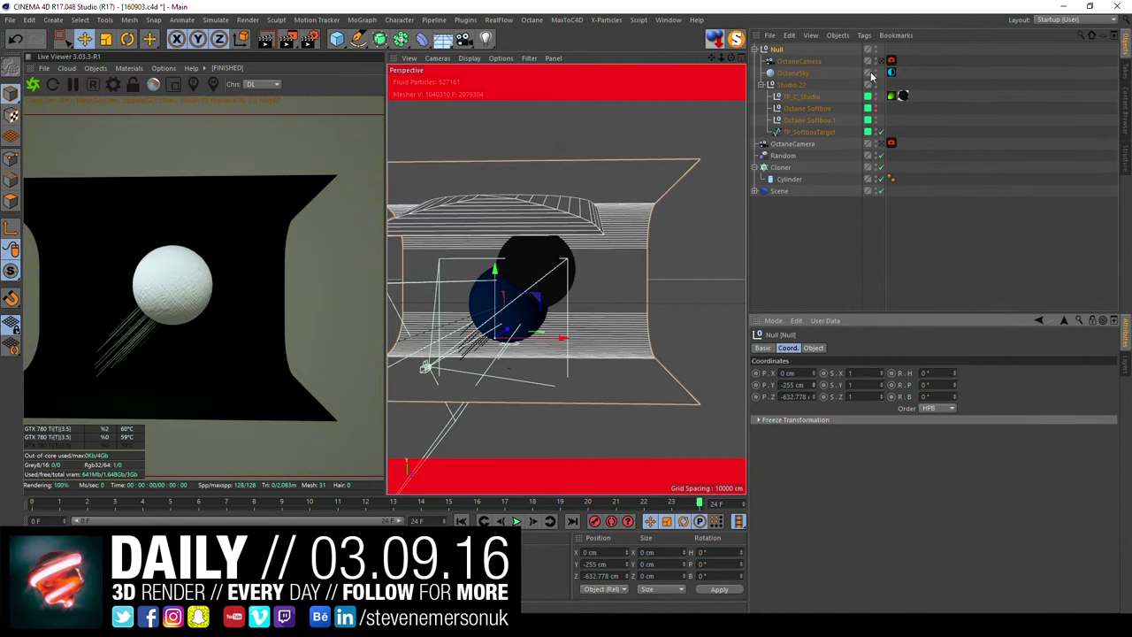
{"action": "left_click", "coordinate": [879, 61]}
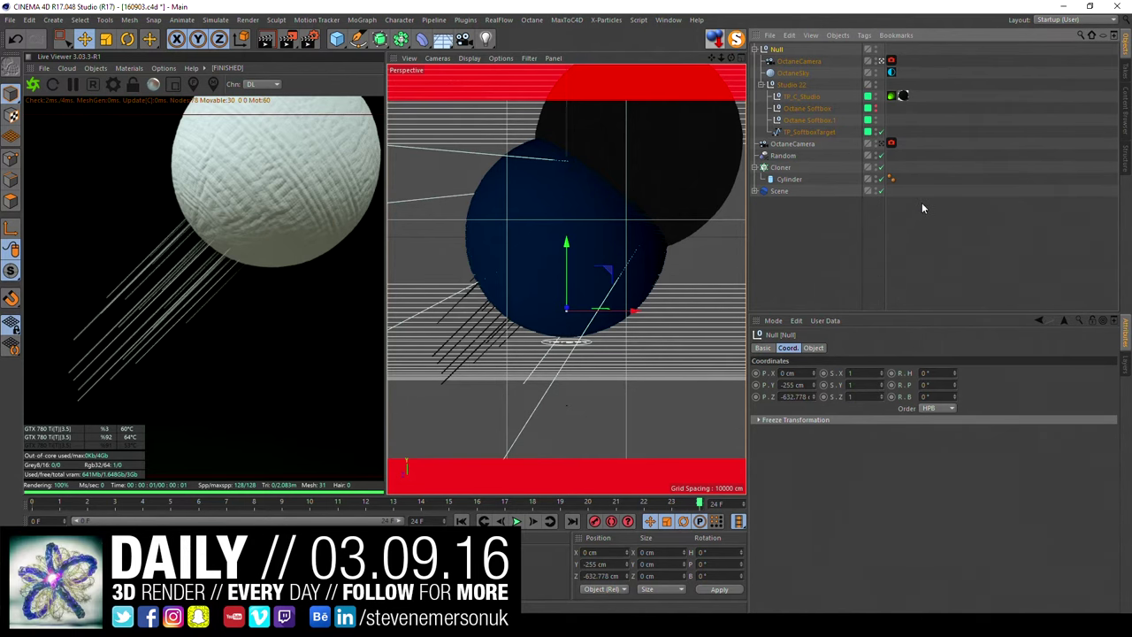
Step: Create an Octane material with Blackbody Emission and Surface brightness, and assign it to the Cylinder
{"action": "left_click", "coordinate": [901, 248]}
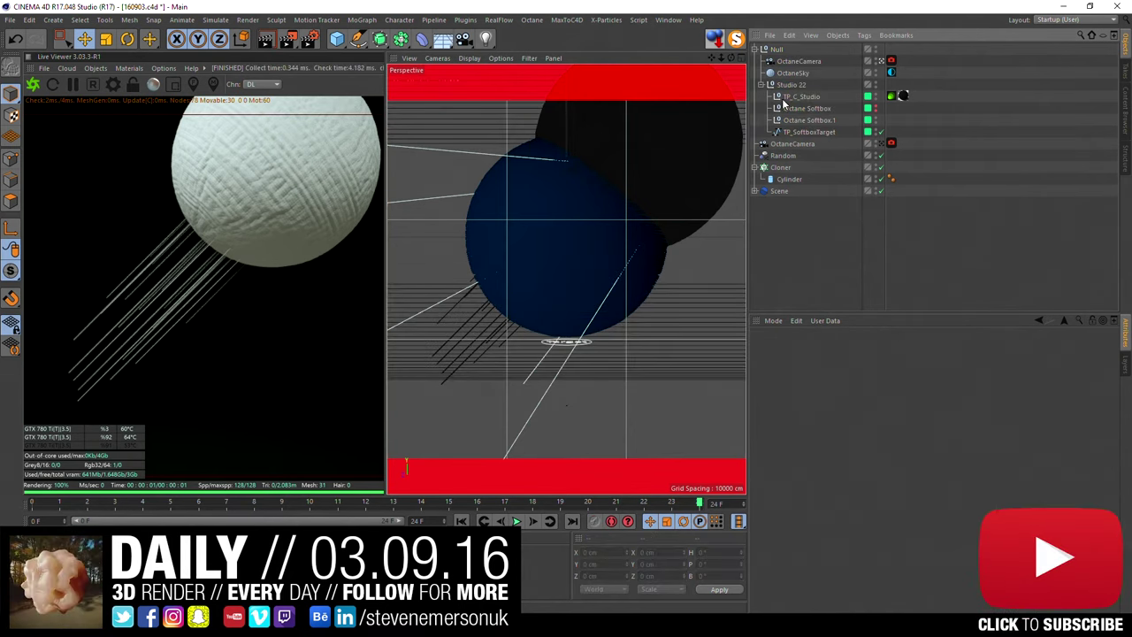
{"action": "left_click", "coordinate": [39, 536]}
{"action": "mouse_move", "coordinate": [195, 405]}
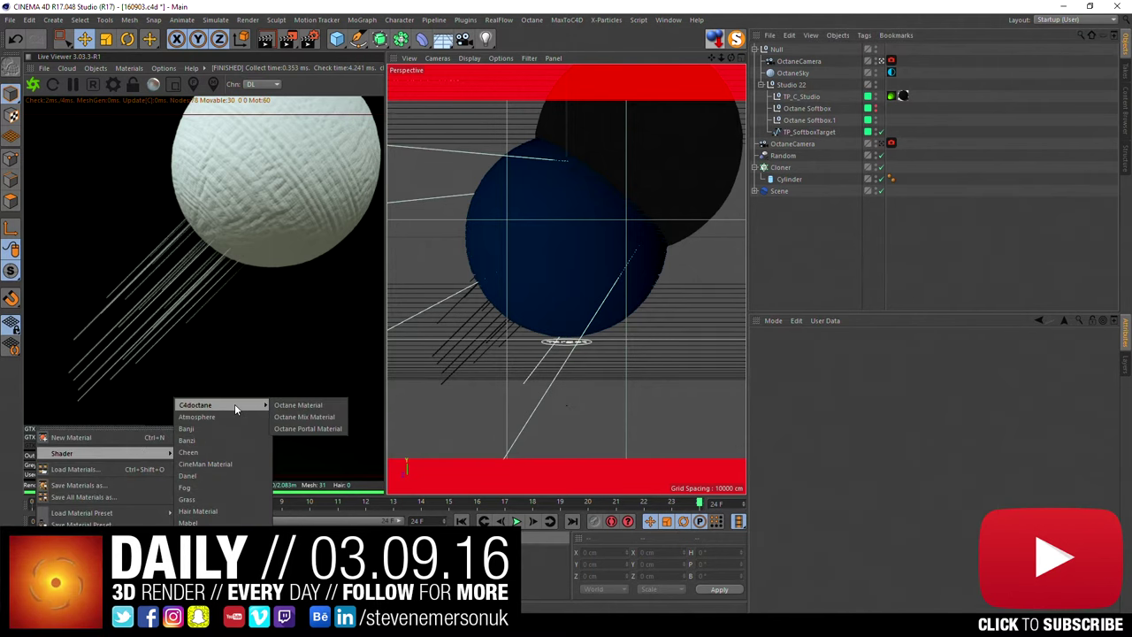
{"action": "left_click", "coordinate": [316, 405]}
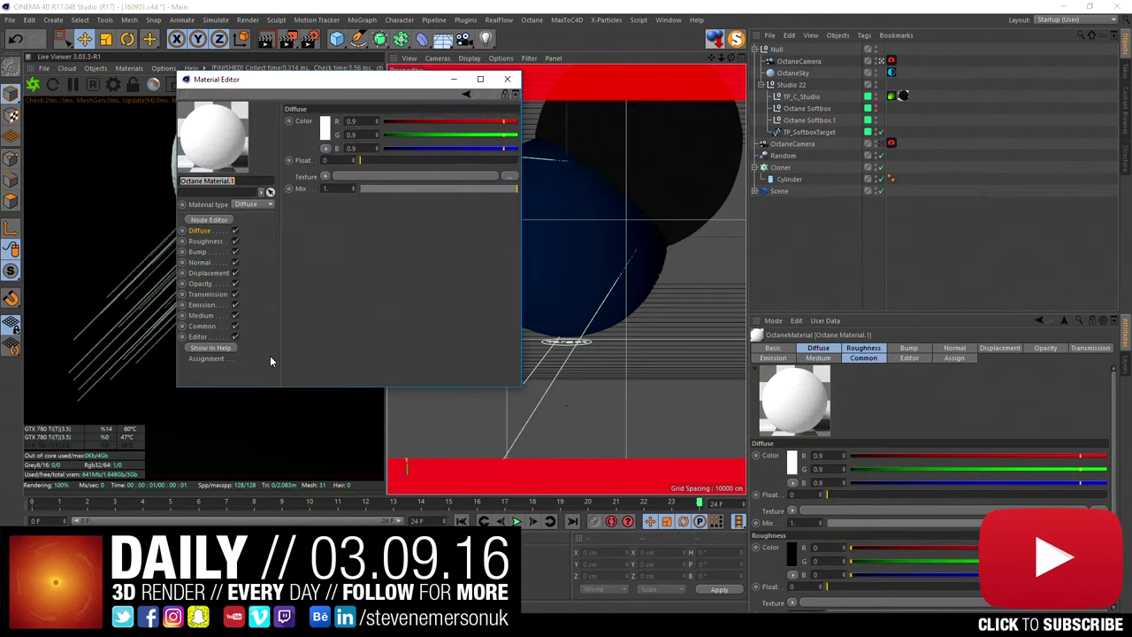
{"action": "left_click", "coordinate": [203, 304]}
{"action": "left_click", "coordinate": [324, 121]}
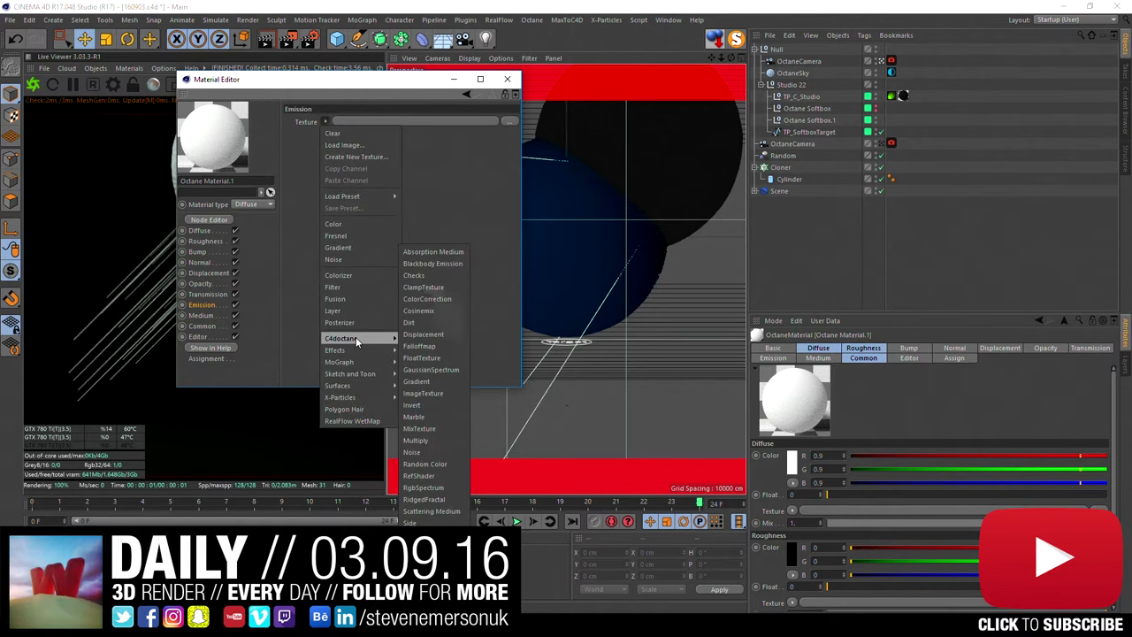
{"action": "left_click", "coordinate": [430, 264]}
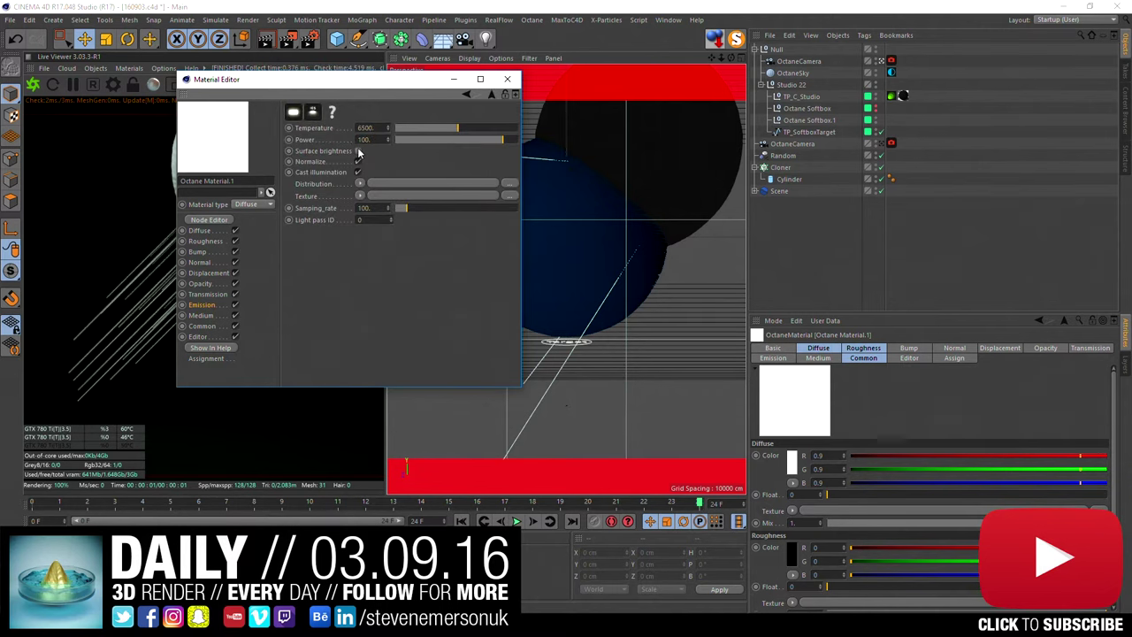
{"action": "left_click", "coordinate": [357, 152]}
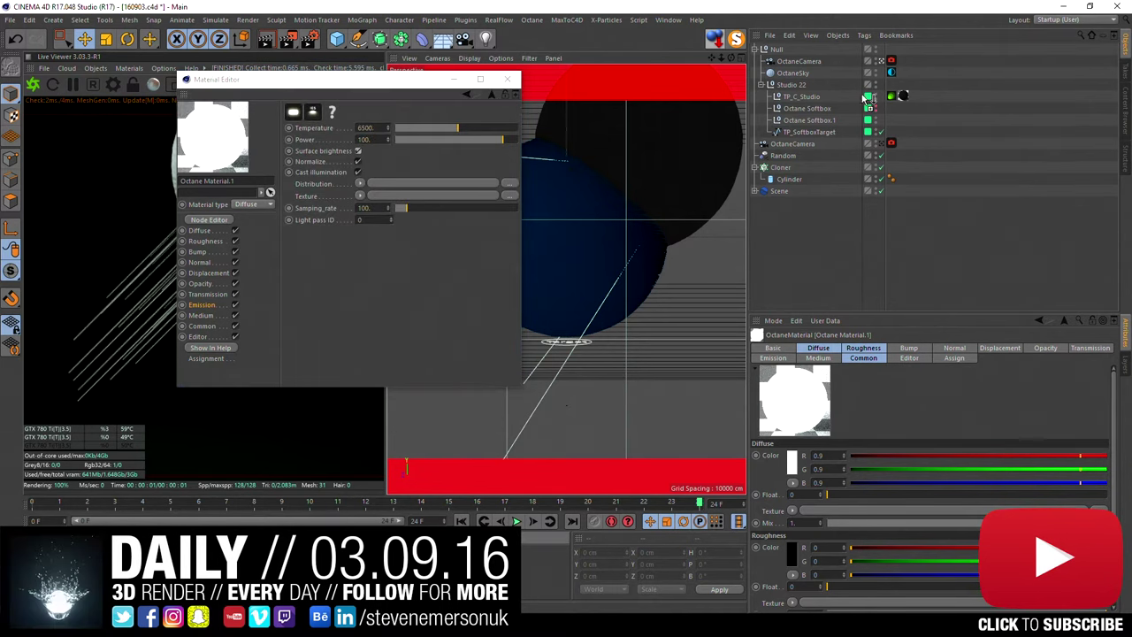
{"action": "left_click", "coordinate": [902, 178]}
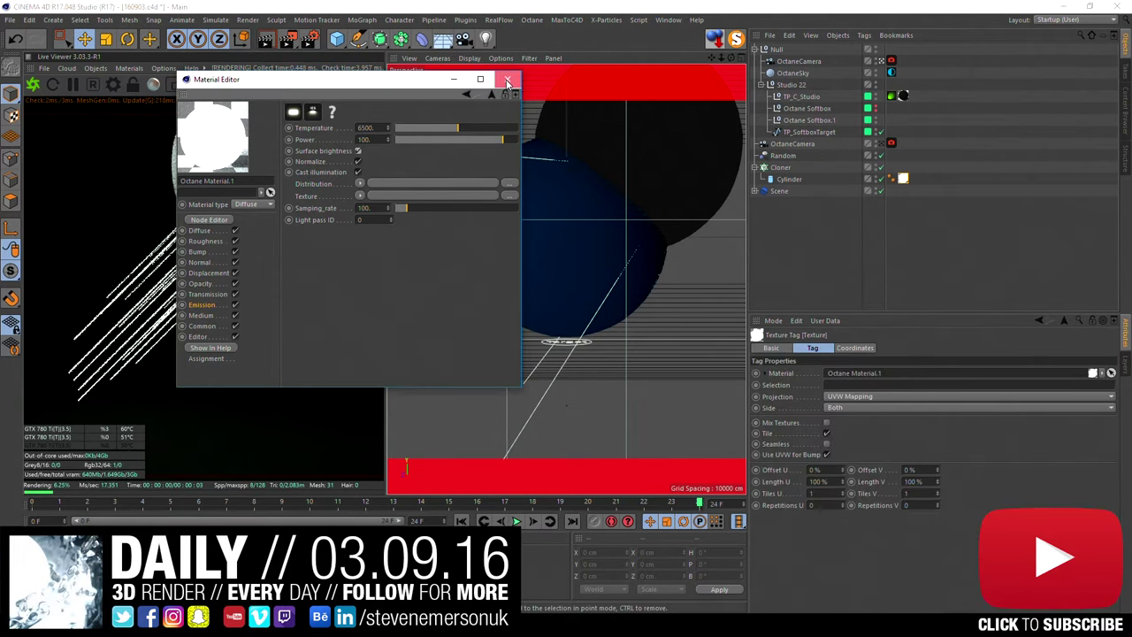
{"action": "left_click", "coordinate": [508, 81]}
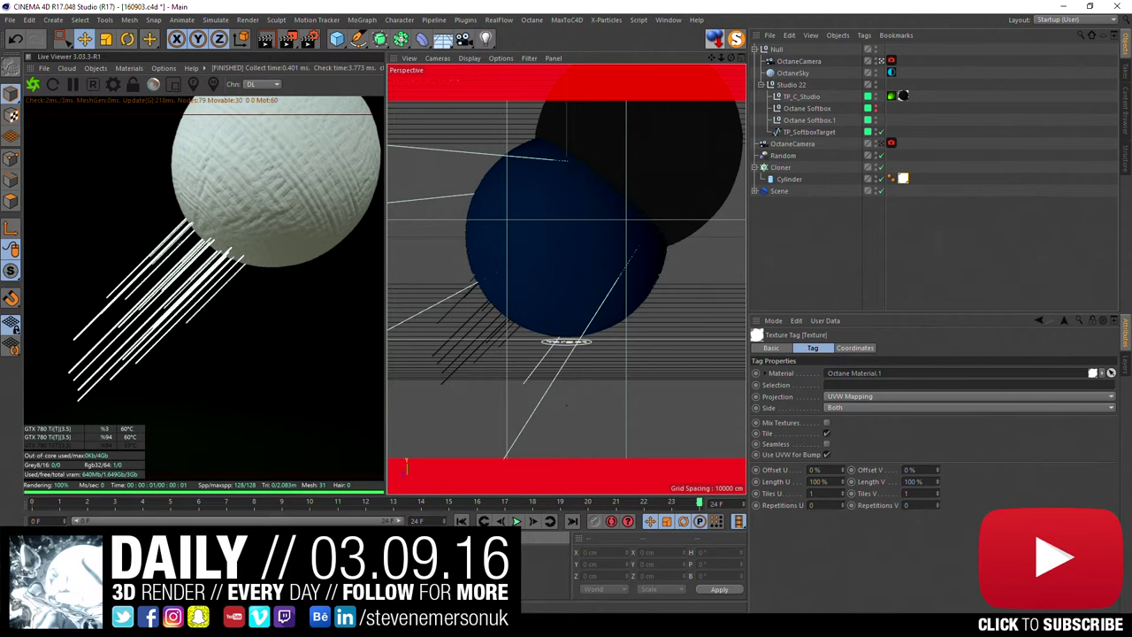
Step: Raise the emission Power to about 348 and Temperature to 12000
{"action": "double_click", "coordinate": [902, 179]}
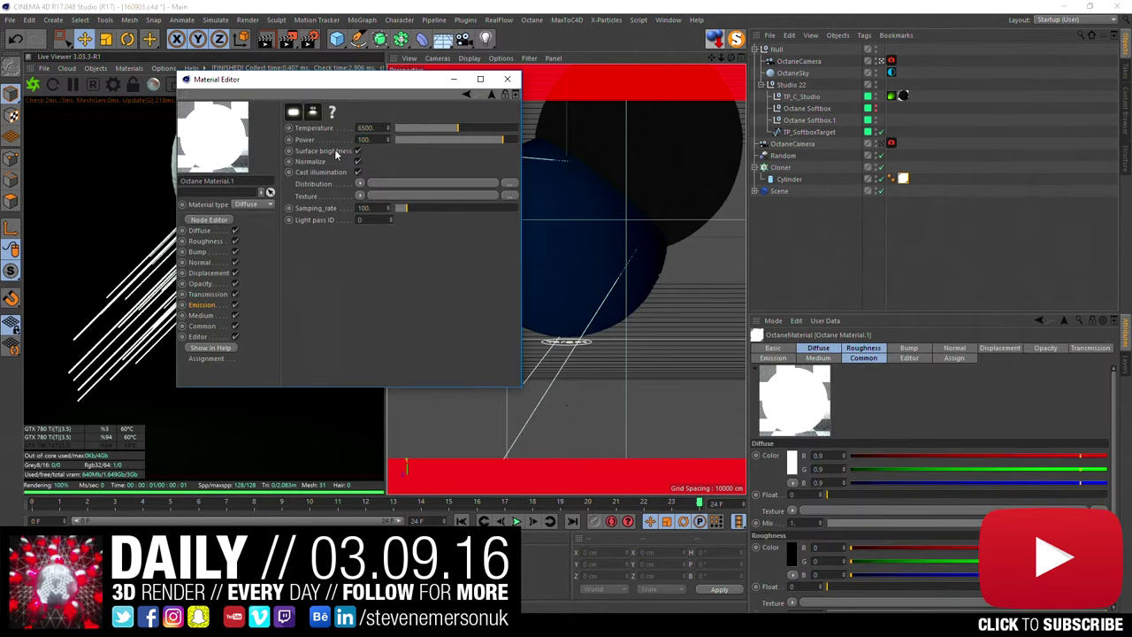
{"action": "left_click_drag", "start_coordinate": [355, 87], "coordinate": [481, 97]}
{"action": "left_click_drag", "start_coordinate": [635, 152], "coordinate": [641, 139]}
{"action": "left_click", "coordinate": [633, 89]}
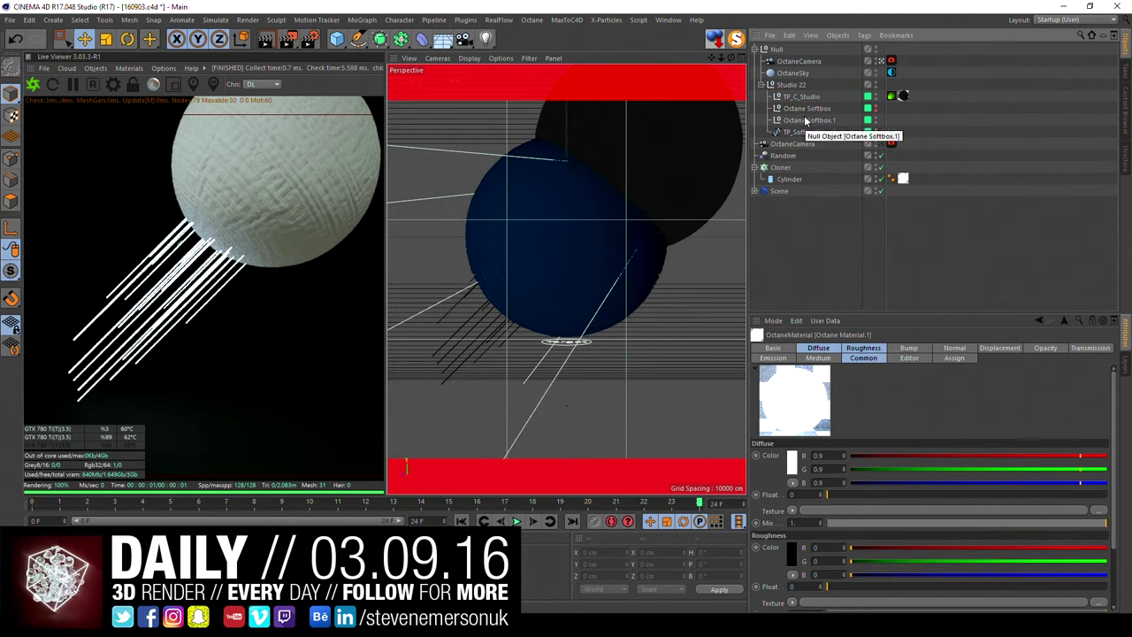
Step: Move the OctaneCamera to about Y 338 cm and Z -1580 cm to reframe the sphere and sticks
{"action": "left_click", "coordinate": [798, 61]}
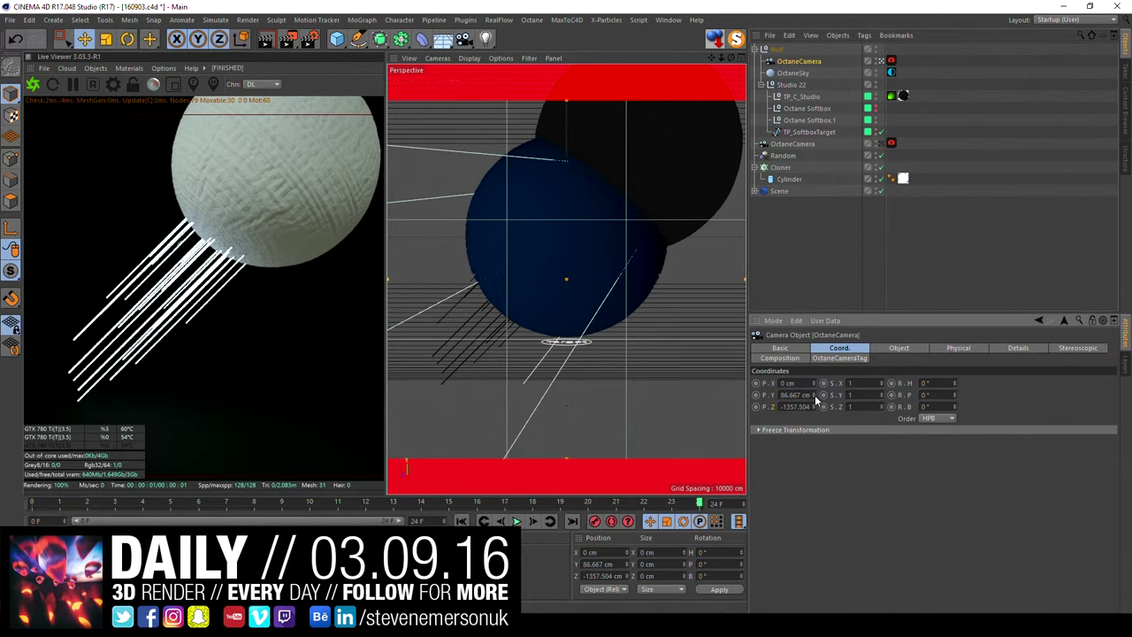
{"action": "left_click_drag", "start_coordinate": [814, 395], "coordinate": [815, 380]}
{"action": "left_click_drag", "start_coordinate": [814, 394], "coordinate": [813, 354]}
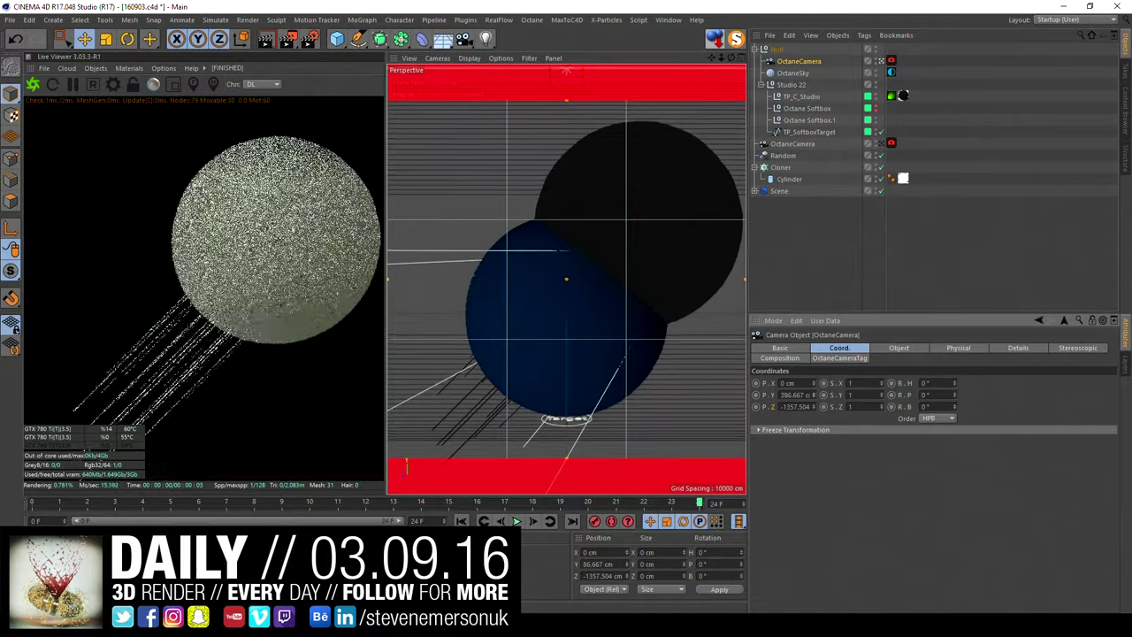
{"action": "mouse_move", "coordinate": [814, 394]}
{"action": "left_mouse_down"}
{"action": "mouse_move", "coordinate": [814, 425]}
{"action": "mouse_move", "coordinate": [814, 397]}
{"action": "left_mouse_up"}
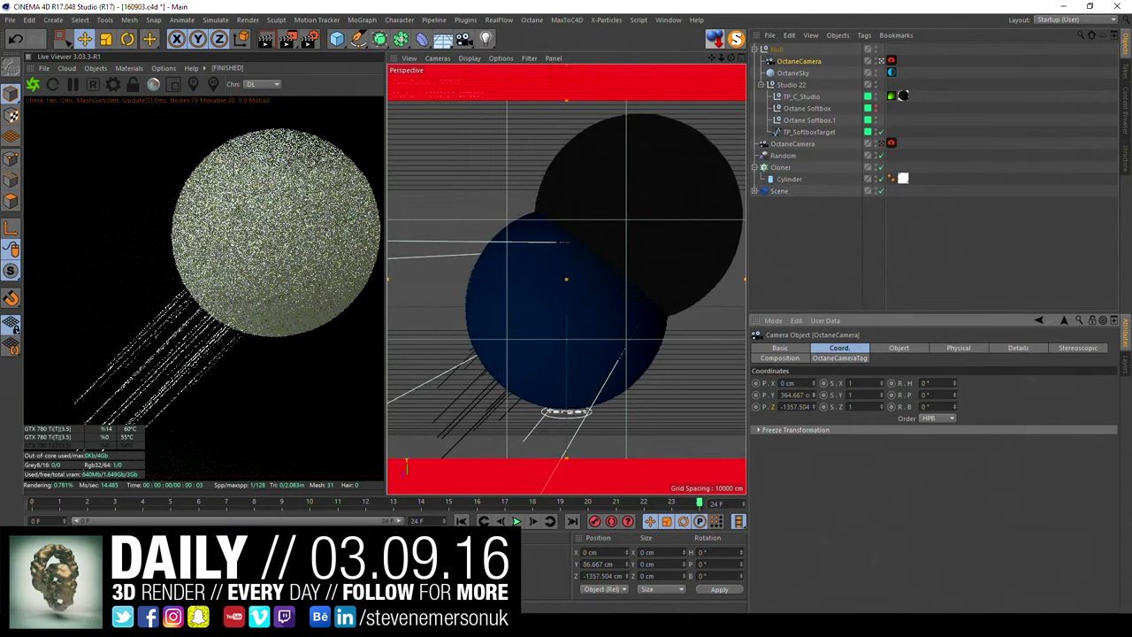
{"action": "left_click_drag", "start_coordinate": [814, 395], "coordinate": [814, 389]}
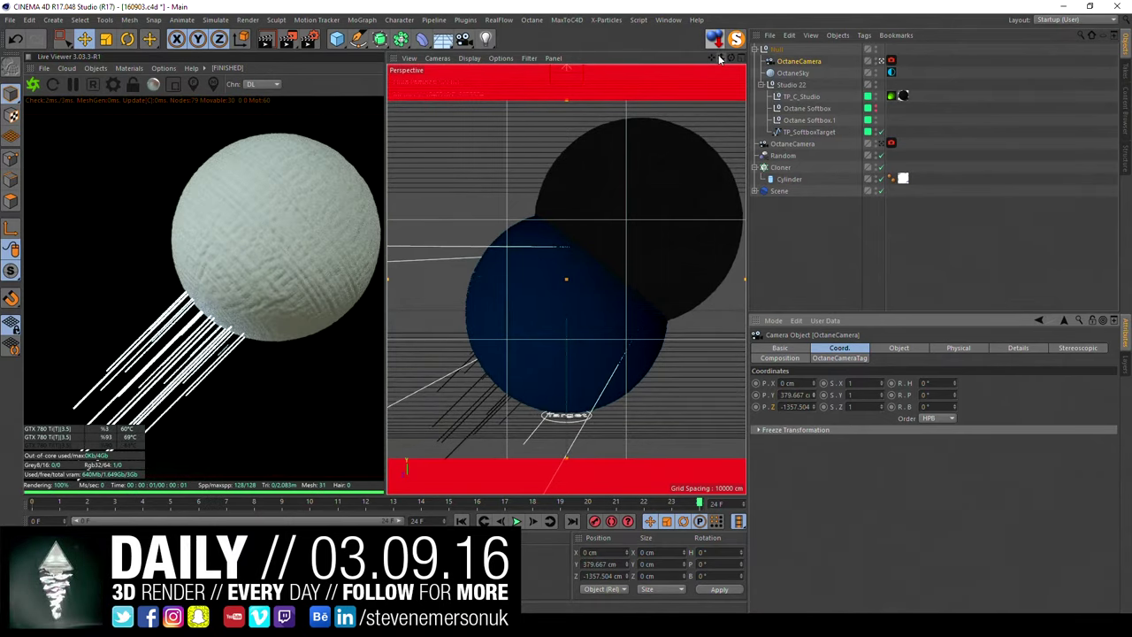
{"action": "scroll", "coordinate": [565, 278], "scroll_direction": "down", "scroll_amount": 2}
{"action": "scroll", "coordinate": [565, 278], "scroll_direction": "down", "scroll_amount": 3}
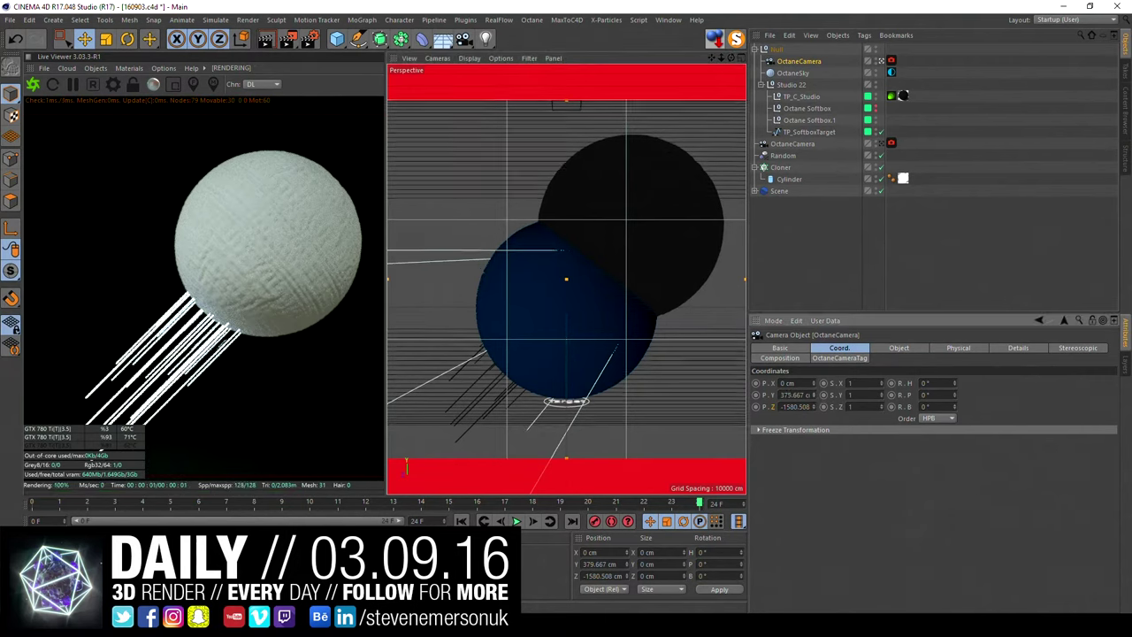
{"action": "left_click_drag", "start_coordinate": [815, 396], "coordinate": [816, 391]}
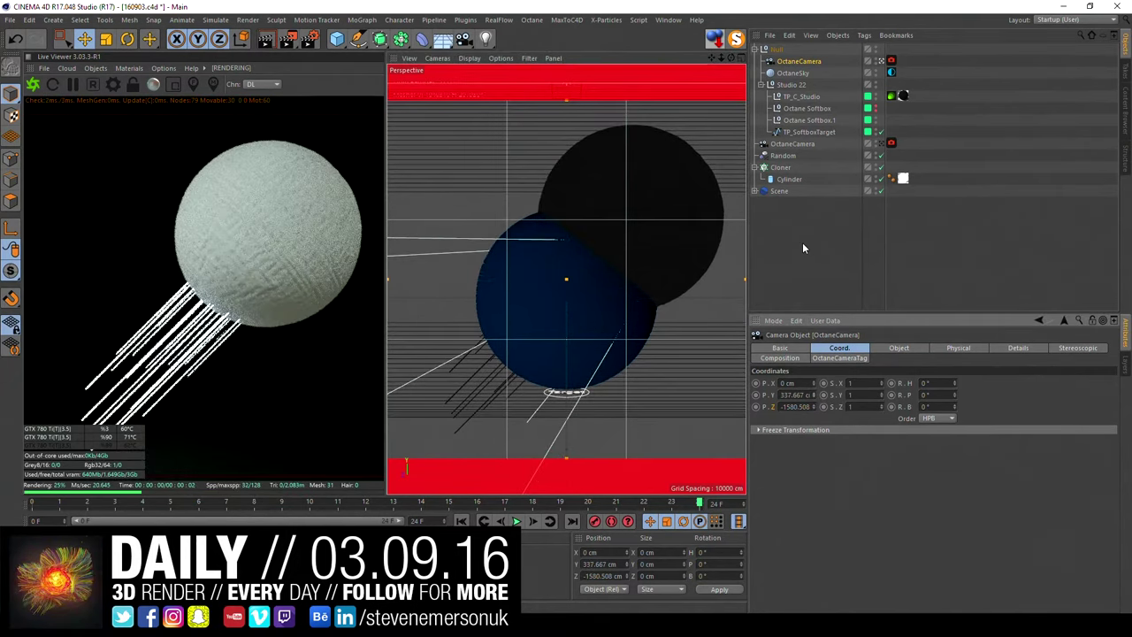
{"action": "left_click", "coordinate": [780, 167]}
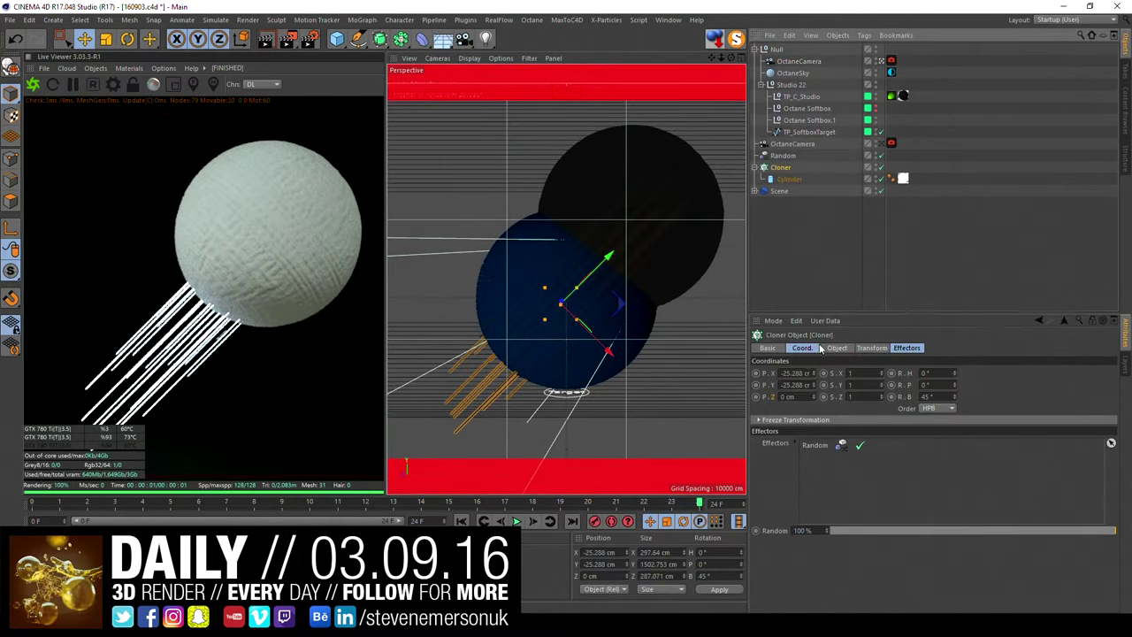
Step: Set the Cloner counts to 7 in X and Z, with Size X 395 cm and Size Z about 253 cm
{"action": "left_click", "coordinate": [836, 348]}
{"action": "left_click", "coordinate": [821, 424]}
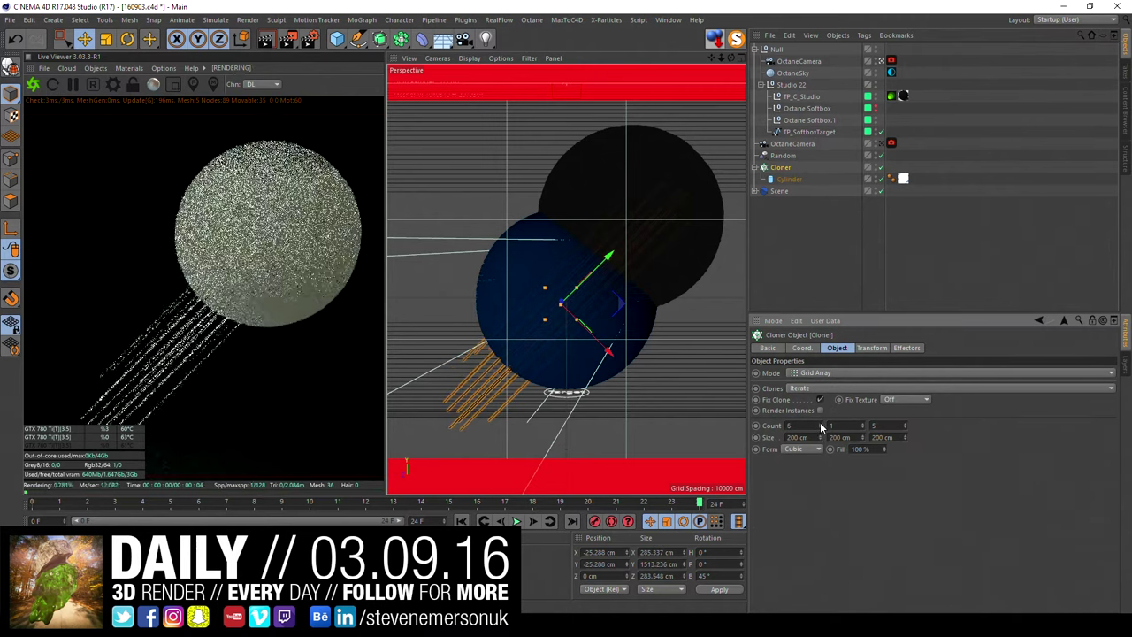
{"action": "left_click", "coordinate": [821, 424]}
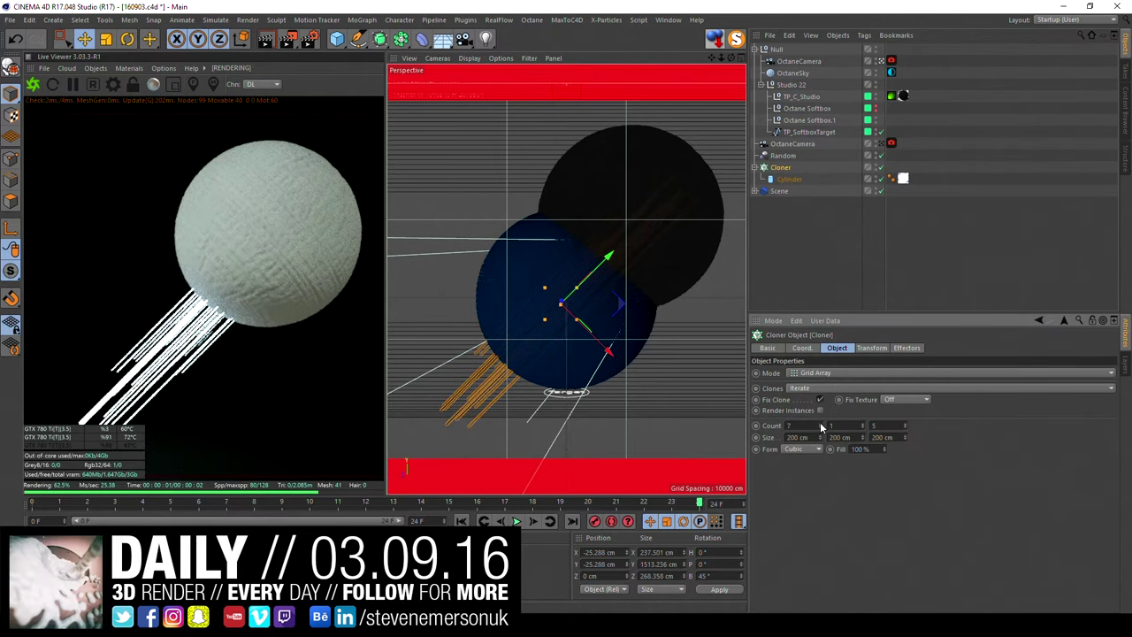
{"action": "left_click", "coordinate": [904, 424]}
{"action": "left_click", "coordinate": [904, 424]}
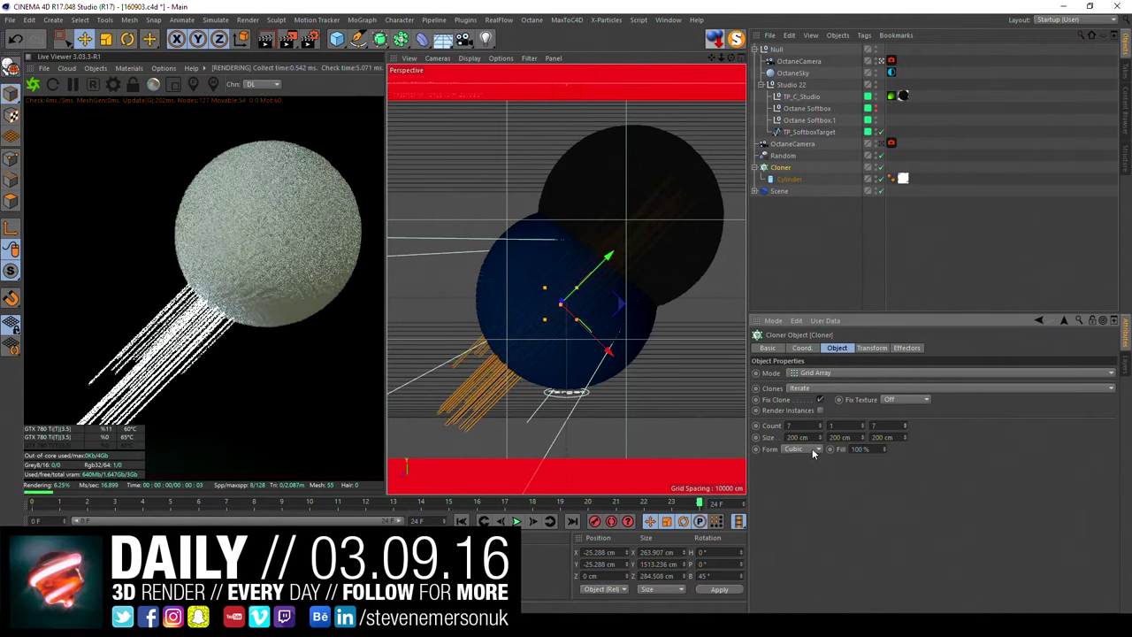
{"action": "left_click_drag", "start_coordinate": [820, 437], "coordinate": [820, 397]}
{"action": "left_click_drag", "start_coordinate": [820, 437], "coordinate": [825, 465]}
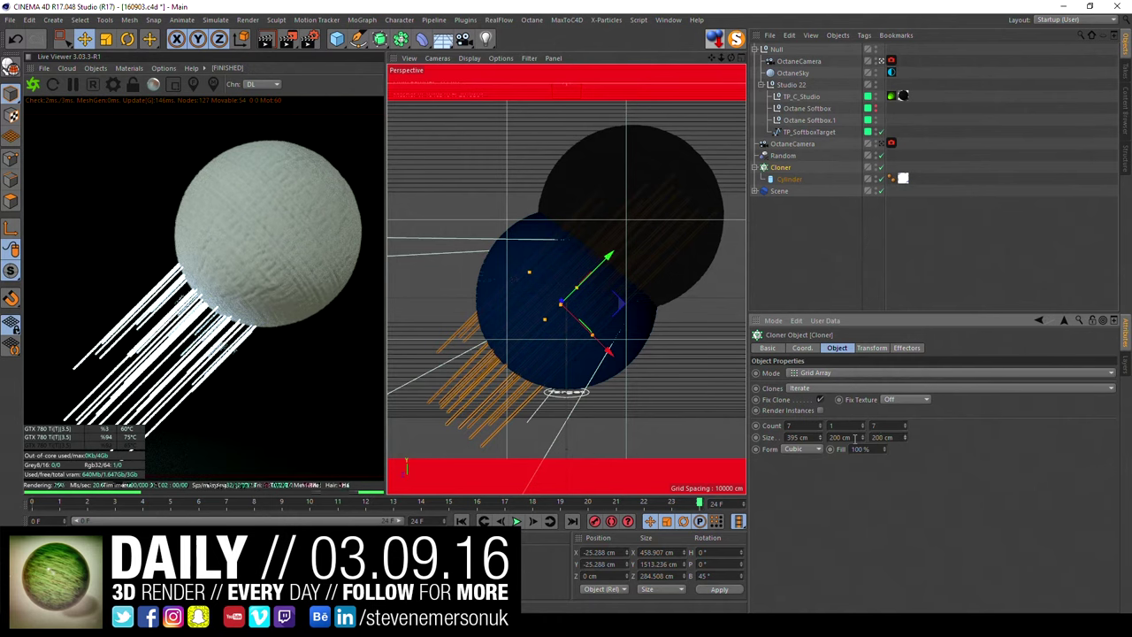
{"action": "left_click_drag", "start_coordinate": [903, 437], "coordinate": [882, 437]}
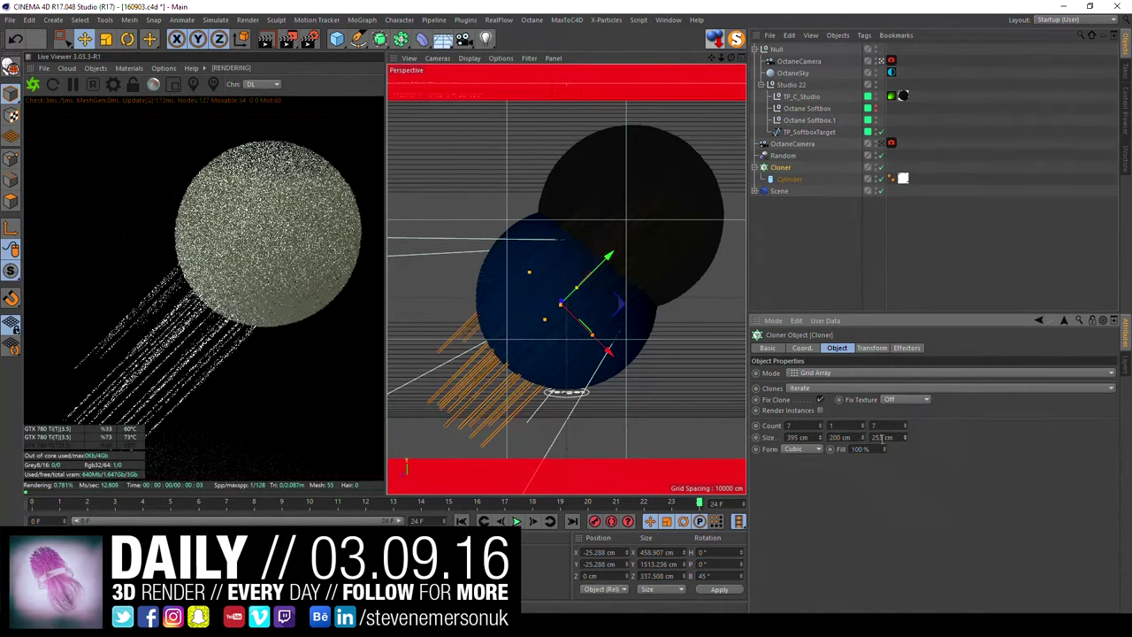
{"action": "left_click", "coordinate": [782, 155]}
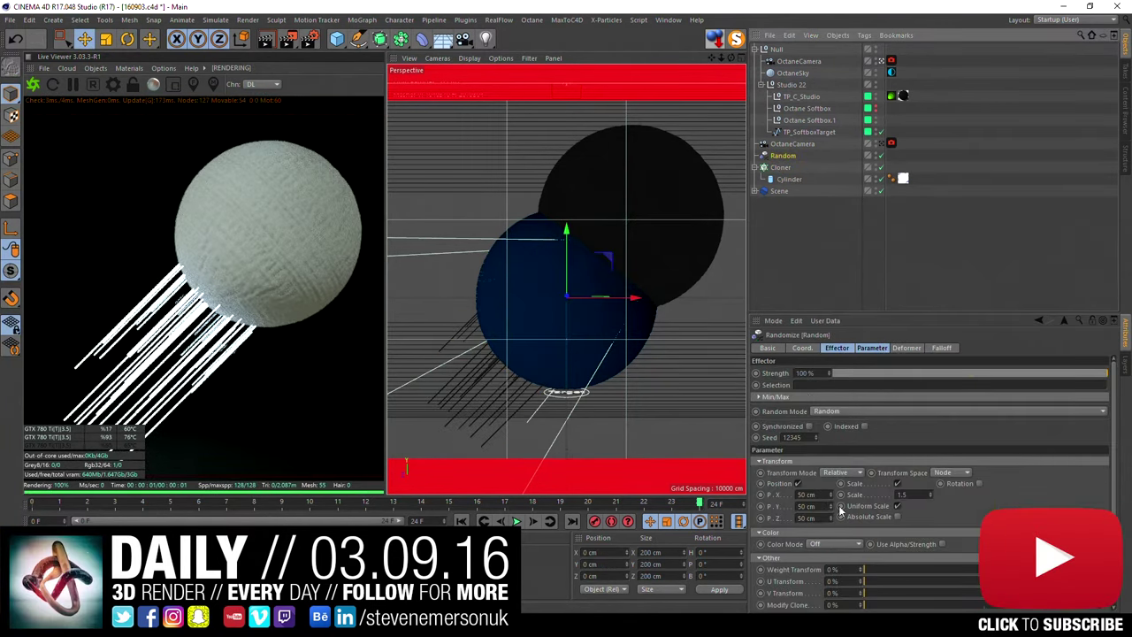
Step: Set the Random effector's Position P.Y to 44 cm and save the scene with Ctrl+S
{"action": "mouse_move", "coordinate": [840, 510]}
{"action": "left_mouse_down"}
{"action": "mouse_move", "coordinate": [827, 481]}
{"action": "mouse_move", "coordinate": [834, 540]}
{"action": "left_mouse_up"}
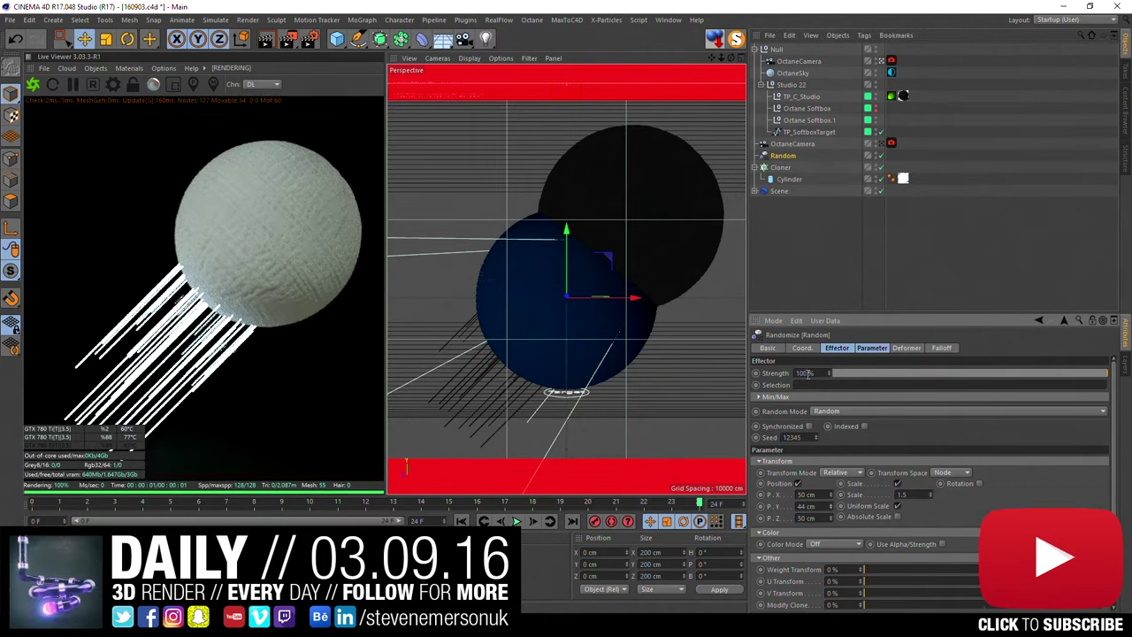
{"action": "key", "text": "ctrl+s"}
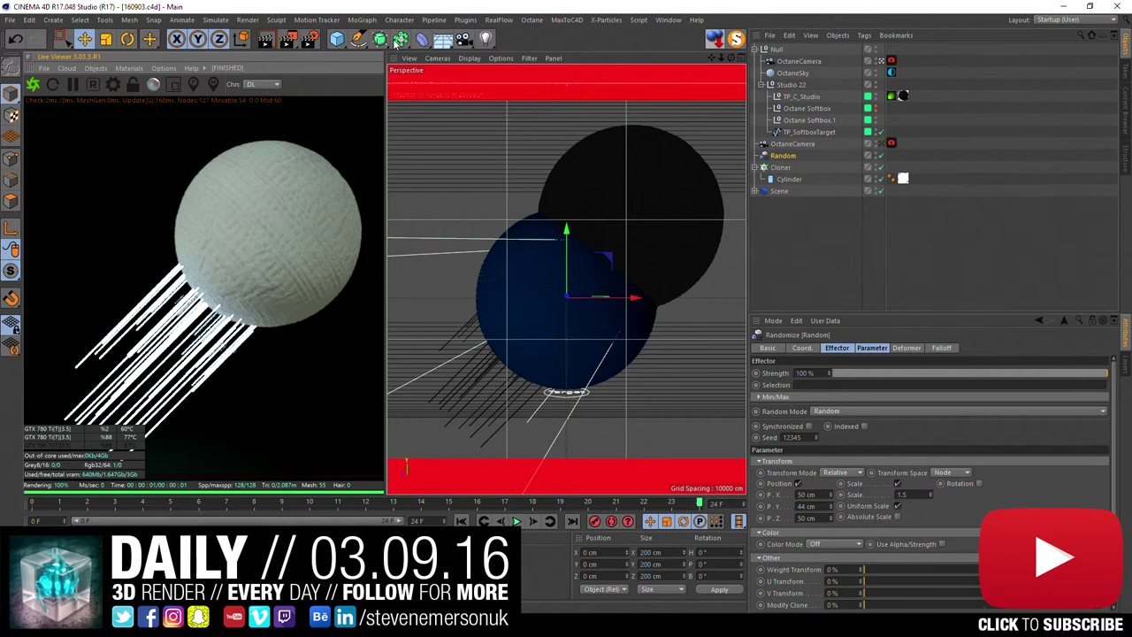
Step: Open the Content Browser and preview Jello and Frosted Glass in the Octane Studio Kit materials
{"action": "left_click", "coordinate": [668, 19]}
{"action": "left_click", "coordinate": [676, 89]}
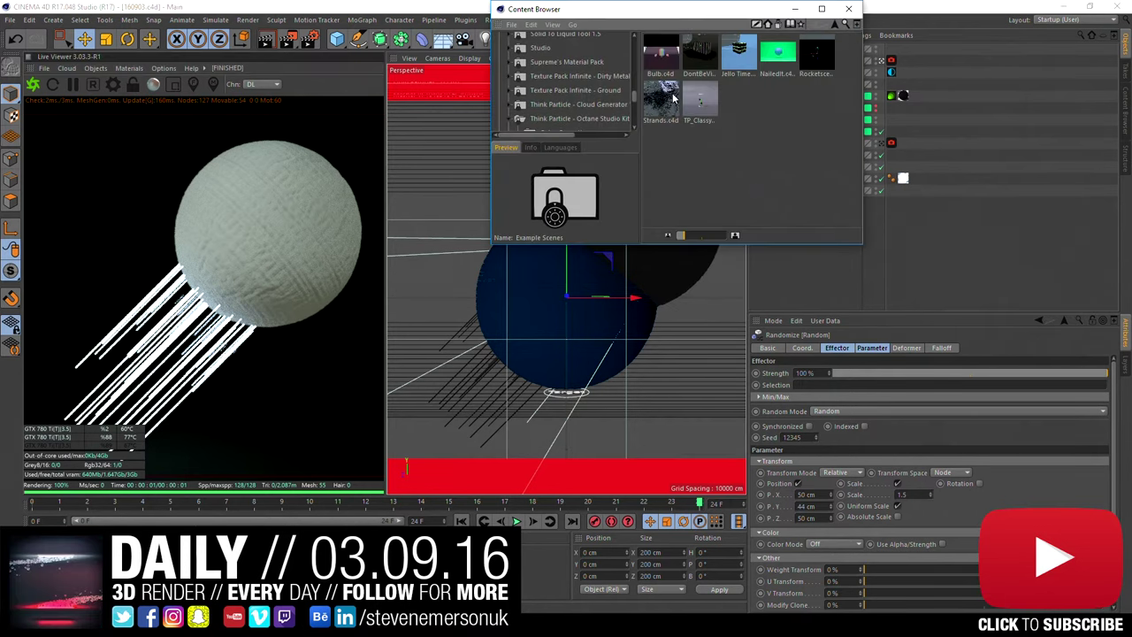
{"action": "scroll", "coordinate": [579, 110], "scroll_direction": "down", "scroll_amount": 2}
{"action": "left_click", "coordinate": [581, 103]}
{"action": "left_click", "coordinate": [520, 106]}
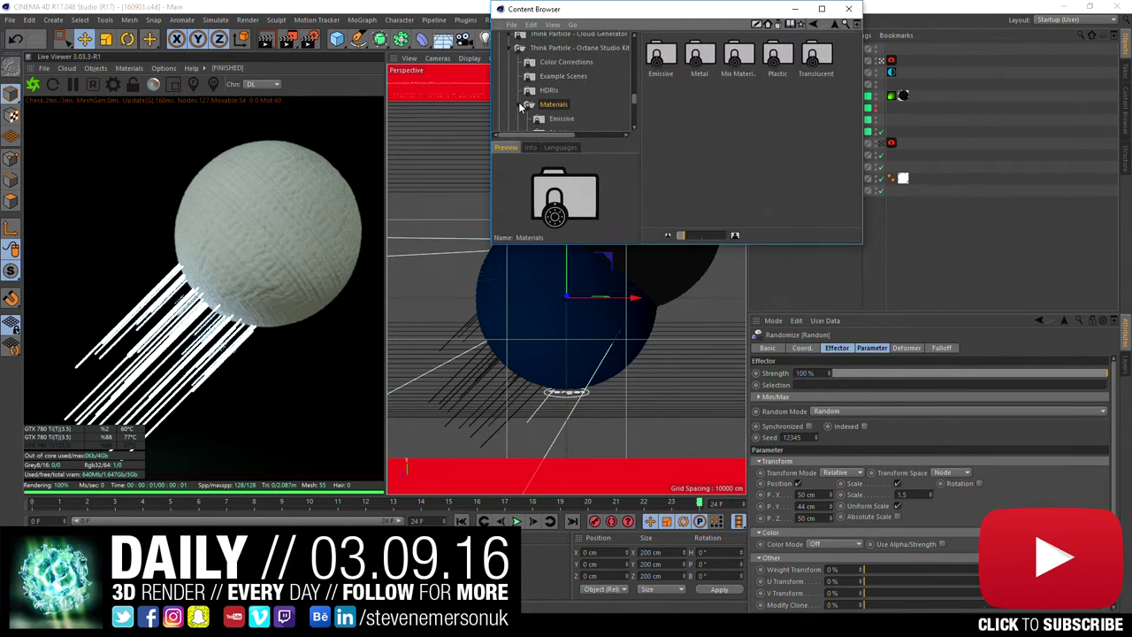
{"action": "scroll", "coordinate": [566, 91], "scroll_direction": "down", "scroll_amount": 2}
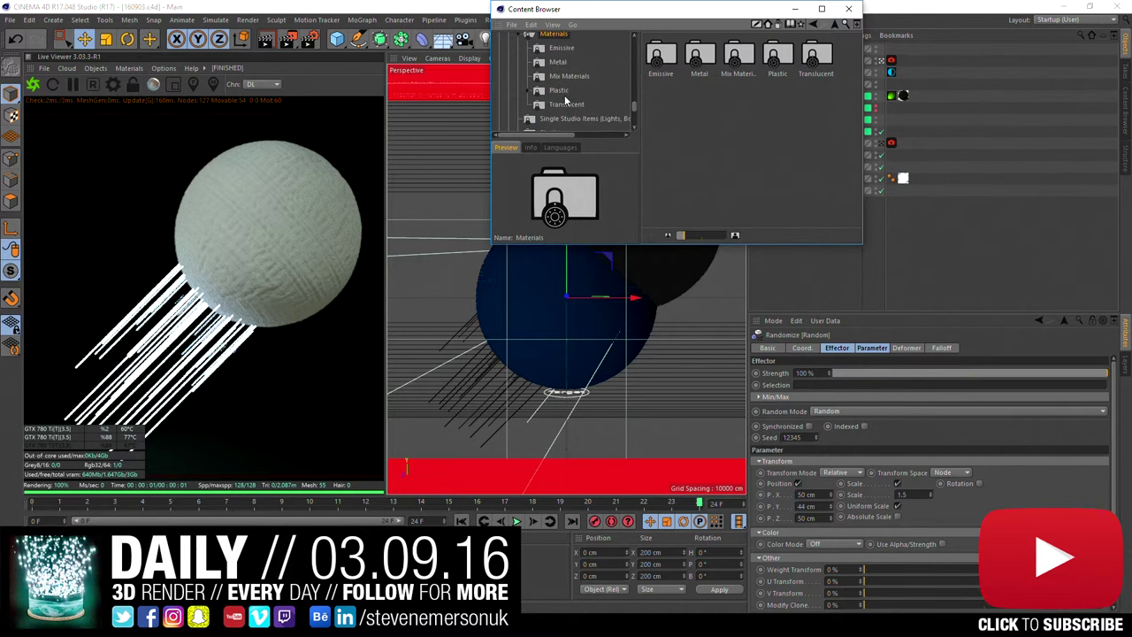
{"action": "left_click", "coordinate": [566, 103]}
{"action": "left_click", "coordinate": [778, 55]}
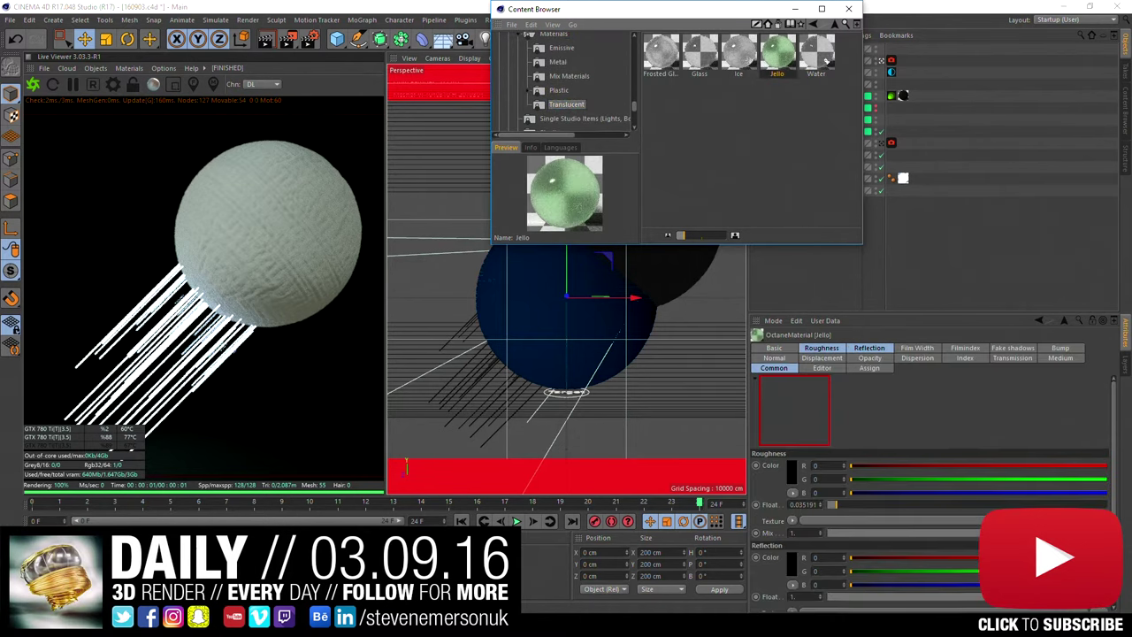
{"action": "key", "text": "Left"}
{"action": "key", "text": "Left"}
{"action": "key", "text": "Left"}
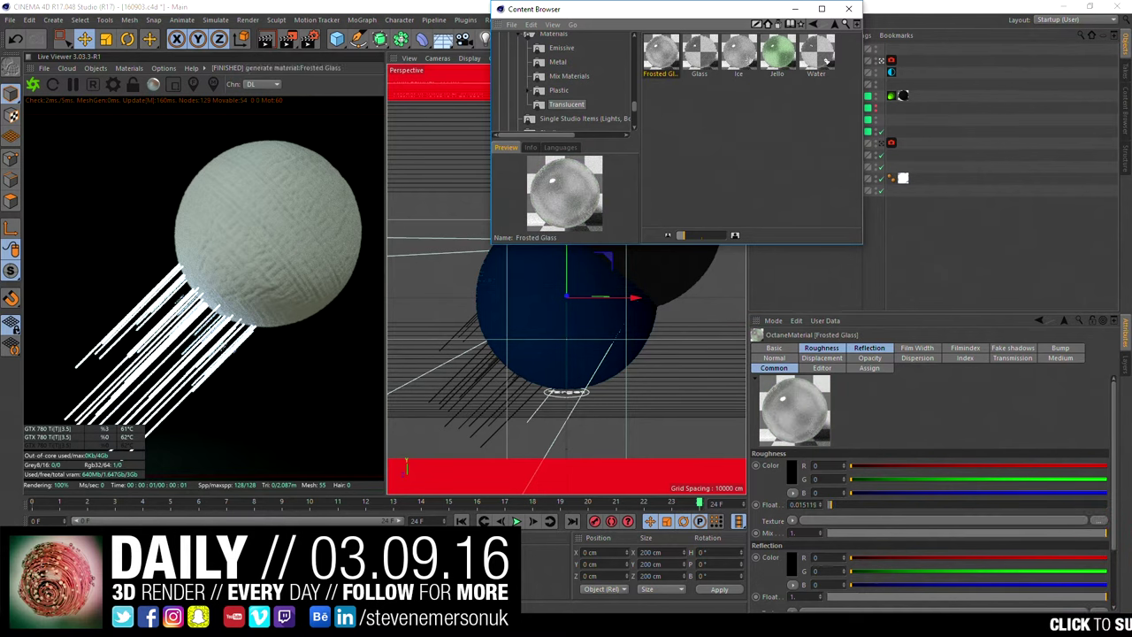
Step: Preview the Metal presets like Gold.2 and Titanium.1, load the metal material, and close the browser
{"action": "left_click", "coordinate": [557, 62]}
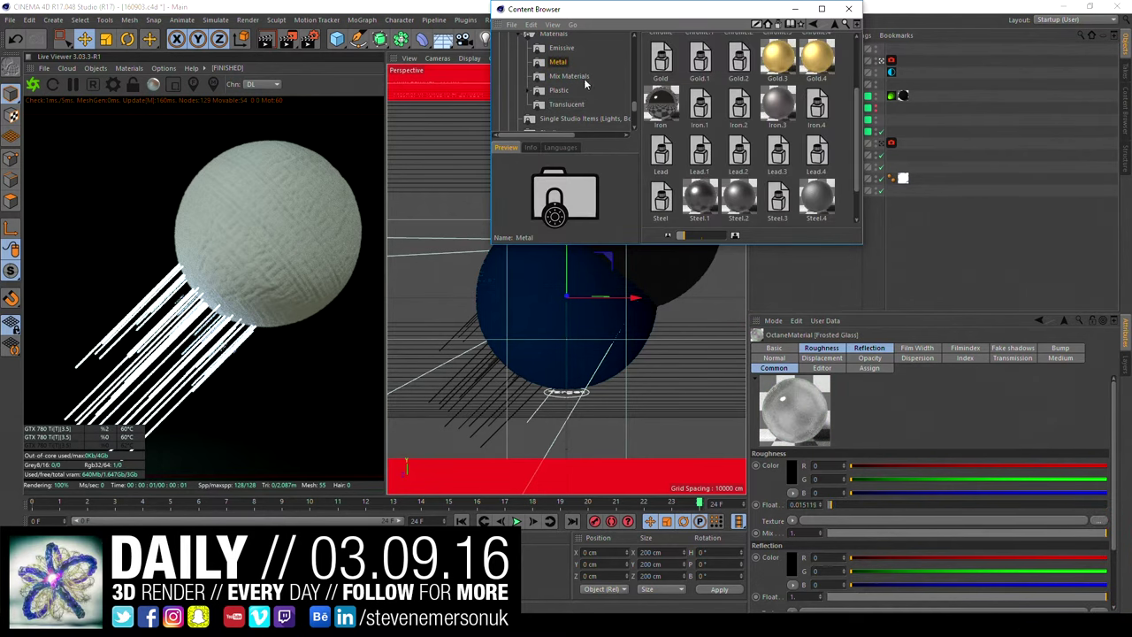
{"action": "scroll", "coordinate": [762, 159], "scroll_direction": "up", "scroll_amount": 2}
{"action": "left_click", "coordinate": [748, 130]}
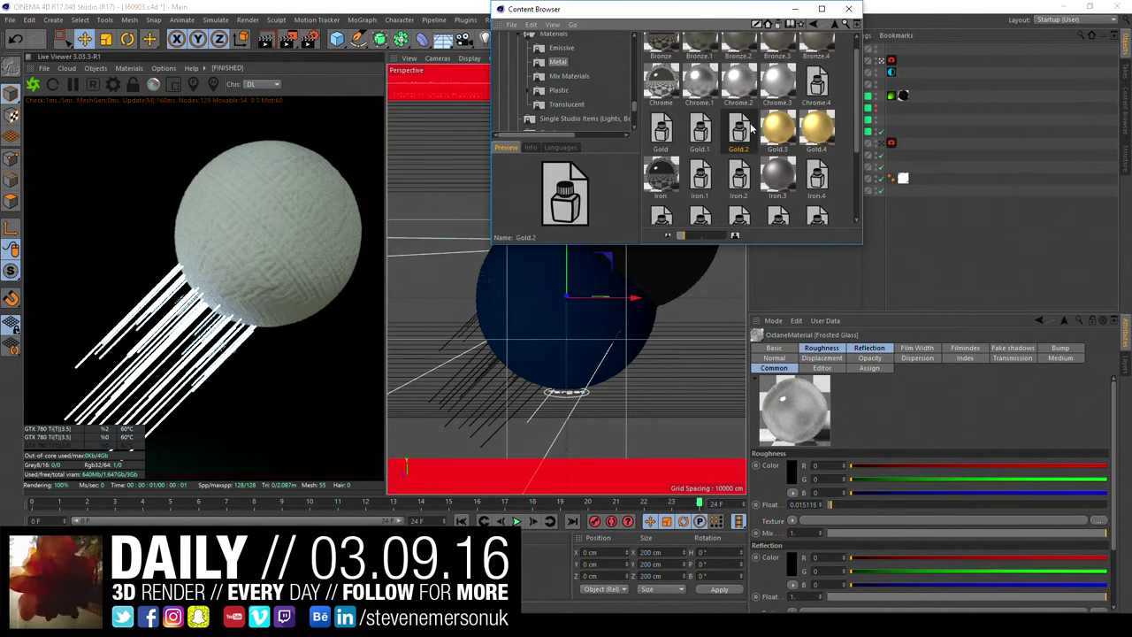
{"action": "scroll", "coordinate": [756, 128], "scroll_direction": "down", "scroll_amount": 2}
{"action": "scroll", "coordinate": [767, 130], "scroll_direction": "up", "scroll_amount": 2}
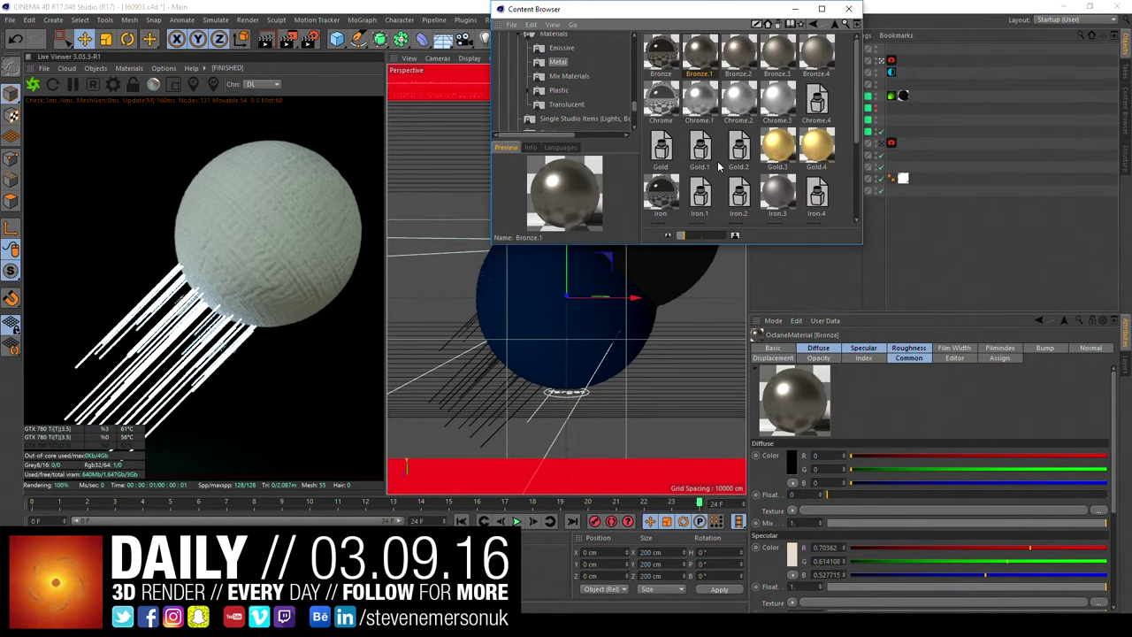
{"action": "scroll", "coordinate": [717, 166], "scroll_direction": "down", "scroll_amount": 3}
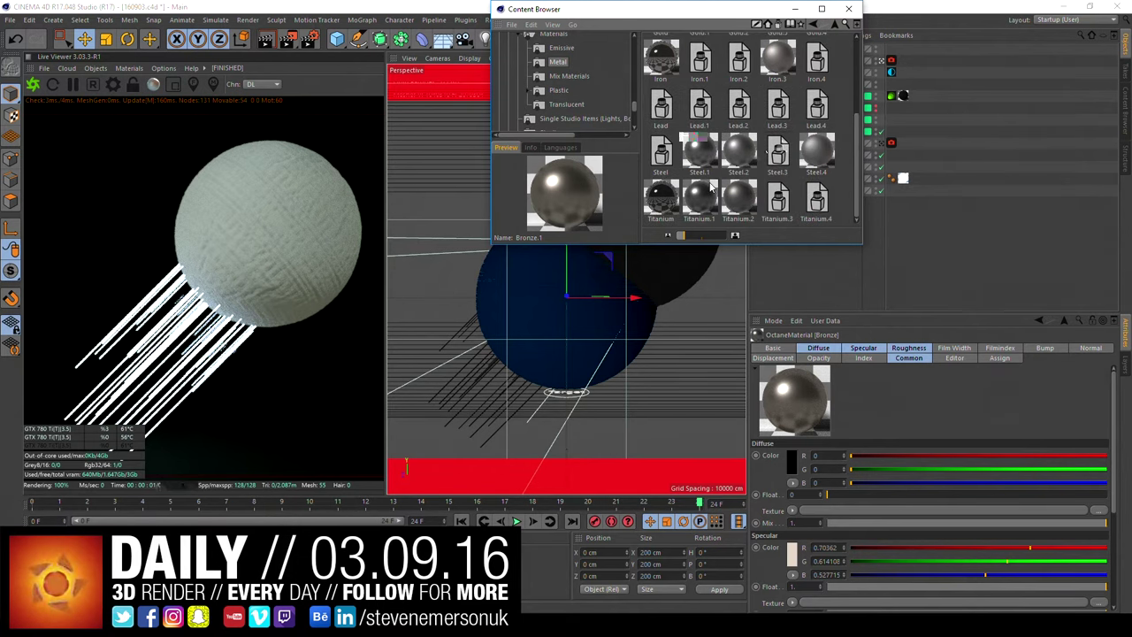
{"action": "left_click", "coordinate": [705, 207]}
{"action": "left_click_drag", "start_coordinate": [698, 199], "coordinate": [583, 343]}
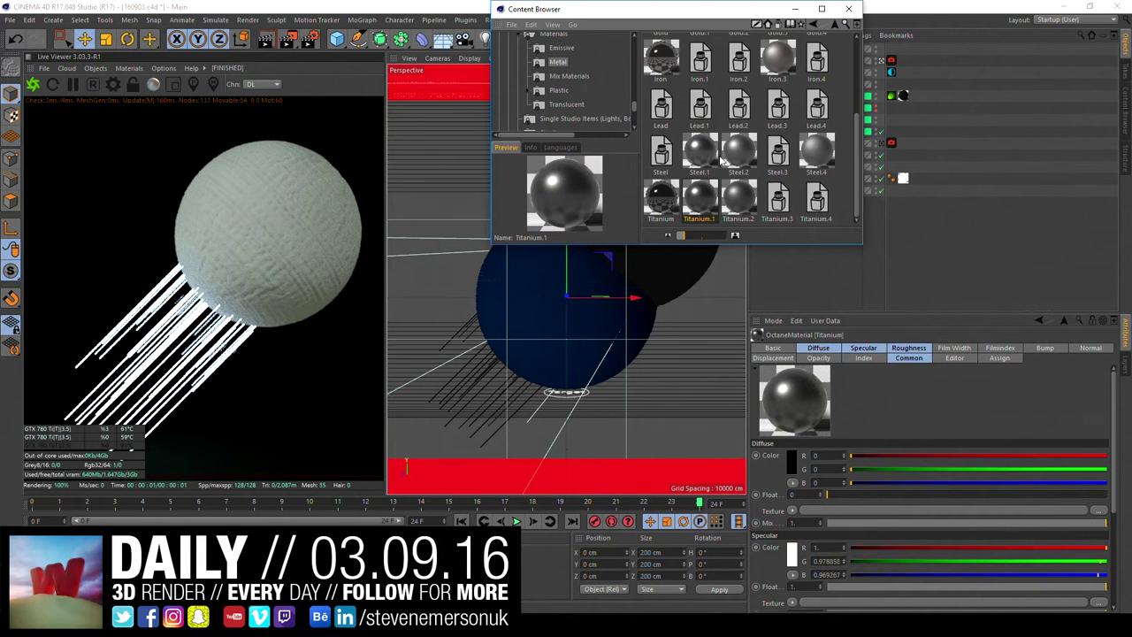
{"action": "left_click", "coordinate": [848, 9]}
{"action": "left_click_drag", "start_coordinate": [903, 177], "coordinate": [910, 170]}
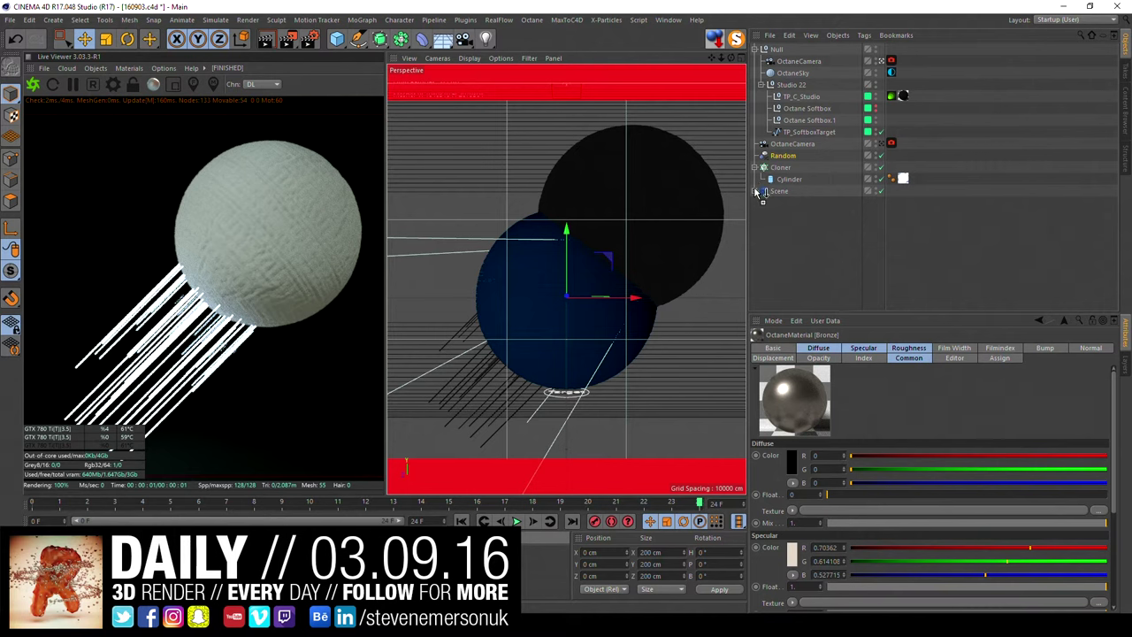
Step: Apply the Bronze material to the Mesher inside the RealFlow scene
{"action": "left_click_drag", "start_coordinate": [762, 192], "coordinate": [758, 192]}
{"action": "left_click", "coordinate": [754, 191]}
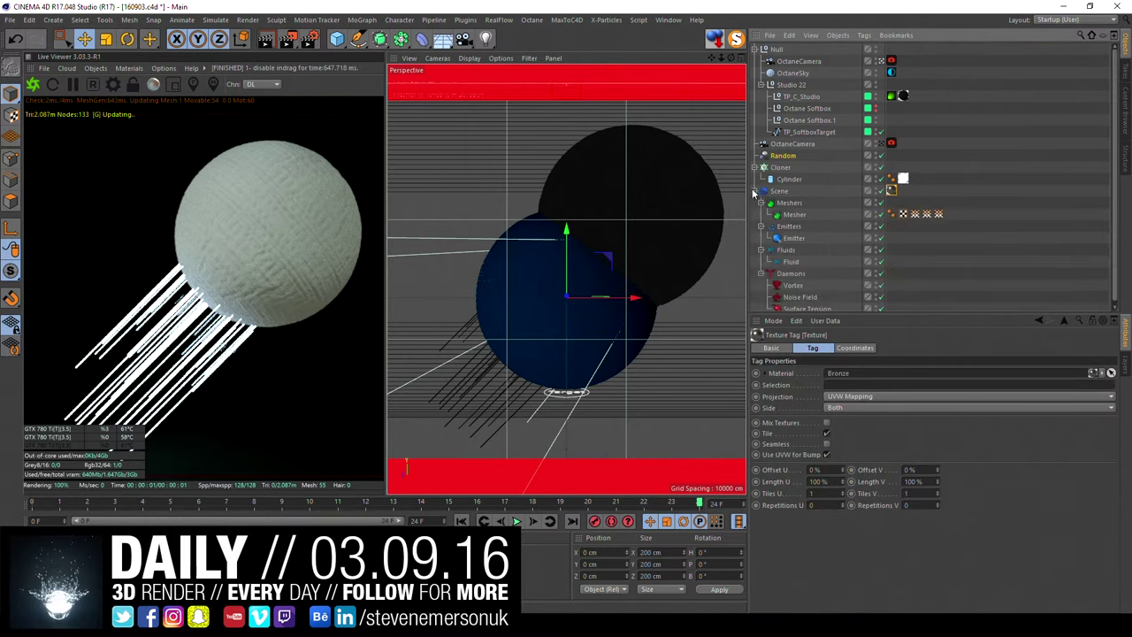
{"action": "left_click_drag", "start_coordinate": [890, 190], "coordinate": [950, 213]}
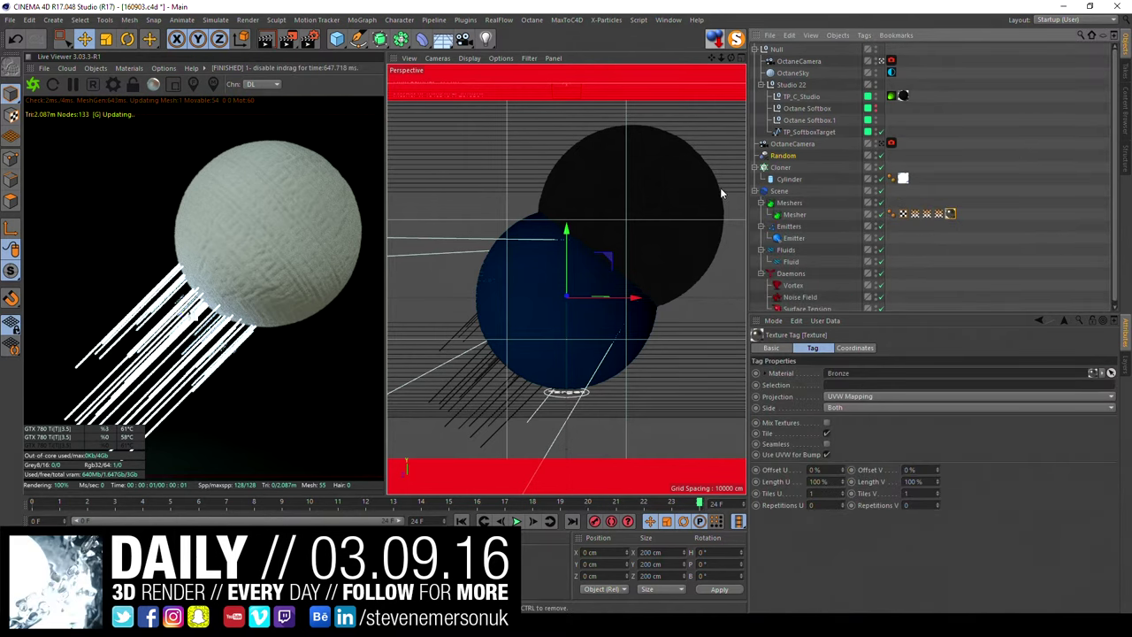
{"action": "left_click", "coordinate": [754, 191]}
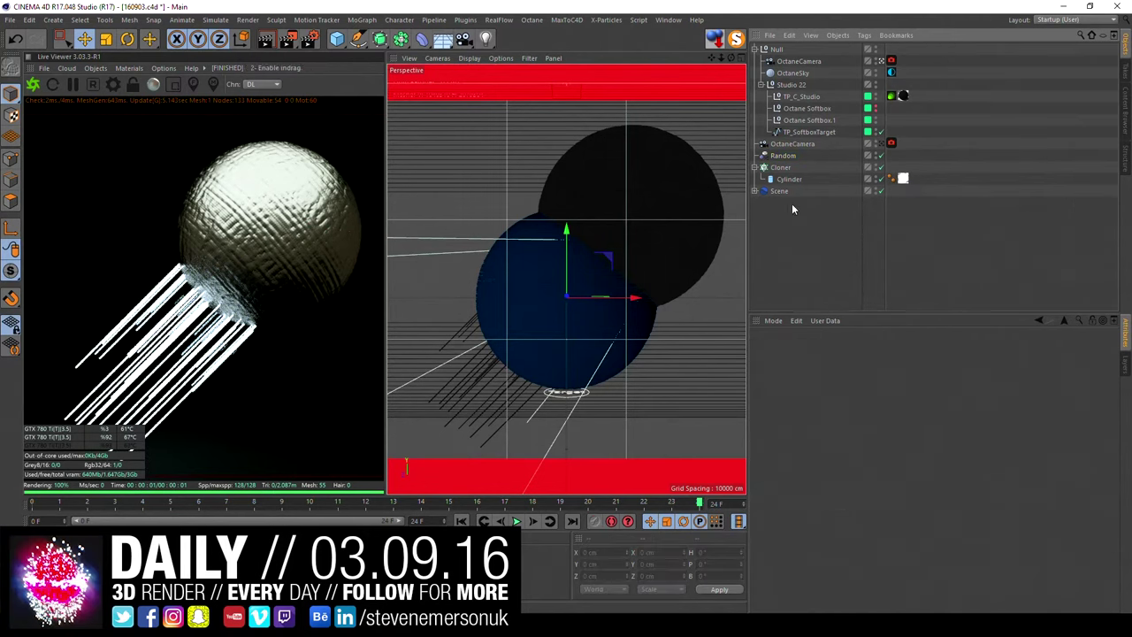
{"action": "left_click", "coordinate": [754, 192]}
{"action": "left_click", "coordinate": [783, 240]}
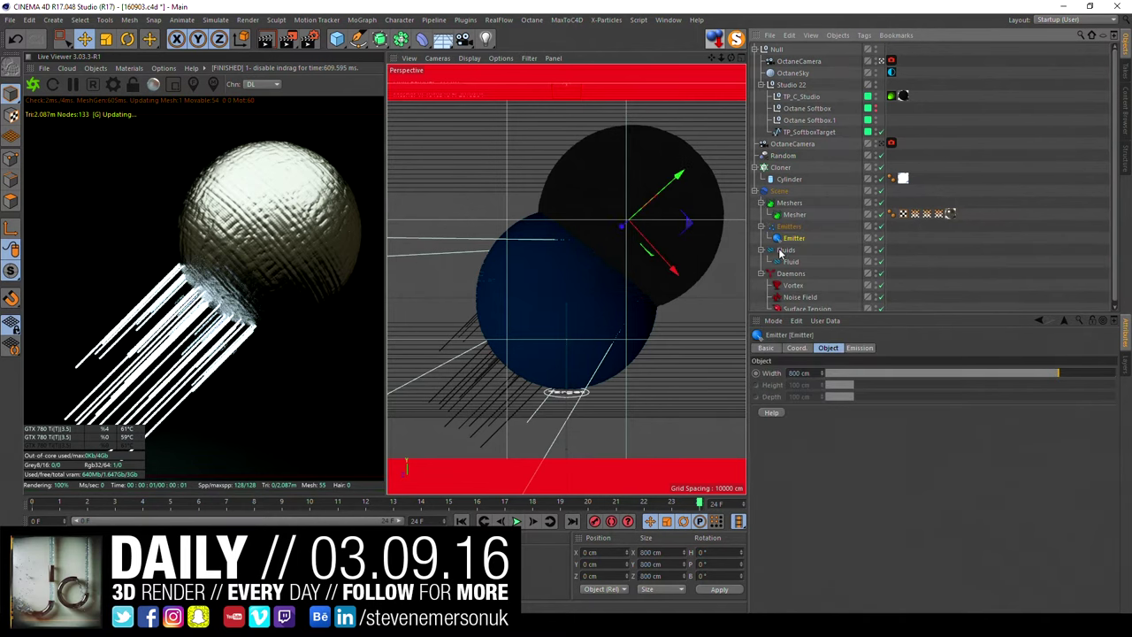
{"action": "left_click", "coordinate": [790, 263]}
{"action": "left_click", "coordinate": [786, 218]}
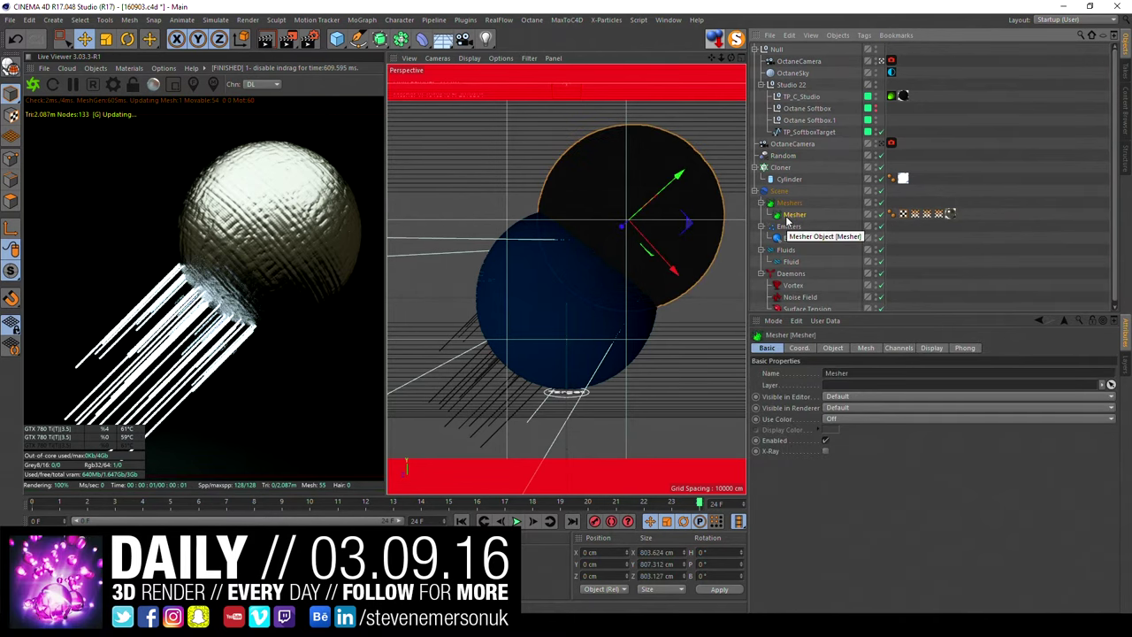
Step: Save an incremental version of the scene as 160904.c4d
{"action": "left_click", "coordinate": [10, 19]}
{"action": "left_click", "coordinate": [51, 139]}
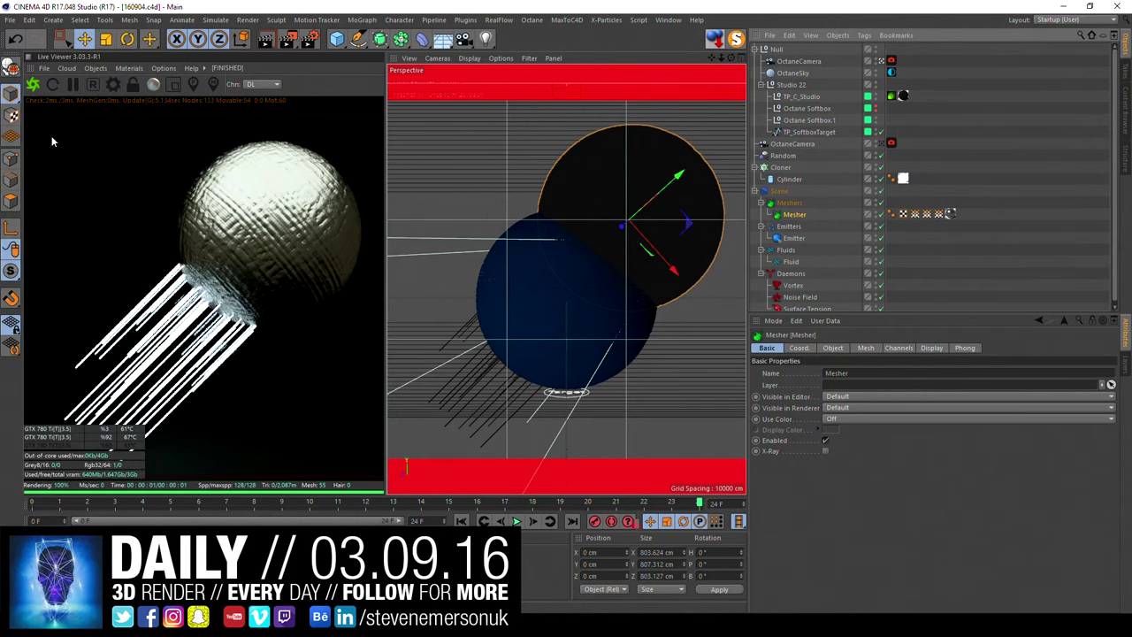
{"action": "left_click", "coordinate": [9, 19]}
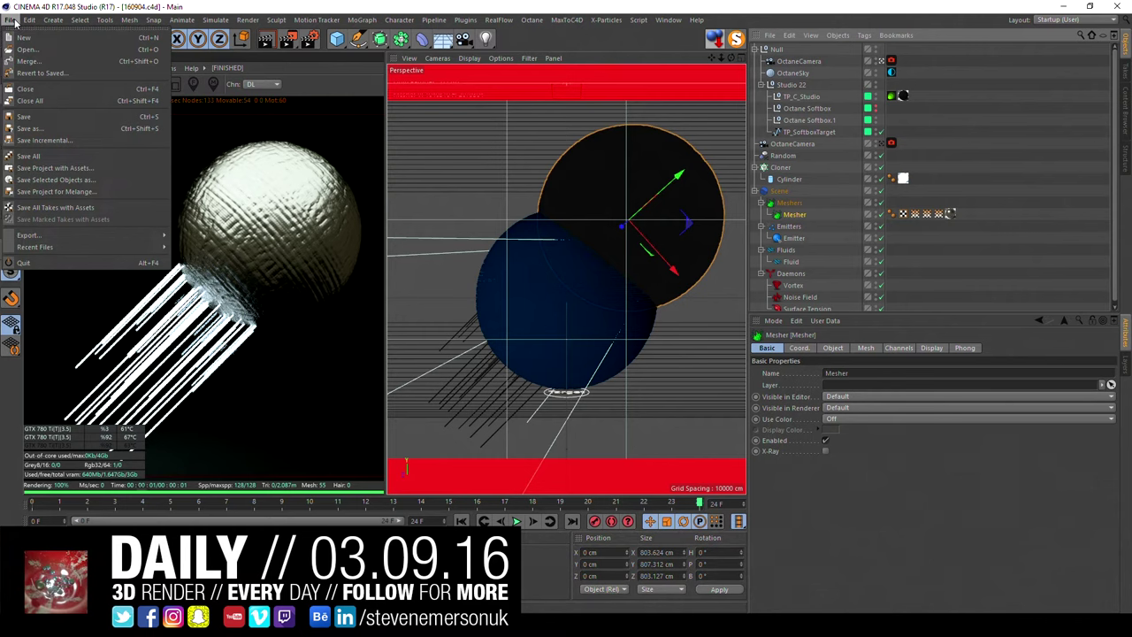
Step: Save the scene as 160903_01.c4d by appending _01 to the file name
{"action": "left_click", "coordinate": [35, 128]}
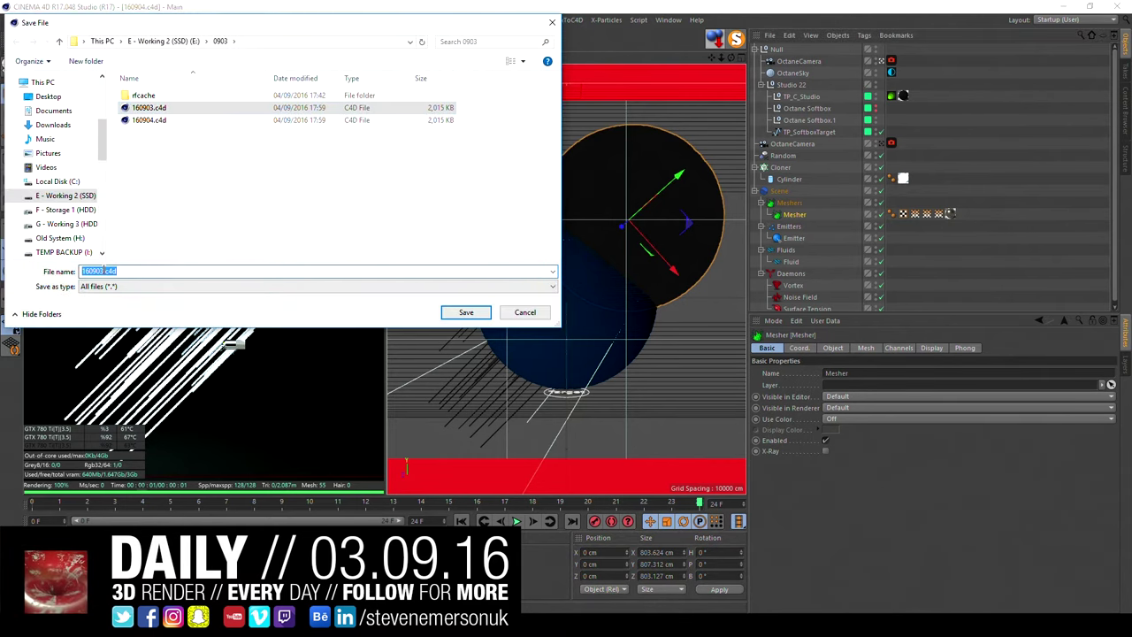
{"action": "left_click", "coordinate": [104, 270]}
{"action": "type", "text": "_01"}
{"action": "key", "text": "Return"}
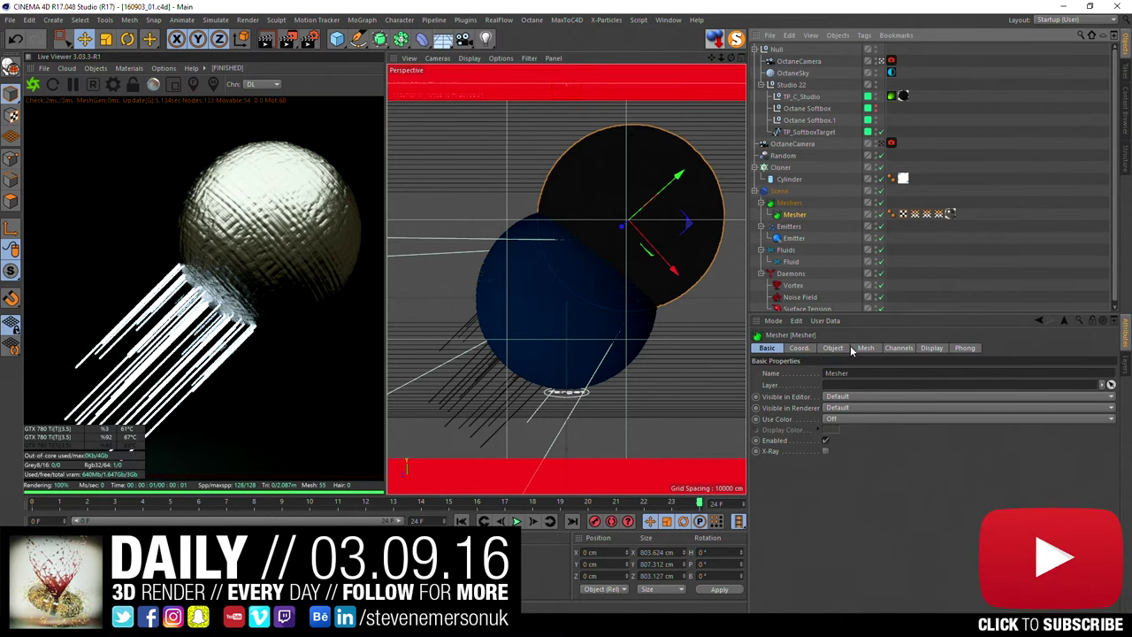
Step: Convert the Mesher to a polygon object, move it out of the RealFlow Scene, and hide the Scene
{"action": "key", "text": "c"}
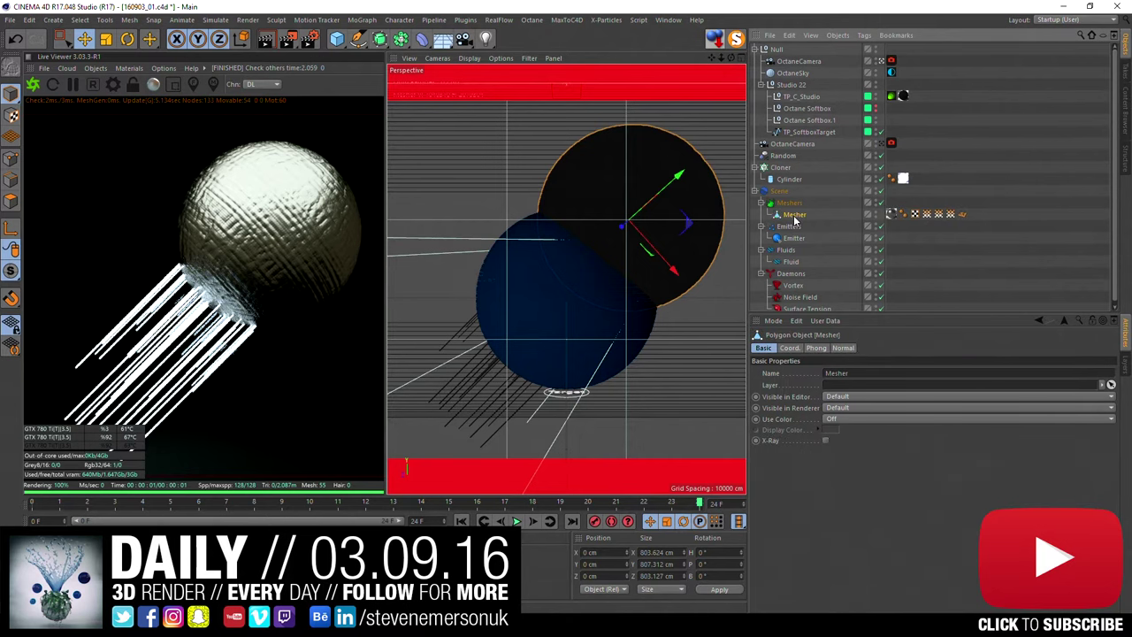
{"action": "left_click_drag", "start_coordinate": [794, 217], "coordinate": [778, 190]}
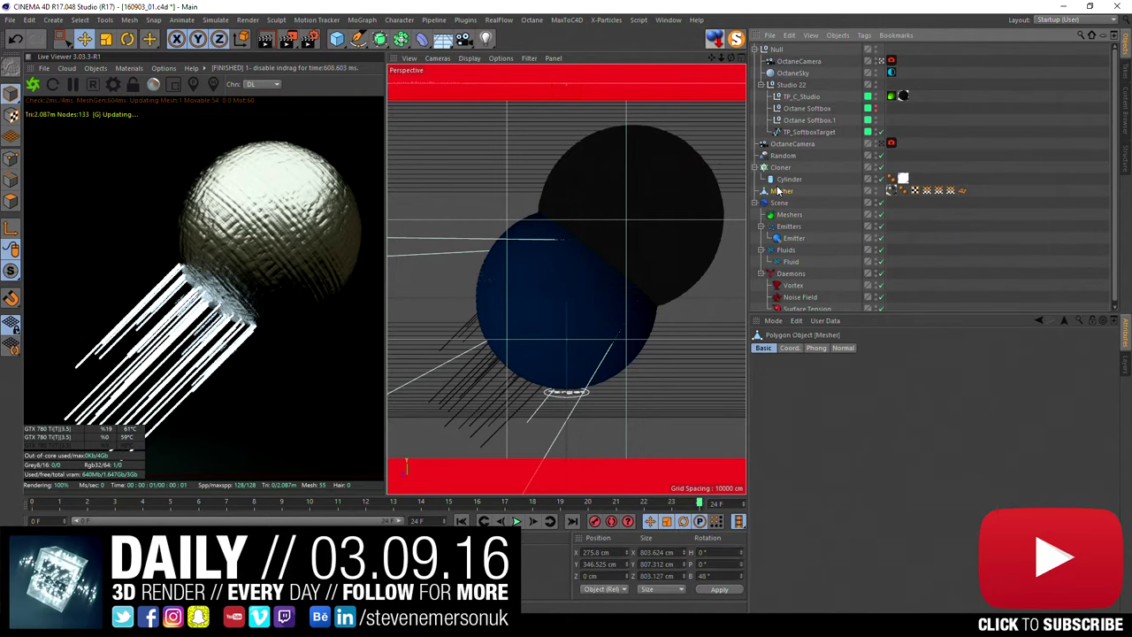
{"action": "left_click", "coordinate": [778, 202]}
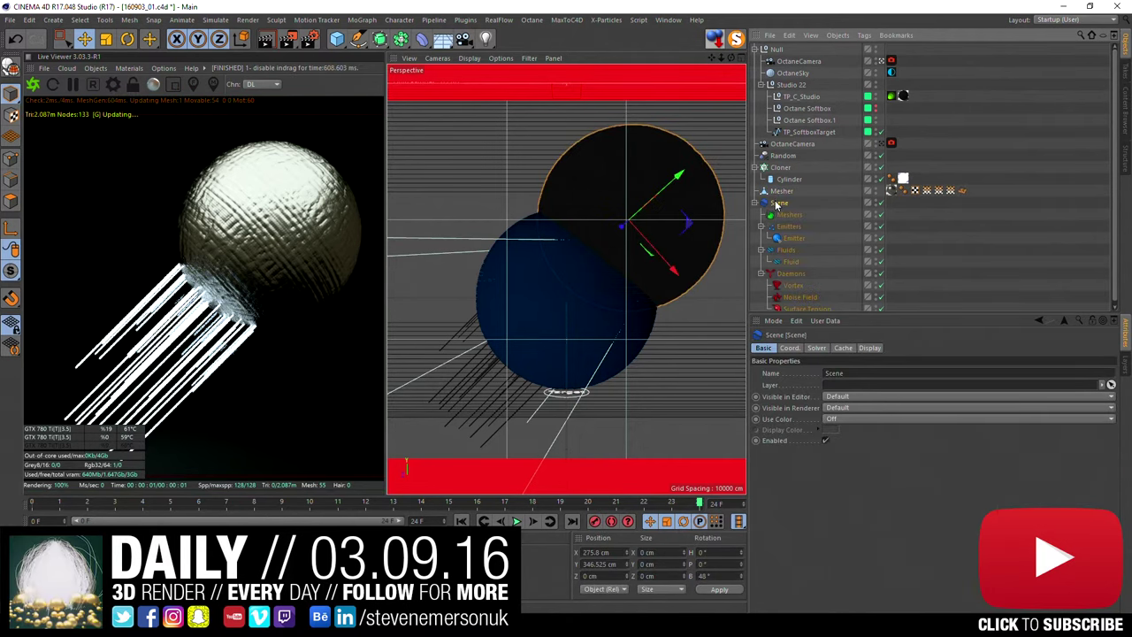
{"action": "left_click", "coordinate": [876, 204]}
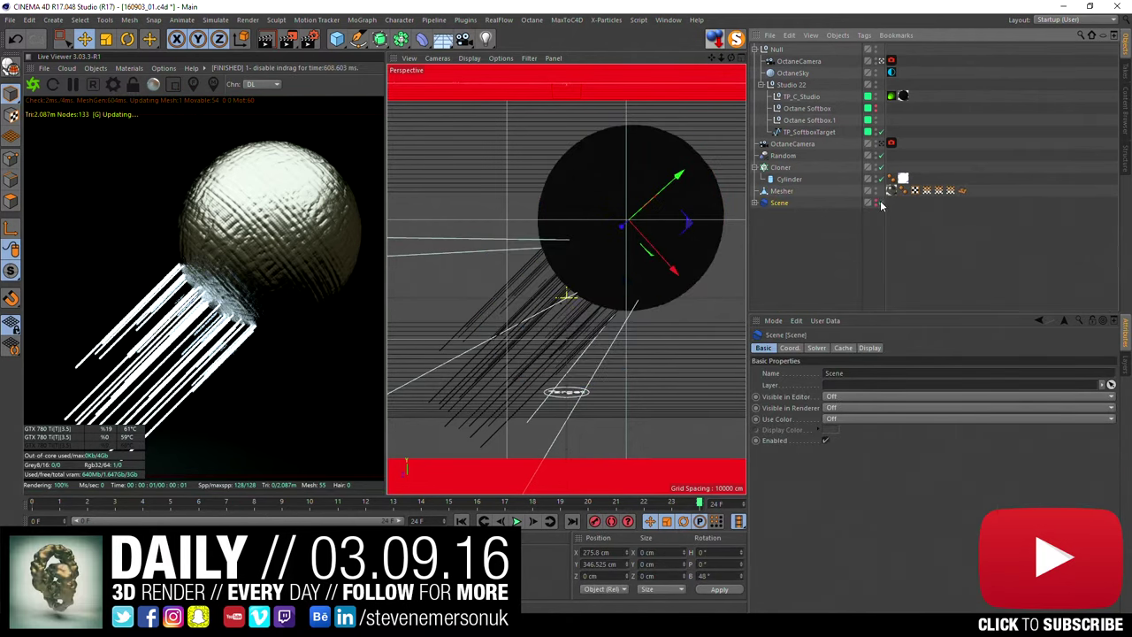
{"action": "left_click", "coordinate": [778, 191]}
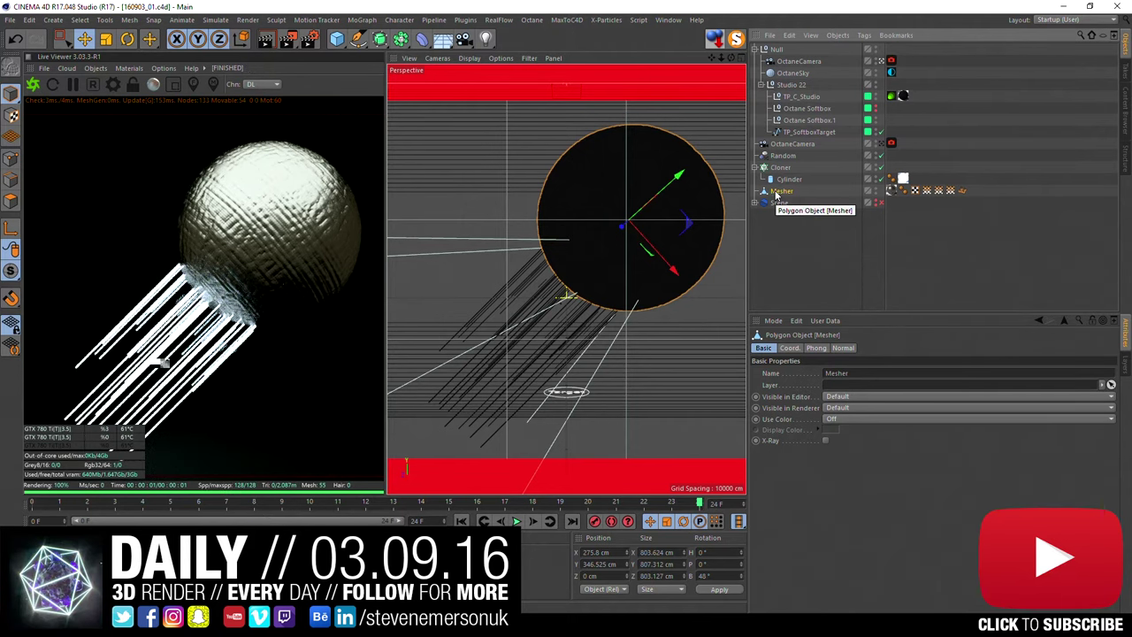
{"action": "left_click", "coordinate": [777, 192]}
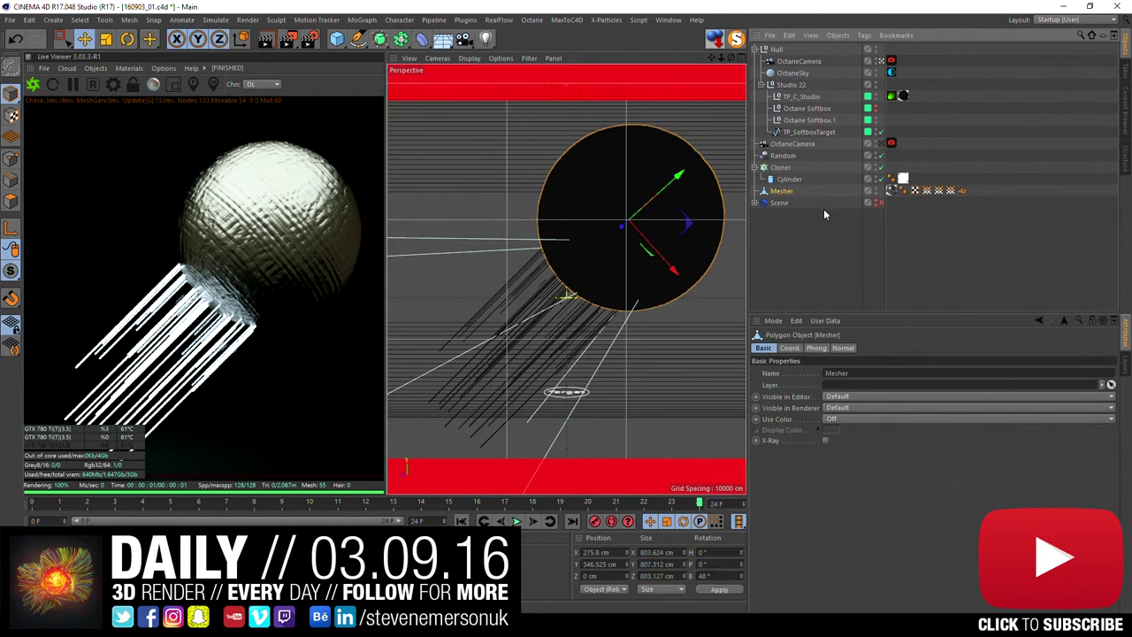
Step: Add an X-Particles xpSystem to the scene and collapse the Null and Cloner hierarchies
{"action": "left_click", "coordinate": [497, 20]}
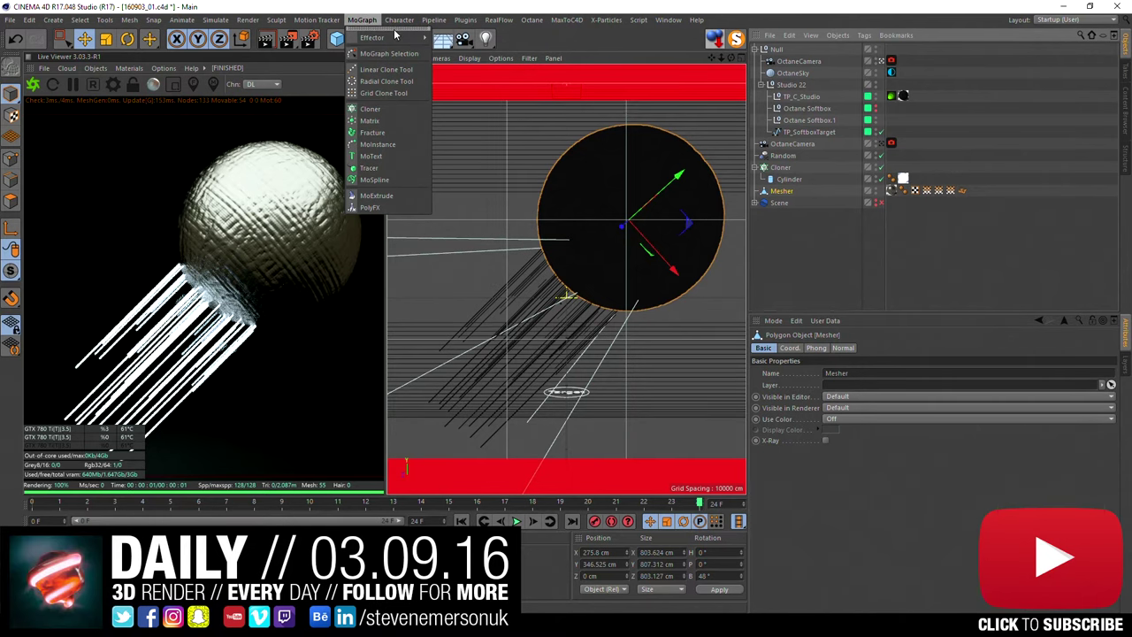
{"action": "mouse_move", "coordinate": [399, 20]}
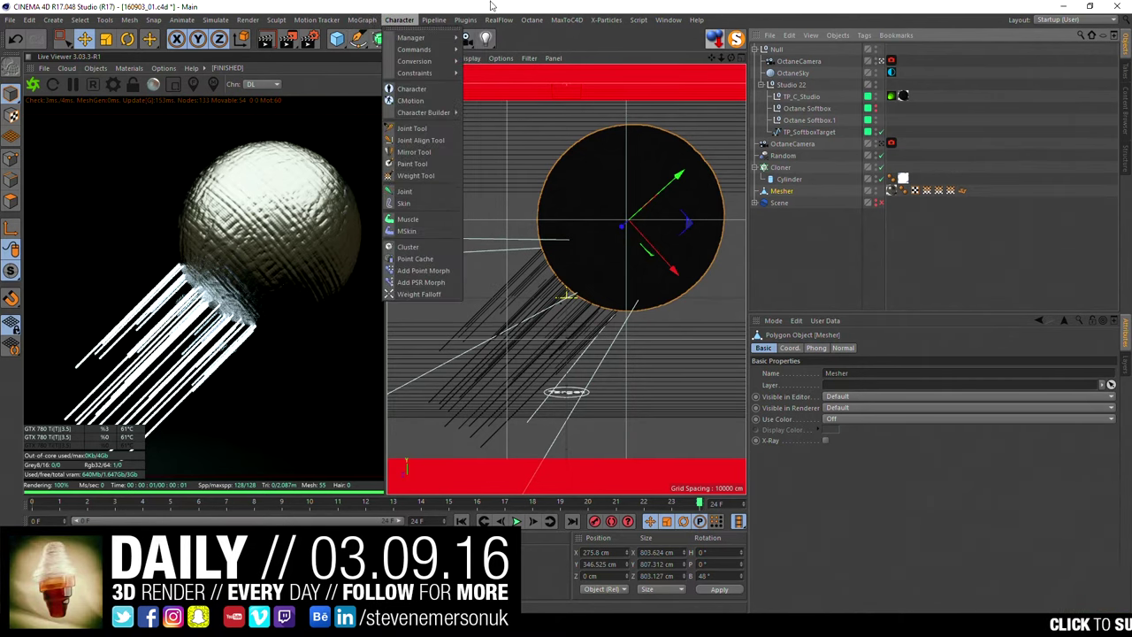
{"action": "left_click", "coordinate": [399, 20]}
{"action": "left_click", "coordinate": [608, 20]}
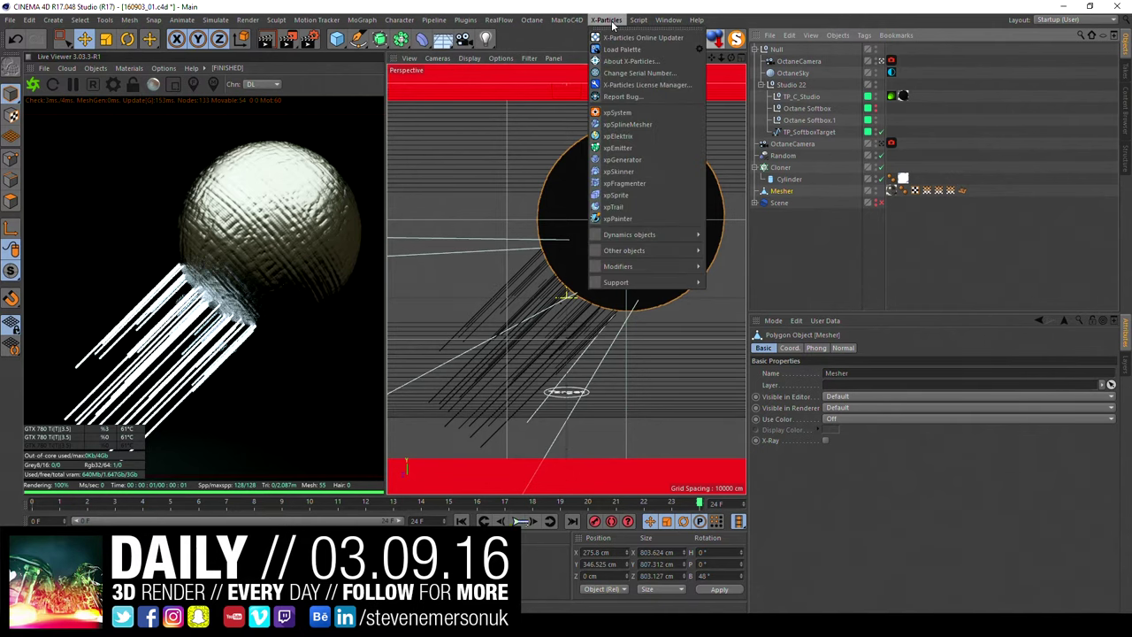
{"action": "left_click", "coordinate": [621, 112]}
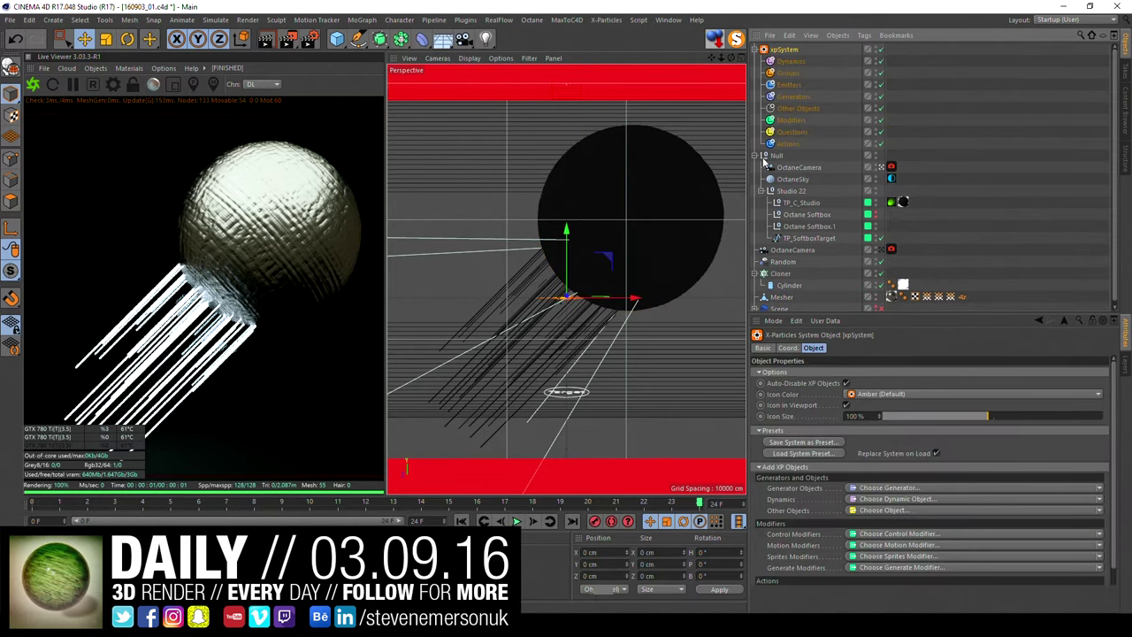
{"action": "left_click", "coordinate": [755, 155]}
{"action": "left_click", "coordinate": [755, 191]}
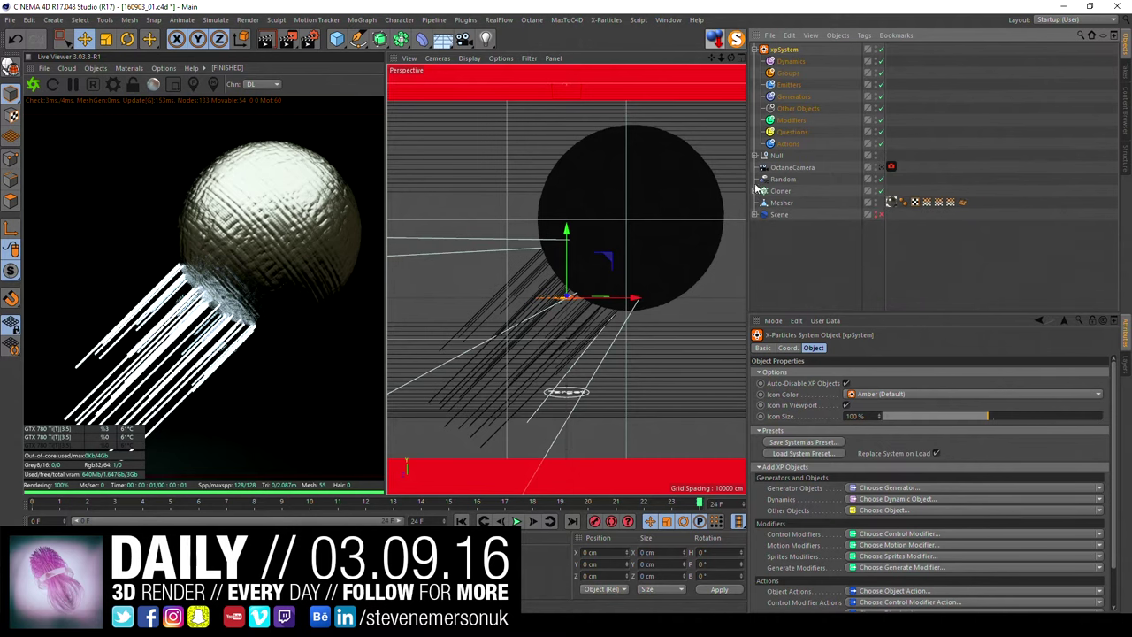
Step: Delete the X-Particles system and the old Emitter, adding a RealFlow Object emitter in its place
{"action": "key", "text": "Delete"}
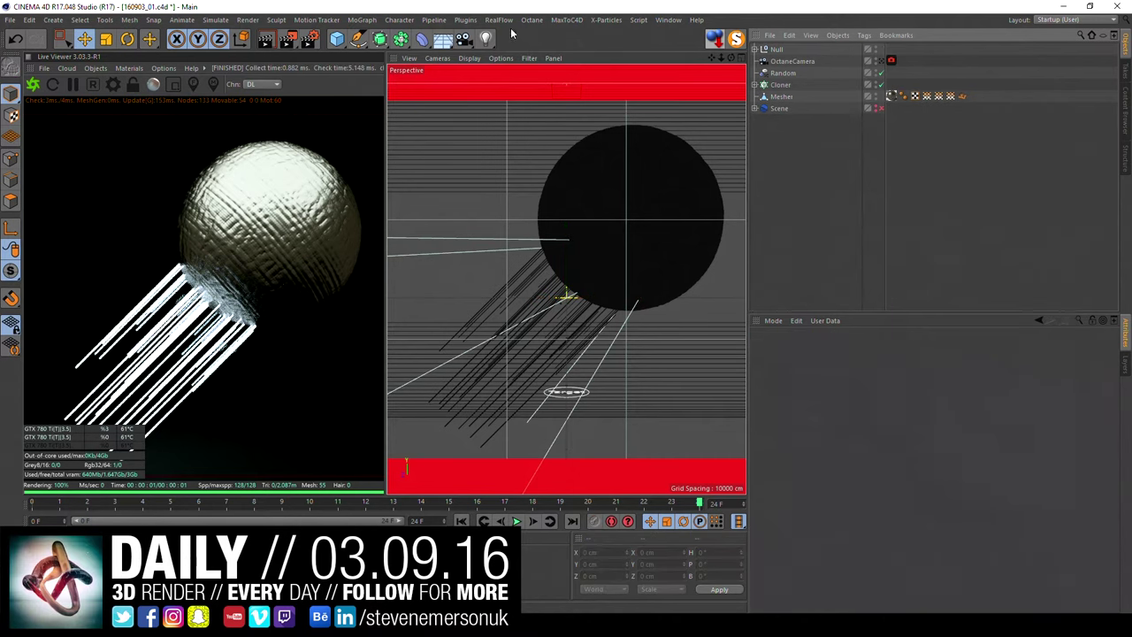
{"action": "left_click", "coordinate": [499, 19]}
{"action": "mouse_move", "coordinate": [509, 53]}
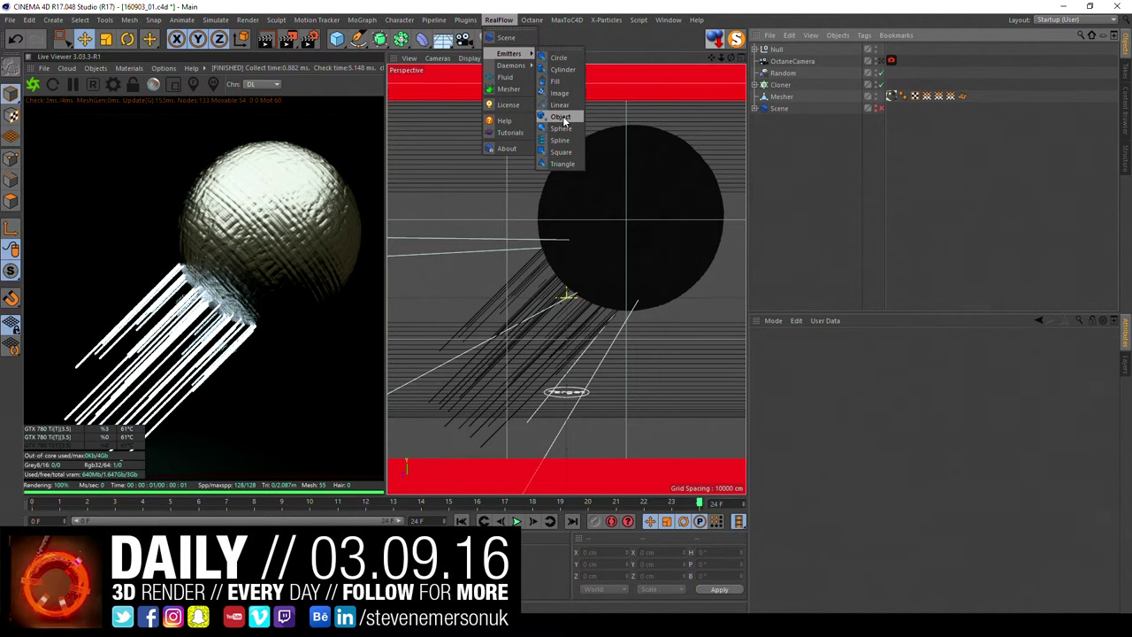
{"action": "left_click", "coordinate": [560, 115]}
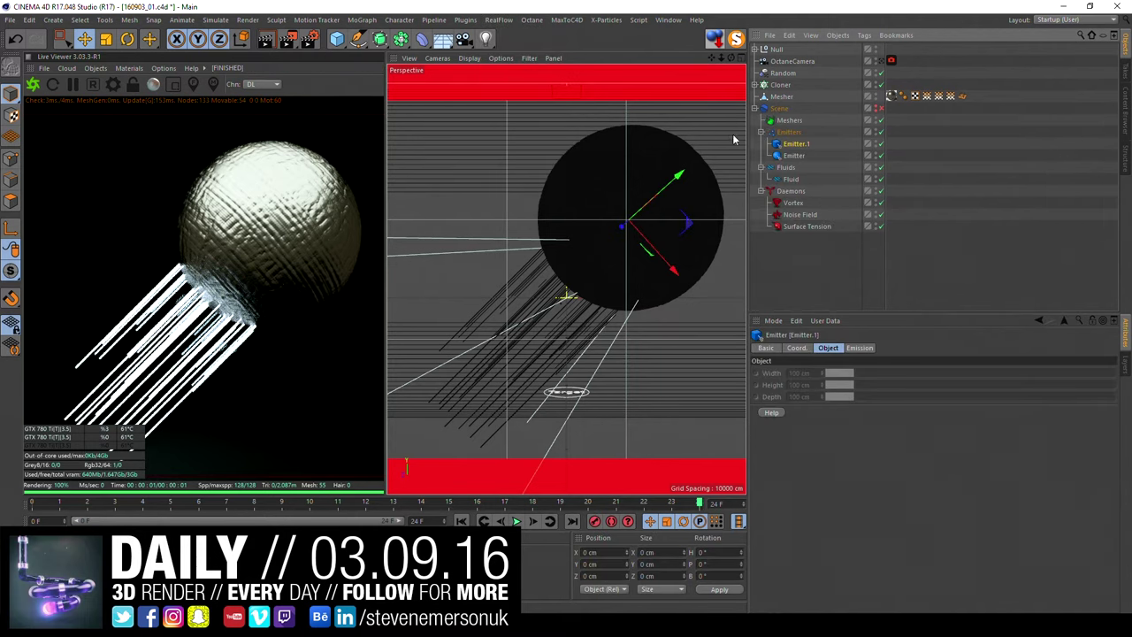
{"action": "left_click", "coordinate": [791, 156]}
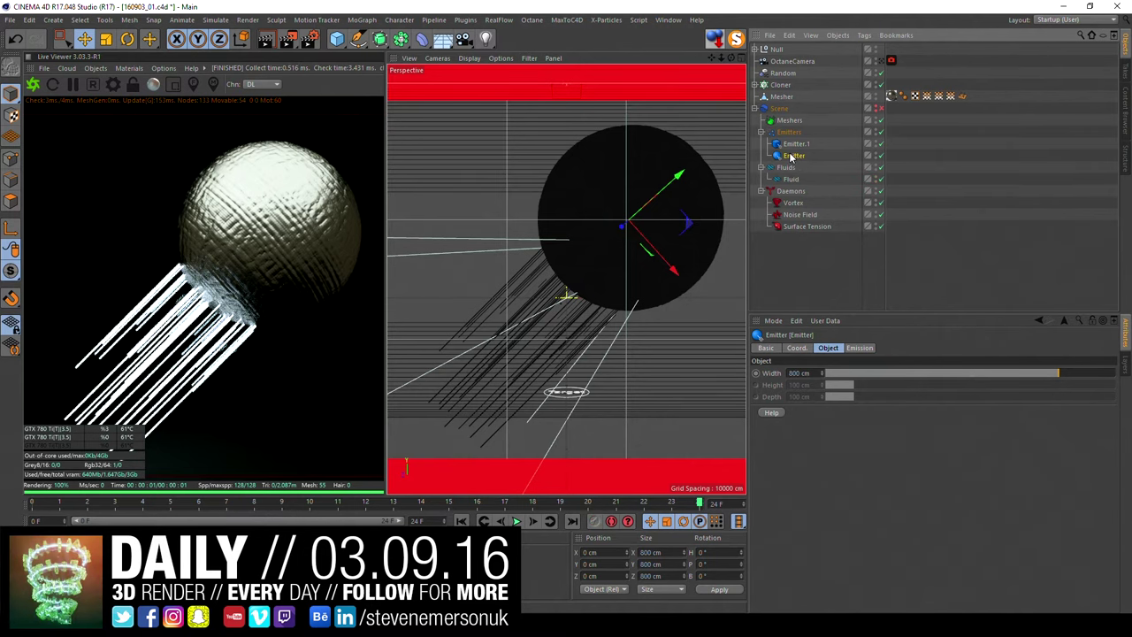
{"action": "key", "text": "Delete"}
Step: Set the Mesher as Emitter.1's body, play the simulation, and re-enable the RealFlow Scene
{"action": "left_click", "coordinate": [858, 347]}
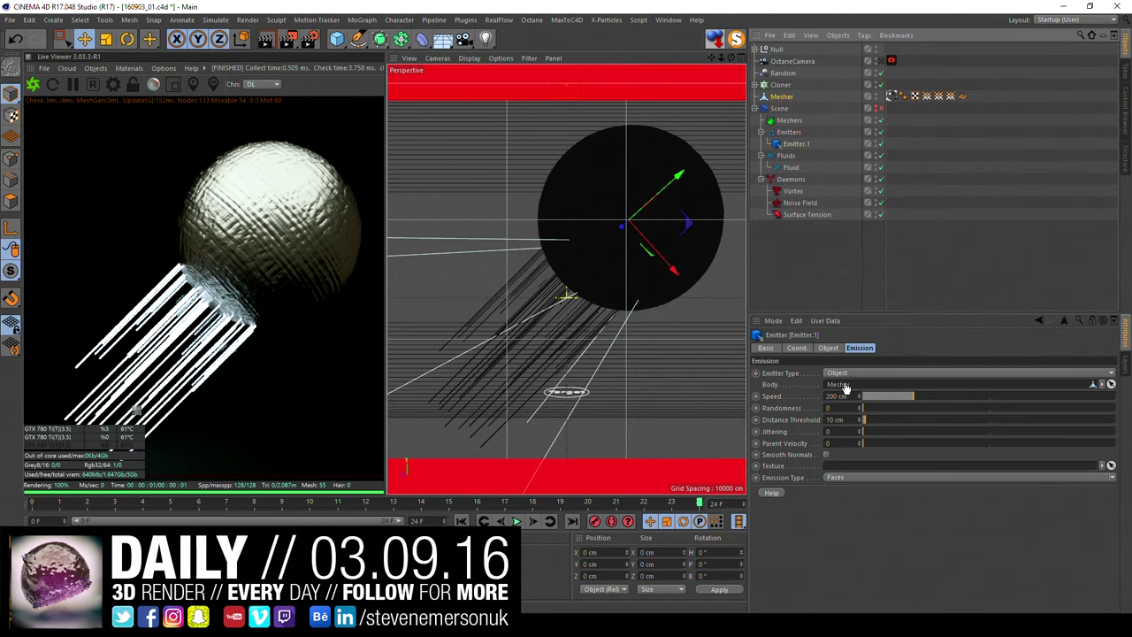
{"action": "left_click_drag", "start_coordinate": [845, 387], "coordinate": [850, 389]}
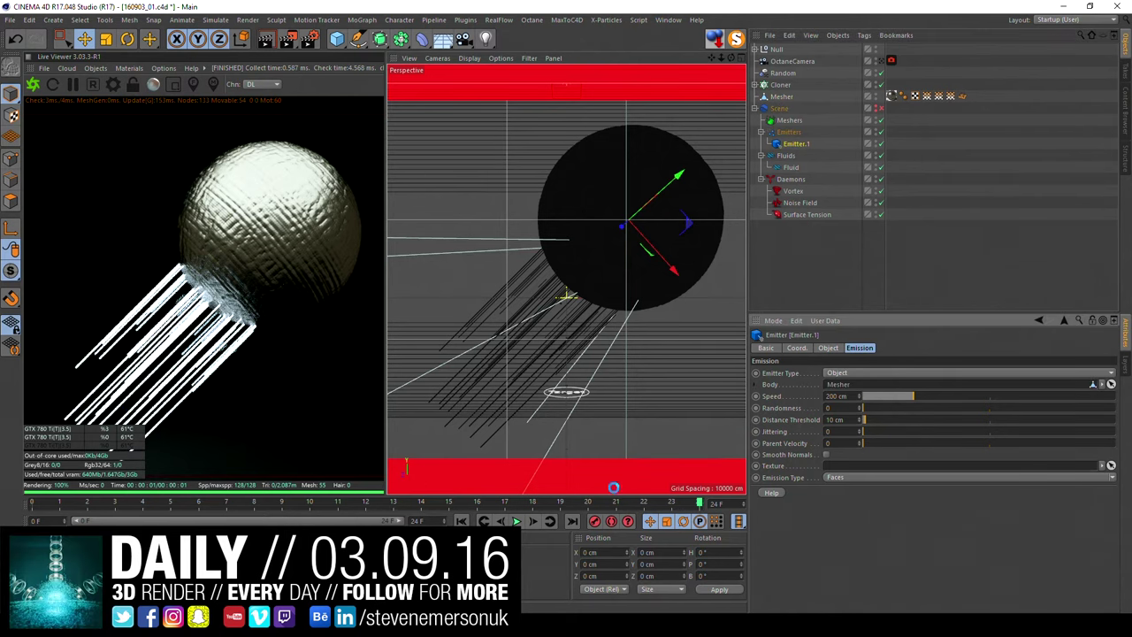
{"action": "left_click", "coordinate": [517, 522]}
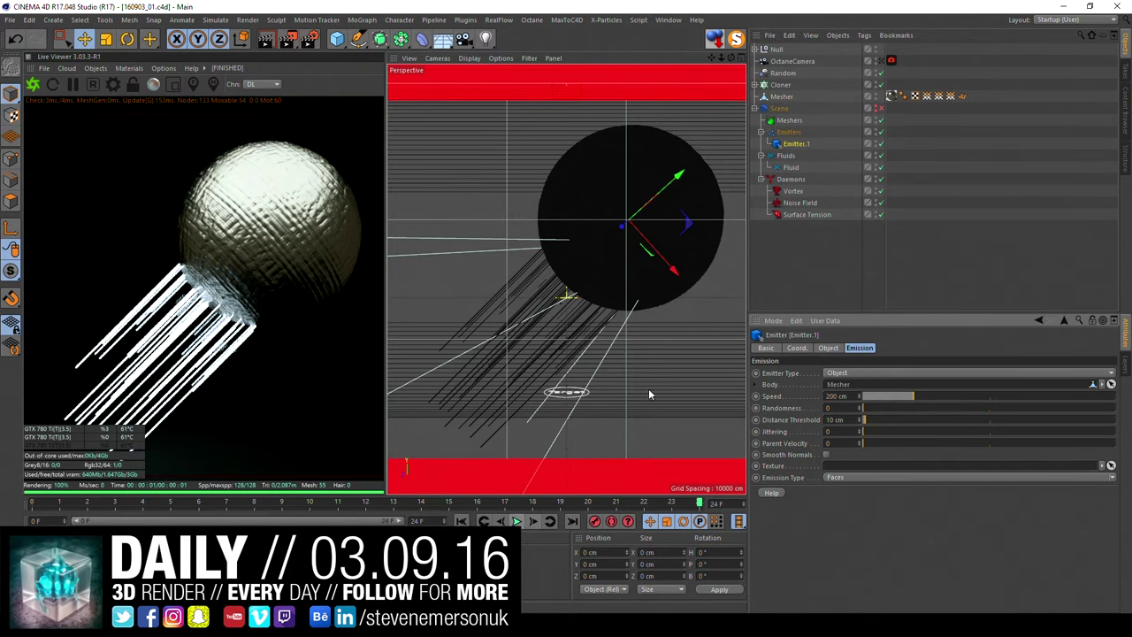
{"action": "left_click", "coordinate": [880, 108]}
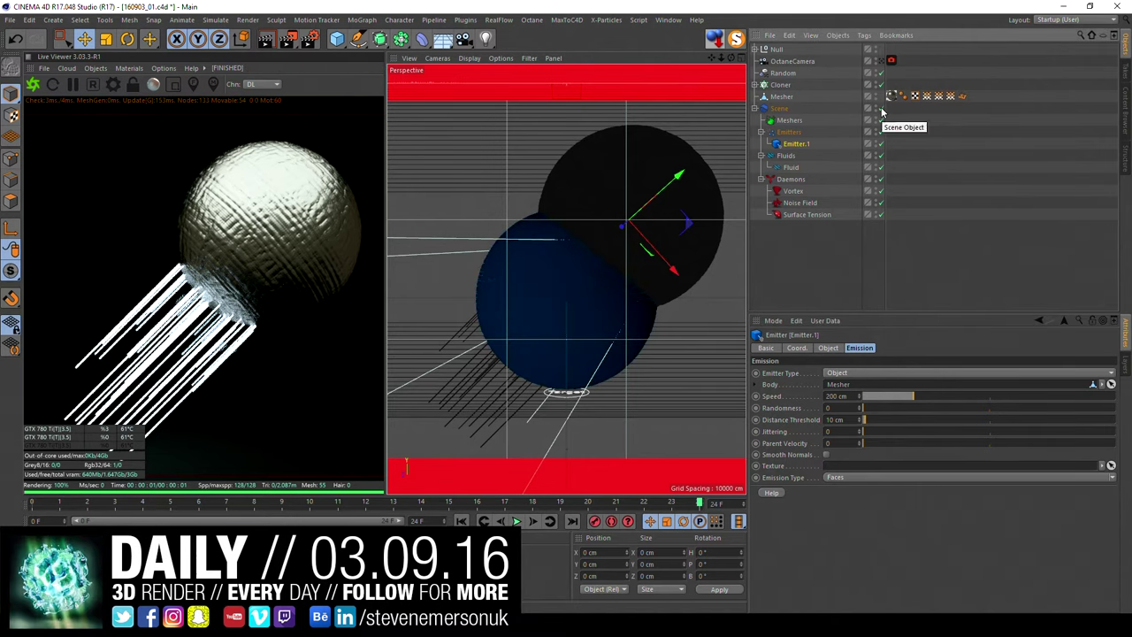
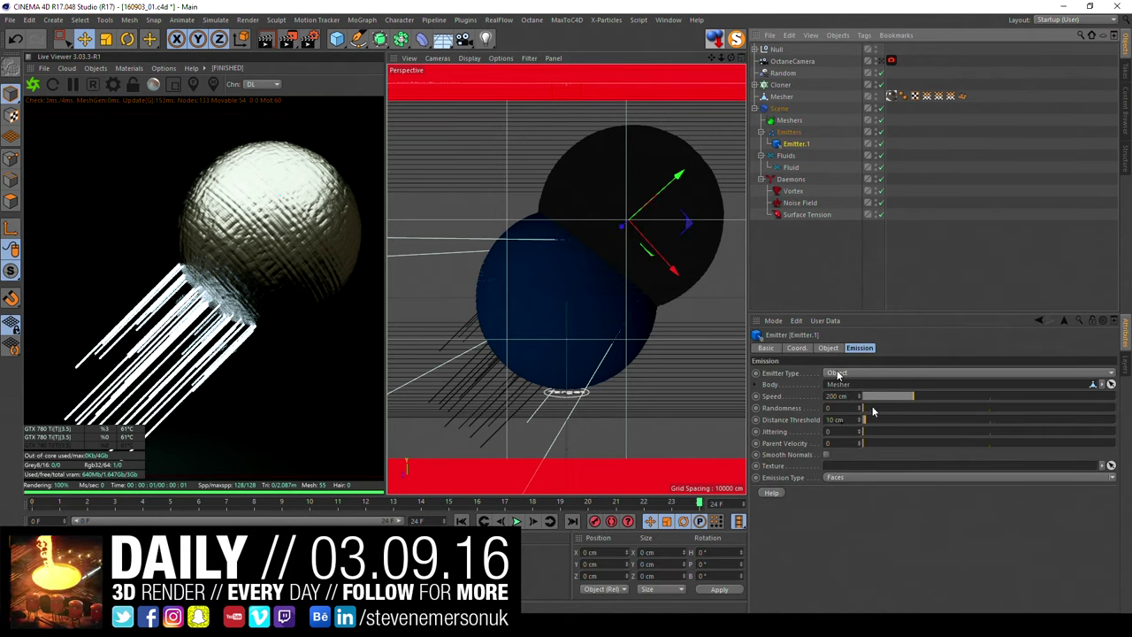
Step: Play the particle animation to frame 12 and set the emitter speed to 0 cm
{"action": "left_click", "coordinate": [516, 521]}
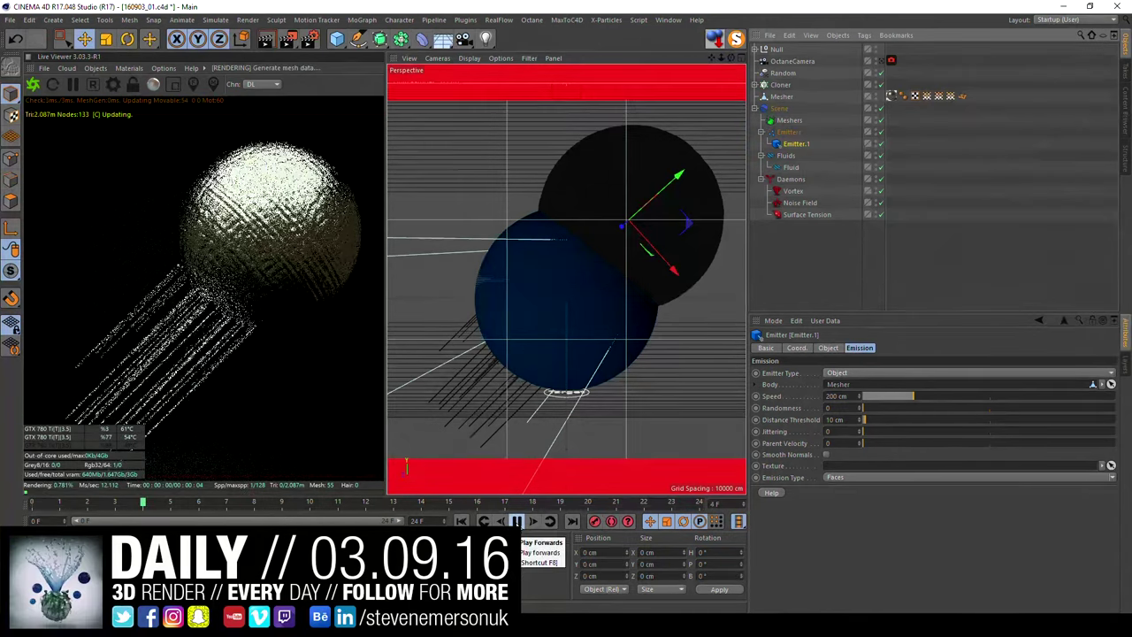
{"action": "left_click", "coordinate": [516, 520]}
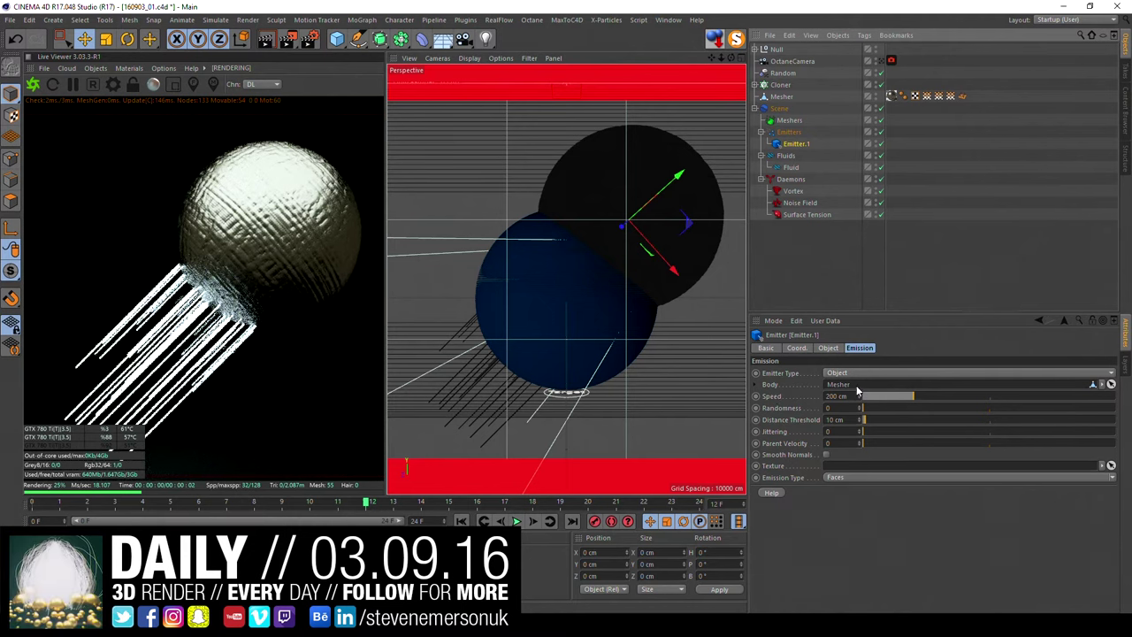
{"action": "left_click_drag", "start_coordinate": [880, 397], "coordinate": [872, 403]}
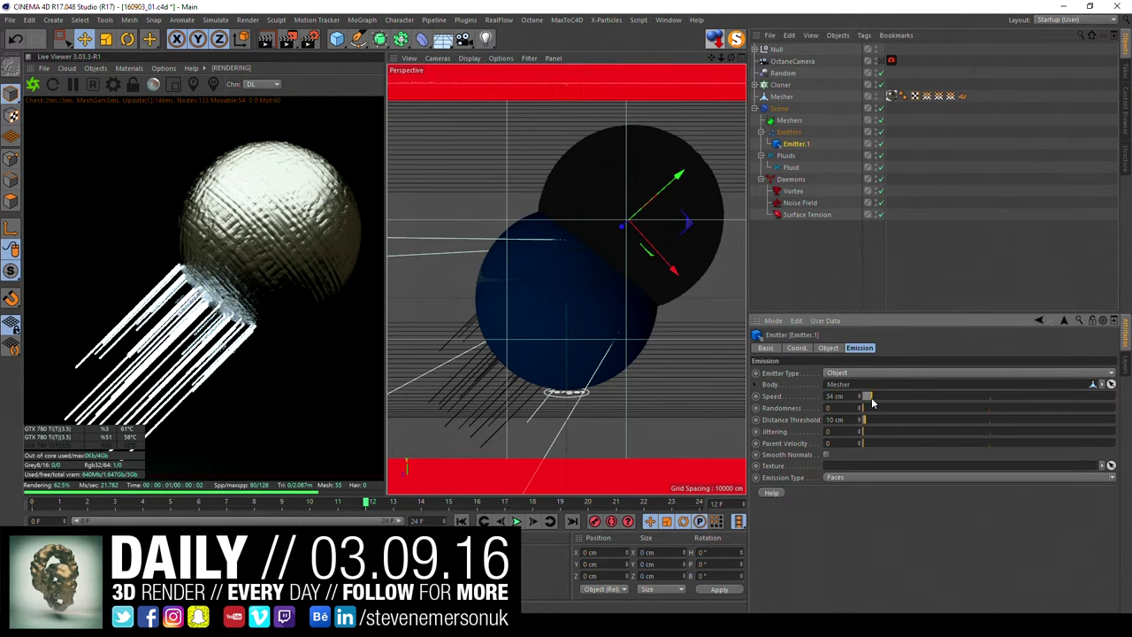
Step: Hide the Scene group in editor and render, and add a Tube primitive
{"action": "left_click", "coordinate": [858, 108]}
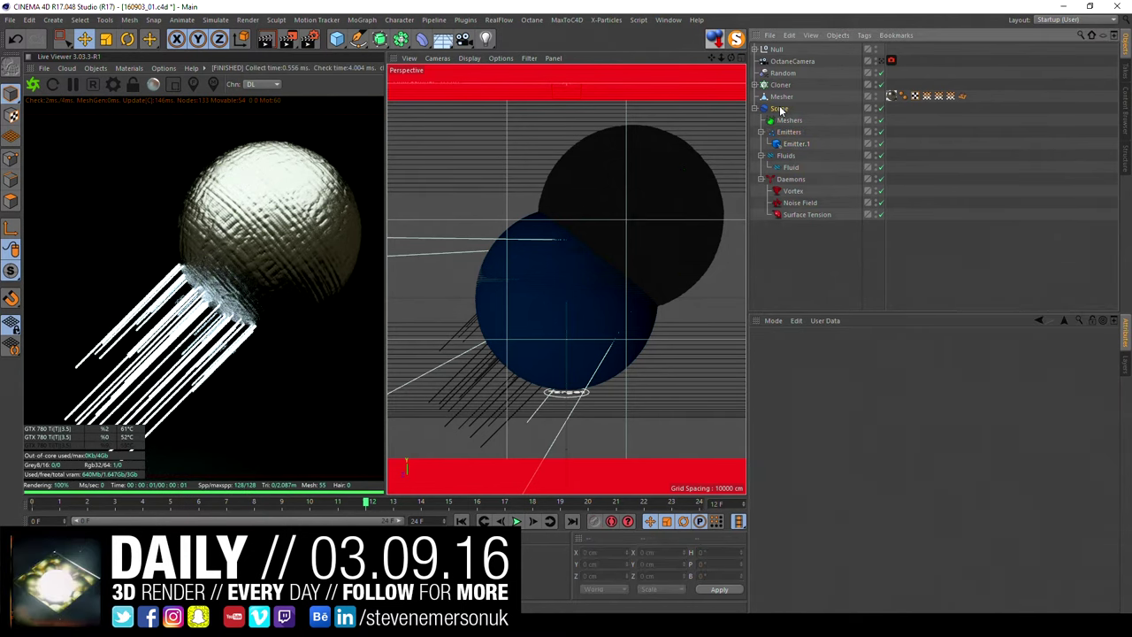
{"action": "left_click", "coordinate": [876, 109]}
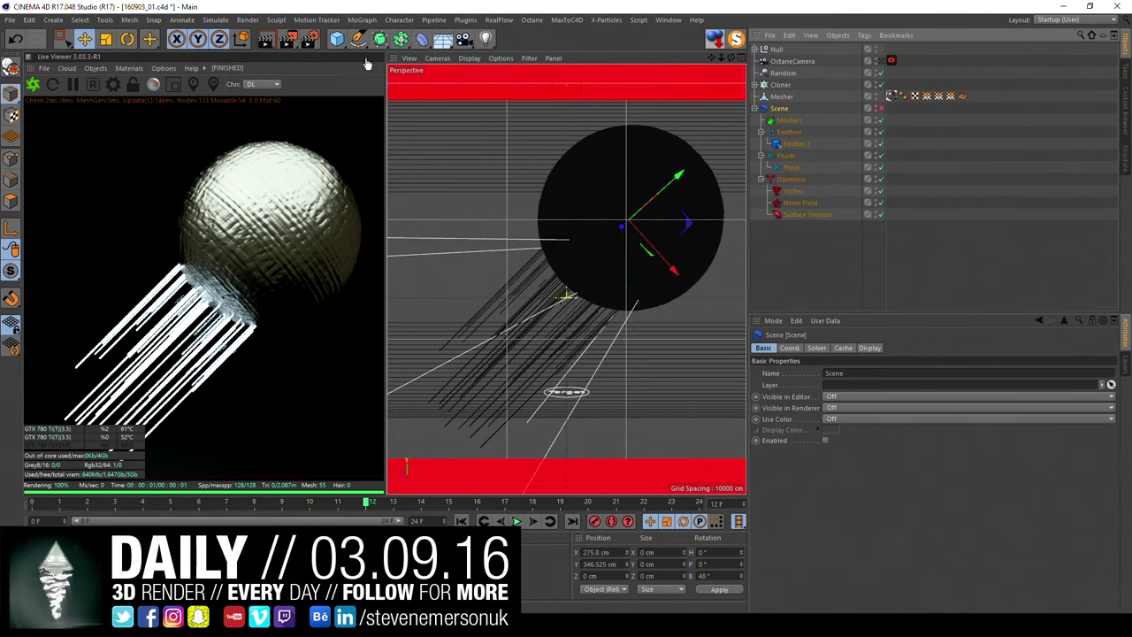
{"action": "left_click", "coordinate": [337, 39]}
{"action": "left_click", "coordinate": [571, 98]}
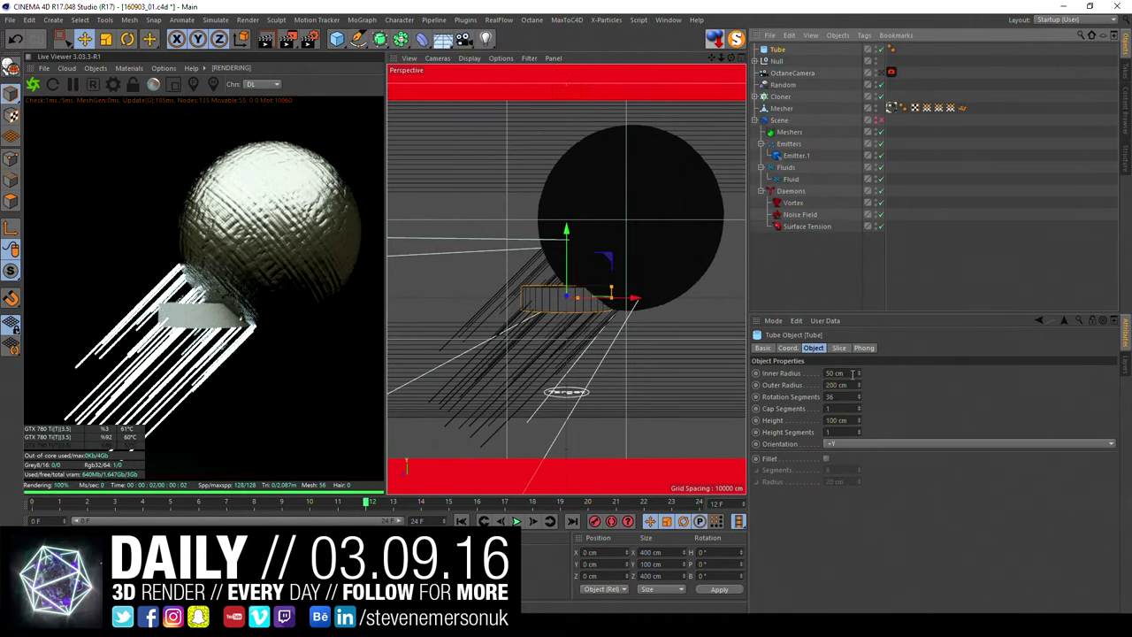
Step: Pull Octane Softbox.1 toward the camera
{"action": "left_click", "coordinate": [755, 61]}
{"action": "mouse_move", "coordinate": [731, 165]}
{"action": "left_mouse_down", "text": "alt"}
{"action": "mouse_move", "coordinate": [498, 309]}
{"action": "mouse_move", "coordinate": [580, 265]}
{"action": "mouse_move", "coordinate": [601, 229]}
{"action": "left_mouse_up", "text": "alt"}
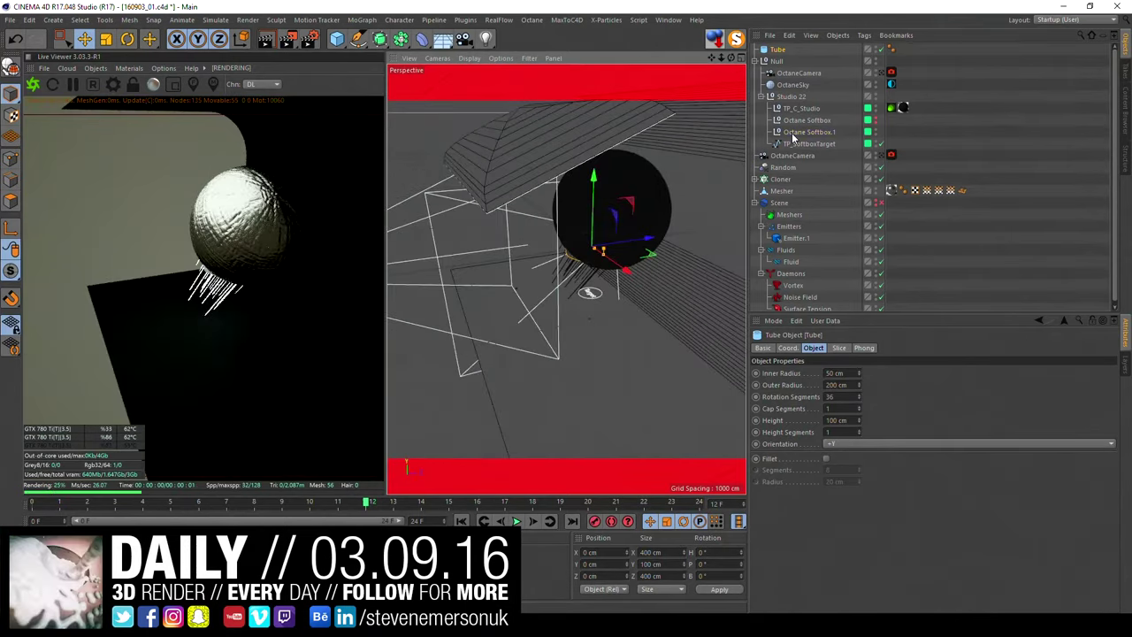
{"action": "left_click", "coordinate": [574, 132]}
{"action": "left_click_drag", "start_coordinate": [617, 176], "coordinate": [594, 184], "text": "alt"}
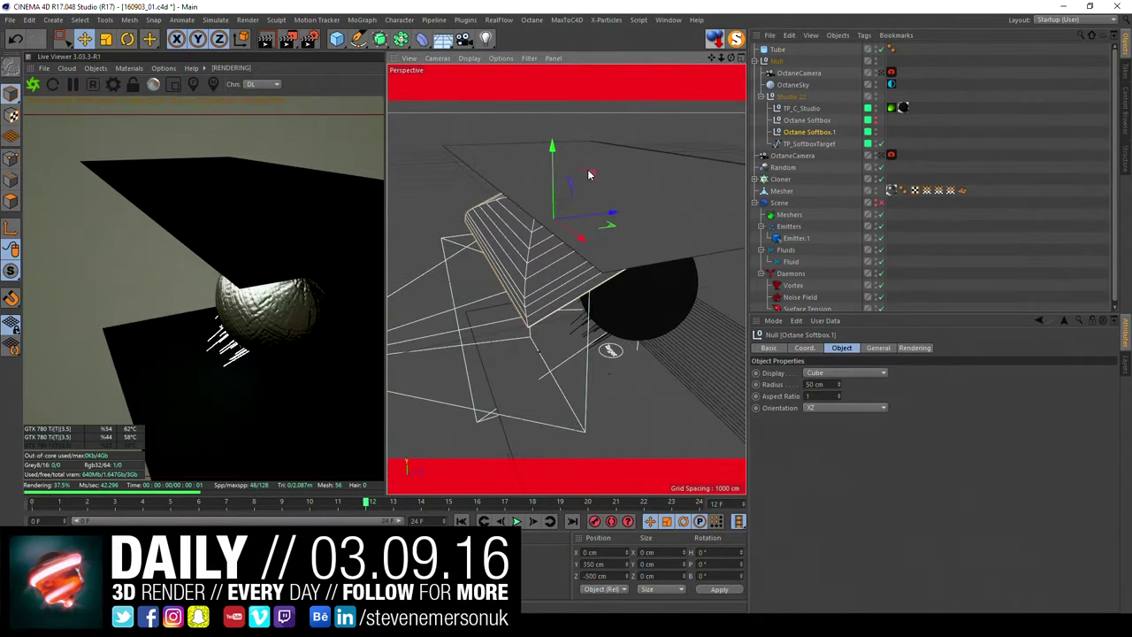
{"action": "left_click", "coordinate": [587, 169]}
{"action": "left_click", "coordinate": [819, 132]}
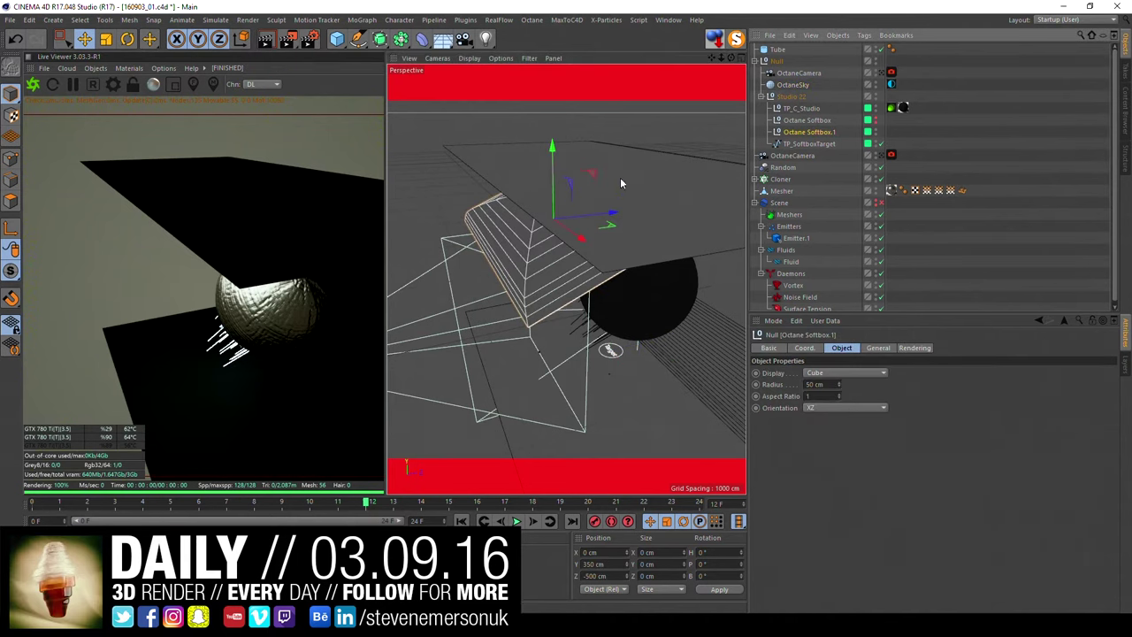
{"action": "left_click_drag", "start_coordinate": [601, 185], "coordinate": [431, 203]}
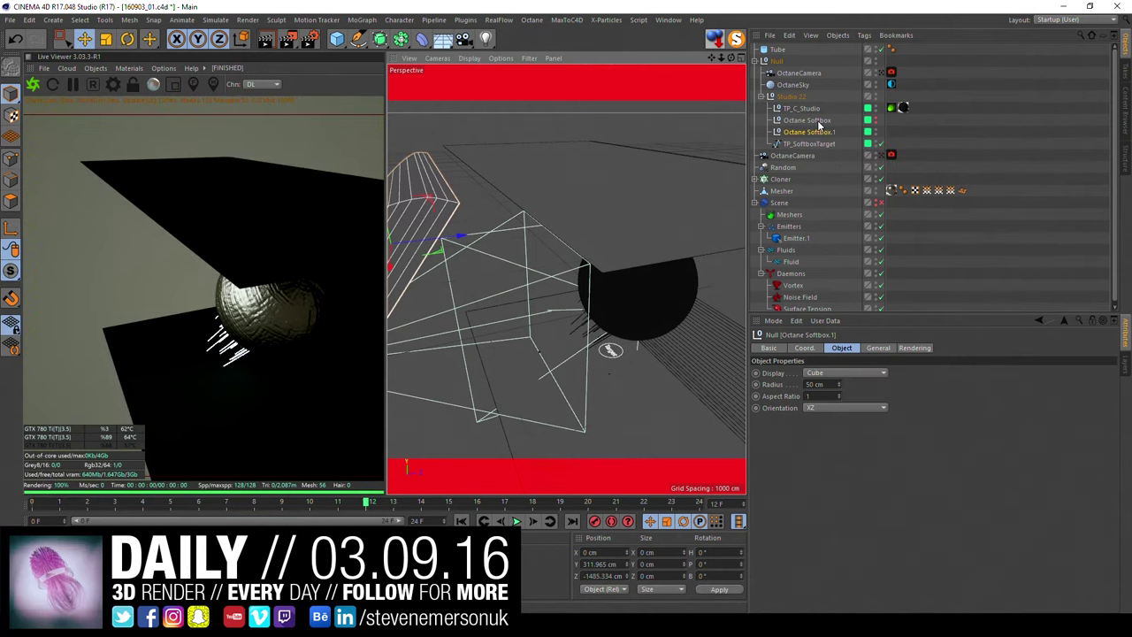
Step: Move Octane Softbox far left to X −2327.907 cm, Y −85 cm, Z −187.151 cm
{"action": "left_click", "coordinate": [880, 121]}
{"action": "mouse_move", "coordinate": [628, 303]}
{"action": "left_mouse_down"}
{"action": "mouse_move", "coordinate": [511, 245]}
{"action": "mouse_move", "coordinate": [652, 253]}
{"action": "mouse_move", "coordinate": [652, 233]}
{"action": "mouse_move", "coordinate": [649, 267]}
{"action": "left_mouse_up"}
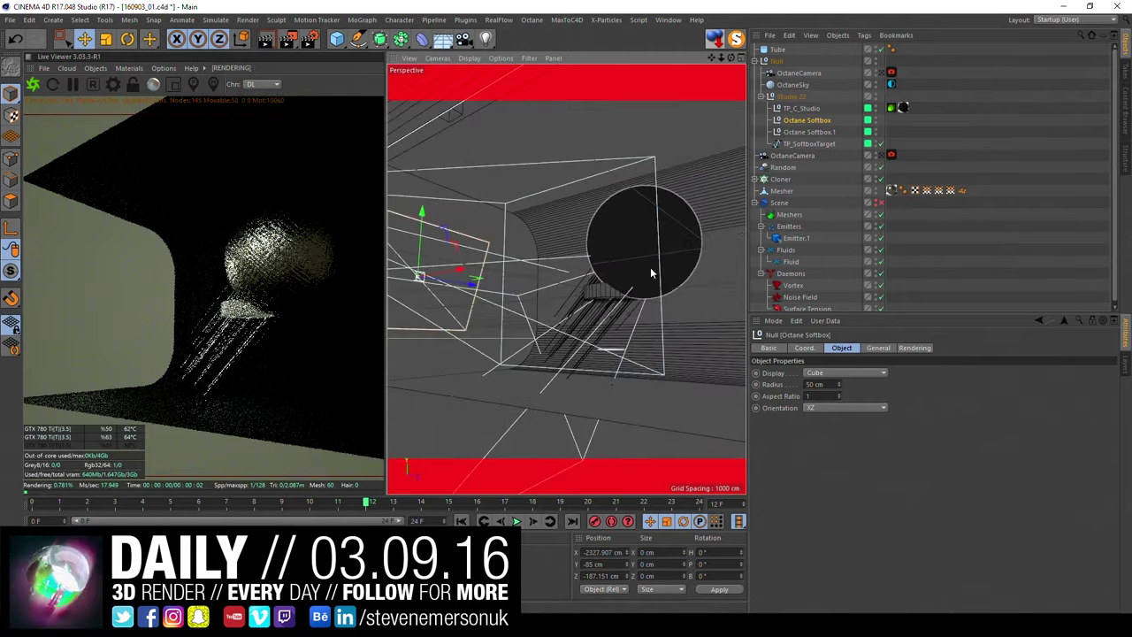
{"action": "left_click", "coordinate": [764, 60]}
{"action": "left_click", "coordinate": [777, 48]}
{"action": "mouse_move", "coordinate": [576, 228]}
{"action": "left_mouse_down", "text": "alt"}
{"action": "mouse_move", "coordinate": [622, 199]}
{"action": "mouse_move", "coordinate": [618, 221]}
{"action": "mouse_move", "coordinate": [631, 211]}
{"action": "mouse_move", "coordinate": [563, 277]}
{"action": "mouse_move", "coordinate": [516, 187]}
{"action": "mouse_move", "coordinate": [552, 274]}
{"action": "mouse_move", "coordinate": [516, 330]}
{"action": "mouse_move", "coordinate": [553, 280]}
{"action": "mouse_move", "coordinate": [652, 253]}
{"action": "left_mouse_up", "text": "alt"}
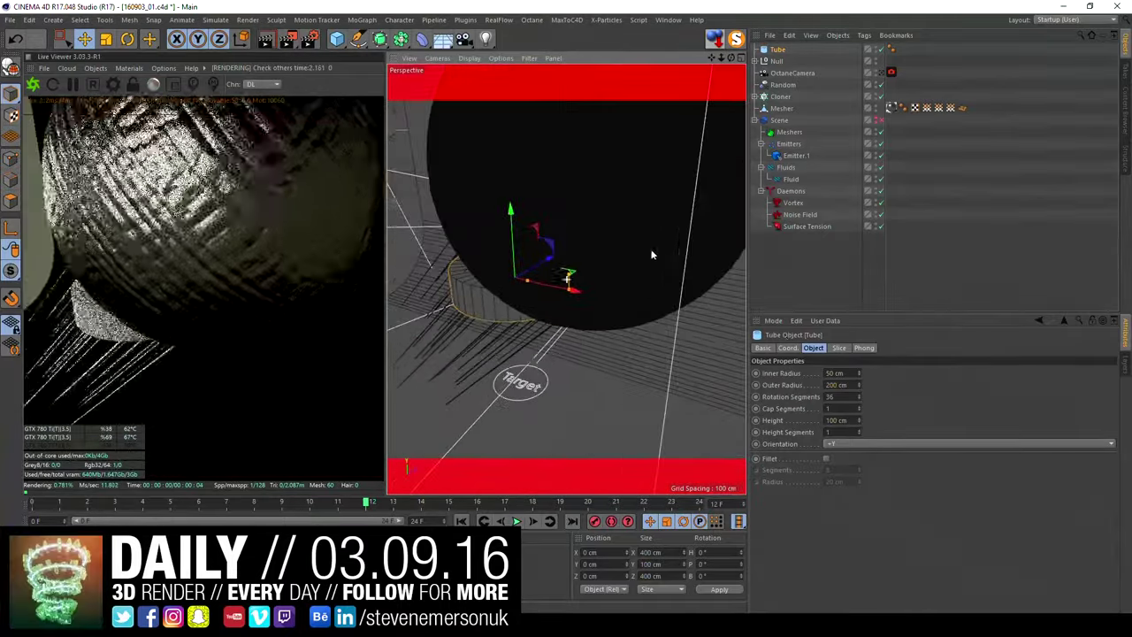
Step: Make the tube a thin ring: 410 cm inner radius, 445 cm outer radius, 96 rotation segments
{"action": "left_click_drag", "start_coordinate": [859, 391], "coordinate": [862, 354]}
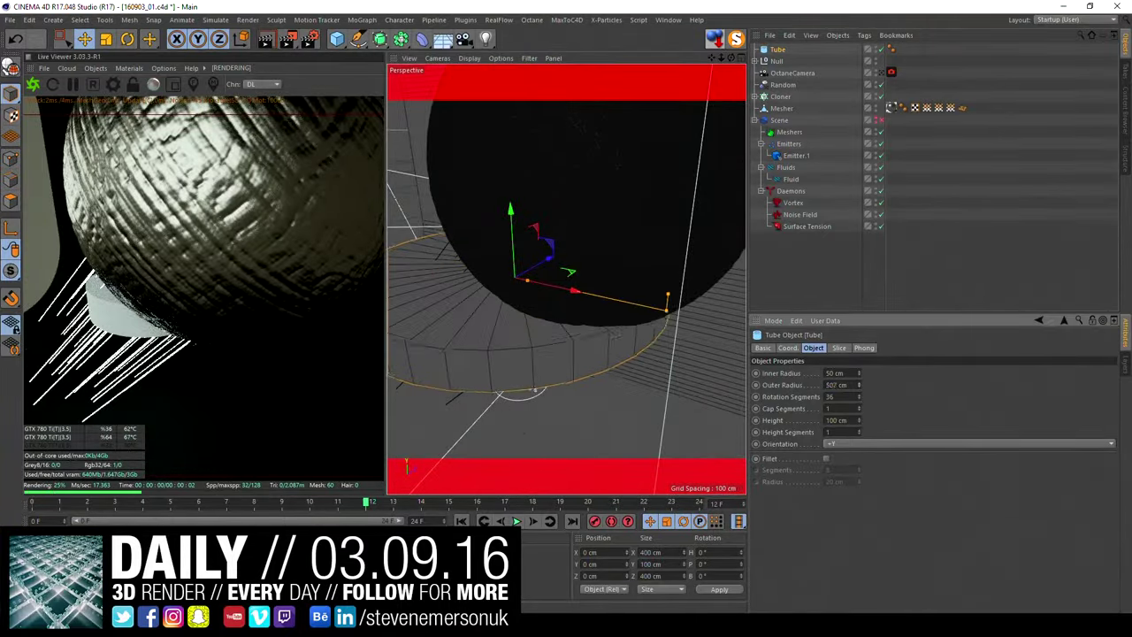
{"action": "middle_click", "coordinate": [580, 221]}
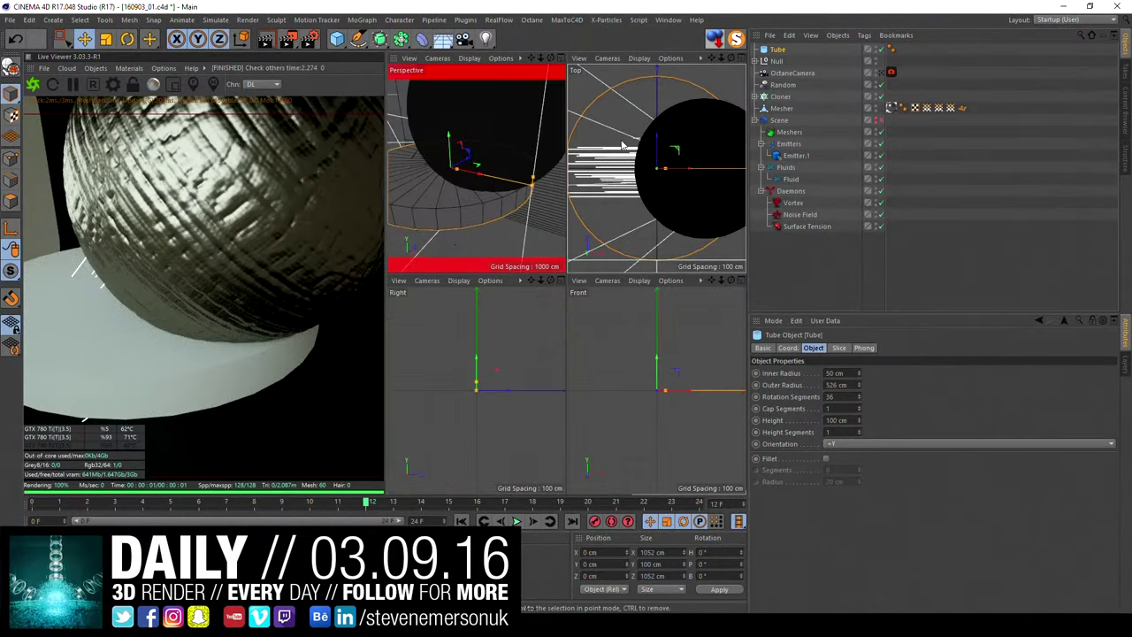
{"action": "middle_click", "coordinate": [611, 136]}
{"action": "scroll", "coordinate": [622, 232], "scroll_direction": "down", "scroll_amount": 2}
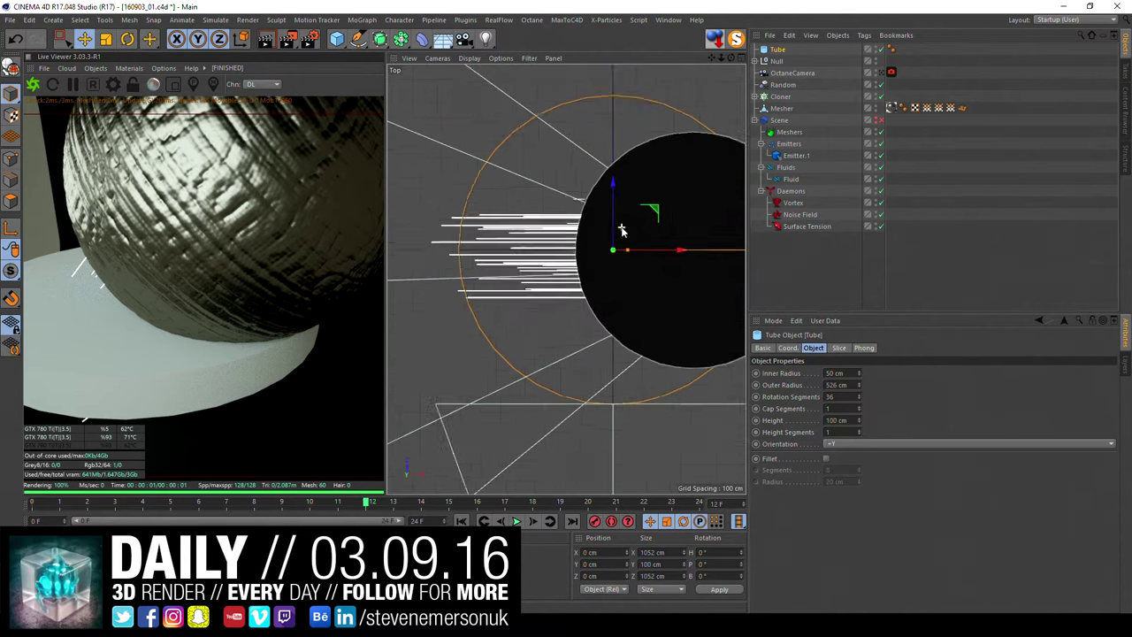
{"action": "scroll", "coordinate": [621, 232], "scroll_direction": "down", "scroll_amount": 2}
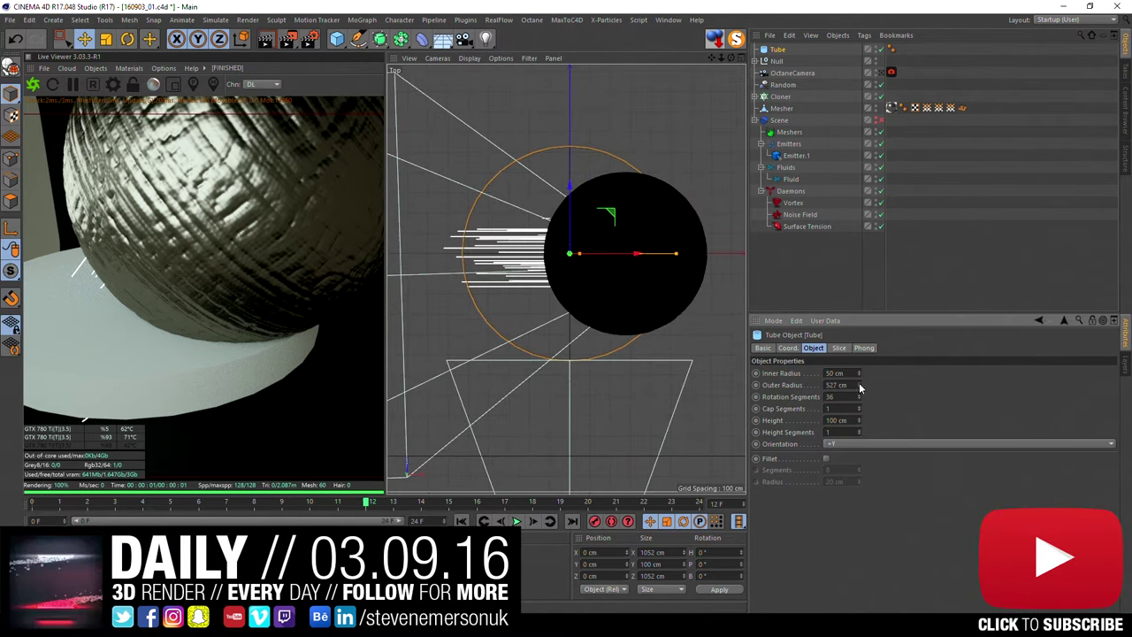
{"action": "left_click_drag", "start_coordinate": [858, 385], "coordinate": [862, 373]}
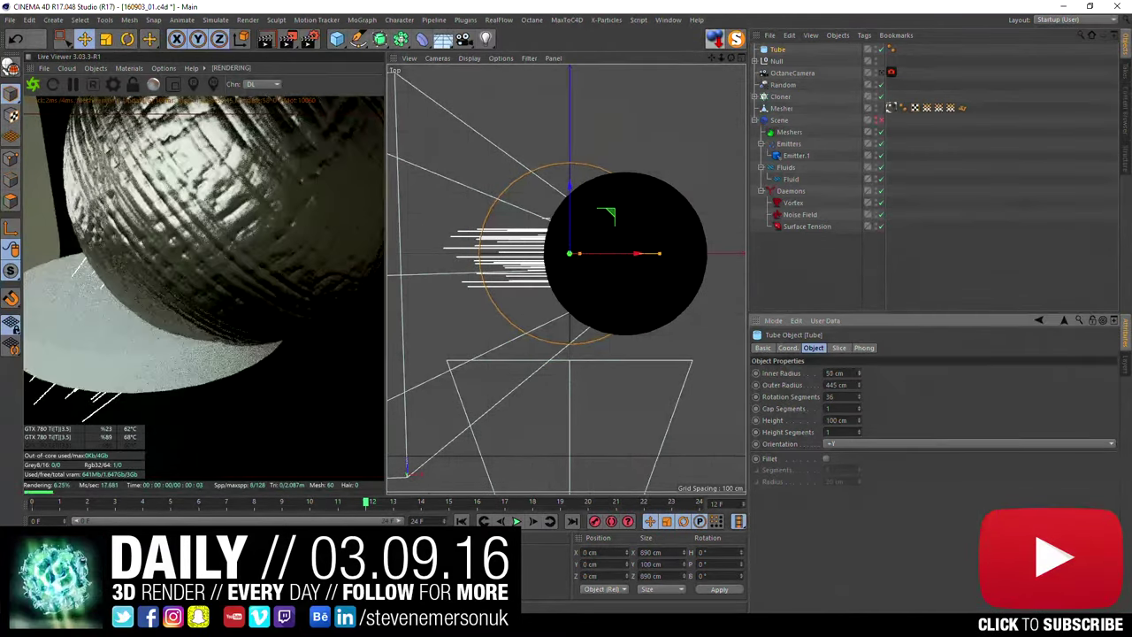
{"action": "left_click_drag", "start_coordinate": [859, 372], "coordinate": [859, 374]}
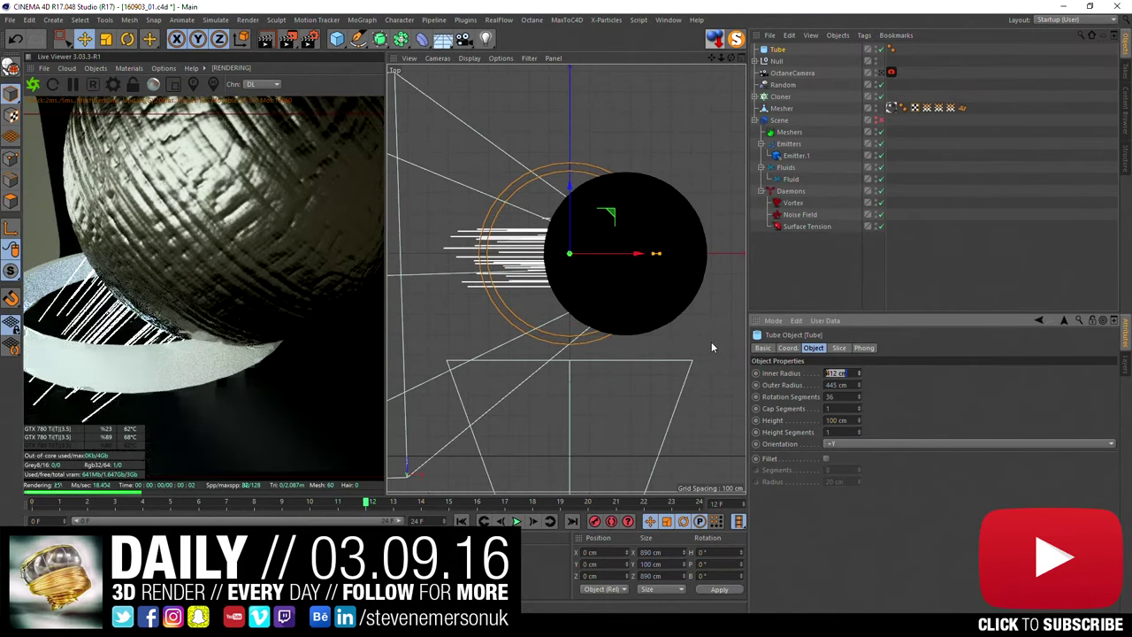
{"action": "type", "text": "410"}
{"action": "key", "text": "Return"}
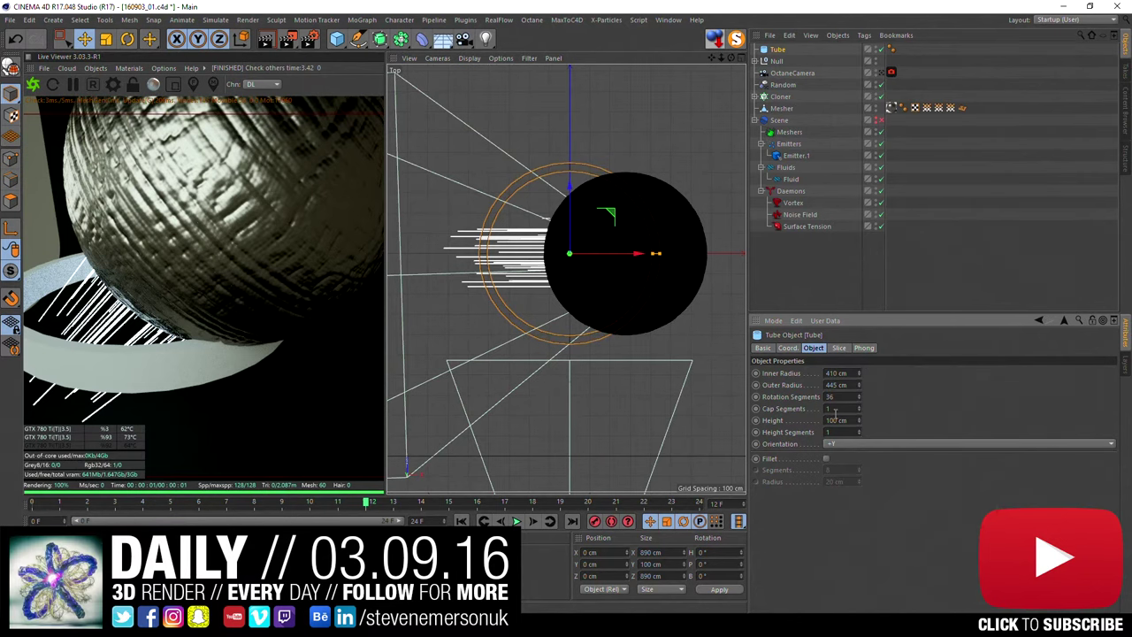
{"action": "key", "text": "Return"}
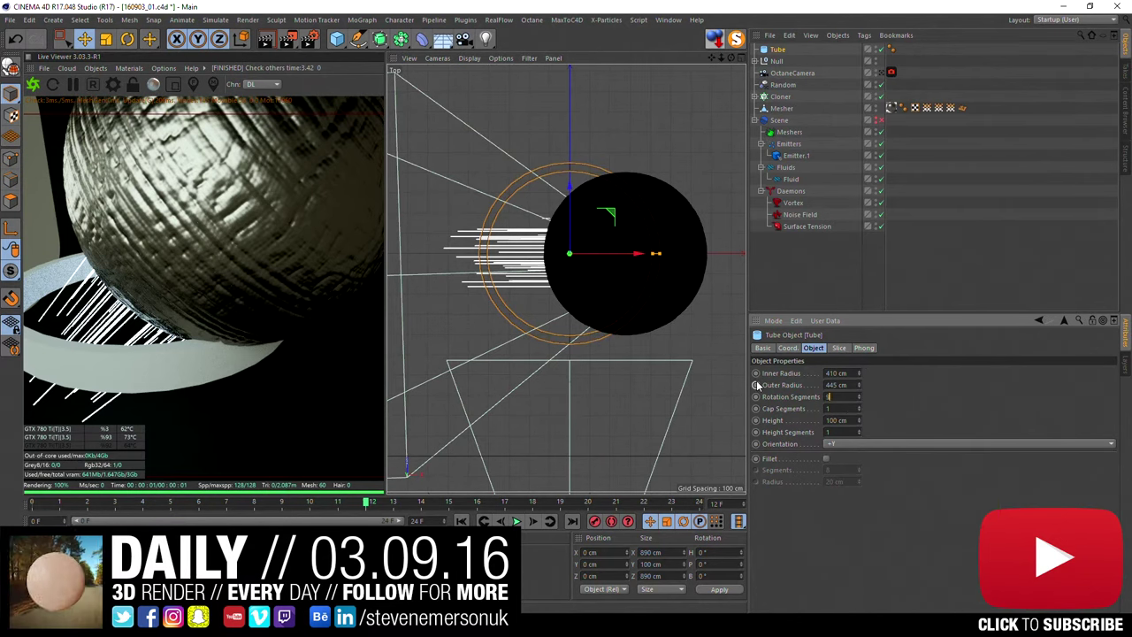
Step: Fillet the ring's edges with a 3.5 cm fillet radius
{"action": "left_click", "coordinate": [826, 458]}
{"action": "middle_click", "coordinate": [555, 282]}
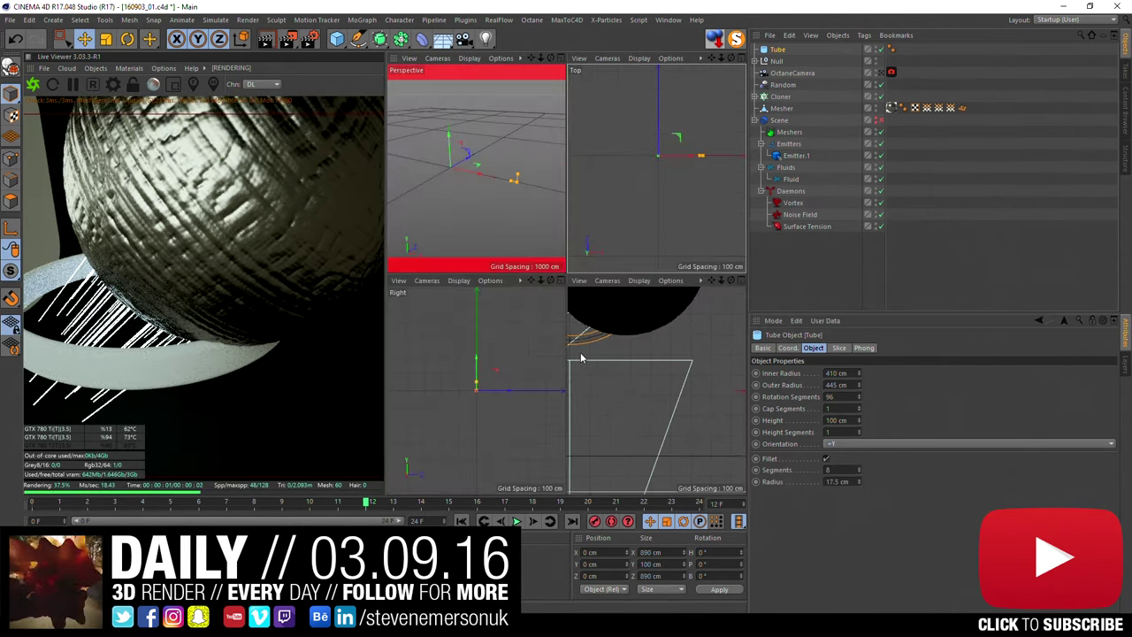
{"action": "middle_click", "coordinate": [481, 135]}
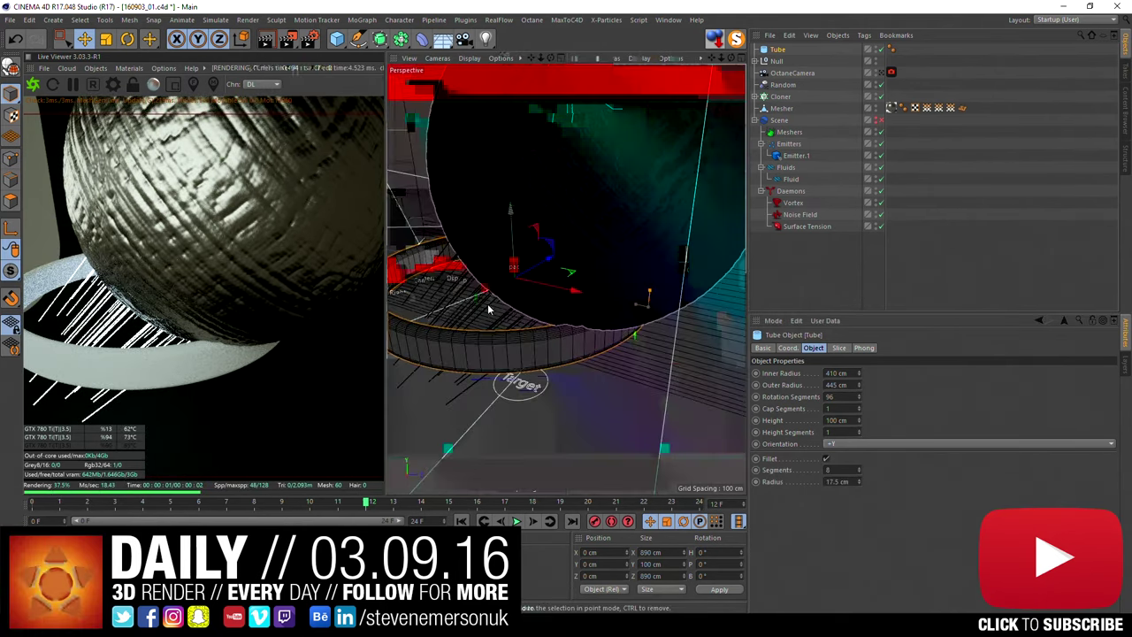
{"action": "mouse_move", "coordinate": [493, 307]}
{"action": "left_mouse_down", "text": "alt"}
{"action": "mouse_move", "coordinate": [569, 285]}
{"action": "mouse_move", "coordinate": [612, 242]}
{"action": "mouse_move", "coordinate": [573, 285]}
{"action": "mouse_move", "coordinate": [571, 265]}
{"action": "mouse_move", "coordinate": [542, 281]}
{"action": "mouse_move", "coordinate": [641, 285]}
{"action": "mouse_move", "coordinate": [586, 292]}
{"action": "mouse_move", "coordinate": [579, 275]}
{"action": "mouse_move", "coordinate": [704, 331]}
{"action": "left_mouse_up", "text": "alt"}
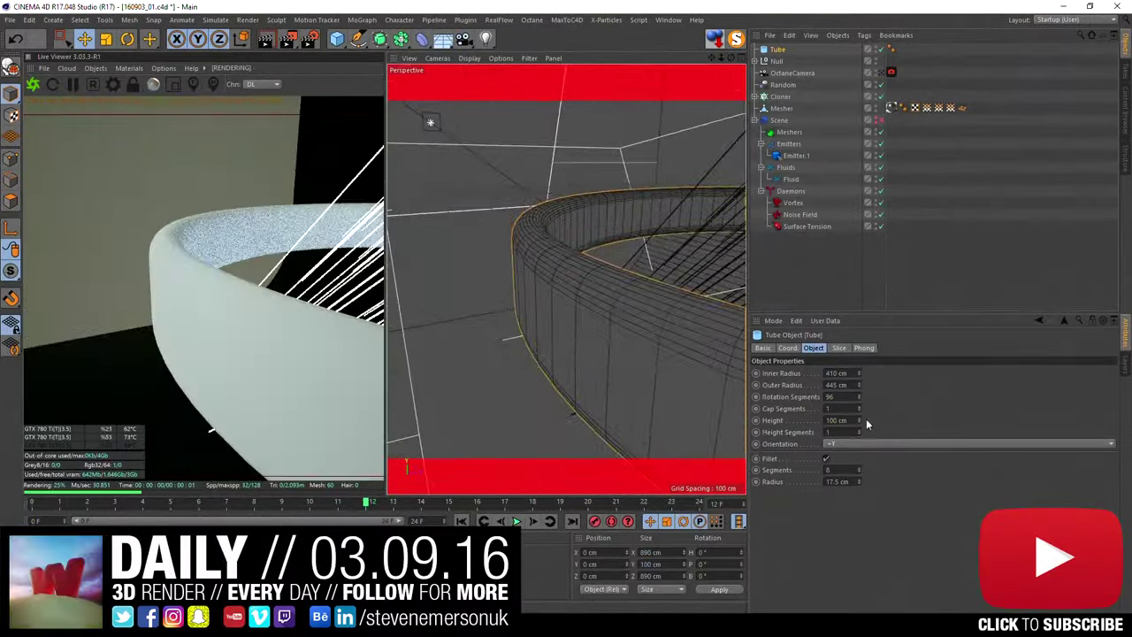
{"action": "left_click_drag", "start_coordinate": [859, 482], "coordinate": [859, 530]}
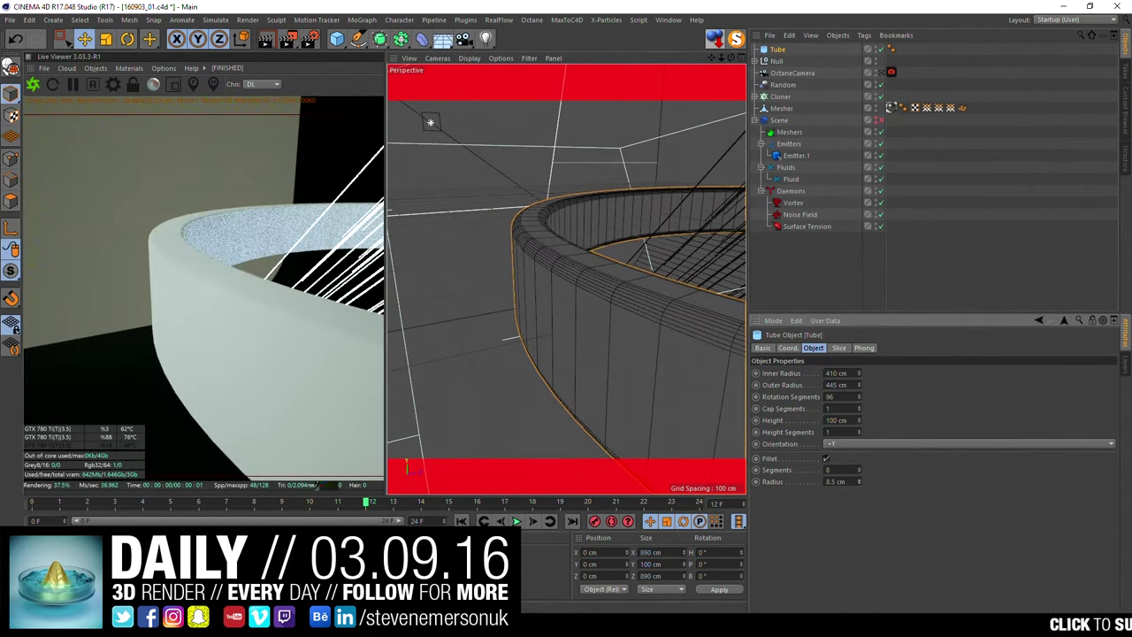
Step: From the top view, slide the ring along X to 270.784 cm around the sphere
{"action": "scroll", "coordinate": [569, 322], "scroll_direction": "down", "scroll_amount": 5}
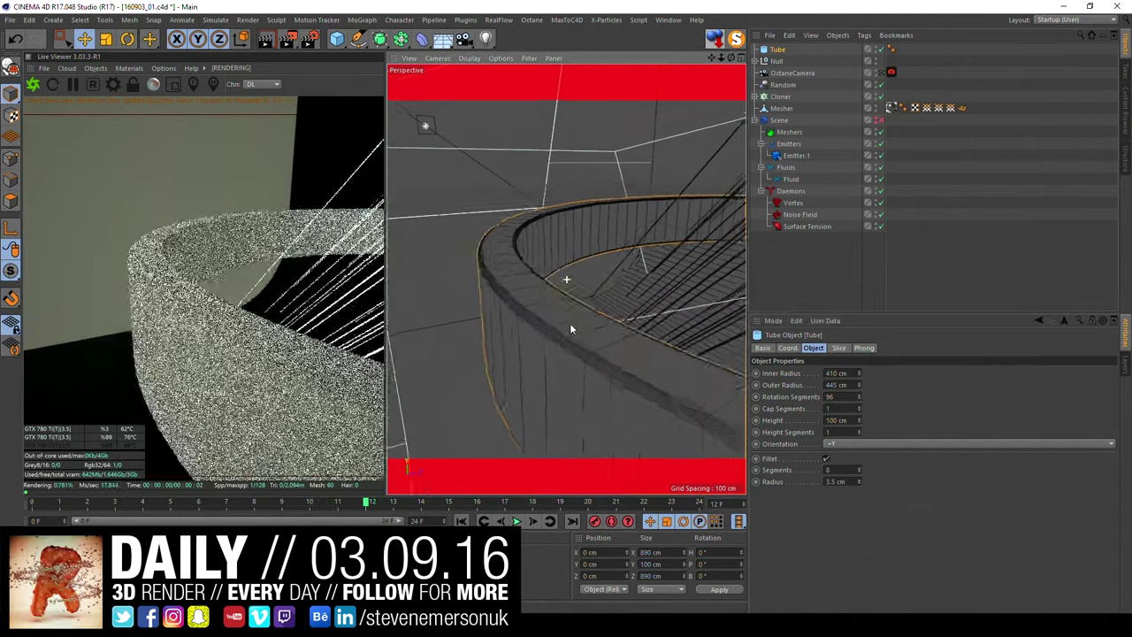
{"action": "scroll", "coordinate": [557, 274], "scroll_direction": "down", "scroll_amount": 5}
{"action": "scroll", "coordinate": [546, 232], "scroll_direction": "down", "scroll_amount": 3}
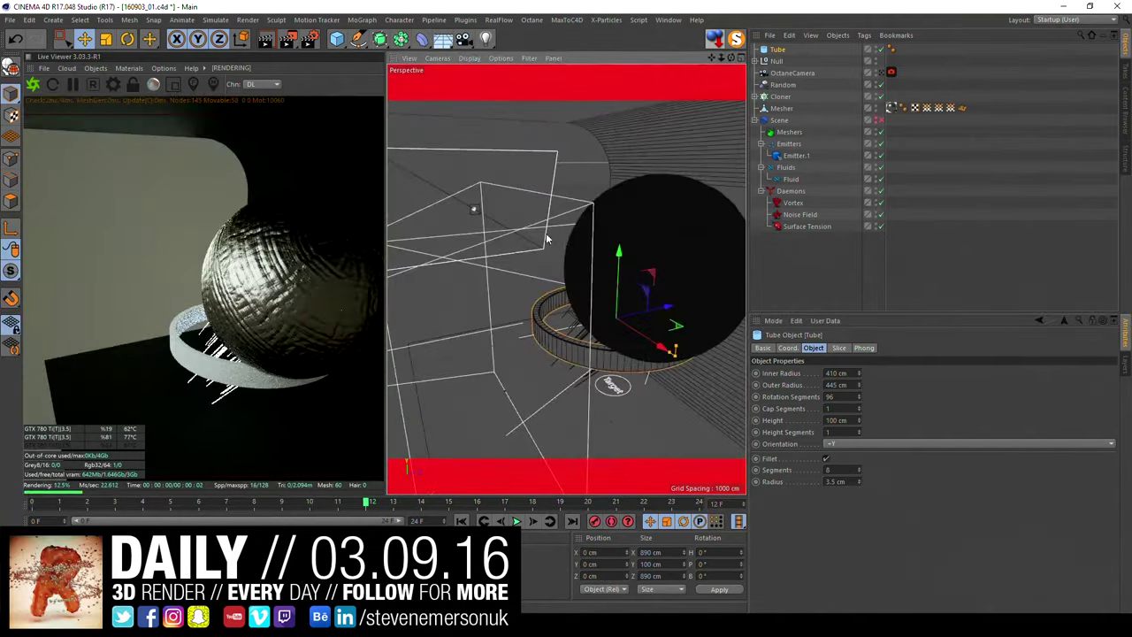
{"action": "scroll", "coordinate": [545, 232], "scroll_direction": "up", "scroll_amount": 5}
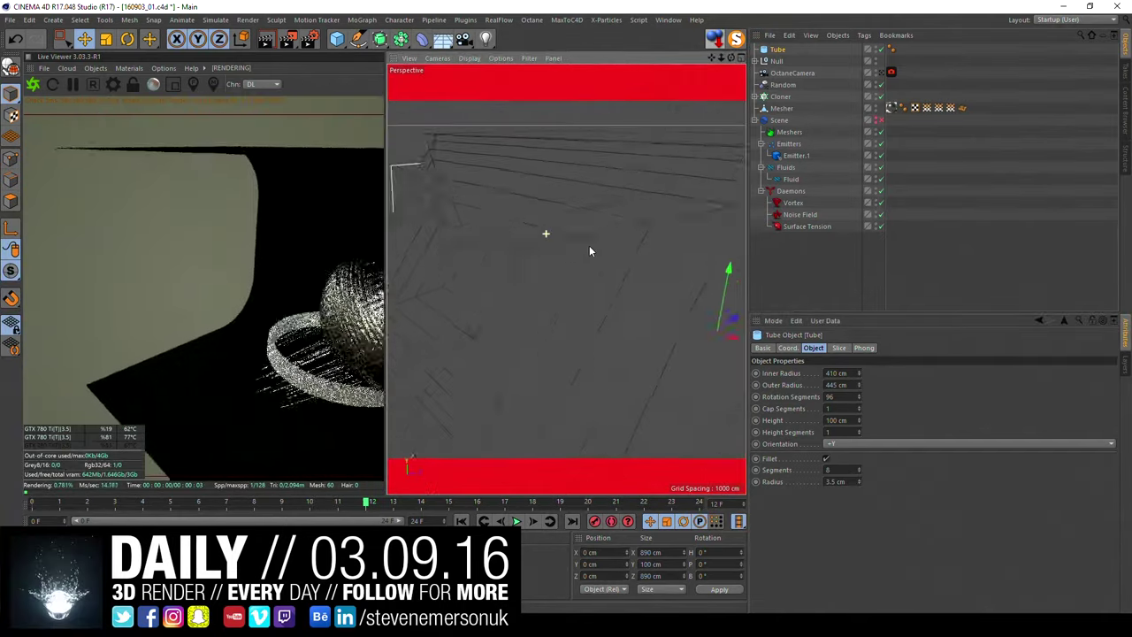
{"action": "mouse_move", "coordinate": [600, 246]}
{"action": "left_mouse_down", "text": "alt"}
{"action": "mouse_move", "coordinate": [506, 233]}
{"action": "mouse_move", "coordinate": [476, 187]}
{"action": "left_mouse_up", "text": "alt"}
{"action": "scroll", "coordinate": [476, 193], "scroll_direction": "down", "scroll_amount": 5}
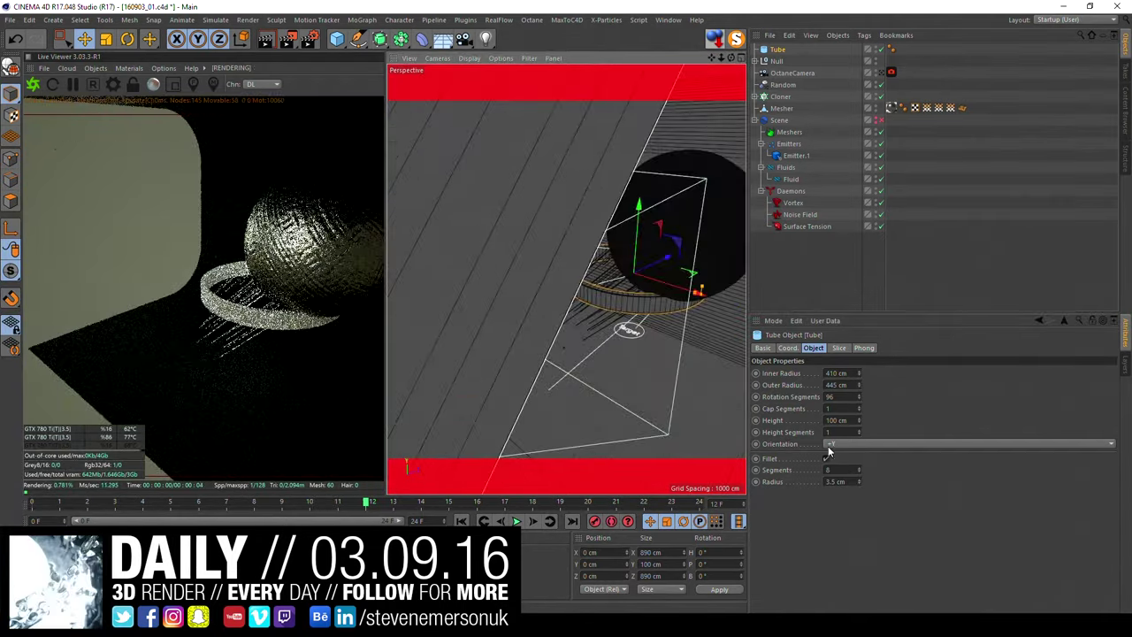
{"action": "mouse_move", "coordinate": [712, 369]}
{"action": "left_mouse_down", "text": "alt"}
{"action": "mouse_move", "coordinate": [582, 290]}
{"action": "mouse_move", "coordinate": [602, 355]}
{"action": "left_mouse_up", "text": "alt"}
{"action": "middle_click", "coordinate": [564, 240]}
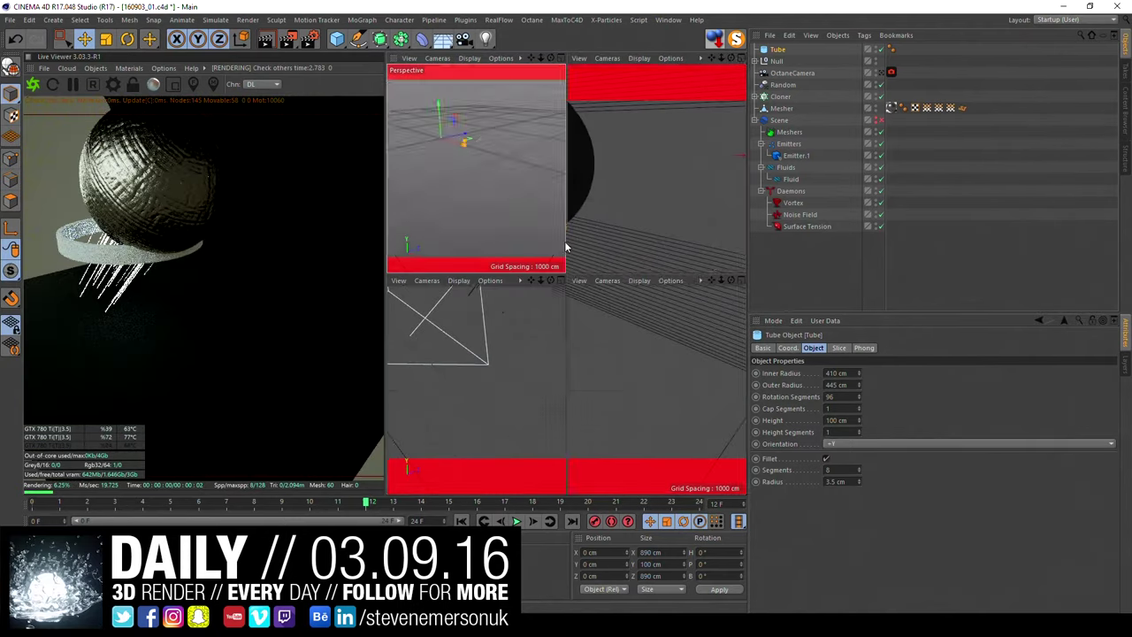
{"action": "middle_click", "coordinate": [631, 169]}
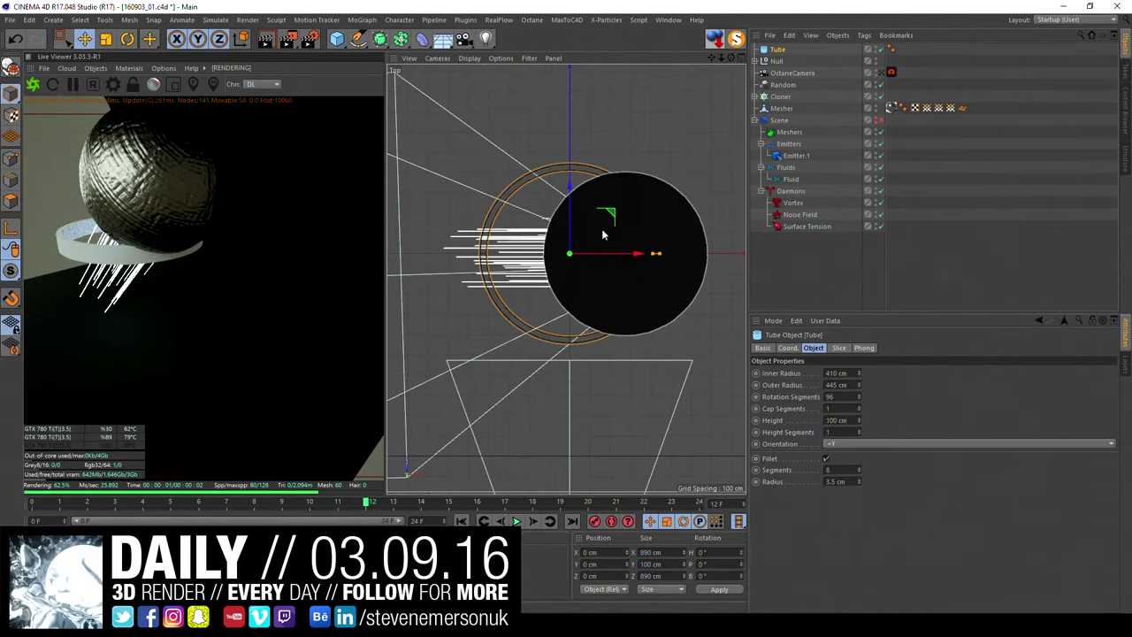
{"action": "left_click_drag", "start_coordinate": [613, 252], "coordinate": [669, 254]}
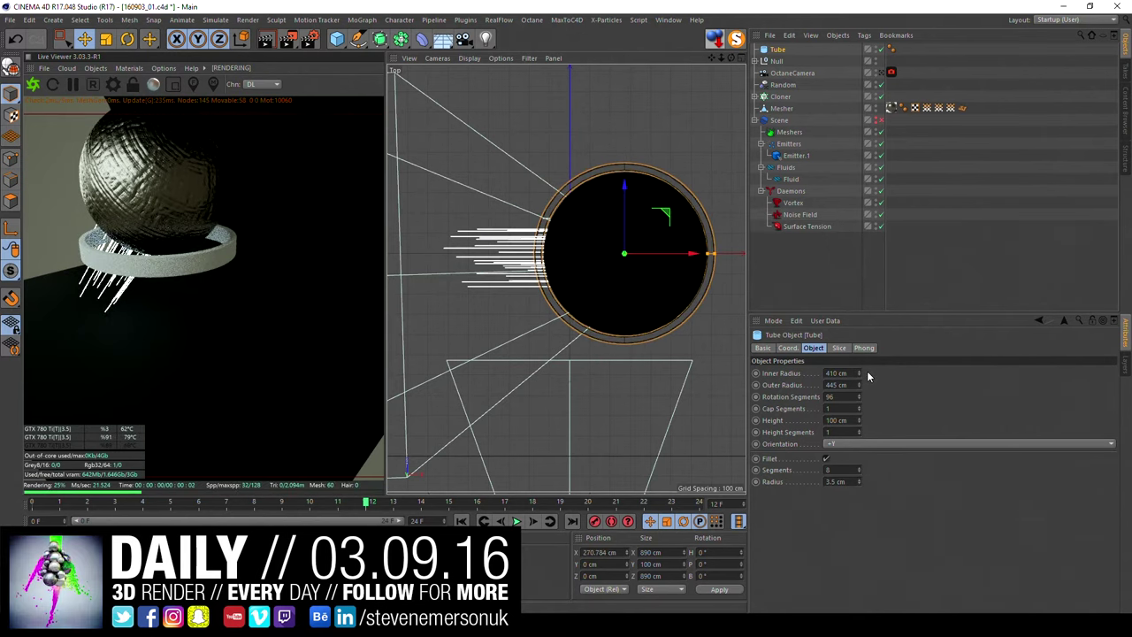
Step: Set the ring tube to 420 cm inner radius, 460 cm outer radius and 80 cm height
{"action": "left_click", "coordinate": [836, 373]}
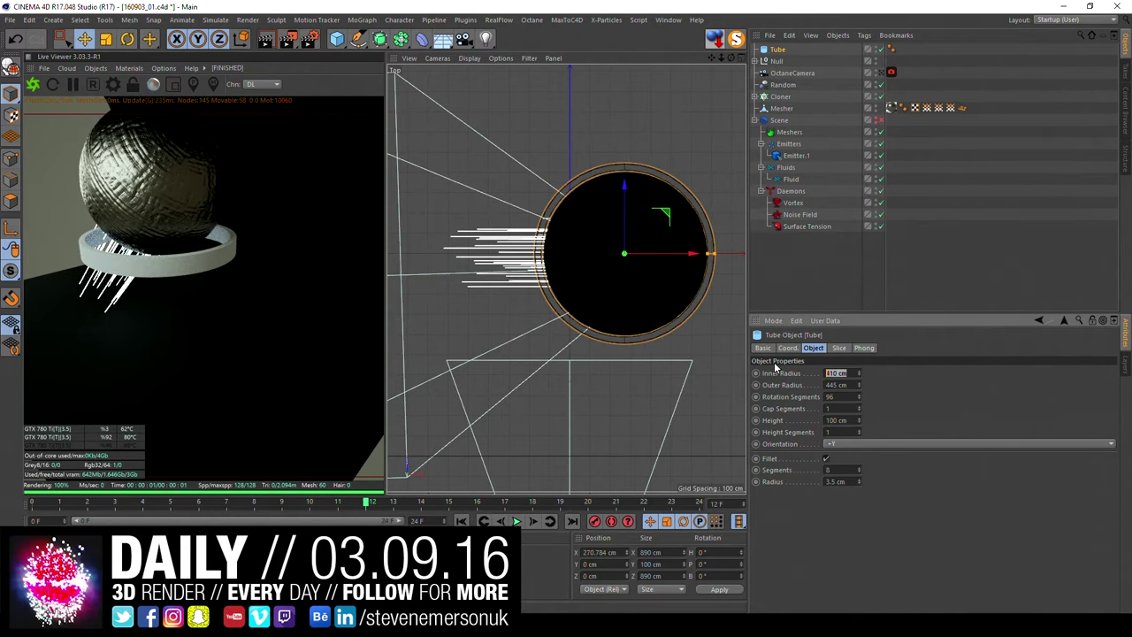
{"action": "type", "text": "420"}
{"action": "key", "text": "Return"}
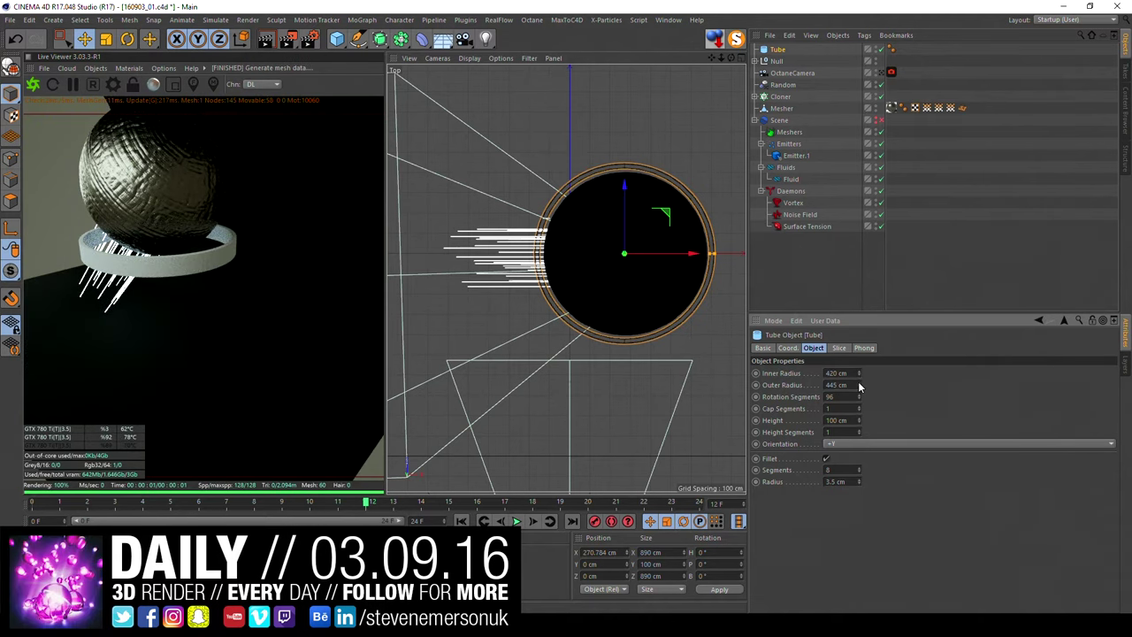
{"action": "type", "text": "60"}
{"action": "key", "text": "Return"}
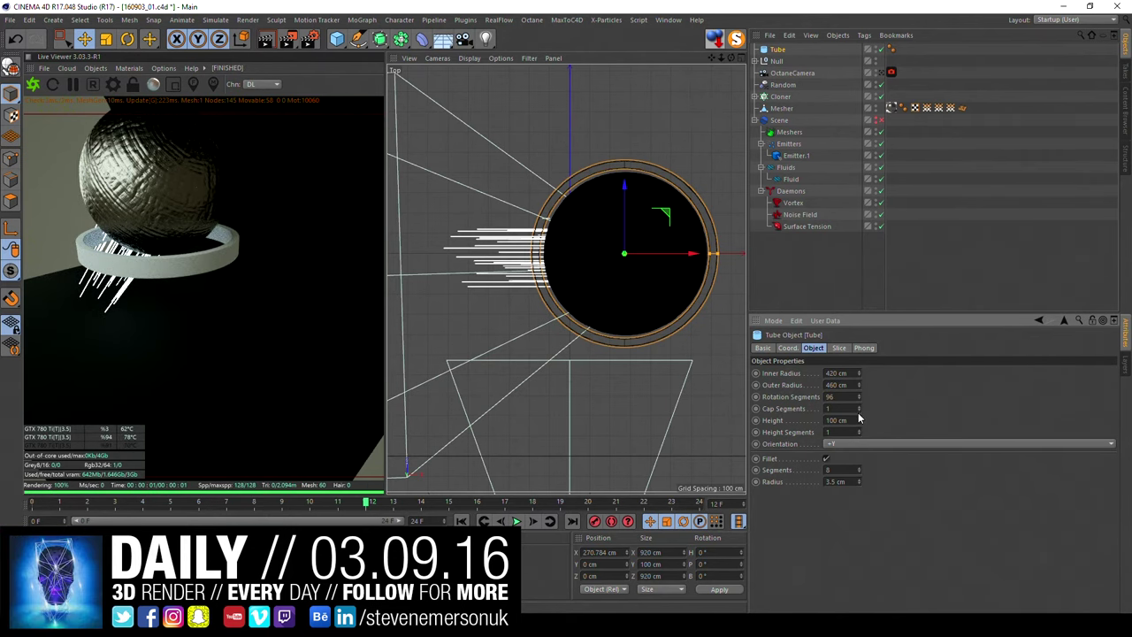
{"action": "left_click_drag", "start_coordinate": [860, 421], "coordinate": [860, 434]}
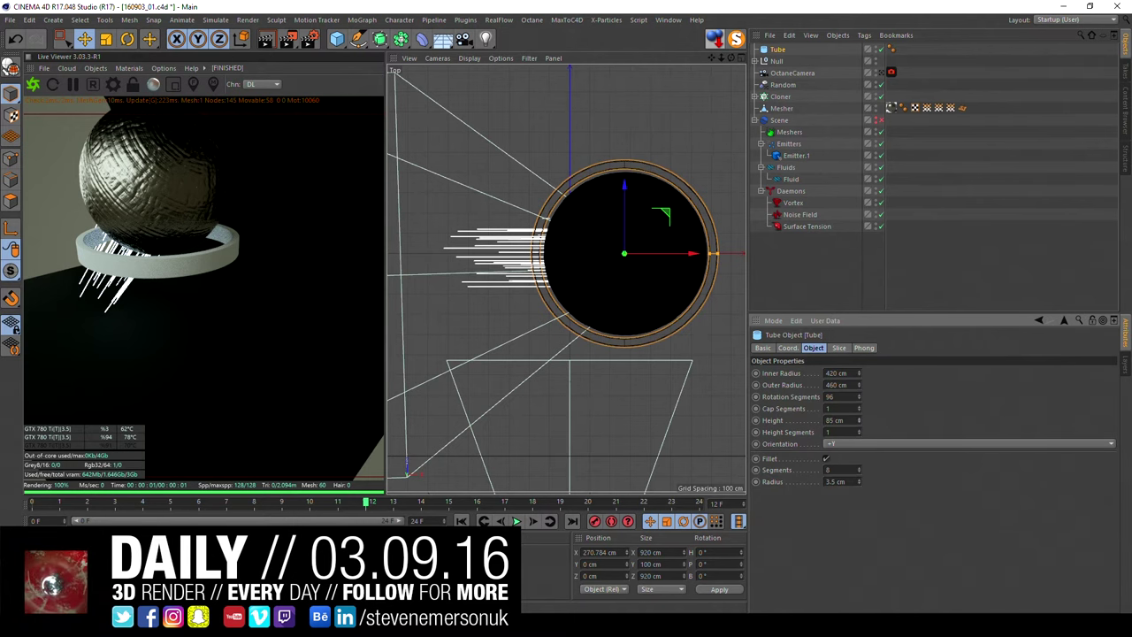
{"action": "left_click_drag", "start_coordinate": [861, 421], "coordinate": [861, 430]}
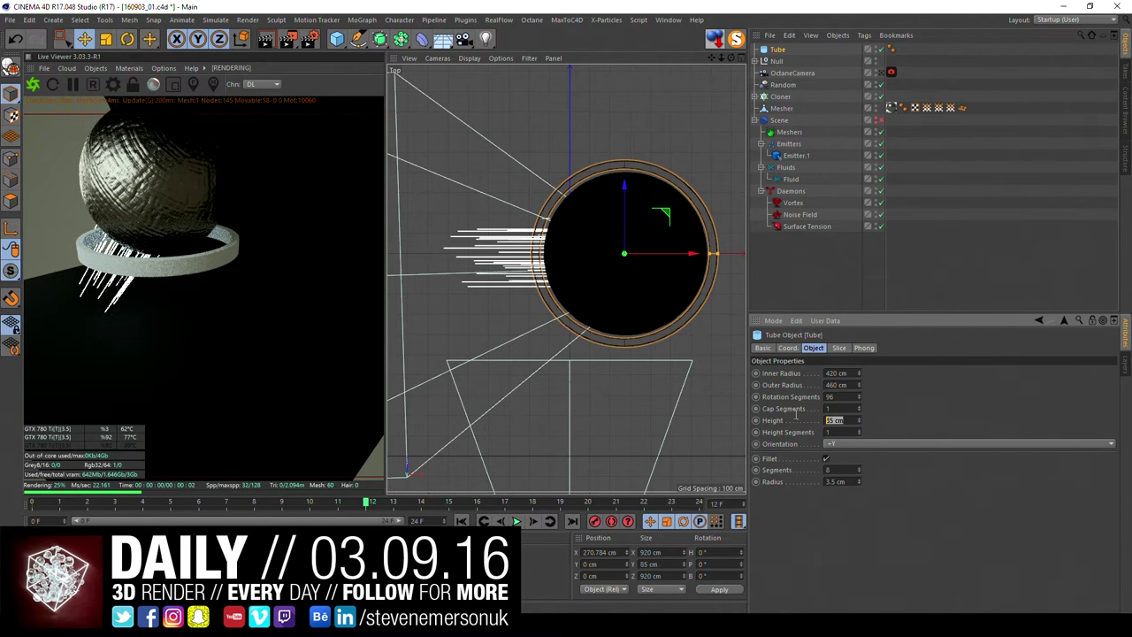
{"action": "left_click_drag", "start_coordinate": [838, 391], "coordinate": [794, 413]}
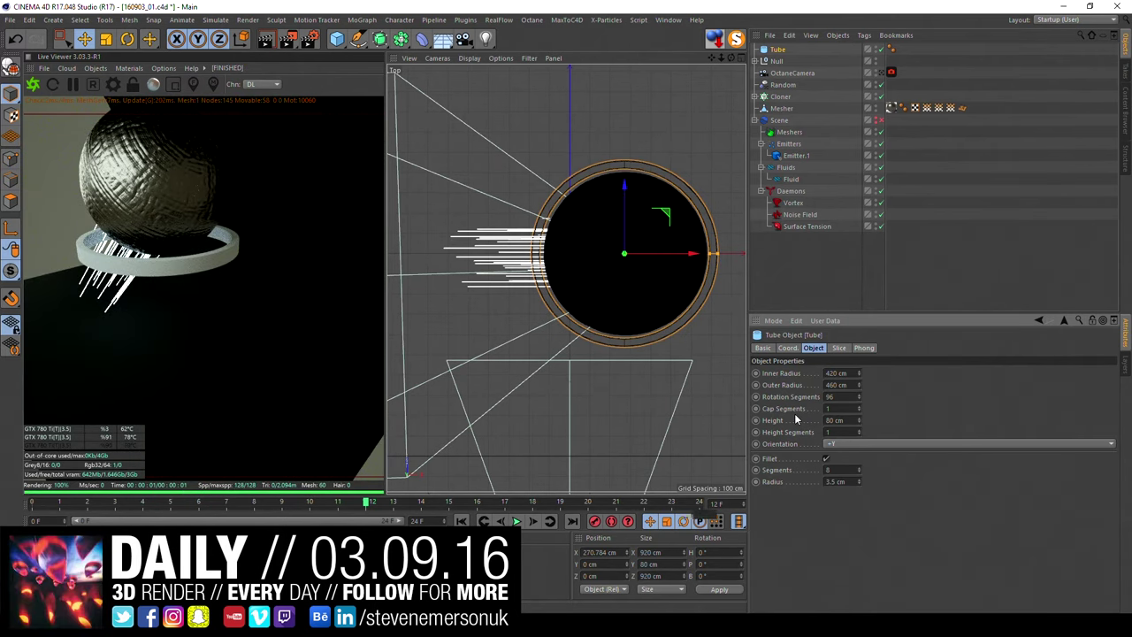
Step: Frame the tube in the top view and nudge it to X 276.833 cm
{"action": "middle_click", "coordinate": [580, 223]}
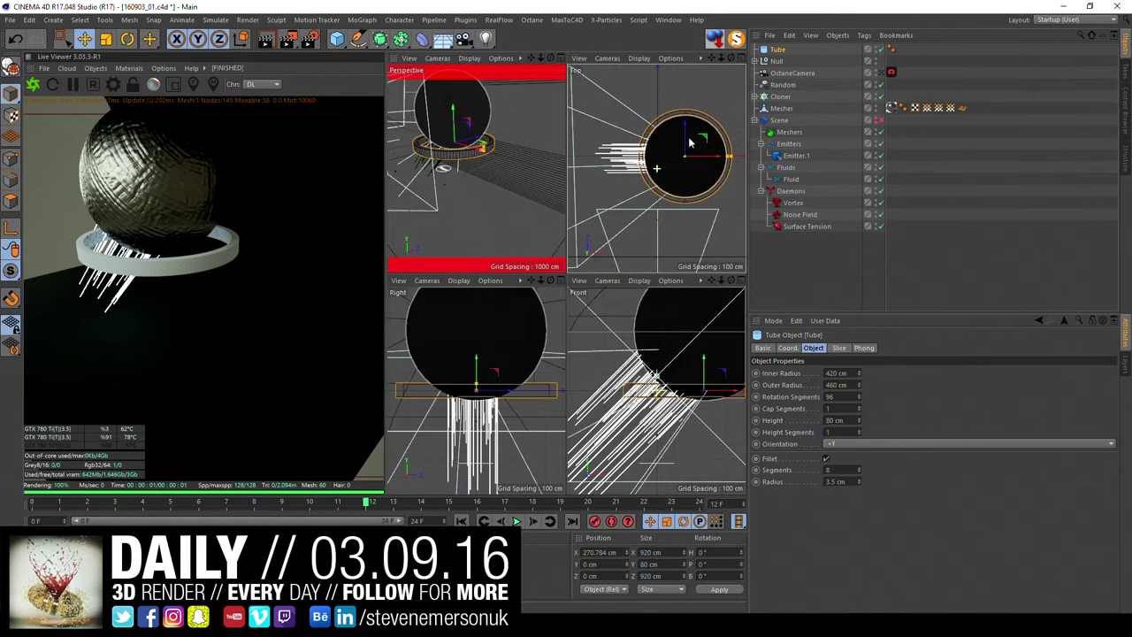
{"action": "middle_click", "coordinate": [625, 212]}
{"action": "key", "text": "o"}
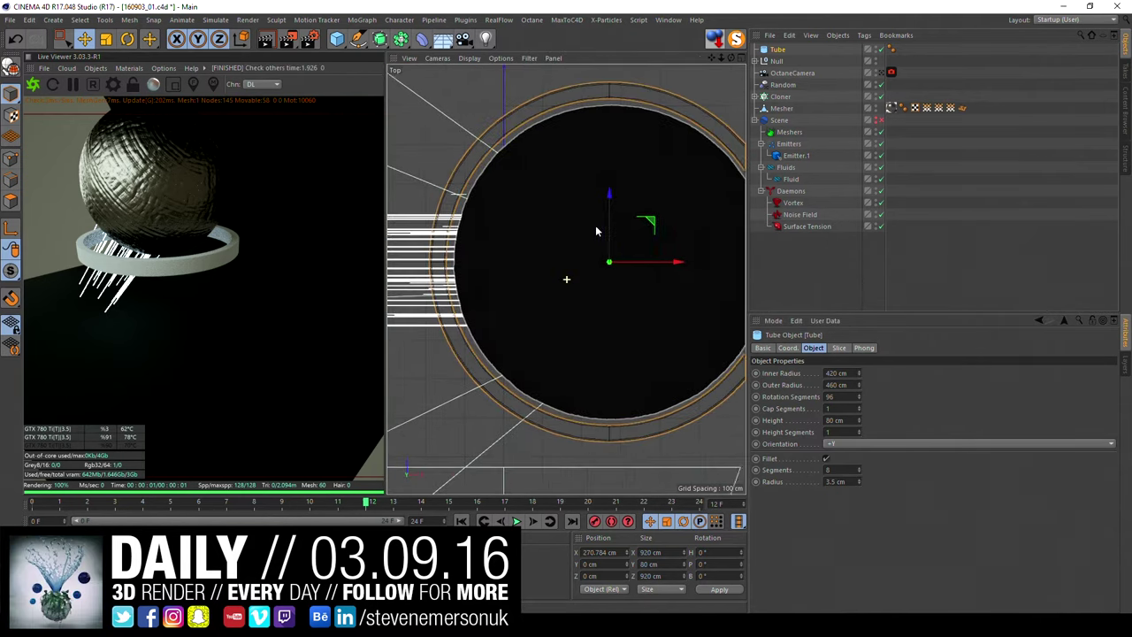
{"action": "mouse_move", "coordinate": [623, 257]}
{"action": "left_mouse_down"}
{"action": "mouse_move", "coordinate": [617, 265]}
{"action": "mouse_move", "coordinate": [606, 253]}
{"action": "left_mouse_up"}
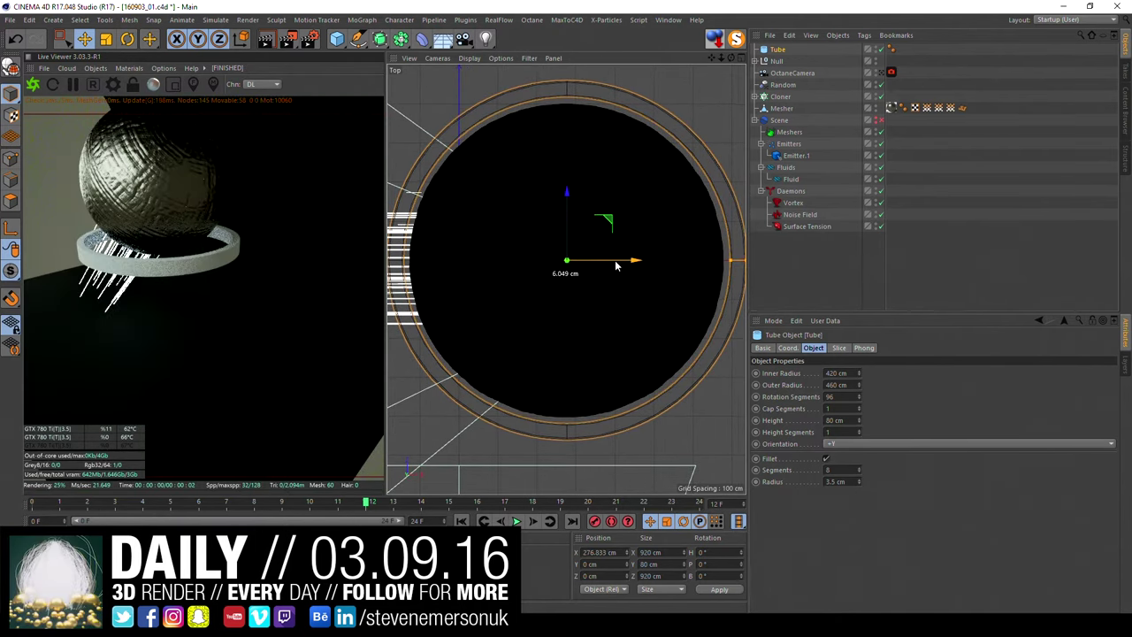
Step: Switch to a maximised side view and start raising the ring up the sphere
{"action": "middle_click", "coordinate": [601, 257]}
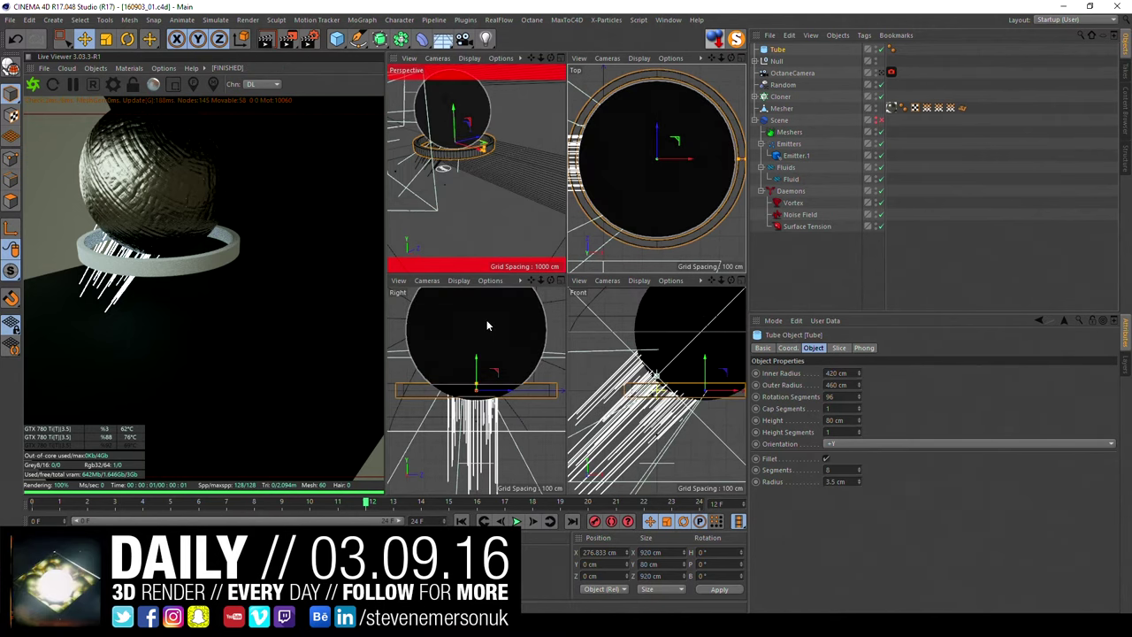
{"action": "middle_click", "coordinate": [503, 302]}
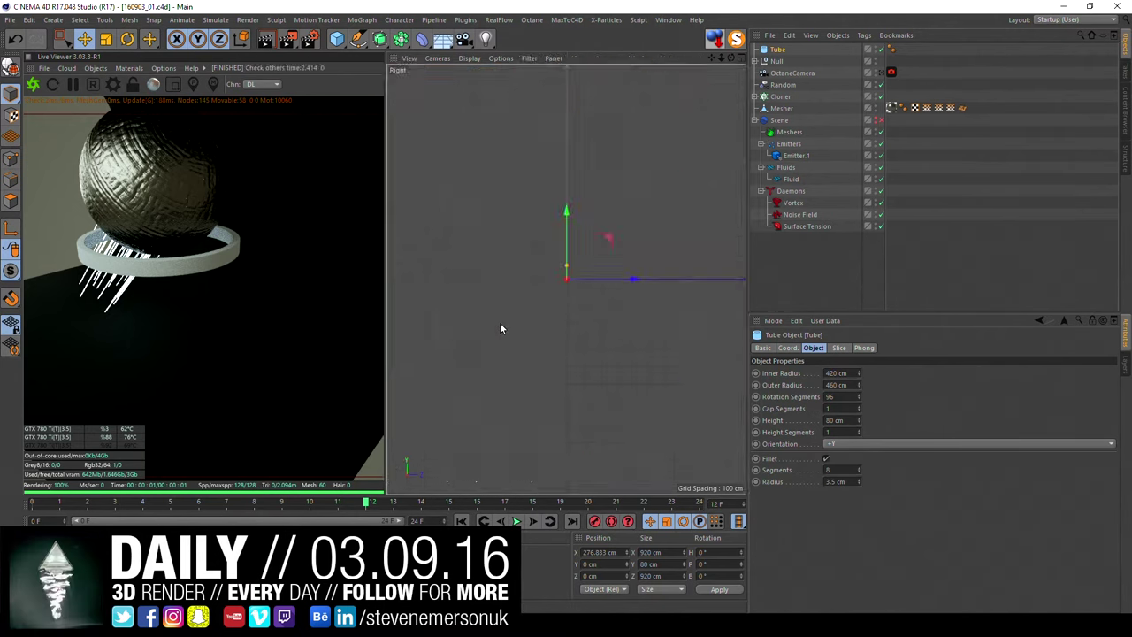
{"action": "middle_click", "coordinate": [500, 325]}
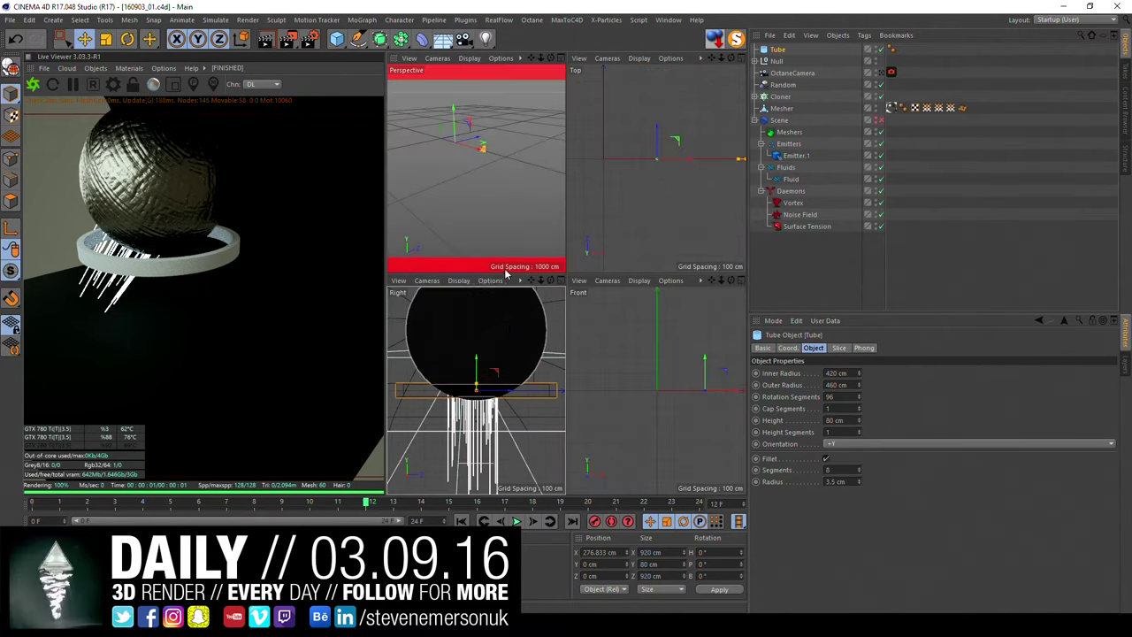
{"action": "middle_click", "coordinate": [489, 346]}
{"action": "middle_click_drag", "start_coordinate": [564, 210], "coordinate": [564, 281], "text": "alt"}
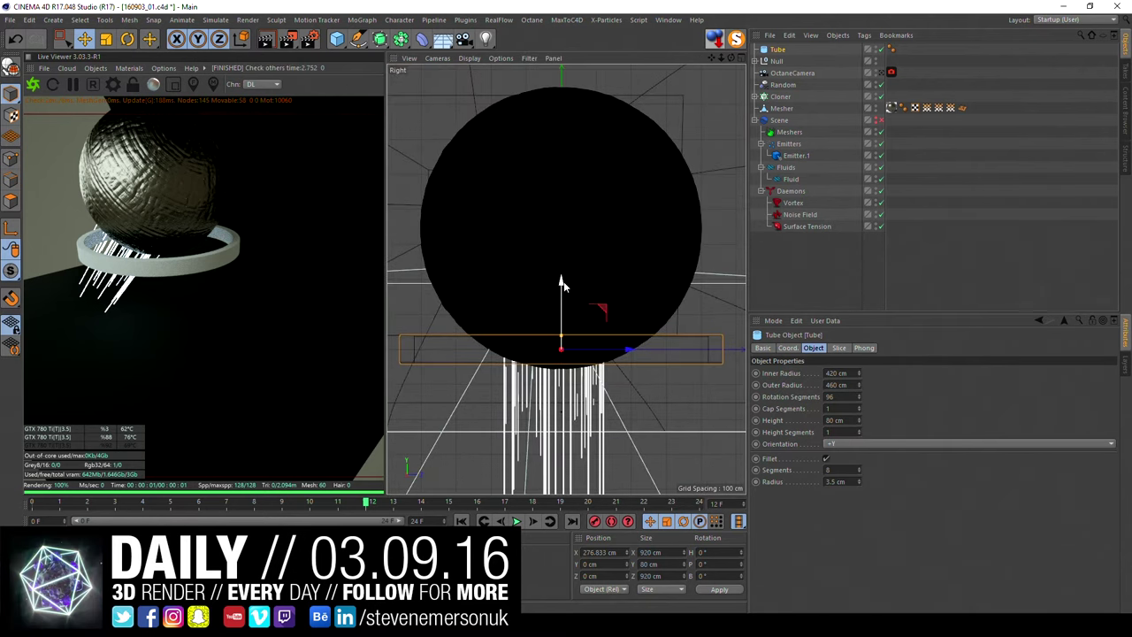
Step: Raise the ring to Y 353.341 cm and tilt it −36.105° on P and 12.82° on B
{"action": "left_click_drag", "start_coordinate": [563, 281], "coordinate": [565, 157]}
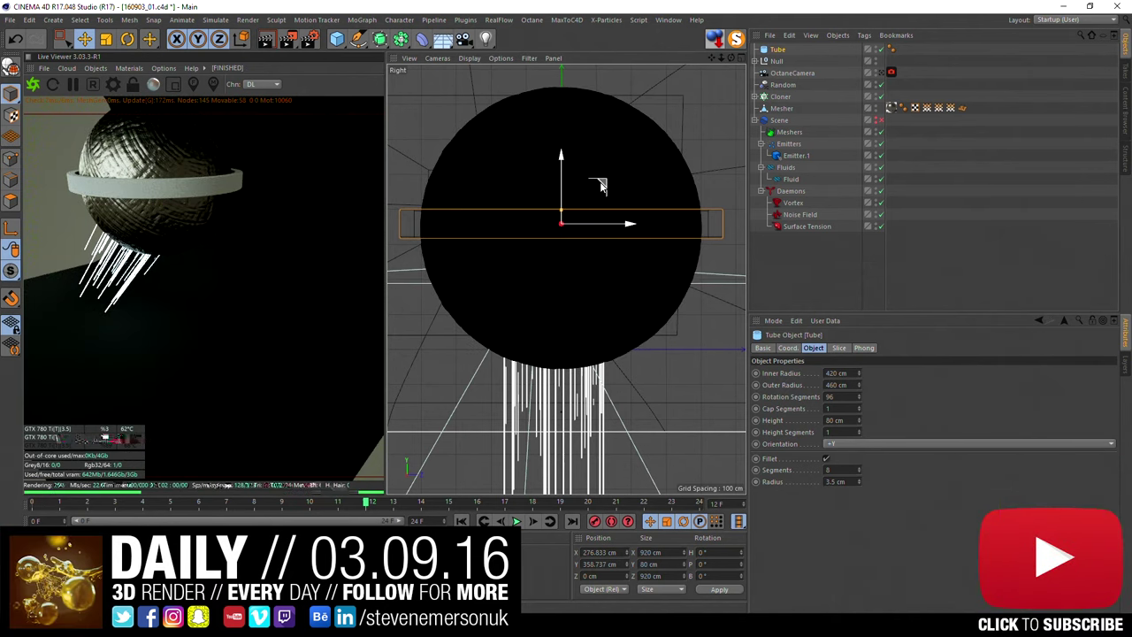
{"action": "key", "text": "r"}
{"action": "left_click_drag", "start_coordinate": [598, 203], "coordinate": [595, 228]}
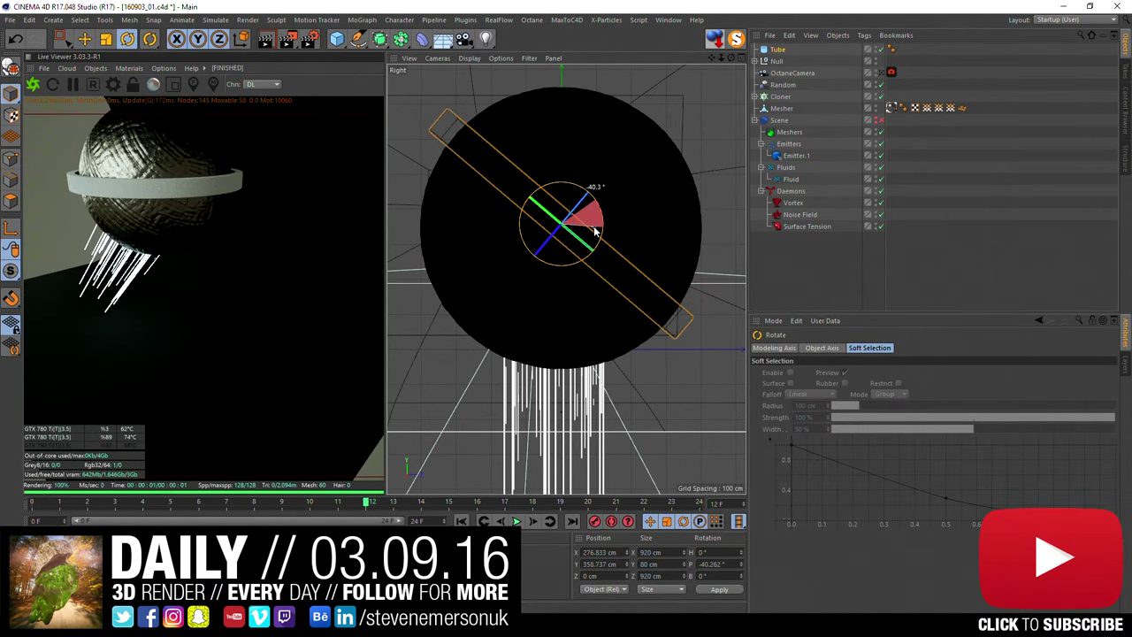
{"action": "key", "text": "e"}
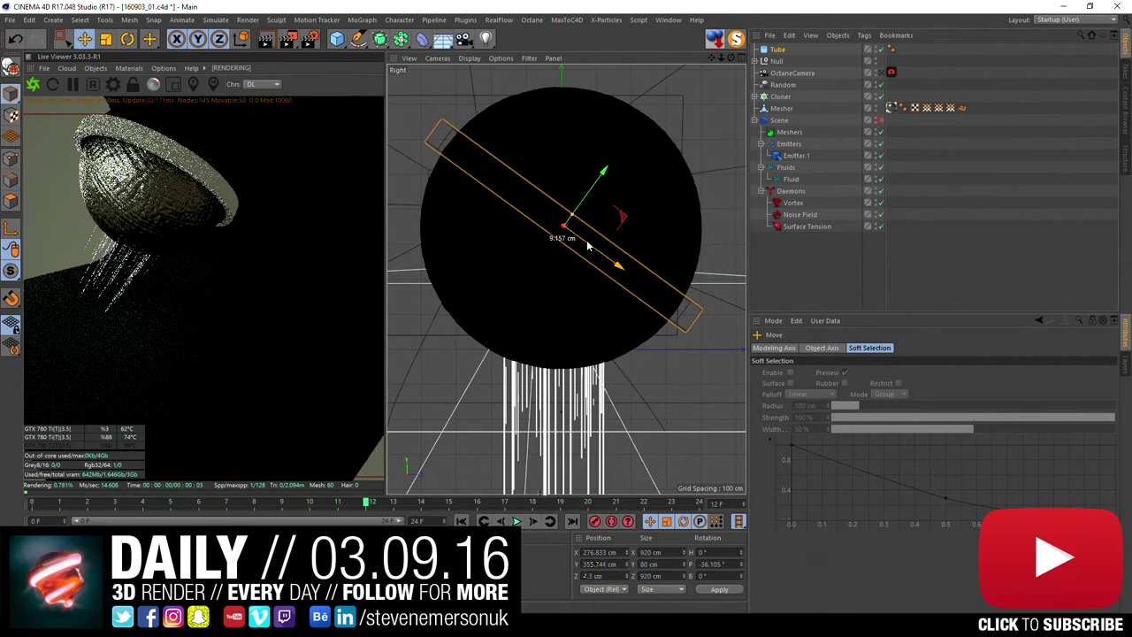
{"action": "key", "text": "r"}
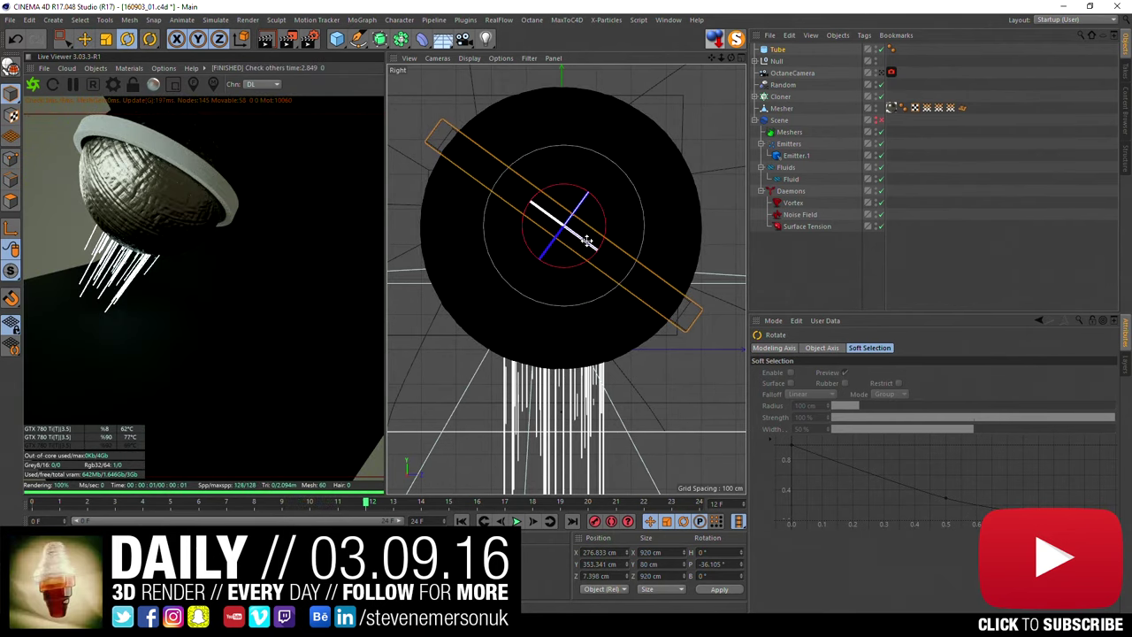
{"action": "left_click_drag", "start_coordinate": [567, 226], "coordinate": [558, 237]}
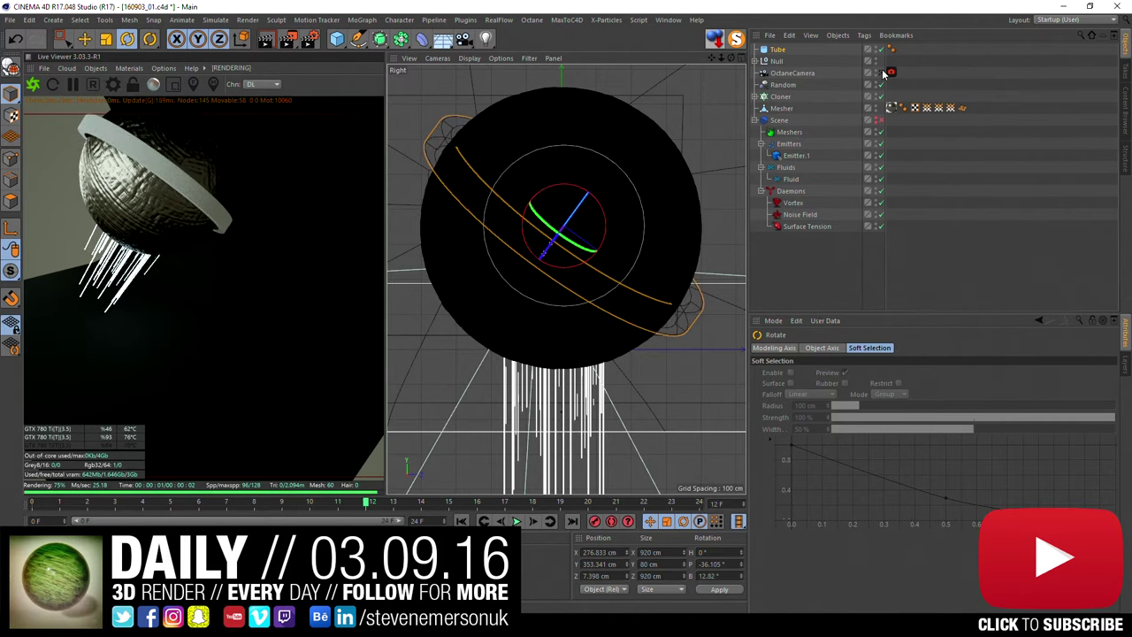
{"action": "middle_click", "coordinate": [520, 200]}
{"action": "middle_click", "coordinate": [520, 200]}
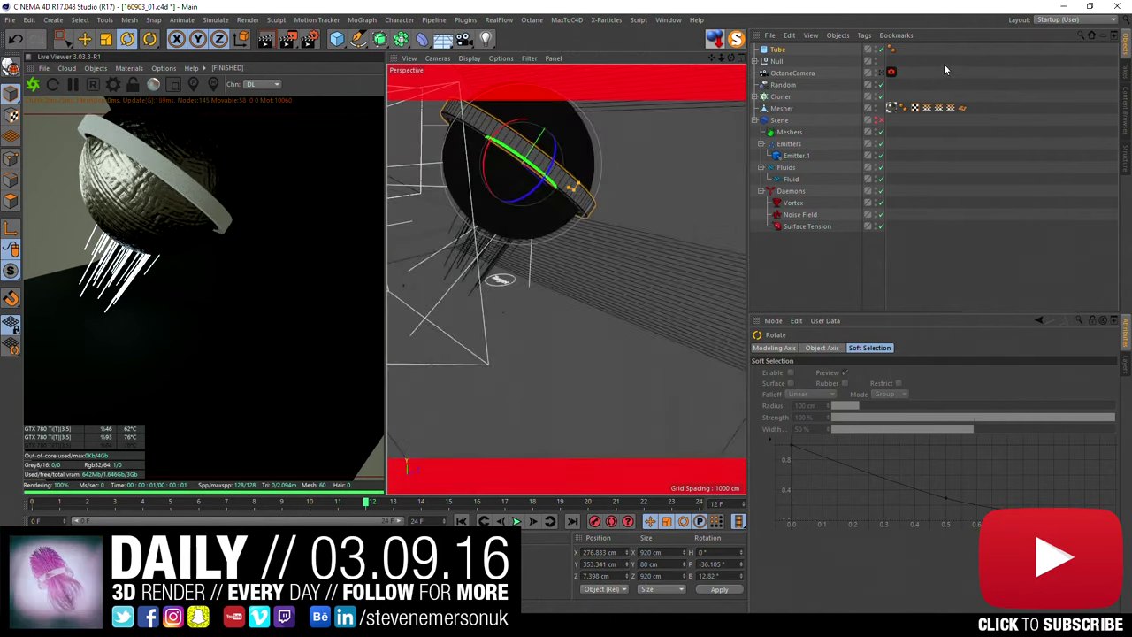
Step: Preview the scene through the OctaneCamera, then return to the editor camera
{"action": "left_click", "coordinate": [879, 75]}
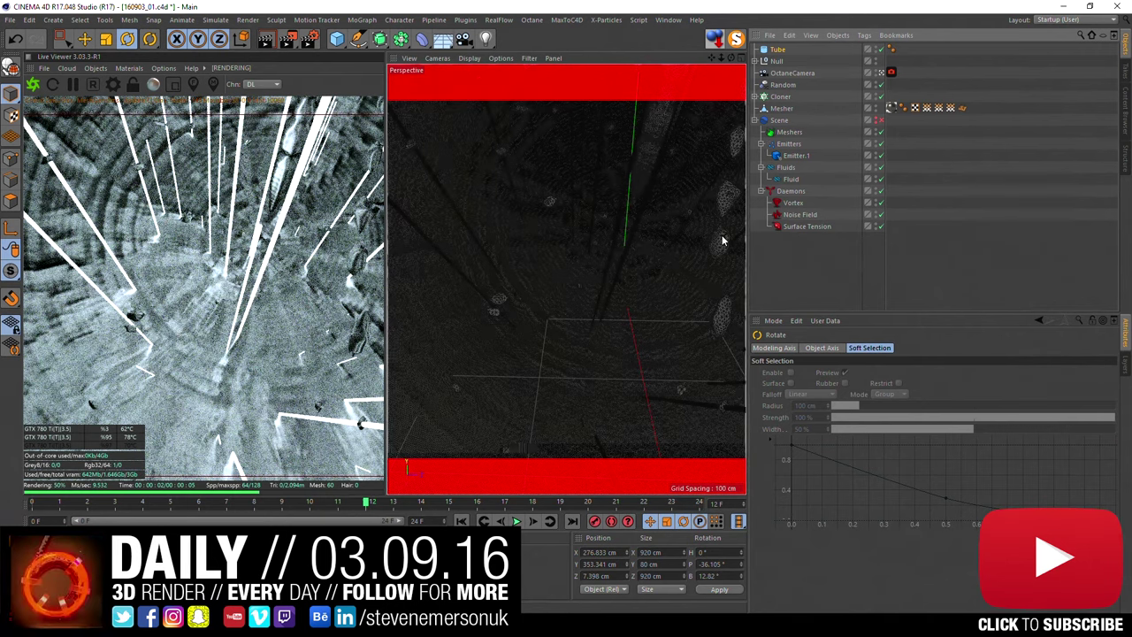
{"action": "left_click", "coordinate": [755, 61]}
{"action": "left_click", "coordinate": [879, 73]}
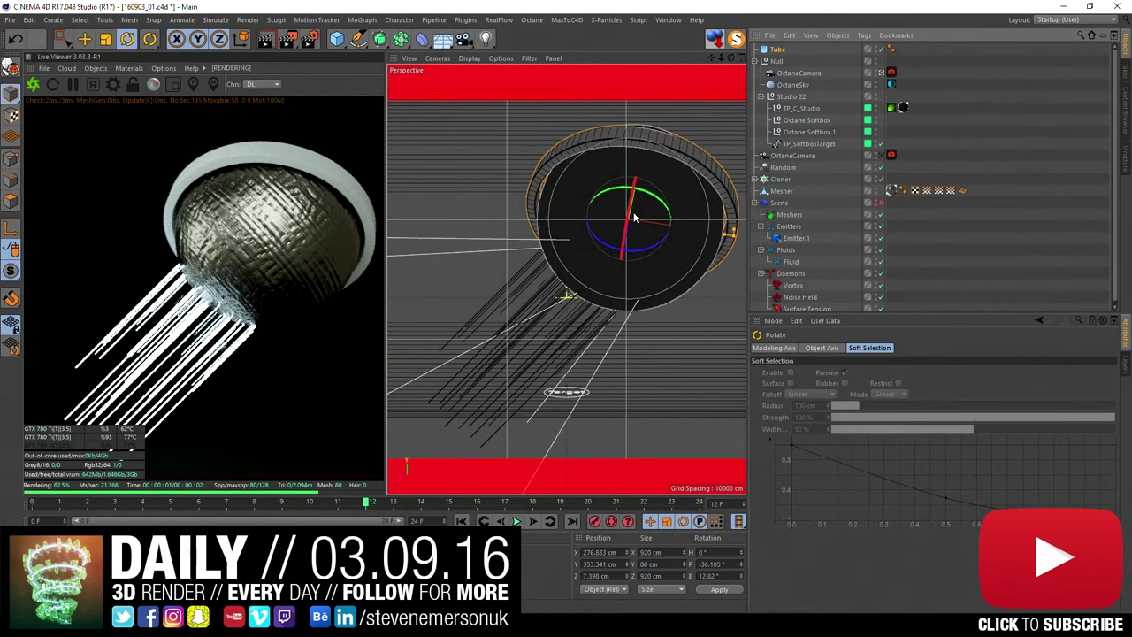
Step: Re-tilt the ring to H 3.971°, P 58.971°, B 45.289°, undoing a trial move
{"action": "mouse_move", "coordinate": [633, 211]}
{"action": "left_mouse_down"}
{"action": "mouse_move", "coordinate": [625, 278]}
{"action": "mouse_move", "coordinate": [608, 197]}
{"action": "mouse_move", "coordinate": [634, 238]}
{"action": "mouse_move", "coordinate": [615, 239]}
{"action": "mouse_move", "coordinate": [651, 223]}
{"action": "mouse_move", "coordinate": [654, 237]}
{"action": "mouse_move", "coordinate": [638, 218]}
{"action": "left_mouse_up"}
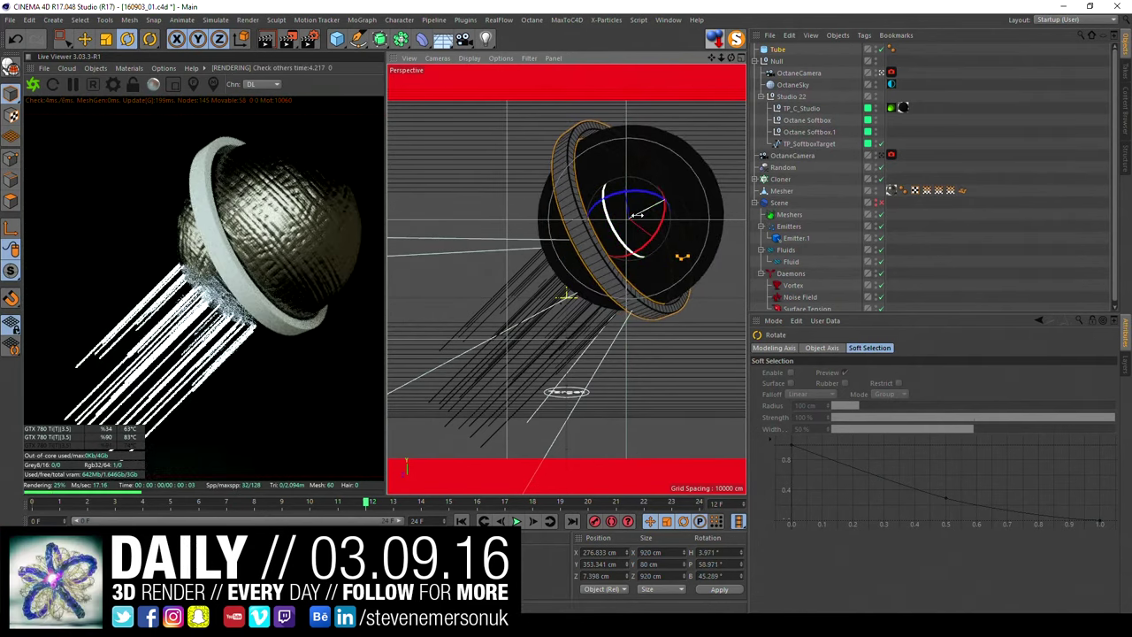
{"action": "key", "text": "e"}
{"action": "left_click_drag", "start_coordinate": [665, 216], "coordinate": [675, 205]}
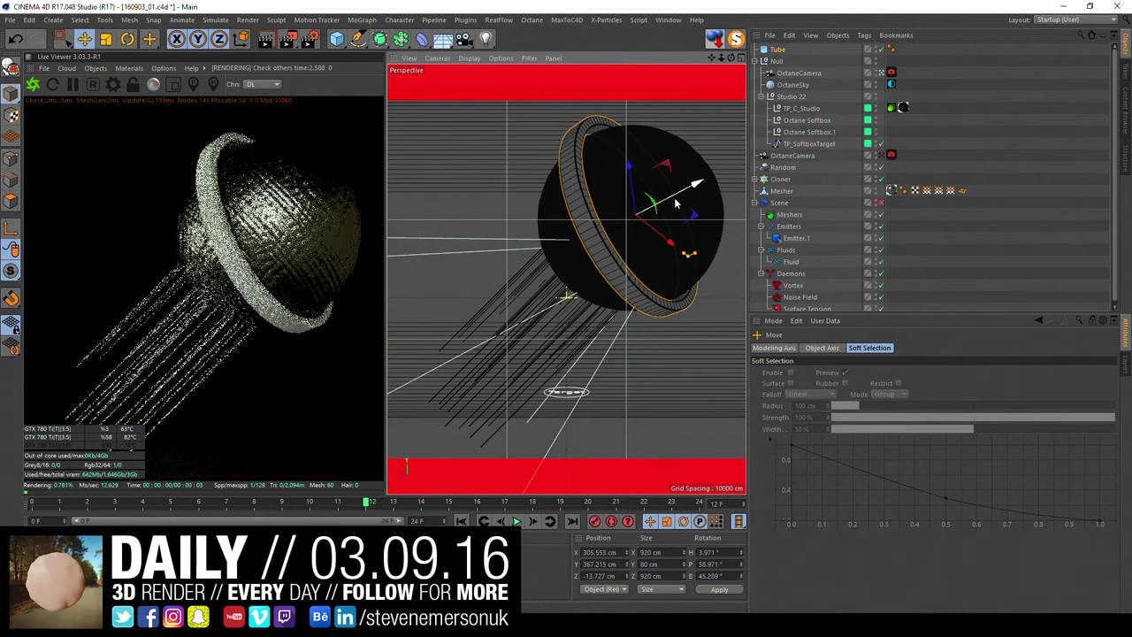
{"action": "key", "text": "ctrl+z"}
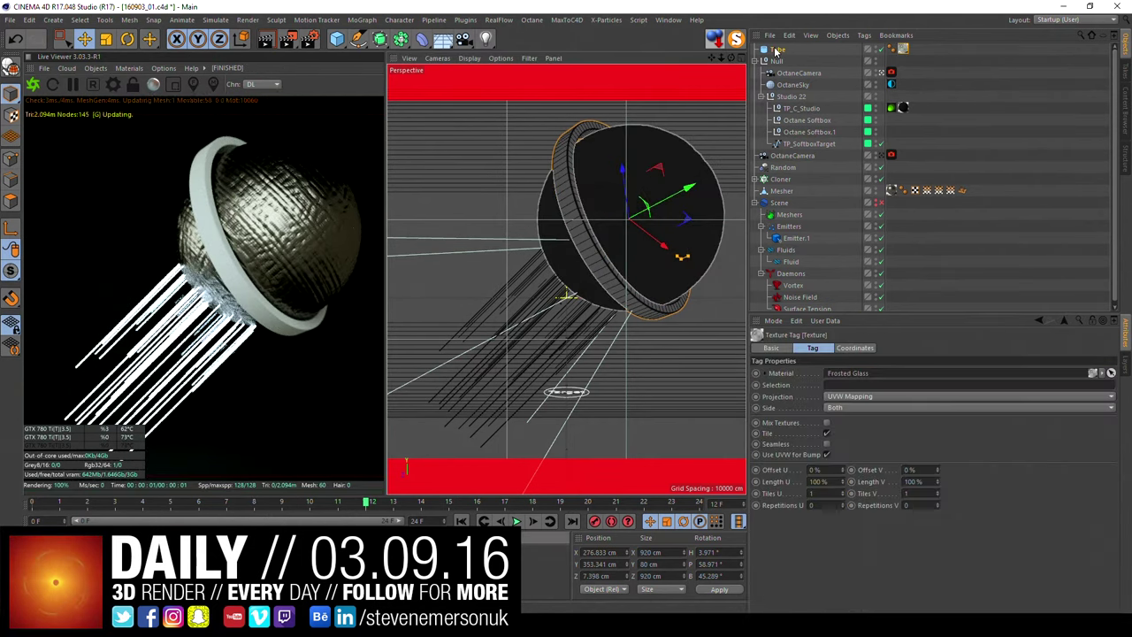
{"action": "left_click", "coordinate": [902, 49]}
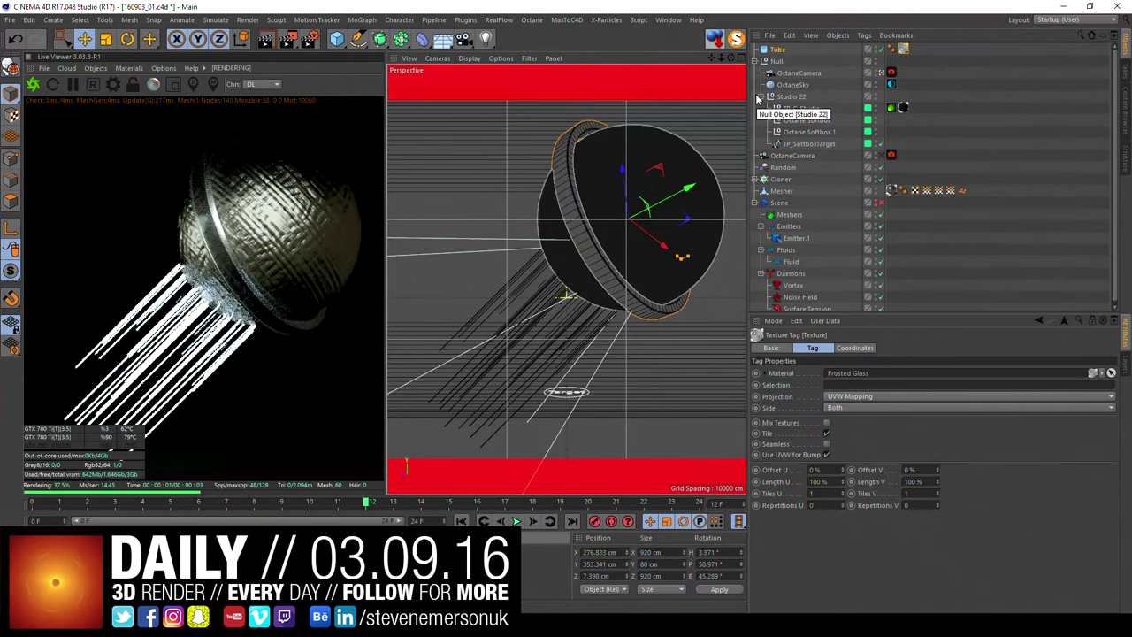
{"action": "left_click", "coordinate": [778, 49]}
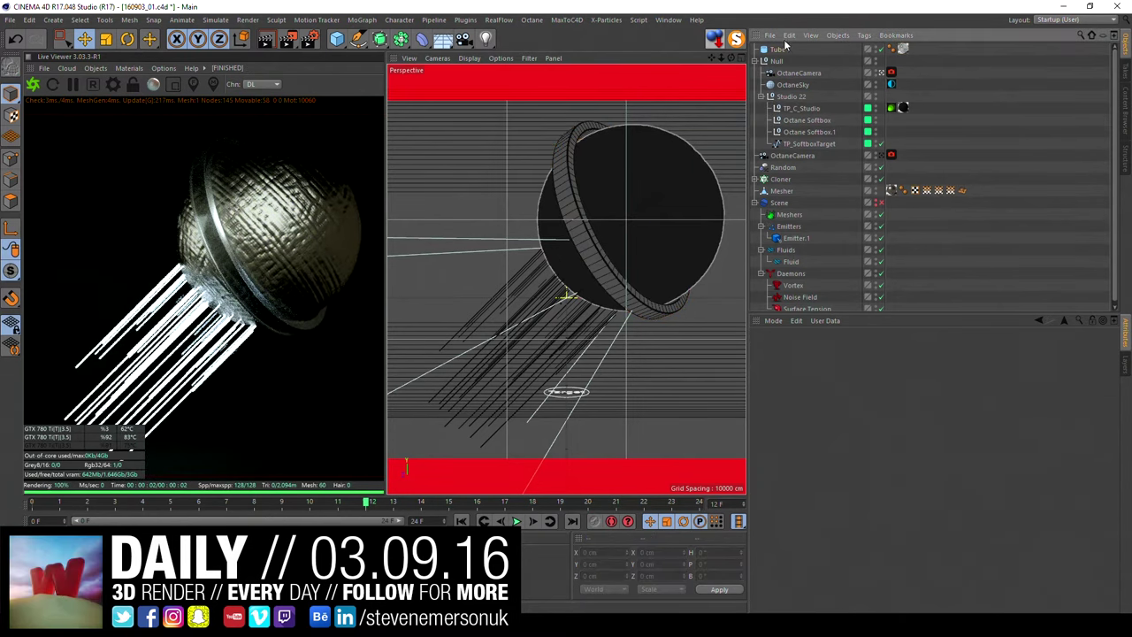
{"action": "left_click_drag", "start_coordinate": [856, 385], "coordinate": [857, 402]}
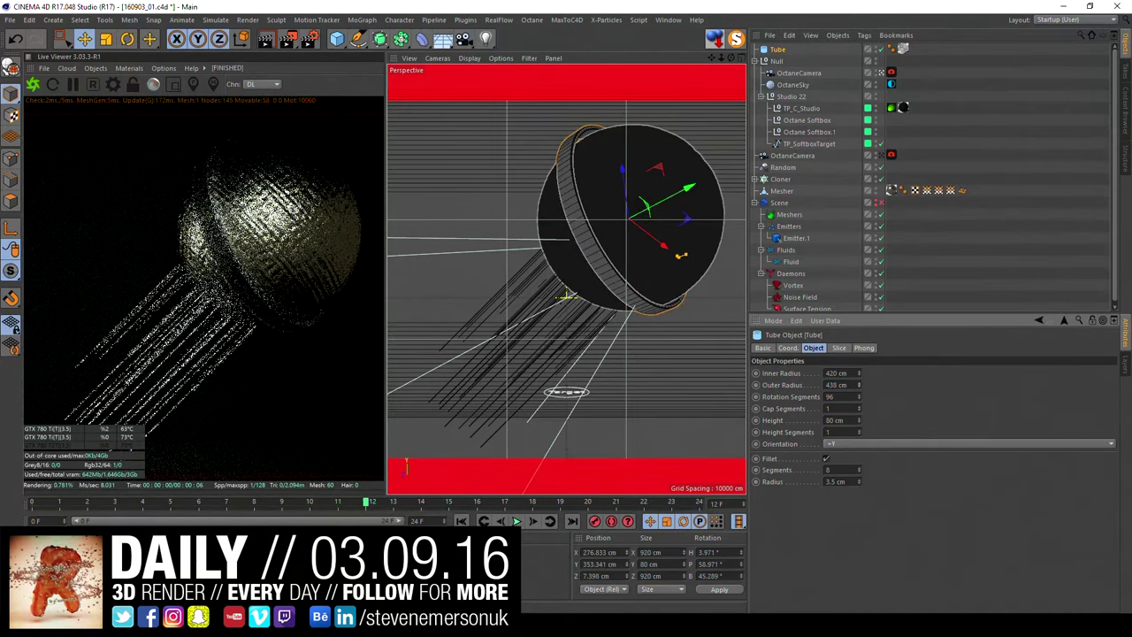
{"action": "left_click_drag", "start_coordinate": [858, 387], "coordinate": [858, 387]}
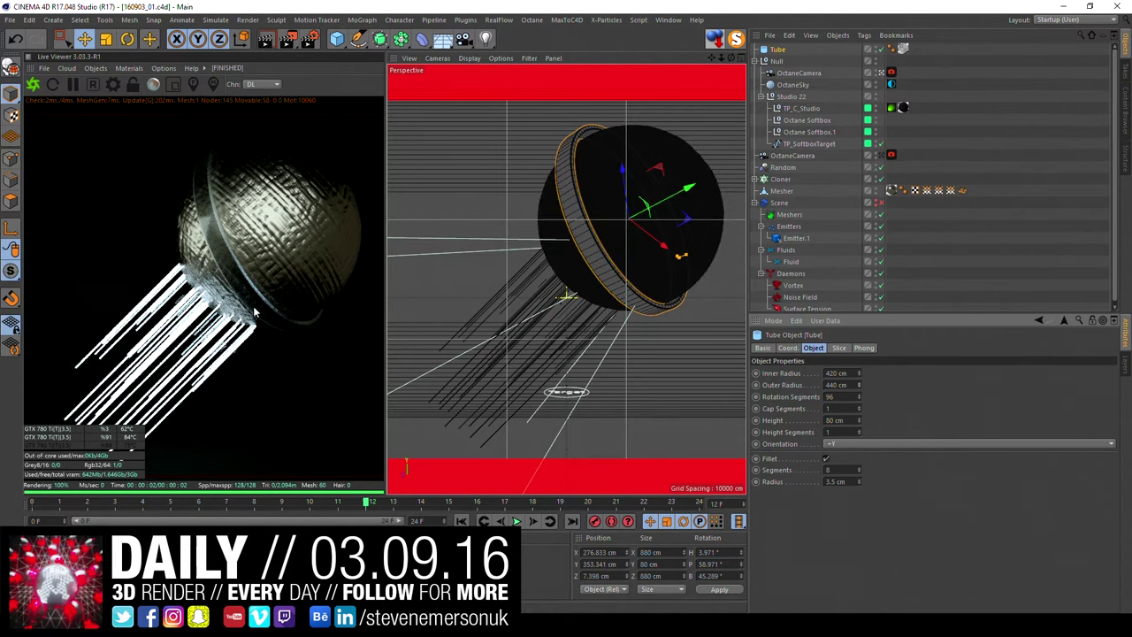
{"action": "left_click", "coordinate": [696, 613]}
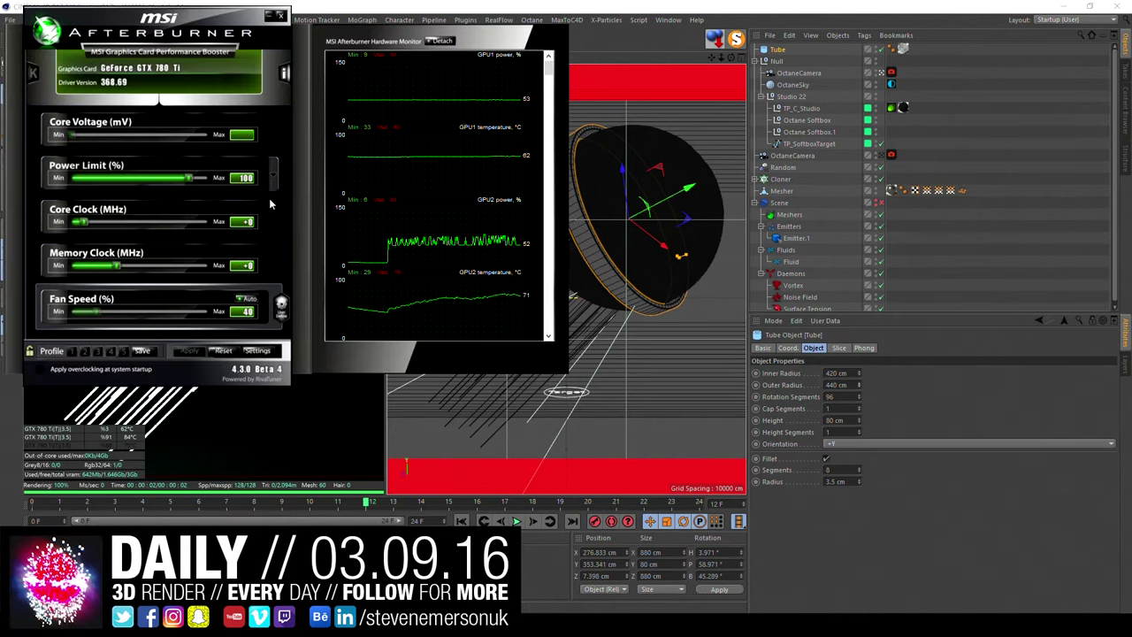
{"action": "left_click", "coordinate": [273, 18]}
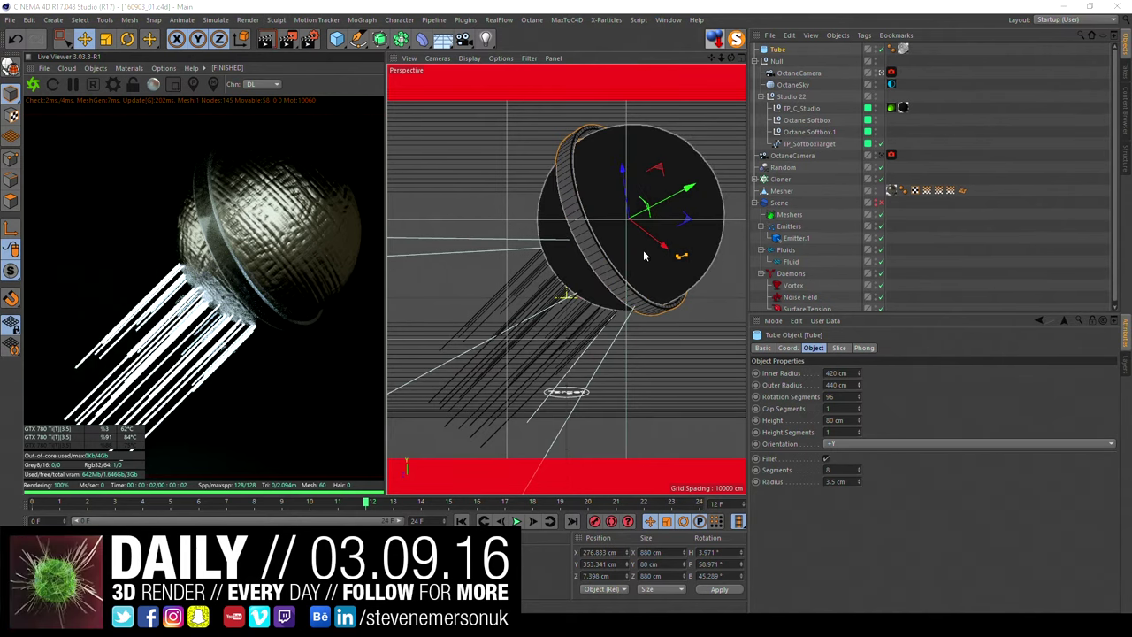
{"action": "left_click", "coordinate": [952, 76]}
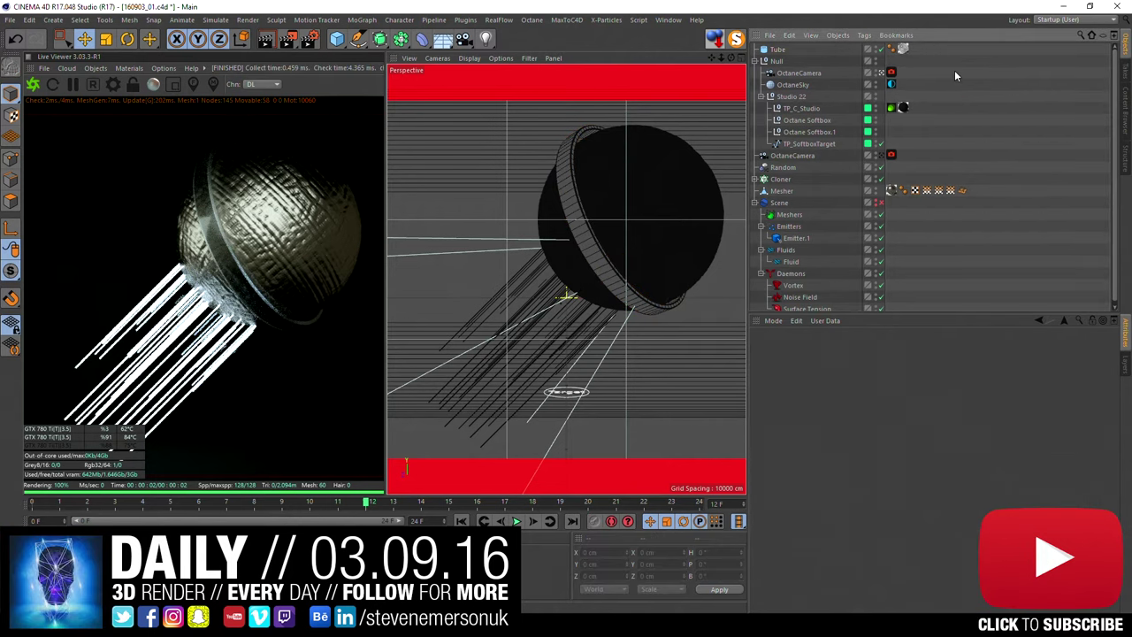
{"action": "left_click", "coordinate": [755, 61]}
Step: Duplicate the Tube ring, offset the copy, and set its height to 20 cm
{"action": "left_click", "coordinate": [777, 50]}
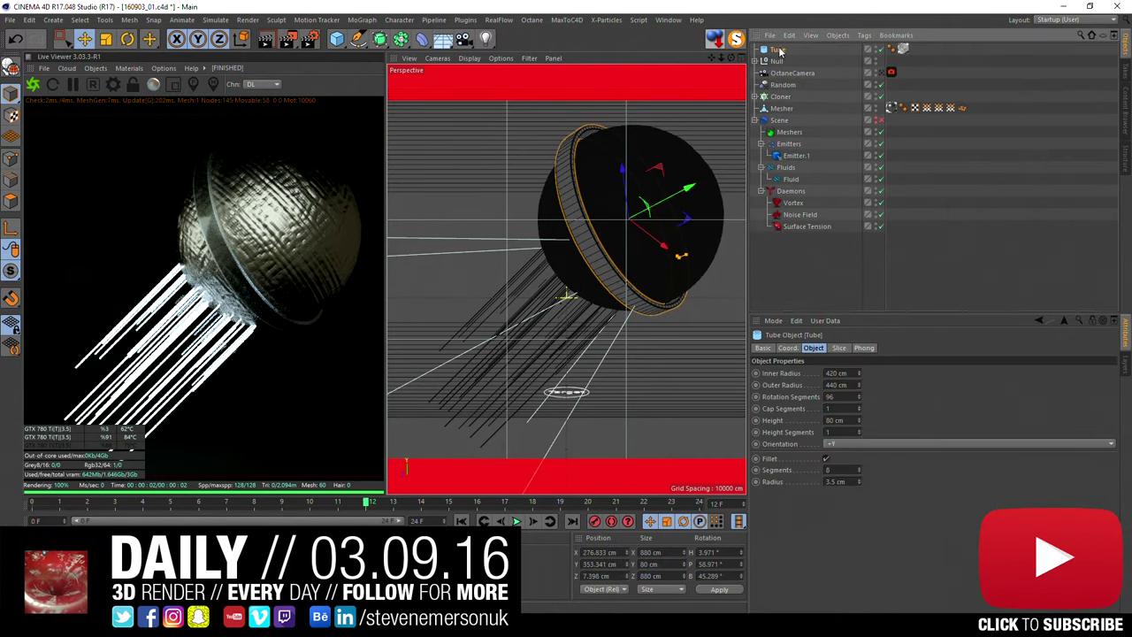
{"action": "left_click_drag", "start_coordinate": [777, 49], "coordinate": [777, 60], "text": "ctrl"}
{"action": "mouse_move", "coordinate": [687, 219]}
{"action": "left_mouse_down"}
{"action": "mouse_move", "coordinate": [676, 209]}
{"action": "mouse_move", "coordinate": [690, 202]}
{"action": "left_mouse_up"}
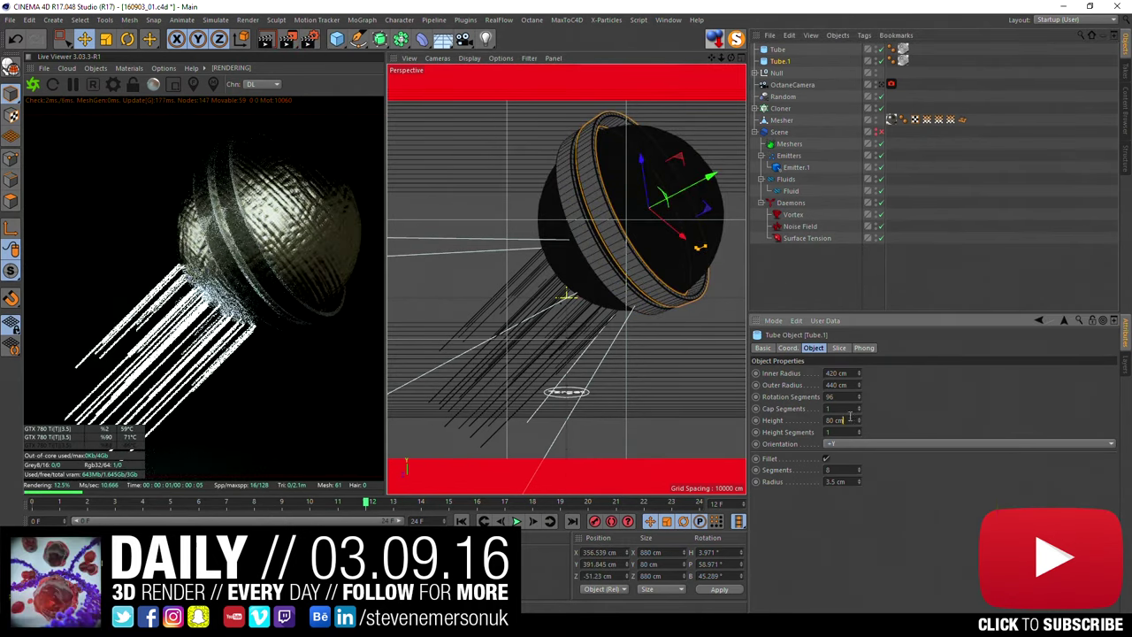
{"action": "type", "text": "320"}
{"action": "key", "text": "Return"}
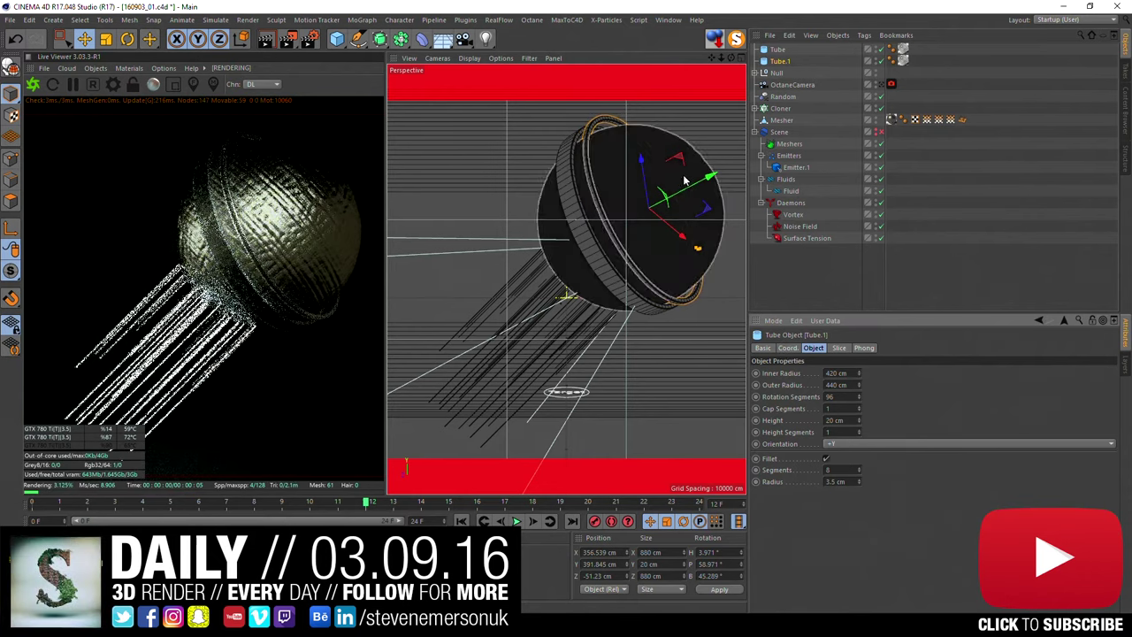
{"action": "left_click_drag", "start_coordinate": [688, 189], "coordinate": [691, 185]}
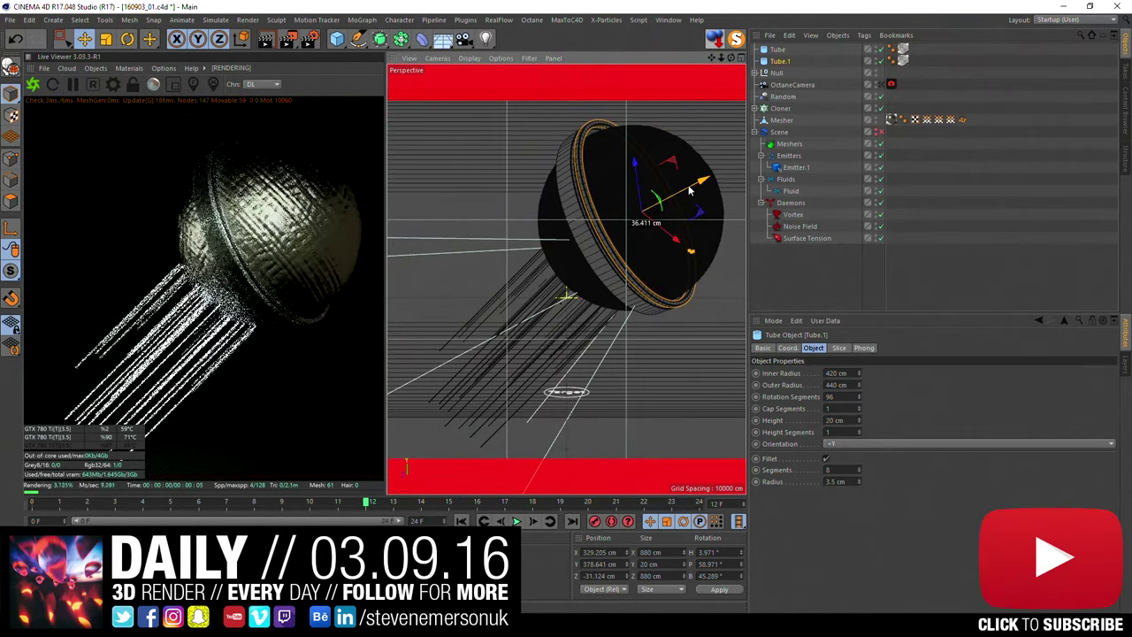
Step: Set the thin ring's inner radius to 410 cm and duplicate it as Tube.2
{"action": "double_click", "coordinate": [835, 372]}
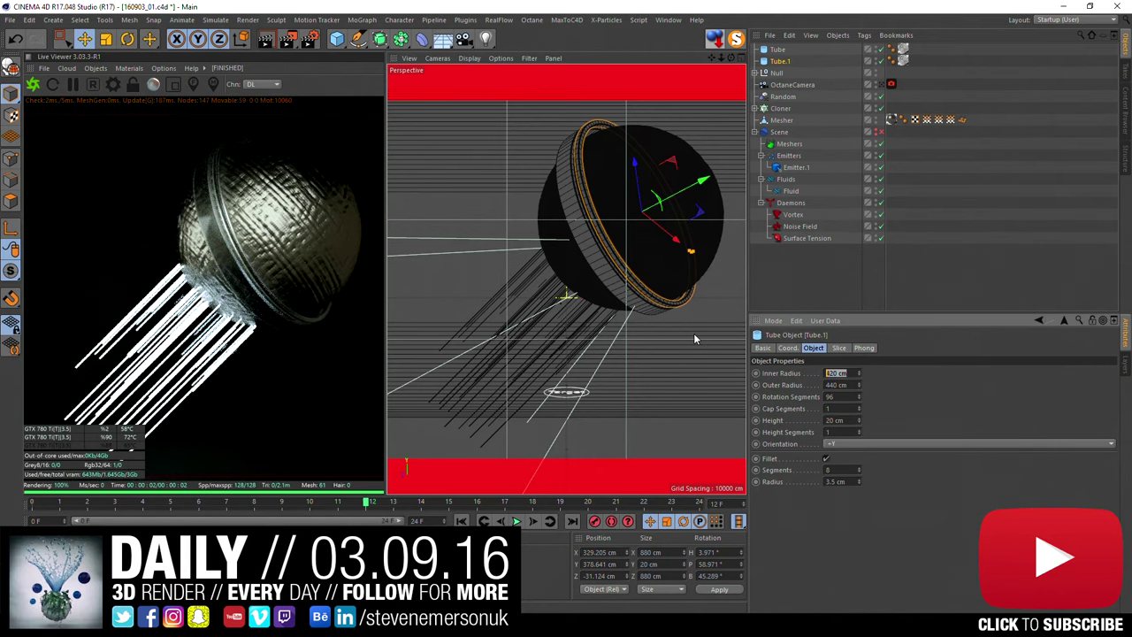
{"action": "type", "text": "410"}
{"action": "key", "text": "Return"}
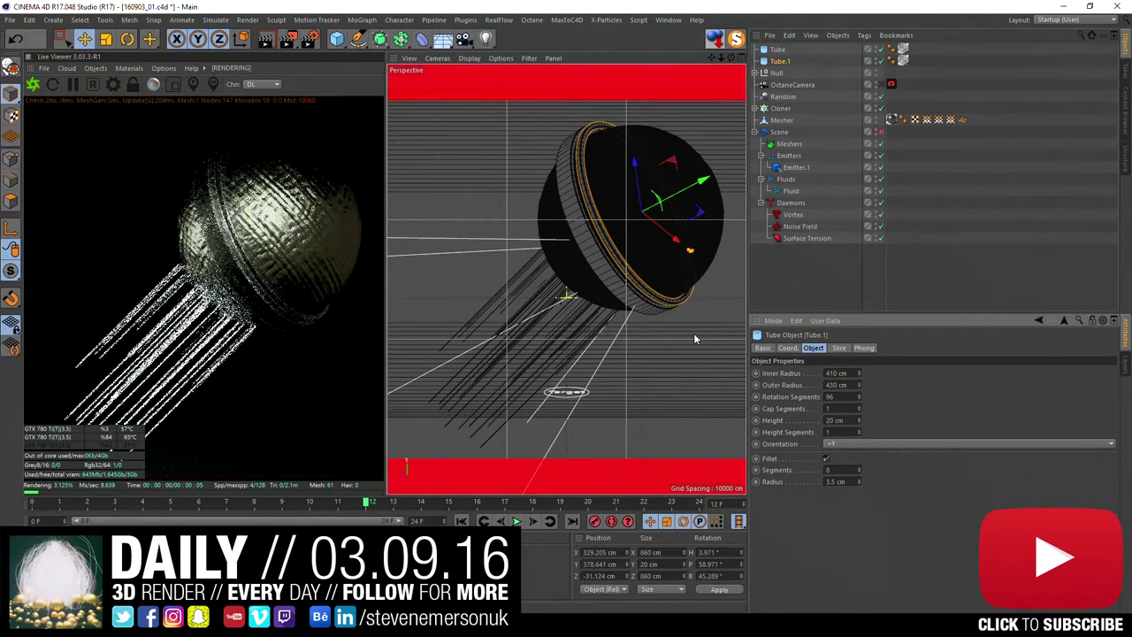
{"action": "left_click_drag", "start_coordinate": [685, 192], "coordinate": [664, 205]}
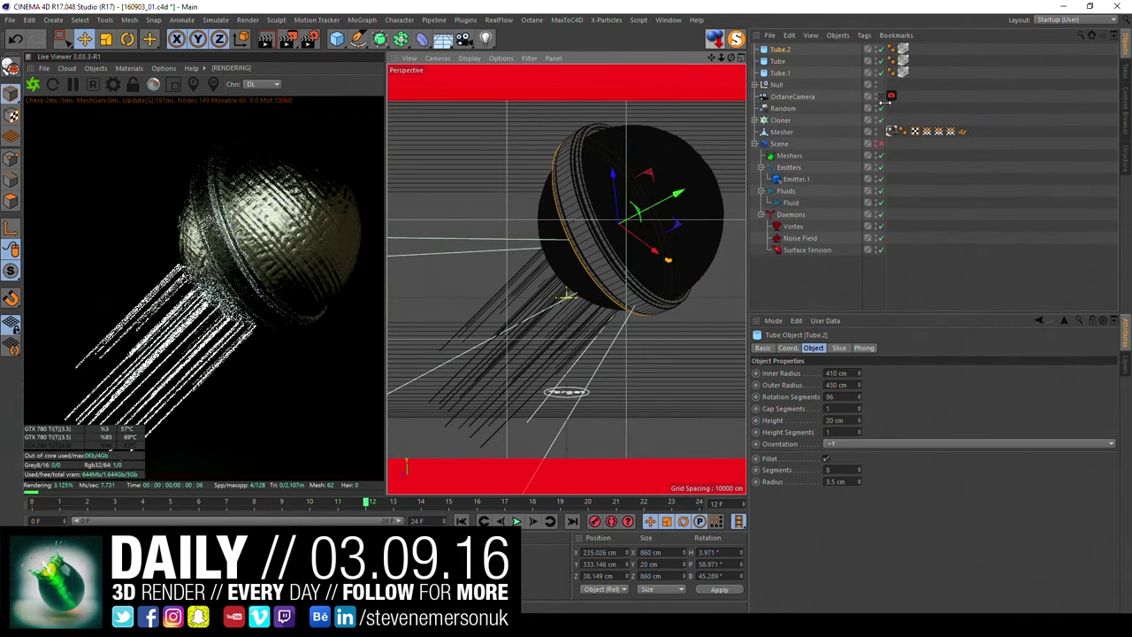
{"action": "left_click", "coordinate": [754, 84]}
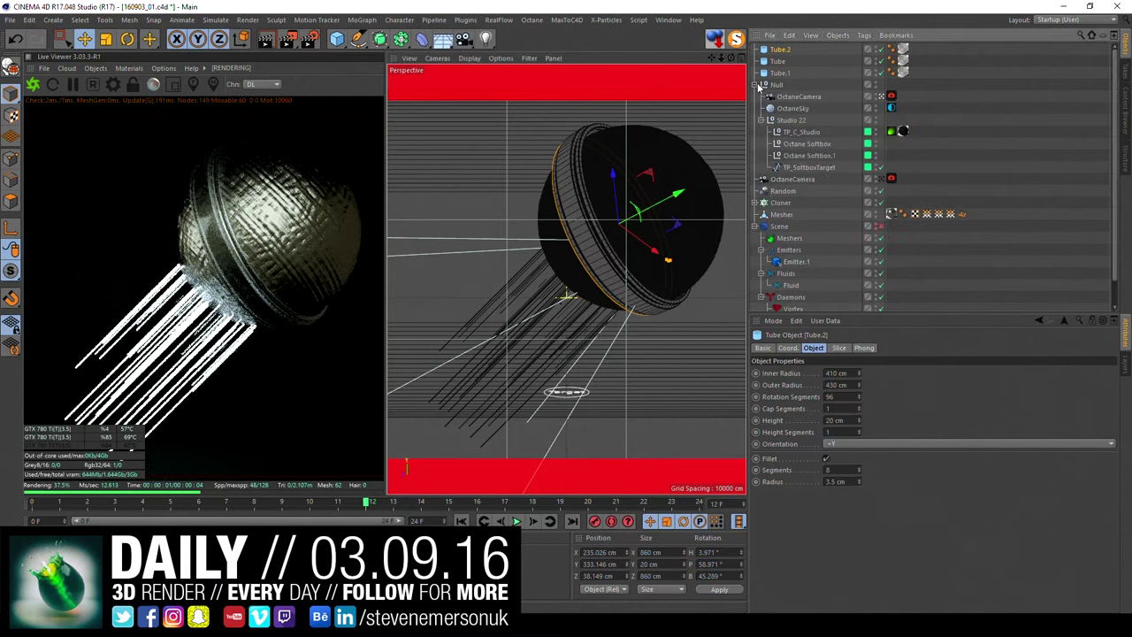
{"action": "left_click", "coordinate": [890, 96]}
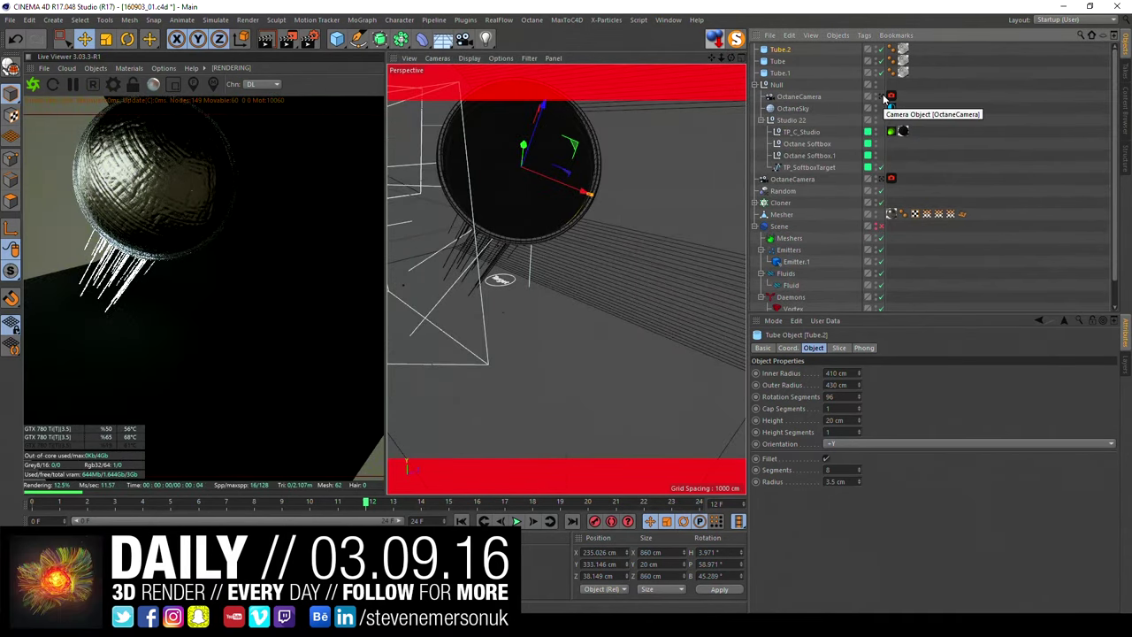
{"action": "mouse_move", "coordinate": [501, 182]}
{"action": "left_mouse_down", "text": "alt"}
{"action": "mouse_move", "coordinate": [609, 168]}
{"action": "mouse_move", "coordinate": [565, 186]}
{"action": "mouse_move", "coordinate": [639, 159]}
{"action": "left_mouse_up", "text": "alt"}
{"action": "mouse_move", "coordinate": [594, 190]}
{"action": "left_mouse_down", "text": "alt"}
{"action": "mouse_move", "coordinate": [622, 166]}
{"action": "mouse_move", "coordinate": [551, 260]}
{"action": "mouse_move", "coordinate": [555, 249]}
{"action": "mouse_move", "coordinate": [478, 267]}
{"action": "mouse_move", "coordinate": [487, 280]}
{"action": "mouse_move", "coordinate": [525, 278]}
{"action": "left_mouse_up", "text": "alt"}
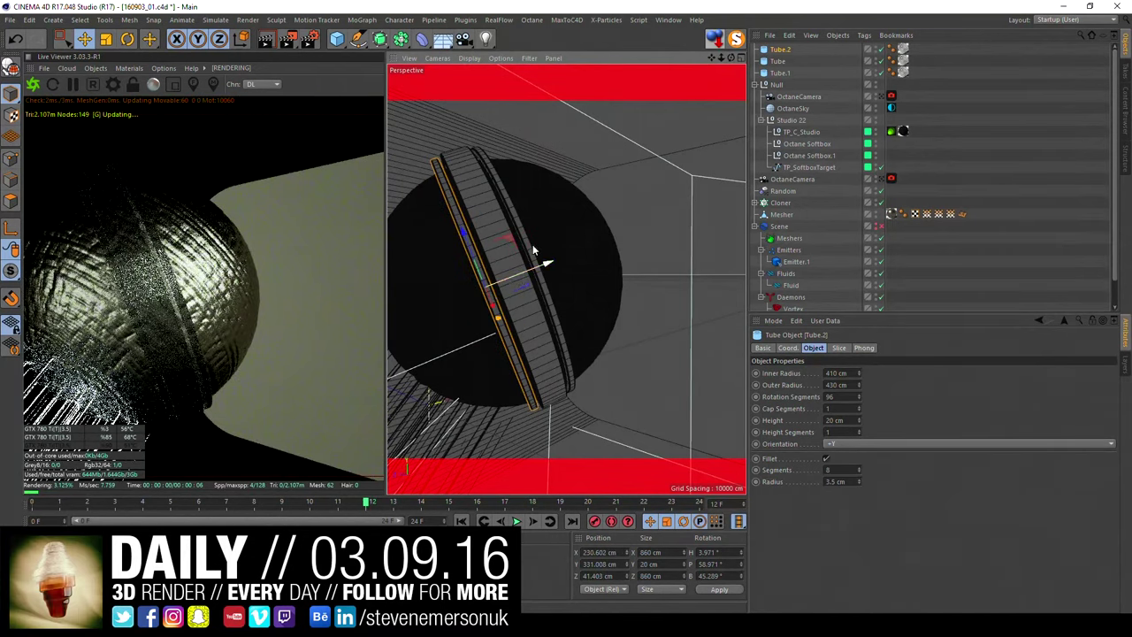
{"action": "left_click", "coordinate": [522, 238]}
{"action": "mouse_move", "coordinate": [555, 253]}
{"action": "left_mouse_down", "text": "alt"}
{"action": "mouse_move", "coordinate": [553, 244]}
{"action": "mouse_move", "coordinate": [578, 275]}
{"action": "left_mouse_up", "text": "alt"}
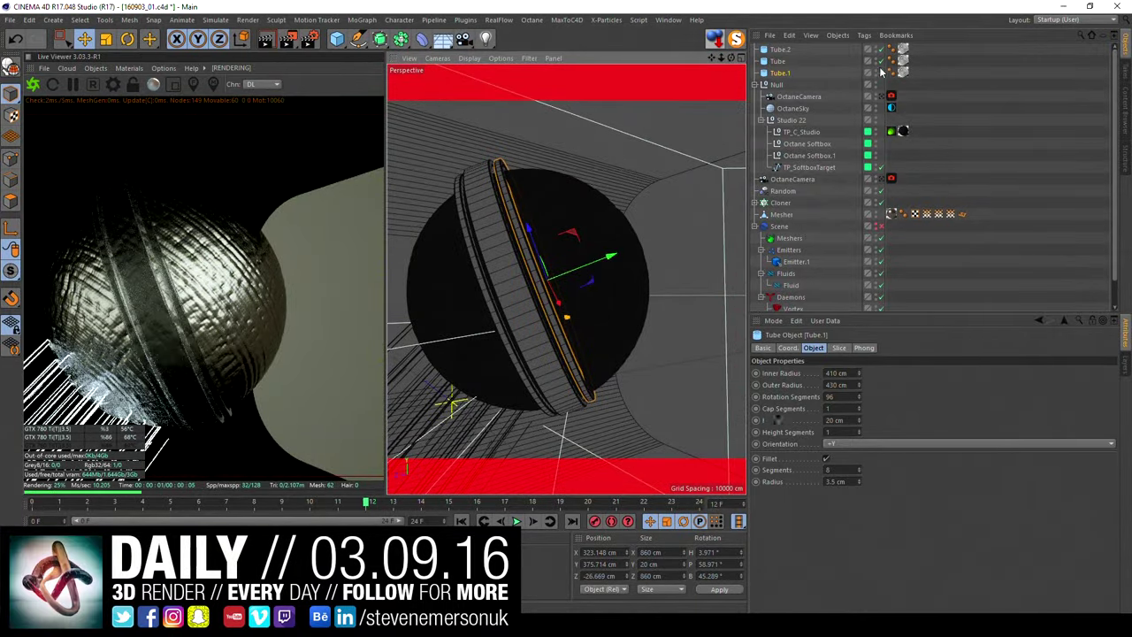
{"action": "left_click", "coordinate": [875, 97]}
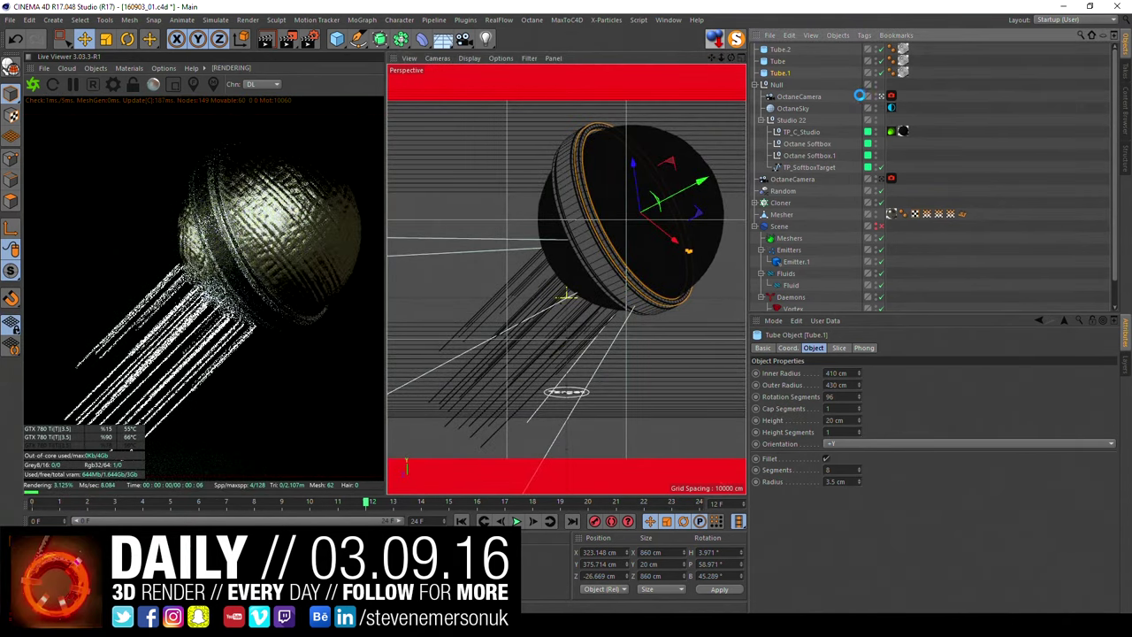
Step: Nudge the streaks Cloner to X −38.358 cm, Y −12.218 cm beneath the sphere
{"action": "left_click", "coordinate": [780, 203]}
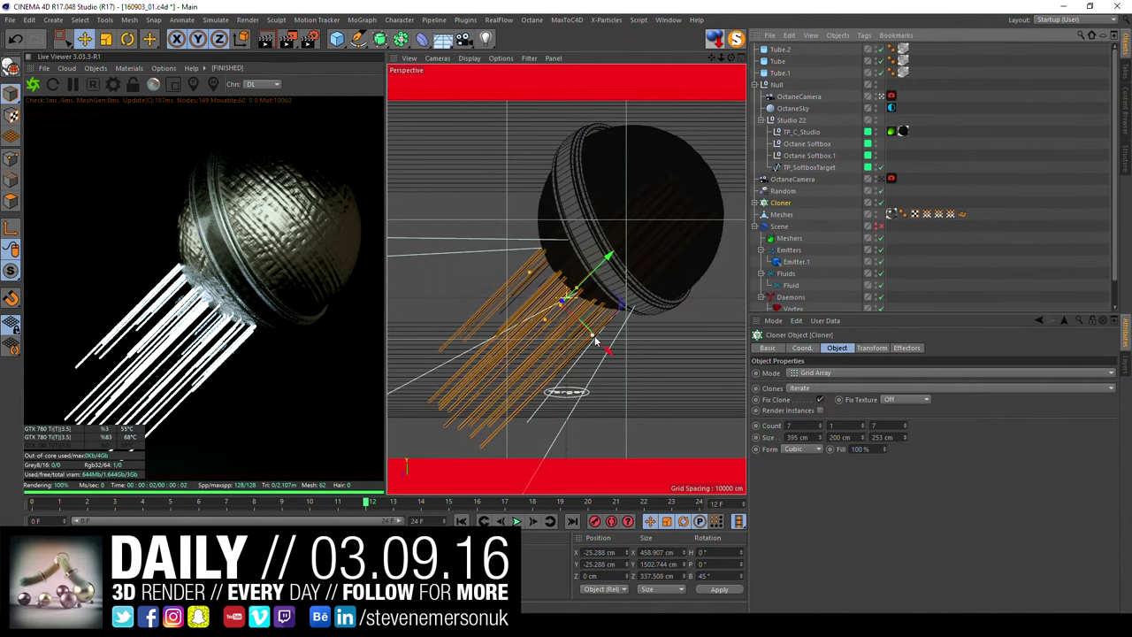
{"action": "left_click_drag", "start_coordinate": [601, 347], "coordinate": [598, 345]}
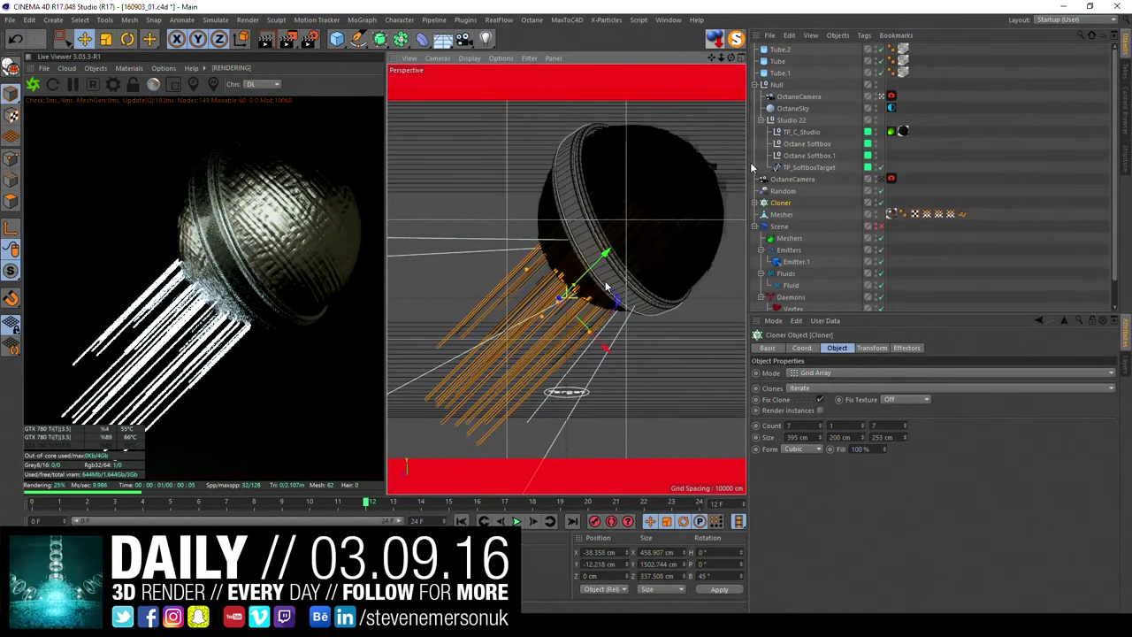
{"action": "left_click", "coordinate": [993, 176]}
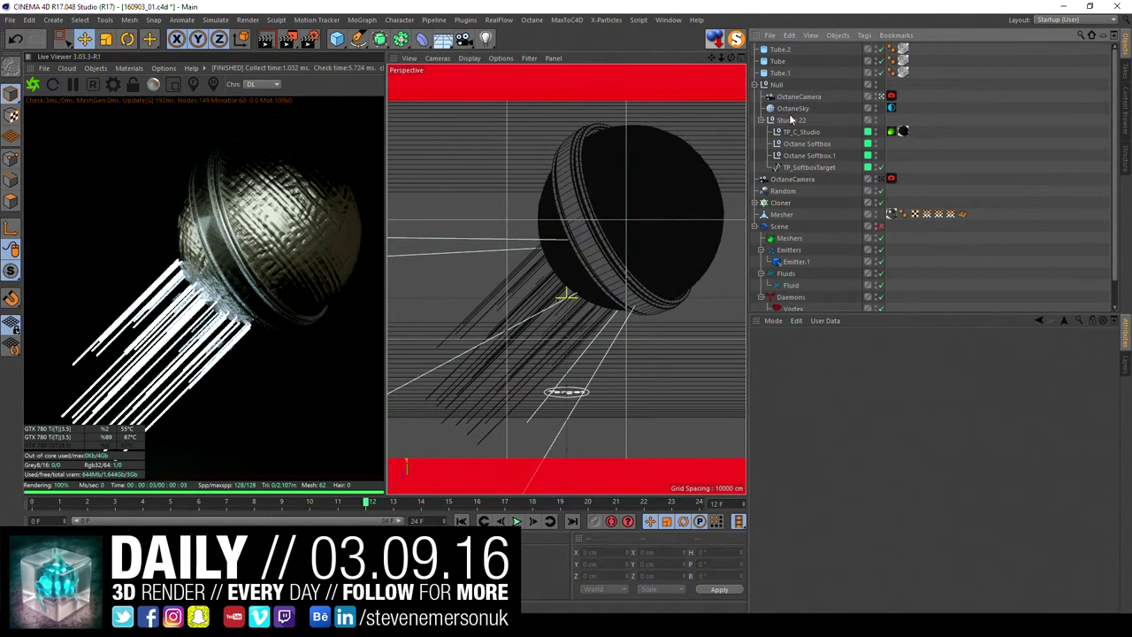
{"action": "left_click", "coordinate": [778, 50]}
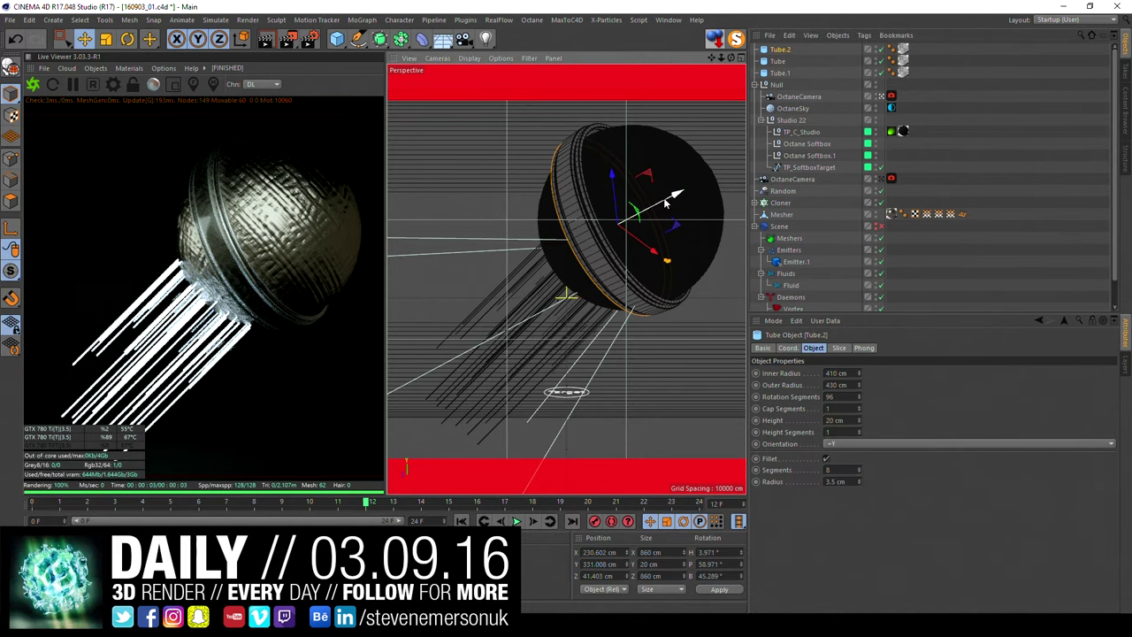
Step: Give Tube.2 a 380 cm inner radius and 390 cm outer radius
{"action": "left_click_drag", "start_coordinate": [675, 193], "coordinate": [648, 207]}
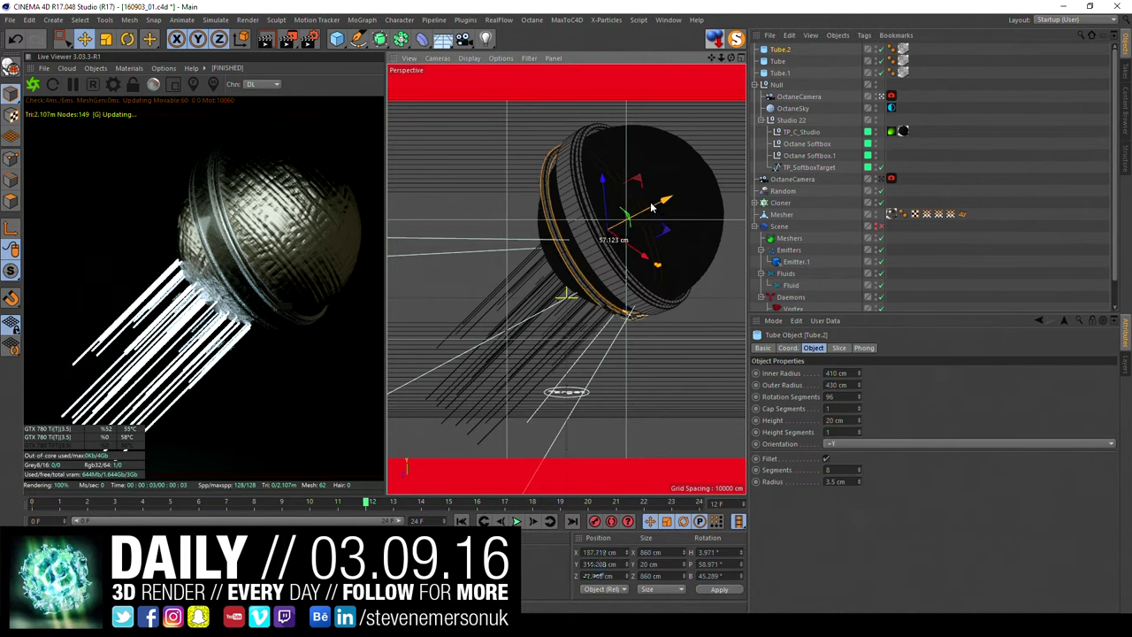
{"action": "left_click", "coordinate": [835, 372]}
{"action": "type", "text": "380"}
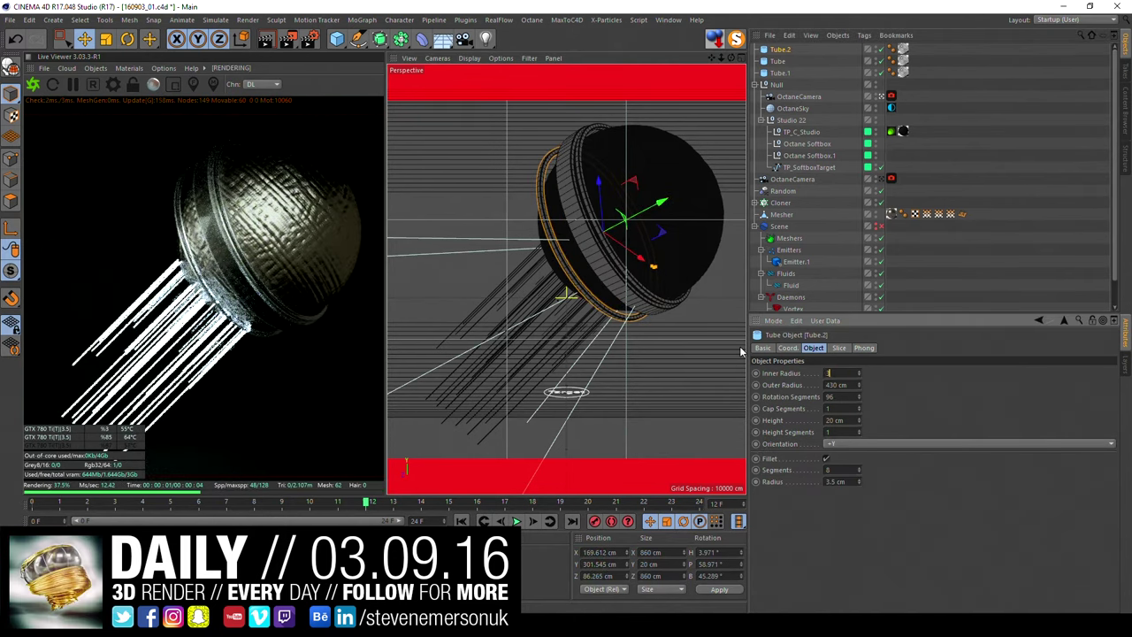
{"action": "key", "text": "Tab"}
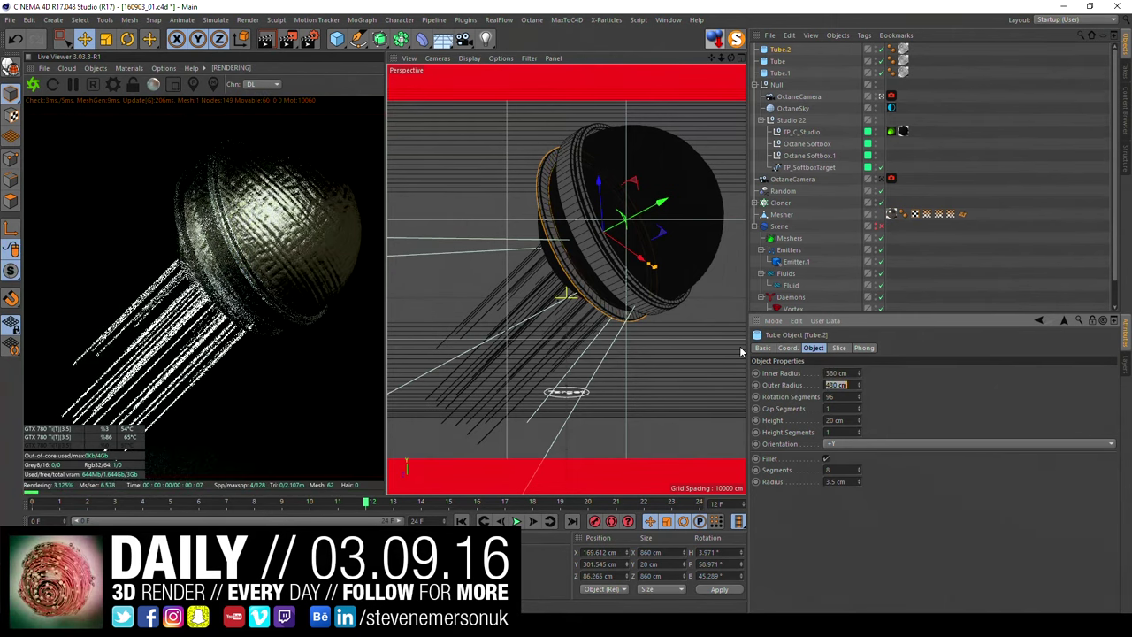
{"action": "type", "text": "390"}
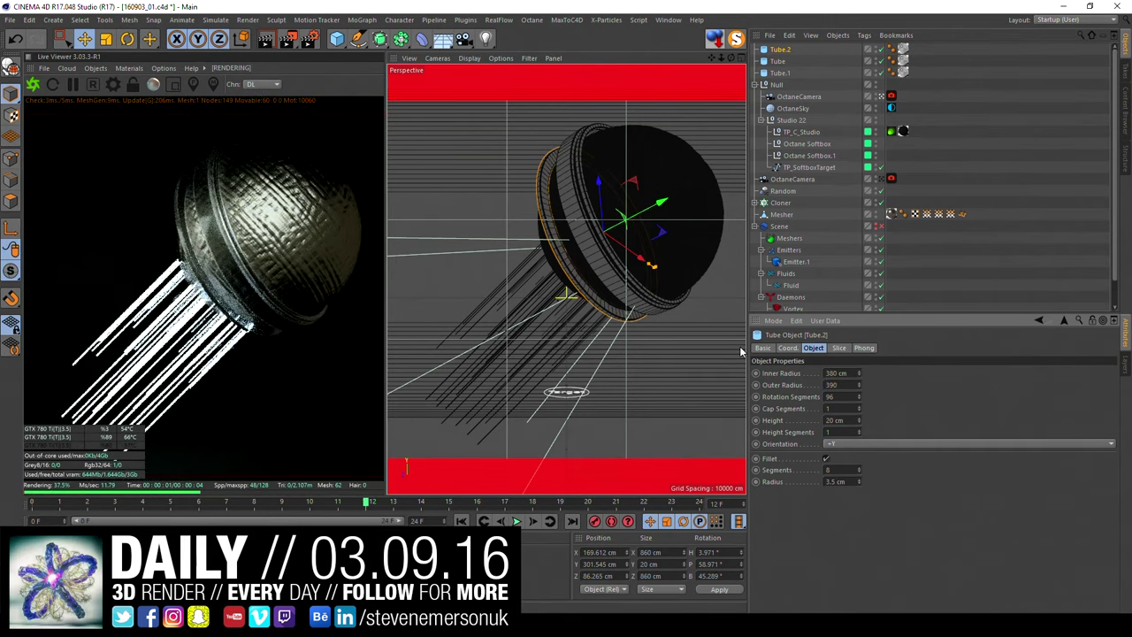
{"action": "key", "text": "Return"}
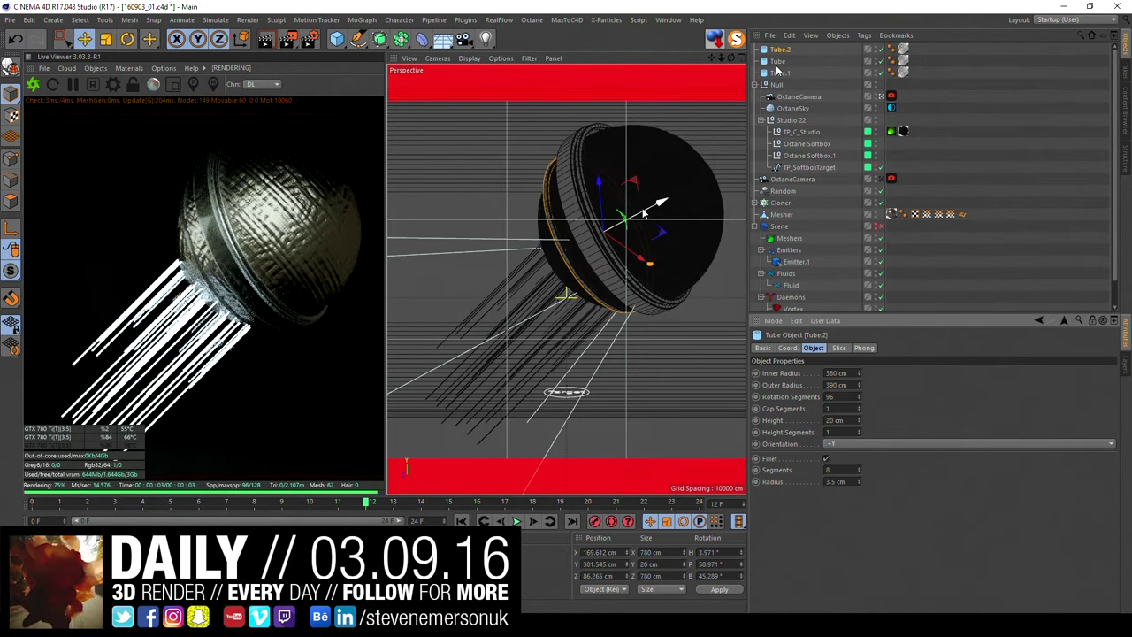
Step: Reposition Tube.2 to X 391.705 cm, Y 408.833 cm, Z −77.096 cm, deleting an accidental duplicate
{"action": "left_click_drag", "start_coordinate": [778, 61], "coordinate": [783, 85], "text": "ctrl"}
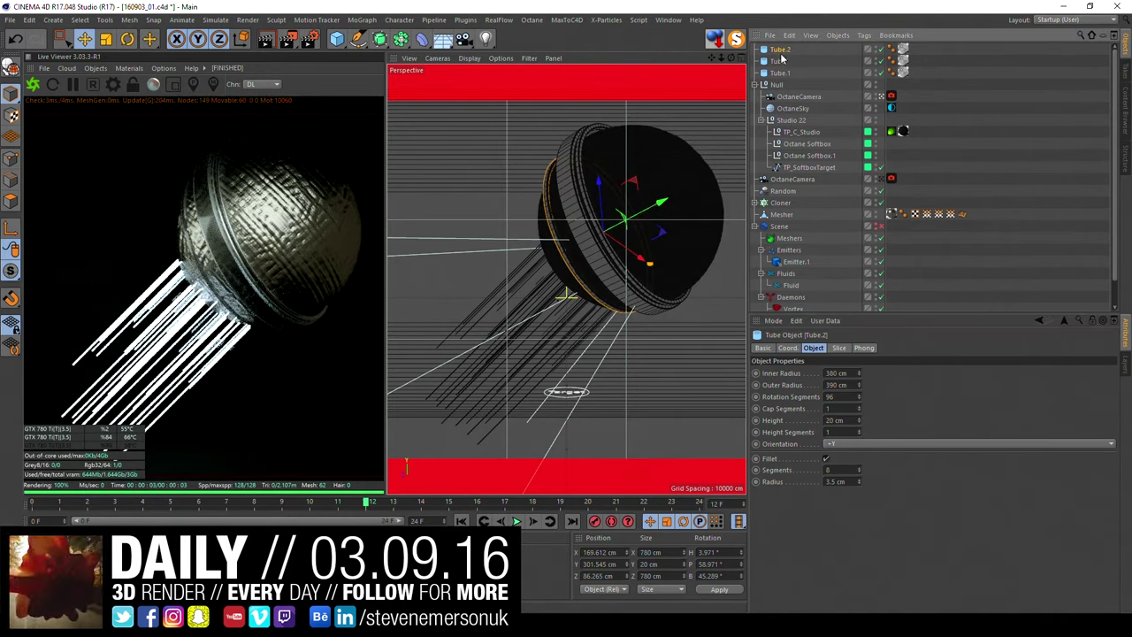
{"action": "key", "text": "Delete"}
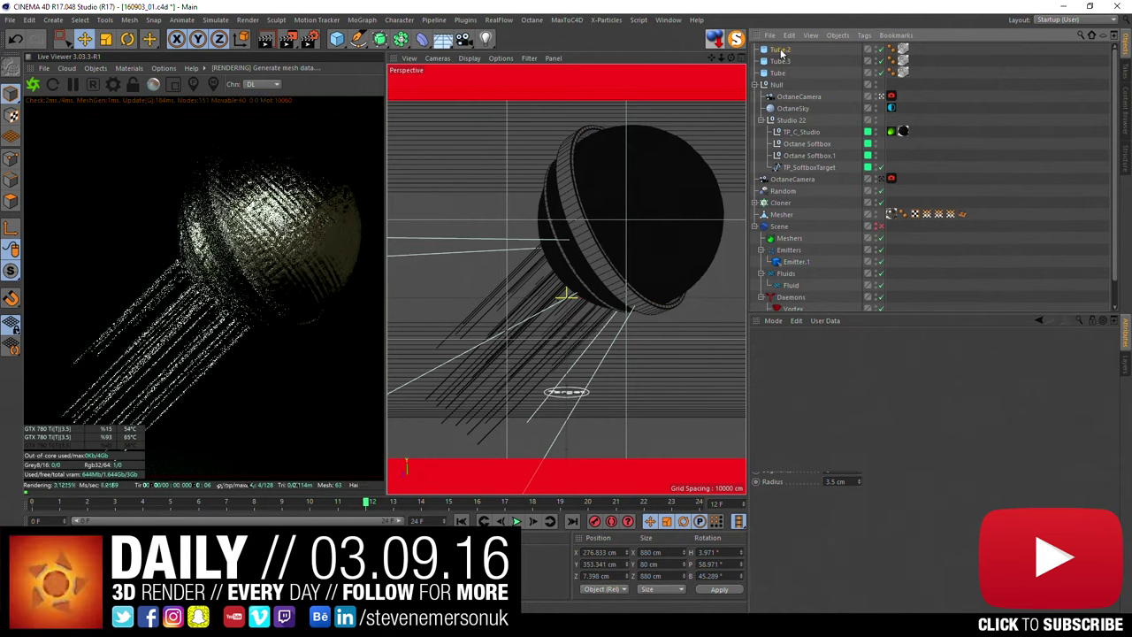
{"action": "left_click", "coordinate": [601, 227]}
{"action": "left_click_drag", "start_coordinate": [624, 226], "coordinate": [659, 206]}
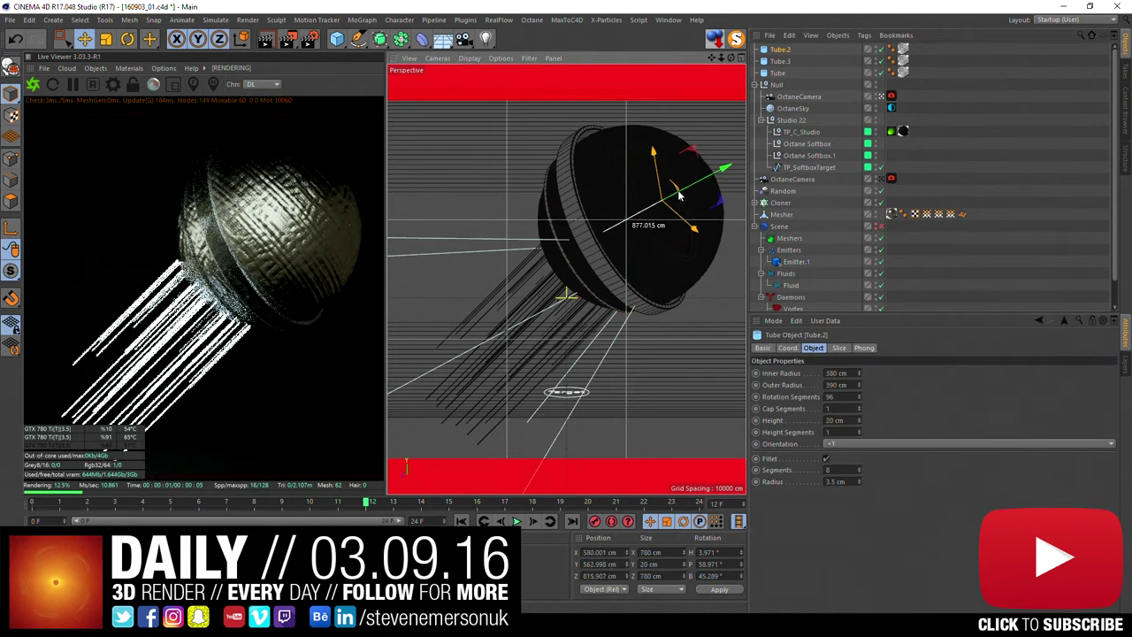
{"action": "mouse_move", "coordinate": [717, 181]}
{"action": "left_mouse_down"}
{"action": "mouse_move", "coordinate": [678, 195]}
{"action": "mouse_move", "coordinate": [712, 176]}
{"action": "left_mouse_up"}
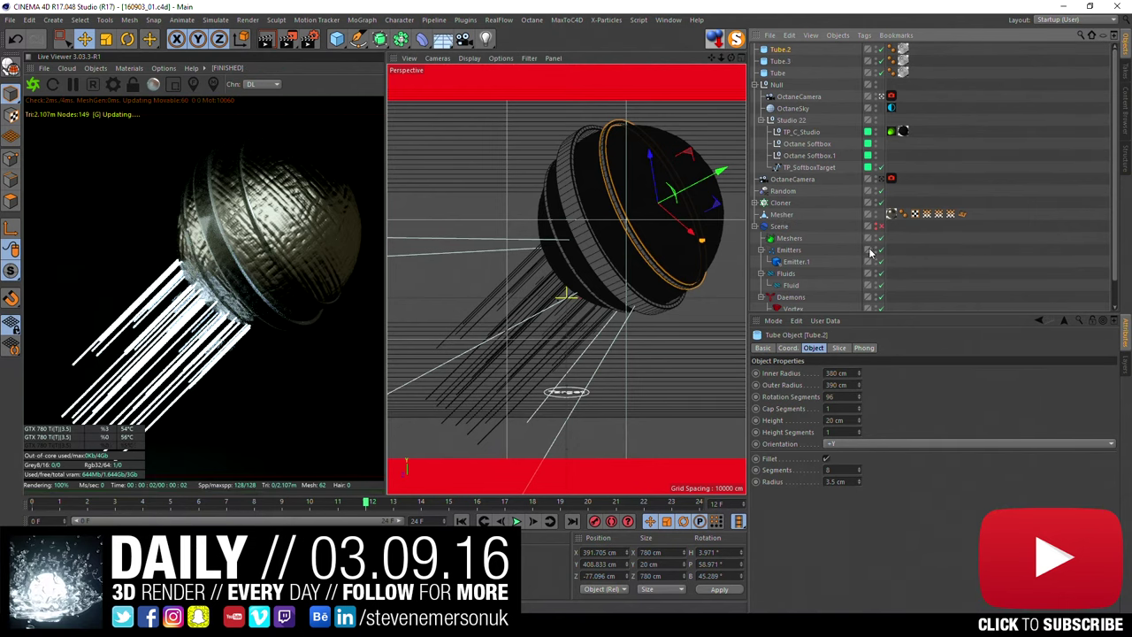
Step: Collapse the Scene group in the Object Manager and select Mesher
{"action": "left_click", "coordinate": [1015, 199]}
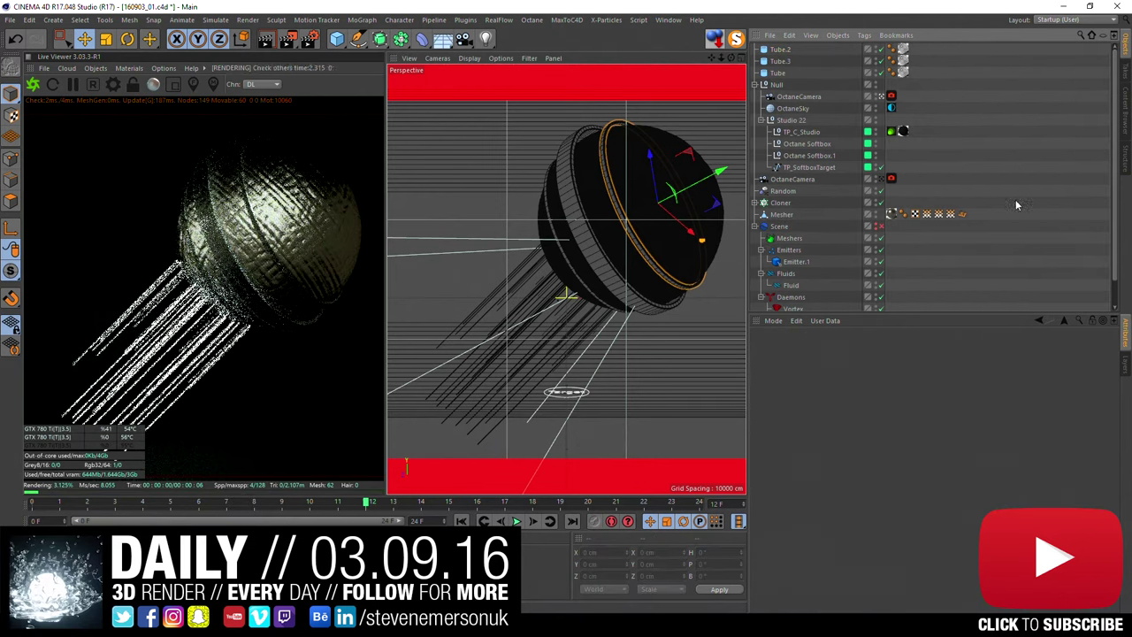
{"action": "left_click", "coordinate": [755, 226]}
{"action": "left_click", "coordinate": [778, 215]}
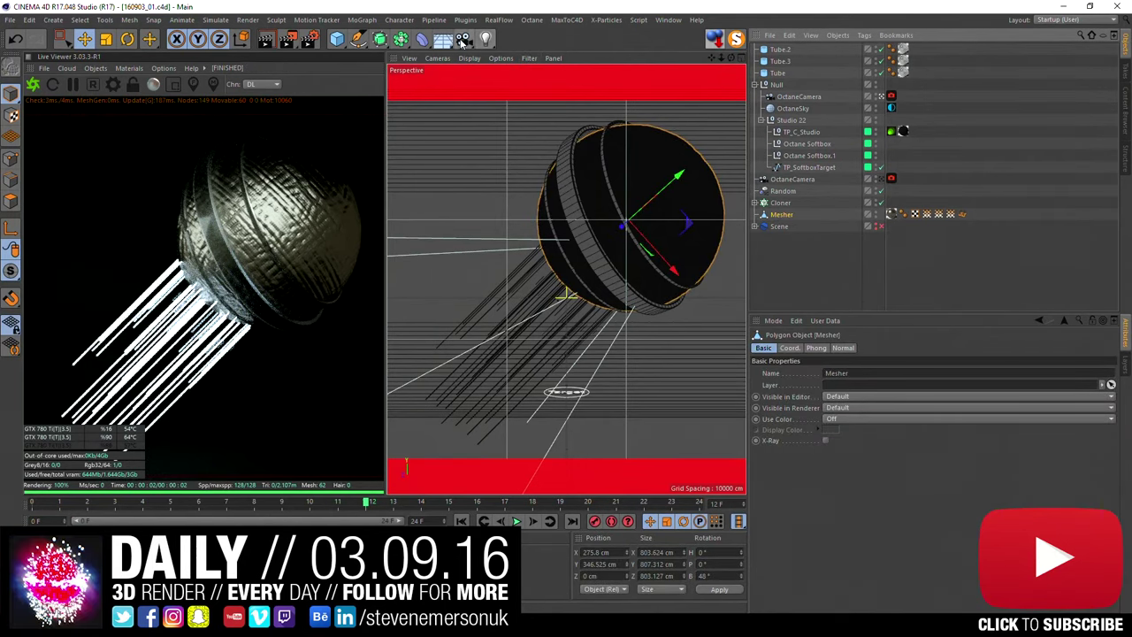
Step: Place a Polygon Reduction deformer under Mesher, giving the sphere a finer, speckled surface
{"action": "left_click", "coordinate": [531, 20]}
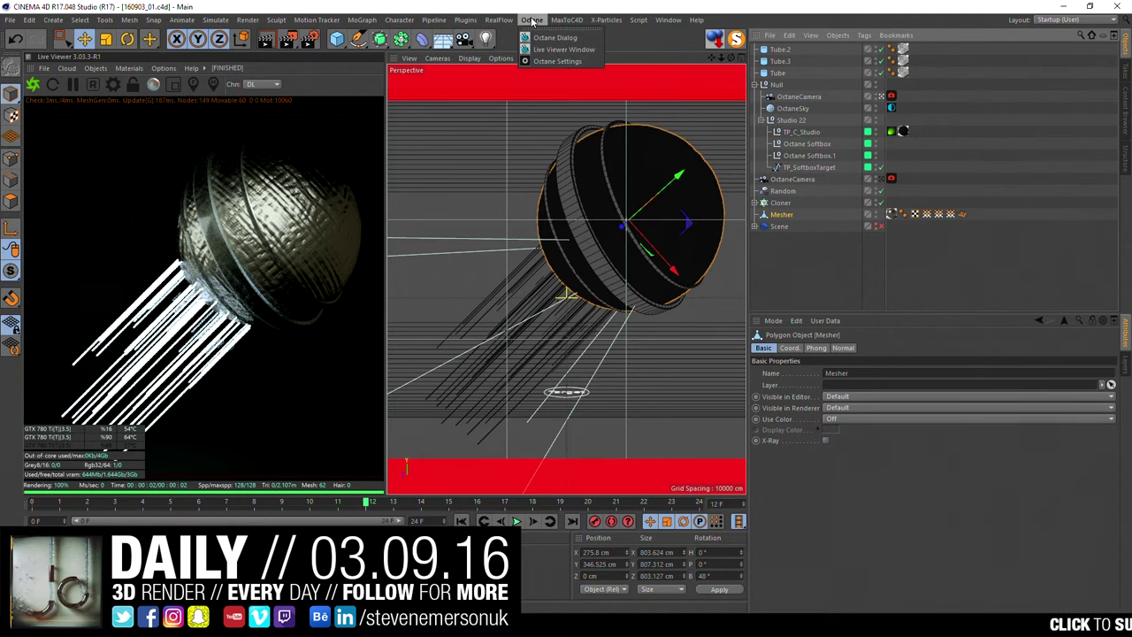
{"action": "left_click", "coordinate": [422, 38]}
{"action": "left_click", "coordinate": [422, 38]}
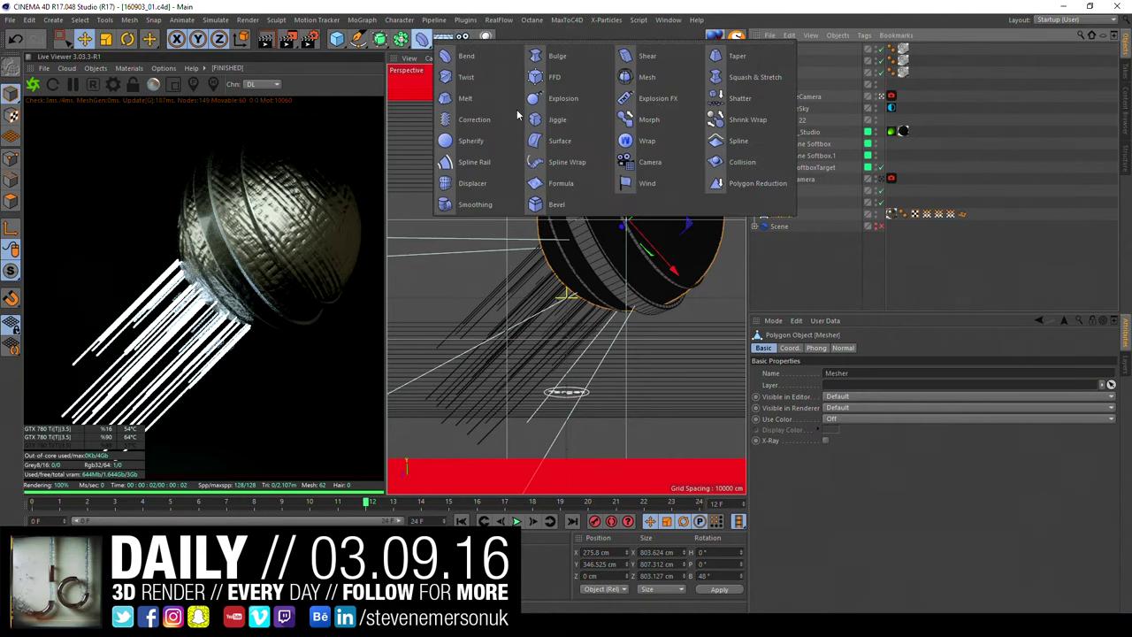
{"action": "left_click", "coordinate": [741, 183], "text": "alt"}
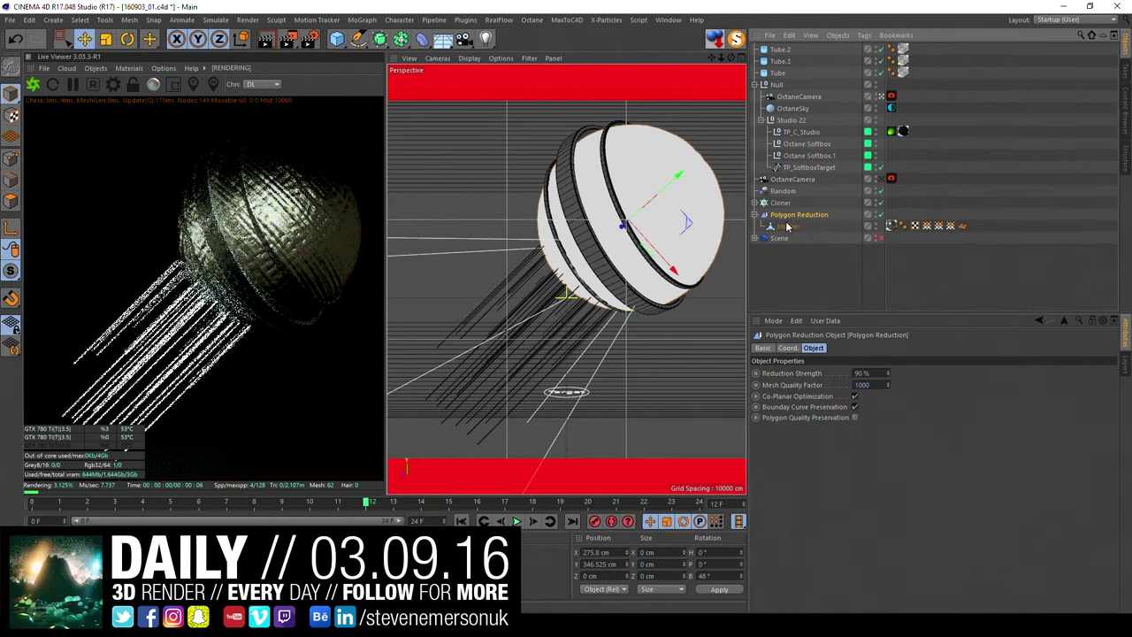
{"action": "left_click_drag", "start_coordinate": [791, 227], "coordinate": [782, 218]}
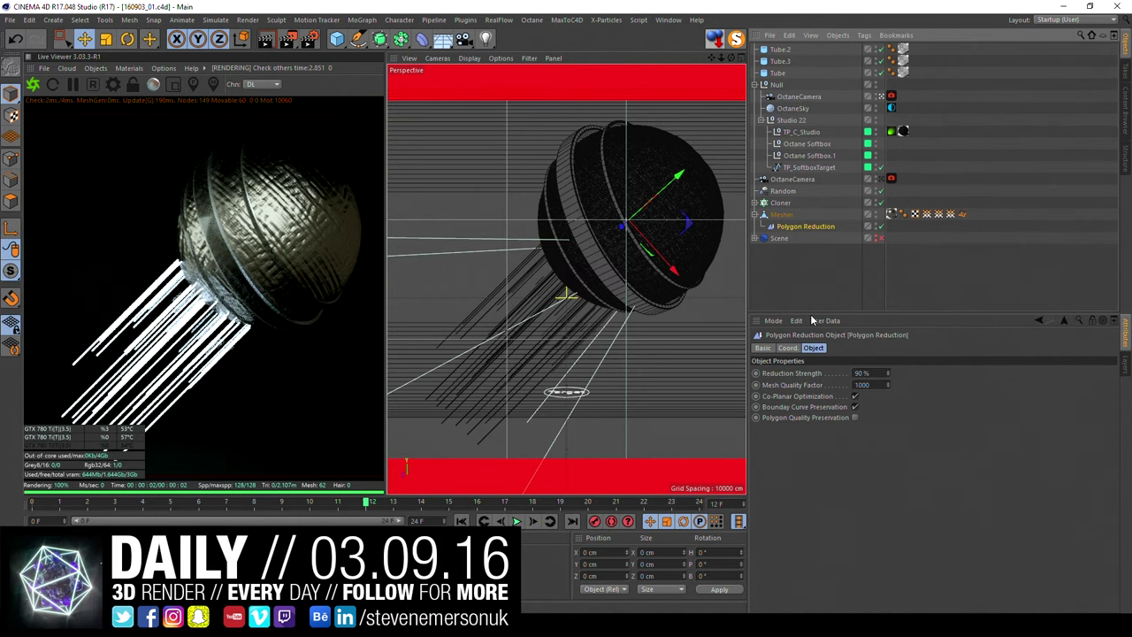
{"action": "key", "text": "ctrl+shift+a"}
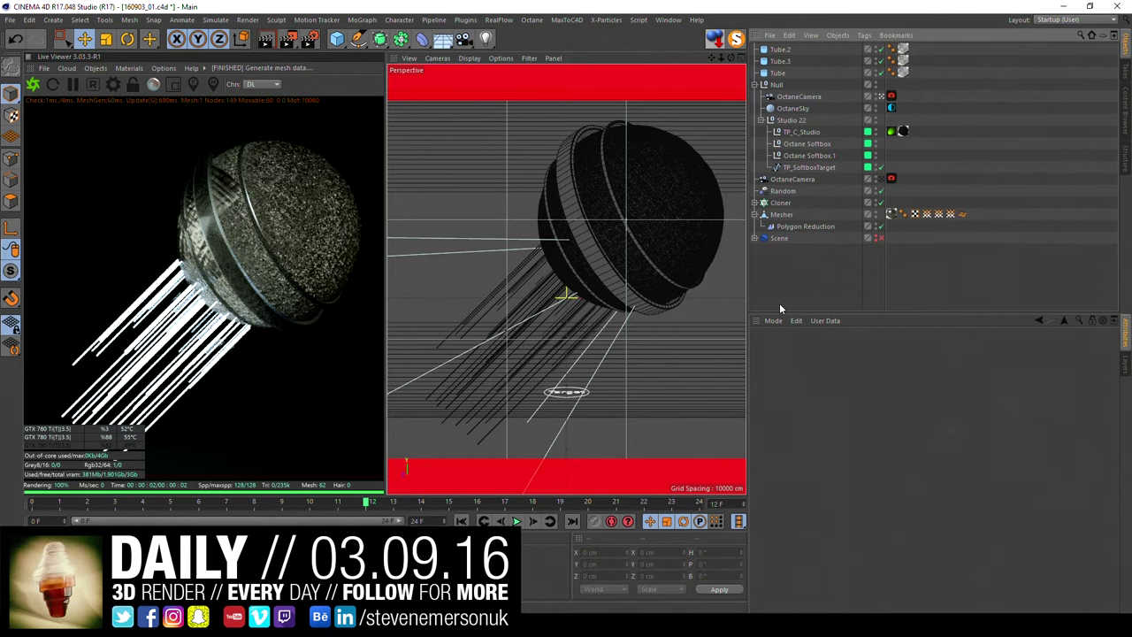
Step: Disable the Polygon Reduction deformer under Mesher and pause the Octane live render
{"action": "left_click", "coordinate": [782, 215]}
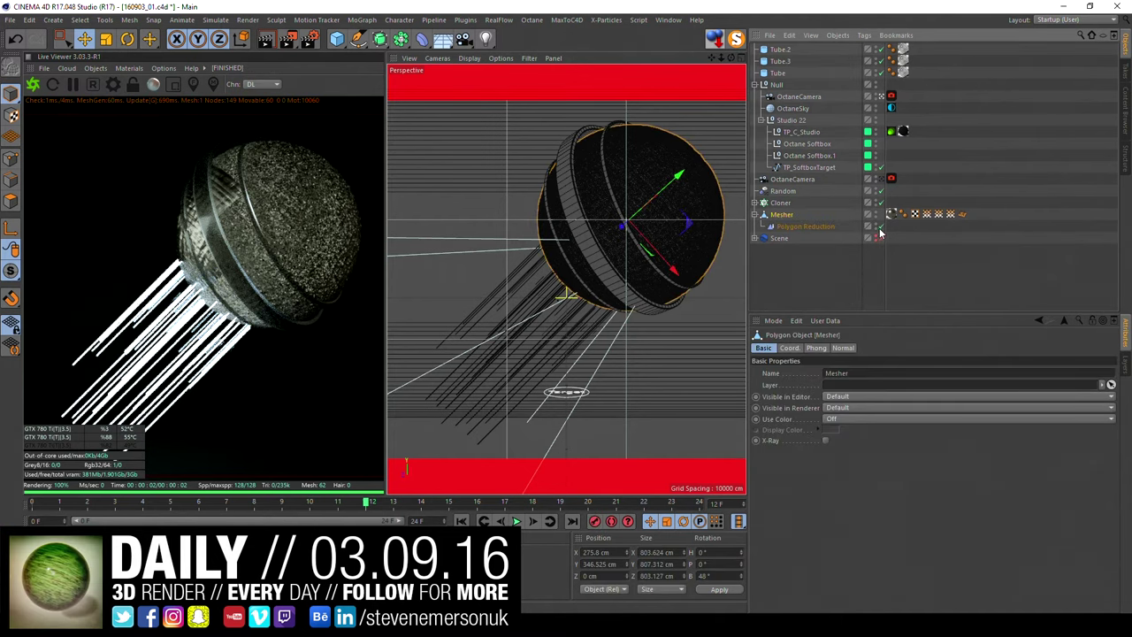
{"action": "left_click", "coordinate": [880, 227]}
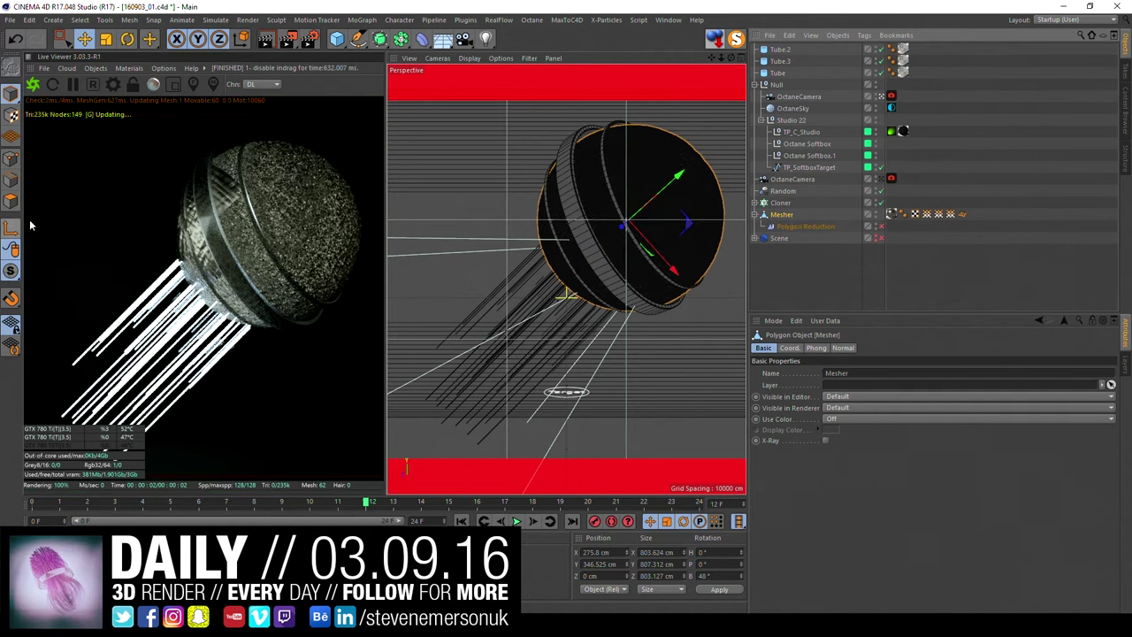
{"action": "left_click", "coordinate": [73, 84]}
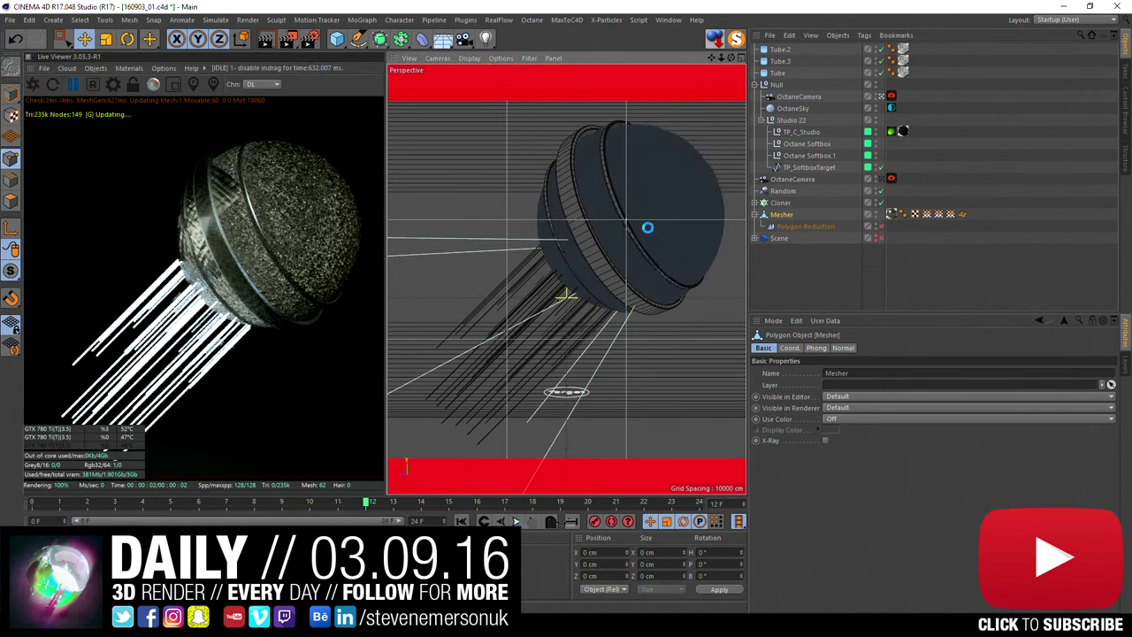
Step: Clear the Mesher selection in the Object Manager and select the Polygon Reduction object
{"action": "right_click_drag", "start_coordinate": [656, 189], "coordinate": [626, 198]}
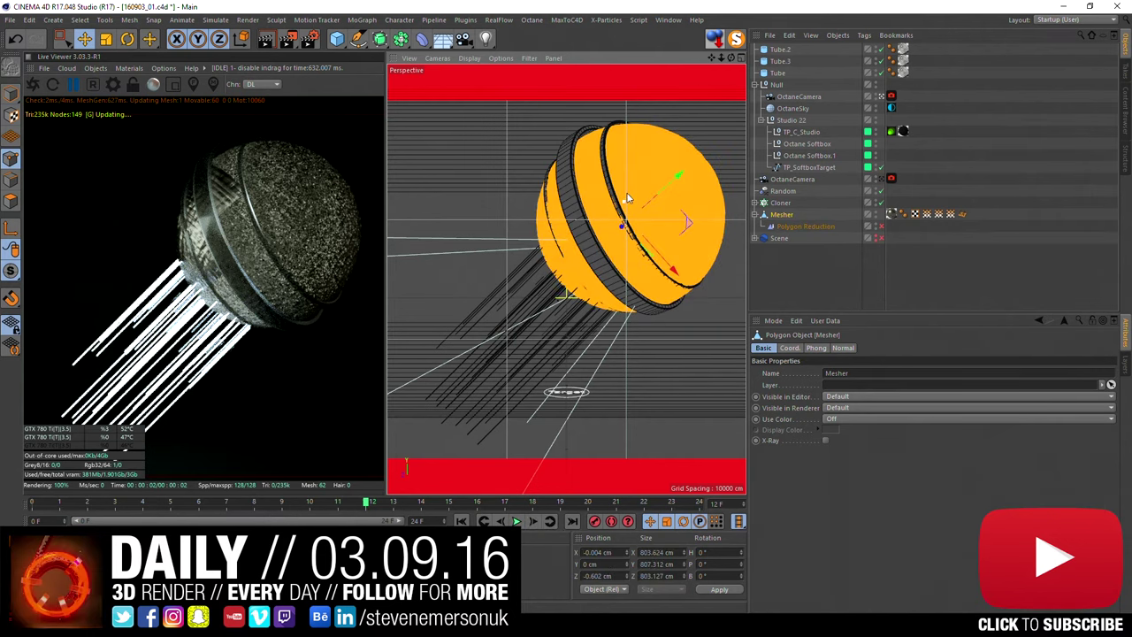
{"action": "right_click", "coordinate": [626, 198]}
{"action": "left_click", "coordinate": [670, 475]}
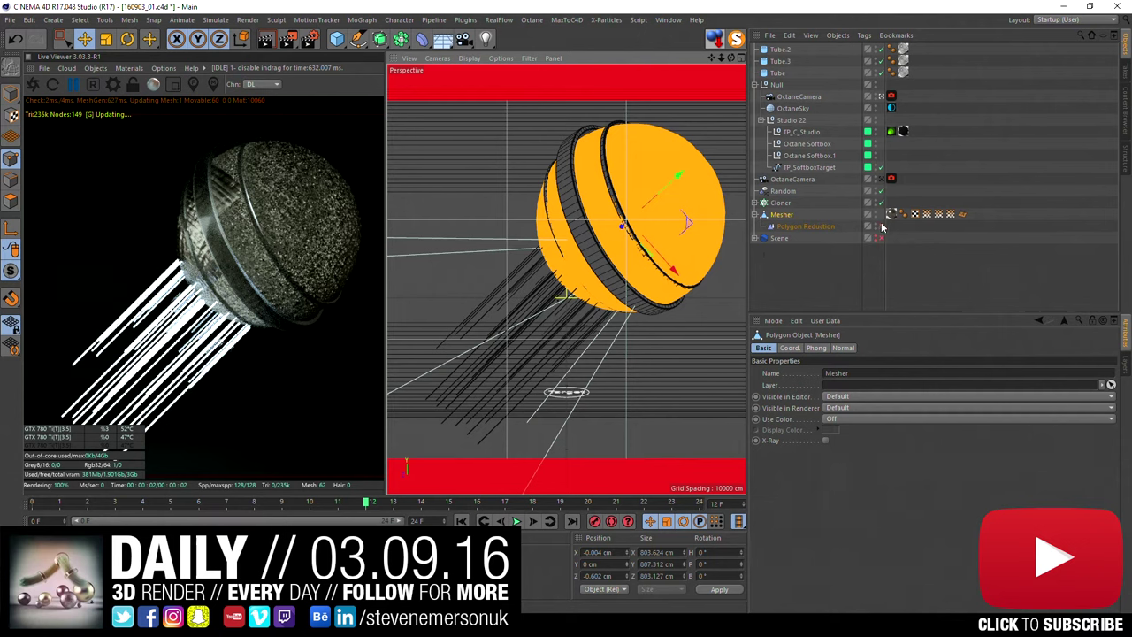
{"action": "left_click", "coordinate": [829, 291]}
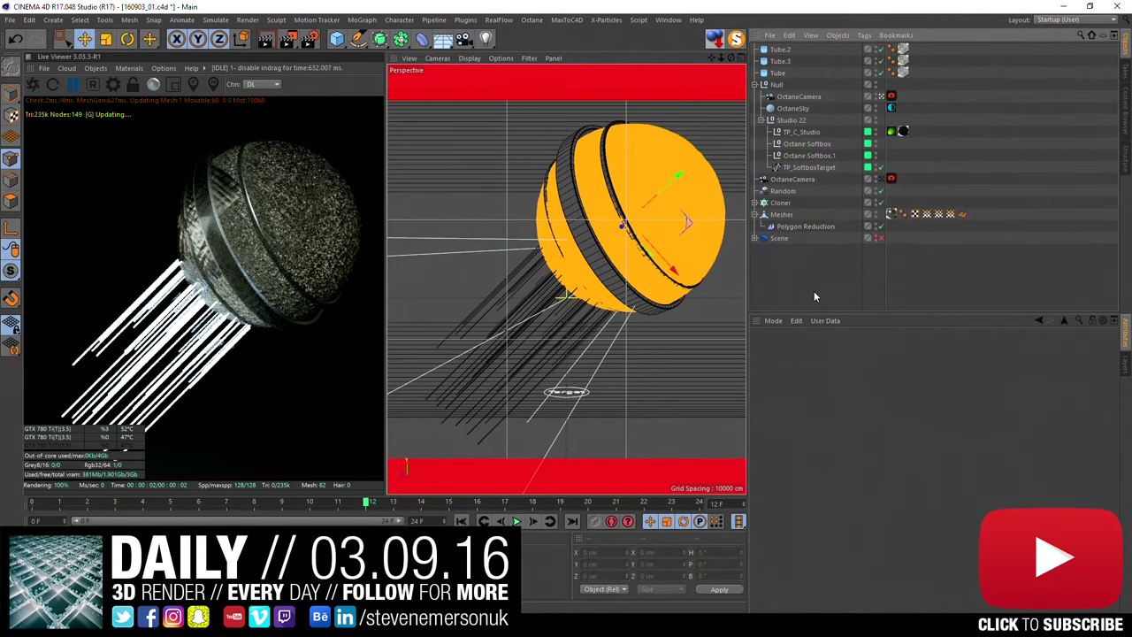
{"action": "left_click", "coordinate": [799, 228]}
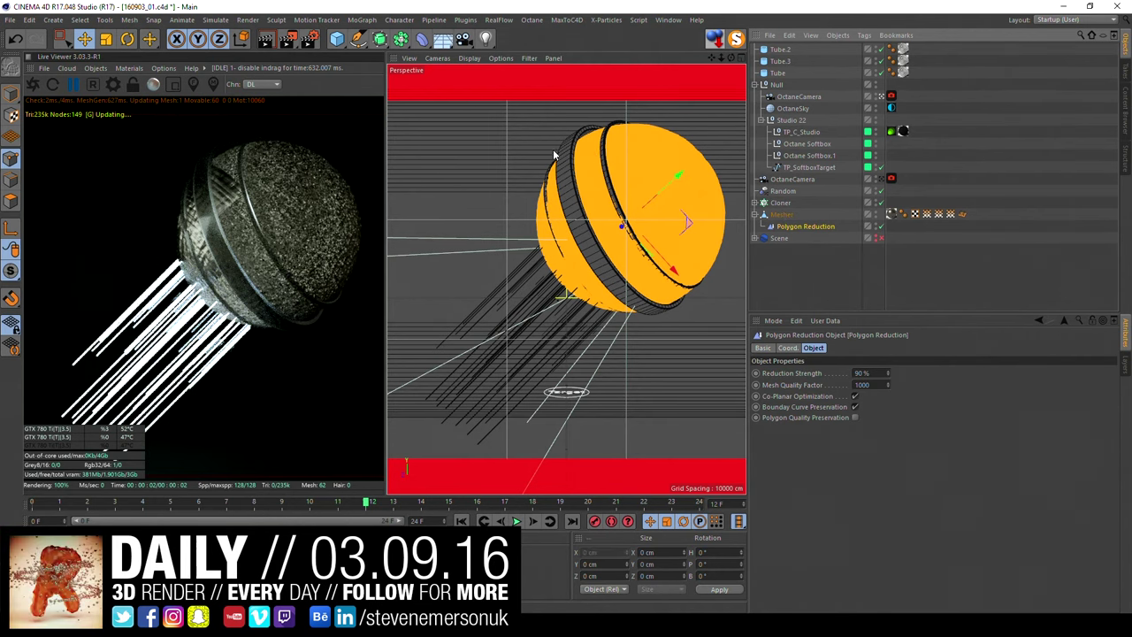
Step: Re-enable Polygon Reduction, drag it out of Mesher to the top level, and select it for deletion
{"action": "left_click", "coordinate": [511, 129]}
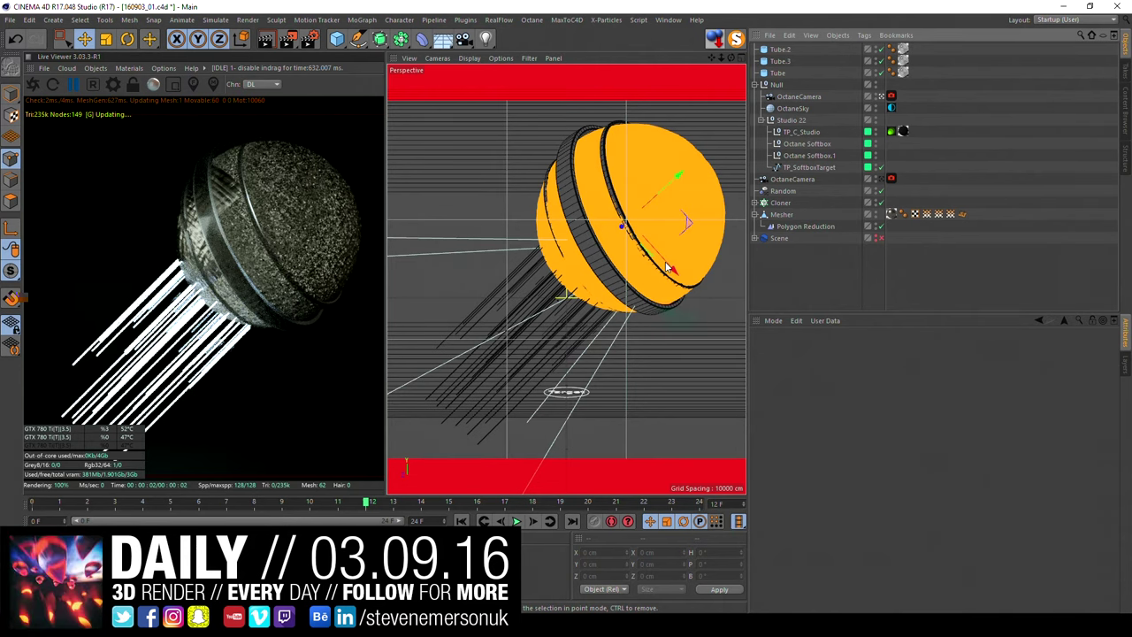
{"action": "left_click", "coordinate": [668, 267]}
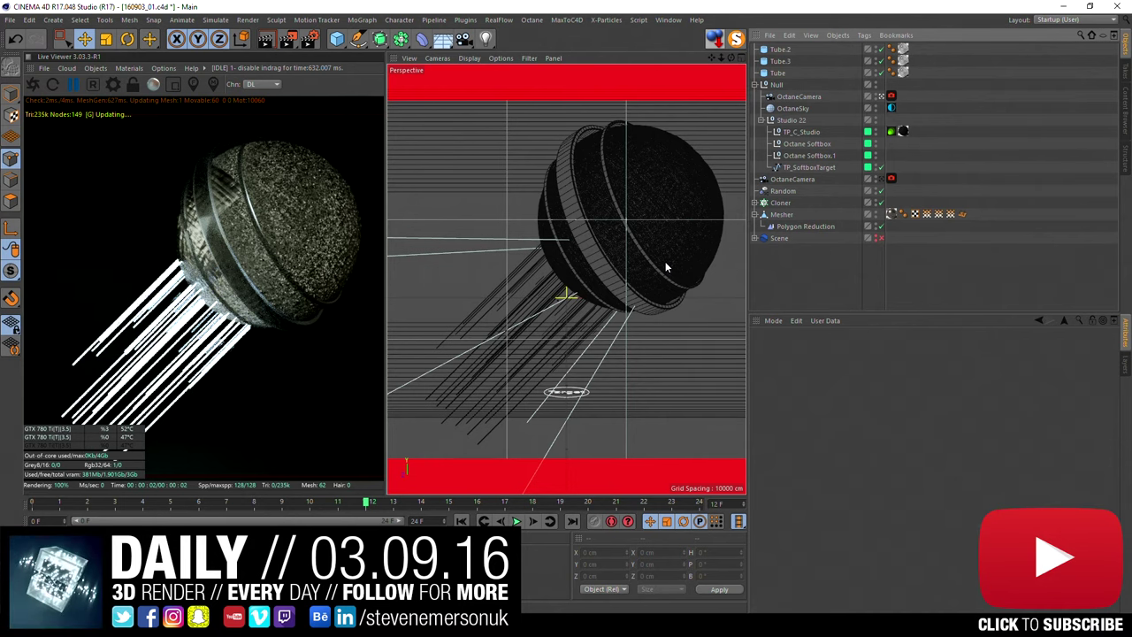
{"action": "left_click", "coordinate": [755, 231]}
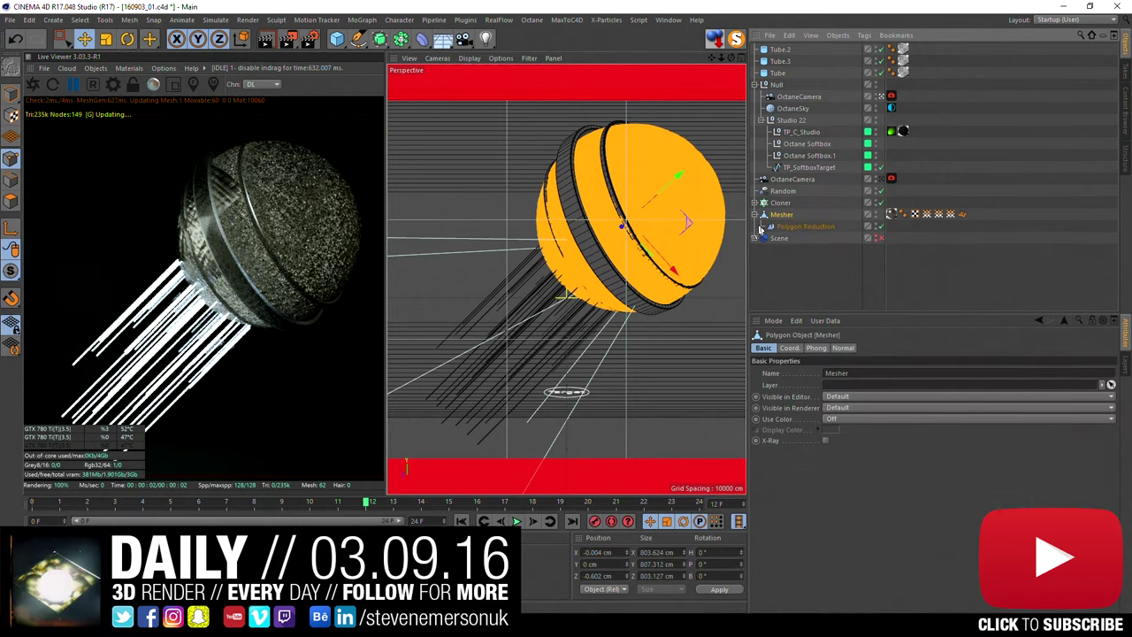
{"action": "left_click", "coordinate": [878, 225]}
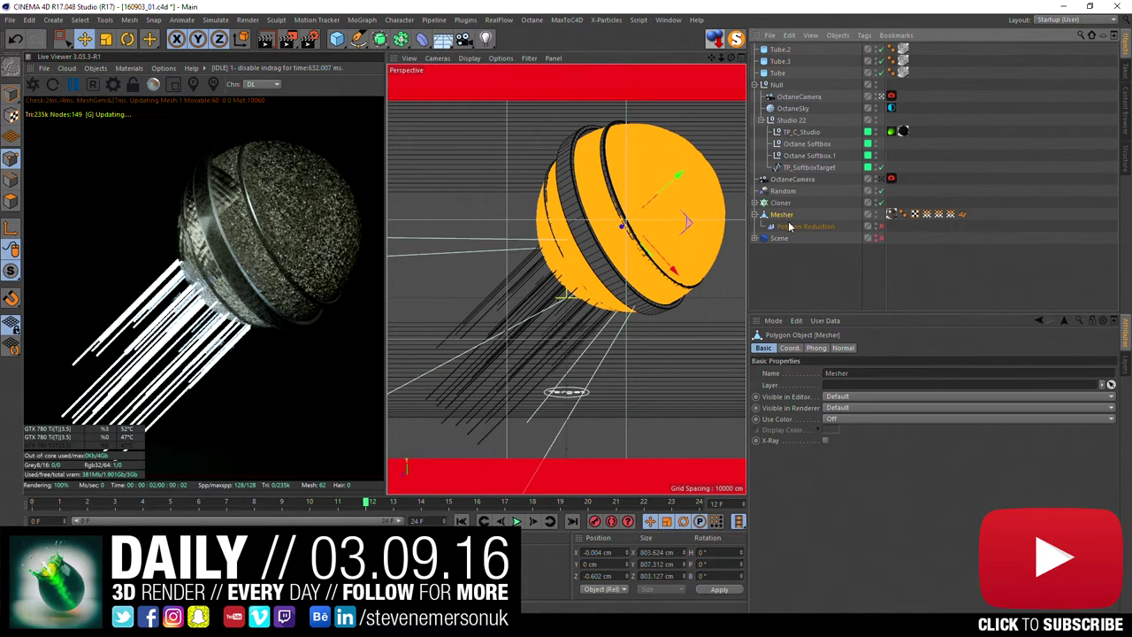
{"action": "left_click_drag", "start_coordinate": [789, 227], "coordinate": [798, 291]}
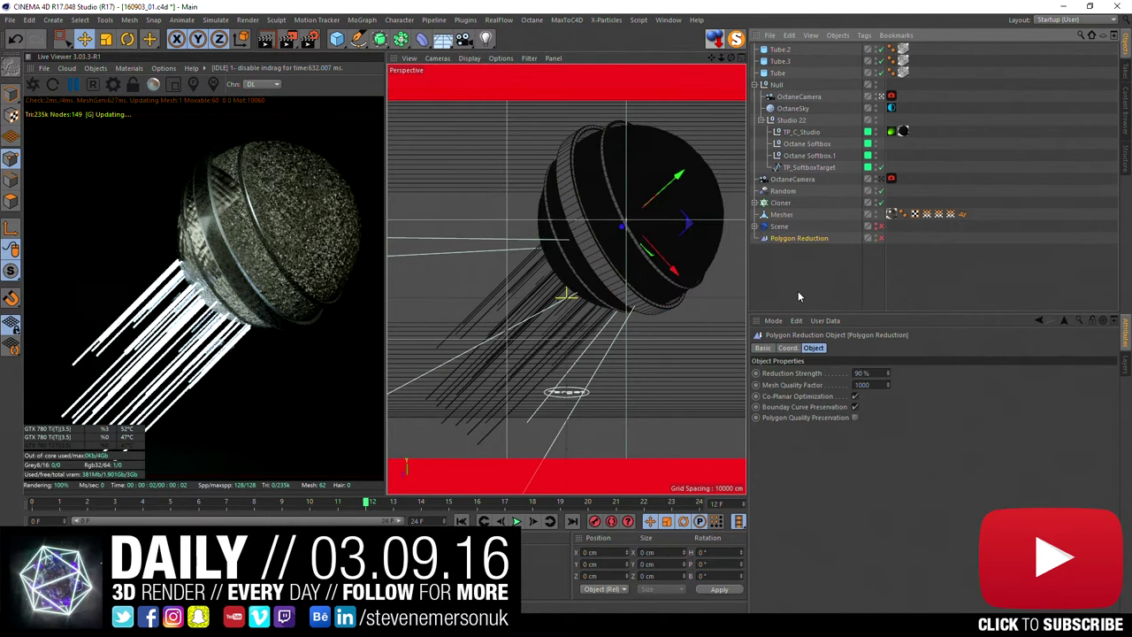
{"action": "left_click", "coordinate": [796, 284]}
{"action": "left_click", "coordinate": [792, 239]}
Step: Delete Polygon Reduction and add a Displacer deformer under the Mesher object
{"action": "key", "text": "Delete"}
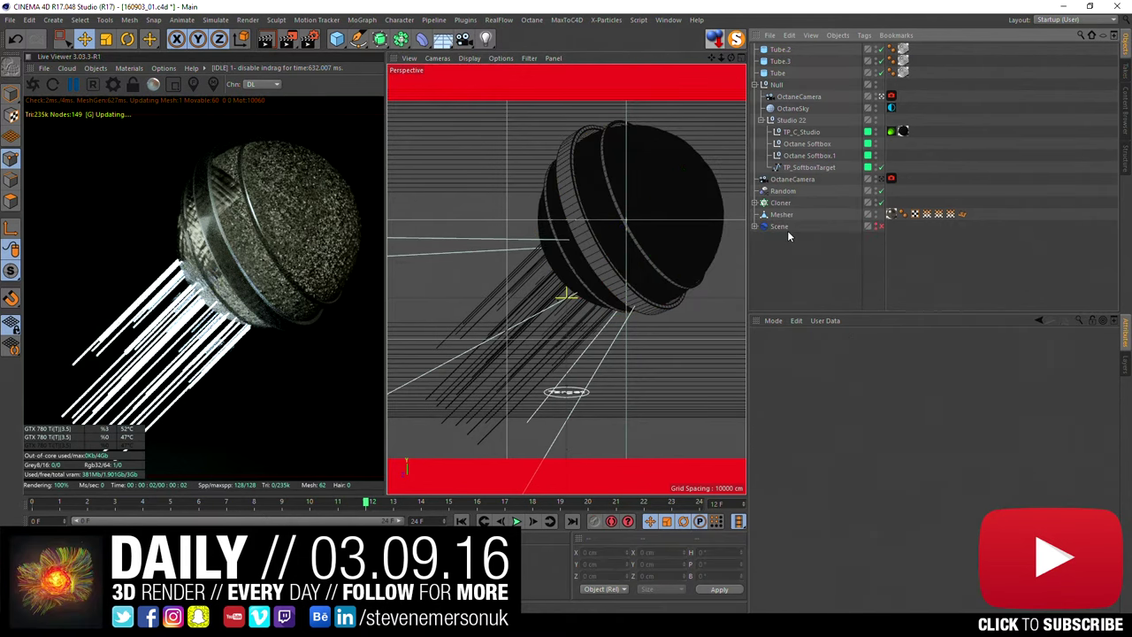
{"action": "left_click", "coordinate": [779, 215]}
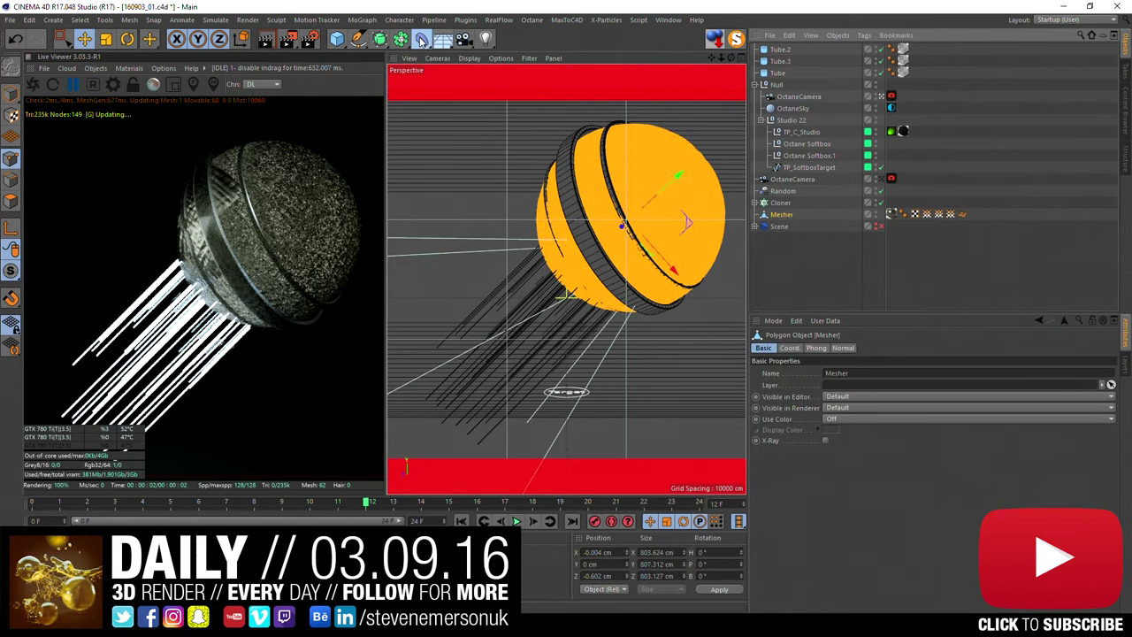
{"action": "left_click", "coordinate": [420, 40]}
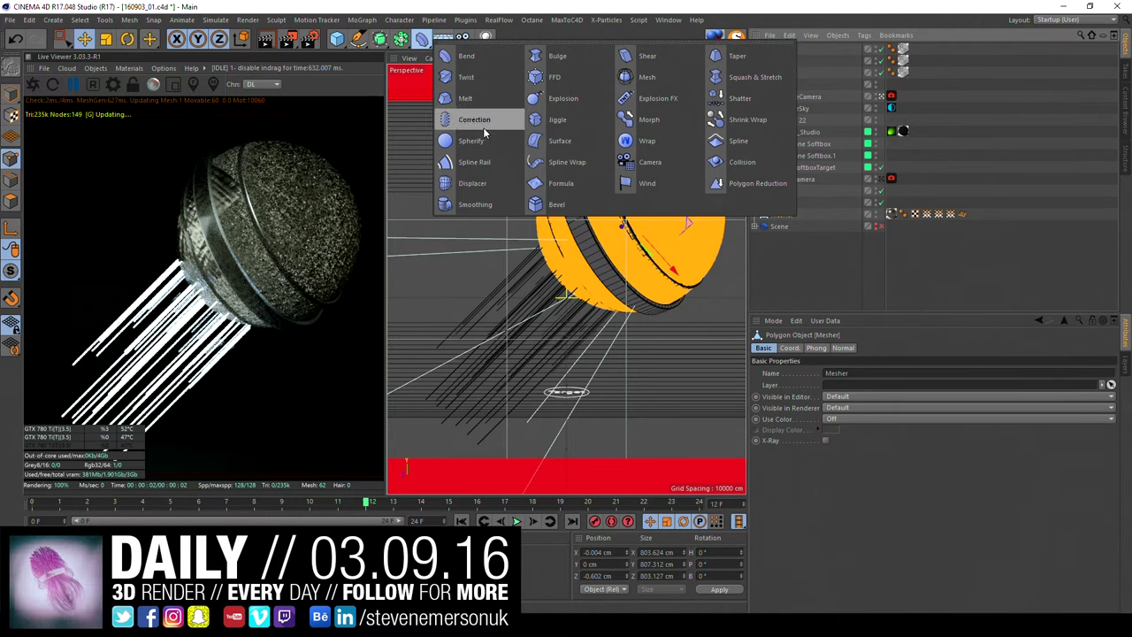
{"action": "left_click", "coordinate": [471, 183]}
{"action": "left_click_drag", "start_coordinate": [782, 51], "coordinate": [788, 228]}
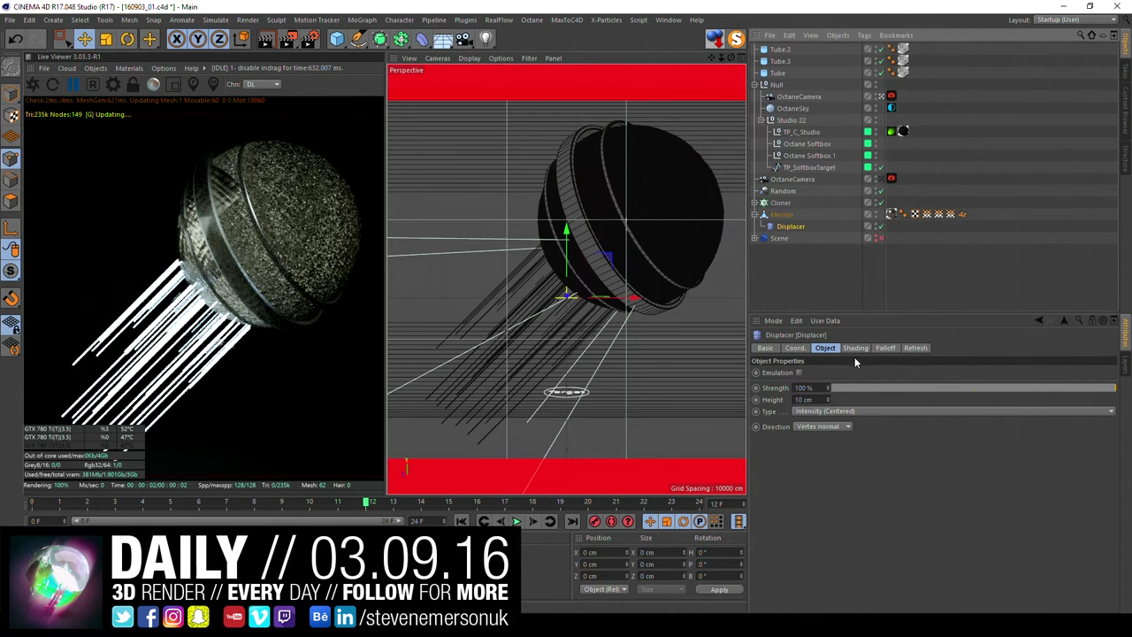
Step: Set the Displacer's shading Shader to Noise
{"action": "left_click", "coordinate": [854, 348]}
{"action": "left_click", "coordinate": [794, 386]}
{"action": "mouse_move", "coordinate": [808, 290]}
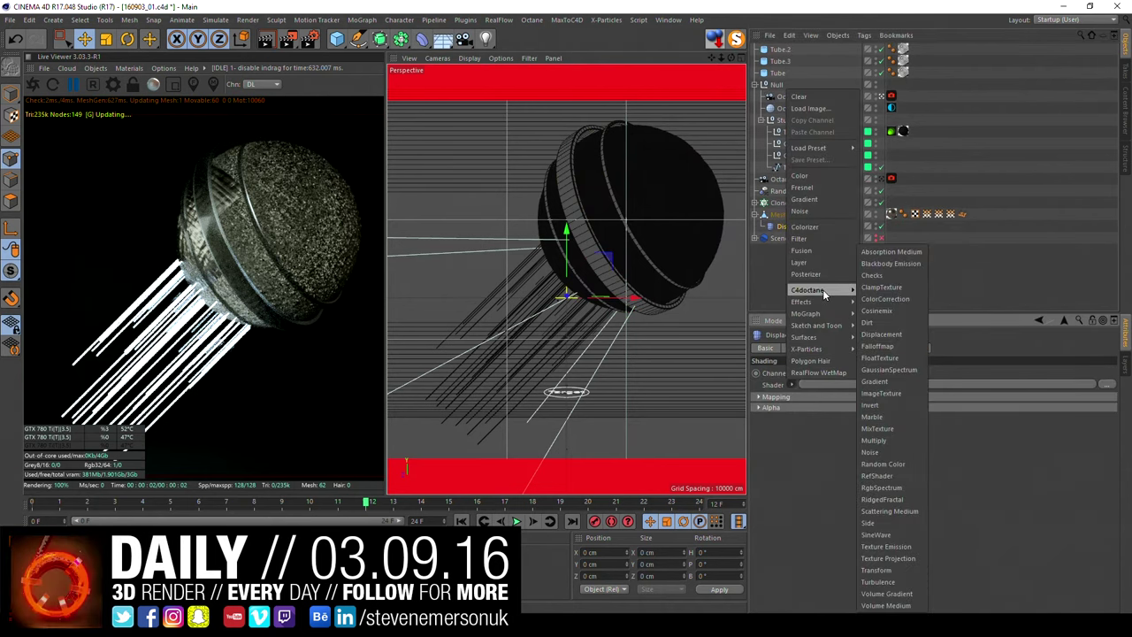
{"action": "left_click", "coordinate": [825, 212]}
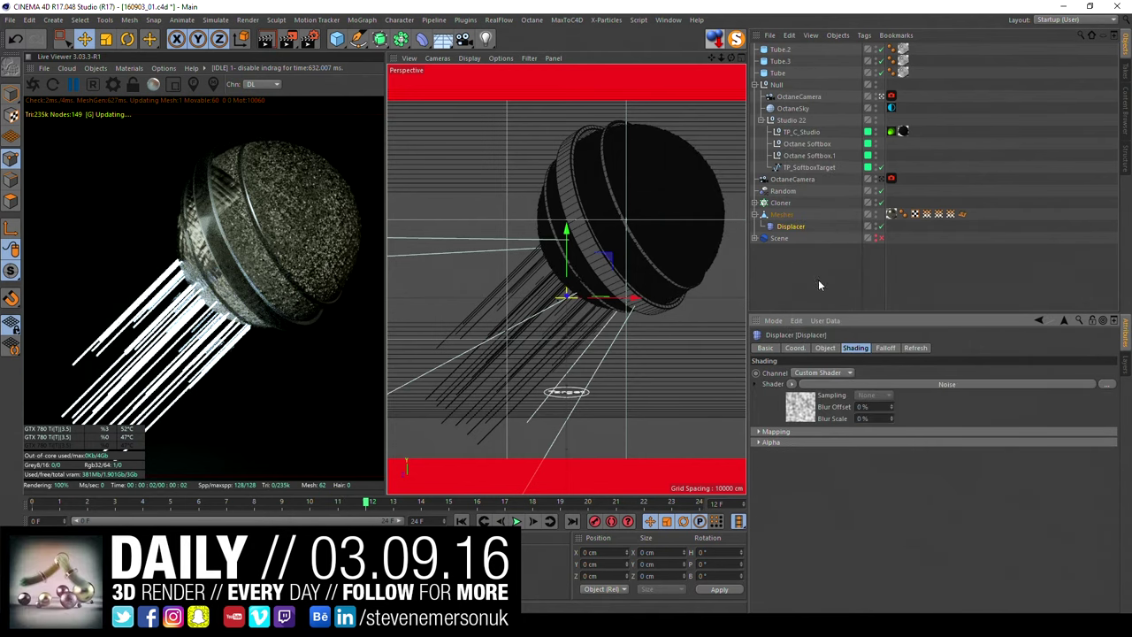
{"action": "left_click", "coordinate": [825, 347]}
Step: Reorder Mesher and Displacer in the Object Manager and open the Displacer's Noise shader settings
{"action": "left_click", "coordinate": [780, 243]}
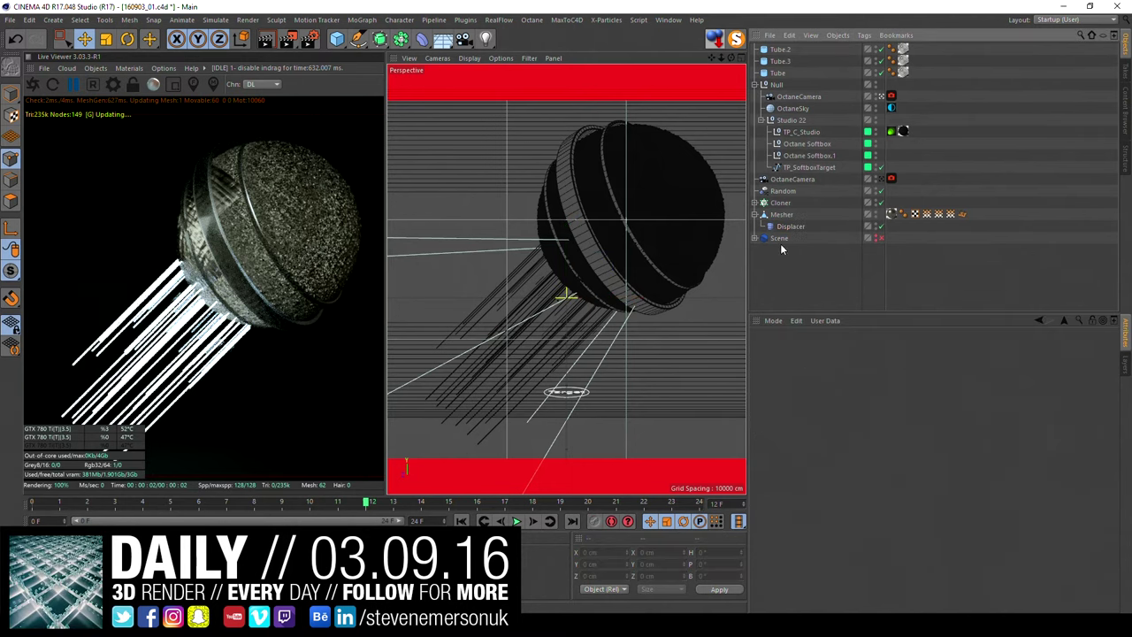
{"action": "left_click_drag", "start_coordinate": [785, 215], "coordinate": [785, 228]}
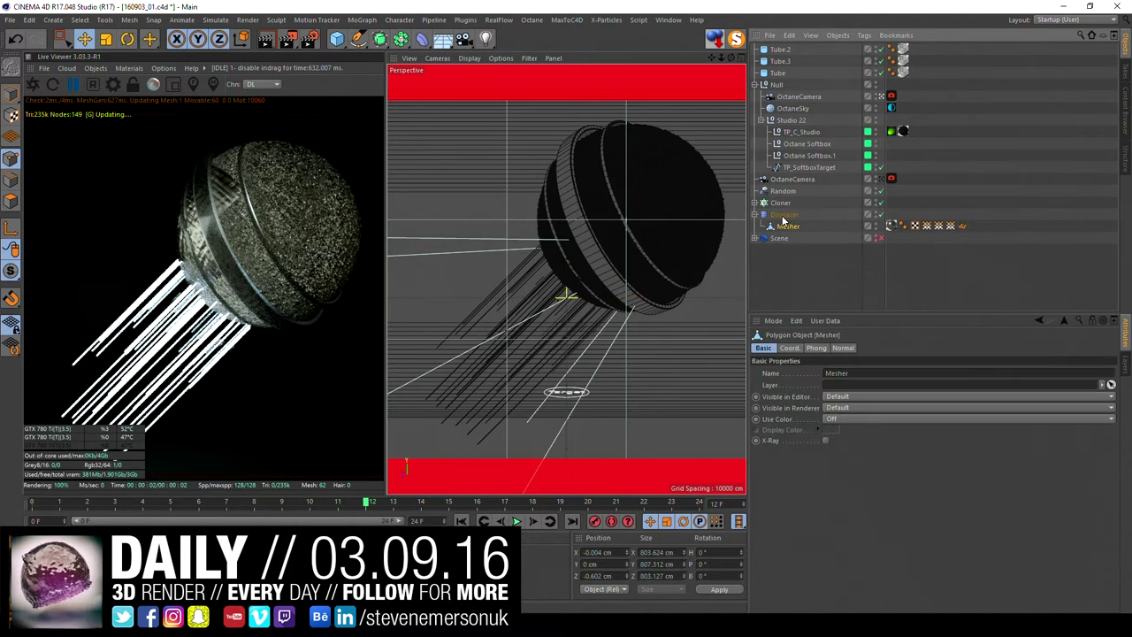
{"action": "left_click", "coordinate": [789, 265]}
{"action": "left_click", "coordinate": [784, 214]}
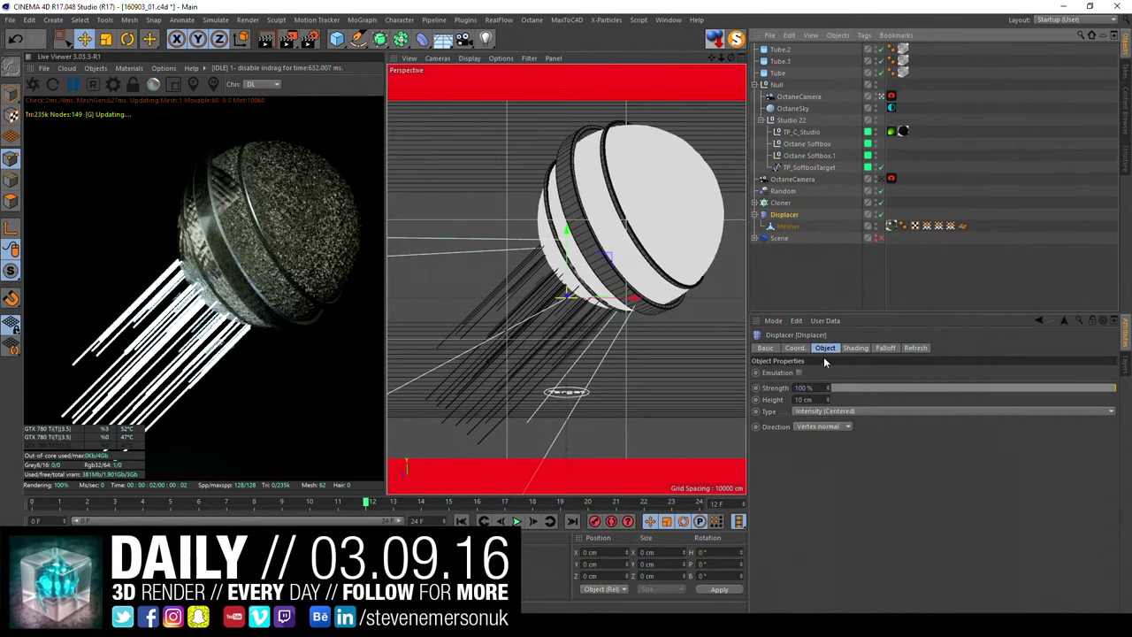
{"action": "left_click", "coordinate": [855, 348]}
{"action": "left_click", "coordinate": [799, 408]}
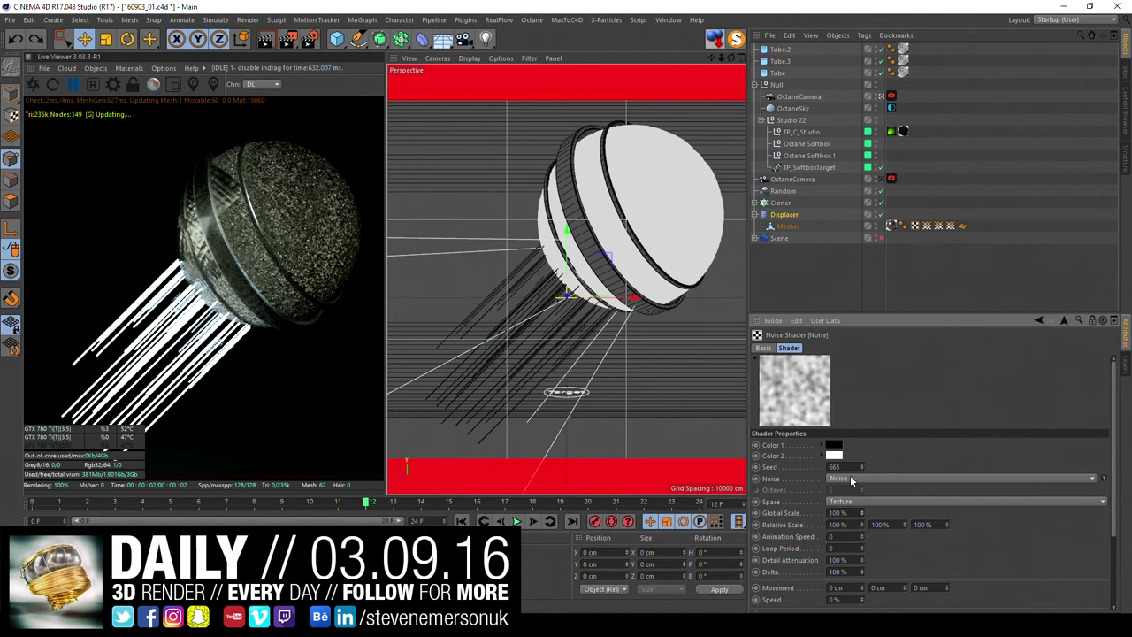
Step: Nest the Displacer under Mesher, save the scene with Ctrl+S, and restart the live render
{"action": "left_click_drag", "start_coordinate": [787, 225], "coordinate": [780, 212]}
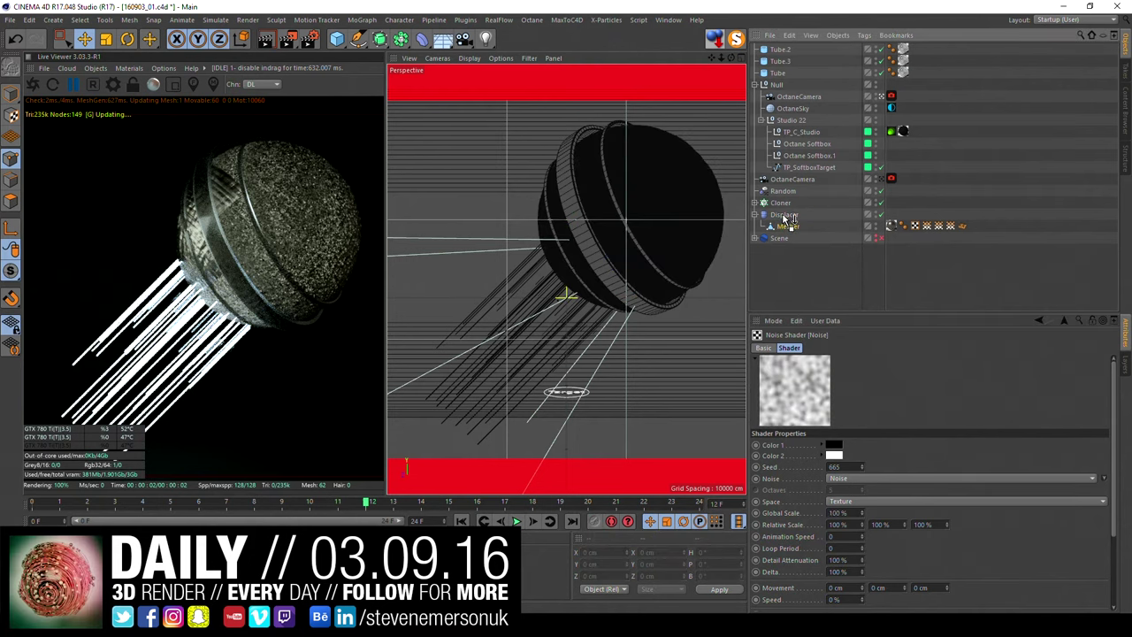
{"action": "left_click", "coordinate": [779, 227]}
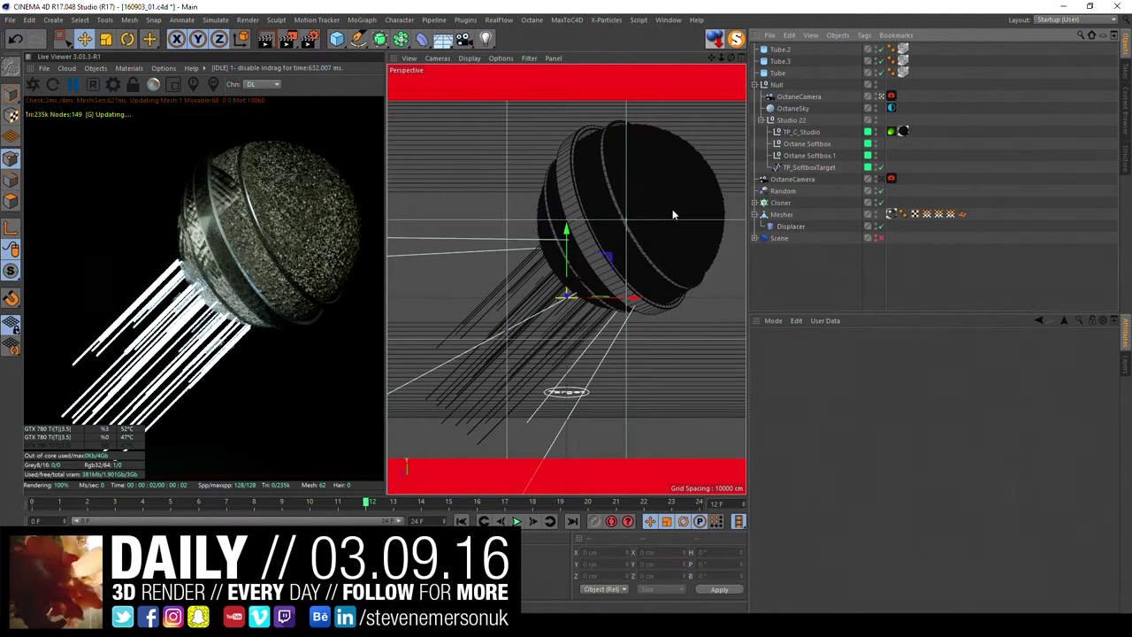
{"action": "left_click", "coordinate": [782, 264]}
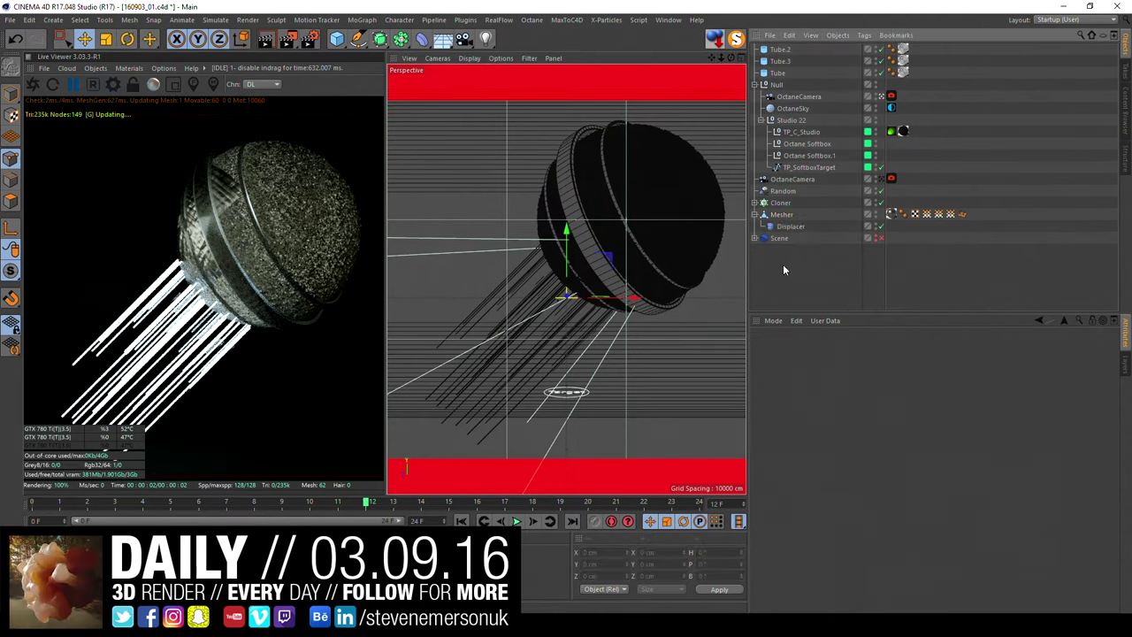
{"action": "left_click", "coordinate": [653, 192]}
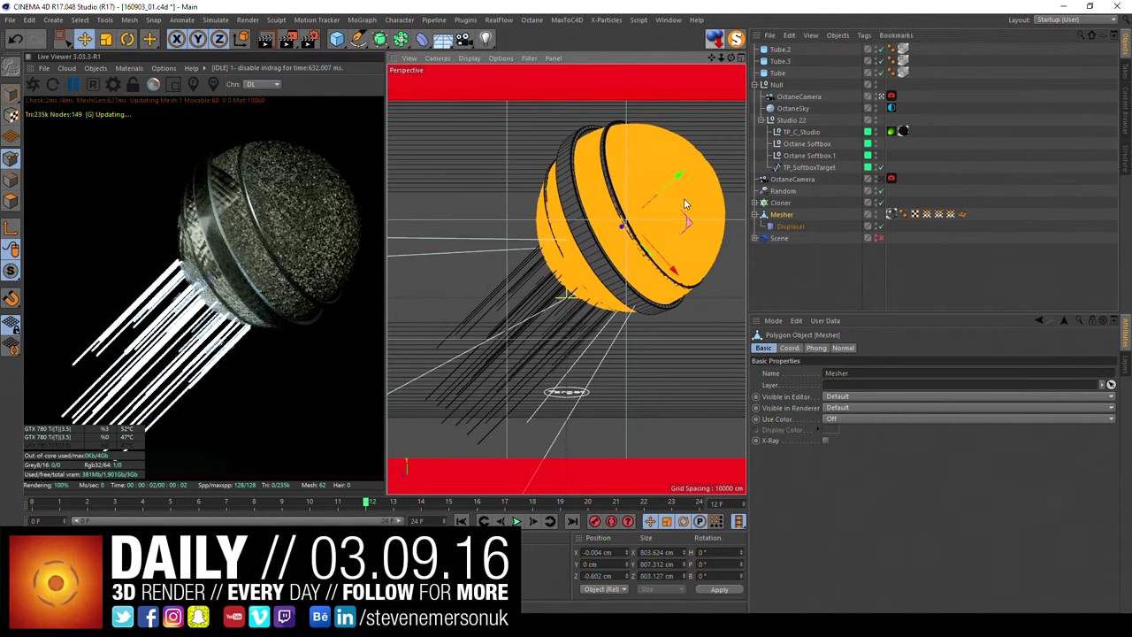
{"action": "key", "text": "ctrl+s"}
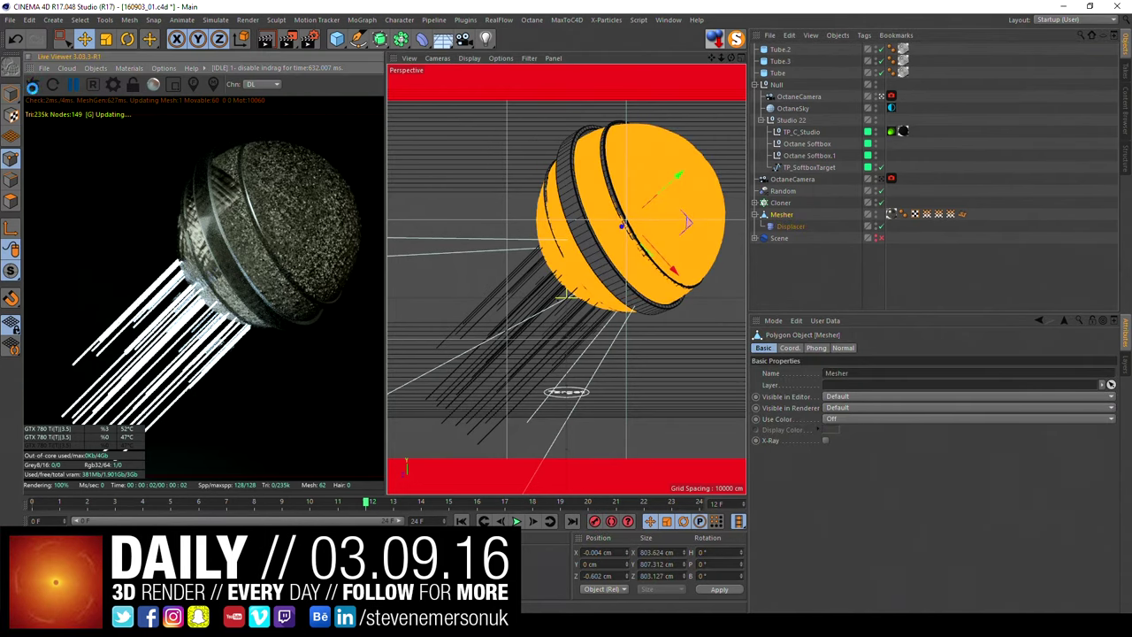
{"action": "left_click", "coordinate": [33, 84]}
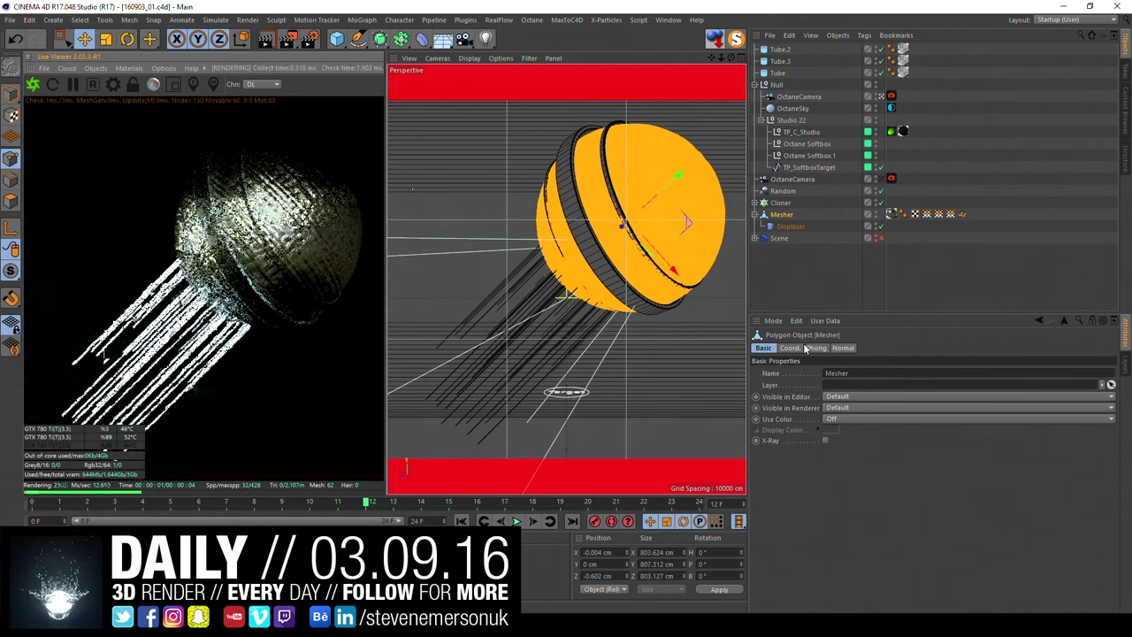
Step: Set the Displacer's Noise shader Global Scale to 200%
{"action": "left_click", "coordinate": [789, 227]}
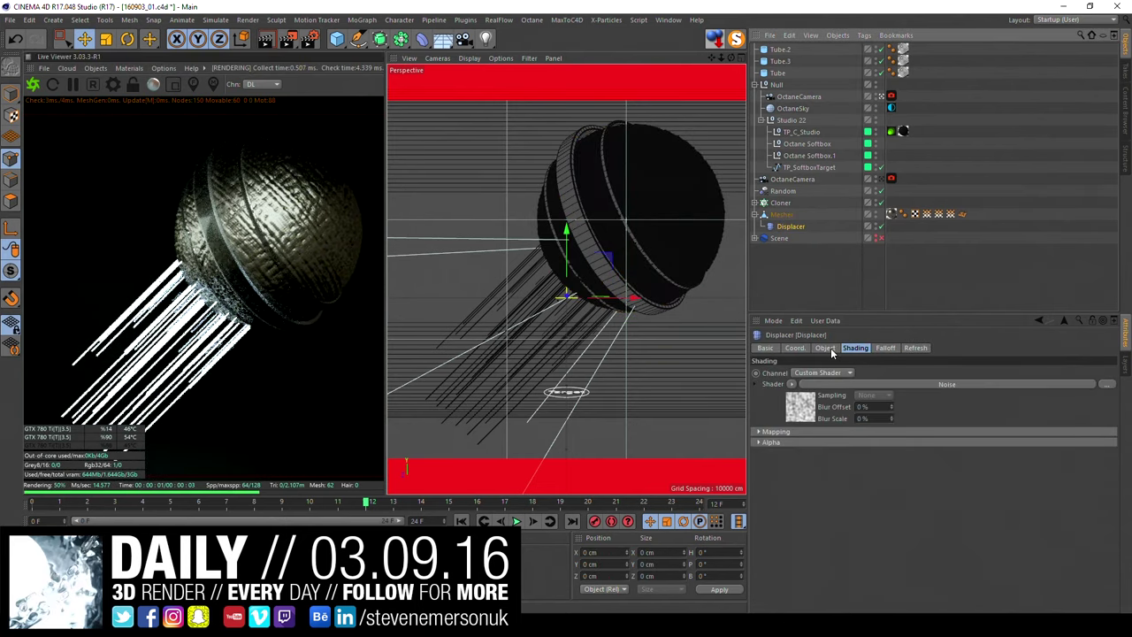
{"action": "left_click", "coordinate": [875, 348]}
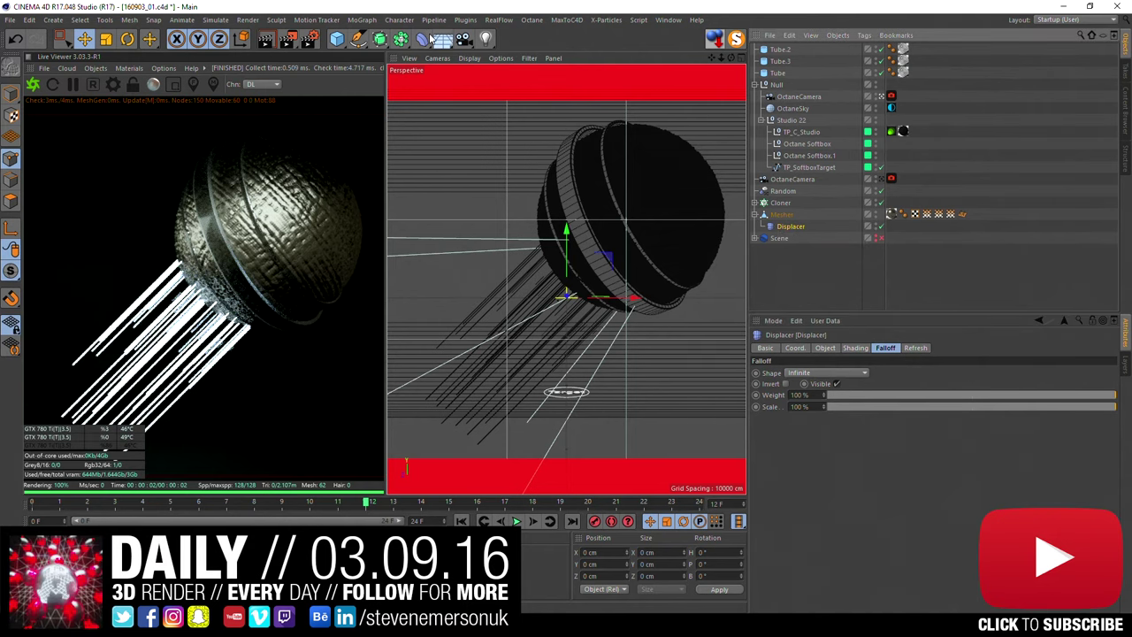
{"action": "left_click", "coordinate": [422, 39]}
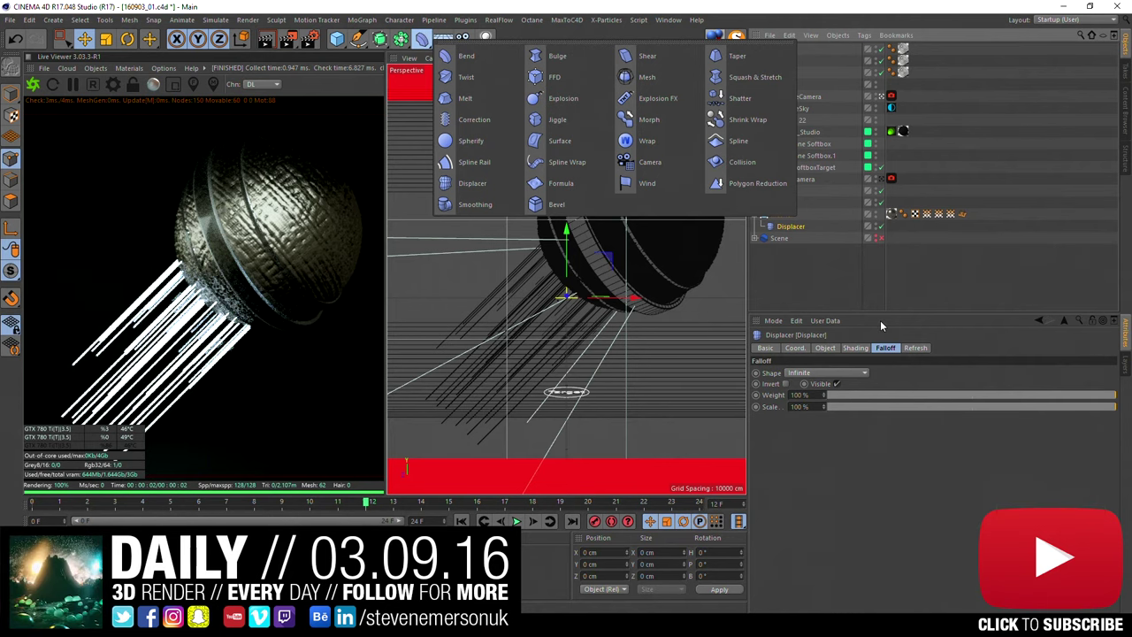
{"action": "left_click", "coordinate": [822, 263]}
{"action": "left_click", "coordinate": [840, 226]}
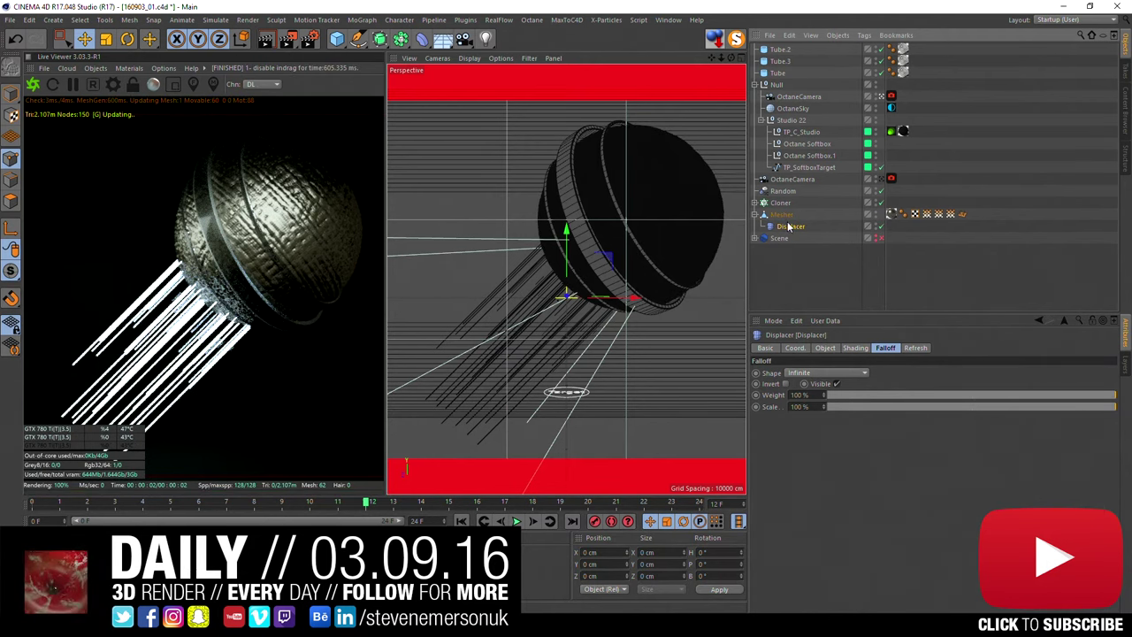
{"action": "left_click", "coordinate": [853, 348]}
{"action": "left_click", "coordinate": [817, 385]}
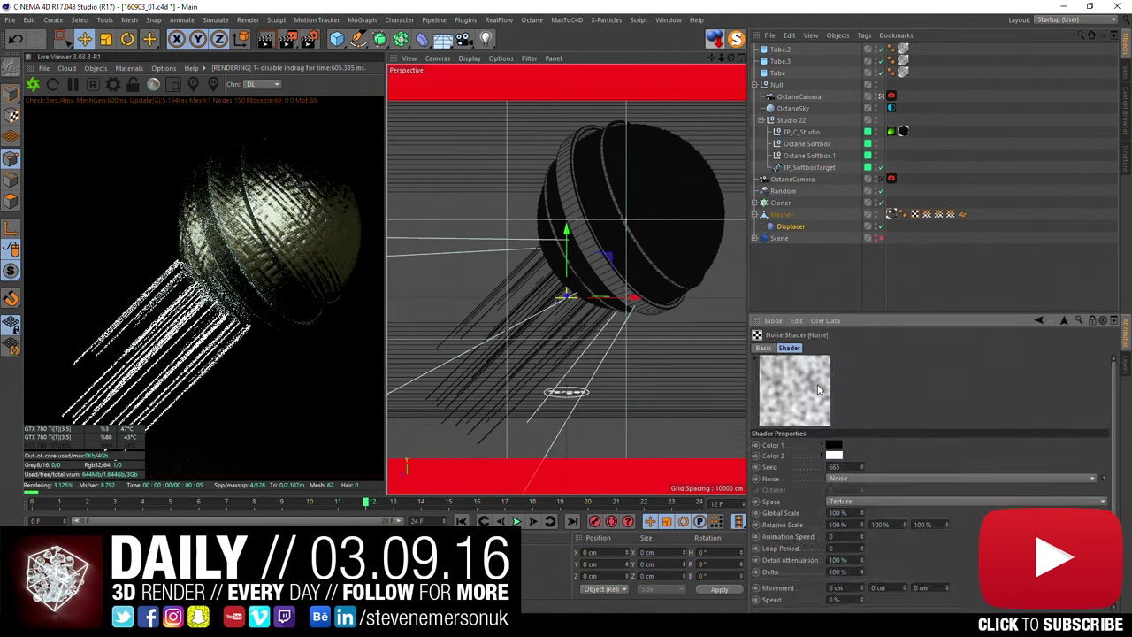
{"action": "left_click", "coordinate": [817, 386]}
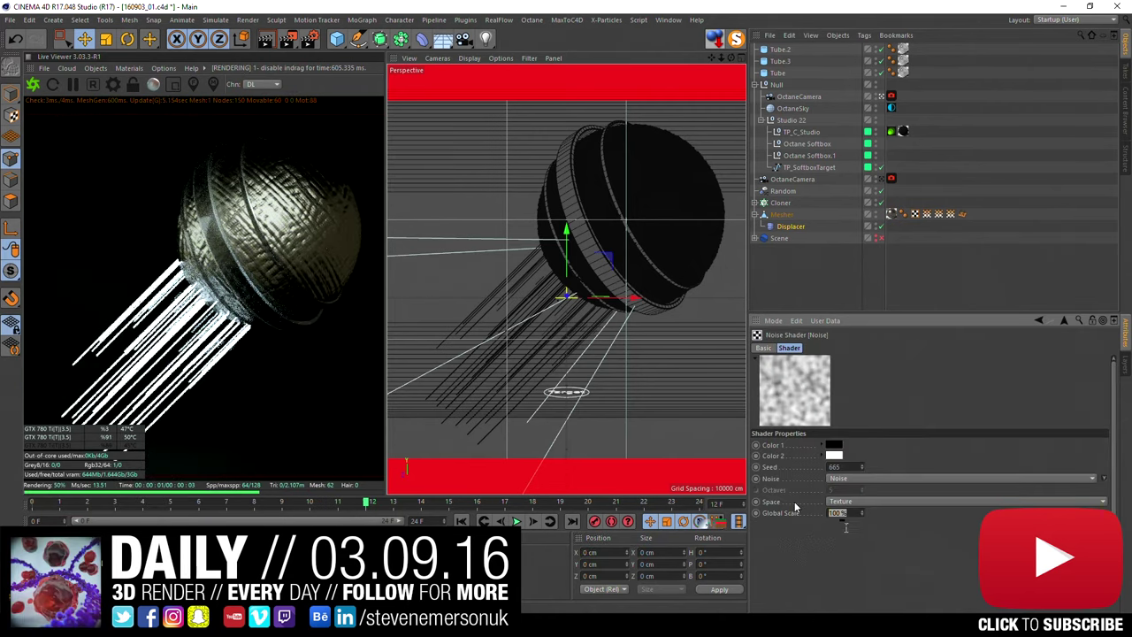
{"action": "type", "text": "200"}
{"action": "key", "text": "Return"}
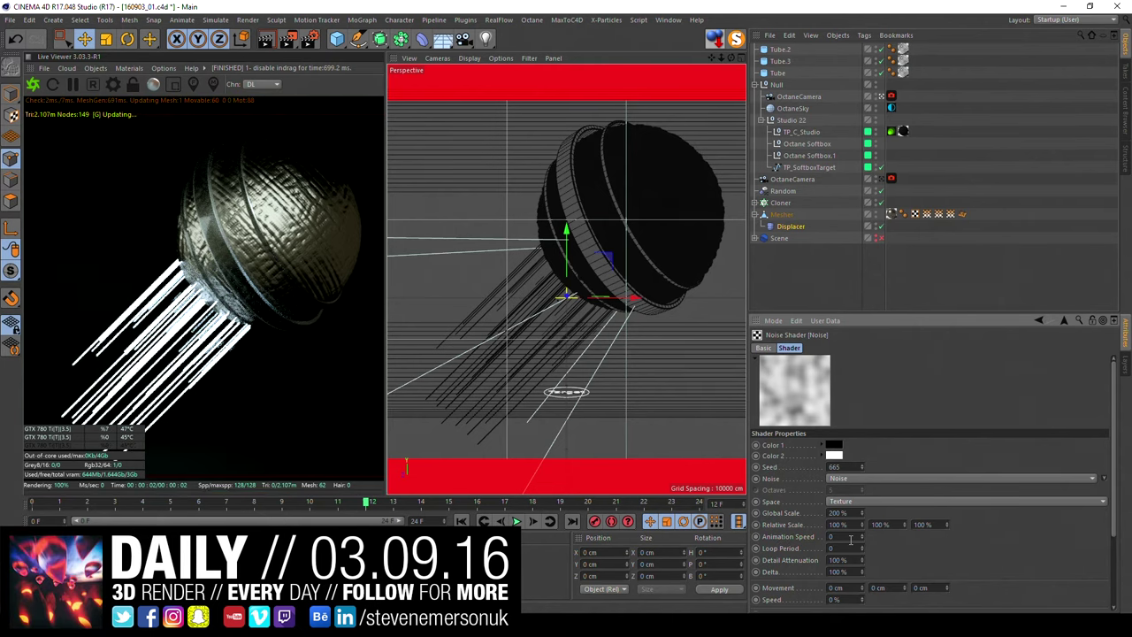
Step: Set the noise Brightness to -17% and Contrast to 49%
{"action": "scroll", "coordinate": [918, 556], "scroll_direction": "down", "scroll_amount": 3}
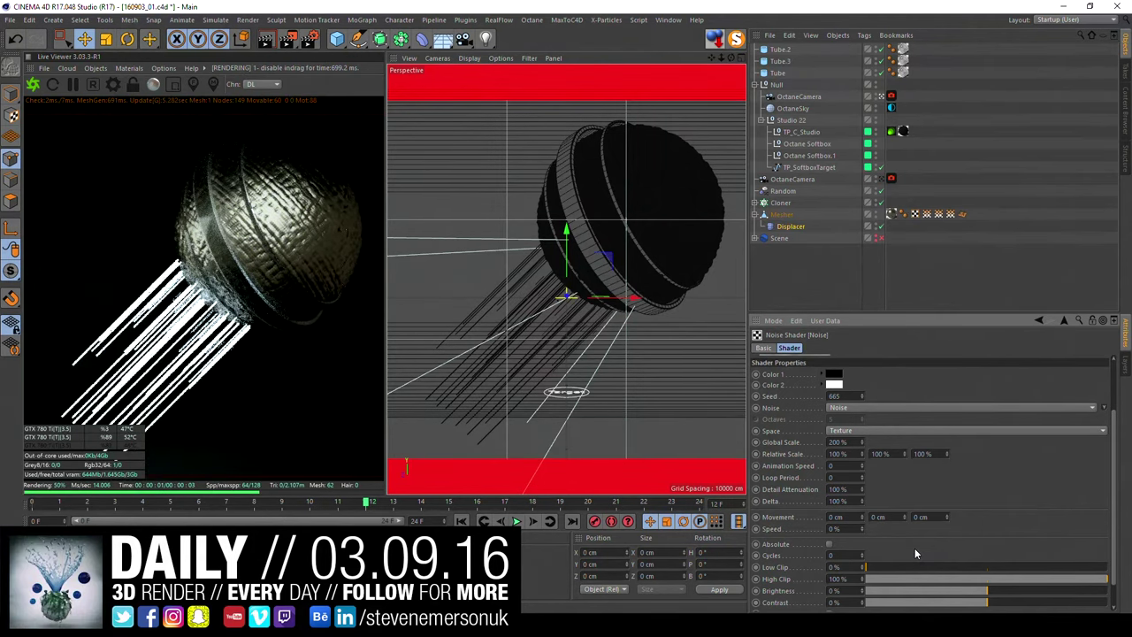
{"action": "scroll", "coordinate": [902, 543], "scroll_direction": "down", "scroll_amount": 1}
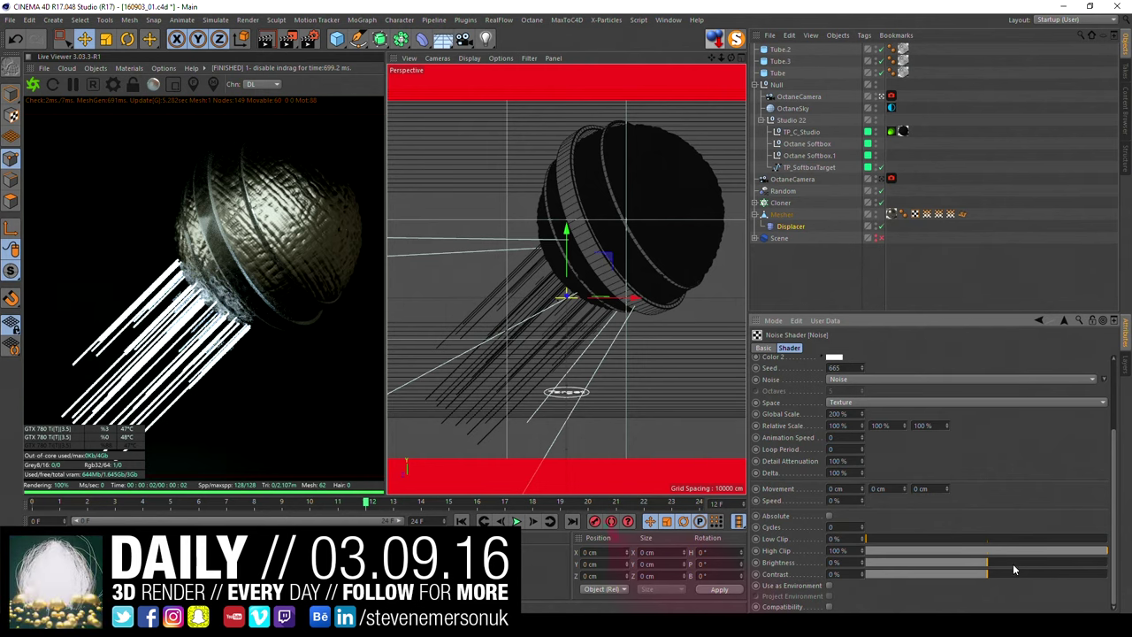
{"action": "scroll", "coordinate": [988, 522], "scroll_direction": "up", "scroll_amount": 4}
{"action": "scroll", "coordinate": [983, 517], "scroll_direction": "down", "scroll_amount": 4}
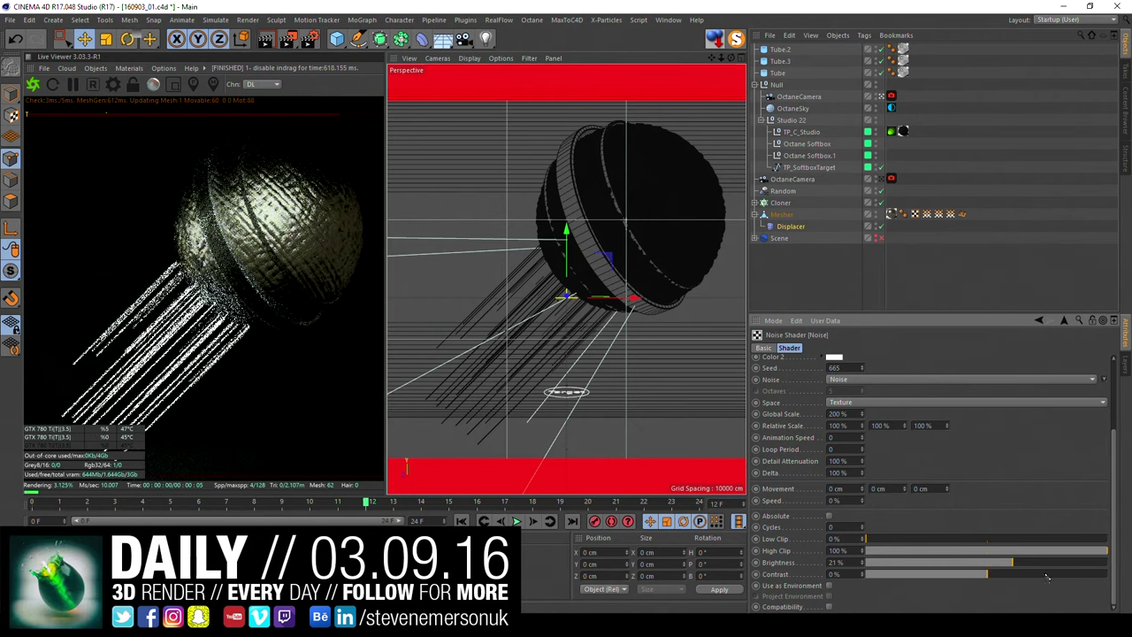
{"action": "scroll", "coordinate": [1016, 506], "scroll_direction": "up", "scroll_amount": 4}
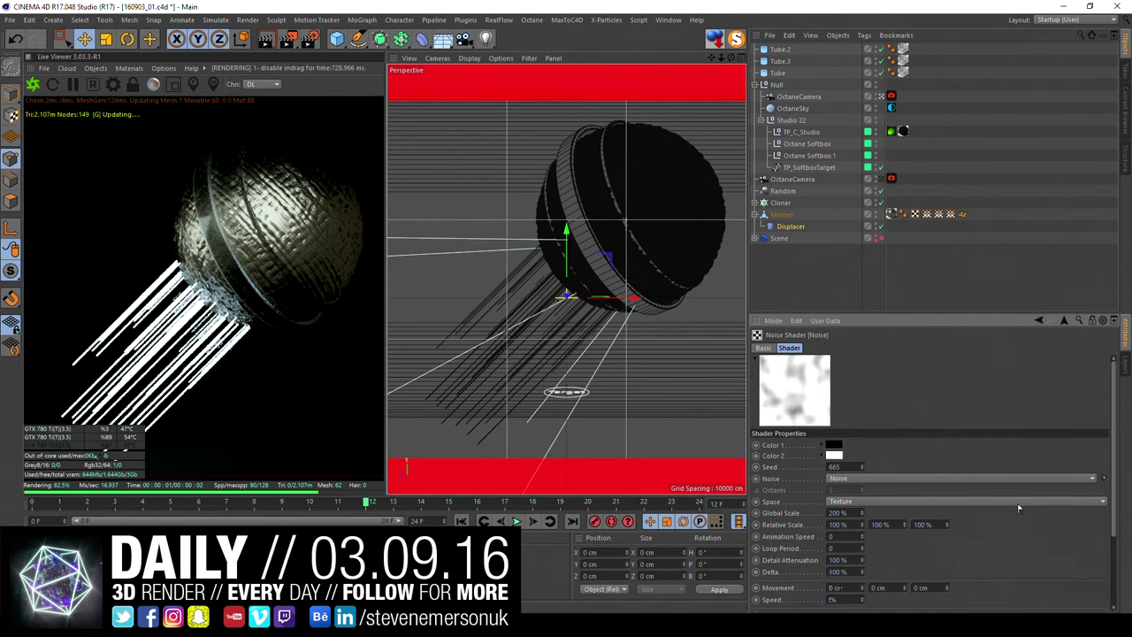
{"action": "scroll", "coordinate": [1016, 512], "scroll_direction": "down", "scroll_amount": 4}
{"action": "left_click", "coordinate": [967, 564]}
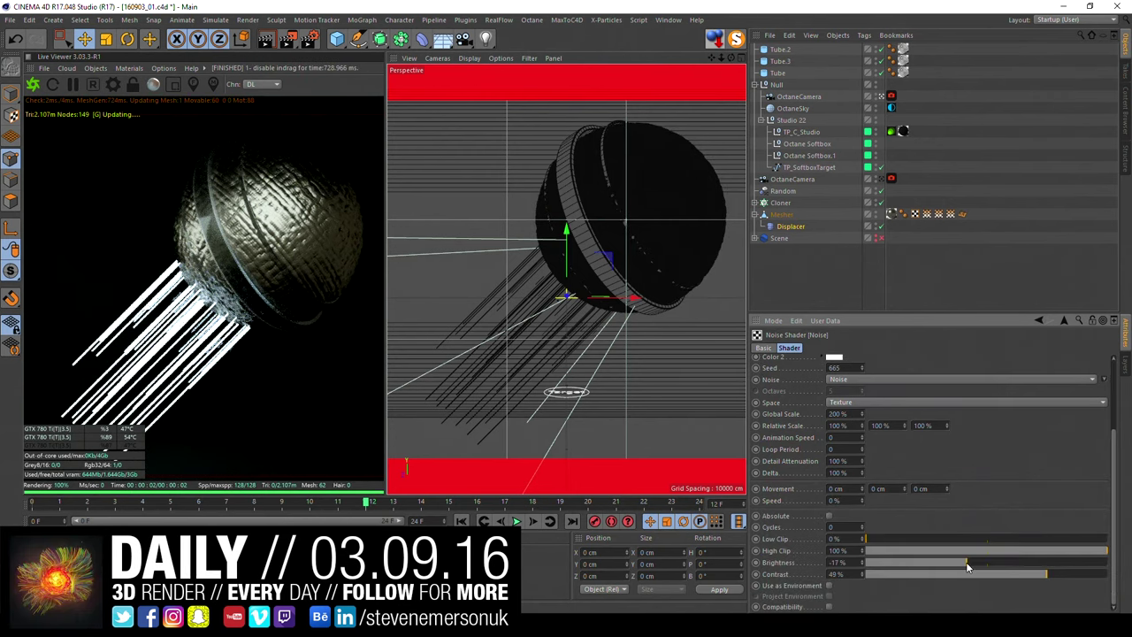
{"action": "scroll", "coordinate": [977, 530], "scroll_direction": "up", "scroll_amount": 4}
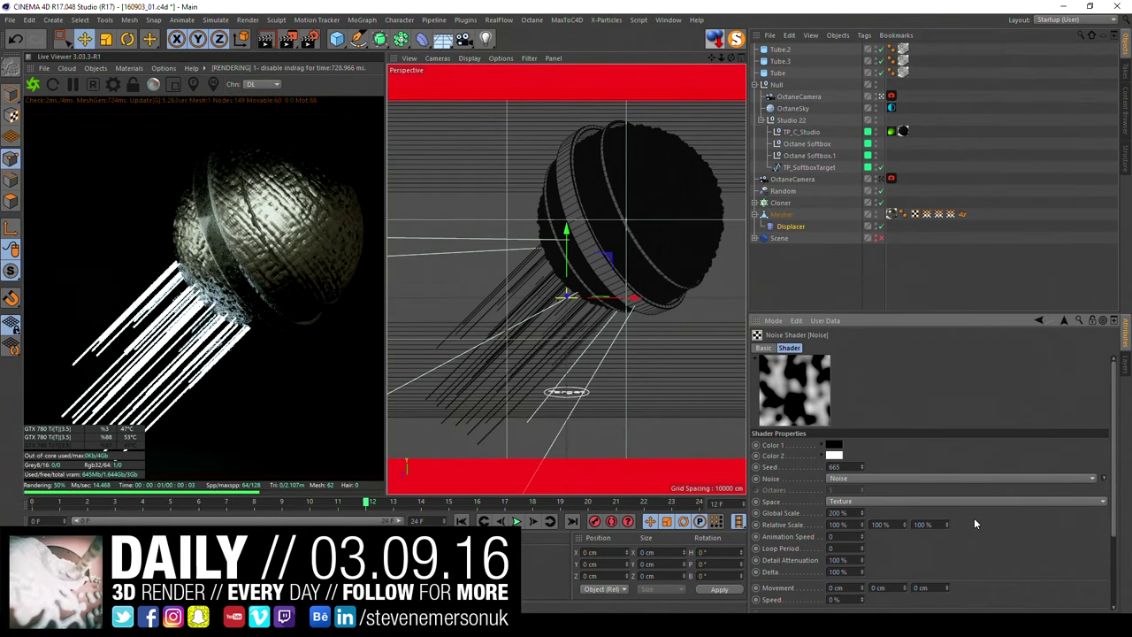
Step: Raise the Displacer's Noise Global Scale to 400%, then to 800%
{"action": "left_click", "coordinate": [779, 215]}
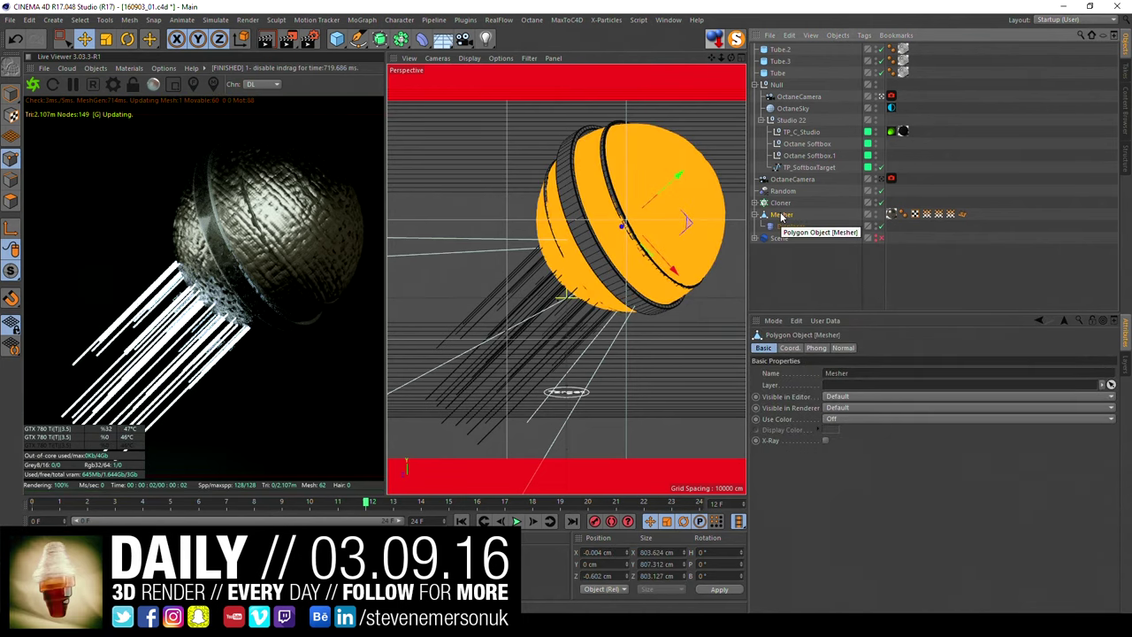
{"action": "left_click", "coordinate": [823, 291]}
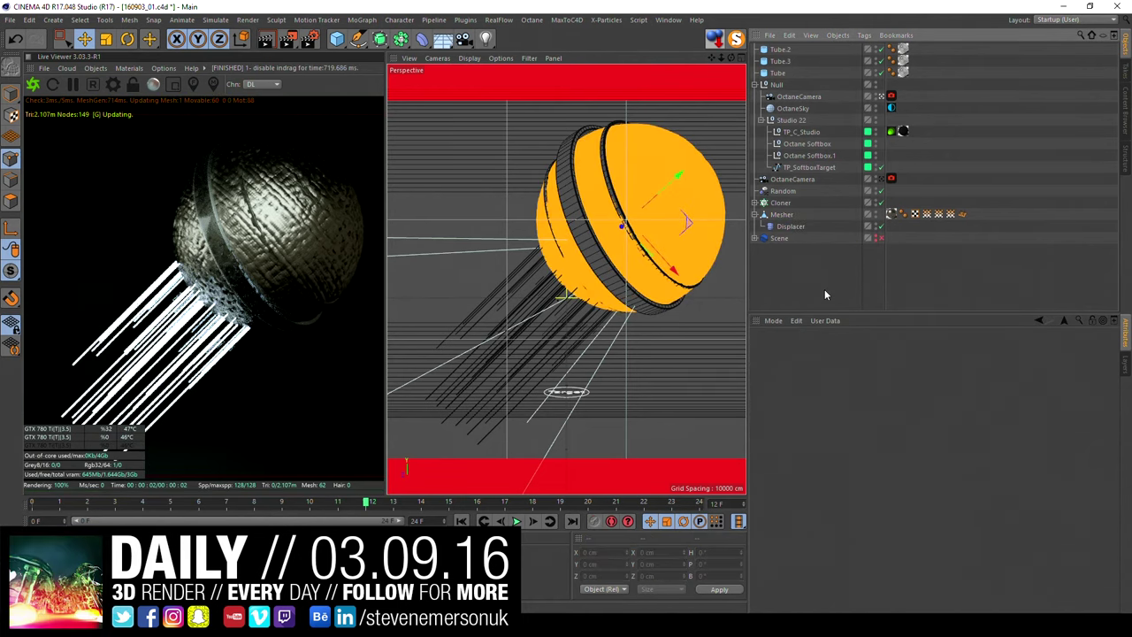
{"action": "left_click", "coordinate": [790, 226]}
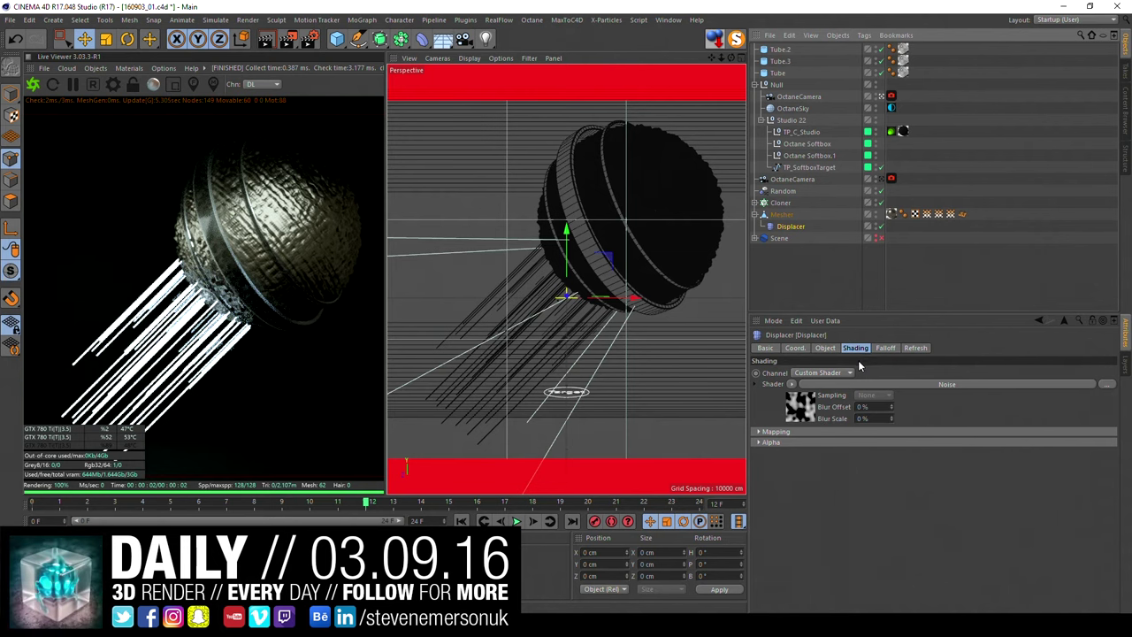
{"action": "left_click", "coordinate": [831, 386]}
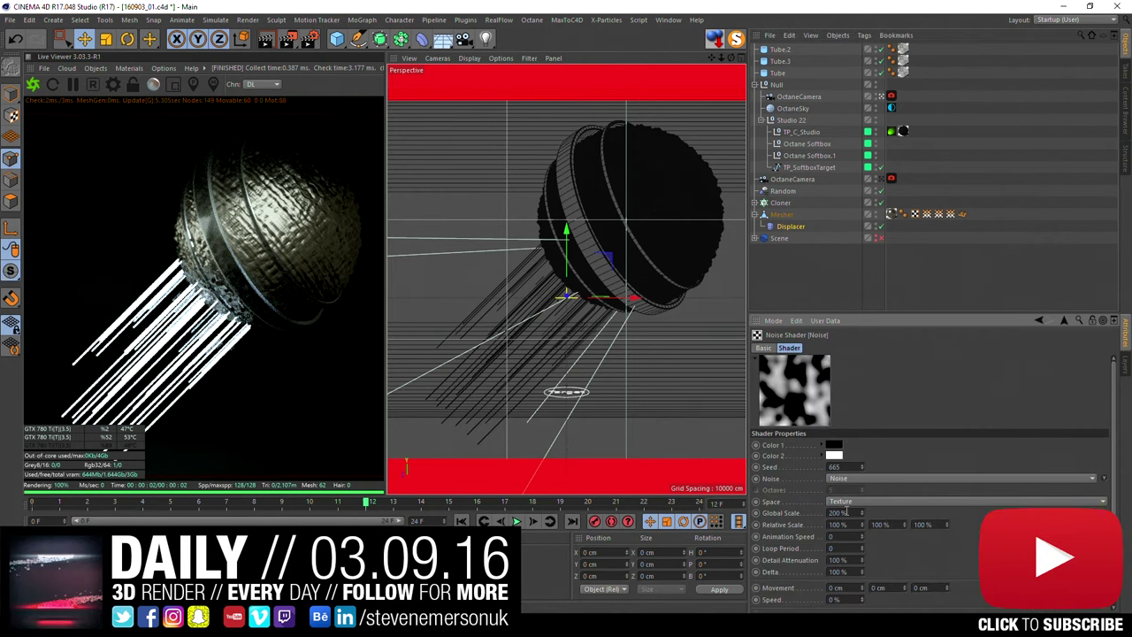
{"action": "type", "text": "400"}
{"action": "key", "text": "Return"}
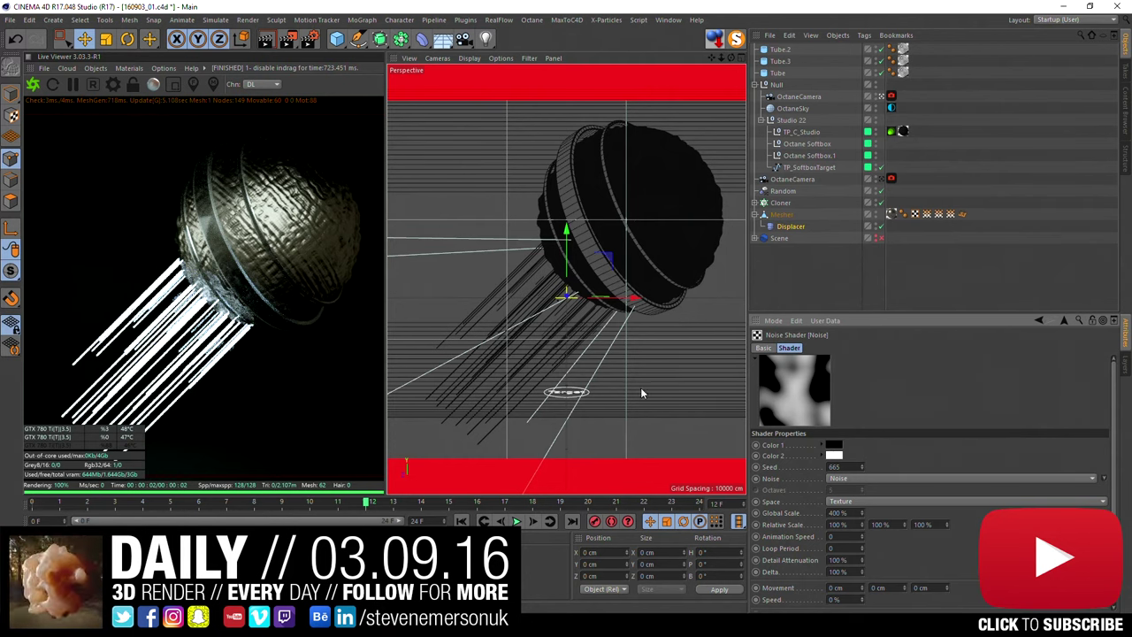
{"action": "double_click", "coordinate": [840, 512]}
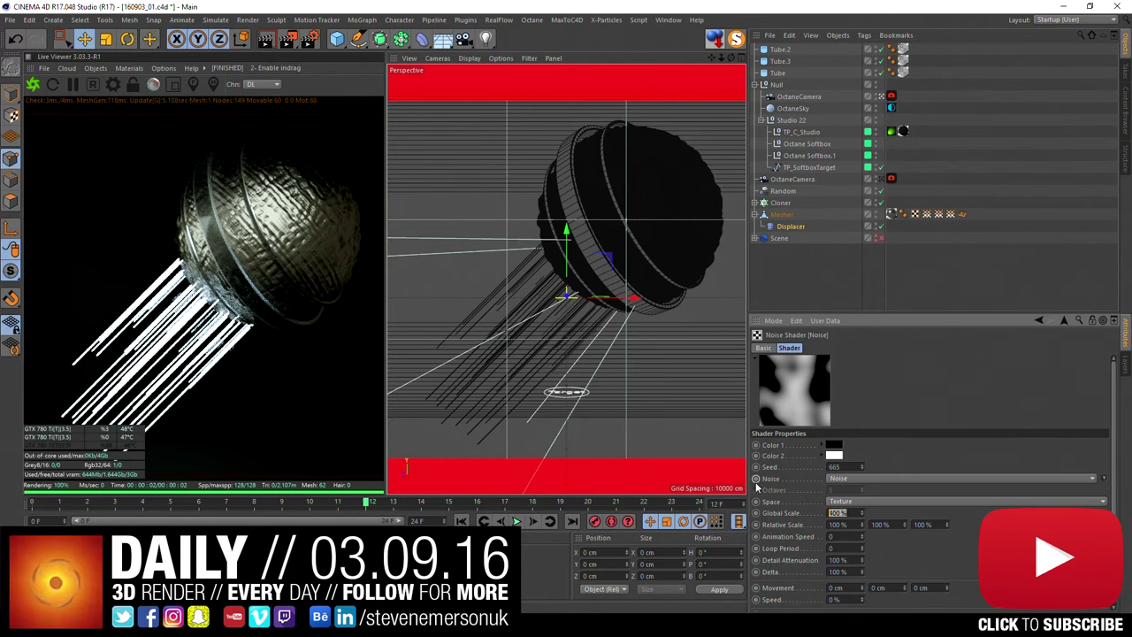
{"action": "type", "text": "800"}
{"action": "key", "text": "Return"}
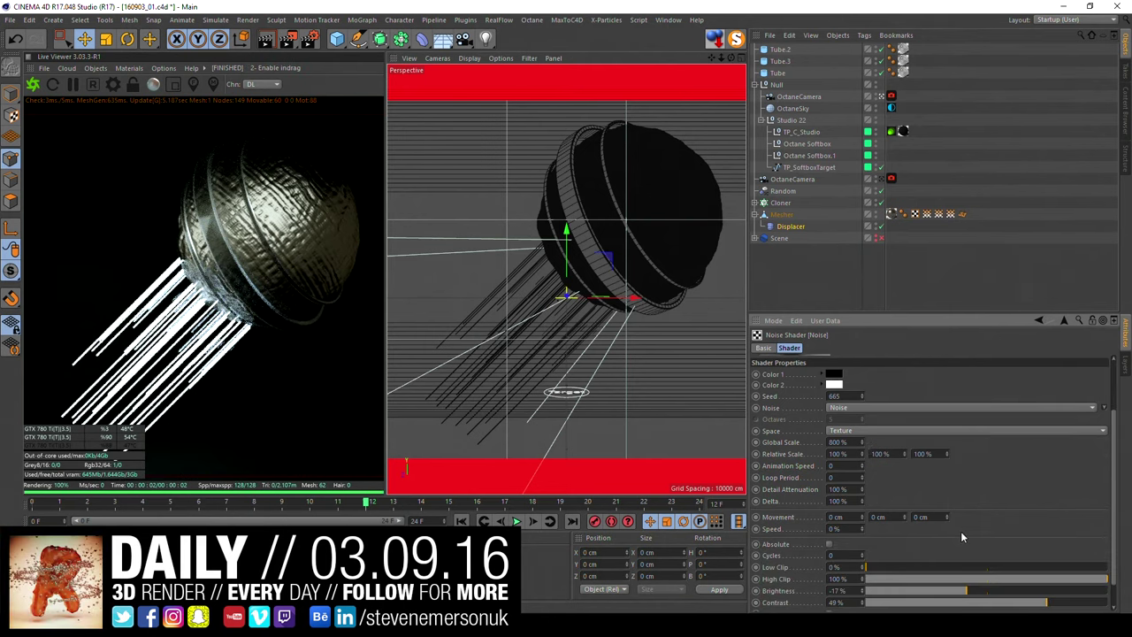
Step: Set the Displacer height to 40 cm and deselect Displacer and Mesher while the render finishes
{"action": "left_click", "coordinate": [790, 227]}
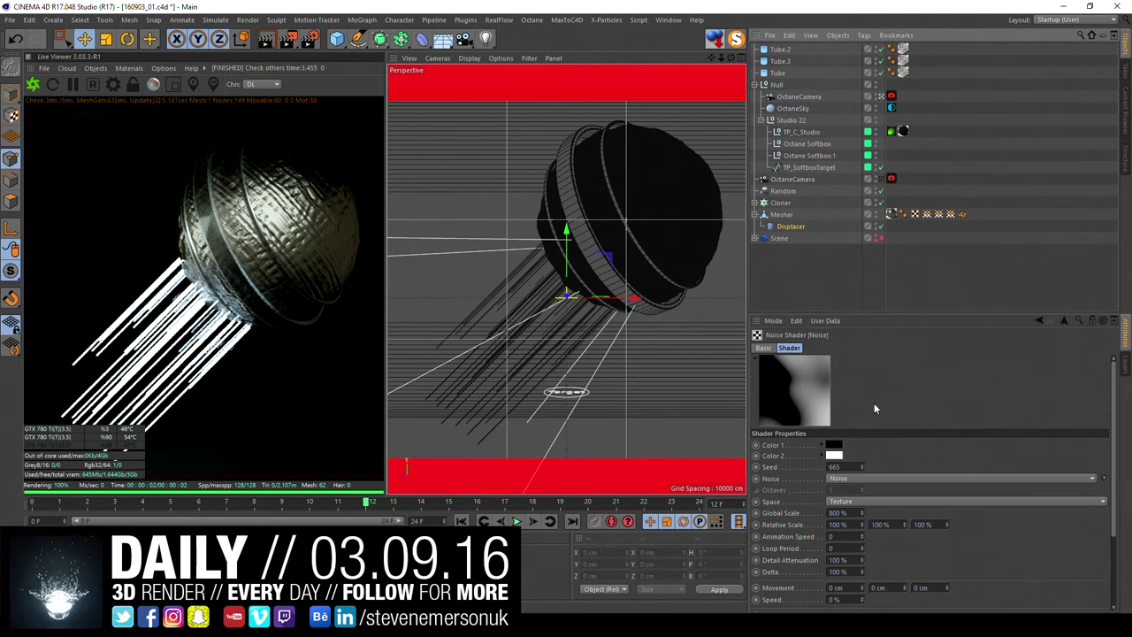
{"action": "left_click", "coordinate": [825, 348]}
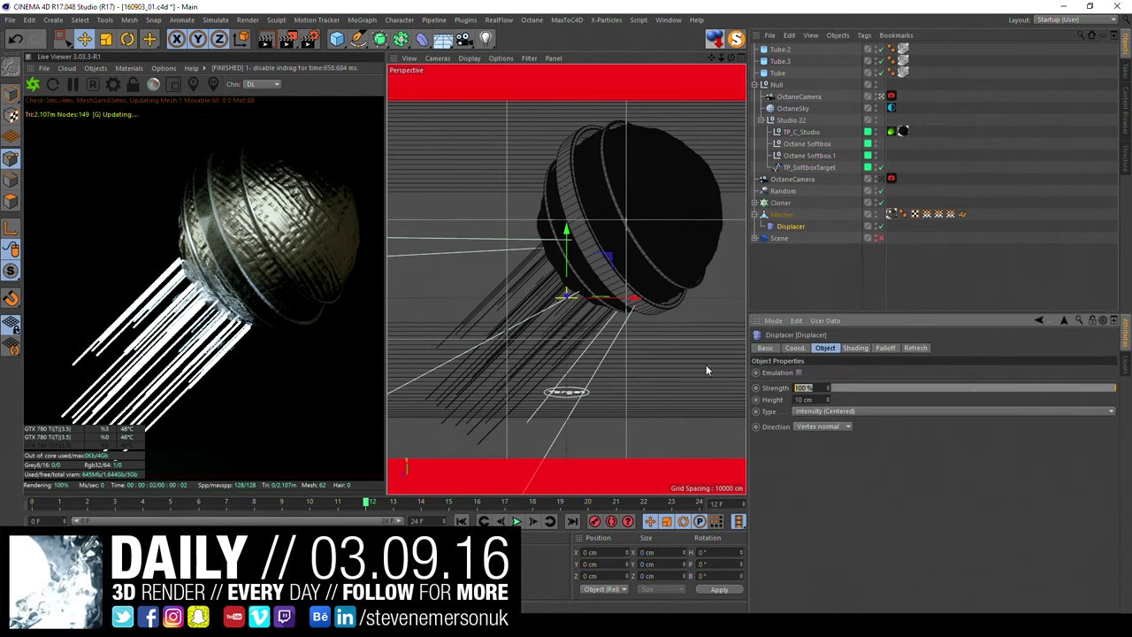
{"action": "left_click", "coordinate": [803, 387]}
{"action": "key", "text": "Tab"}
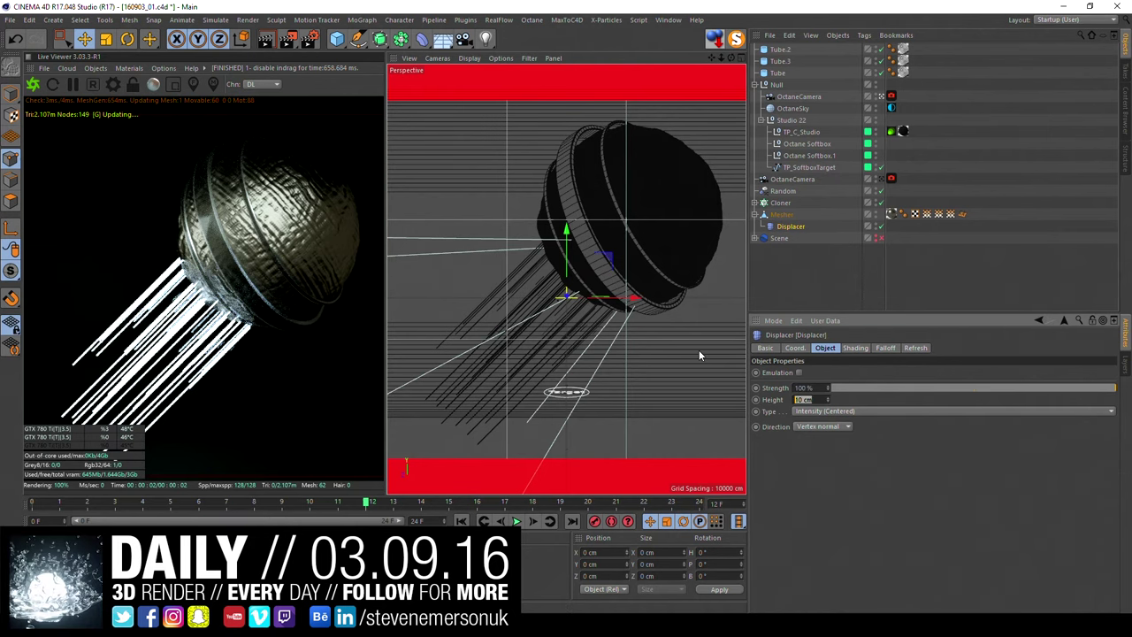
{"action": "type", "text": "40"}
{"action": "key", "text": "Return"}
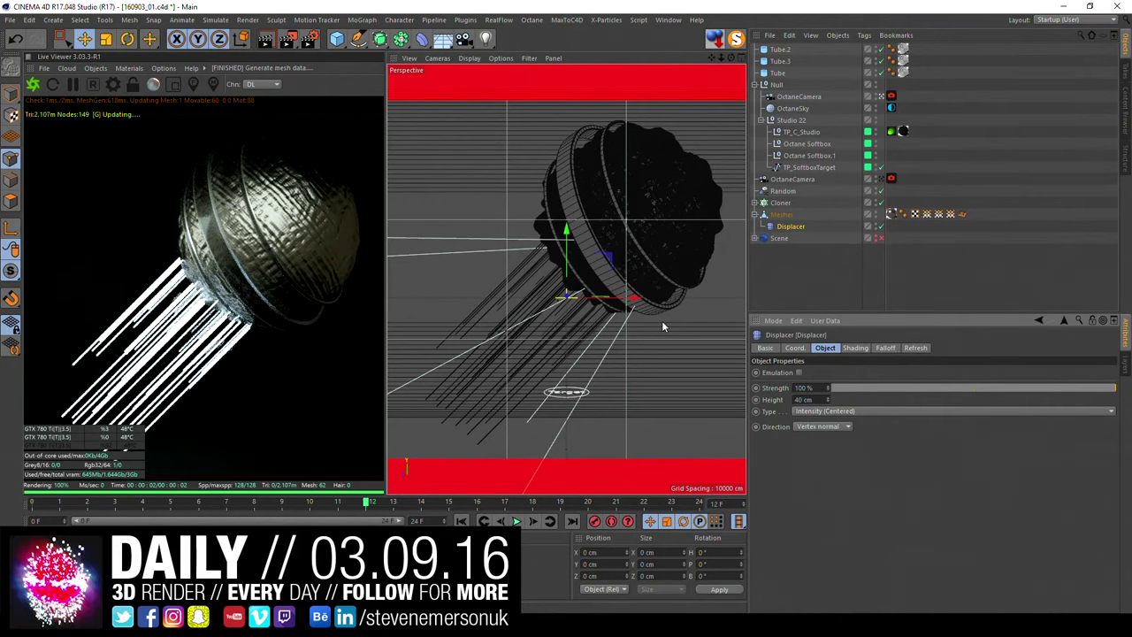
{"action": "left_click", "coordinate": [844, 283]}
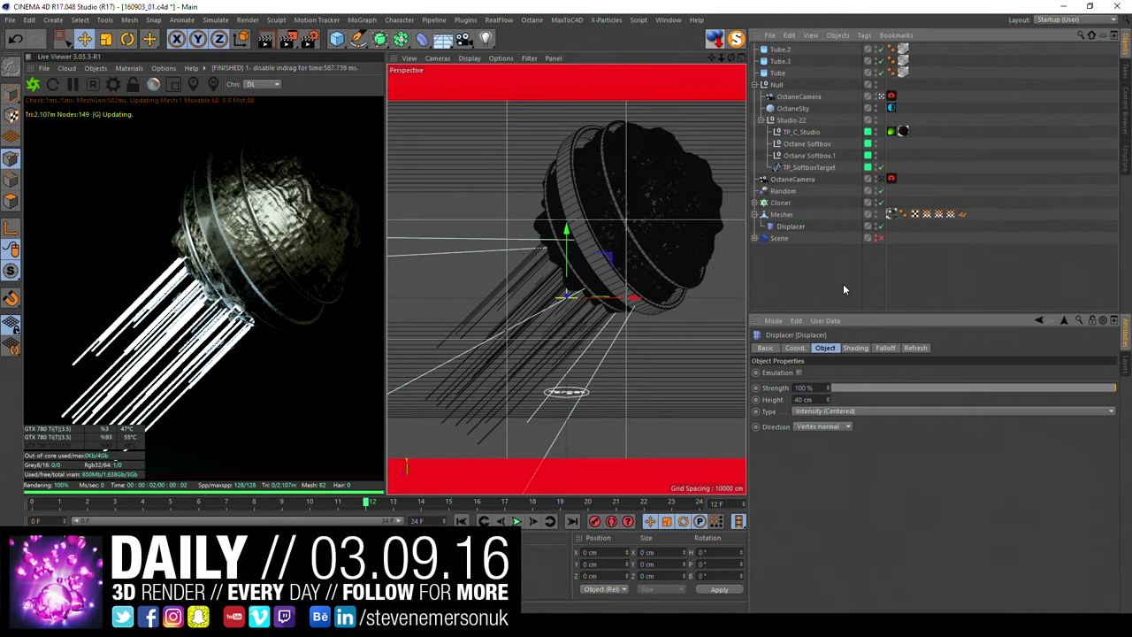
Step: Open Octane Settings on the Post tab, centred and enlarged for longer sliders
{"action": "left_click", "coordinate": [113, 84]}
{"action": "left_click_drag", "start_coordinate": [113, 15], "coordinate": [553, 96]}
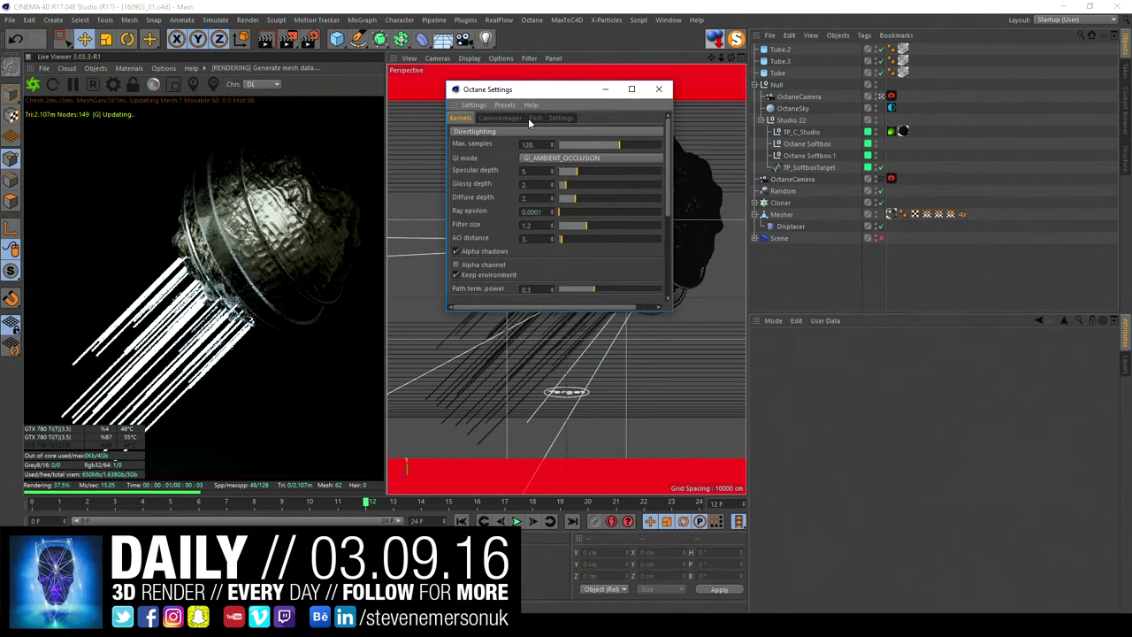
{"action": "left_click", "coordinate": [533, 118]}
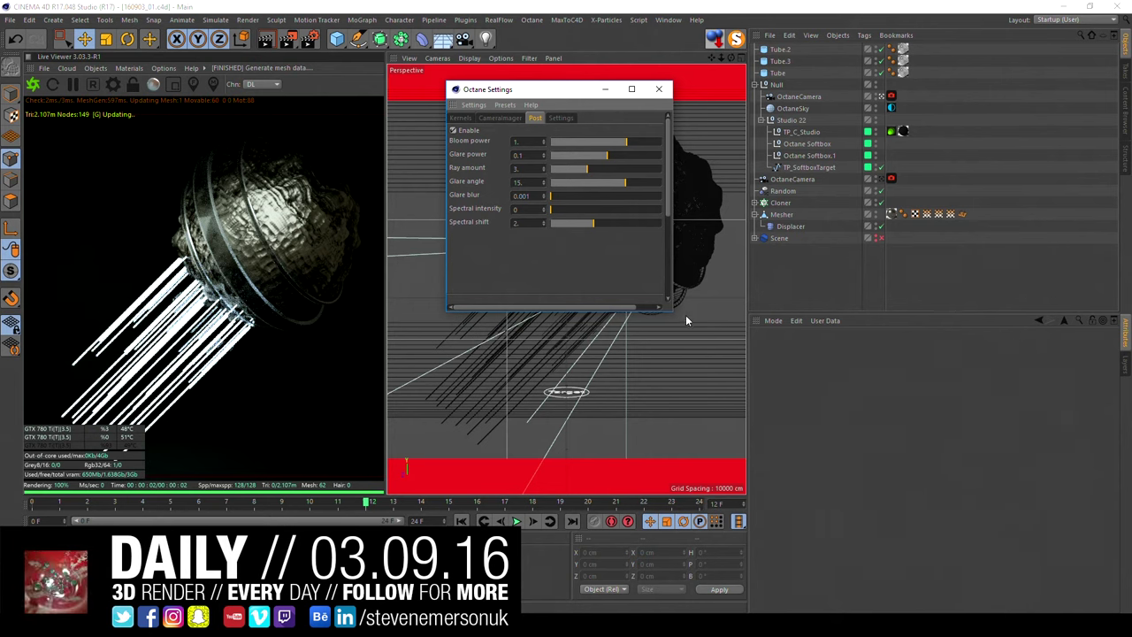
{"action": "left_click_drag", "start_coordinate": [670, 310], "coordinate": [844, 450]}
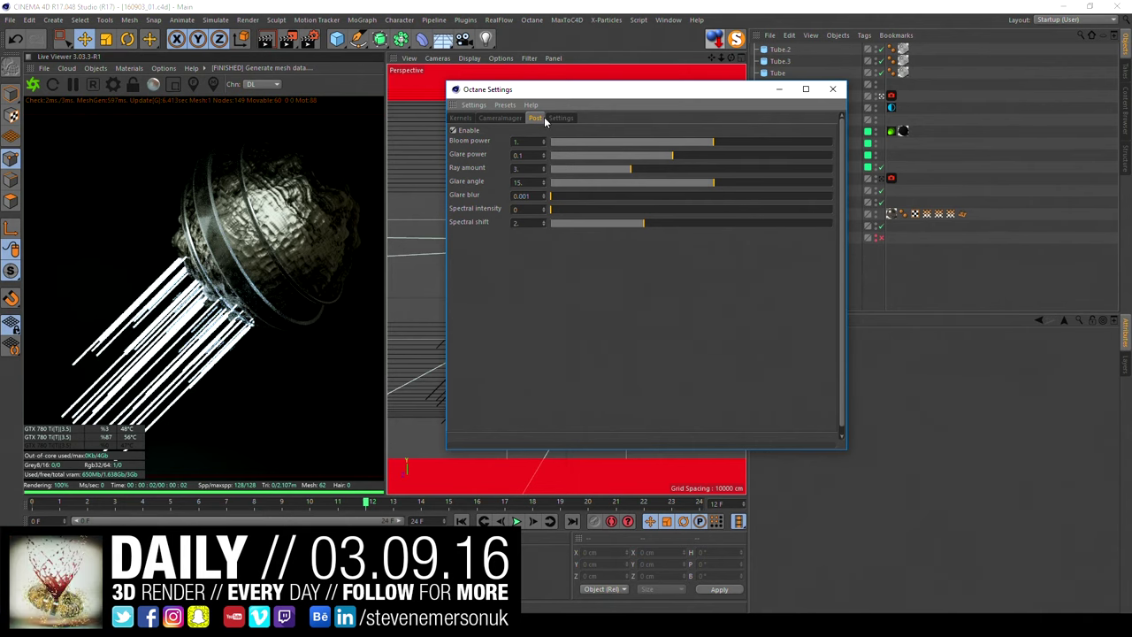
Step: Set bloom to about 15.4, glare to 2.3, slight glare blur, and spectral shift near 5.4
{"action": "mouse_move", "coordinate": [683, 160]}
{"action": "left_mouse_down"}
{"action": "mouse_move", "coordinate": [763, 157]}
{"action": "mouse_move", "coordinate": [669, 142]}
{"action": "mouse_move", "coordinate": [773, 144]}
{"action": "mouse_move", "coordinate": [705, 157]}
{"action": "mouse_move", "coordinate": [728, 158]}
{"action": "left_mouse_up"}
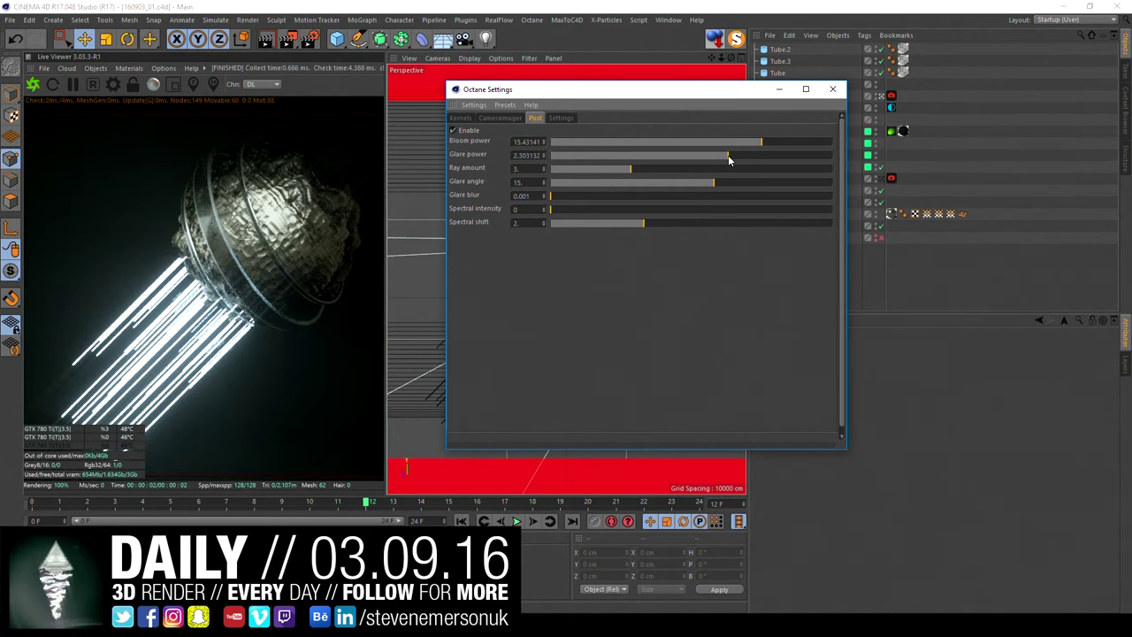
{"action": "mouse_move", "coordinate": [585, 195]}
{"action": "left_mouse_down"}
{"action": "mouse_move", "coordinate": [827, 202]}
{"action": "mouse_move", "coordinate": [682, 210]}
{"action": "left_mouse_up"}
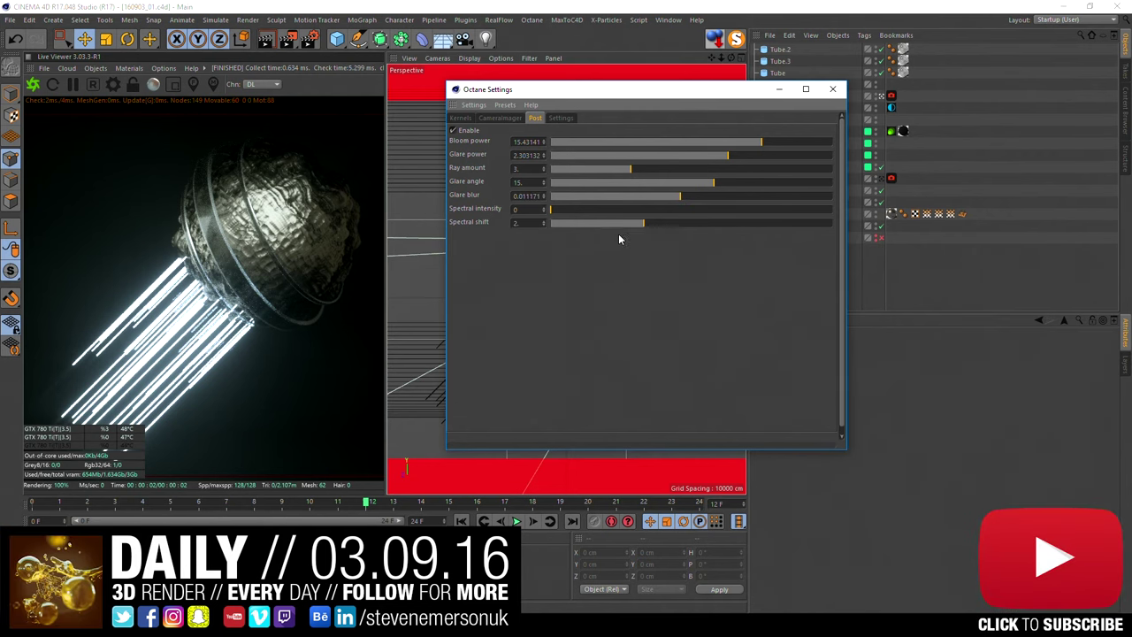
{"action": "left_click_drag", "start_coordinate": [543, 215], "coordinate": [873, 212]}
{"action": "left_click_drag", "start_coordinate": [642, 222], "coordinate": [709, 225]}
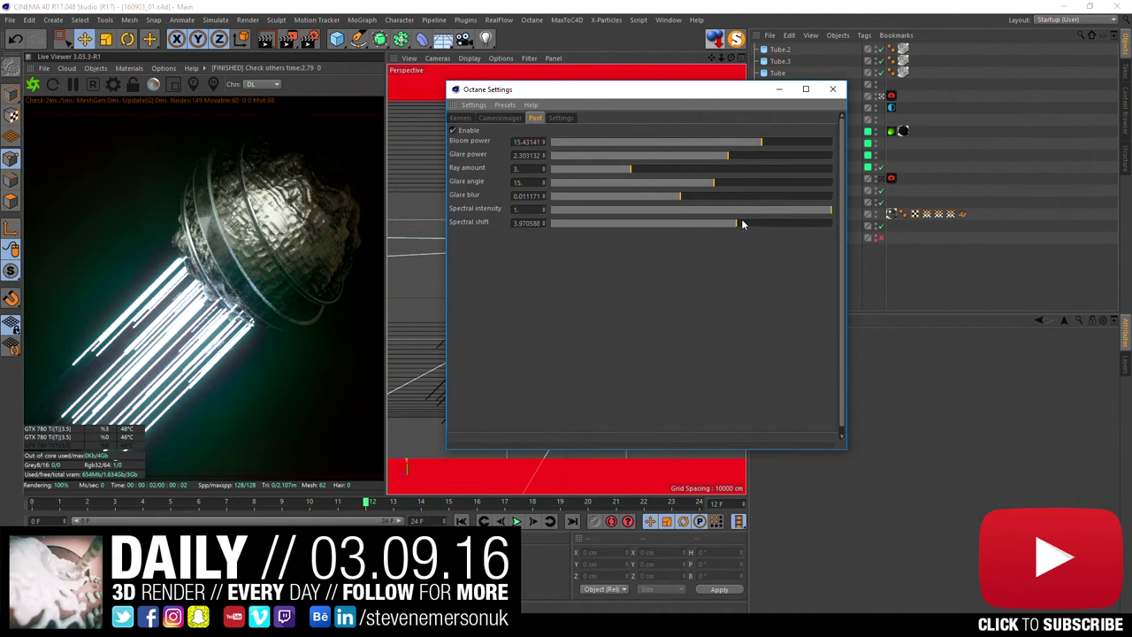
{"action": "mouse_move", "coordinate": [780, 226]}
{"action": "left_mouse_down"}
{"action": "mouse_move", "coordinate": [814, 224]}
{"action": "mouse_move", "coordinate": [673, 212]}
{"action": "left_mouse_up"}
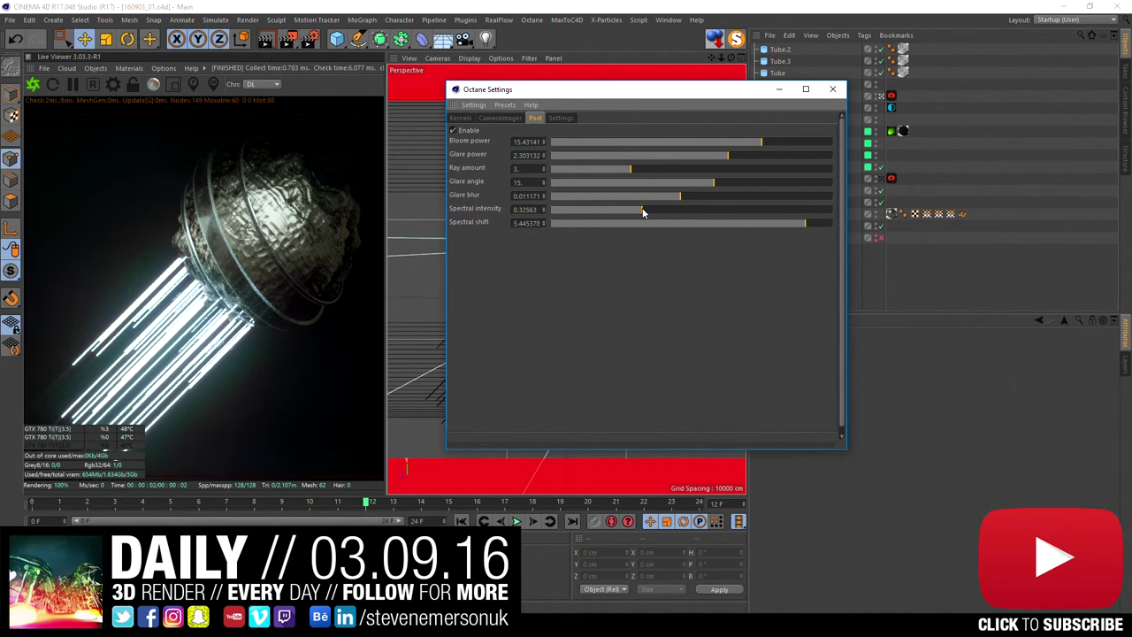
{"action": "left_click", "coordinate": [832, 88]}
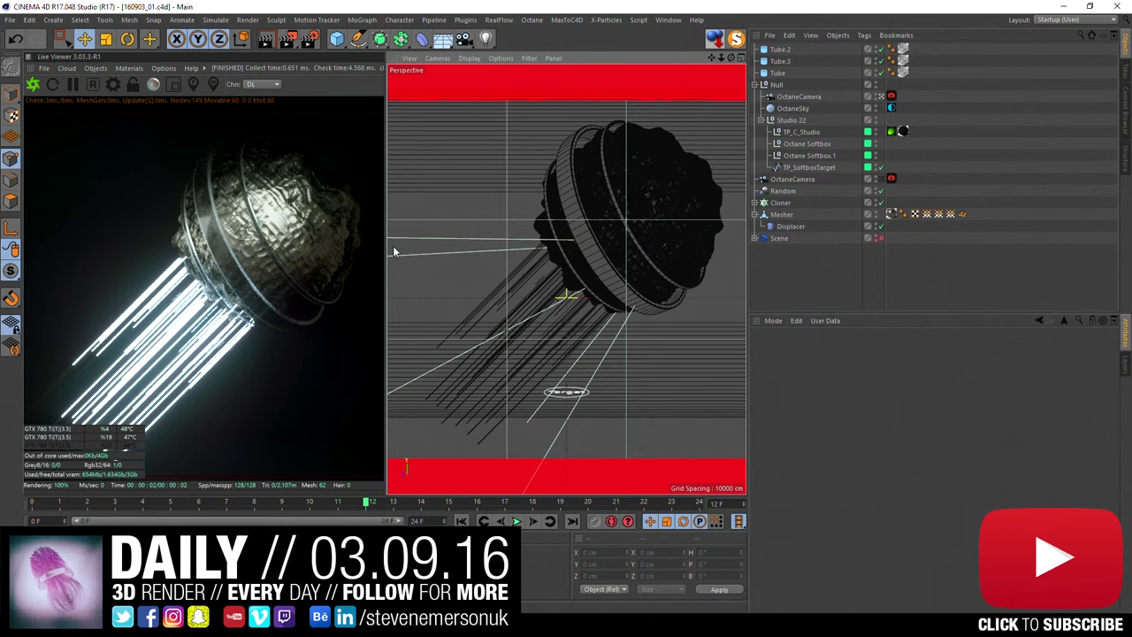
{"action": "left_click", "coordinate": [113, 84]}
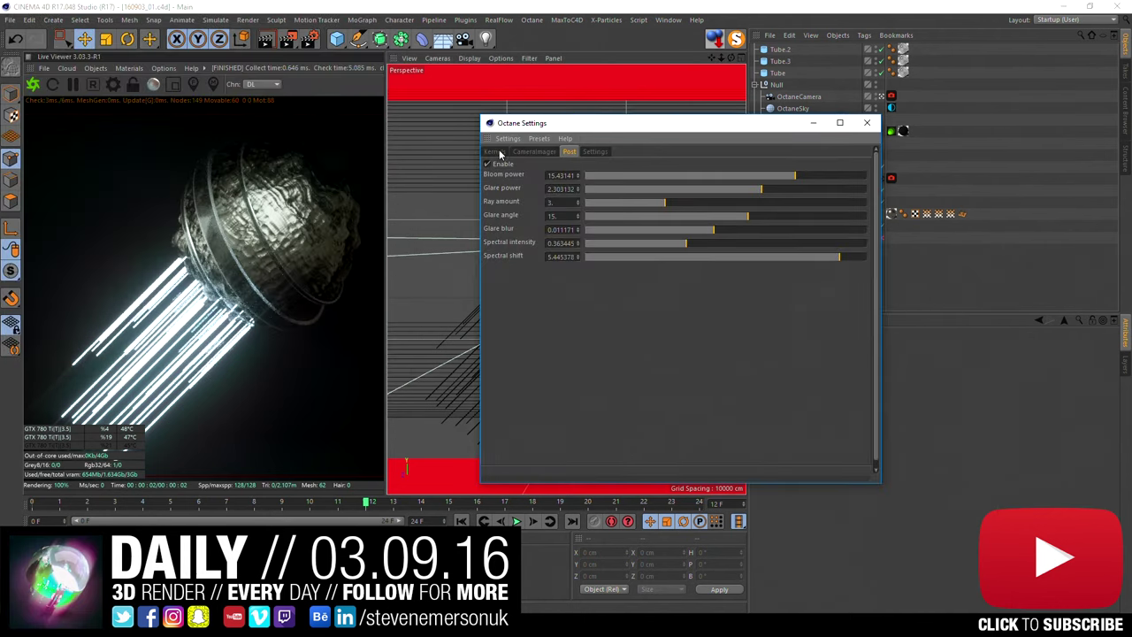
Step: Set Max. samples to 1024 in the Octane Kernels settings
{"action": "left_click", "coordinate": [495, 151]}
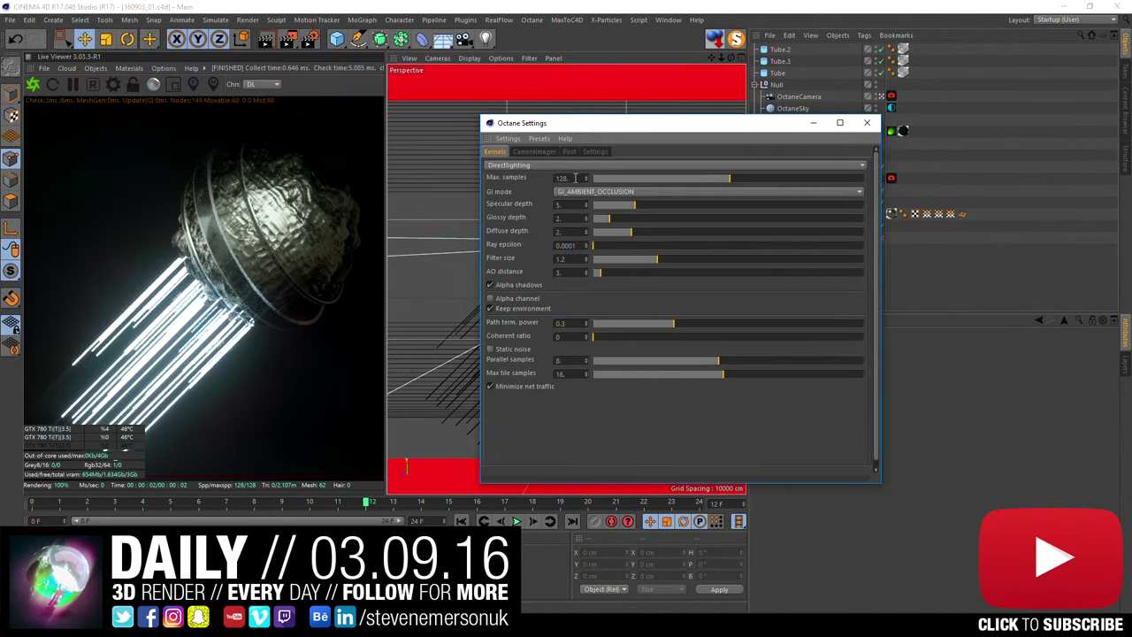
{"action": "type", "text": "1"}
{"action": "left_click", "coordinate": [428, 153]}
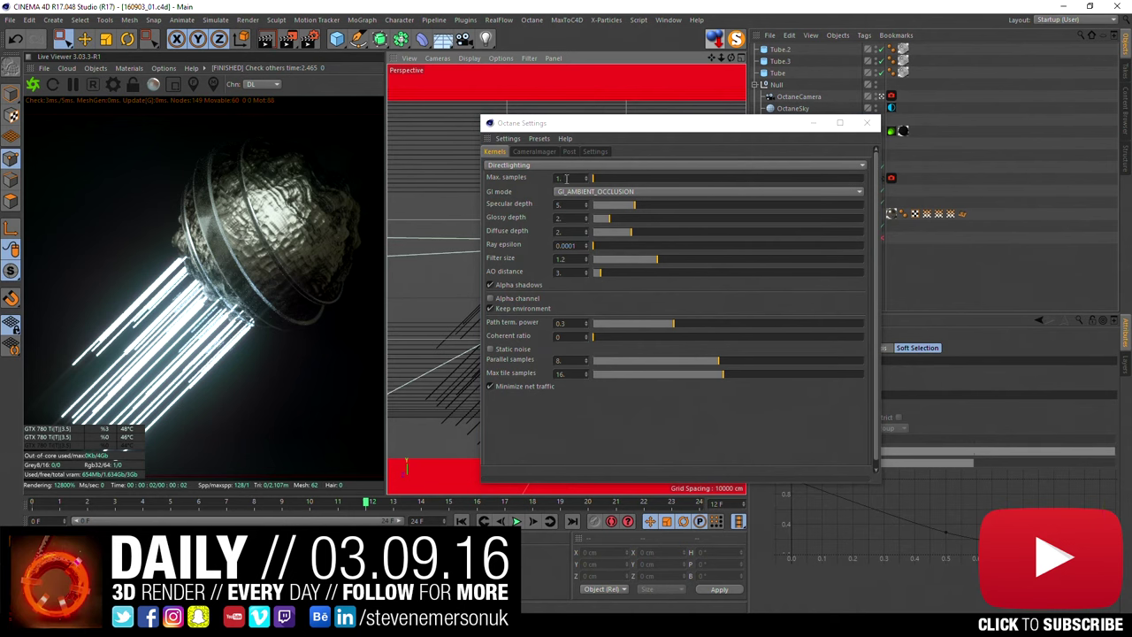
{"action": "left_click", "coordinate": [567, 177]}
{"action": "type", "text": "024"}
{"action": "key", "text": "Return"}
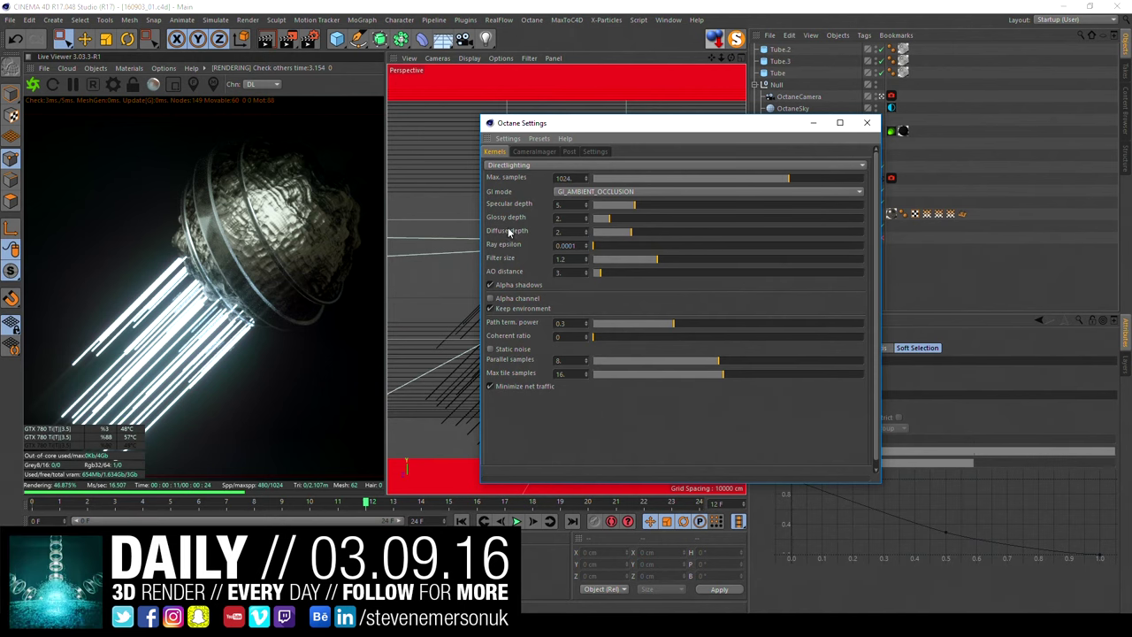
Step: Raise specular and glossy depth to 8 and diffuse depth to 3, then close the settings
{"action": "left_click", "coordinate": [585, 203]}
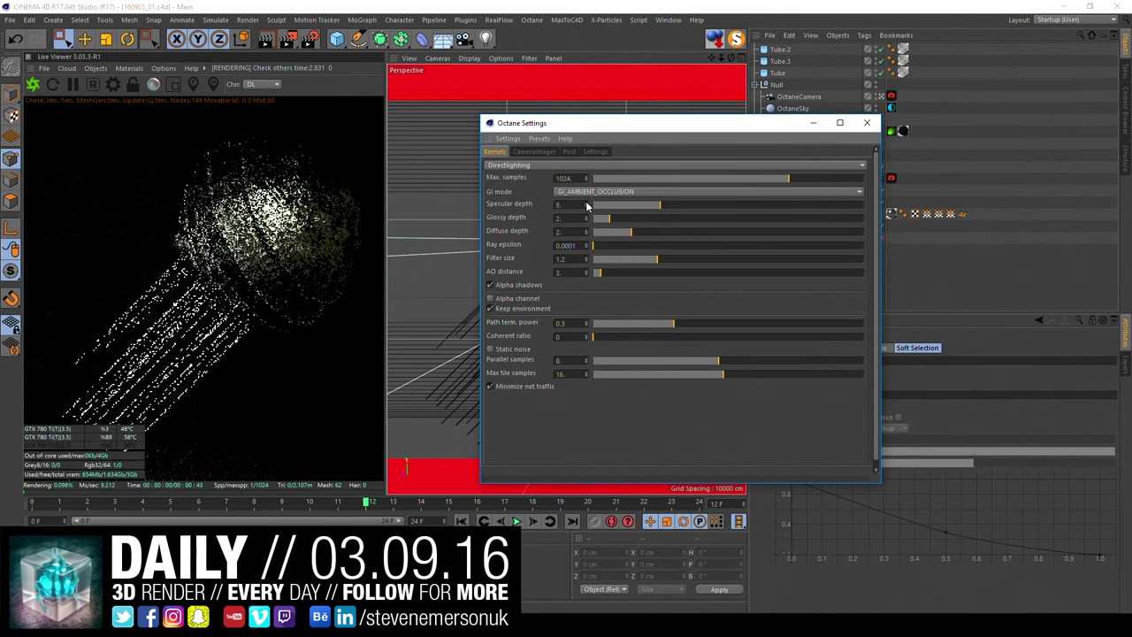
{"action": "left_click", "coordinate": [585, 204]}
{"action": "left_click", "coordinate": [585, 203]}
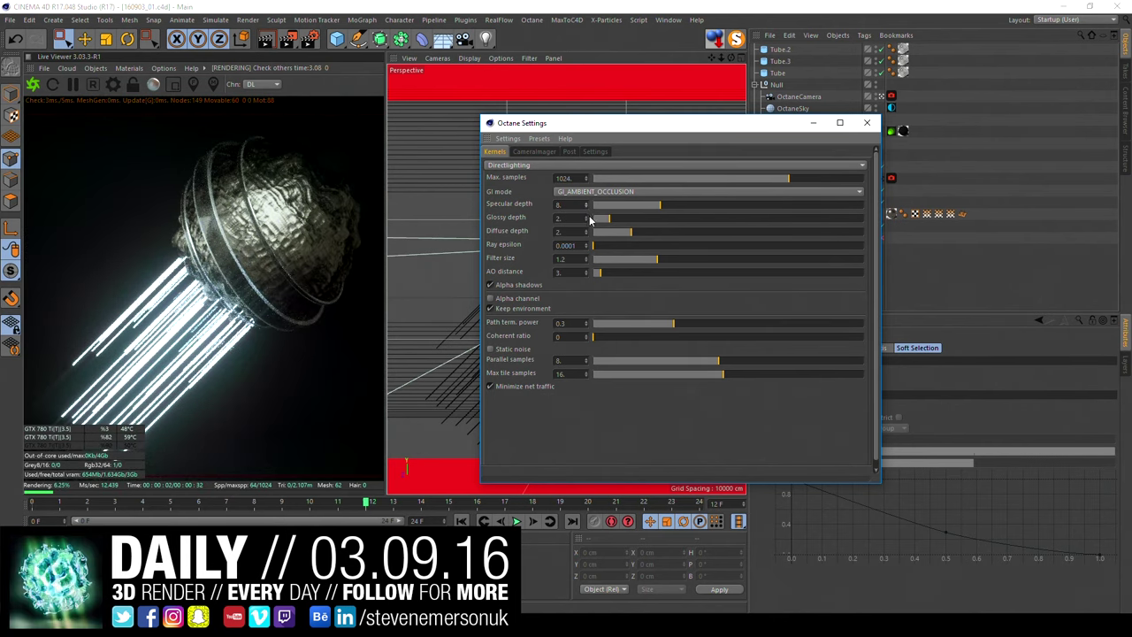
{"action": "left_click", "coordinate": [585, 215]}
{"action": "left_click", "coordinate": [585, 216]}
{"action": "left_click", "coordinate": [586, 216]}
{"action": "left_click", "coordinate": [586, 216]}
{"action": "left_click", "coordinate": [585, 216]}
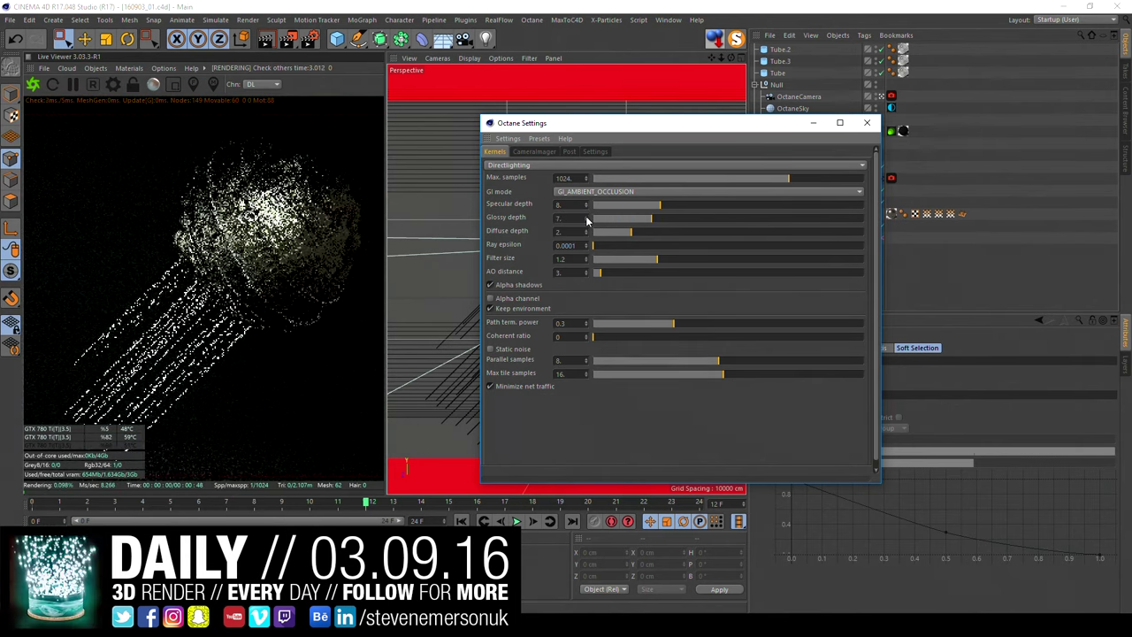
{"action": "left_click", "coordinate": [585, 216]}
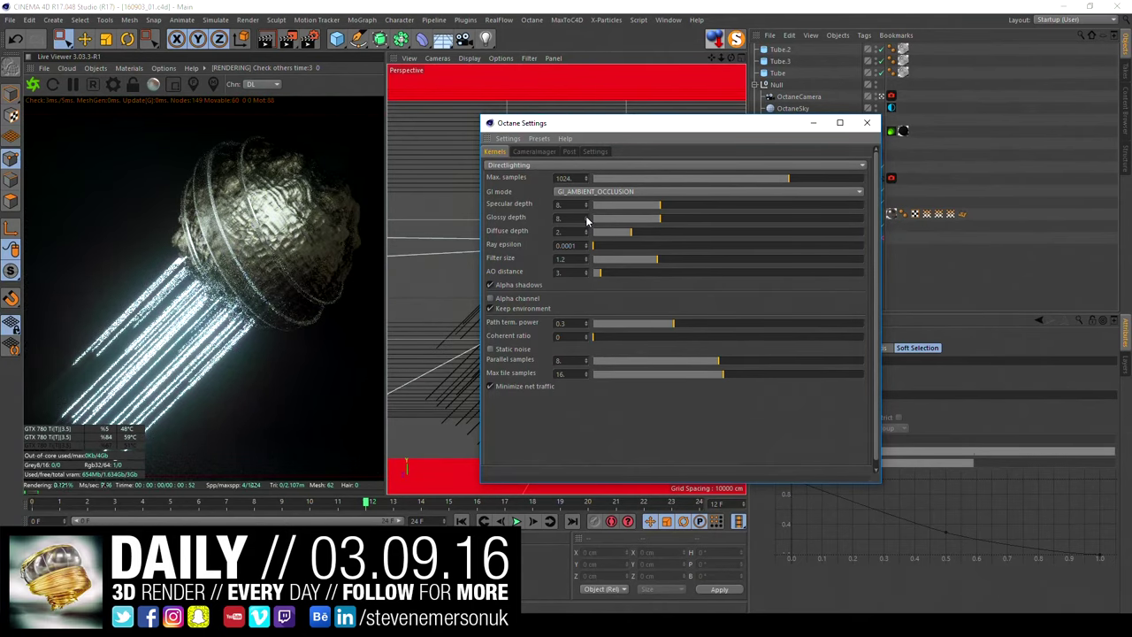
{"action": "left_click", "coordinate": [585, 229]}
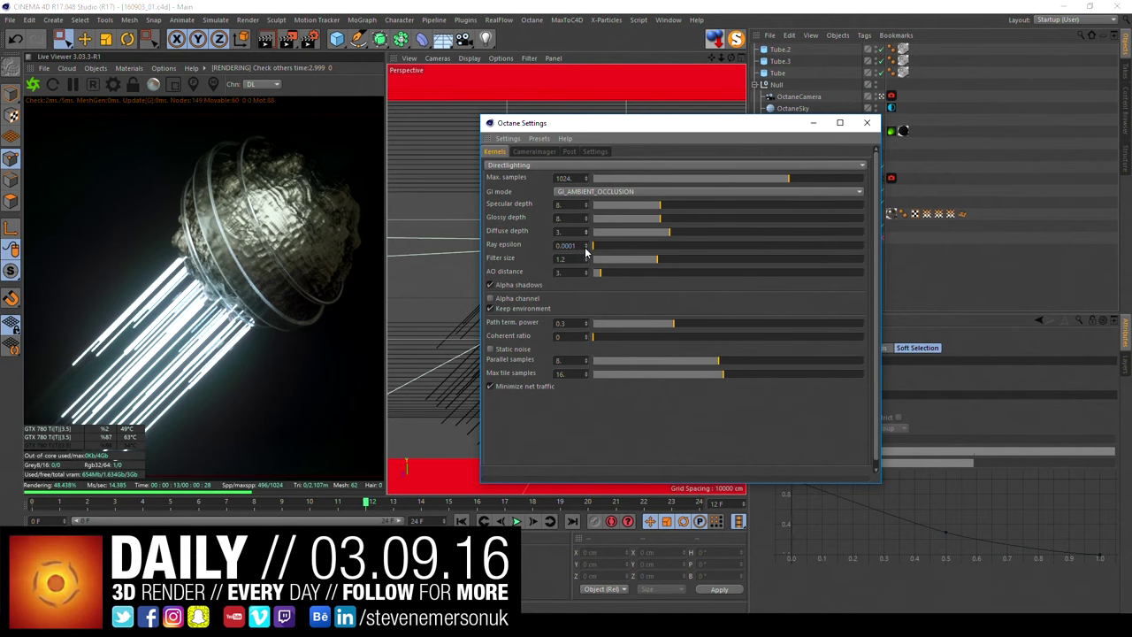
{"action": "left_click", "coordinate": [568, 152]}
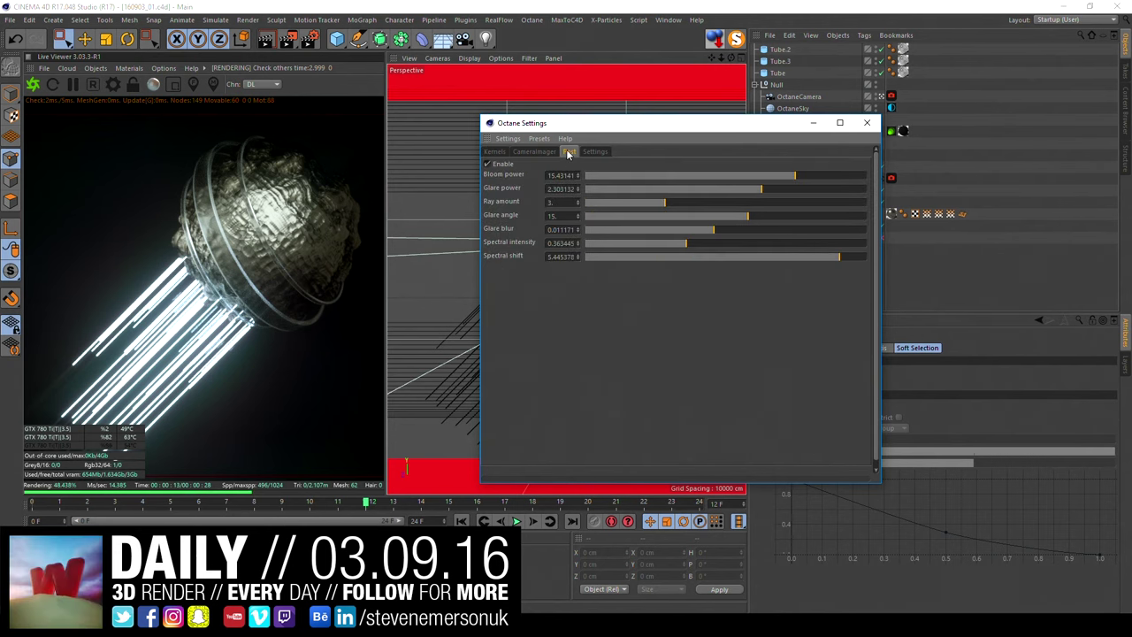
{"action": "left_click", "coordinate": [866, 123]}
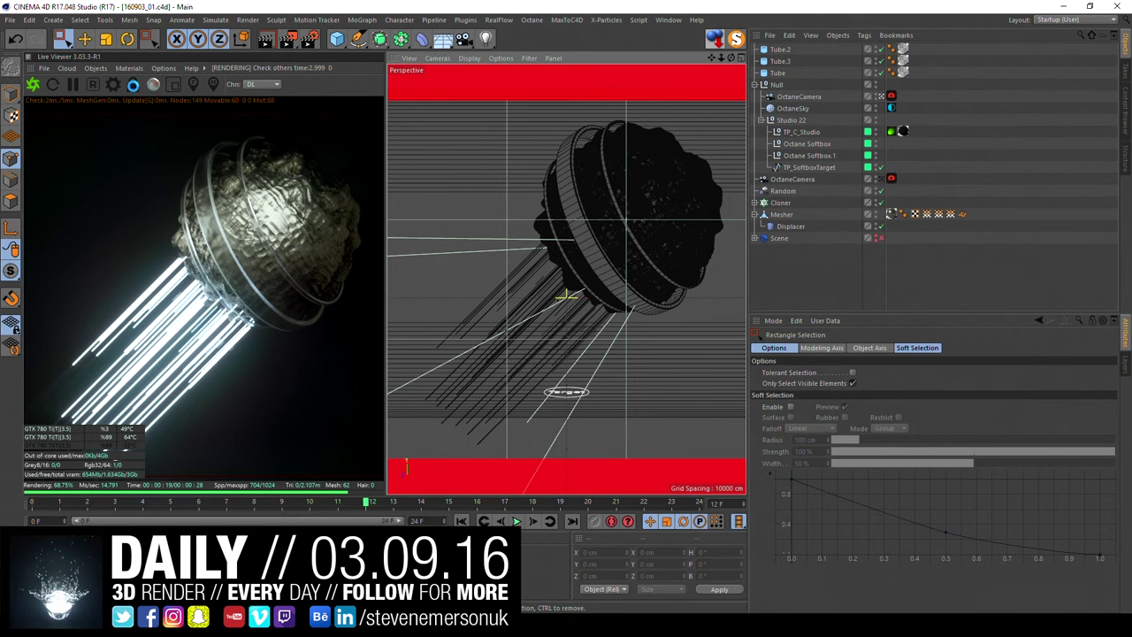
Step: Lock the live render resolution and create an export folder inside 0903
{"action": "left_click", "coordinate": [134, 83]}
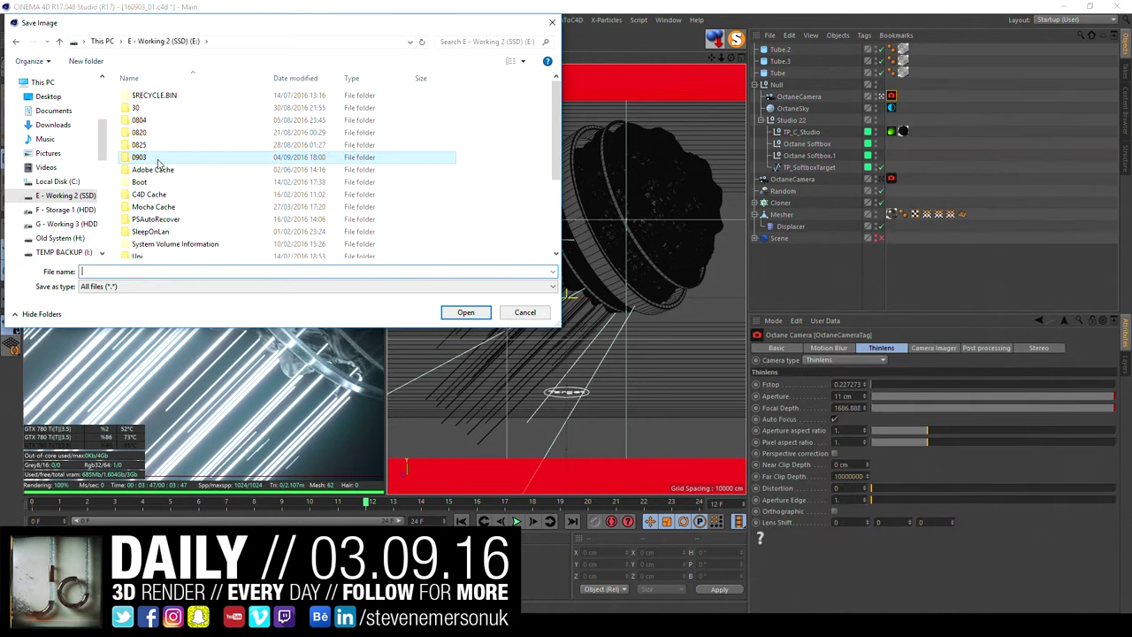
{"action": "double_click", "coordinate": [232, 158]}
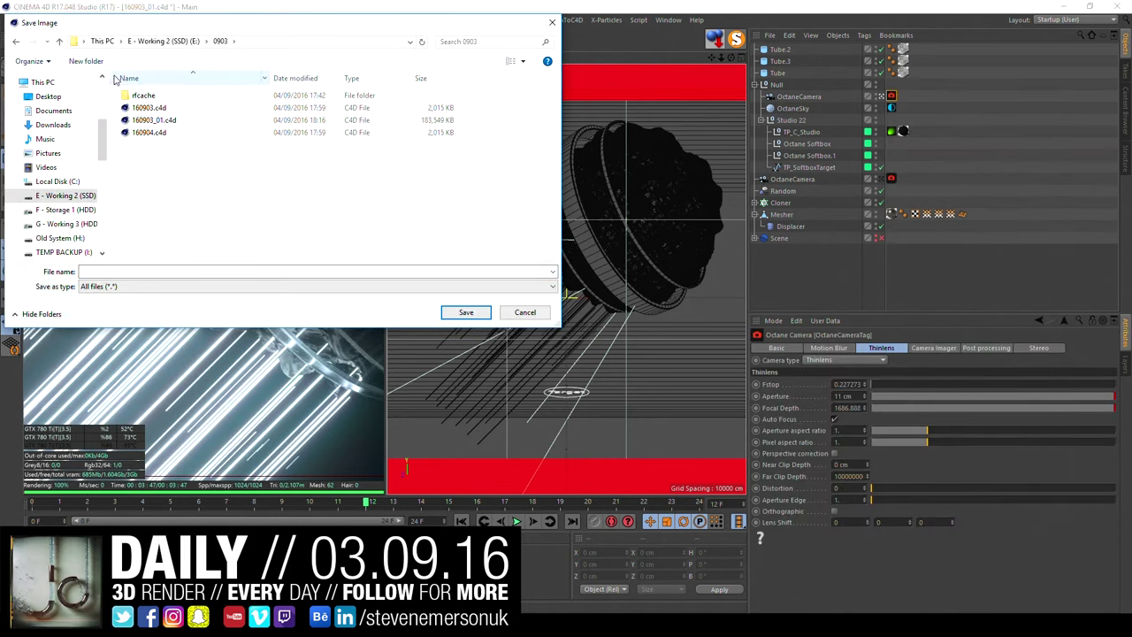
{"action": "left_click", "coordinate": [100, 64]}
{"action": "type", "text": "export"}
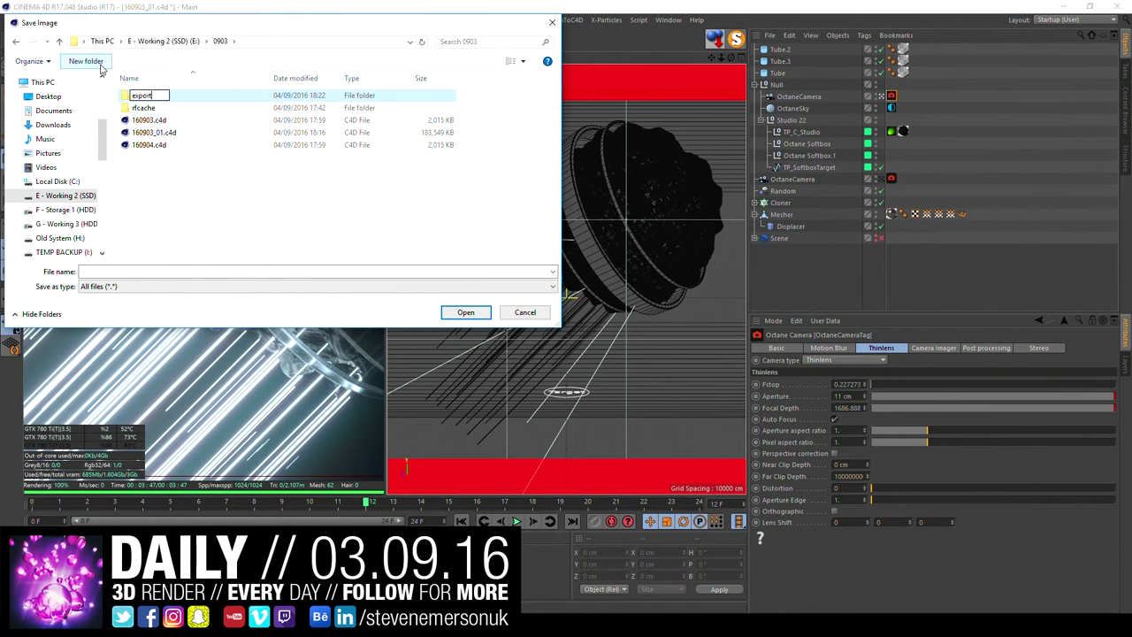
{"action": "key", "text": "Return"}
{"action": "key", "text": "Return"}
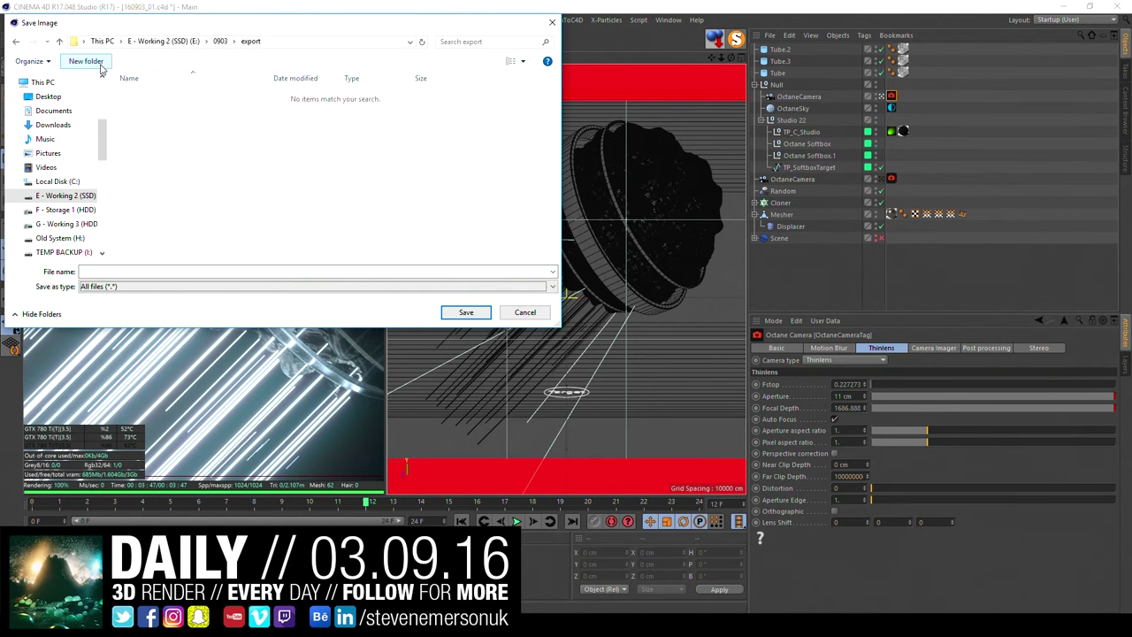
Step: Save the render as 160903 and launch Photoshop from the Start menu
{"action": "left_click", "coordinate": [162, 269]}
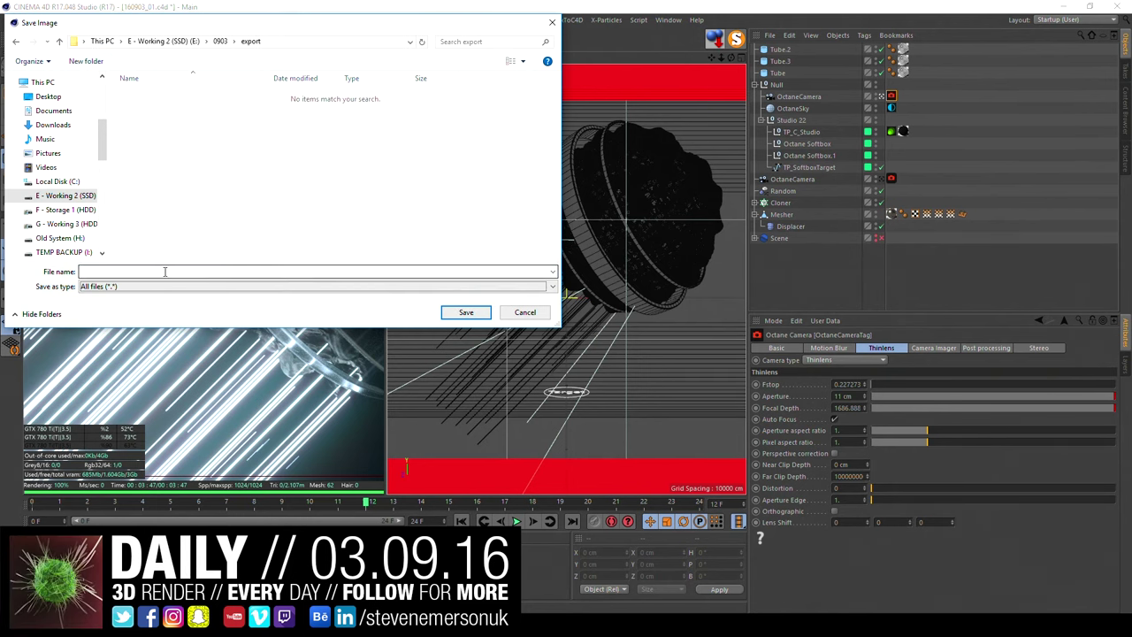
{"action": "type", "text": "160903"}
{"action": "key", "text": "Return"}
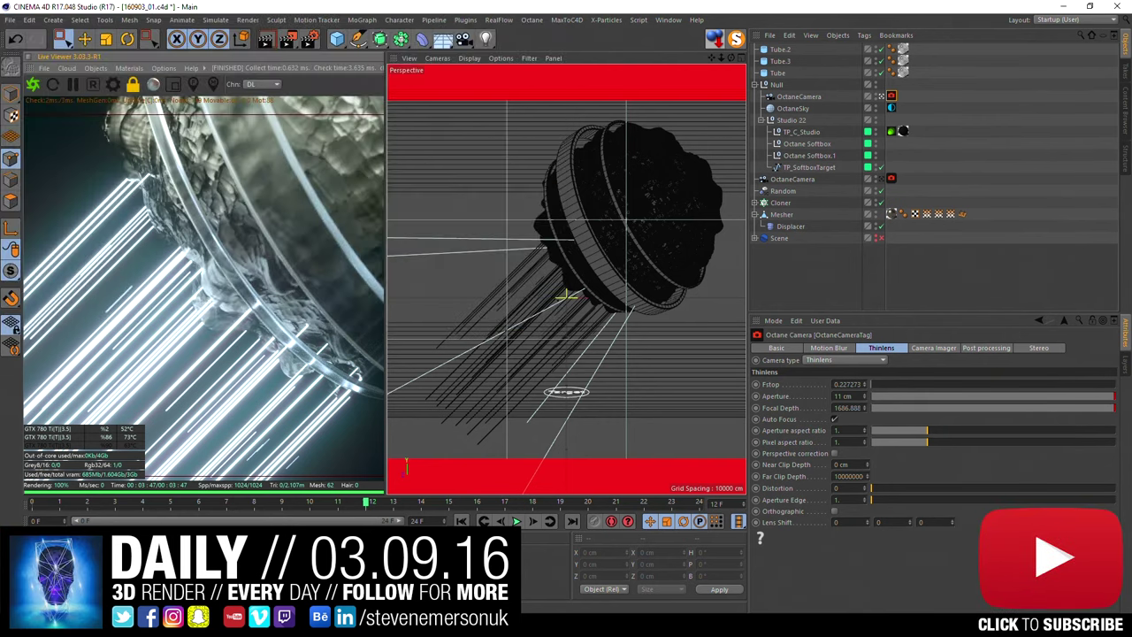
{"action": "key", "text": "super"}
{"action": "left_click", "coordinate": [376, 416]}
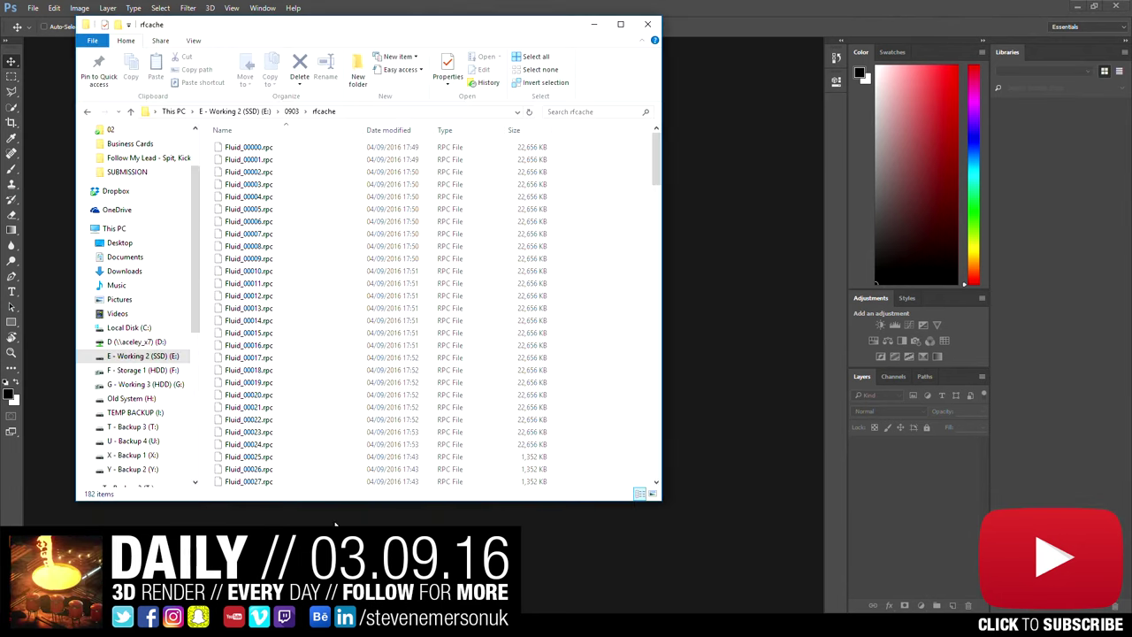
Step: Go up to the 0903 folder, open export, and bring 160903.png into Photoshop
{"action": "left_click", "coordinate": [241, 148]}
{"action": "double_click", "coordinate": [240, 147]}
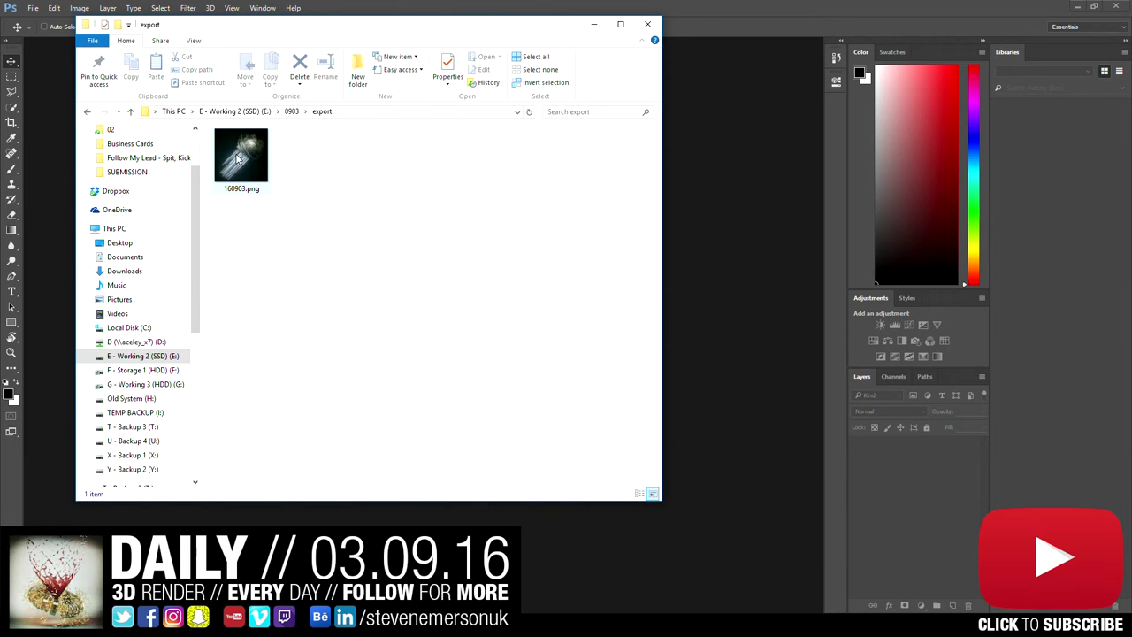
{"action": "left_click_drag", "start_coordinate": [241, 154], "coordinate": [770, 265]}
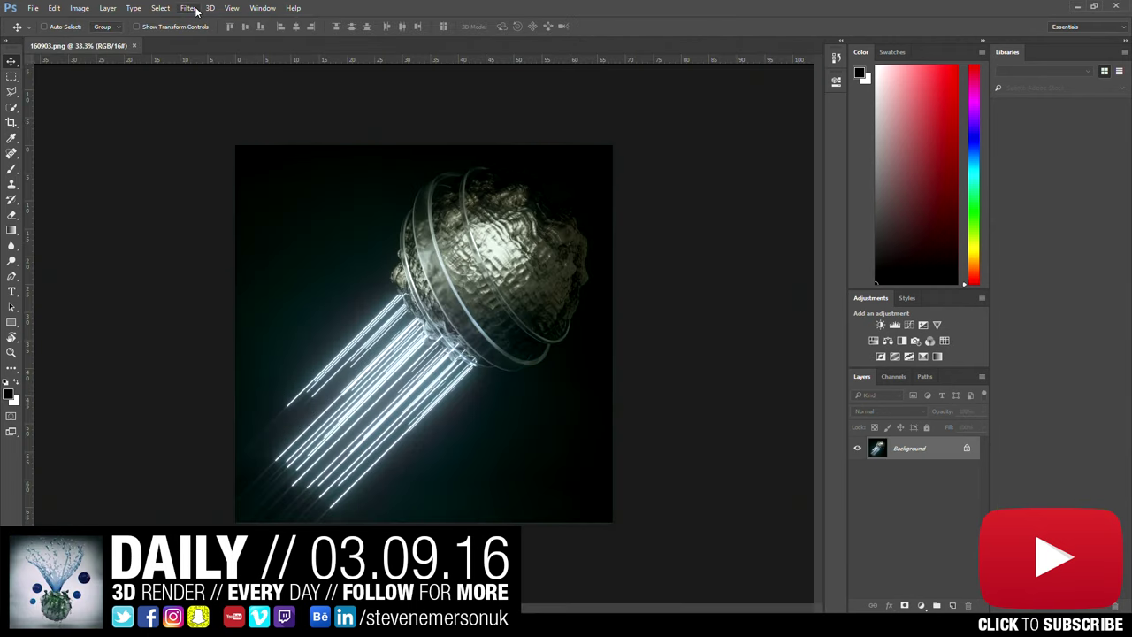
Step: Launch Nik Collection's HDR Efex Pro 2 filter on the 160903 render from the Filter menu
{"action": "left_click", "coordinate": [196, 10]}
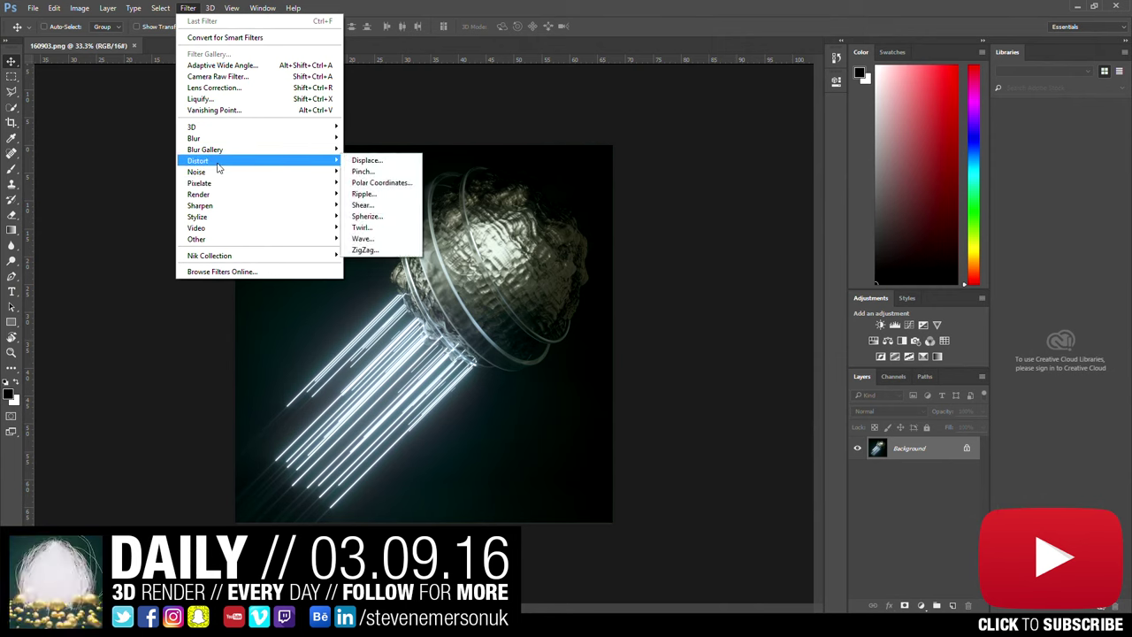
{"action": "mouse_move", "coordinate": [209, 255]}
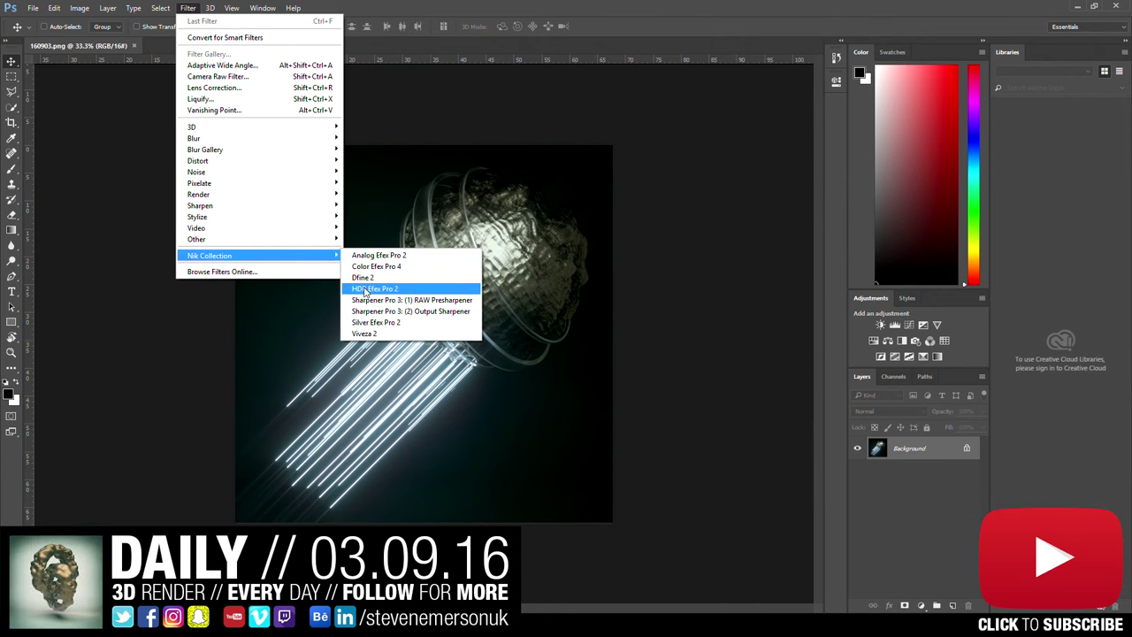
{"action": "left_click", "coordinate": [363, 290]}
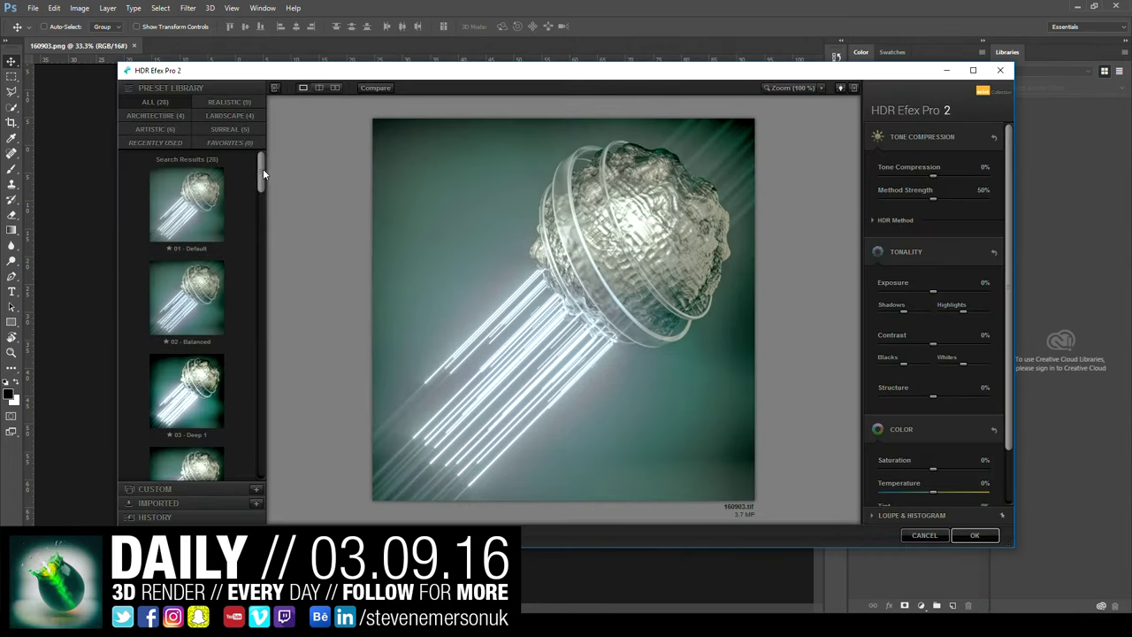
Step: Preview the Deep 2, Deep 1, Bright, Dark and Sinister HDR presets on the render
{"action": "left_click_drag", "start_coordinate": [262, 168], "coordinate": [263, 189]}
{"action": "left_click", "coordinate": [215, 278]}
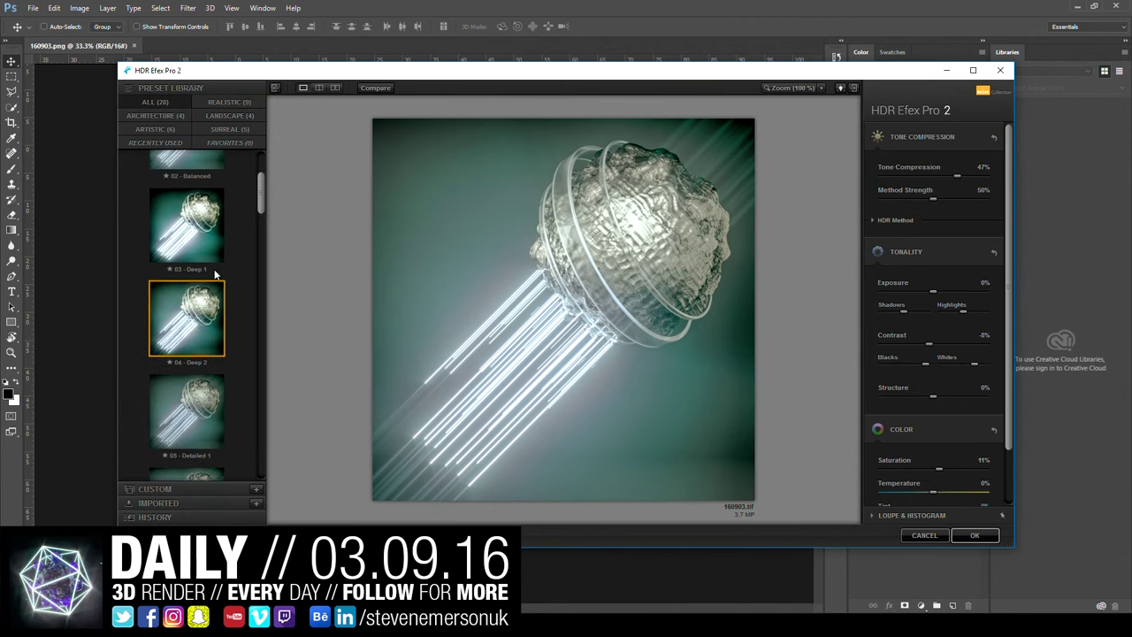
{"action": "left_click", "coordinate": [211, 264]}
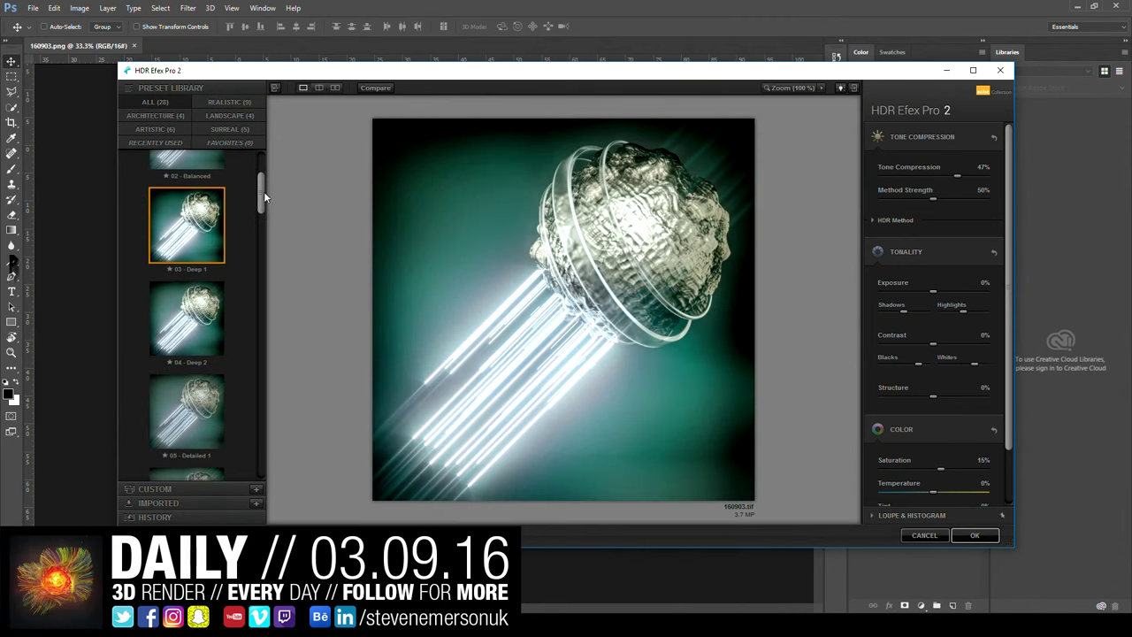
{"action": "left_click_drag", "start_coordinate": [264, 194], "coordinate": [265, 234]}
{"action": "left_click", "coordinate": [216, 264]}
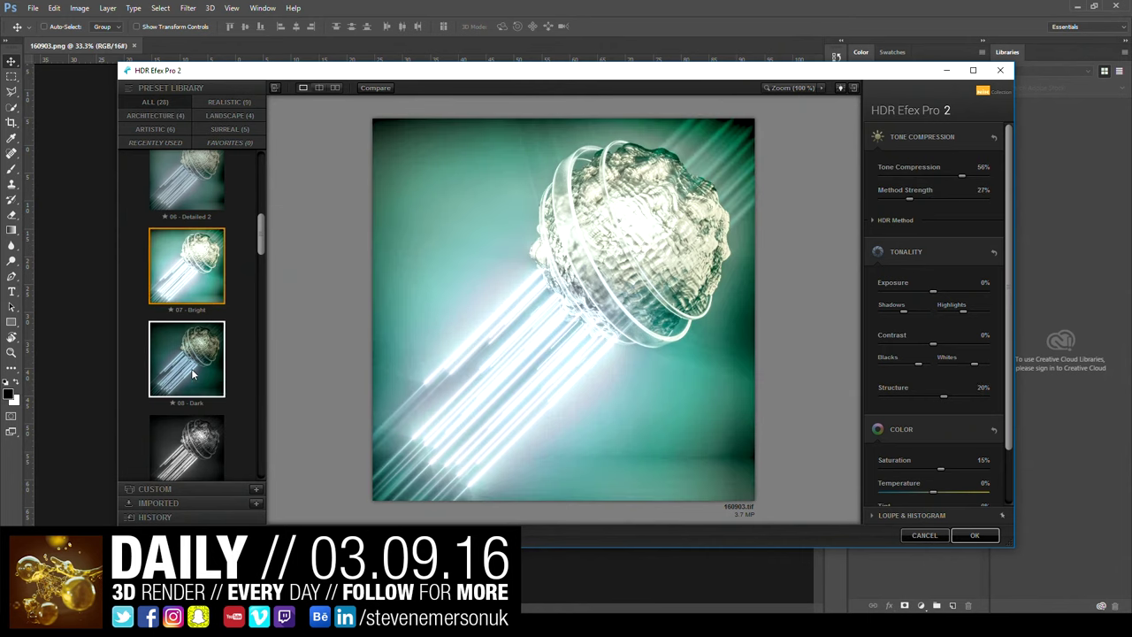
{"action": "left_click", "coordinate": [192, 370]}
{"action": "left_click_drag", "start_coordinate": [260, 255], "coordinate": [260, 354]}
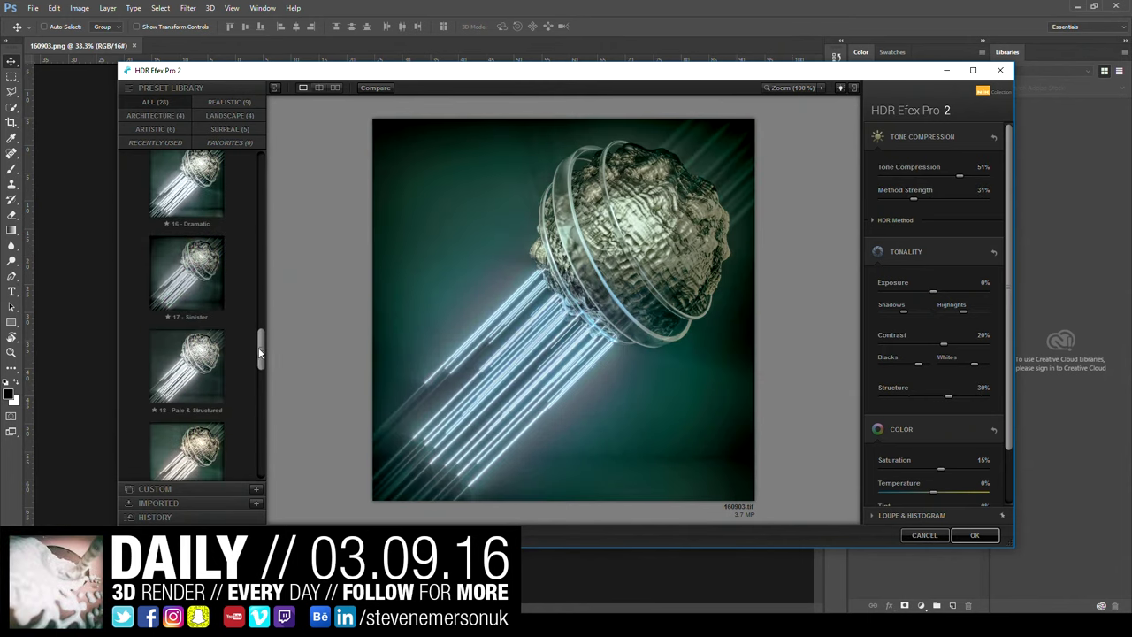
{"action": "left_click", "coordinate": [231, 320]}
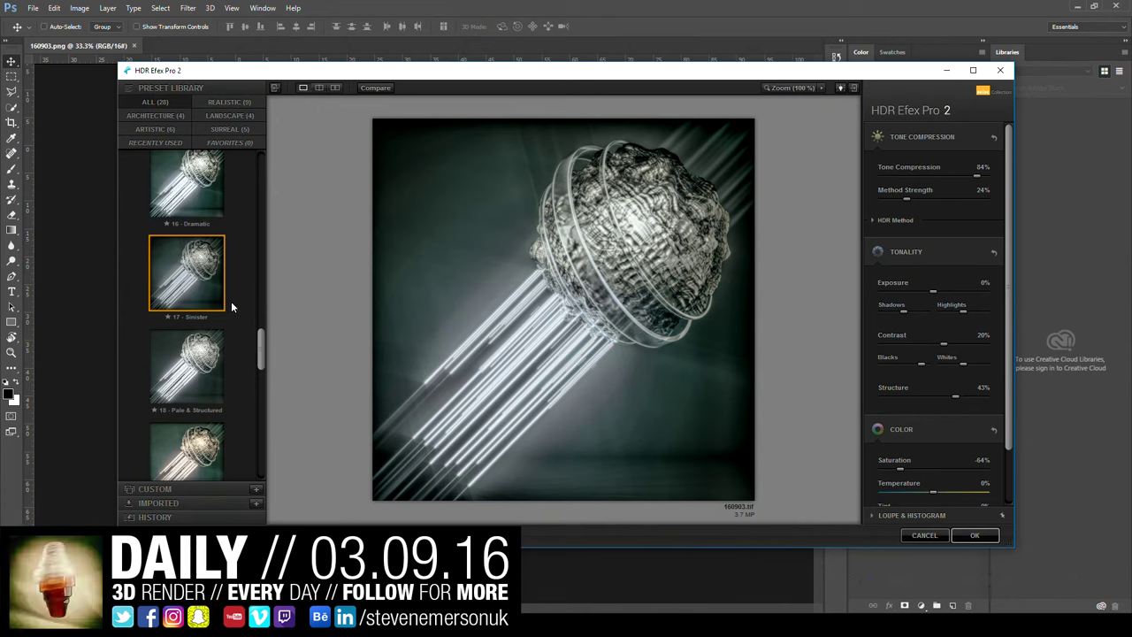
Step: Preview presets 22 Indoor 2 through 28 Graduated 2, then cancel and discard all HDR changes
{"action": "scroll", "coordinate": [238, 354], "scroll_direction": "down", "scroll_amount": 1}
{"action": "scroll", "coordinate": [238, 354], "scroll_direction": "down", "scroll_amount": 1}
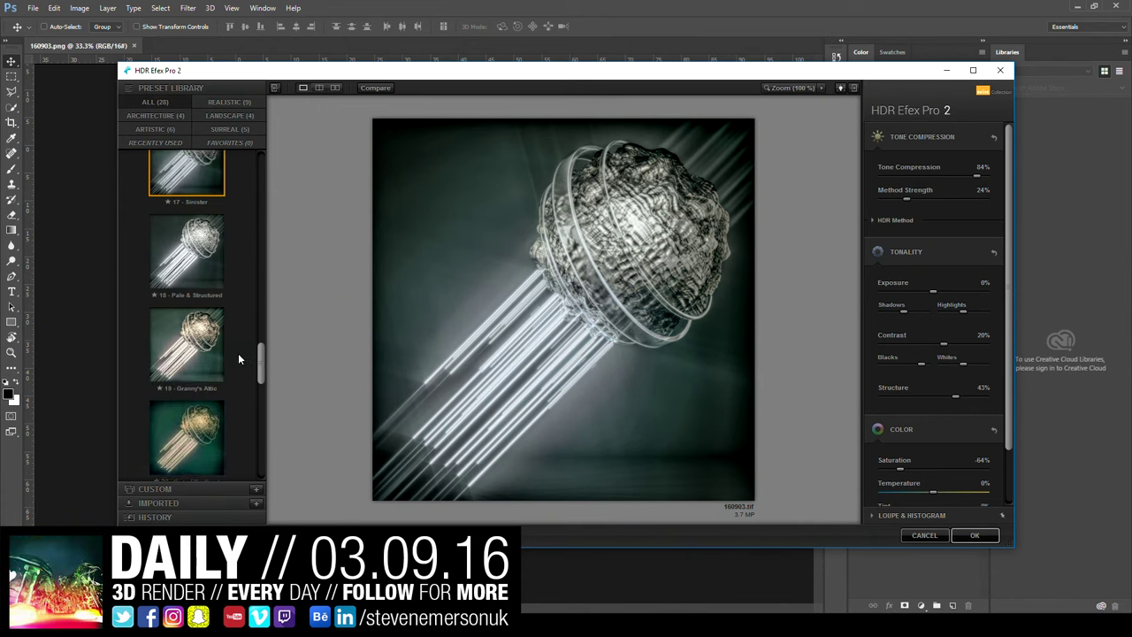
{"action": "scroll", "coordinate": [239, 352], "scroll_direction": "down", "scroll_amount": 1}
{"action": "scroll", "coordinate": [239, 353], "scroll_direction": "down", "scroll_amount": 1}
{"action": "scroll", "coordinate": [239, 358], "scroll_direction": "down", "scroll_amount": 1}
{"action": "left_click", "coordinate": [199, 321]}
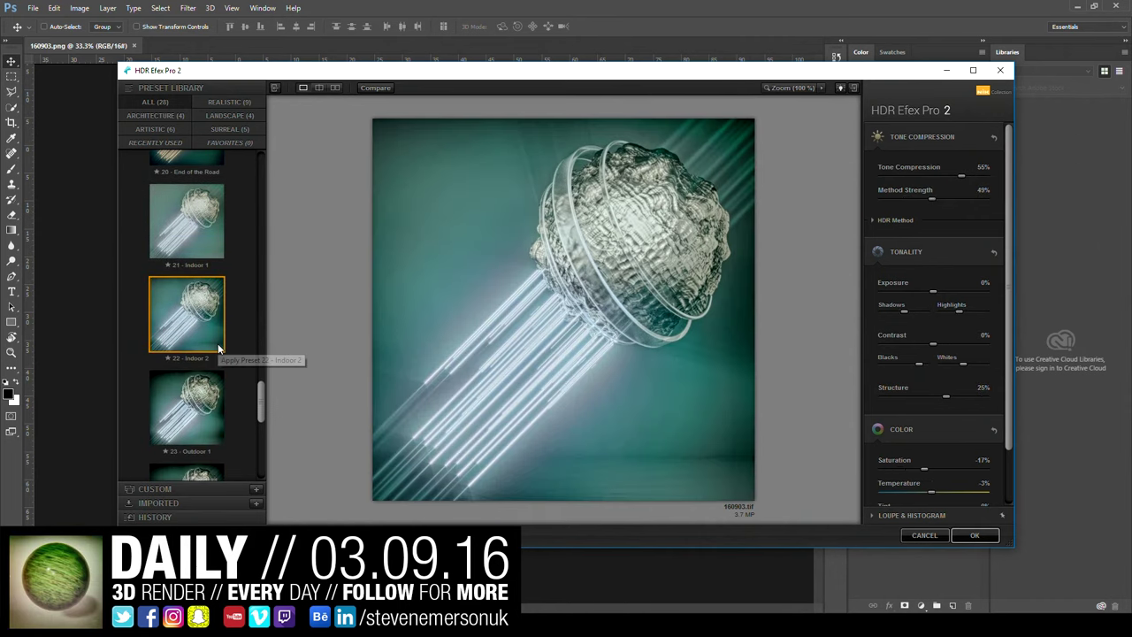
{"action": "left_click", "coordinate": [219, 408]}
{"action": "scroll", "coordinate": [231, 411], "scroll_direction": "down", "scroll_amount": 1}
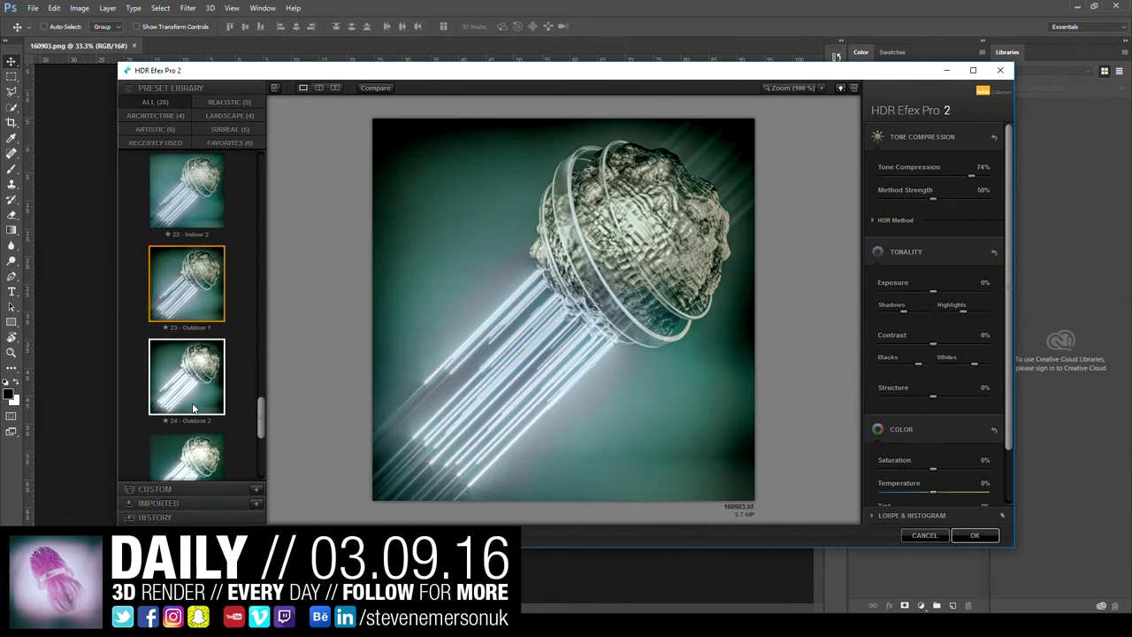
{"action": "left_click", "coordinate": [191, 386]}
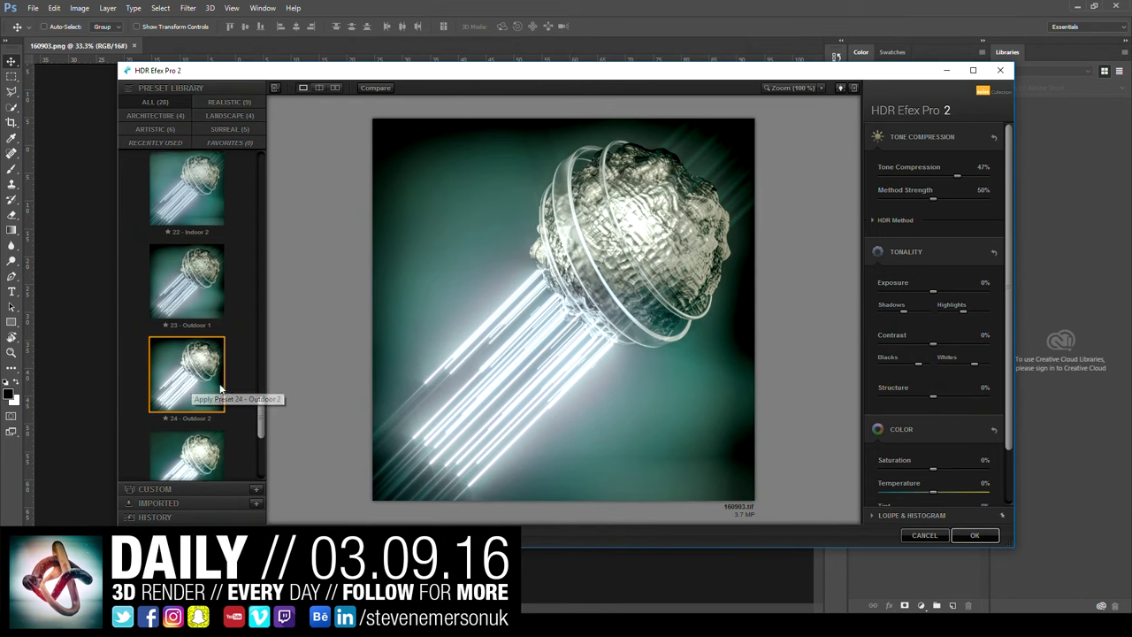
{"action": "scroll", "coordinate": [192, 389], "scroll_direction": "down", "scroll_amount": 1}
{"action": "left_click", "coordinate": [196, 402]}
{"action": "scroll", "coordinate": [197, 402], "scroll_direction": "down", "scroll_amount": 1}
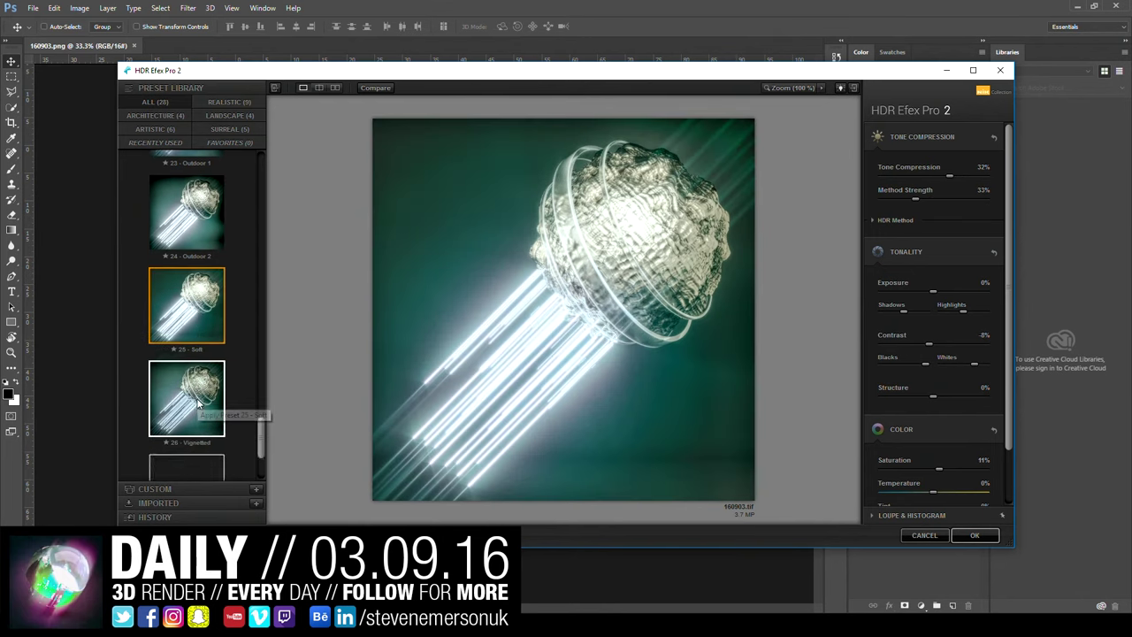
{"action": "left_click", "coordinate": [193, 398]}
{"action": "scroll", "coordinate": [187, 399], "scroll_direction": "down", "scroll_amount": 2}
{"action": "left_click", "coordinate": [186, 400]}
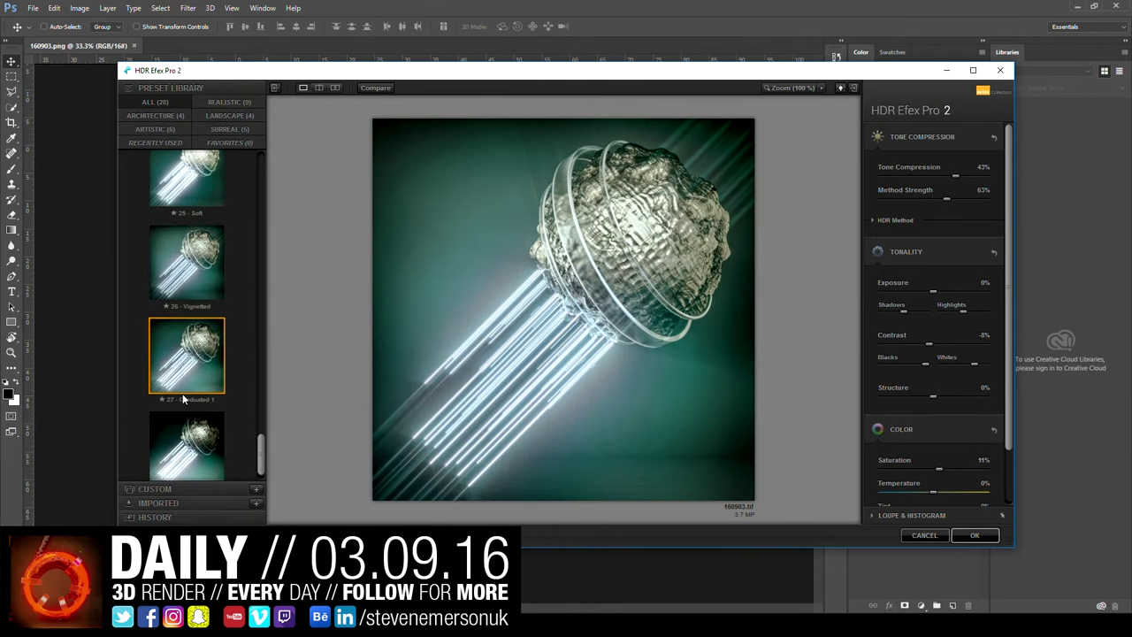
{"action": "scroll", "coordinate": [186, 416], "scroll_direction": "down", "scroll_amount": 1}
{"action": "left_click", "coordinate": [187, 437]}
{"action": "key", "text": "Escape"}
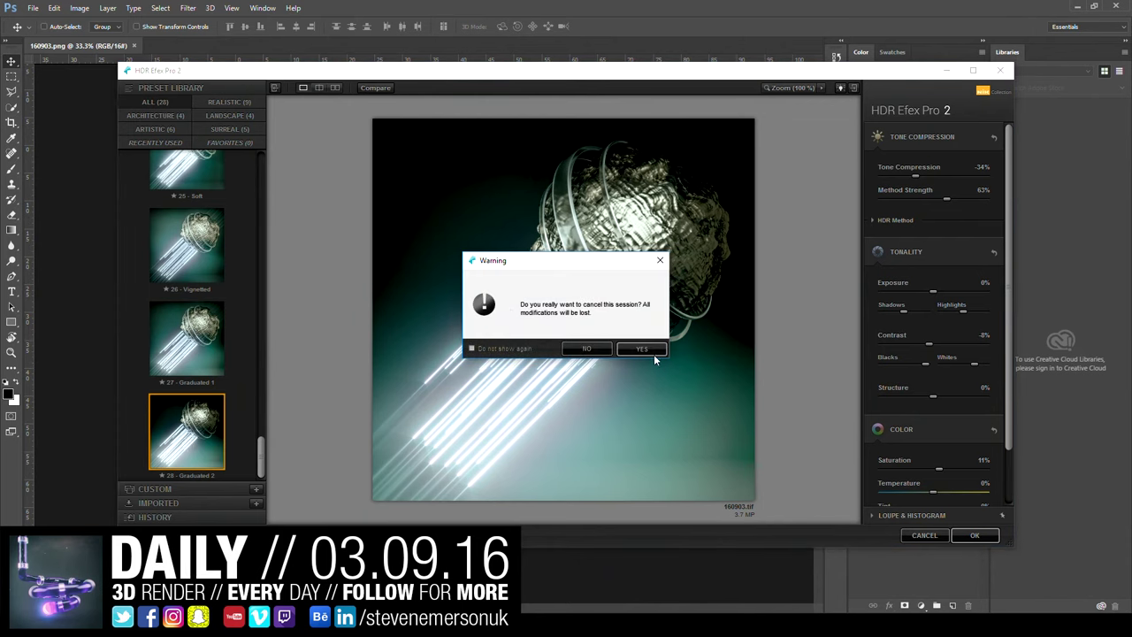
{"action": "left_click", "coordinate": [654, 354]}
Step: Launch Analog Efex Pro 2 and apply Classic Camera 3, after briefly trying Classic Camera 6
{"action": "left_click", "coordinate": [188, 8]}
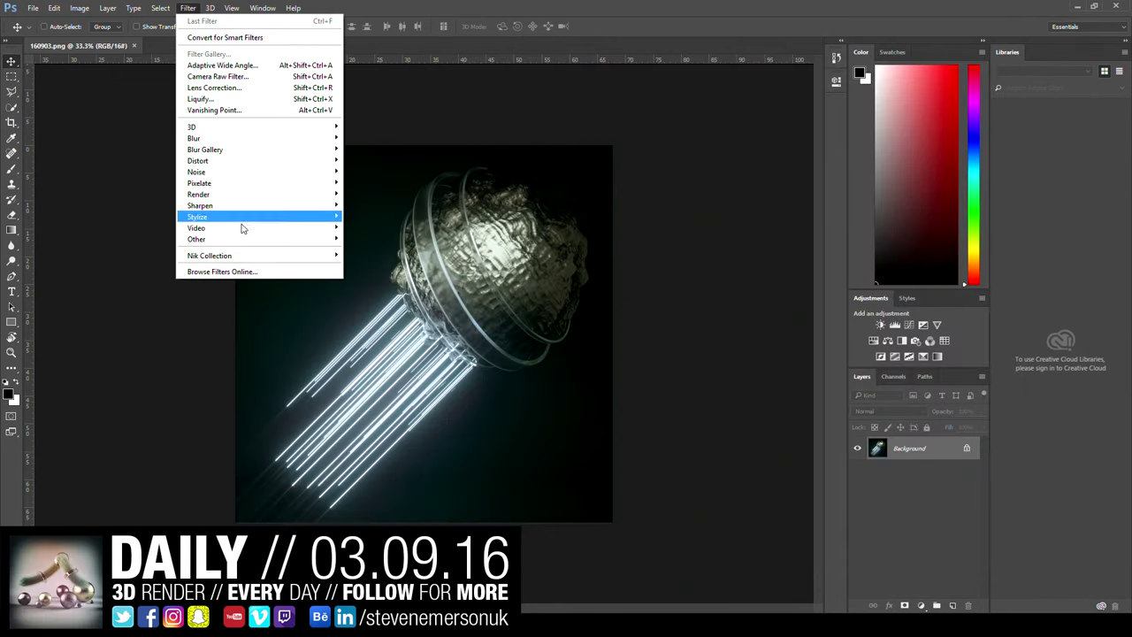
{"action": "mouse_move", "coordinate": [209, 255]}
{"action": "left_click", "coordinate": [416, 256]}
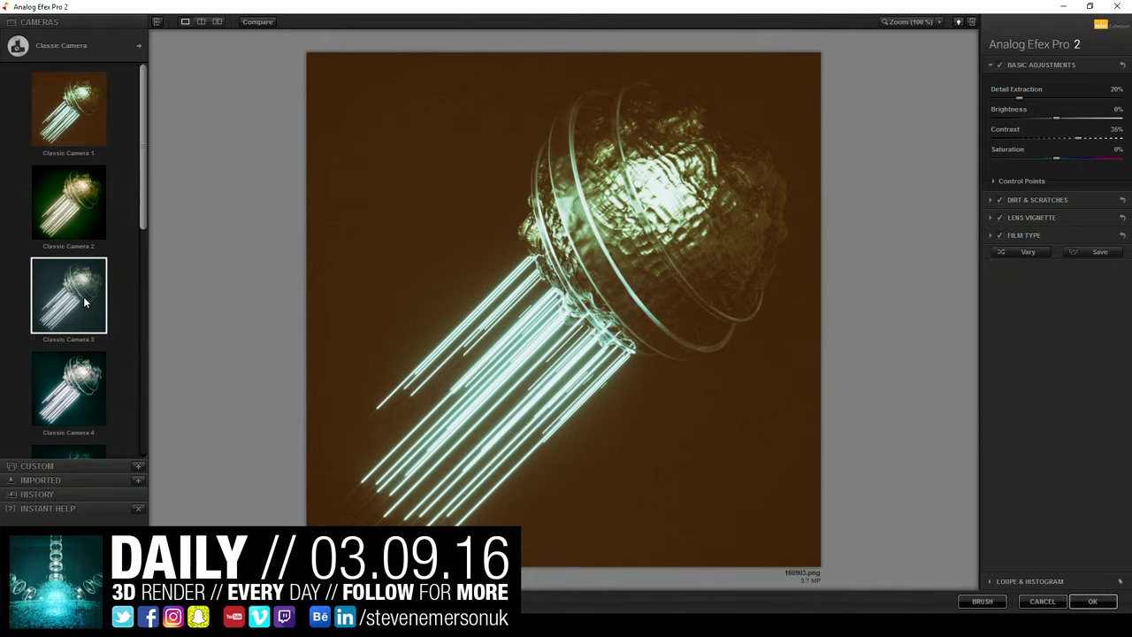
{"action": "left_click", "coordinate": [92, 303]}
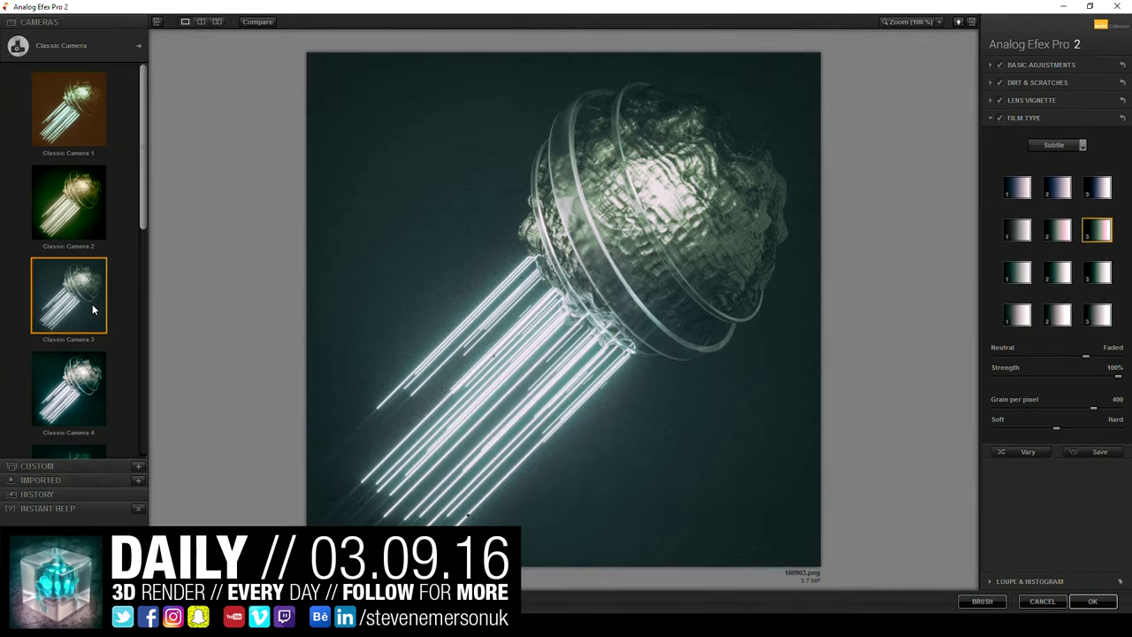
{"action": "left_click_drag", "start_coordinate": [147, 163], "coordinate": [144, 285]}
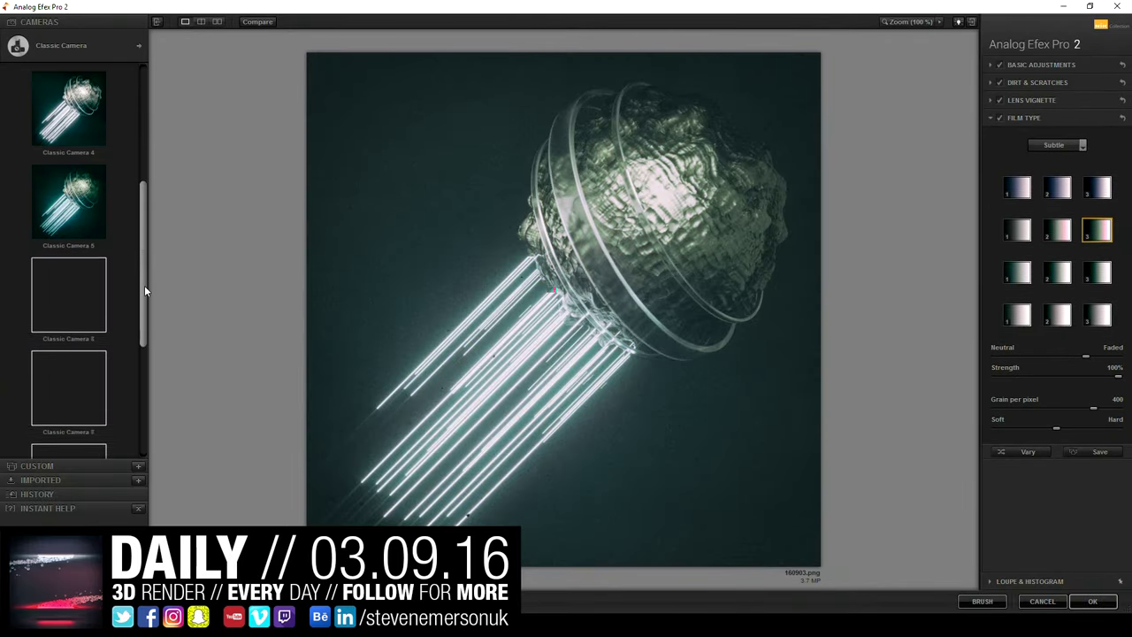
{"action": "left_click", "coordinate": [92, 280]}
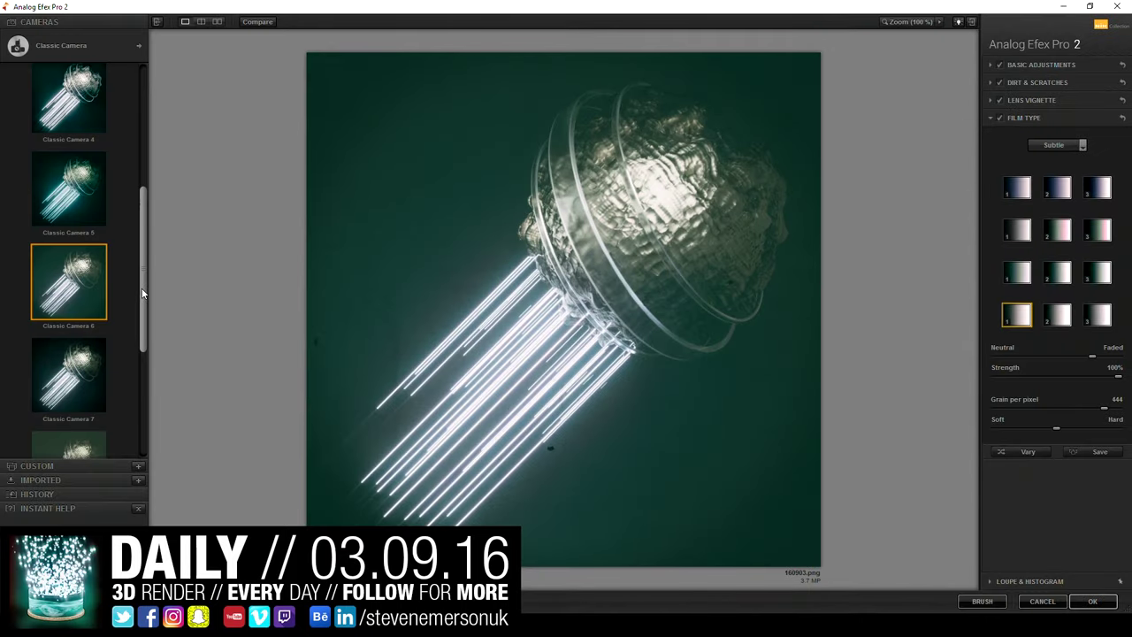
{"action": "mouse_move", "coordinate": [142, 288]}
{"action": "left_mouse_down"}
{"action": "mouse_move", "coordinate": [144, 373]}
{"action": "mouse_move", "coordinate": [157, 135]}
{"action": "mouse_move", "coordinate": [140, 254]}
{"action": "left_mouse_up"}
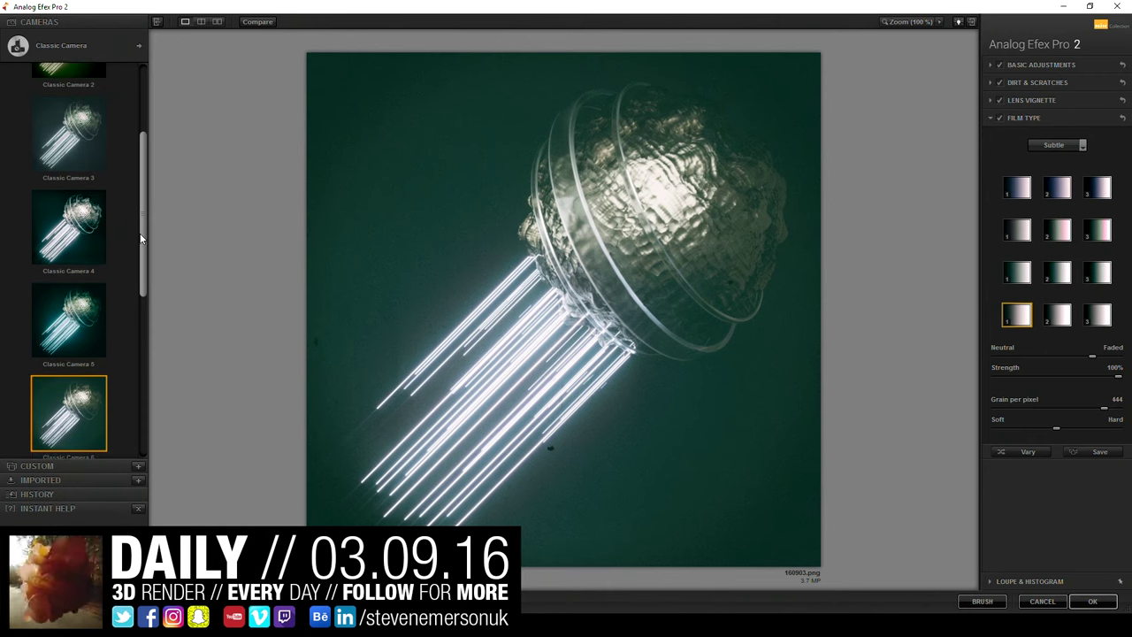
{"action": "scroll", "coordinate": [141, 255], "scroll_direction": "up", "scroll_amount": 1}
{"action": "left_click", "coordinate": [47, 140]}
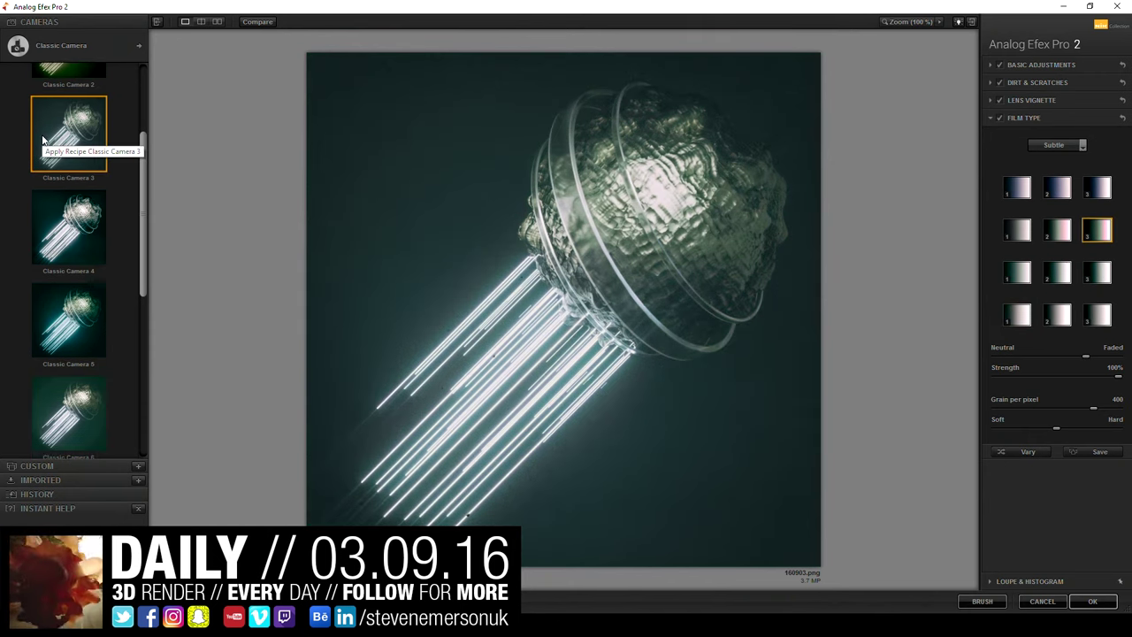
Step: Choose the Subtle muted-teal film type and lower grain per pixel to 385
{"action": "left_click", "coordinate": [1039, 67]}
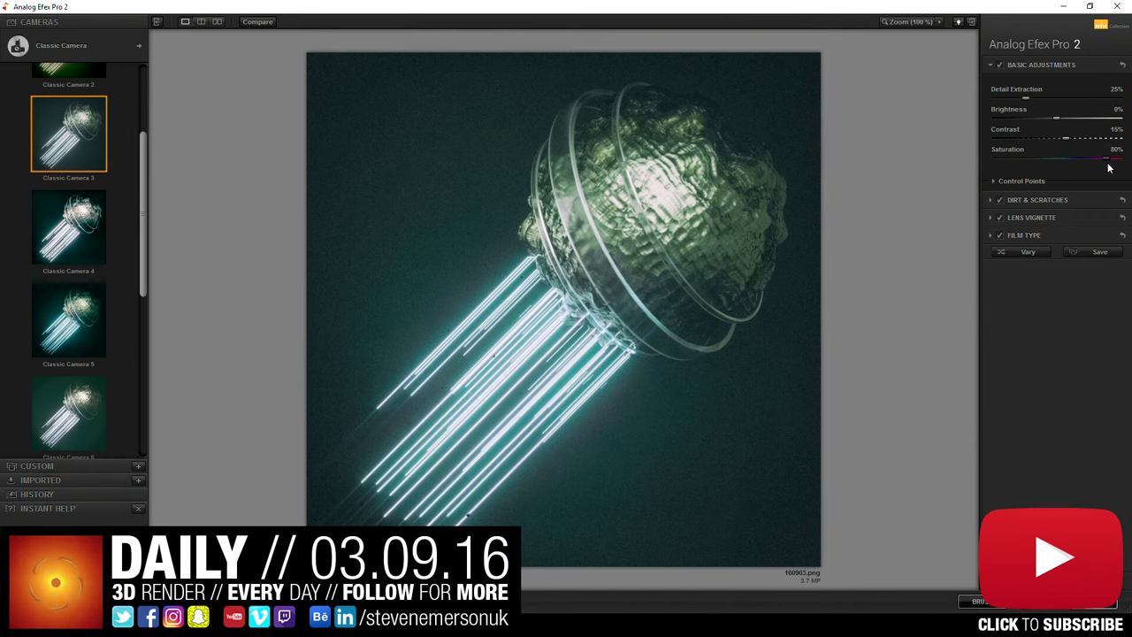
{"action": "left_click", "coordinate": [1024, 235]}
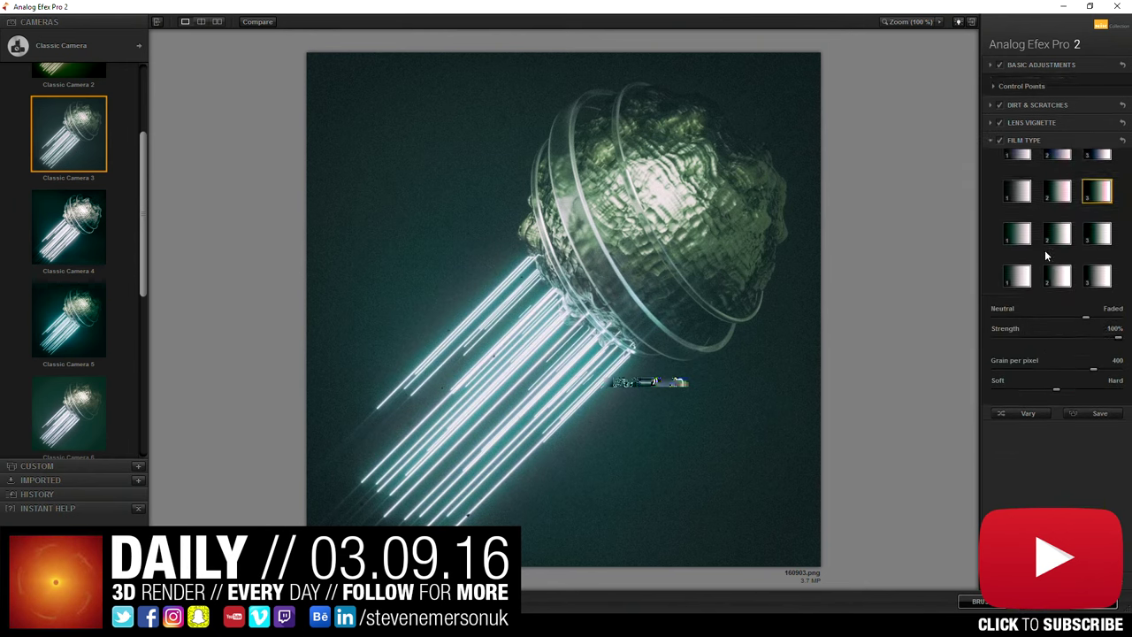
{"action": "left_click", "coordinate": [1019, 265]}
{"action": "left_click", "coordinate": [1017, 187]}
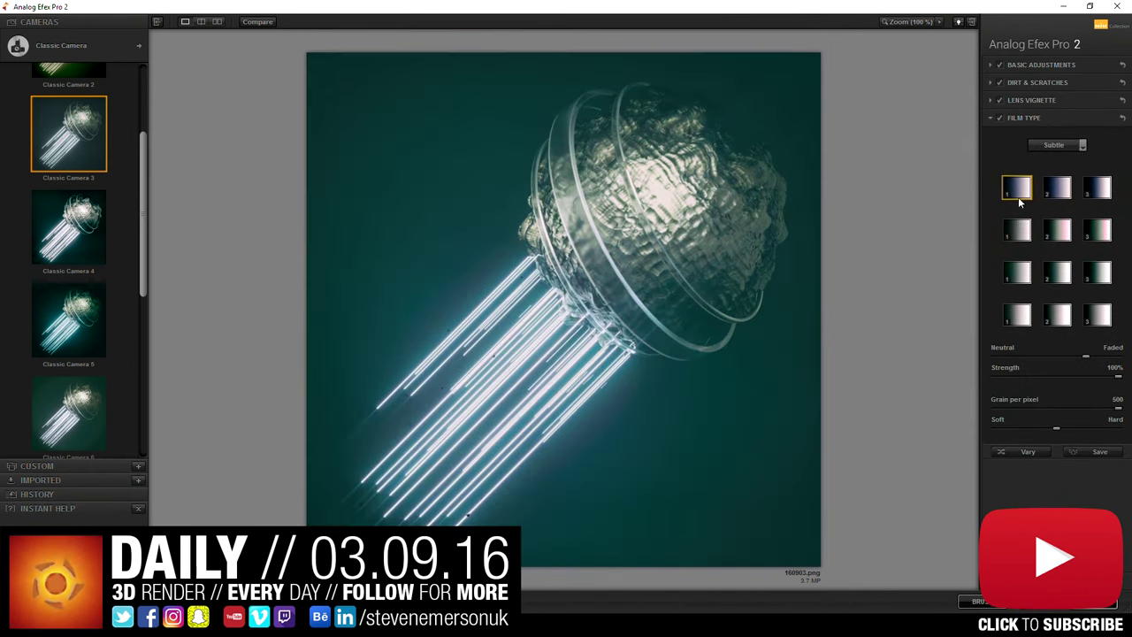
{"action": "left_click", "coordinate": [1017, 229]}
{"action": "left_click", "coordinate": [1061, 235]}
{"action": "left_click", "coordinate": [1088, 234]}
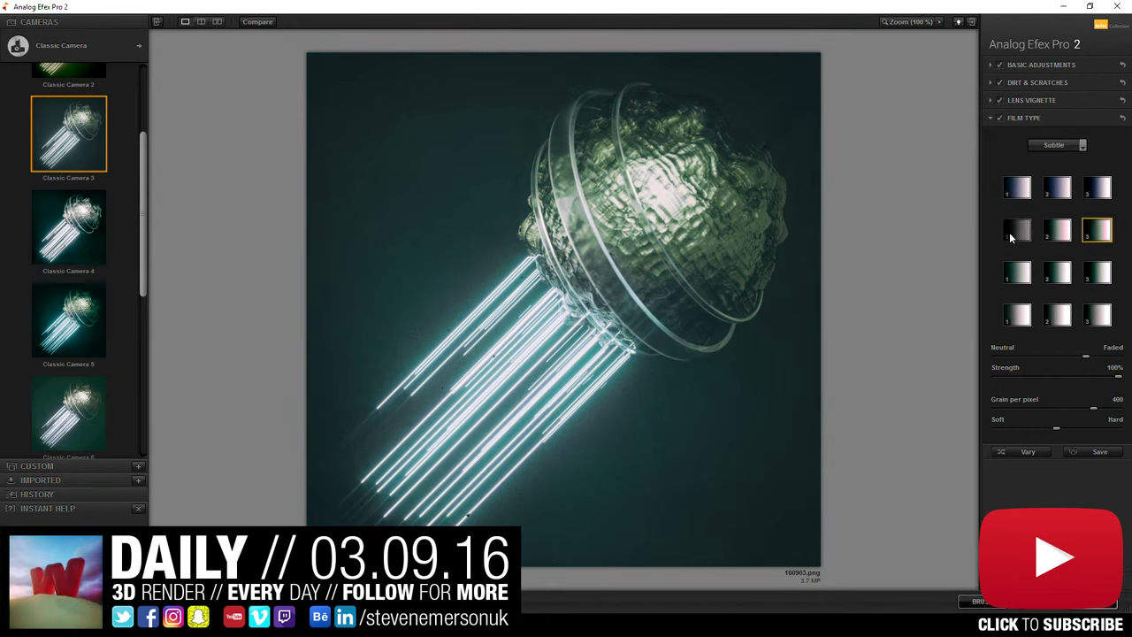
{"action": "left_click", "coordinate": [1013, 233]}
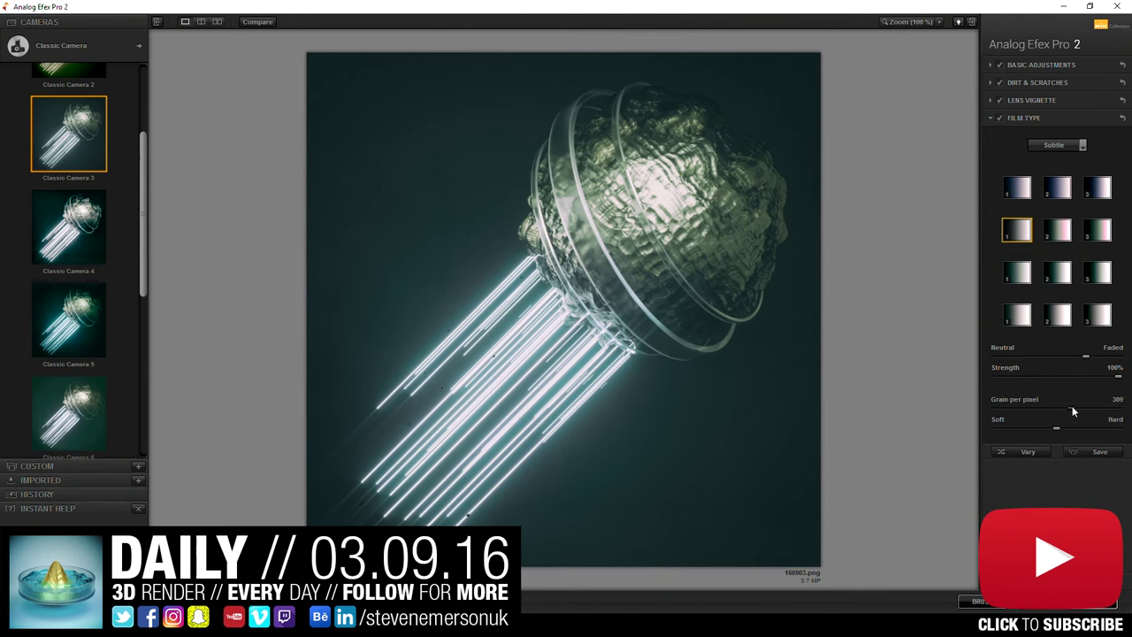
{"action": "left_click_drag", "start_coordinate": [1116, 413], "coordinate": [1086, 418]}
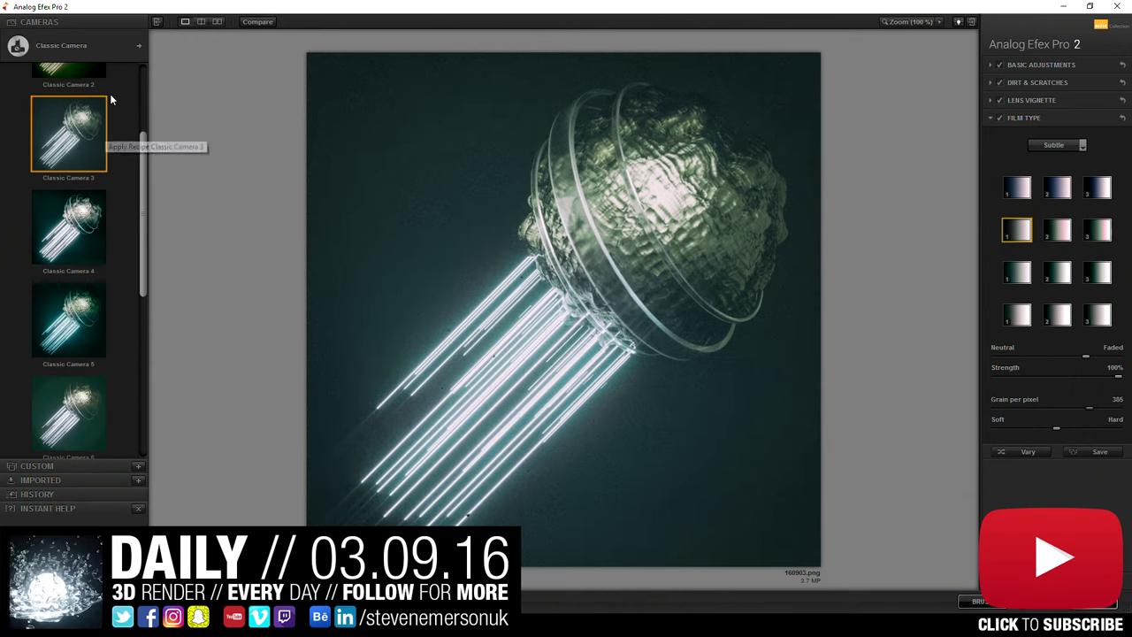
{"action": "left_click", "coordinate": [140, 42]}
{"action": "left_click", "coordinate": [358, 334]}
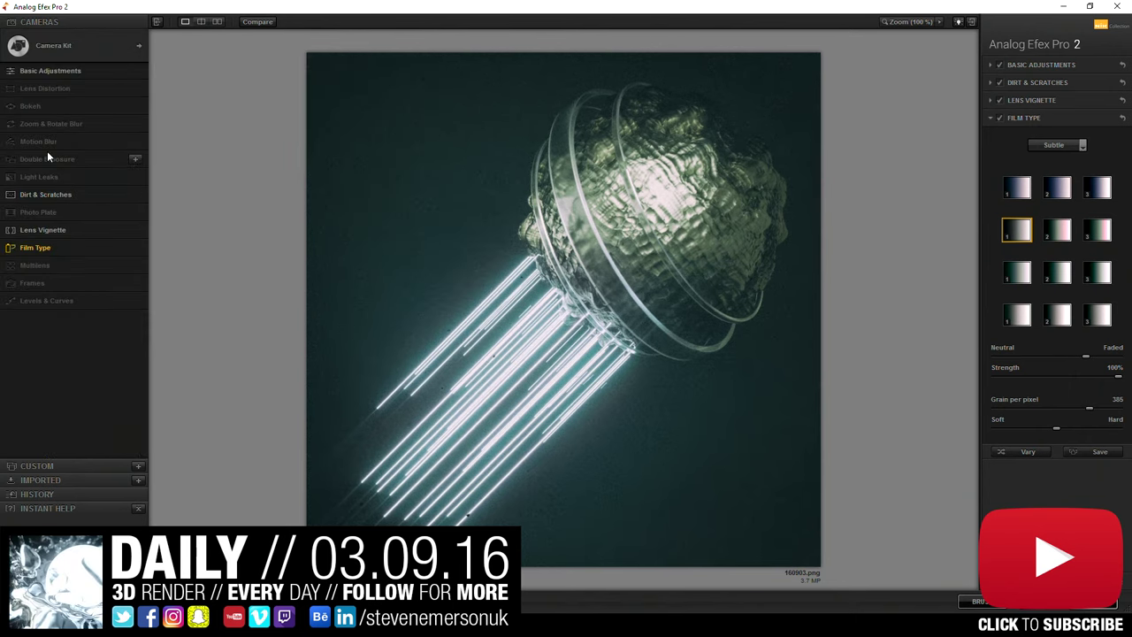
Step: Add a repositioned warm red-orange Soft light leak and raise film grain to 412 per pixel
{"action": "left_click", "coordinate": [134, 177]}
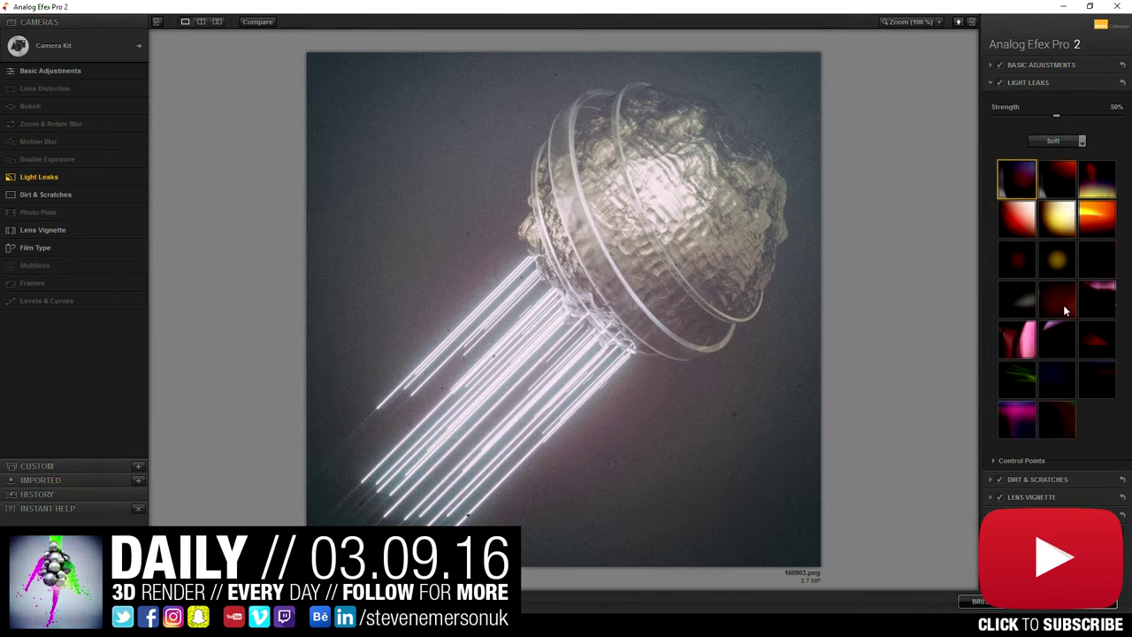
{"action": "left_click", "coordinate": [1064, 309]}
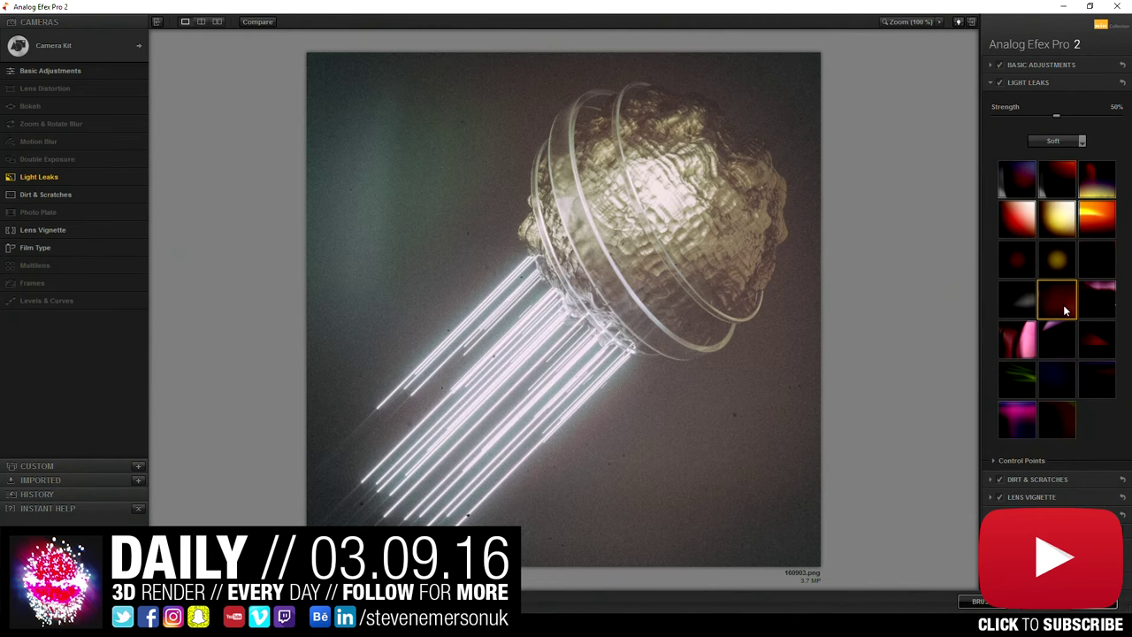
{"action": "mouse_move", "coordinate": [570, 327]}
{"action": "left_mouse_down"}
{"action": "mouse_move", "coordinate": [636, 329]}
{"action": "mouse_move", "coordinate": [625, 332]}
{"action": "mouse_move", "coordinate": [726, 422]}
{"action": "mouse_move", "coordinate": [729, 390]}
{"action": "left_mouse_up"}
{"action": "left_click", "coordinate": [1057, 193]}
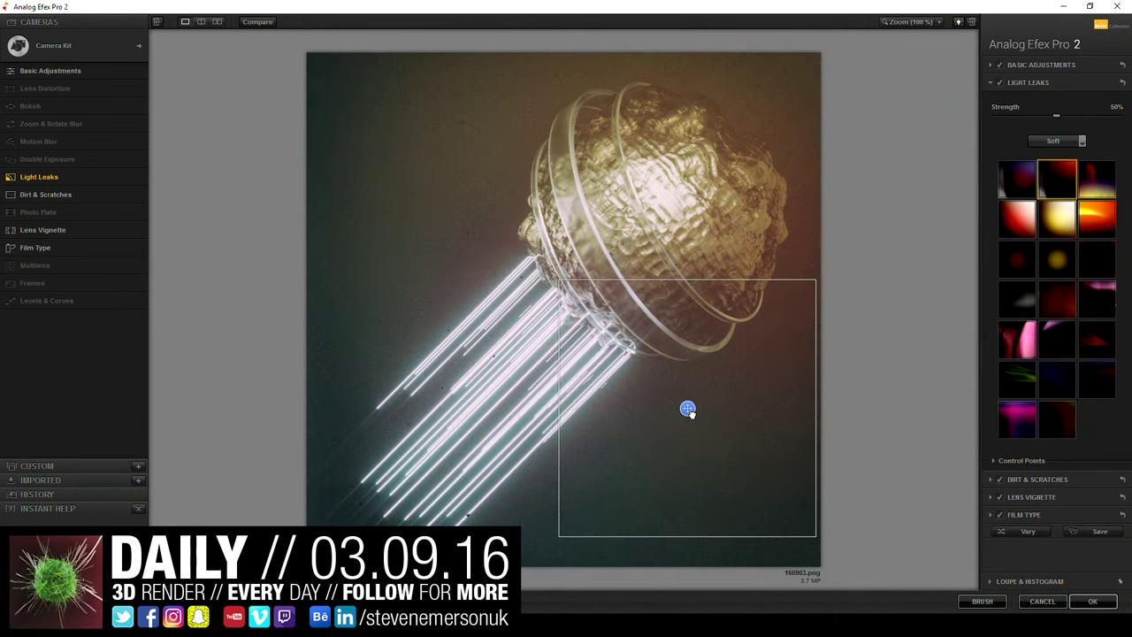
{"action": "left_click", "coordinate": [1026, 515]}
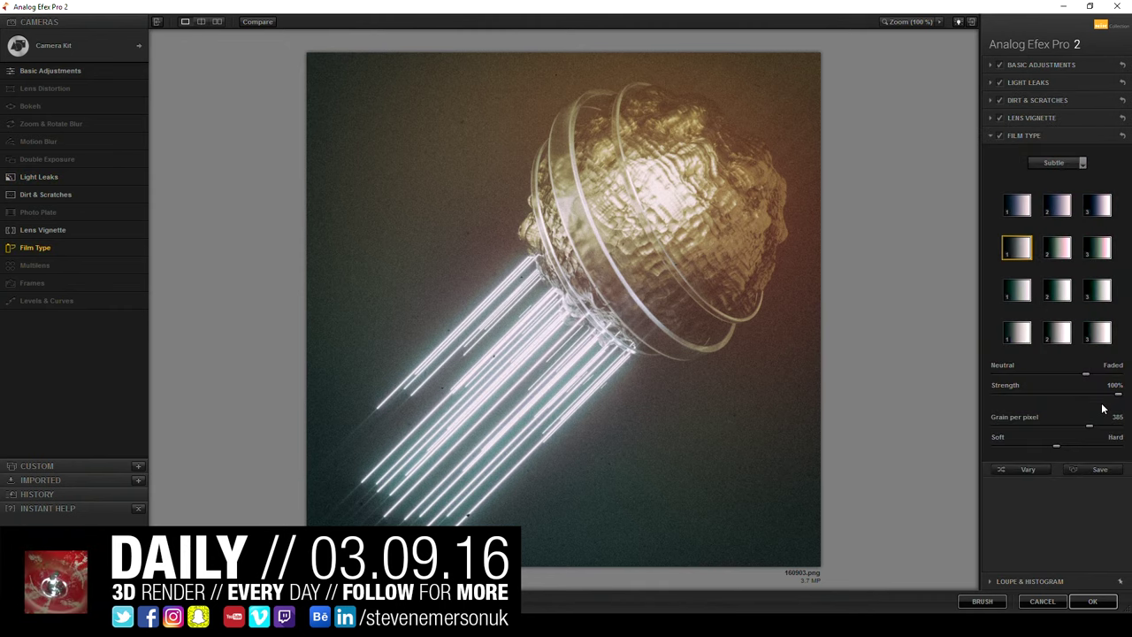
{"action": "left_click_drag", "start_coordinate": [1089, 425], "coordinate": [1098, 428]}
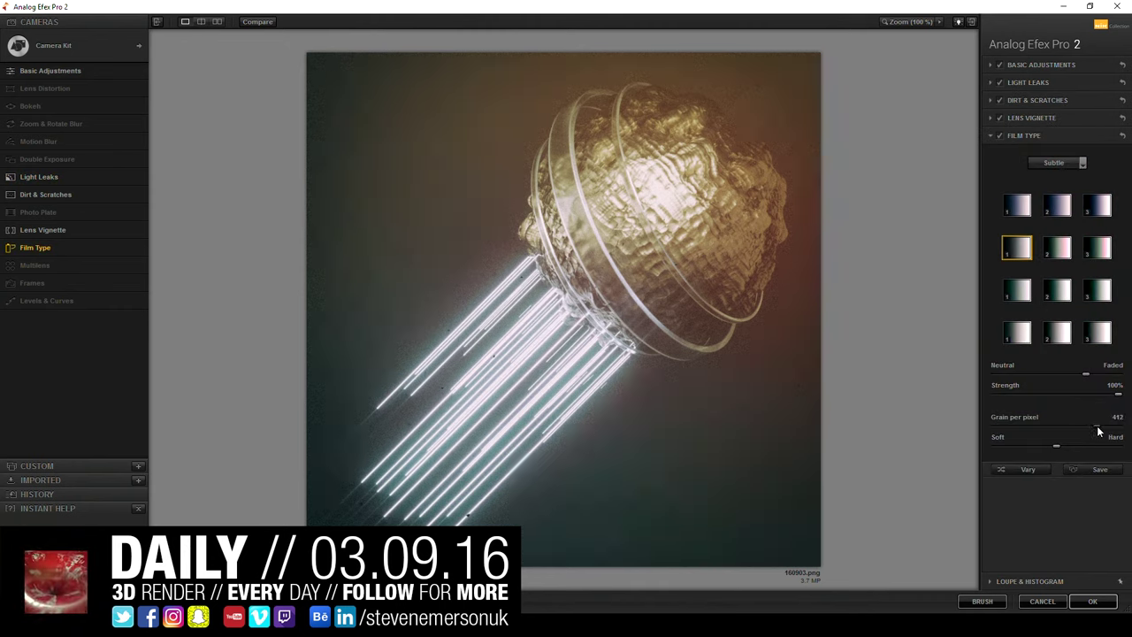
Step: Set Dirt & Scratches strength to -100% with a Dust and Lint texture placed lower left
{"action": "left_click", "coordinate": [1035, 101]}
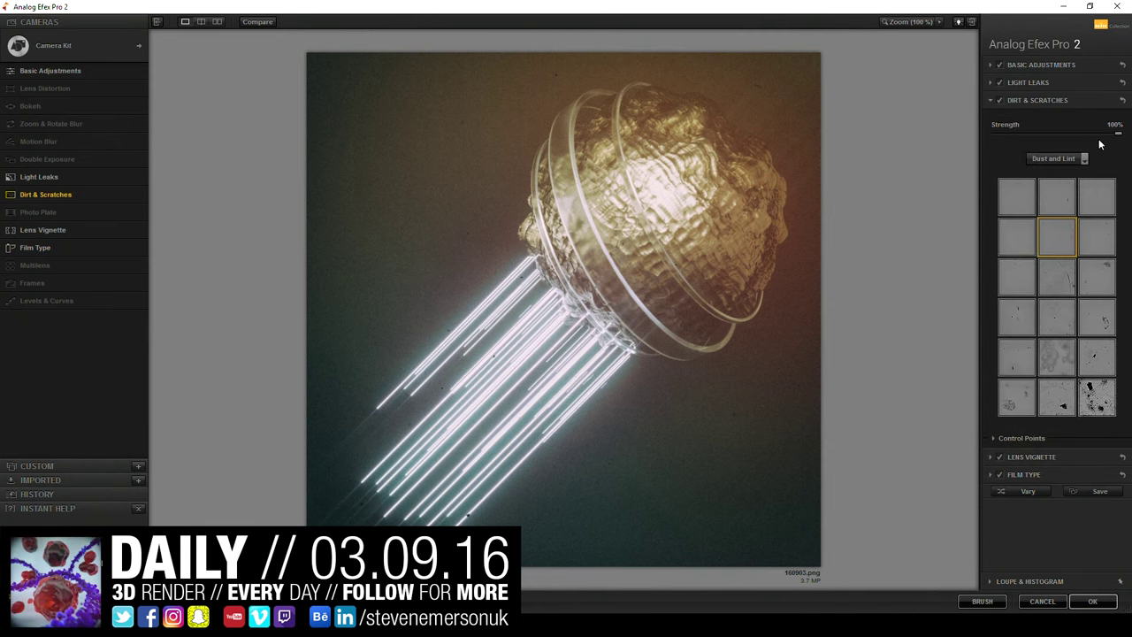
{"action": "left_click_drag", "start_coordinate": [1116, 134], "coordinate": [1103, 140]}
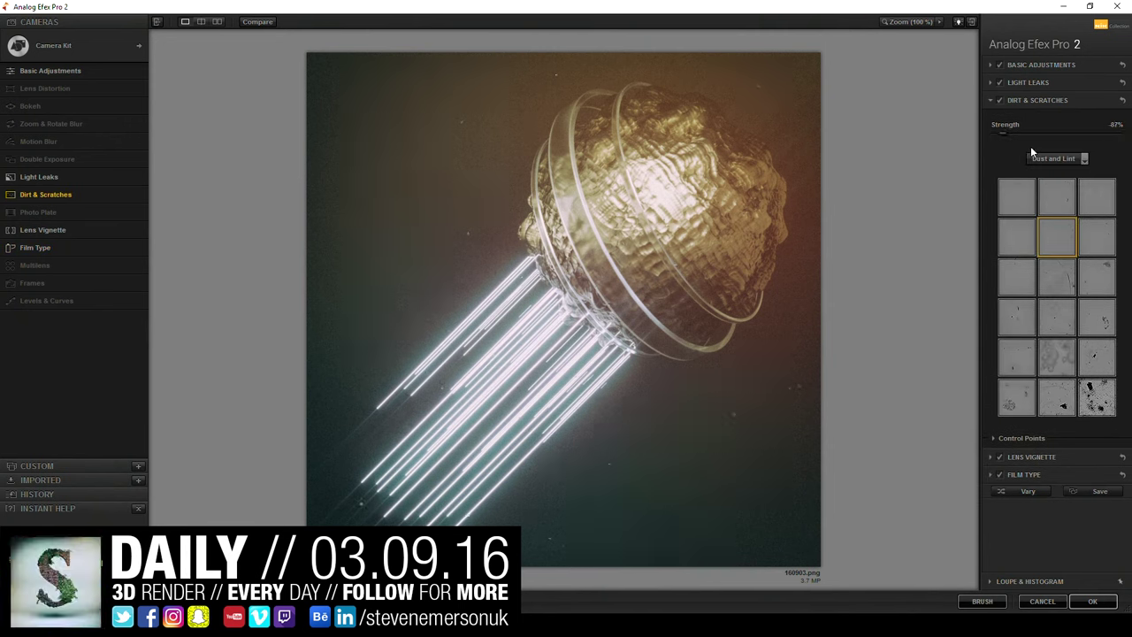
{"action": "left_click_drag", "start_coordinate": [1030, 152], "coordinate": [1120, 150]}
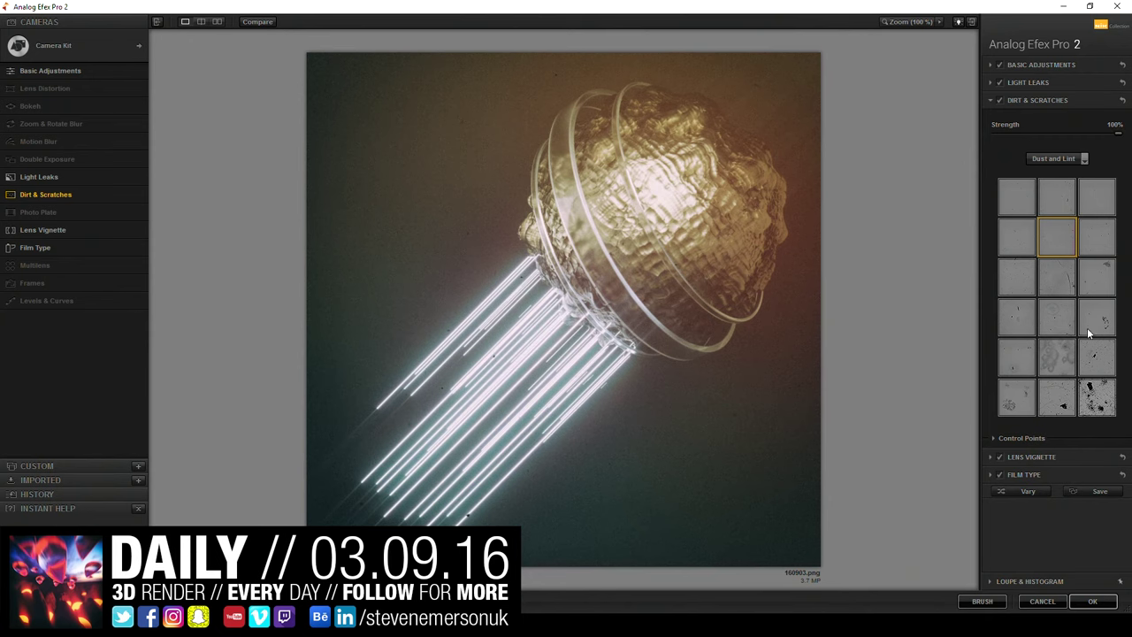
{"action": "left_click", "coordinate": [1023, 363]}
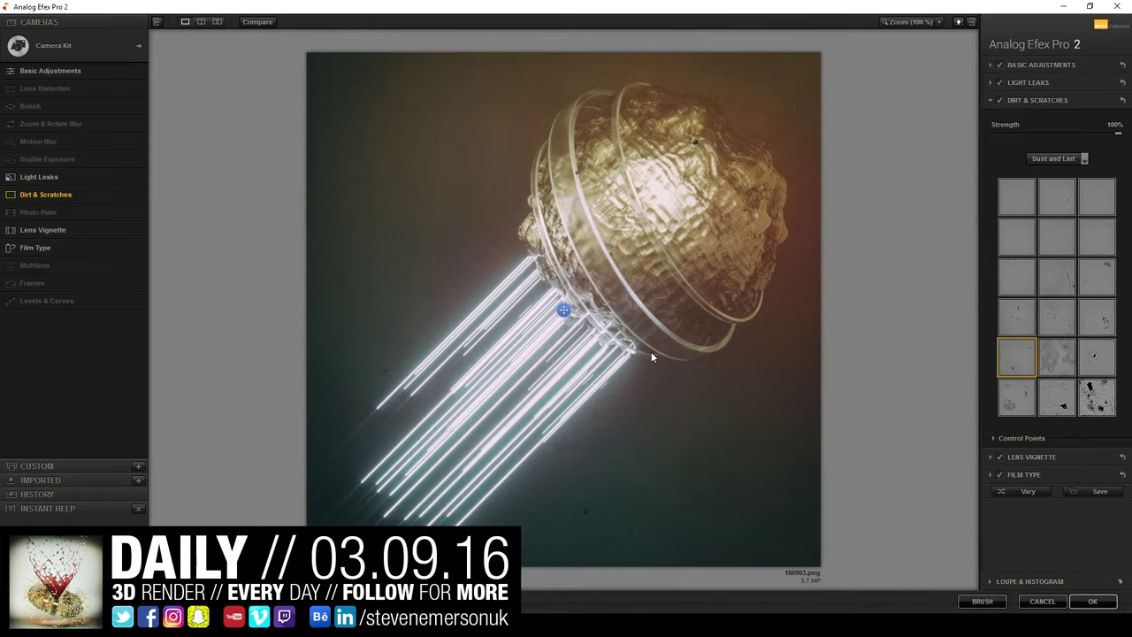
{"action": "mouse_move", "coordinate": [563, 309]}
{"action": "left_mouse_down"}
{"action": "mouse_move", "coordinate": [577, 175]}
{"action": "mouse_move", "coordinate": [665, 180]}
{"action": "mouse_move", "coordinate": [483, 281]}
{"action": "mouse_move", "coordinate": [430, 396]}
{"action": "mouse_move", "coordinate": [429, 432]}
{"action": "left_mouse_up"}
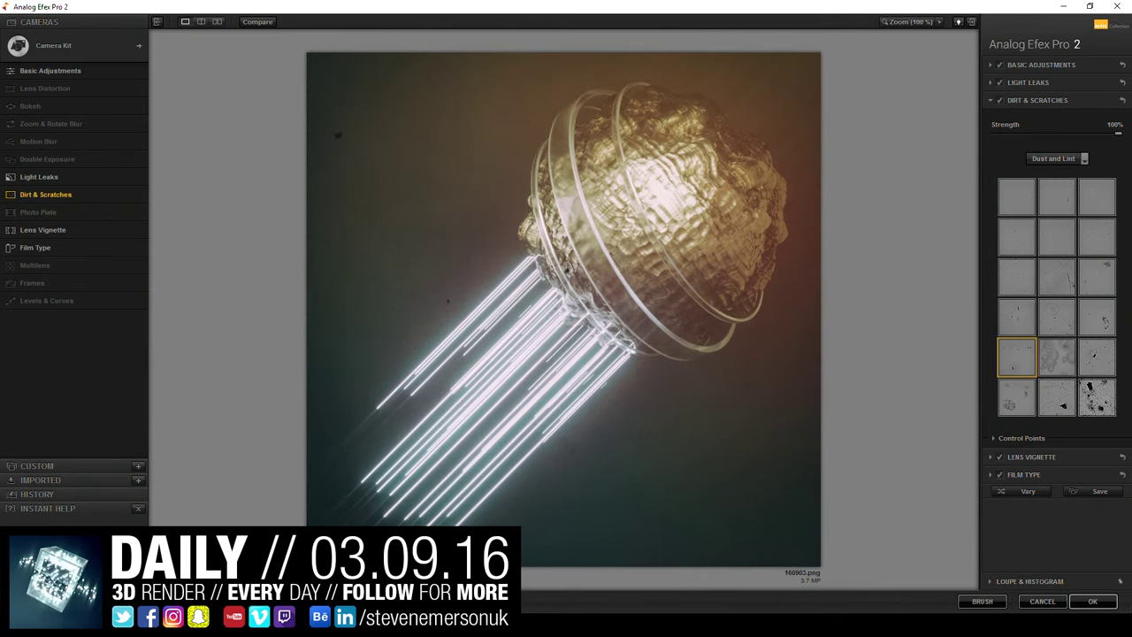
{"action": "left_click", "coordinate": [1094, 282]}
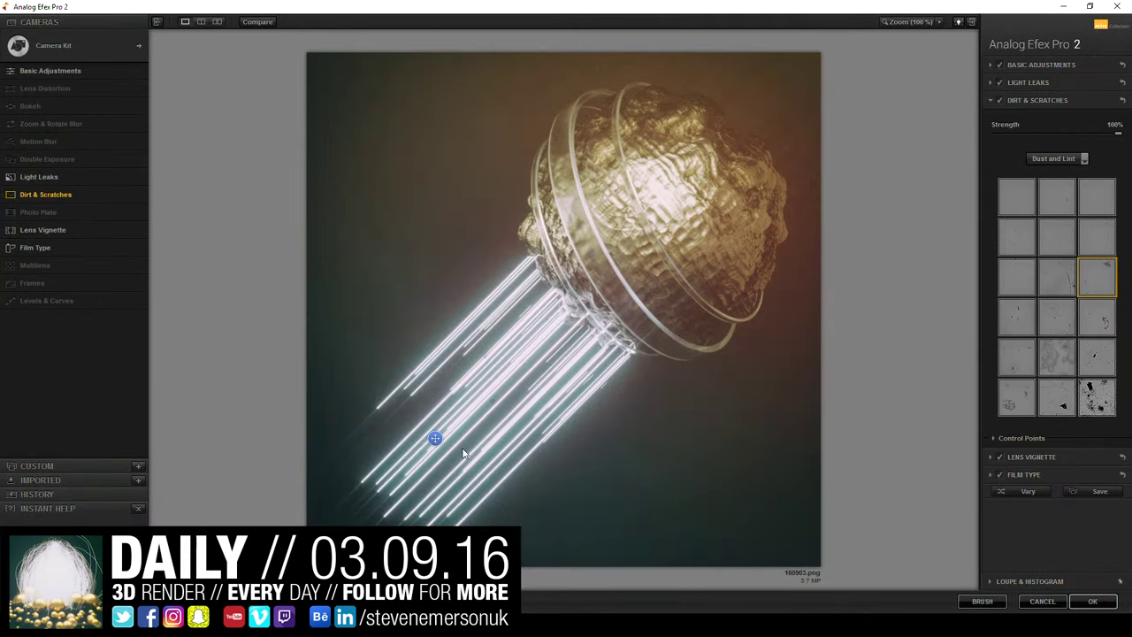
{"action": "mouse_move", "coordinate": [434, 438]}
{"action": "left_mouse_down"}
{"action": "mouse_move", "coordinate": [687, 245]}
{"action": "mouse_move", "coordinate": [692, 294]}
{"action": "mouse_move", "coordinate": [742, 366]}
{"action": "mouse_move", "coordinate": [752, 342]}
{"action": "left_mouse_up"}
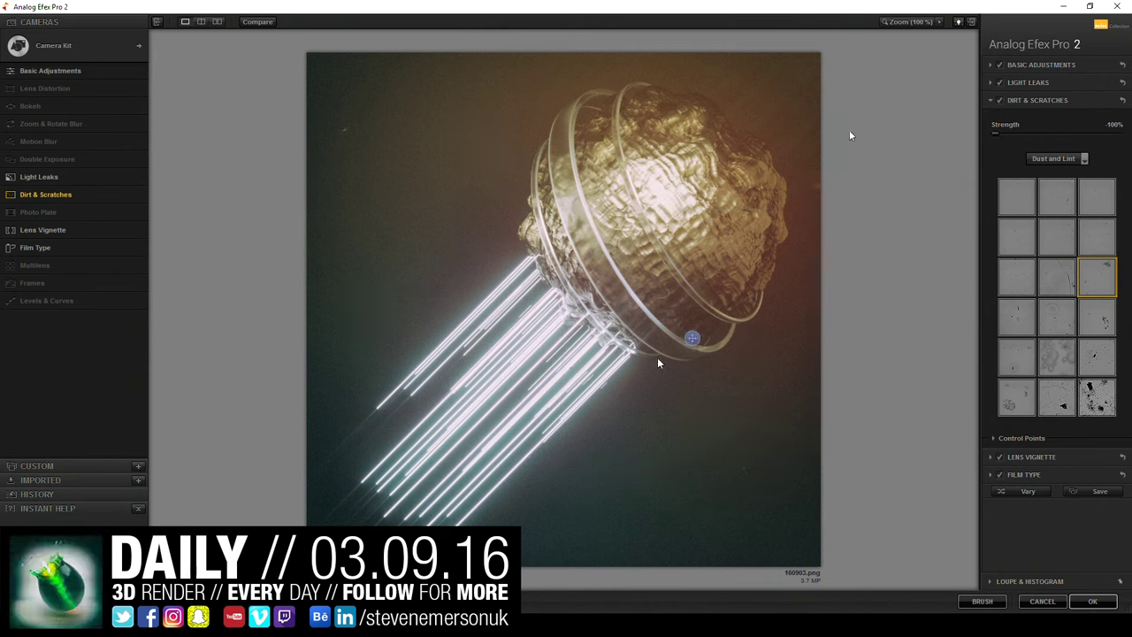
{"action": "mouse_move", "coordinate": [658, 362]}
{"action": "left_mouse_down"}
{"action": "mouse_move", "coordinate": [749, 466]}
{"action": "mouse_move", "coordinate": [582, 230]}
{"action": "mouse_move", "coordinate": [692, 439]}
{"action": "left_mouse_up"}
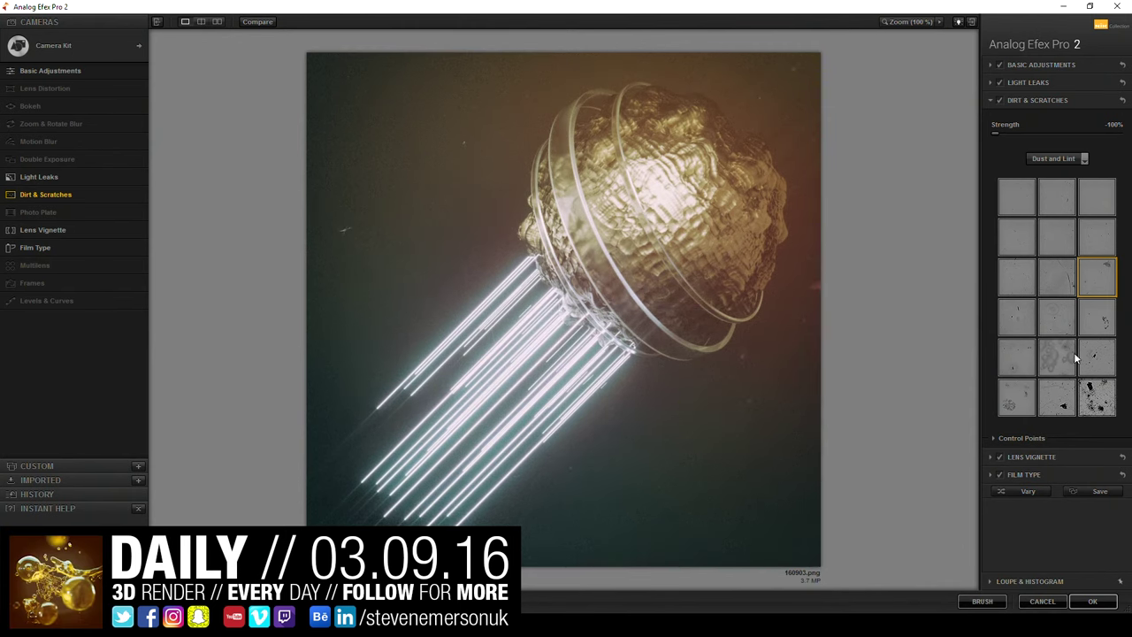
{"action": "left_click", "coordinate": [1057, 294]}
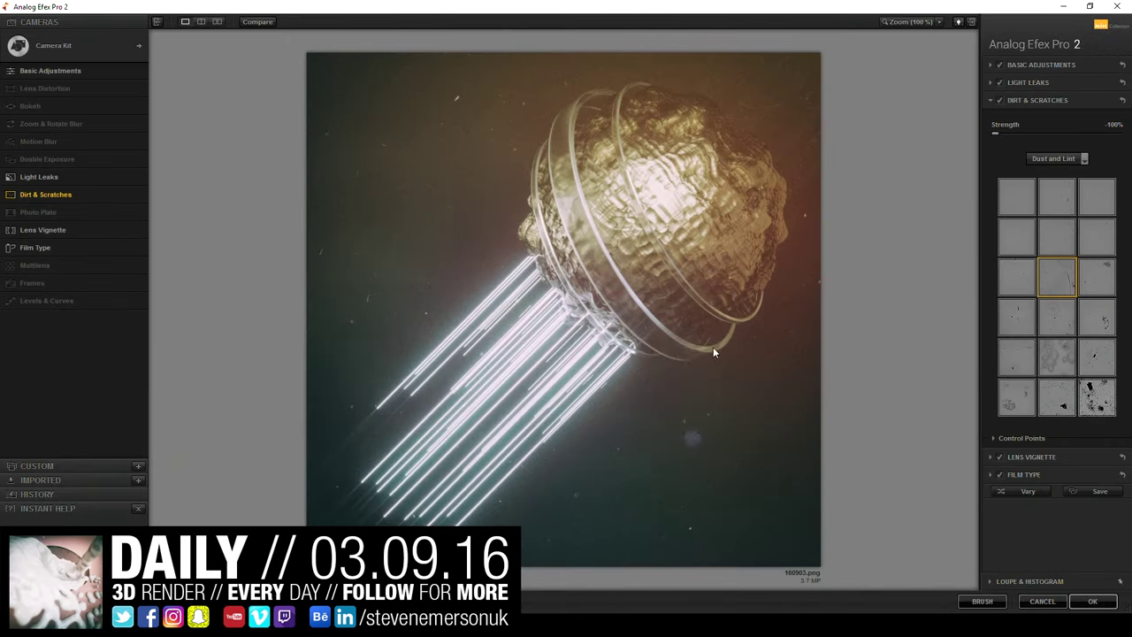
{"action": "mouse_move", "coordinate": [691, 440]}
{"action": "left_mouse_down"}
{"action": "mouse_move", "coordinate": [448, 420]}
{"action": "mouse_move", "coordinate": [501, 440]}
{"action": "mouse_move", "coordinate": [575, 437]}
{"action": "mouse_move", "coordinate": [560, 439]}
{"action": "mouse_move", "coordinate": [551, 387]}
{"action": "mouse_move", "coordinate": [552, 400]}
{"action": "mouse_move", "coordinate": [693, 379]}
{"action": "left_mouse_up"}
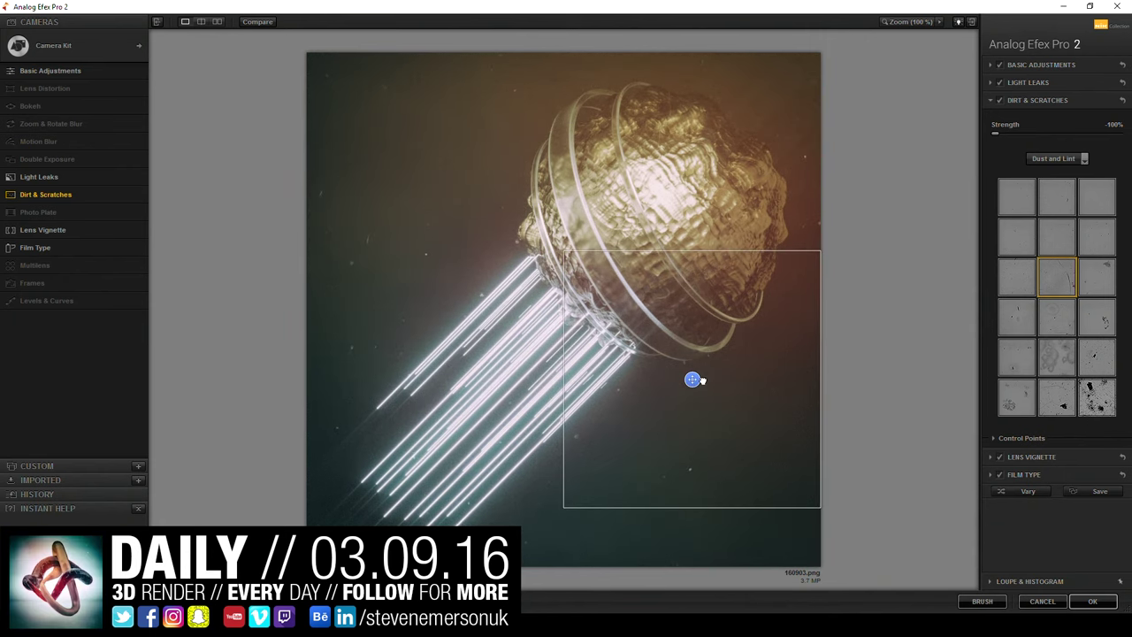
{"action": "left_click", "coordinate": [1065, 456]}
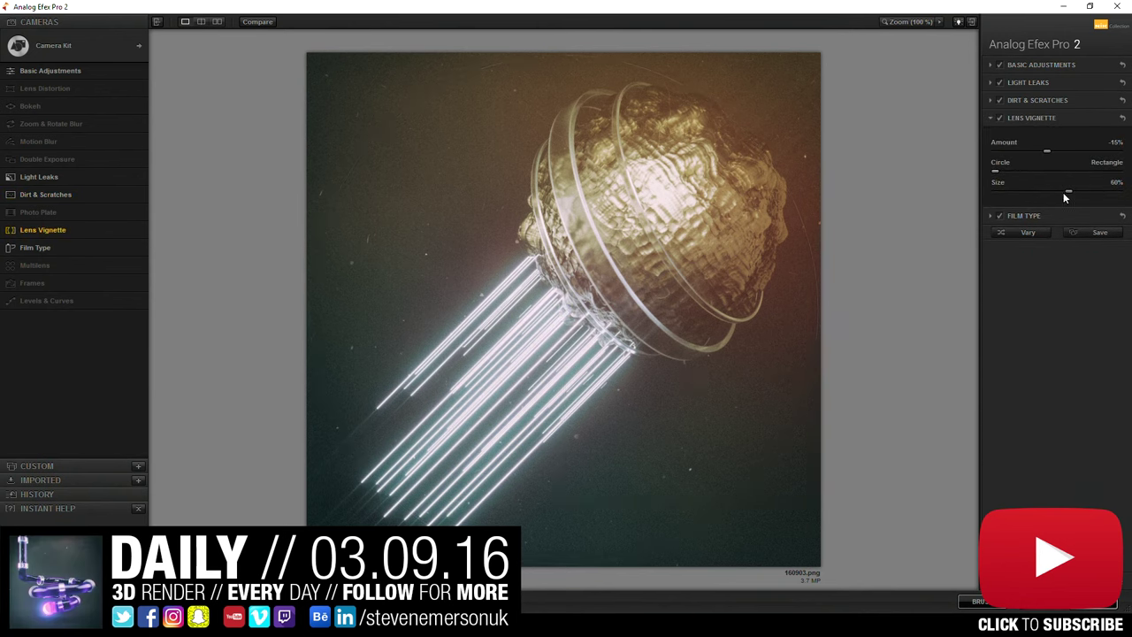
Step: Set the lens vignette to -44% amount, 88% size, slightly rectangular, centred on the sphere
{"action": "left_click_drag", "start_coordinate": [1063, 192], "coordinate": [1066, 192]}
{"action": "mouse_move", "coordinate": [1048, 150]}
{"action": "left_mouse_down"}
{"action": "mouse_move", "coordinate": [1030, 150]}
{"action": "mouse_move", "coordinate": [1104, 157]}
{"action": "mouse_move", "coordinate": [1031, 168]}
{"action": "left_mouse_up"}
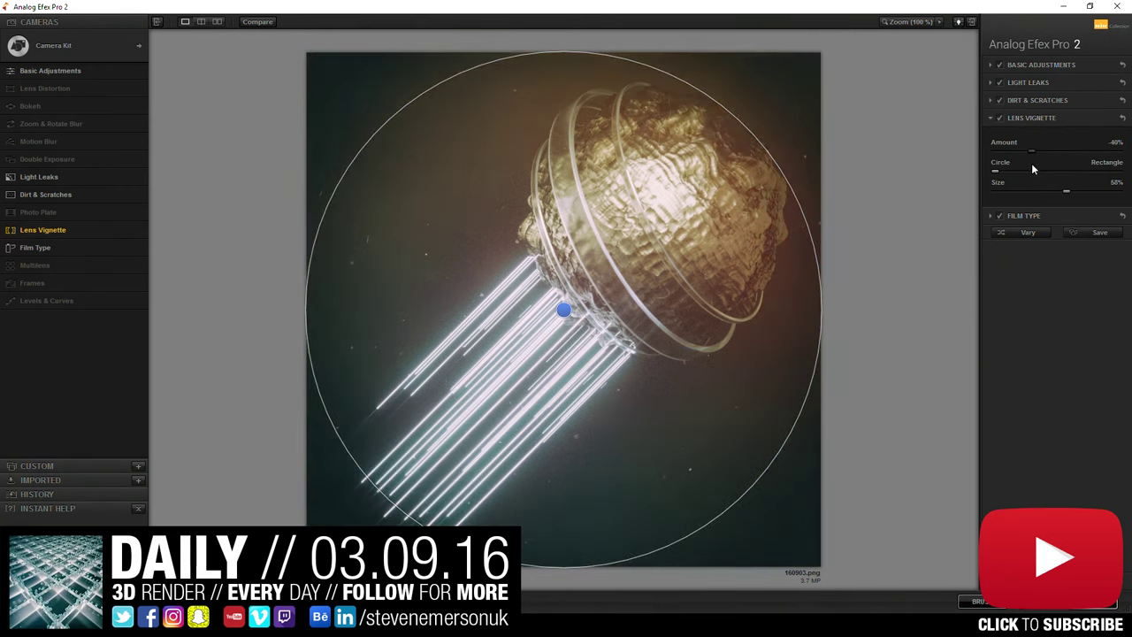
{"action": "mouse_move", "coordinate": [563, 309]}
{"action": "left_mouse_down"}
{"action": "mouse_move", "coordinate": [607, 273]}
{"action": "mouse_move", "coordinate": [625, 284]}
{"action": "mouse_move", "coordinate": [648, 265]}
{"action": "left_mouse_up"}
{"action": "left_click_drag", "start_coordinate": [636, 323], "coordinate": [602, 321]}
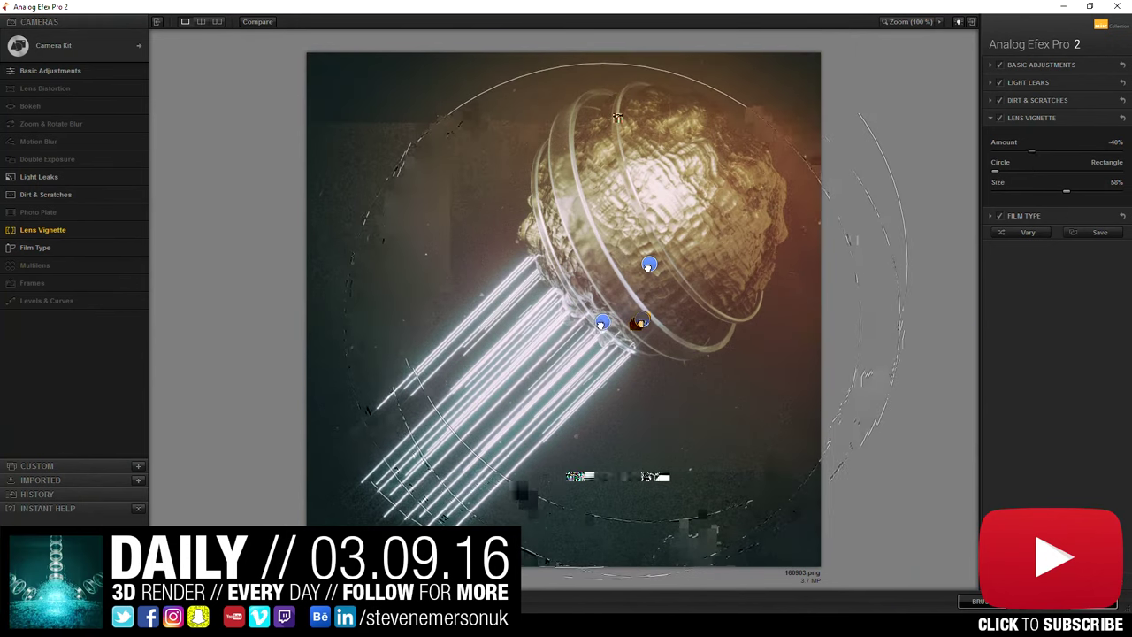
{"action": "left_click_drag", "start_coordinate": [799, 159], "coordinate": [654, 283]}
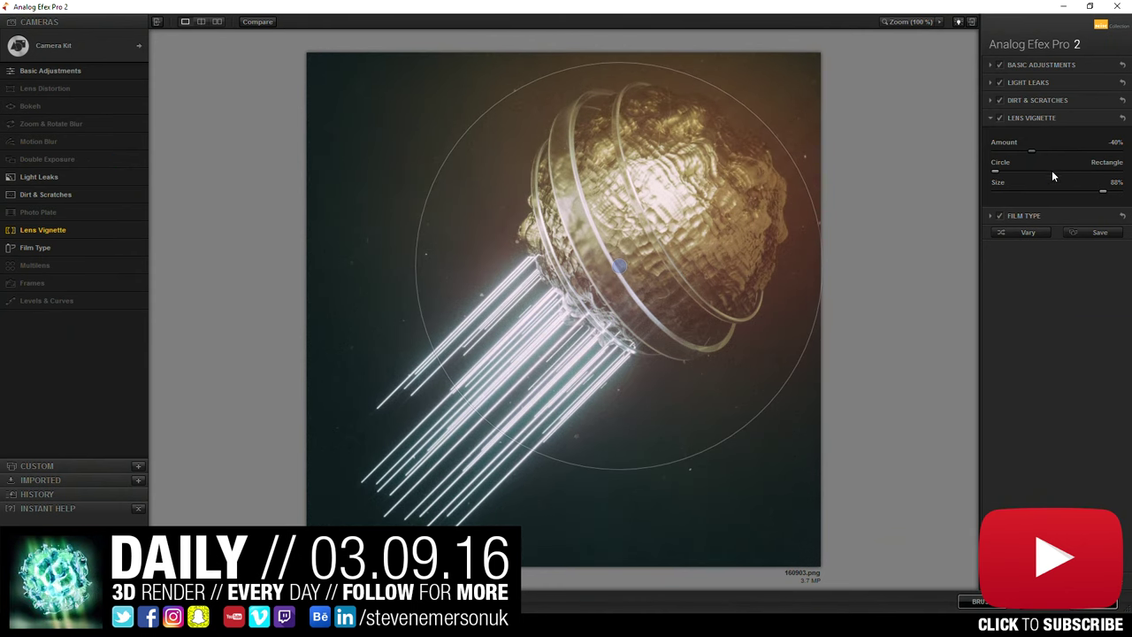
{"action": "left_click_drag", "start_coordinate": [995, 171], "coordinate": [1026, 170]}
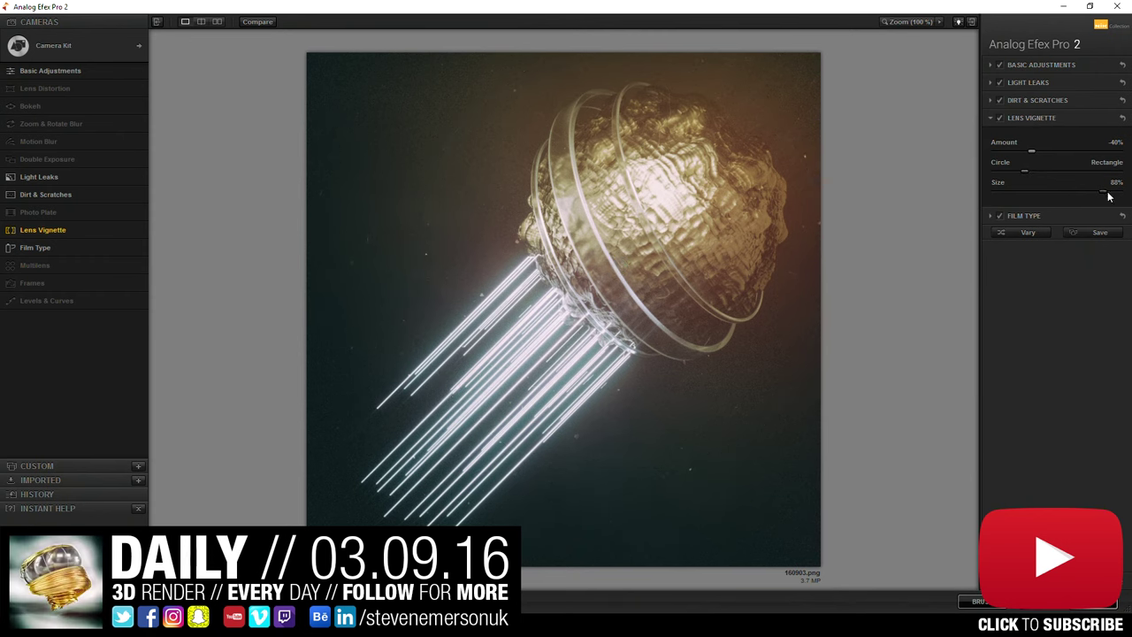
{"action": "left_click_drag", "start_coordinate": [1030, 152], "coordinate": [1026, 153]}
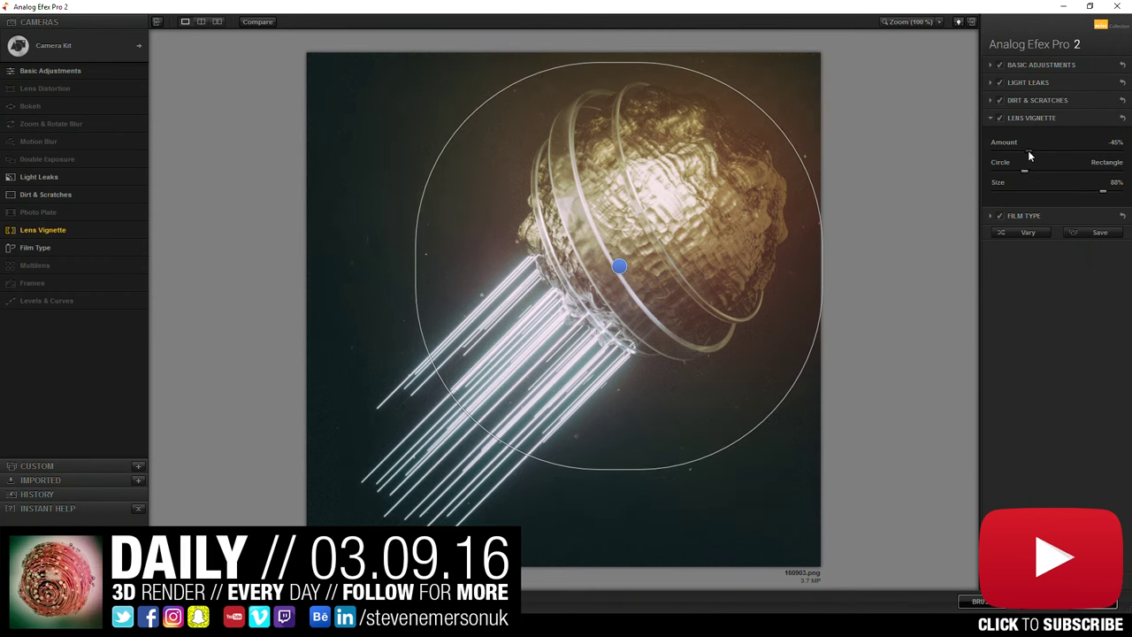
{"action": "left_click_drag", "start_coordinate": [619, 265], "coordinate": [643, 253]}
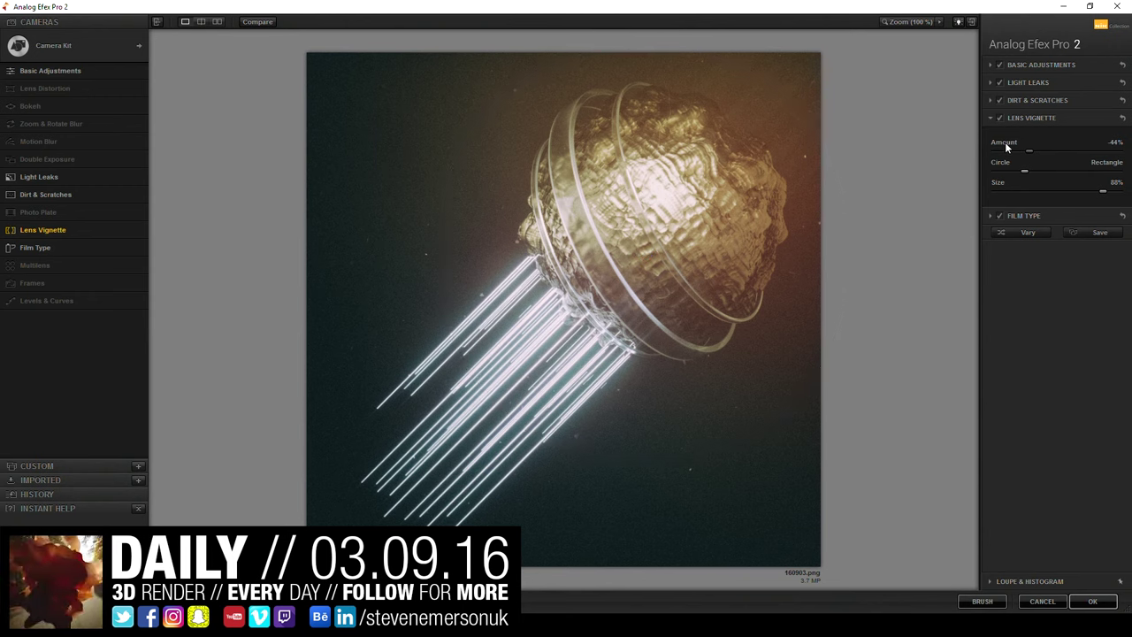
Step: Raise light leak strength to 62%, move its glow onto the sphere, and apply with OK
{"action": "left_click", "coordinate": [1034, 84]}
{"action": "left_click_drag", "start_coordinate": [1056, 116], "coordinate": [1080, 116]}
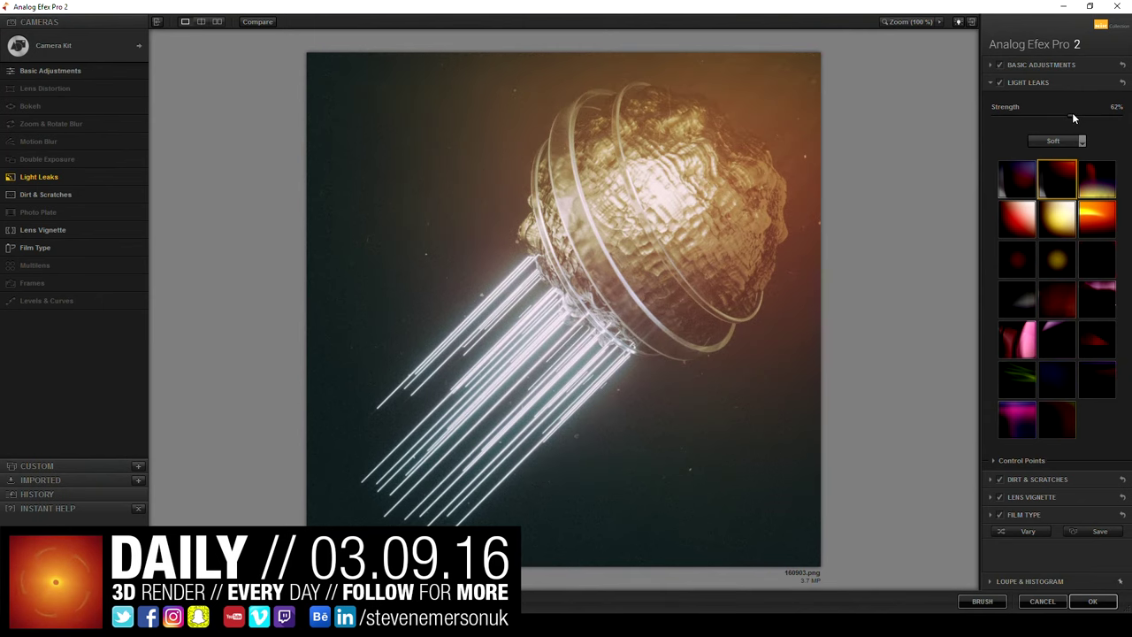
{"action": "mouse_move", "coordinate": [656, 387]}
{"action": "left_mouse_down"}
{"action": "mouse_move", "coordinate": [678, 290]}
{"action": "mouse_move", "coordinate": [651, 327]}
{"action": "mouse_move", "coordinate": [664, 341]}
{"action": "mouse_move", "coordinate": [671, 329]}
{"action": "left_mouse_up"}
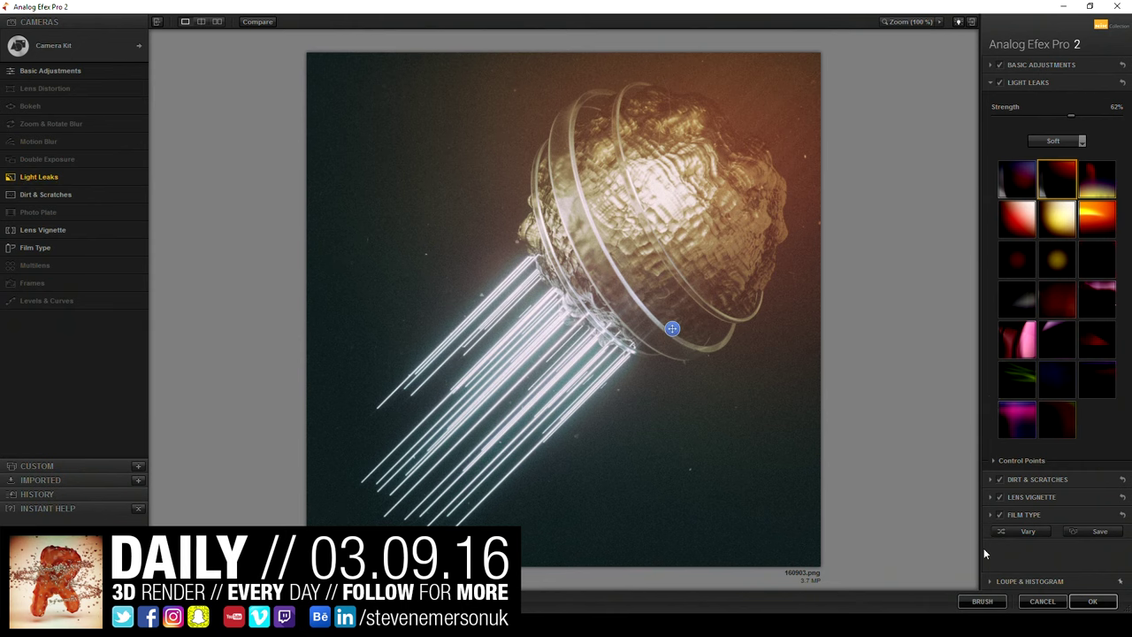
{"action": "left_click", "coordinate": [1090, 601]}
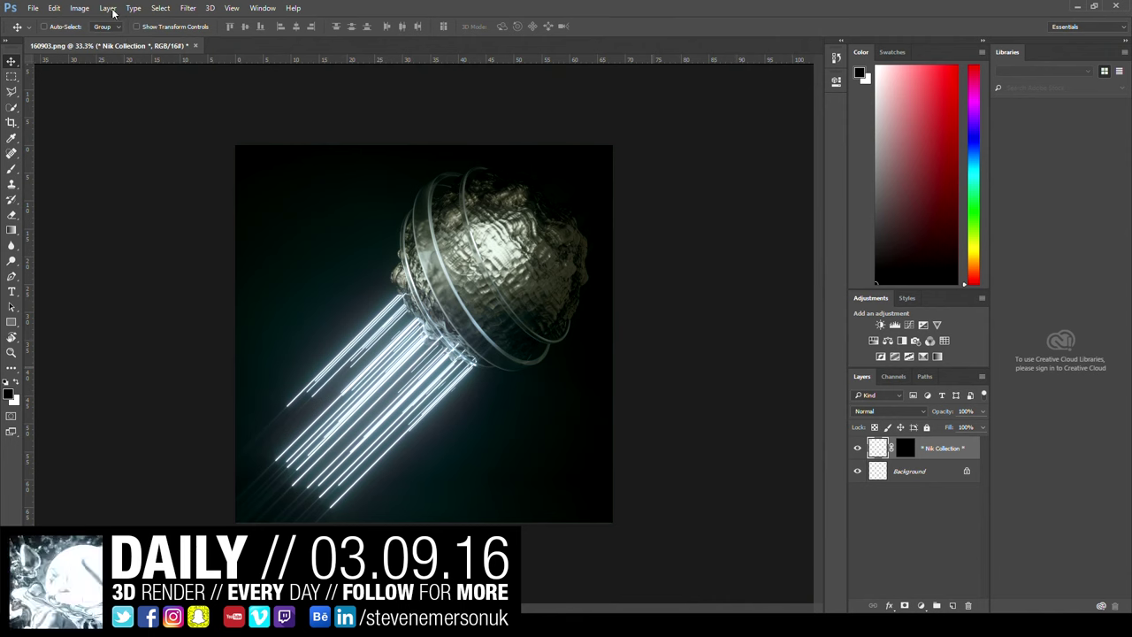
Step: Add a Levels 1 adjustment layer at input levels 19, 1.00 and 227, comparing before and after
{"action": "left_click", "coordinate": [108, 9]}
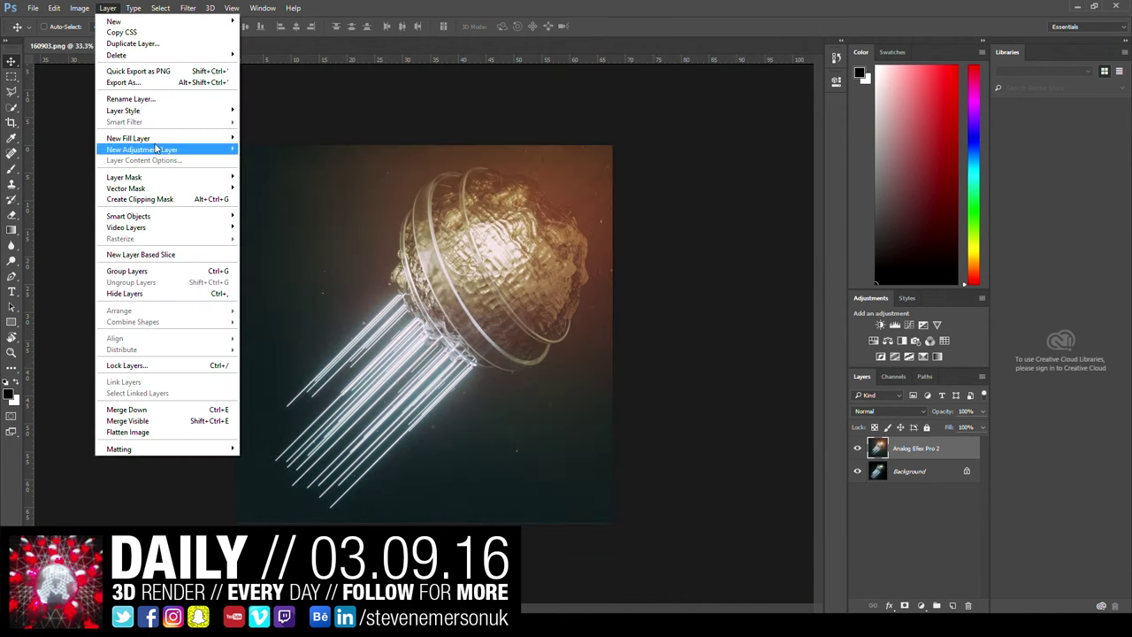
{"action": "mouse_move", "coordinate": [142, 149]}
{"action": "left_click", "coordinate": [293, 156]}
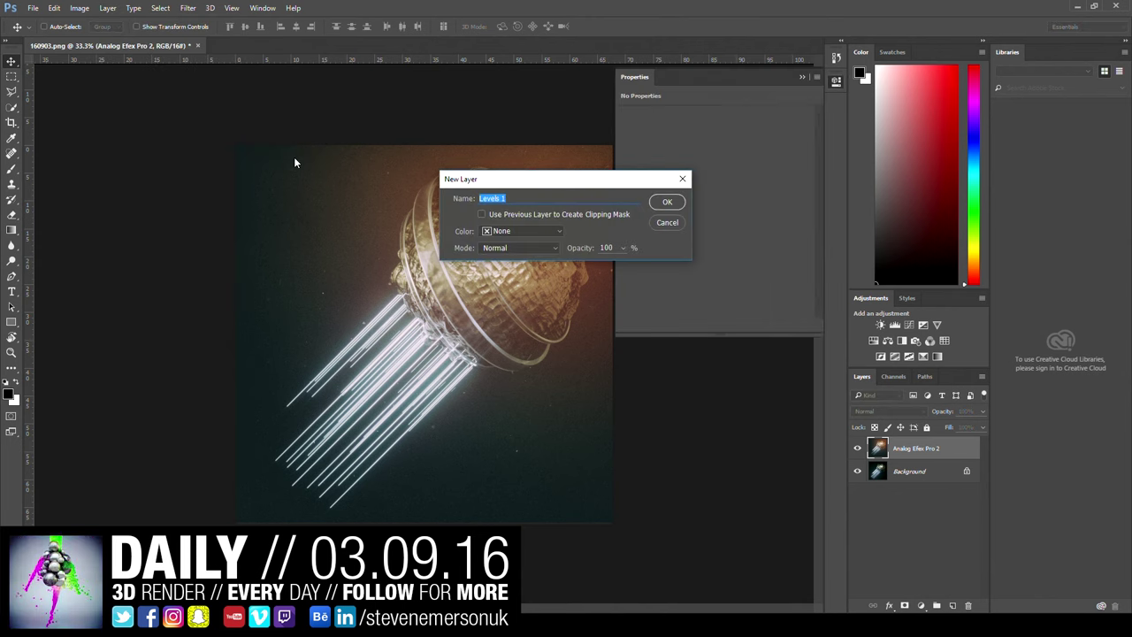
{"action": "key", "text": "Return"}
{"action": "left_click_drag", "start_coordinate": [652, 202], "coordinate": [656, 203]}
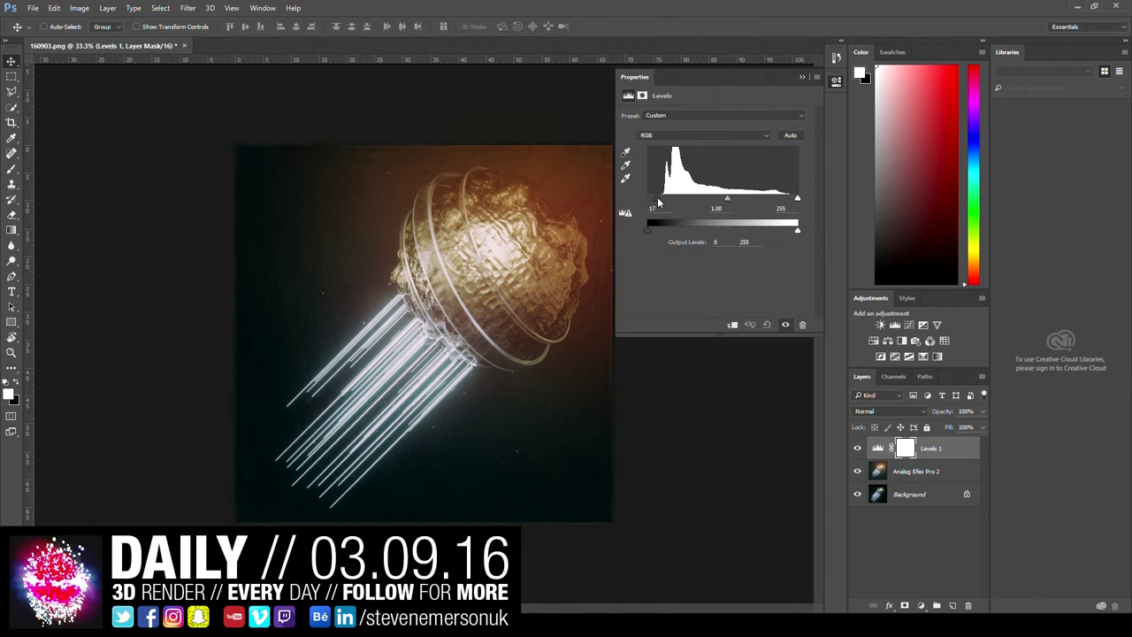
{"action": "left_click_drag", "start_coordinate": [797, 198], "coordinate": [791, 202]}
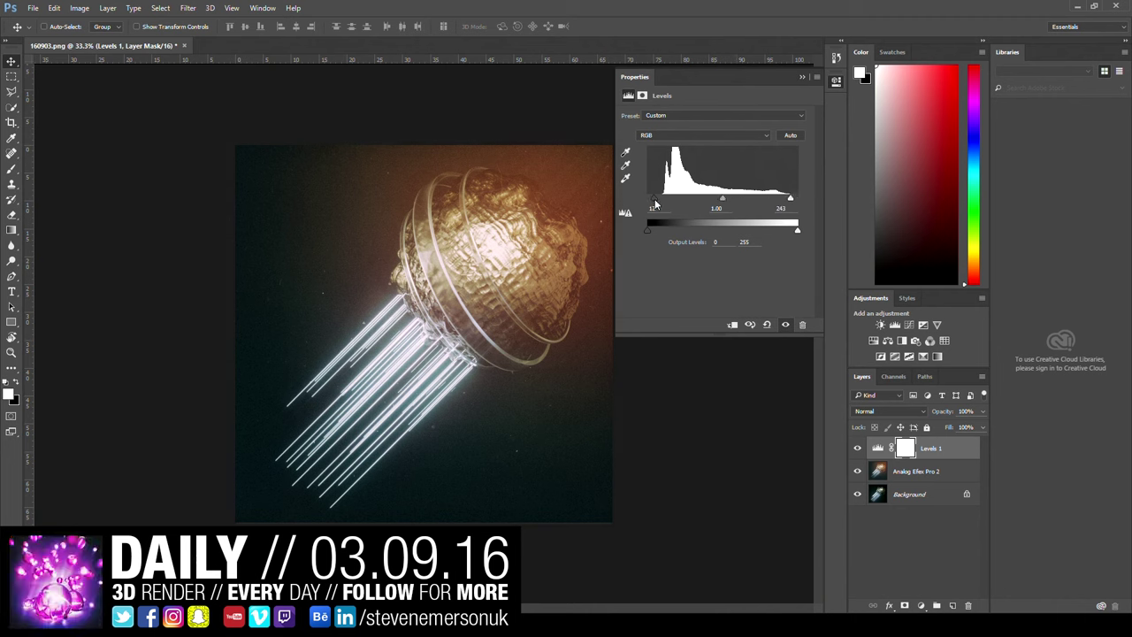
{"action": "left_click_drag", "start_coordinate": [724, 197], "coordinate": [726, 197]}
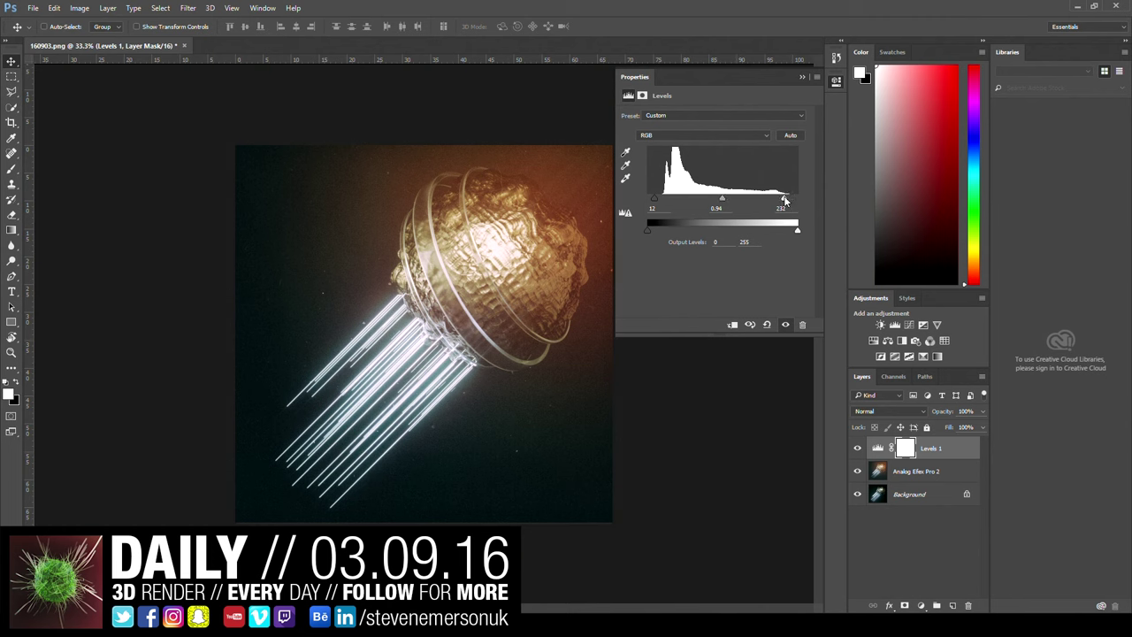
{"action": "left_click_drag", "start_coordinate": [784, 202], "coordinate": [781, 199]}
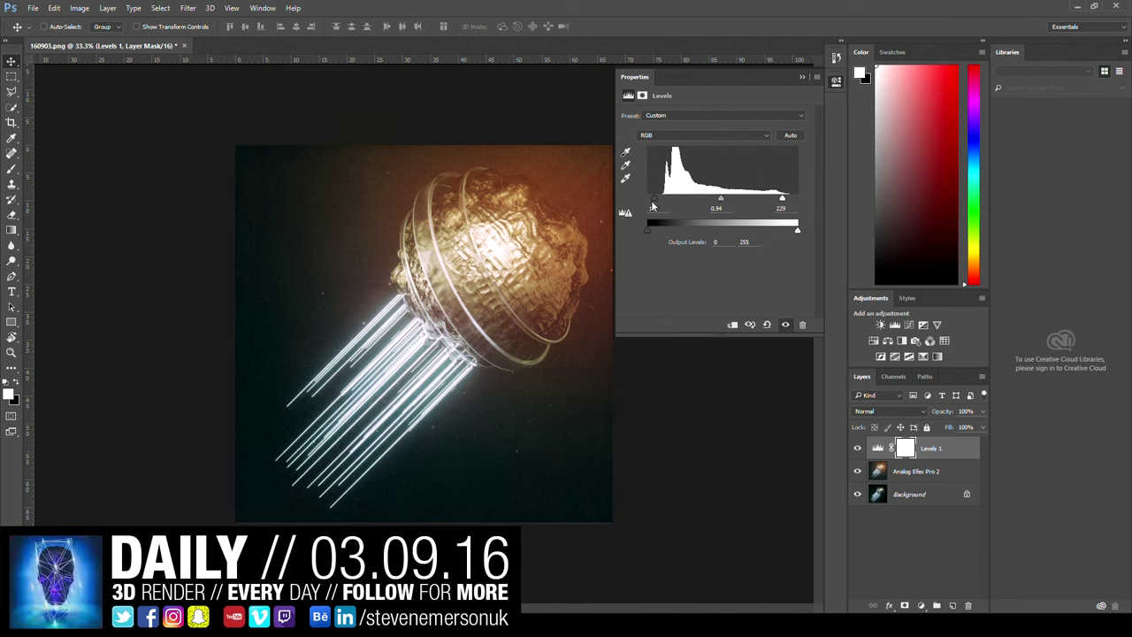
{"action": "left_click_drag", "start_coordinate": [650, 203], "coordinate": [658, 201]}
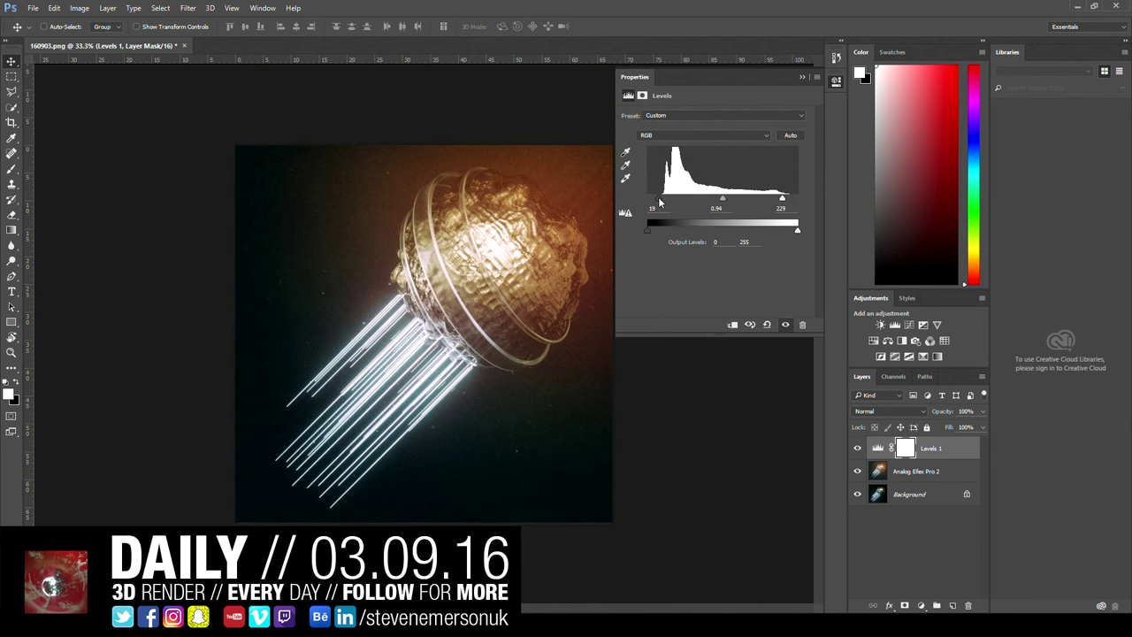
{"action": "left_click_drag", "start_coordinate": [726, 197], "coordinate": [722, 202]}
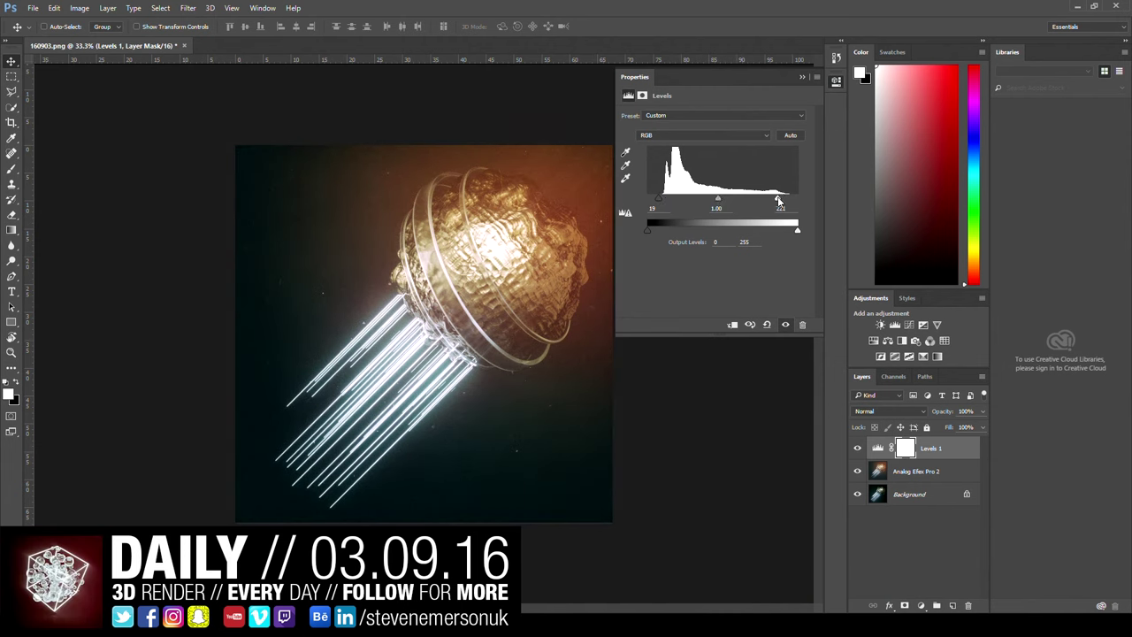
{"action": "left_click_drag", "start_coordinate": [779, 202], "coordinate": [780, 202]}
{"action": "left_click", "coordinate": [856, 448]}
{"action": "left_click", "coordinate": [856, 448]}
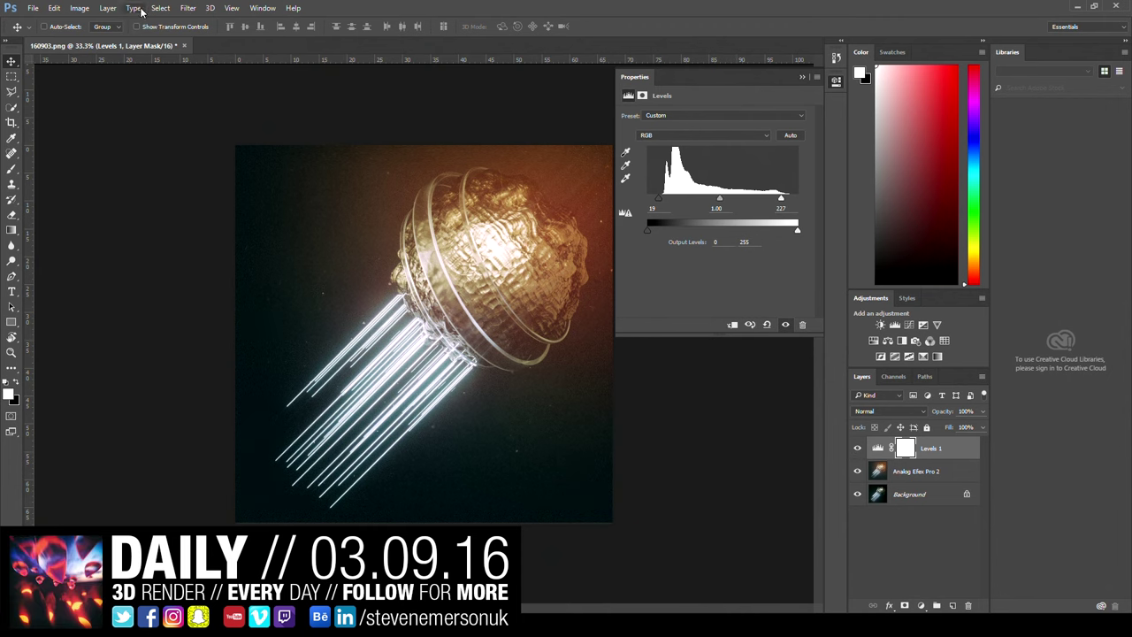
{"action": "left_click", "coordinate": [107, 8]}
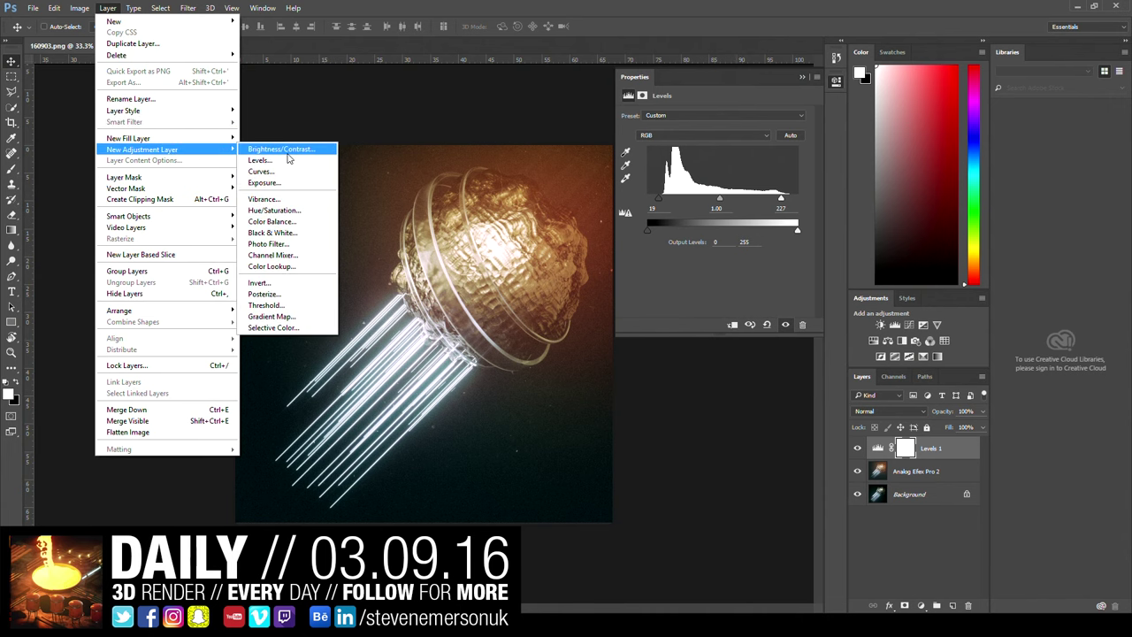
Step: Create a Levels 2 layer at input levels 13, 1.17 and 236 with 38% opacity
{"action": "left_click", "coordinate": [286, 168]}
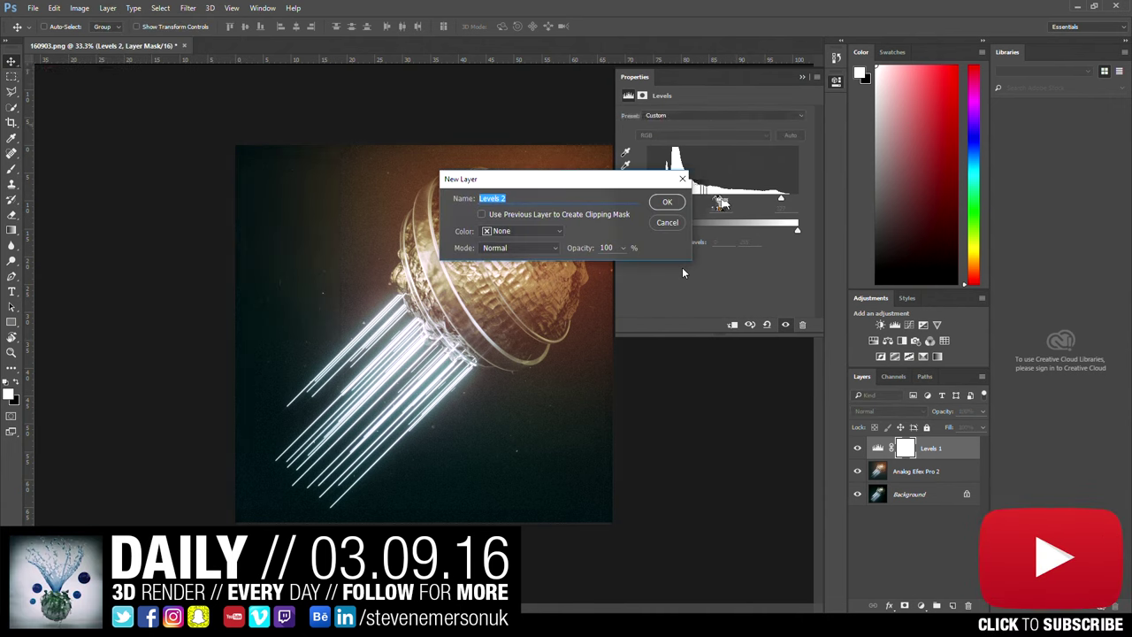
{"action": "left_click", "coordinate": [670, 203]}
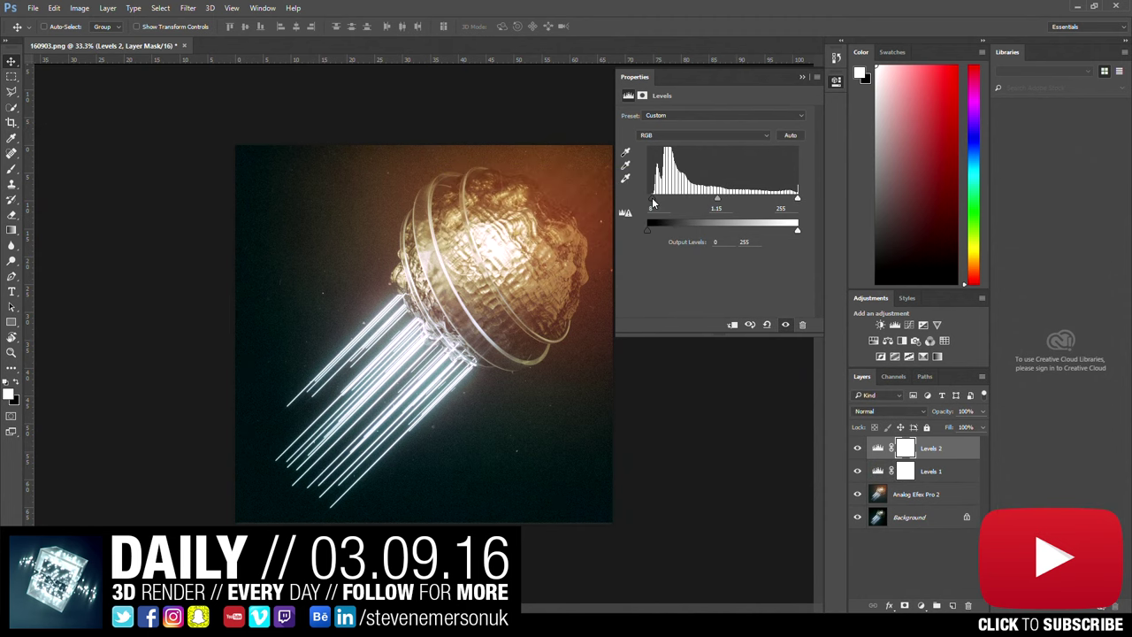
{"action": "left_click_drag", "start_coordinate": [653, 204], "coordinate": [656, 203]}
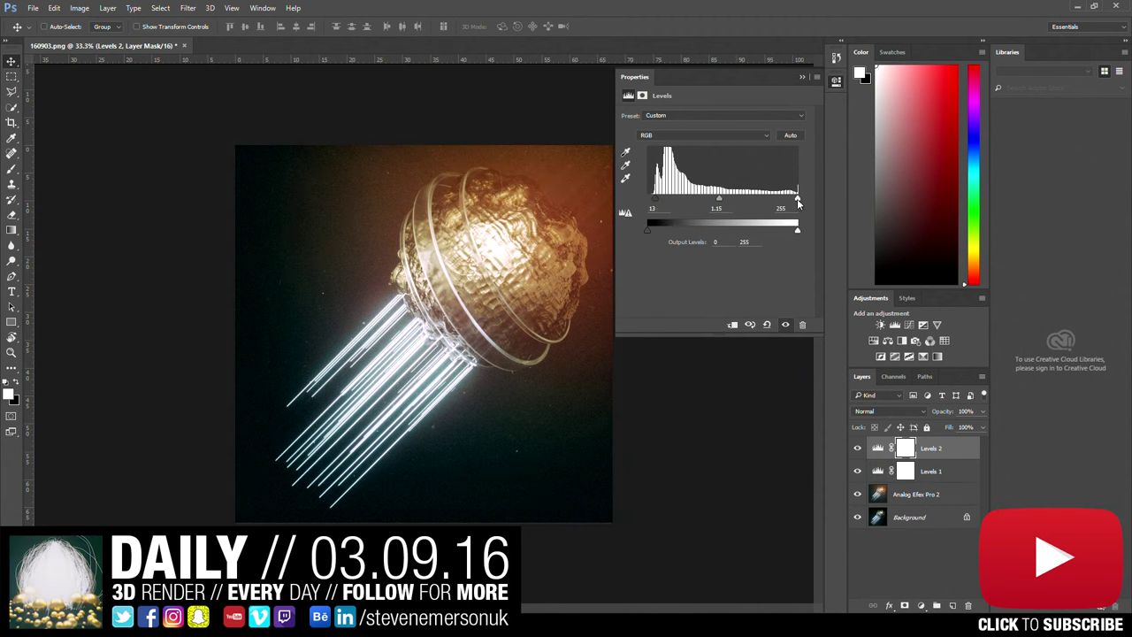
{"action": "left_click_drag", "start_coordinate": [798, 200], "coordinate": [784, 199]}
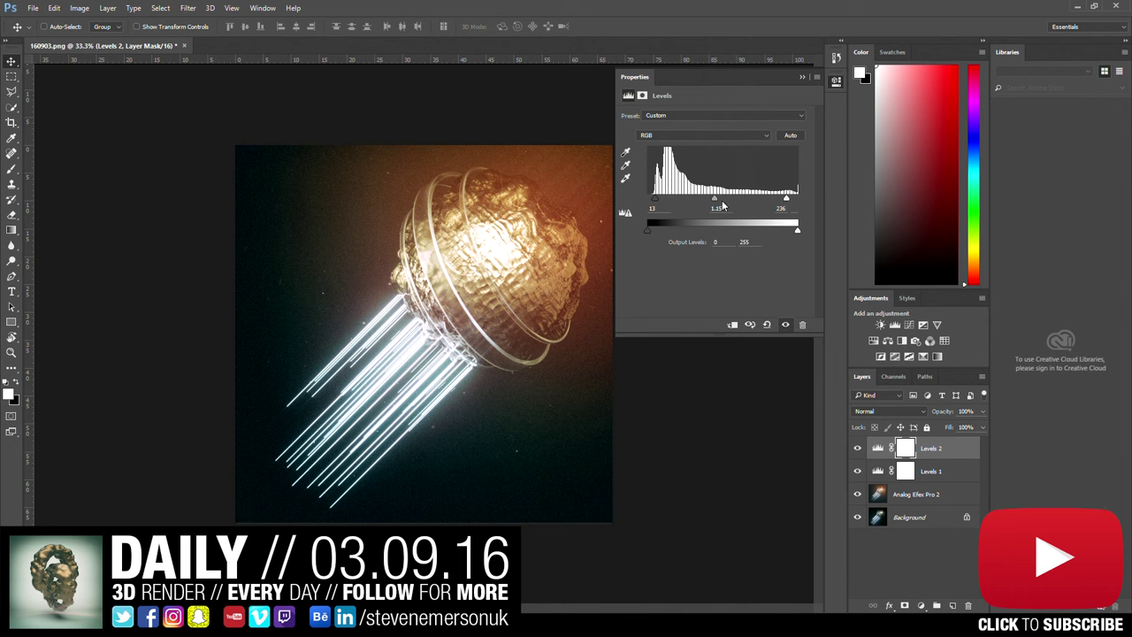
{"action": "left_click_drag", "start_coordinate": [715, 200], "coordinate": [717, 204]}
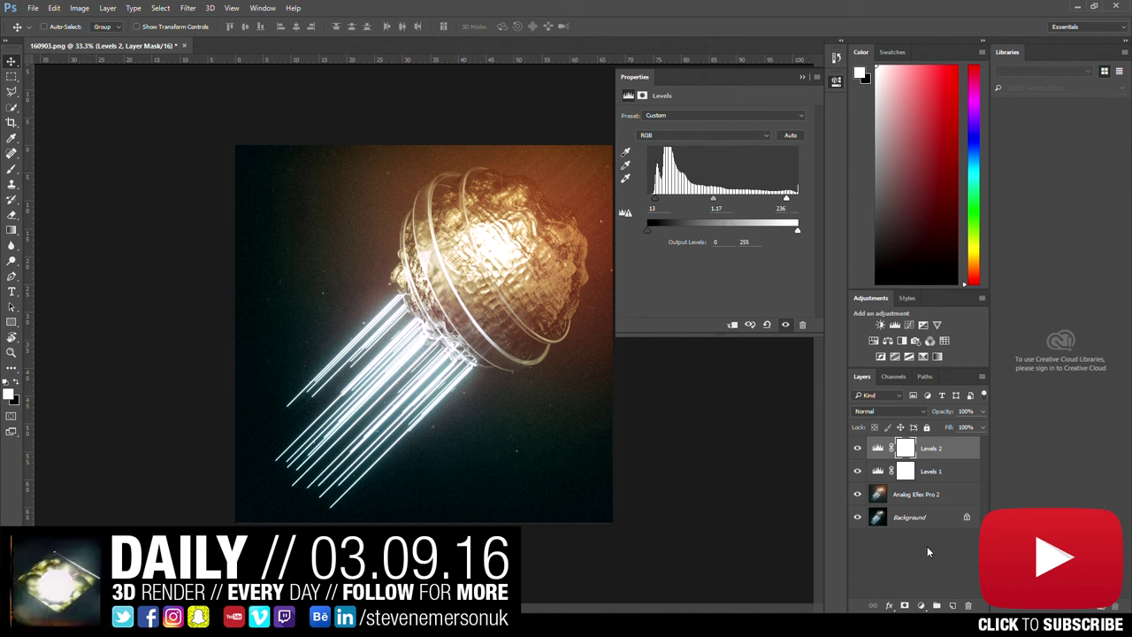
{"action": "left_click", "coordinate": [855, 449]}
{"action": "left_click", "coordinate": [856, 449]}
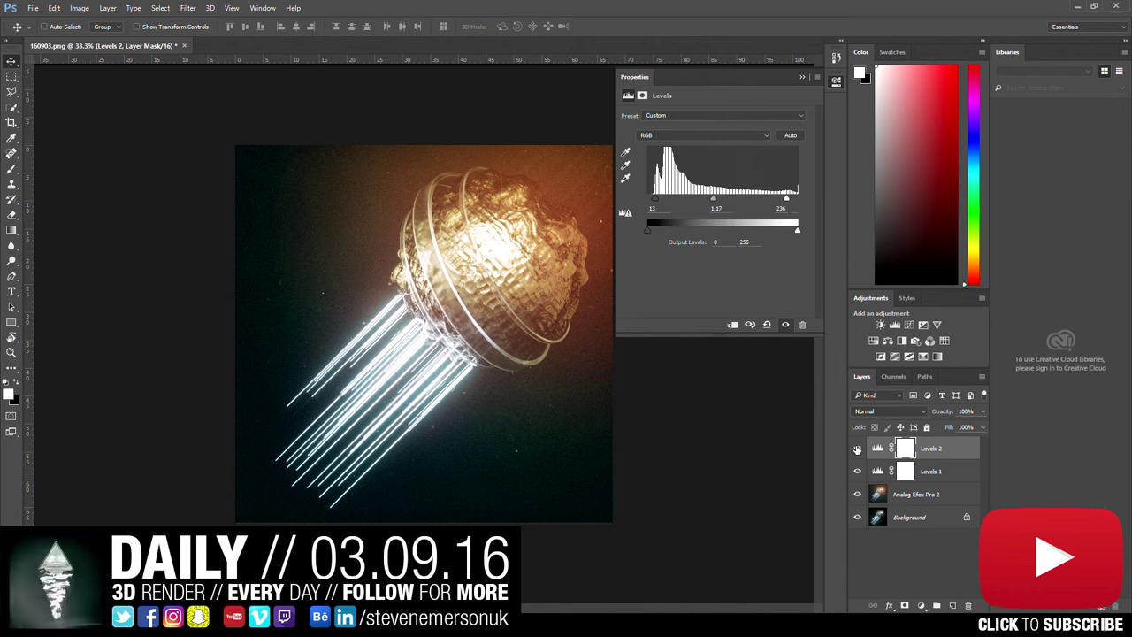
{"action": "left_click", "coordinate": [877, 448]}
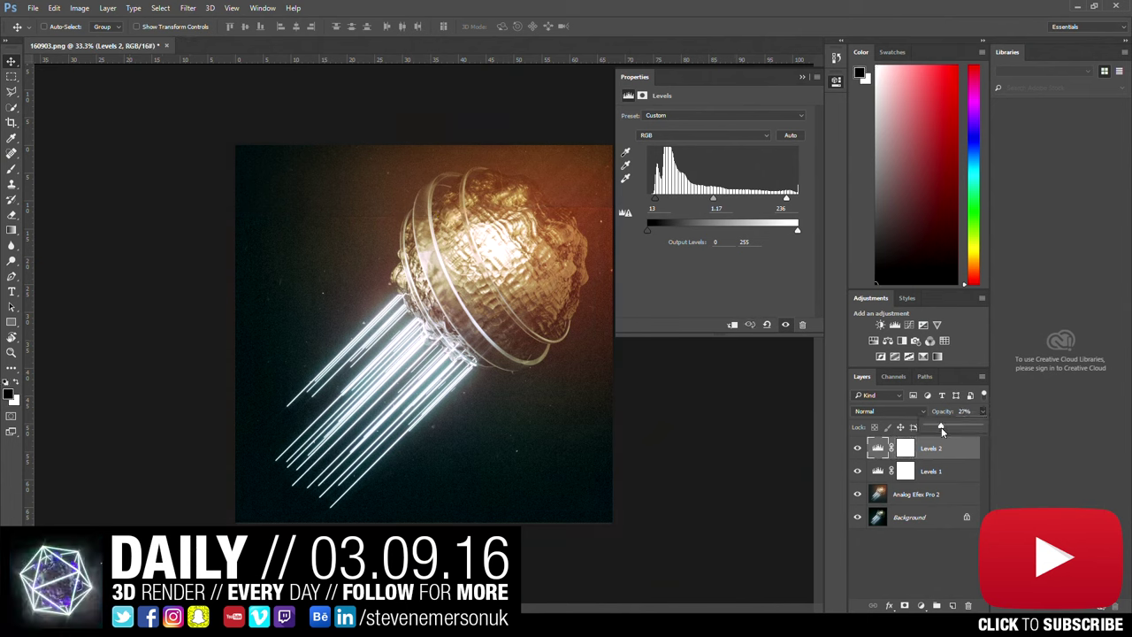
{"action": "mouse_move", "coordinate": [941, 429]}
{"action": "left_mouse_down"}
{"action": "mouse_move", "coordinate": [962, 423]}
{"action": "mouse_move", "coordinate": [947, 428]}
{"action": "left_mouse_up"}
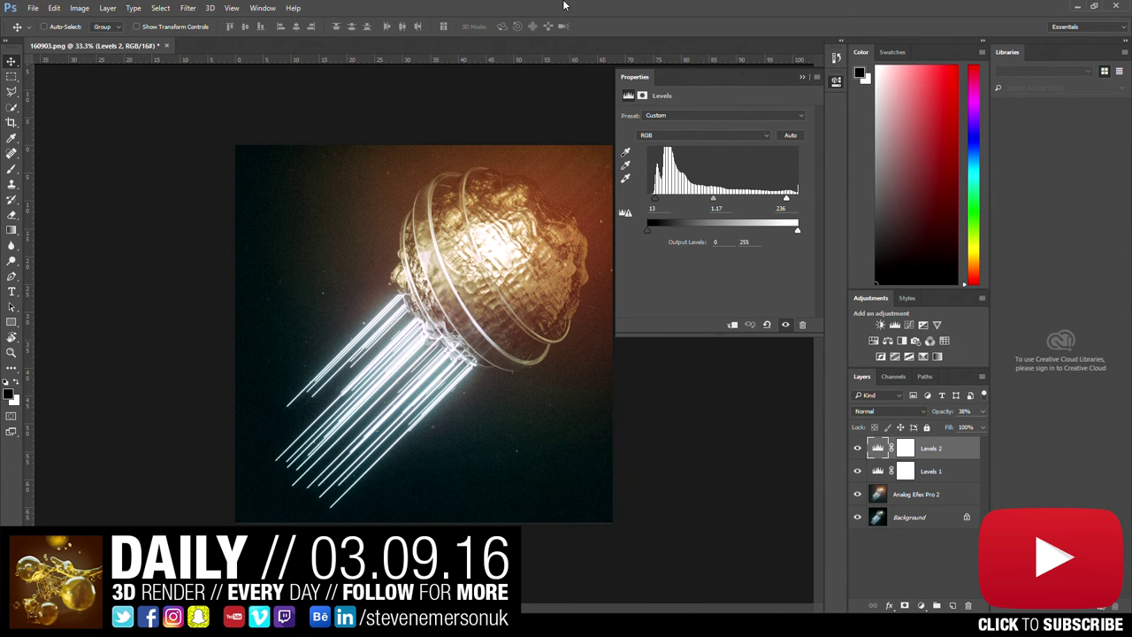
Step: Save the document as 160903.psd and set the Save for Web PNG export with Transparency off
{"action": "key", "text": "ctrl+shift+s"}
{"action": "key", "text": "Return"}
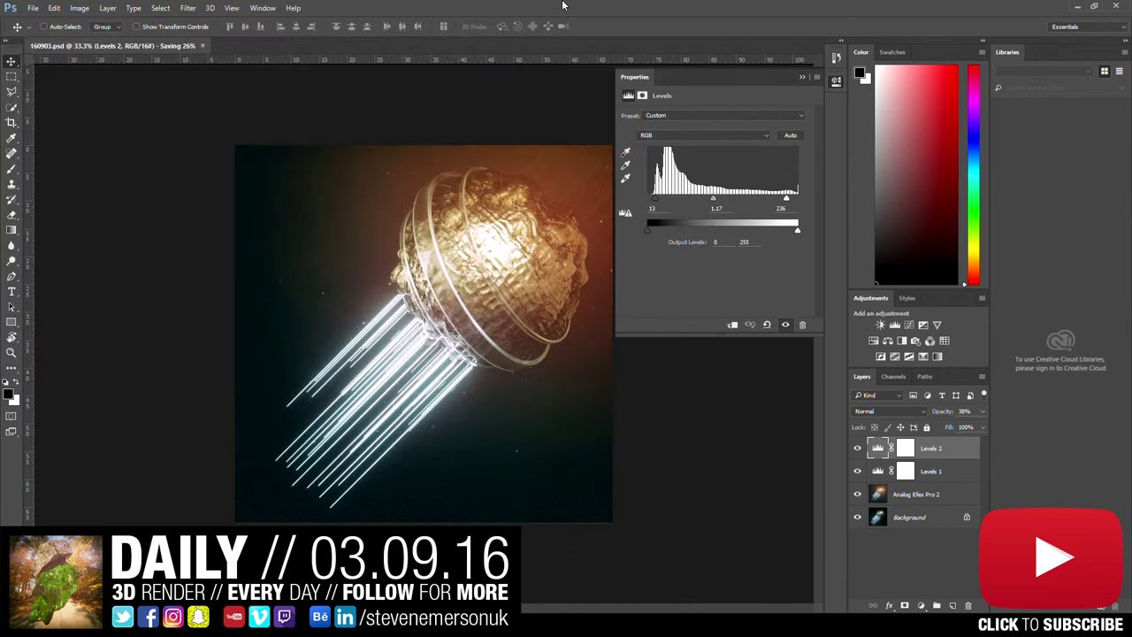
{"action": "key", "text": "ctrl+alt+shift+s"}
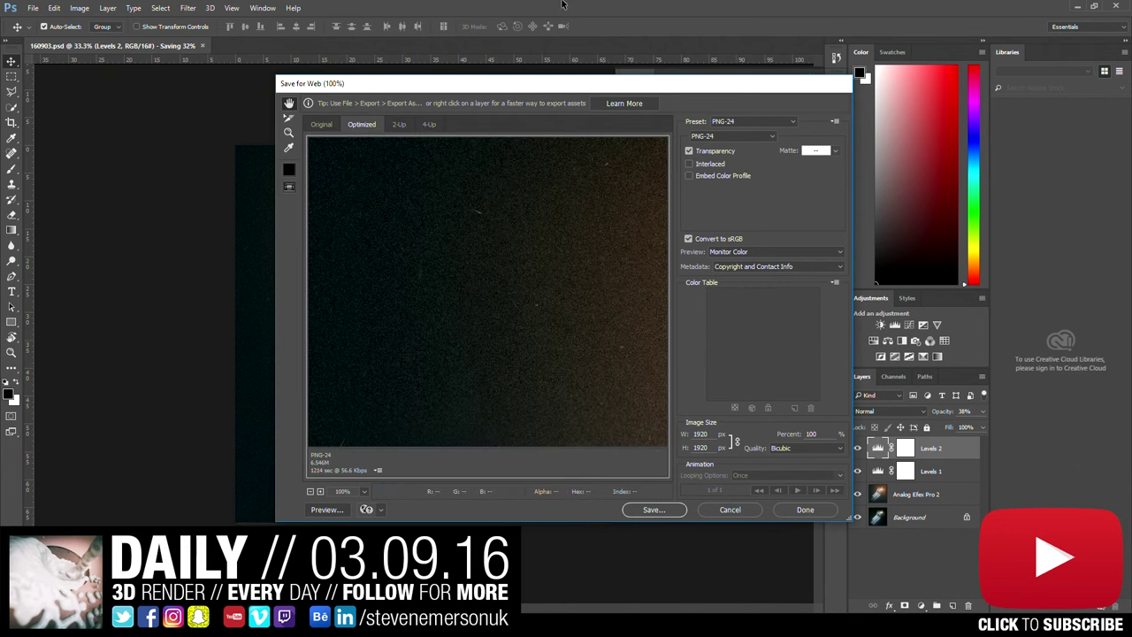
{"action": "left_click", "coordinate": [689, 152]}
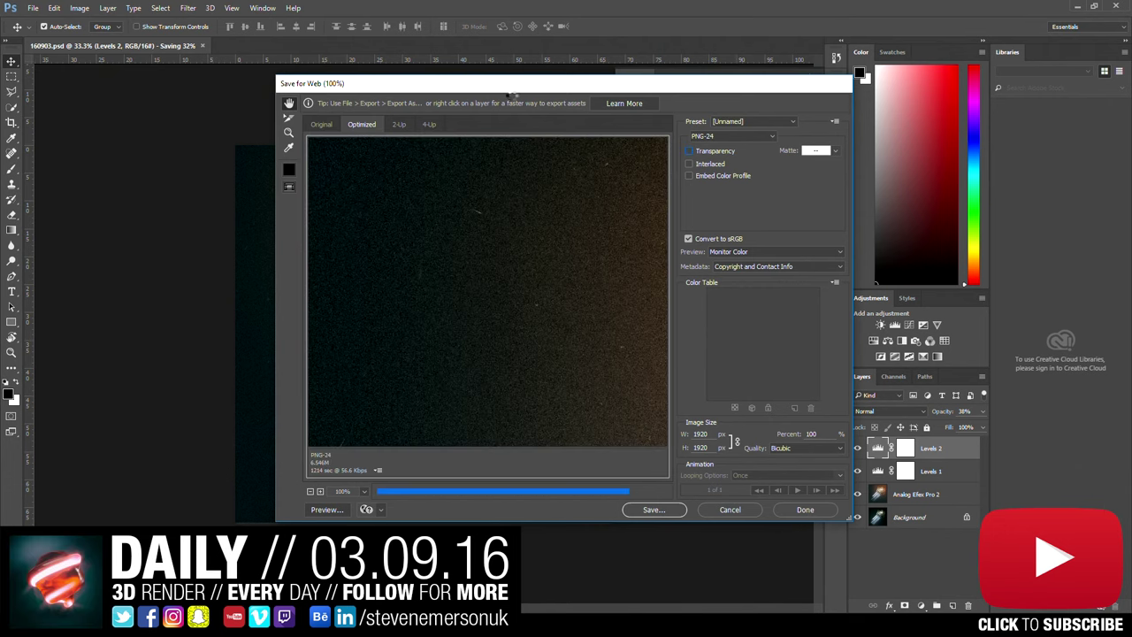
{"action": "mouse_move", "coordinate": [505, 90]}
{"action": "left_mouse_down"}
{"action": "mouse_move", "coordinate": [730, 107]}
{"action": "mouse_move", "coordinate": [675, 90]}
{"action": "left_mouse_up"}
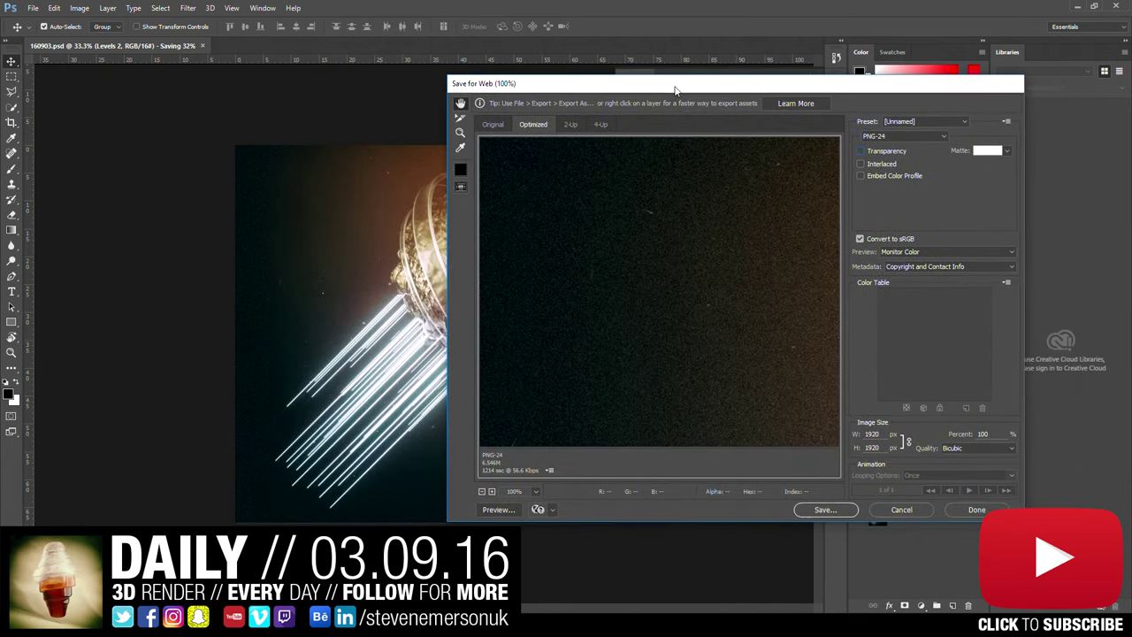
Step: Create a new folder 03 inside Dailys\09 and save 160903.png into it
{"action": "left_click", "coordinate": [821, 512]}
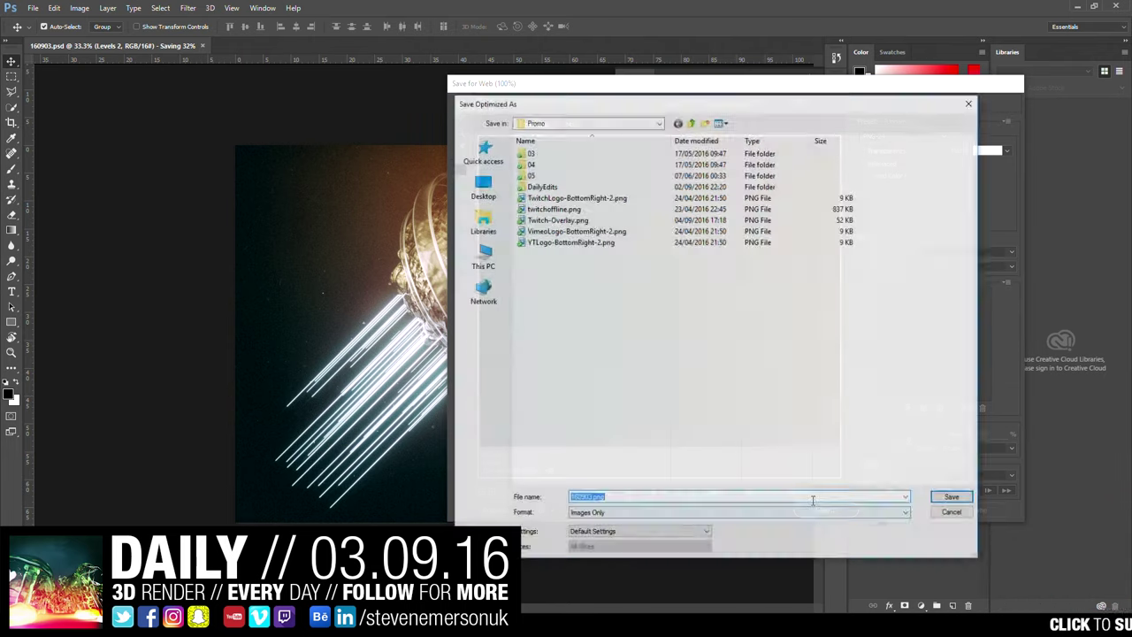
{"action": "left_click", "coordinate": [537, 176]}
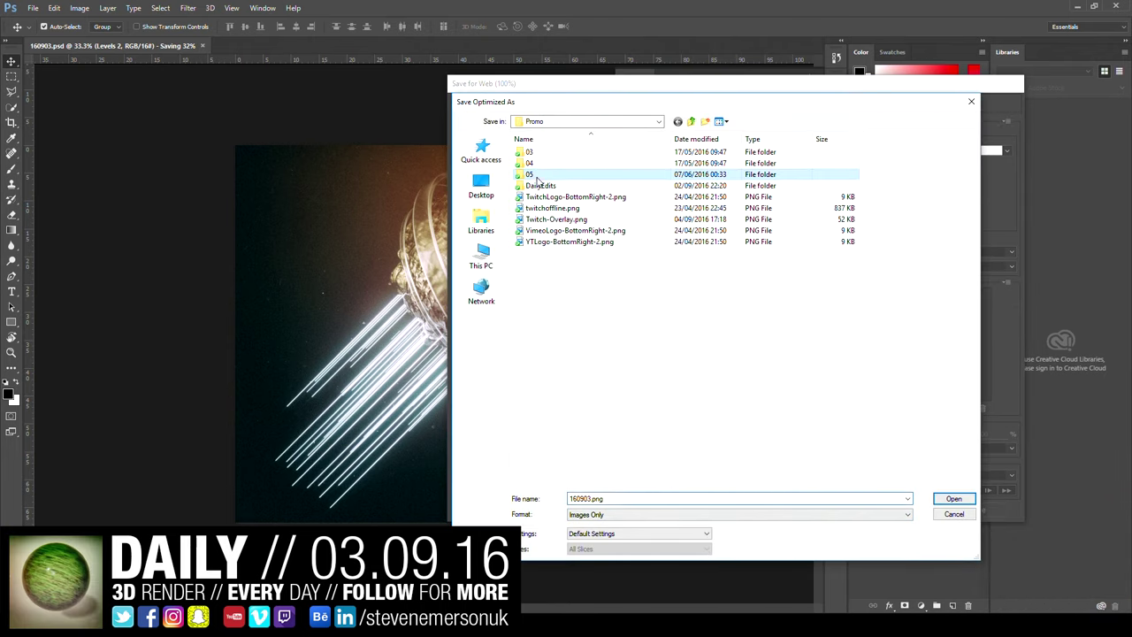
{"action": "left_click", "coordinate": [548, 123]}
{"action": "left_click", "coordinate": [548, 123]}
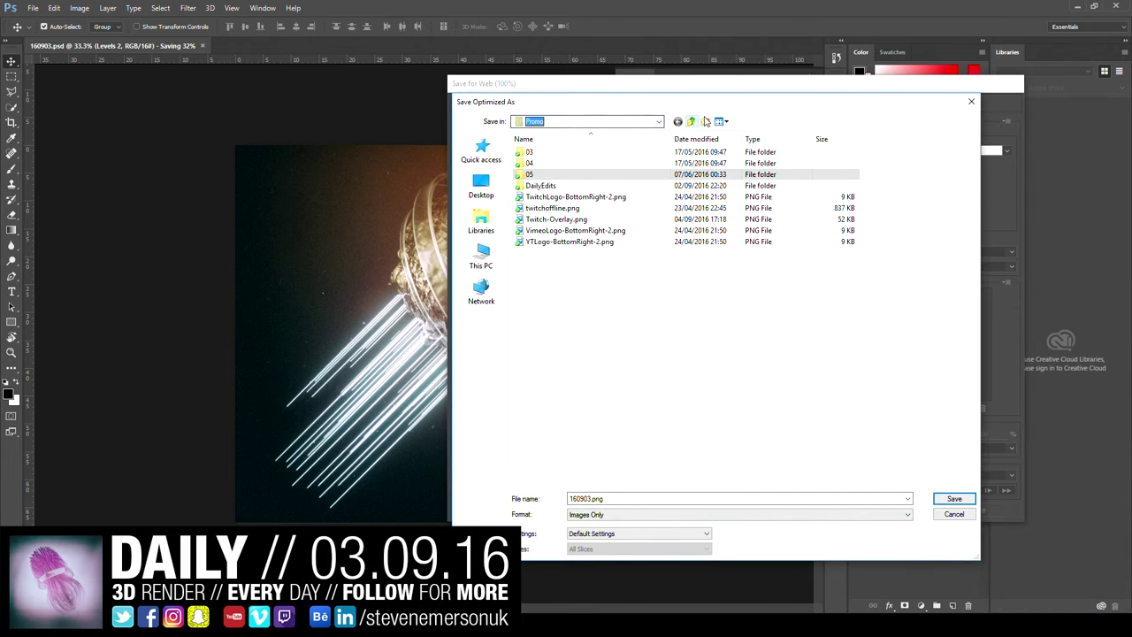
{"action": "left_click", "coordinate": [690, 121]}
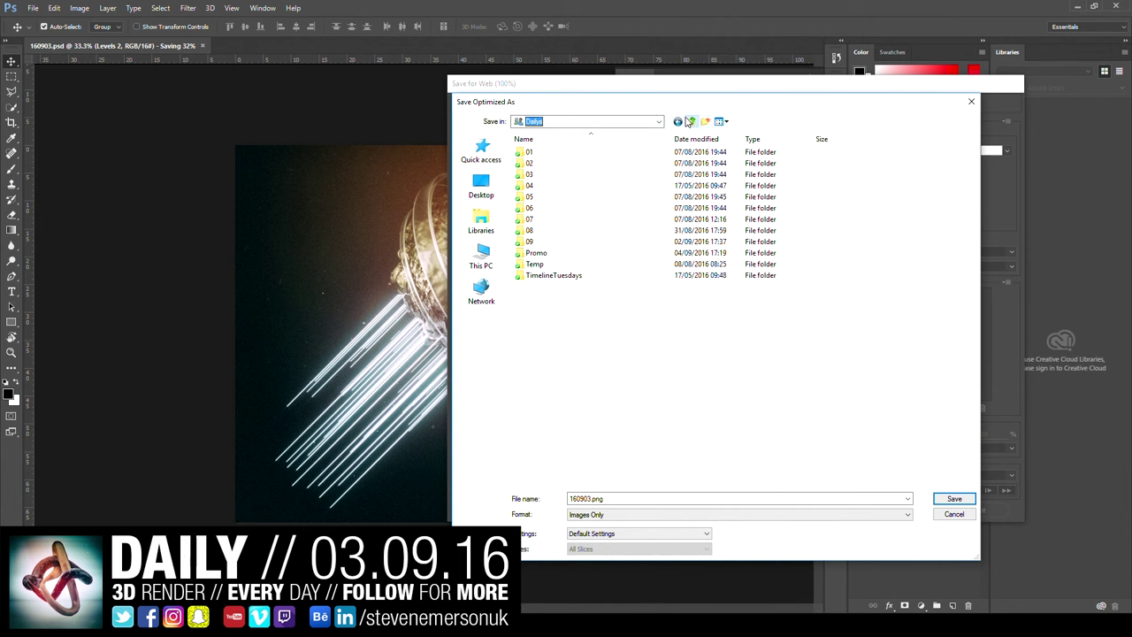
{"action": "double_click", "coordinate": [529, 241]}
{"action": "left_click", "coordinate": [705, 121]}
{"action": "type", "text": "03"}
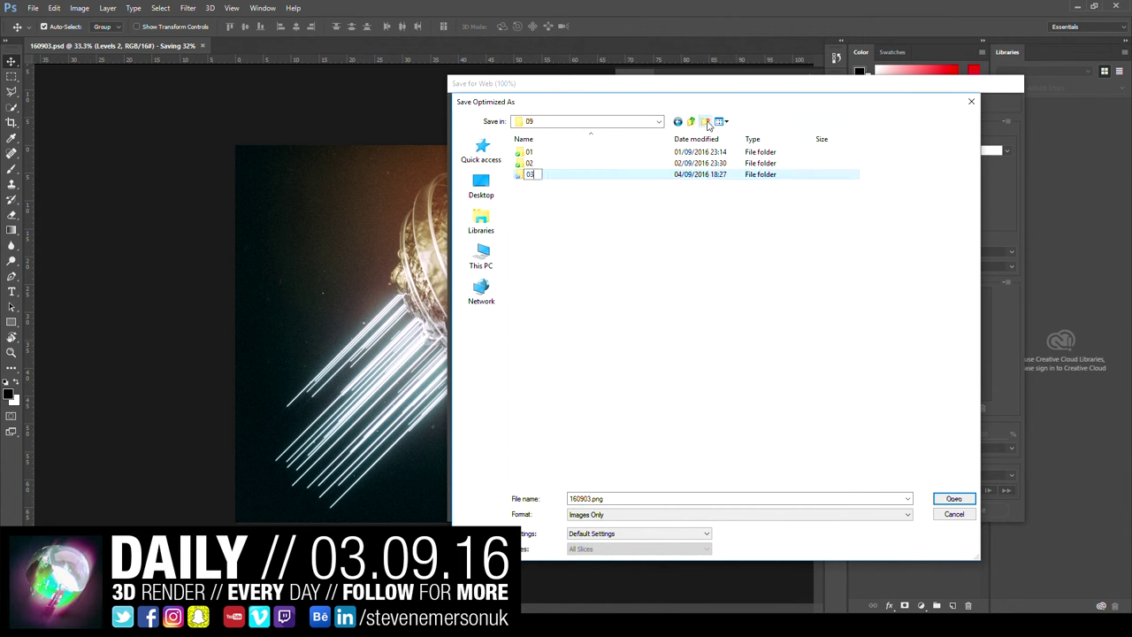
{"action": "key", "text": "Return"}
{"action": "key", "text": "Return"}
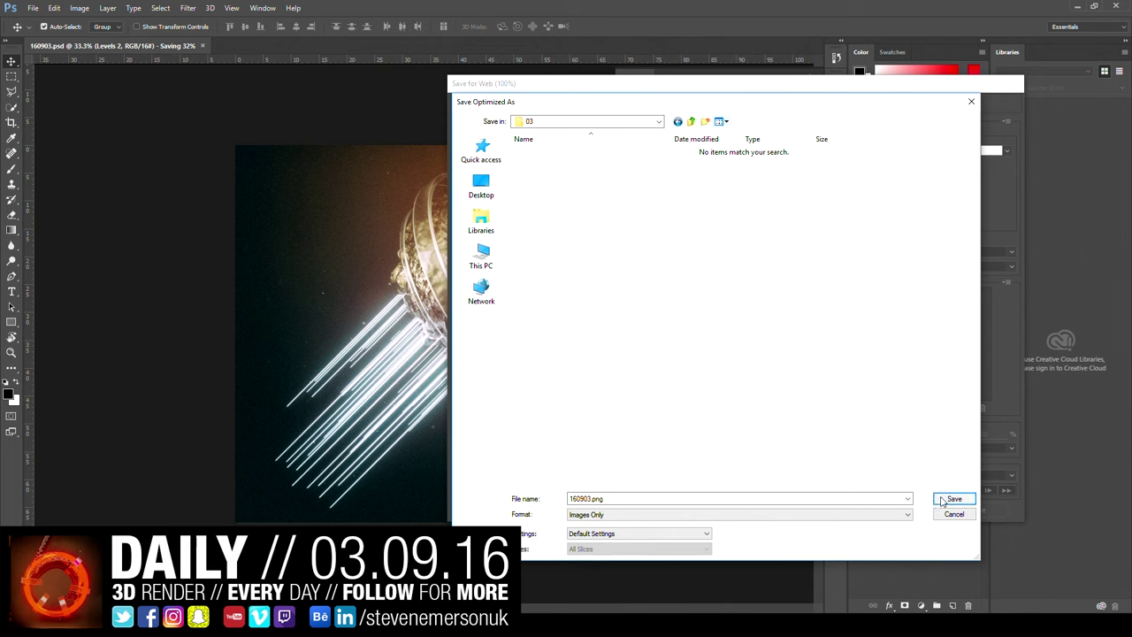
{"action": "left_click", "coordinate": [946, 498]}
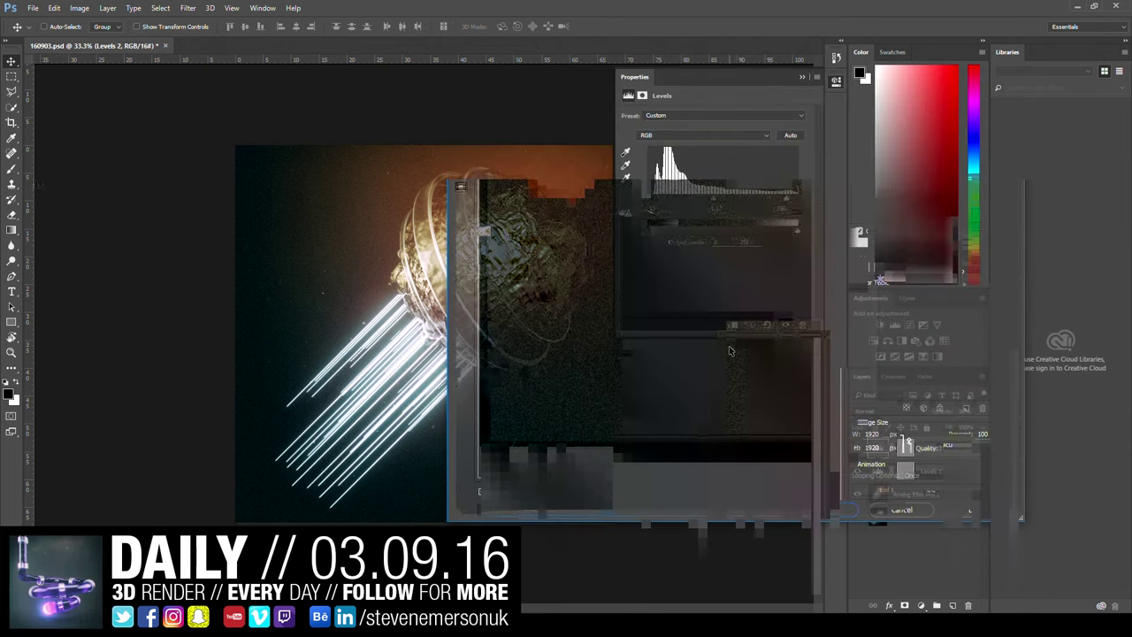